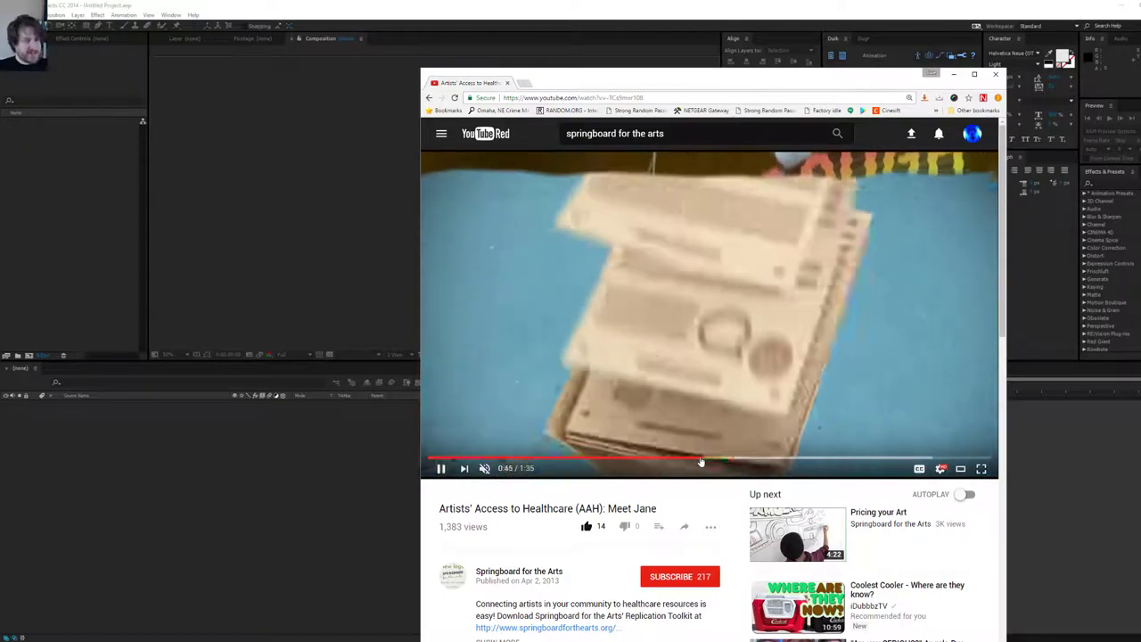
Replay the reference YouTube video's BREAKTHROUGH title with its balloon and confetti burst, pausing to study the shot around 0:48.
click(700, 460)
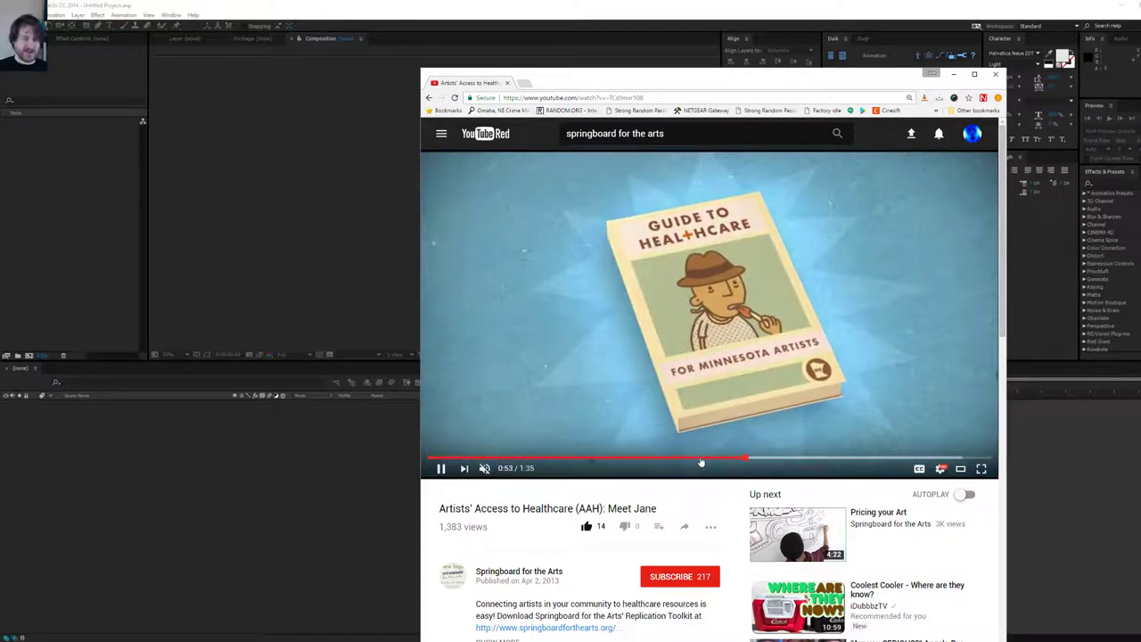
click(701, 461)
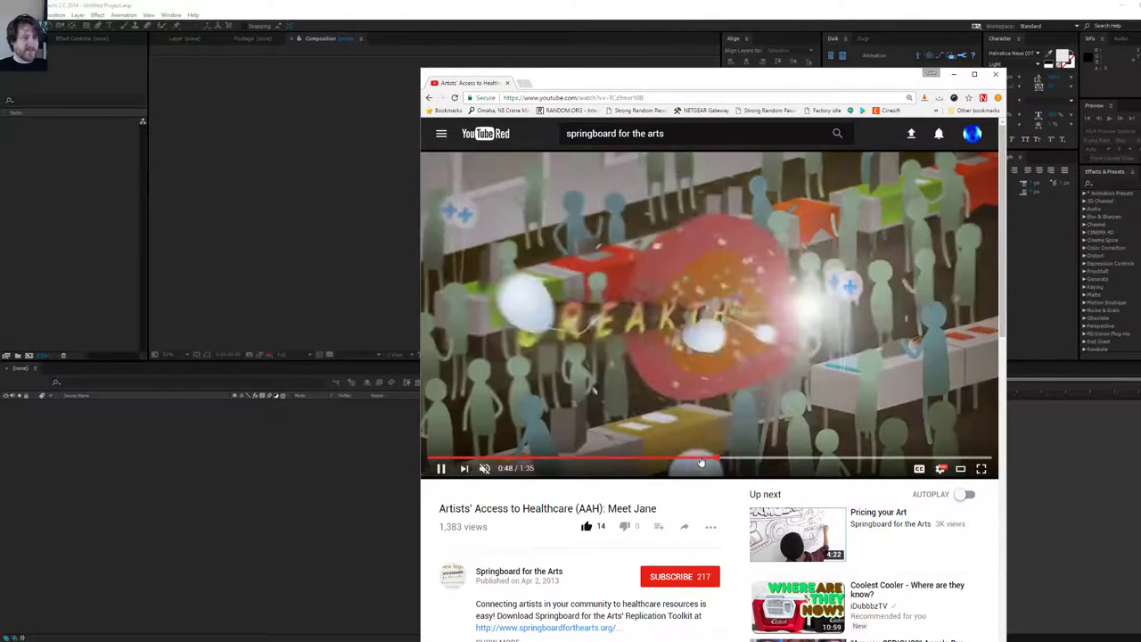
key(space)
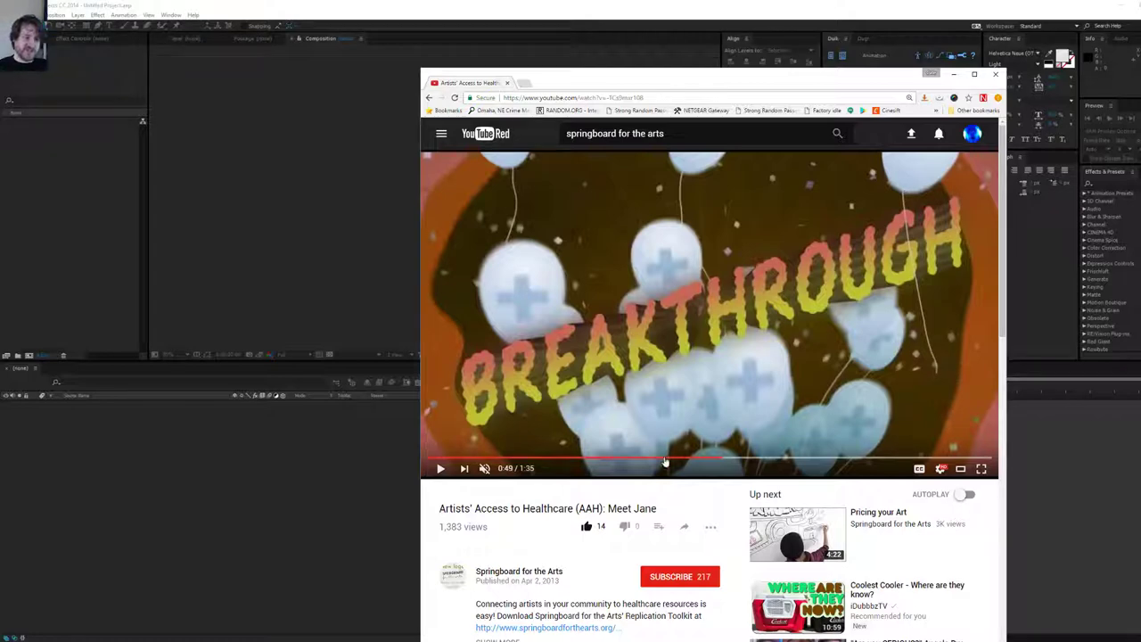
click(717, 460)
key(space)
key(space)
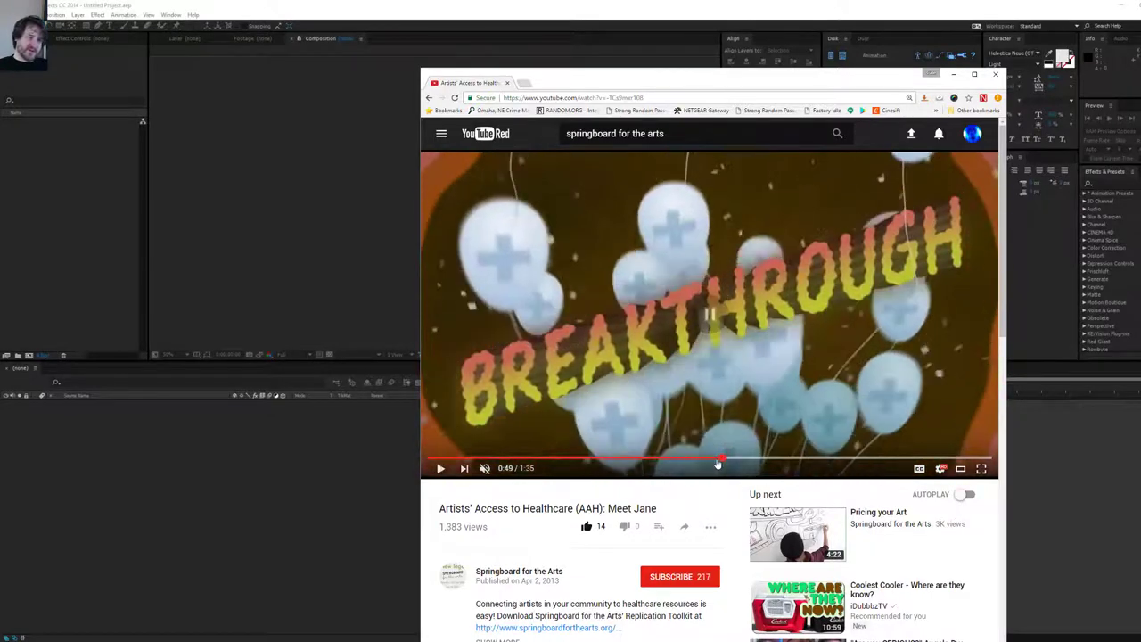
click(719, 460)
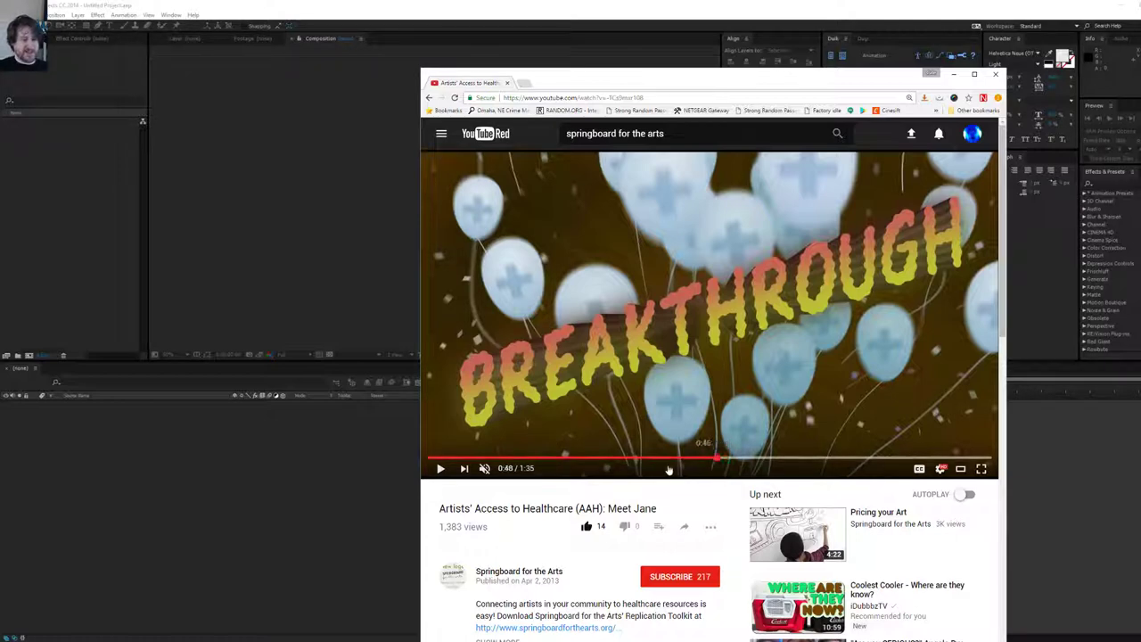
click(712, 457)
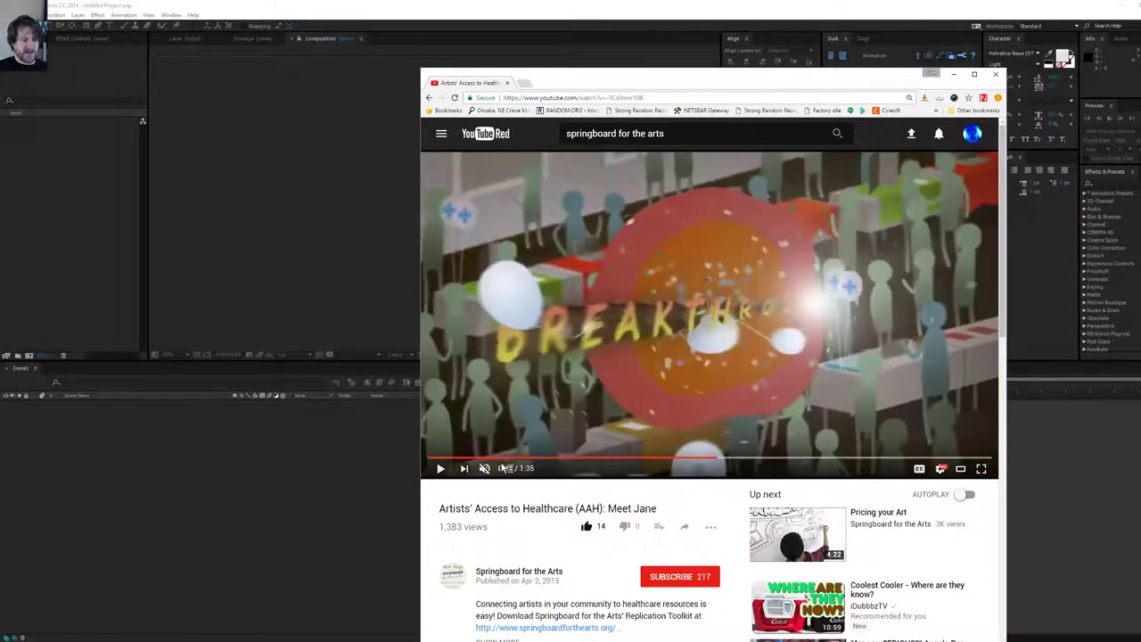
click(441, 469)
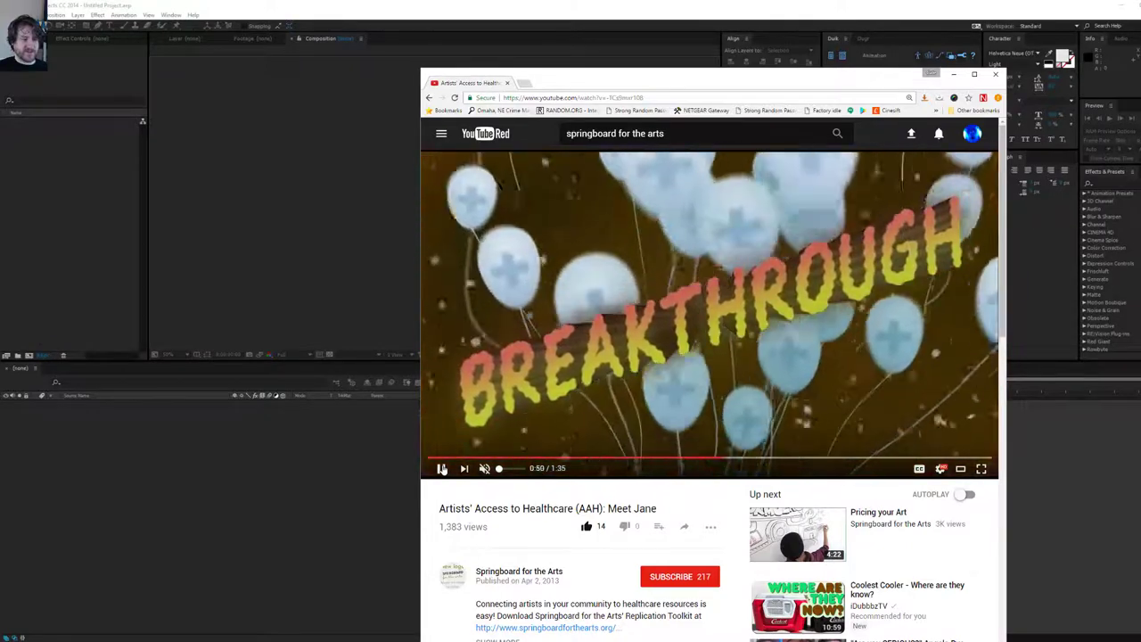
click(441, 468)
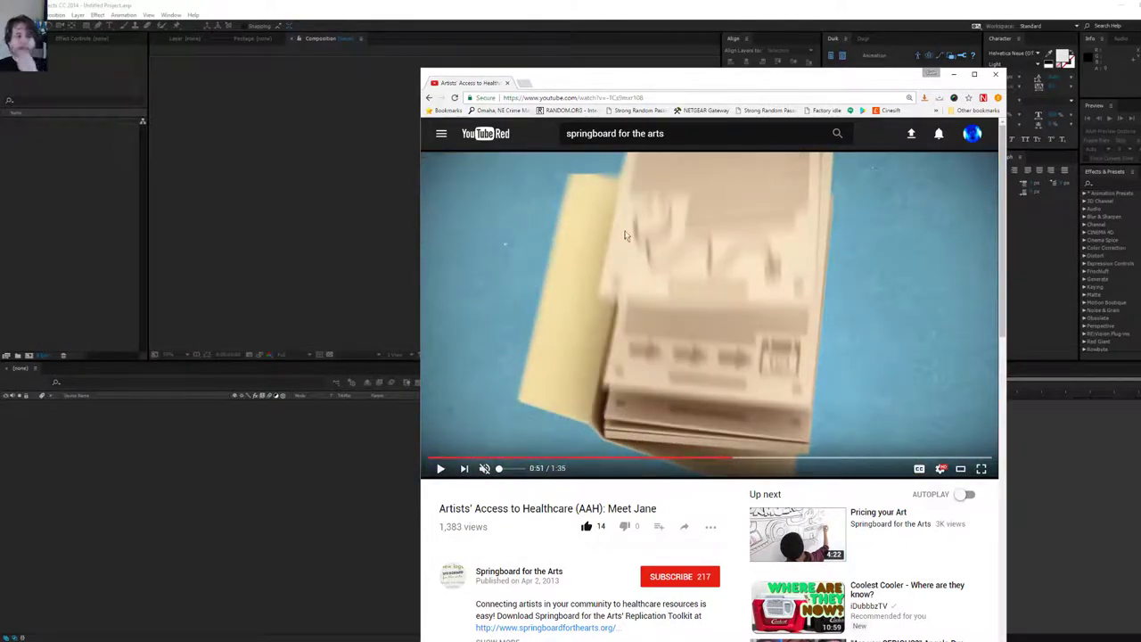
Switch to the finished After Effects project and preview the Balloons w/ Strings & Confetti composition from its first frame.
click(556, 5)
click(76, 253)
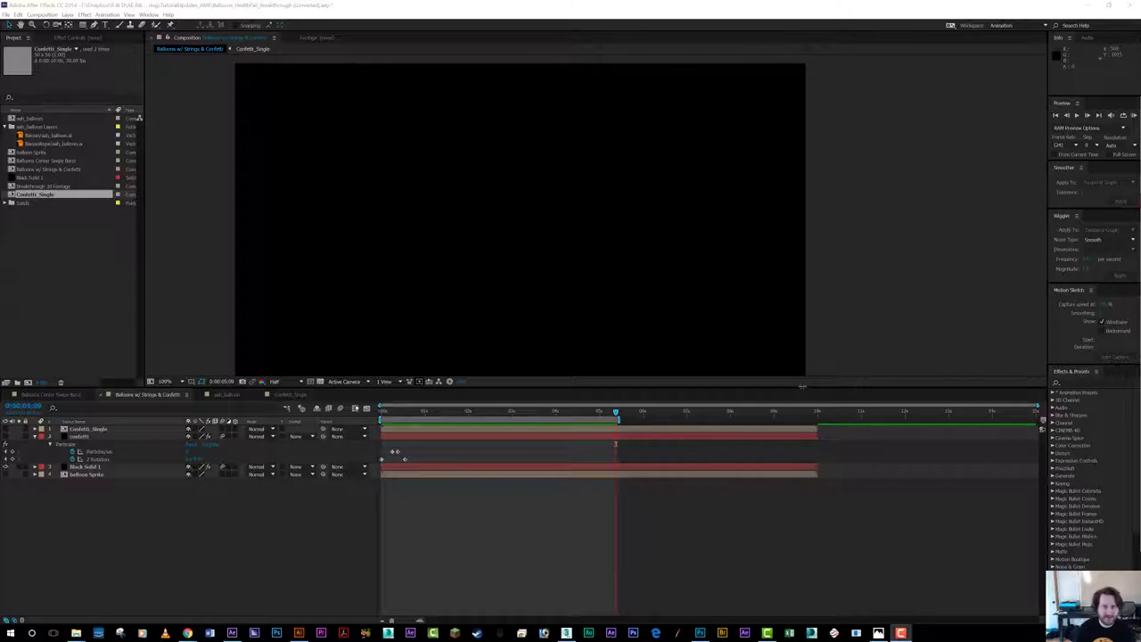
drag(395, 415, 379, 413)
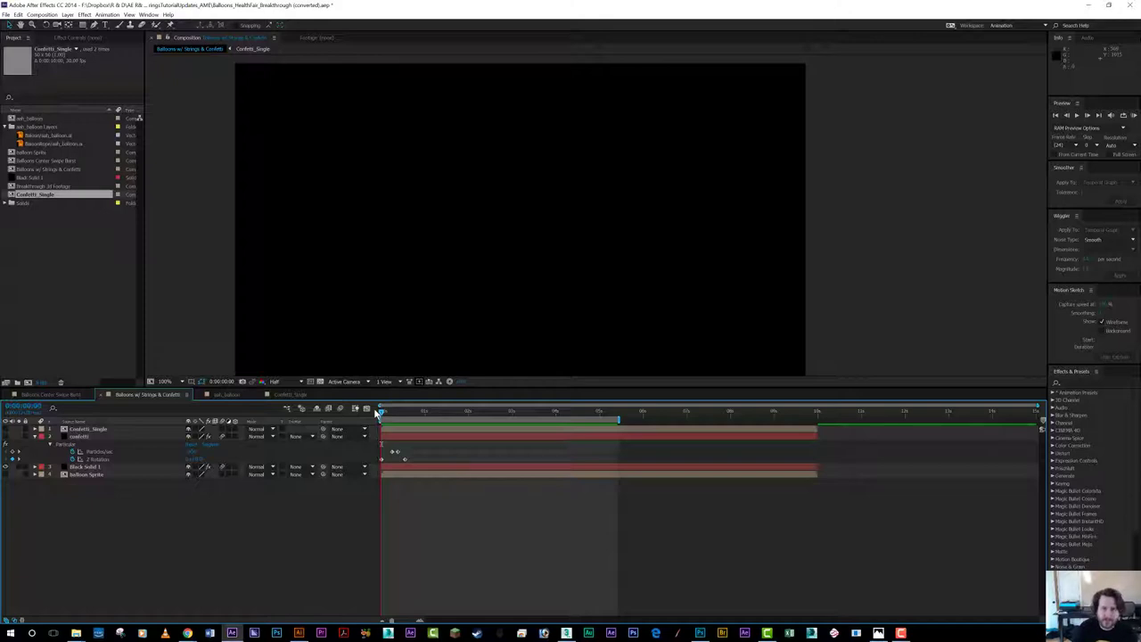
key(space)
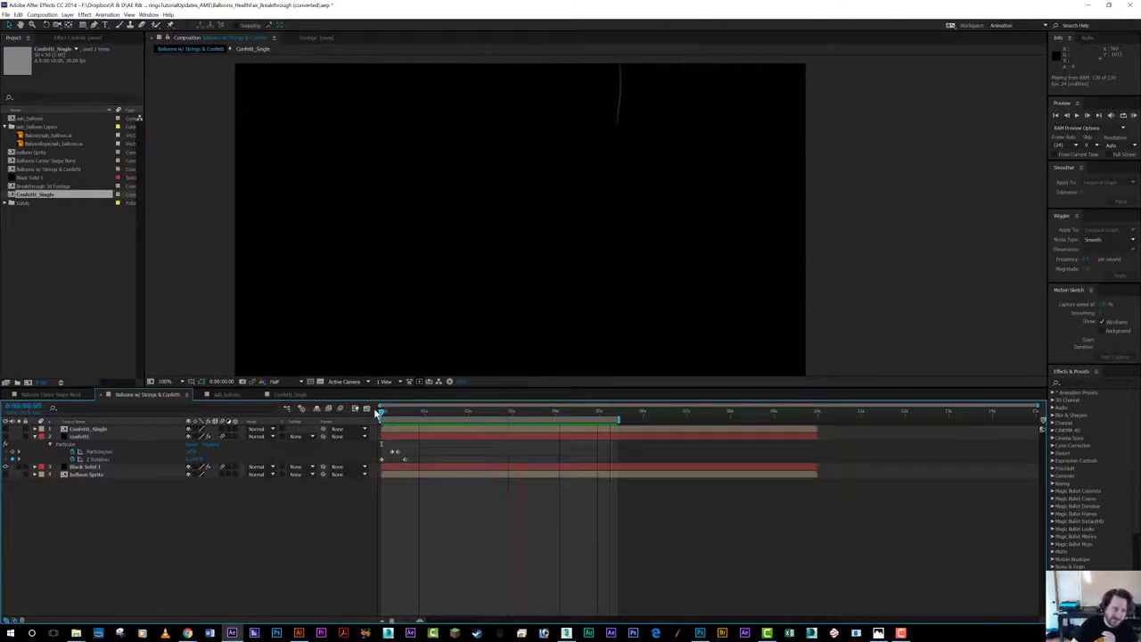
key(space)
drag(397, 415, 447, 414)
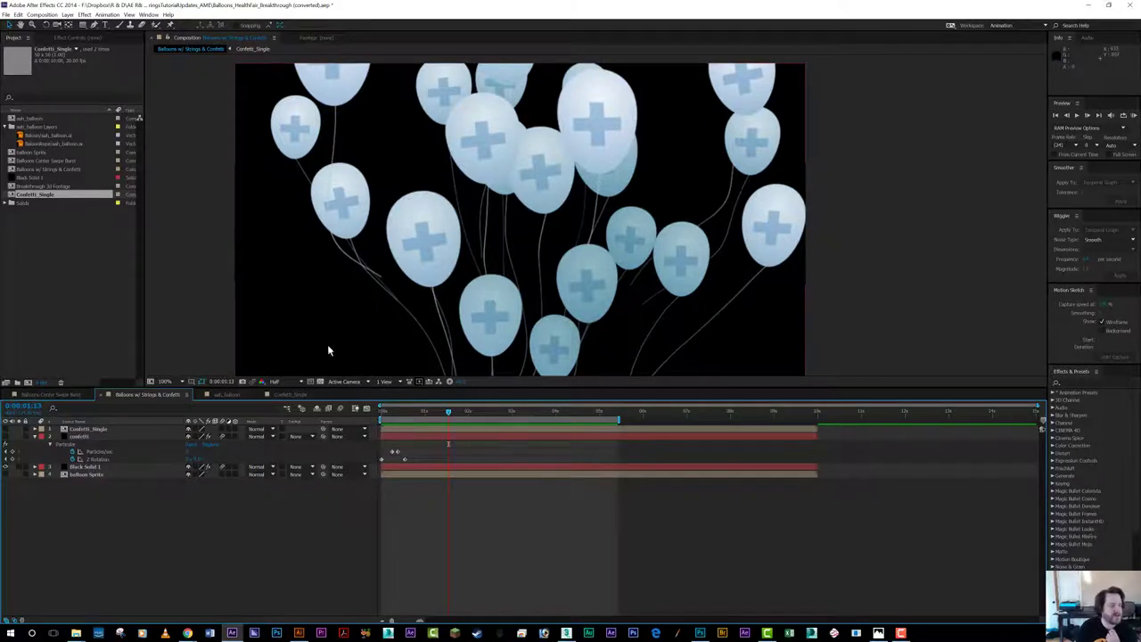
Open the Balloons Center Swipe Burst composition and preview its balloon and confetti burst animation.
click(66, 391)
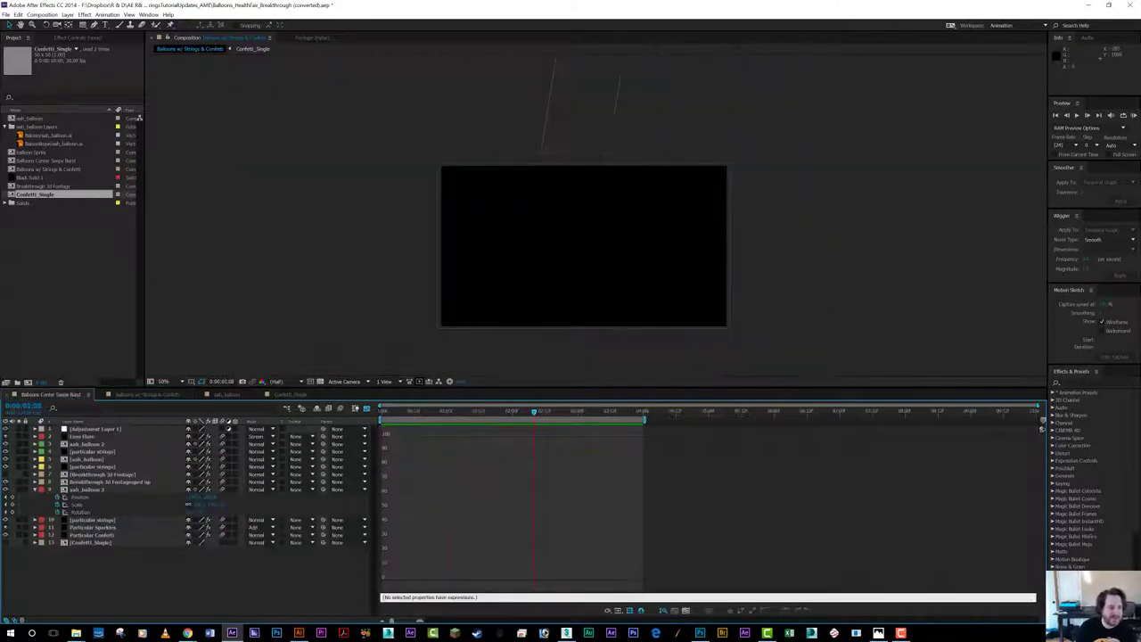
drag(388, 416, 399, 416)
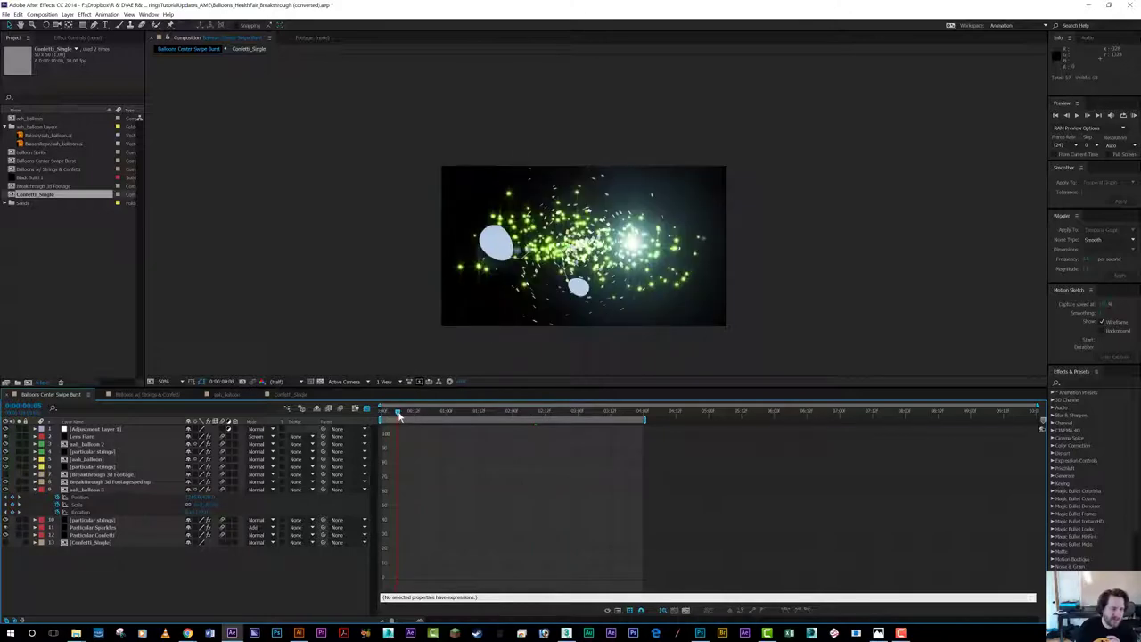
key(KP_0)
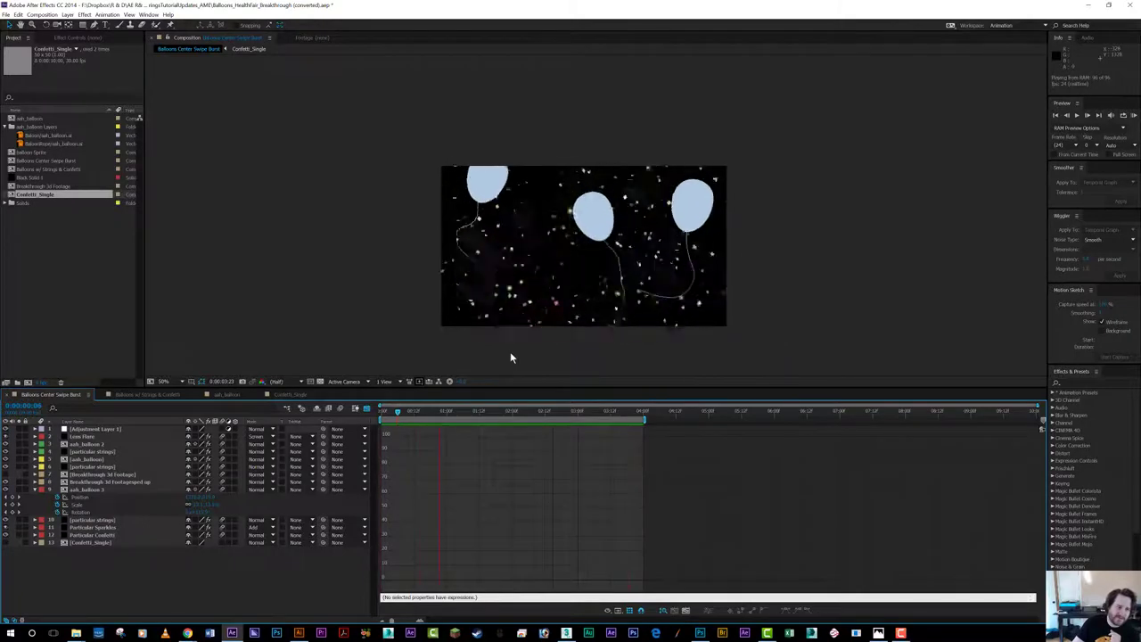
Inspect the aah_balloon and Confetti_Single compositions and return to Balloons w/ Strings & Confetti.
click(245, 394)
click(291, 395)
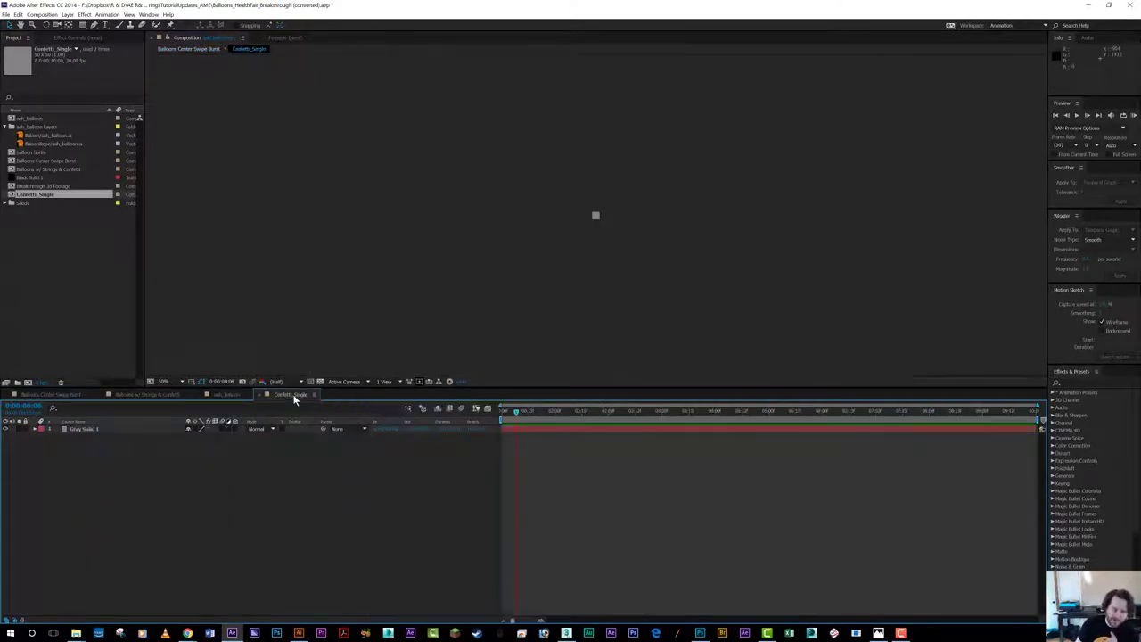
click(157, 393)
key(space)
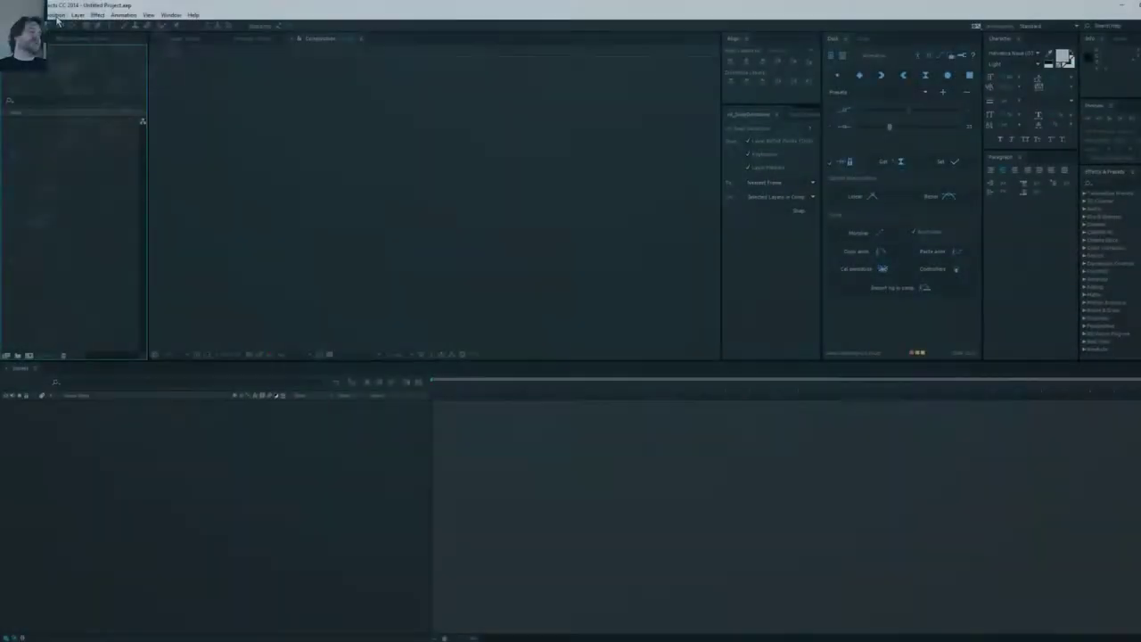
In the empty project, create a 1920 x 1080 composition at 30 fps with a duration of 10 seconds.
click(55, 16)
click(56, 31)
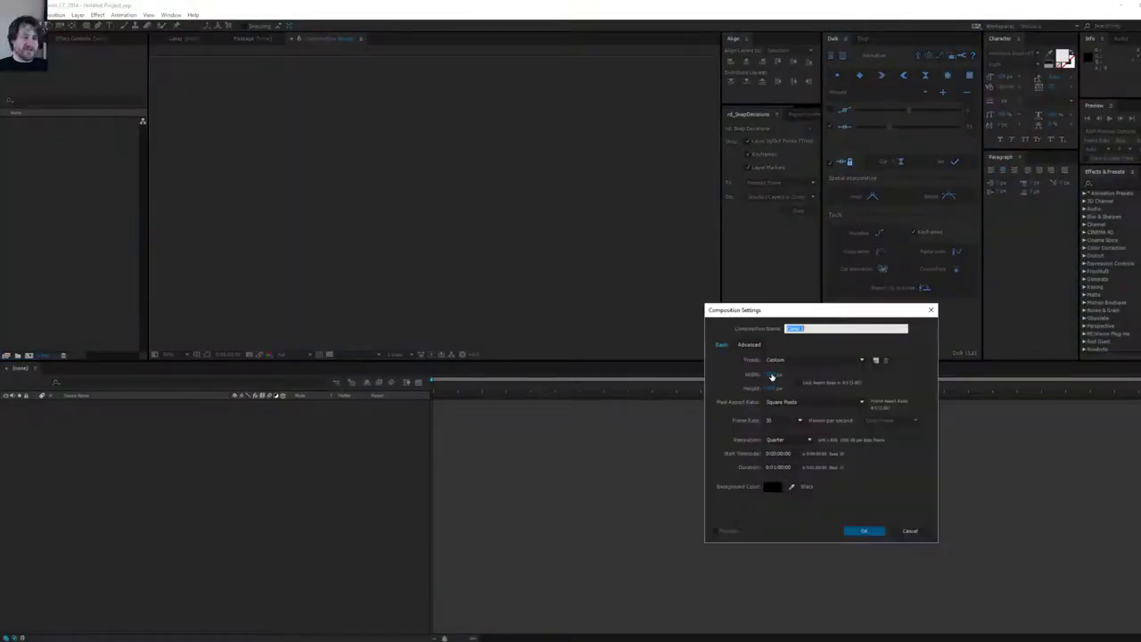
click(772, 375)
key(Tab)
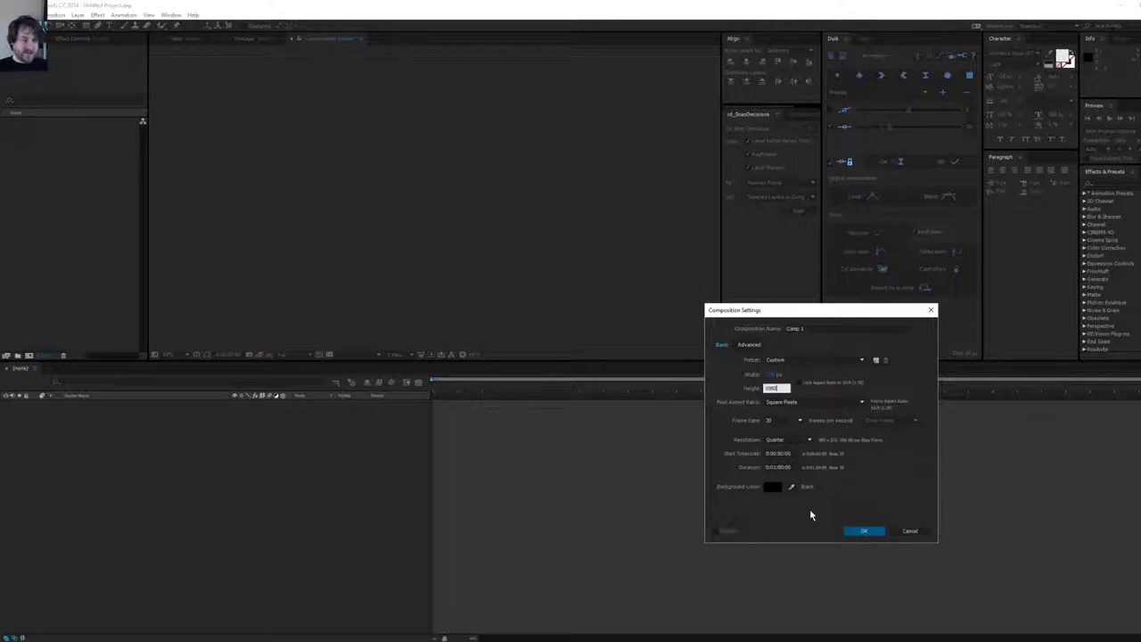
click(777, 467)
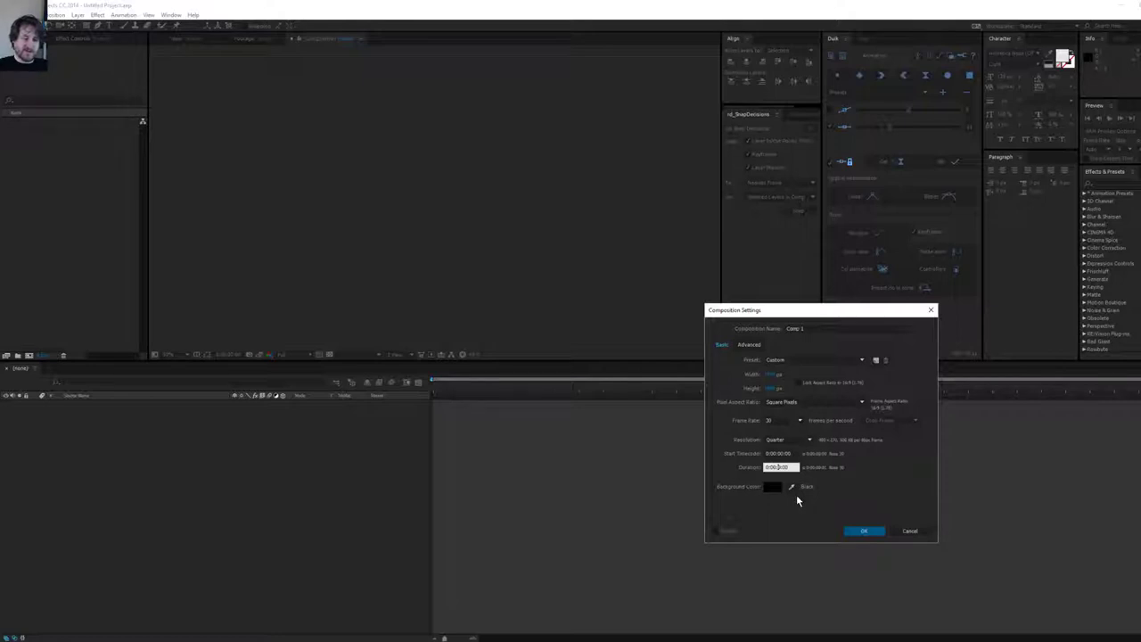
key(Return)
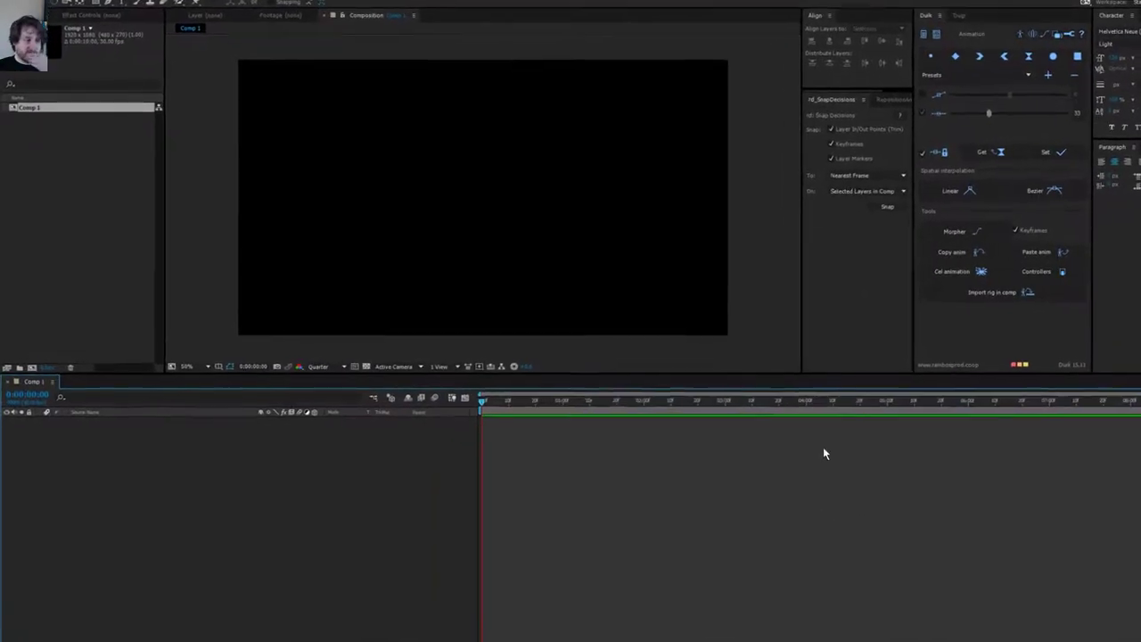
Start a new solid layer in Comp 1 and set its colour to black (000000).
drag(548, 155, 615, 184)
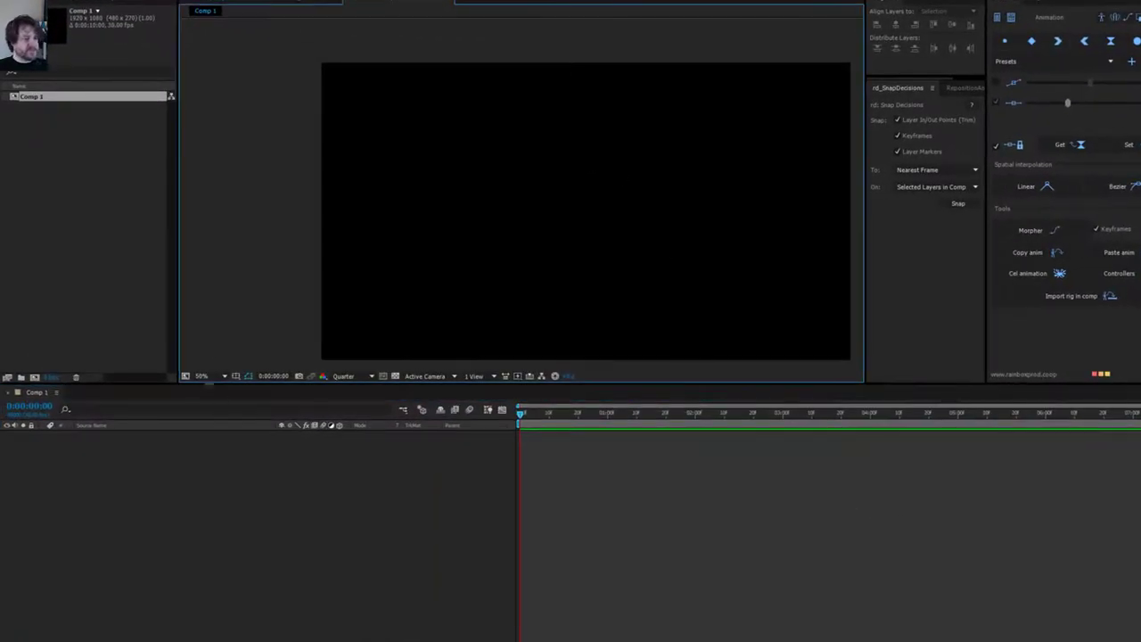
click(273, 533)
drag(668, 221, 634, 219)
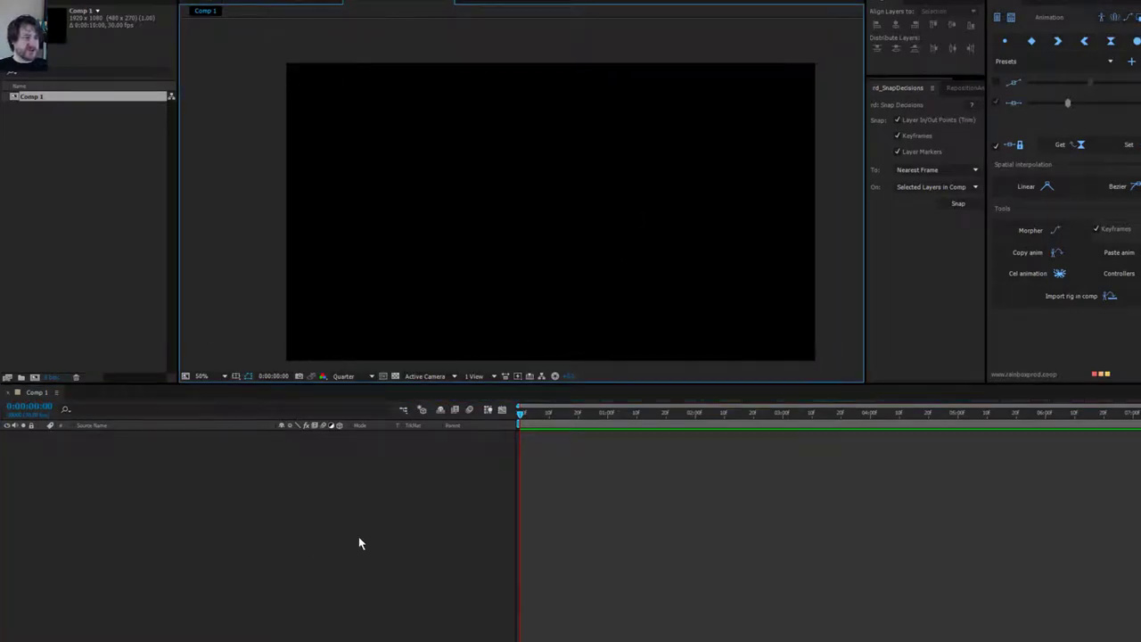
right_click(314, 493)
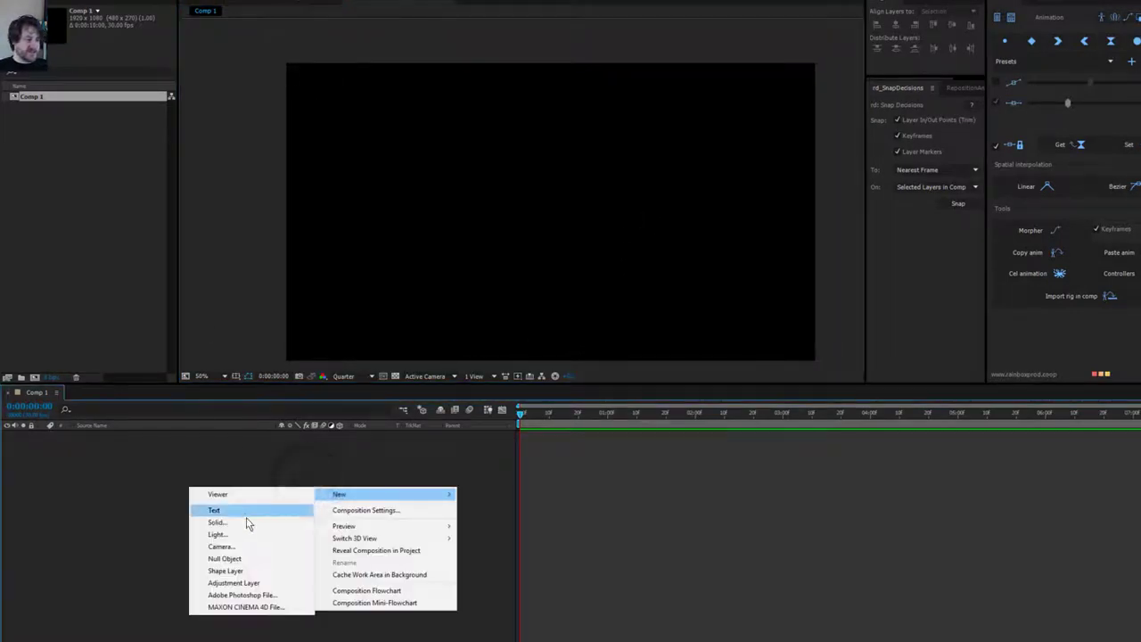
key(ctrl+y)
click(700, 409)
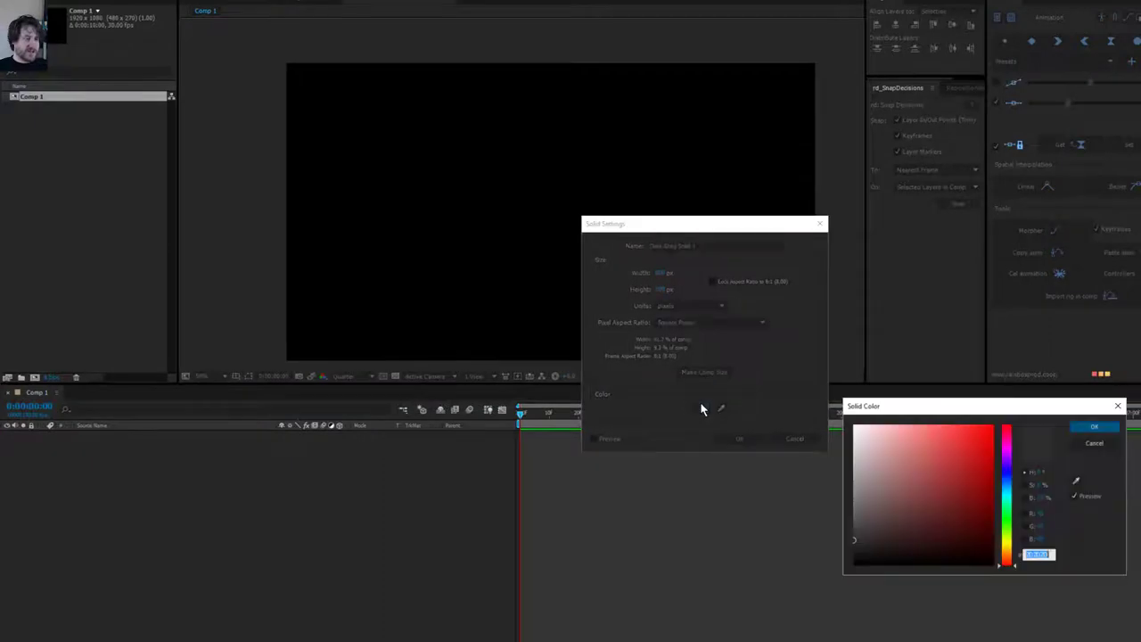
text(000000)
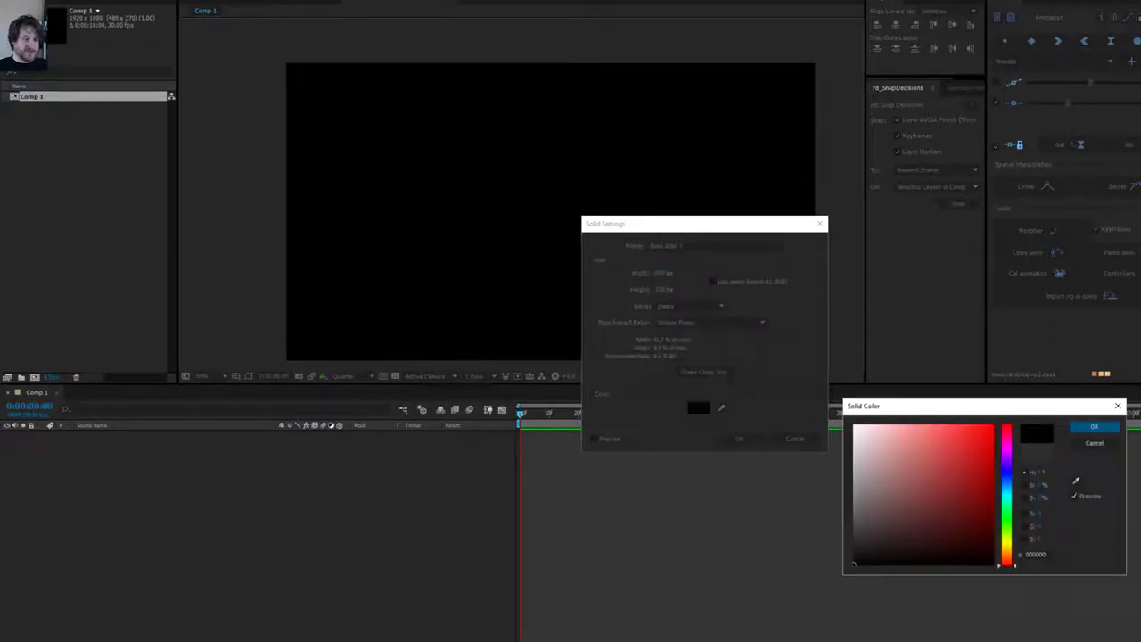
click(1093, 428)
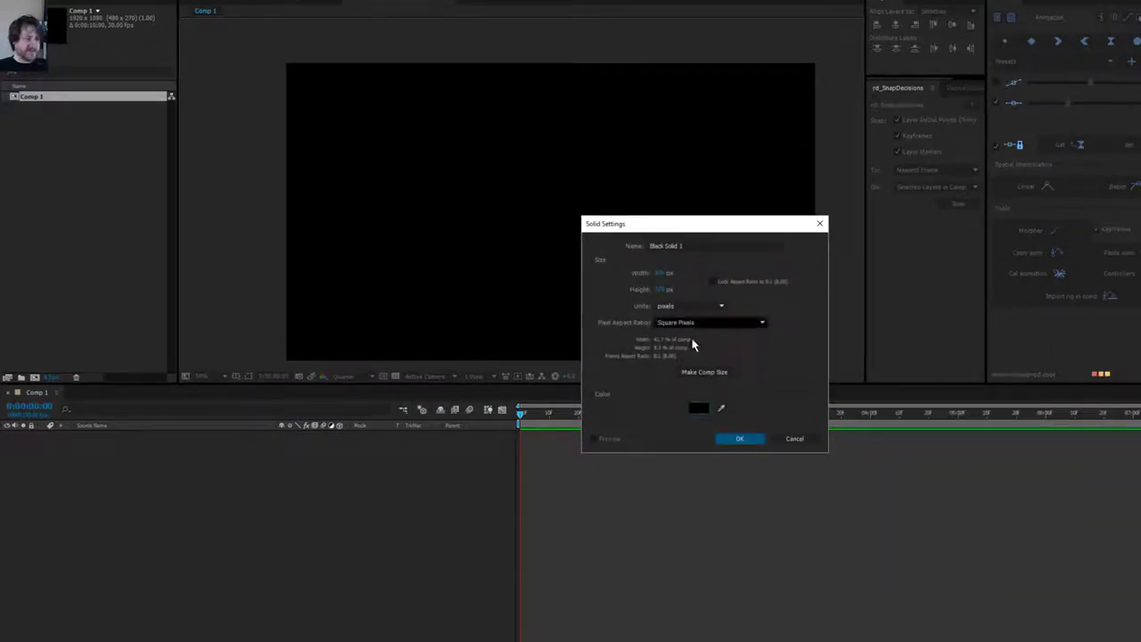
Make the solid the same size as the composition and name it "VFX Black".
click(699, 373)
click(699, 242)
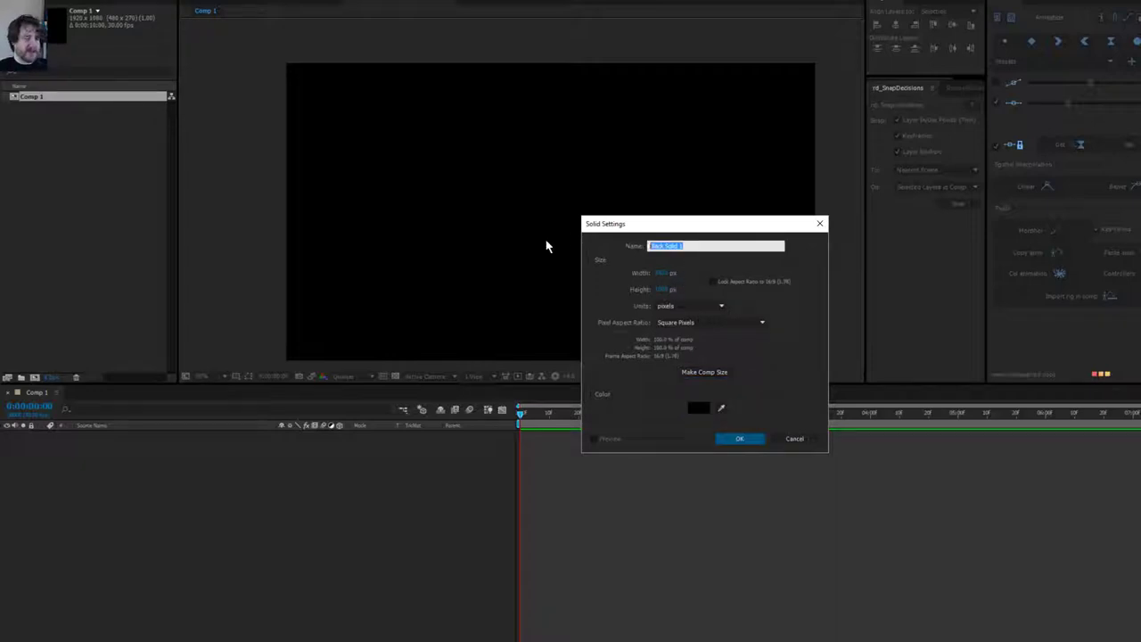
text(VFX Black)
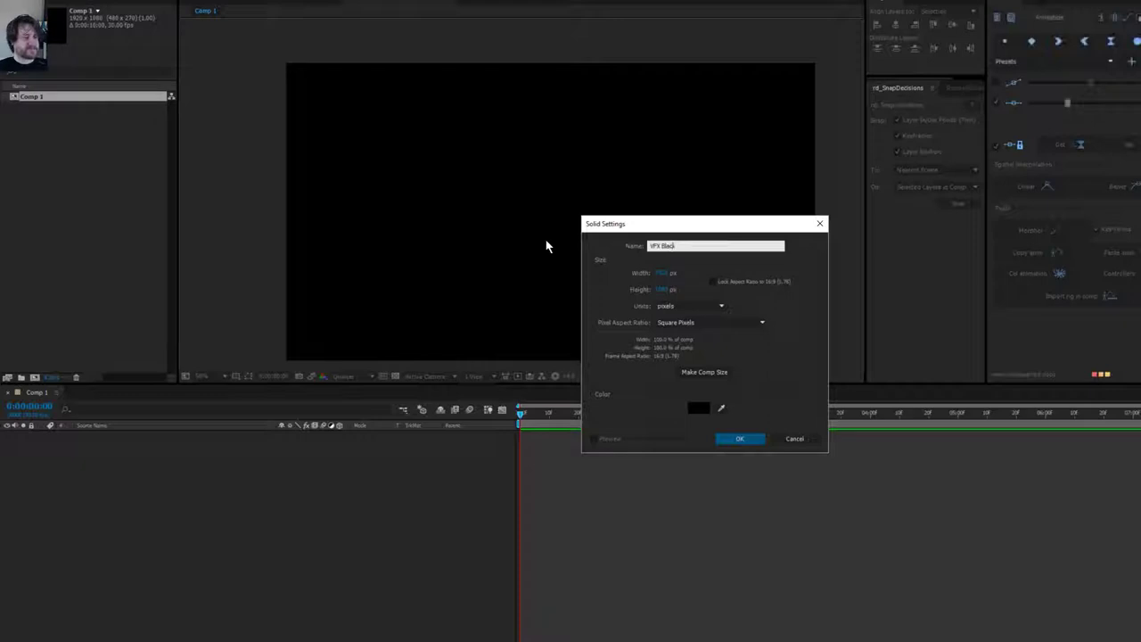
key(Return)
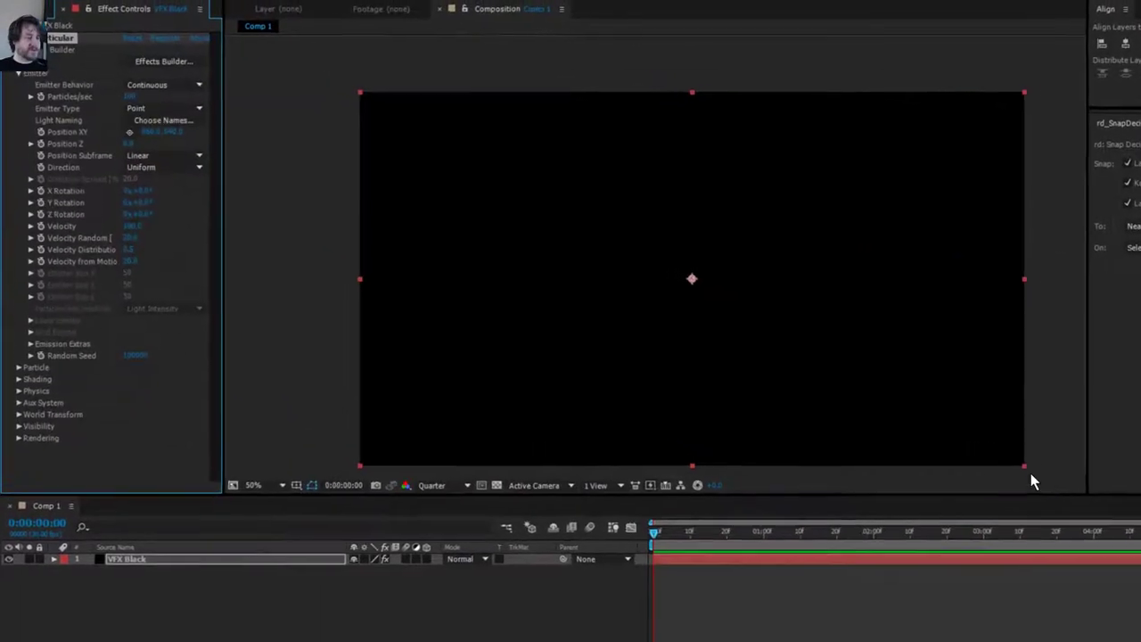
Add a keyframe for Particular's Particles/sec at 0:00:01:22 and show the VFX Black layer's keyframes in the timeline.
drag(660, 531, 877, 561)
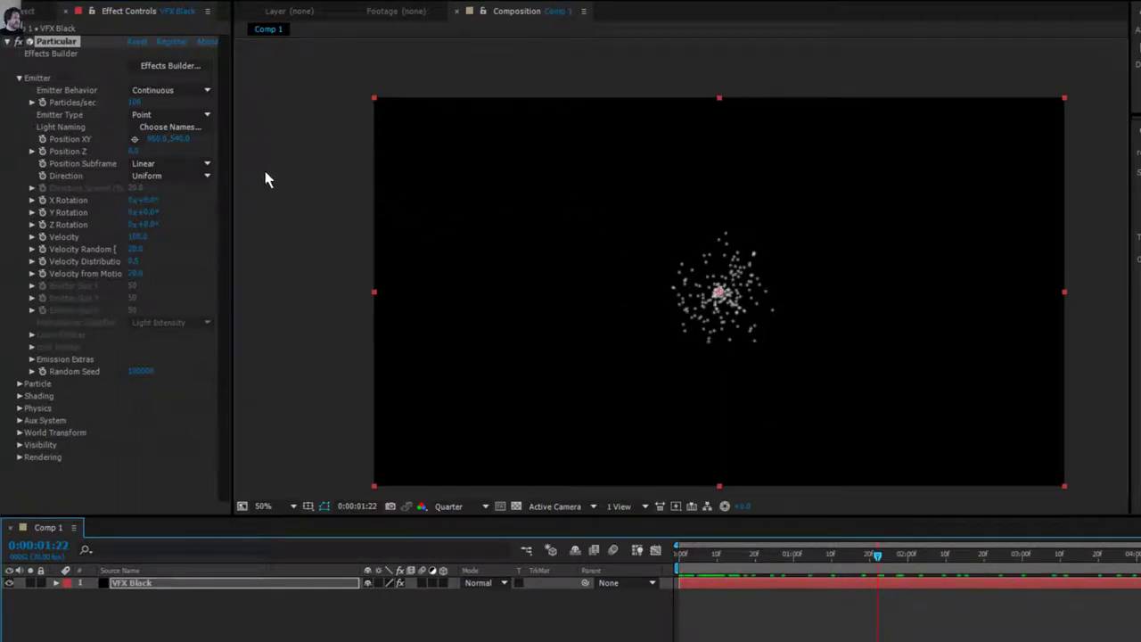
click(42, 102)
key(u)
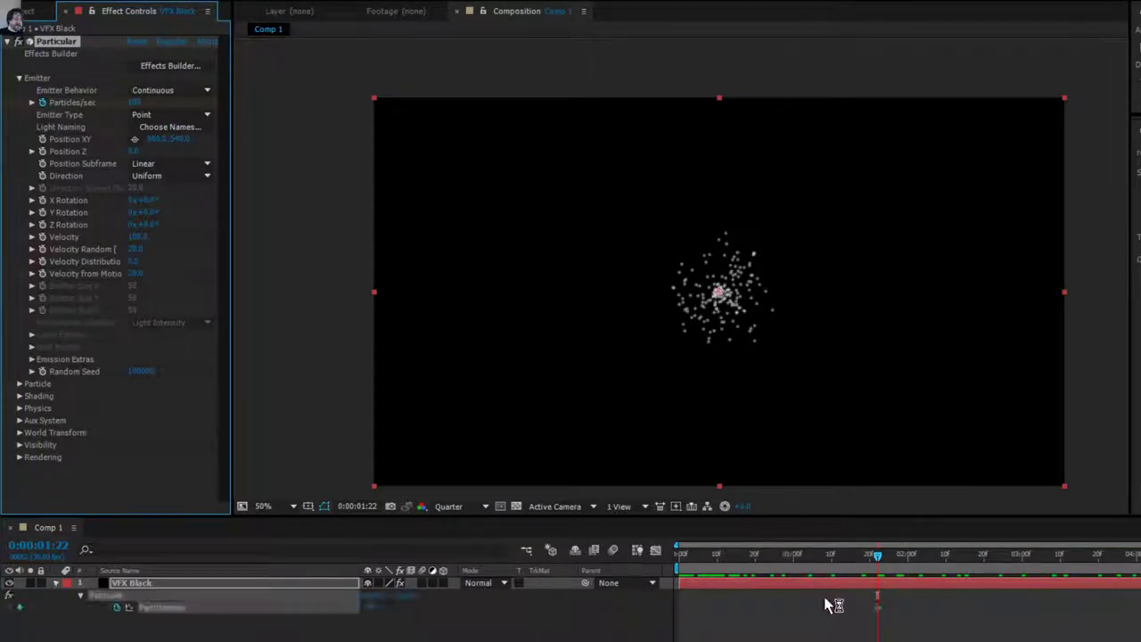
Set Particular's Particles/sec to 0 at 0:00:01:23.
click(882, 564)
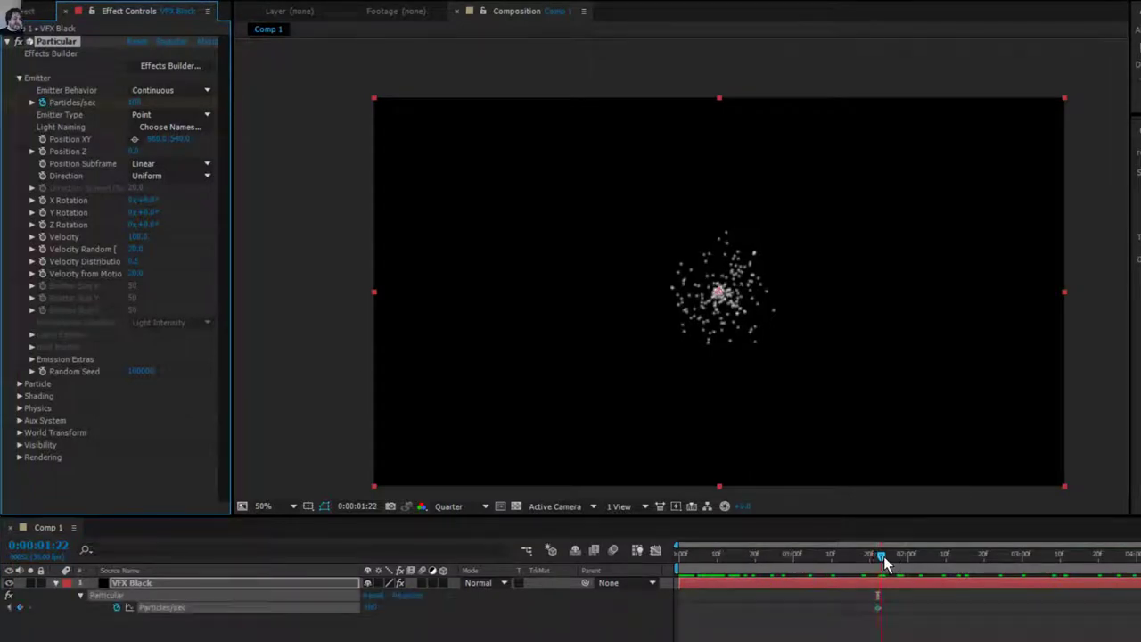
click(139, 103)
text(0)
key(Return)
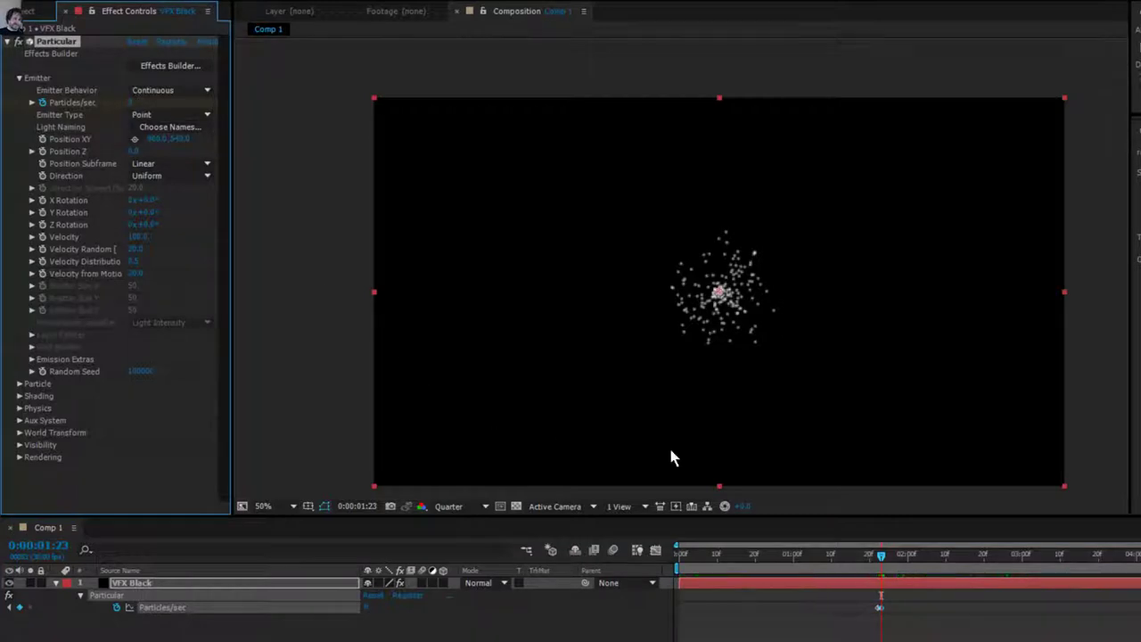
Move both Particles/sec keyframes to about frame 10 and end the work area at 0:00:03:00.
drag(902, 601, 856, 622)
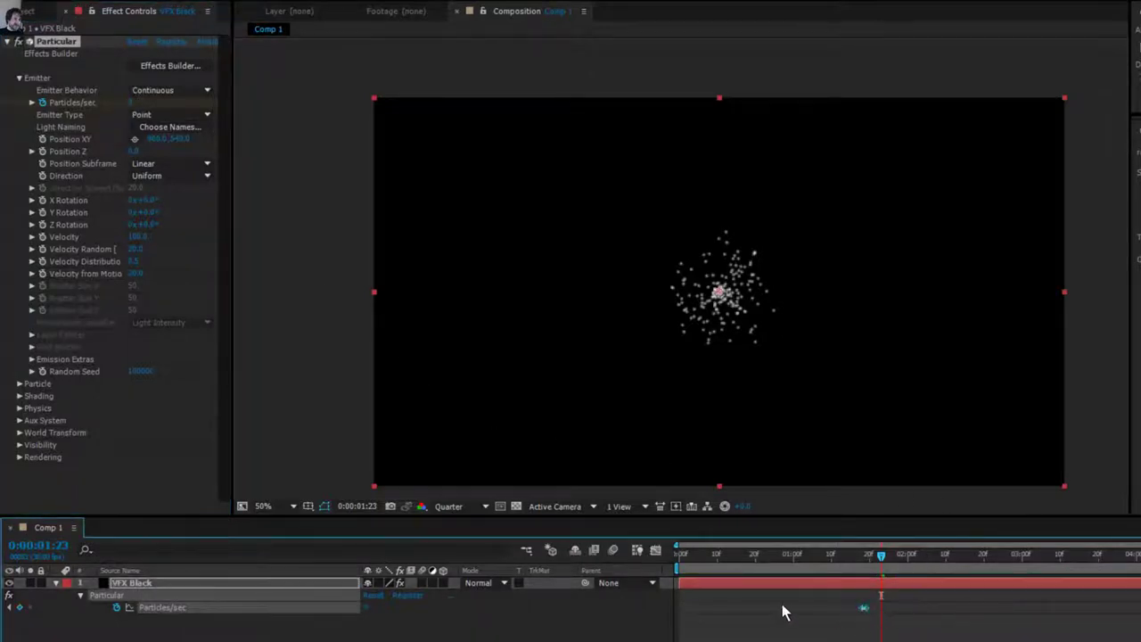
drag(783, 604, 718, 607)
drag(690, 555, 925, 600)
drag(1019, 589, 1022, 591)
key(n)
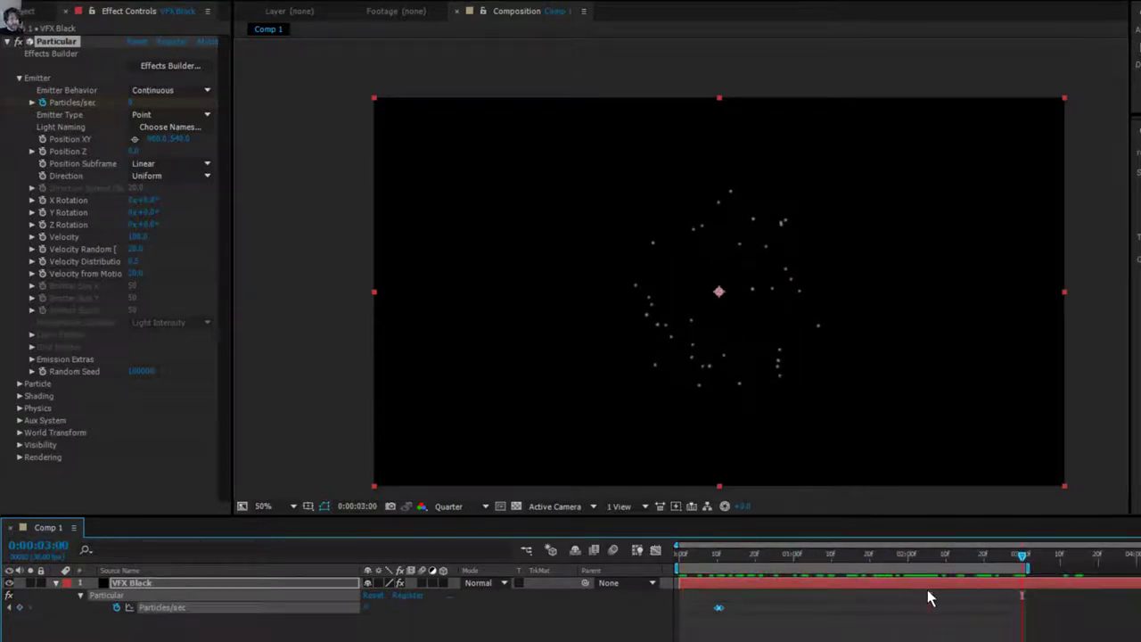
Set the composition viewer's resolution to Full and preview the particle burst.
scroll(712, 311, up, 2)
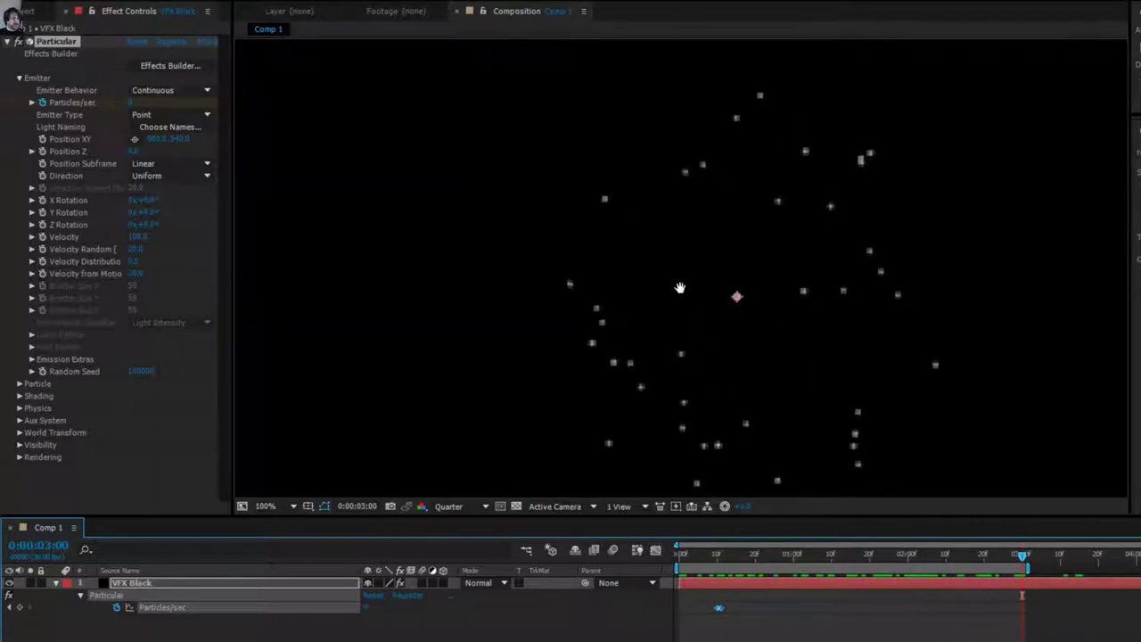
click(487, 511)
click(474, 538)
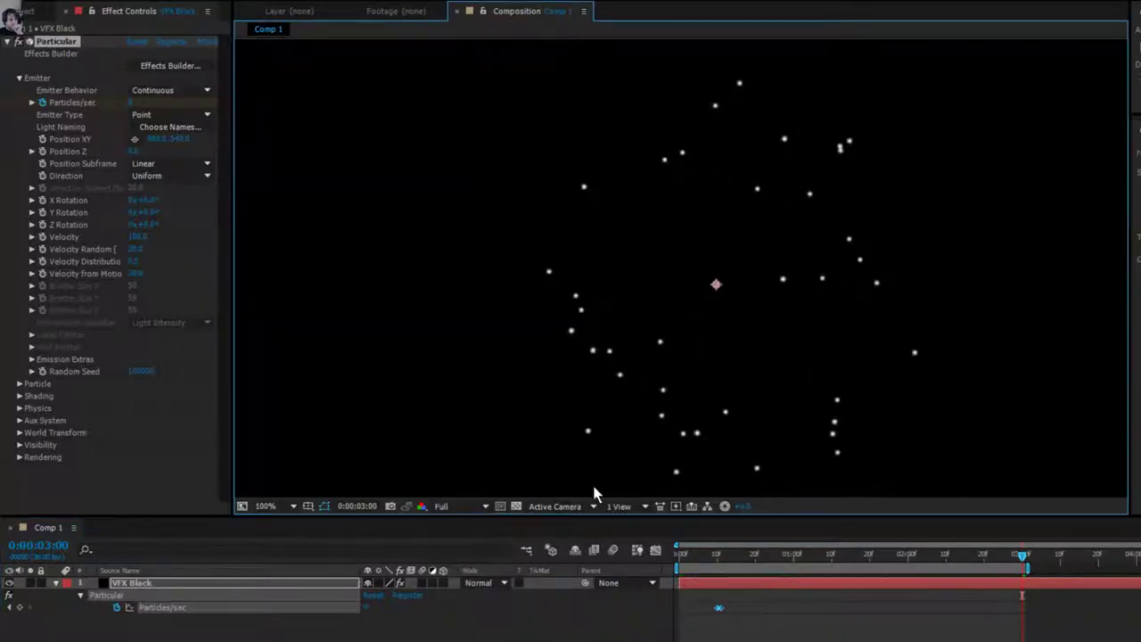
key(space)
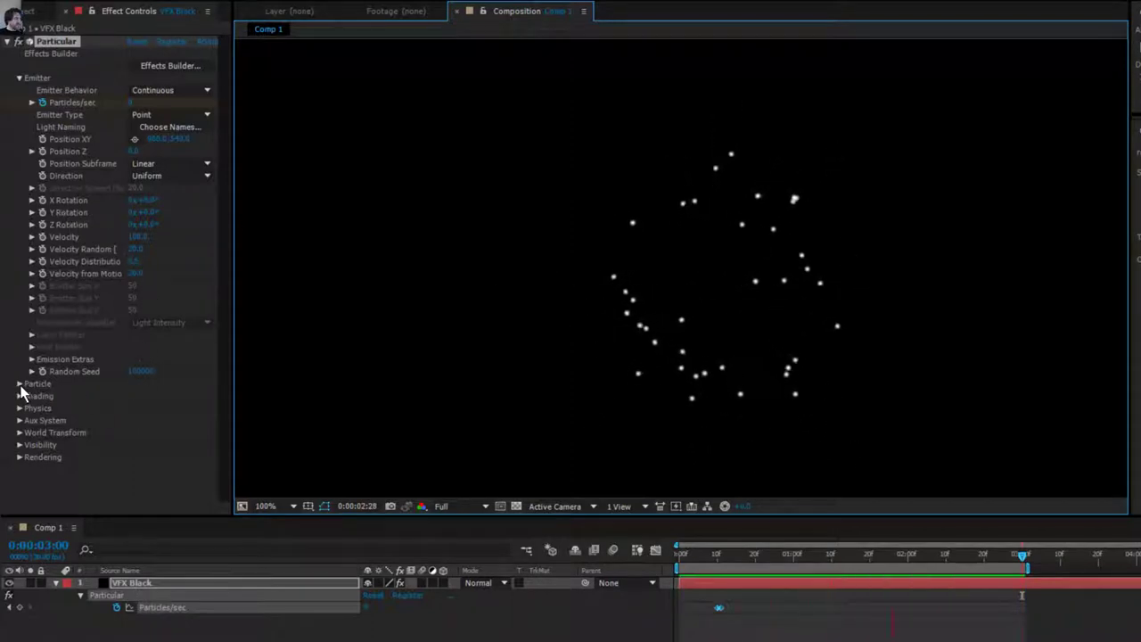
key(space)
Set the emitter's Velocity to 500 and preview the faster burst.
click(141, 237)
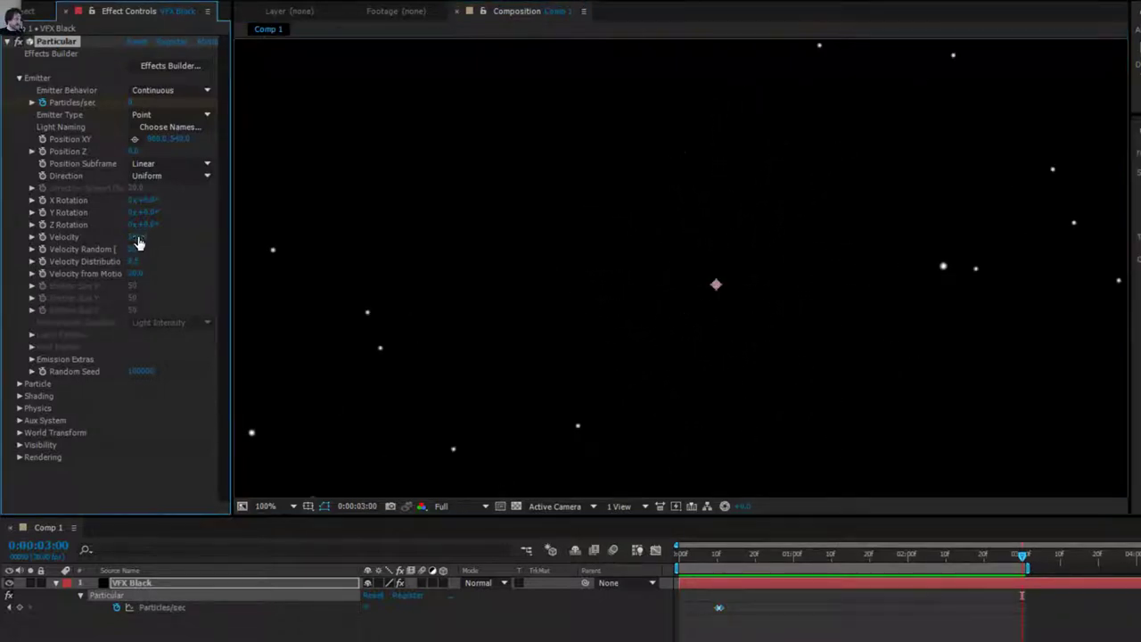
scroll(660, 271, down, 2)
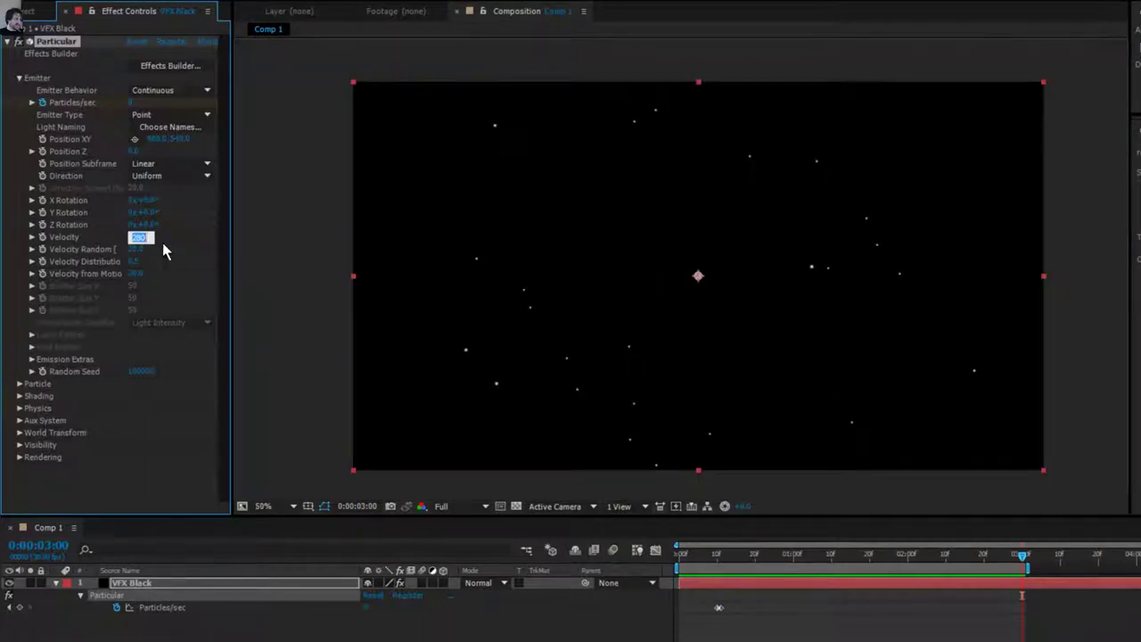
text(500)
key(Return)
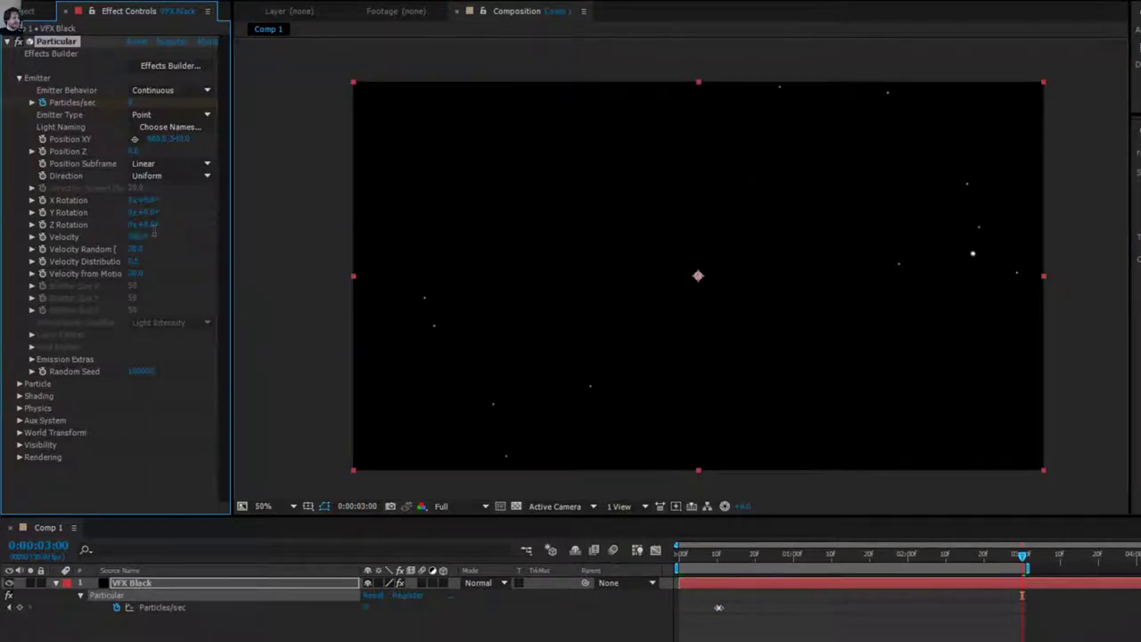
key(space)
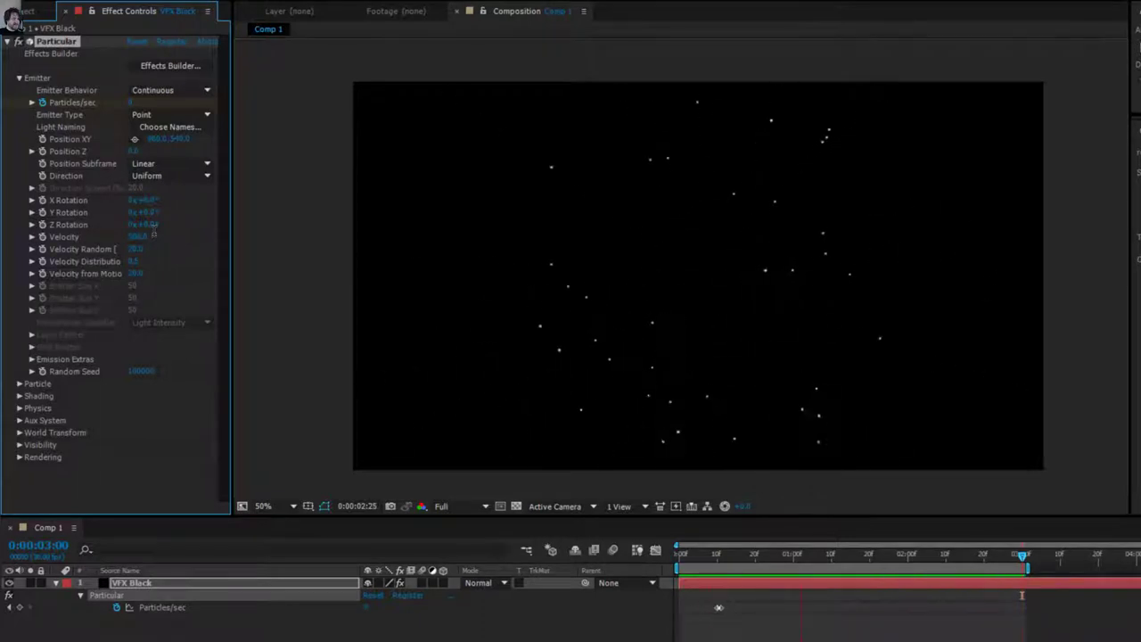
key(space)
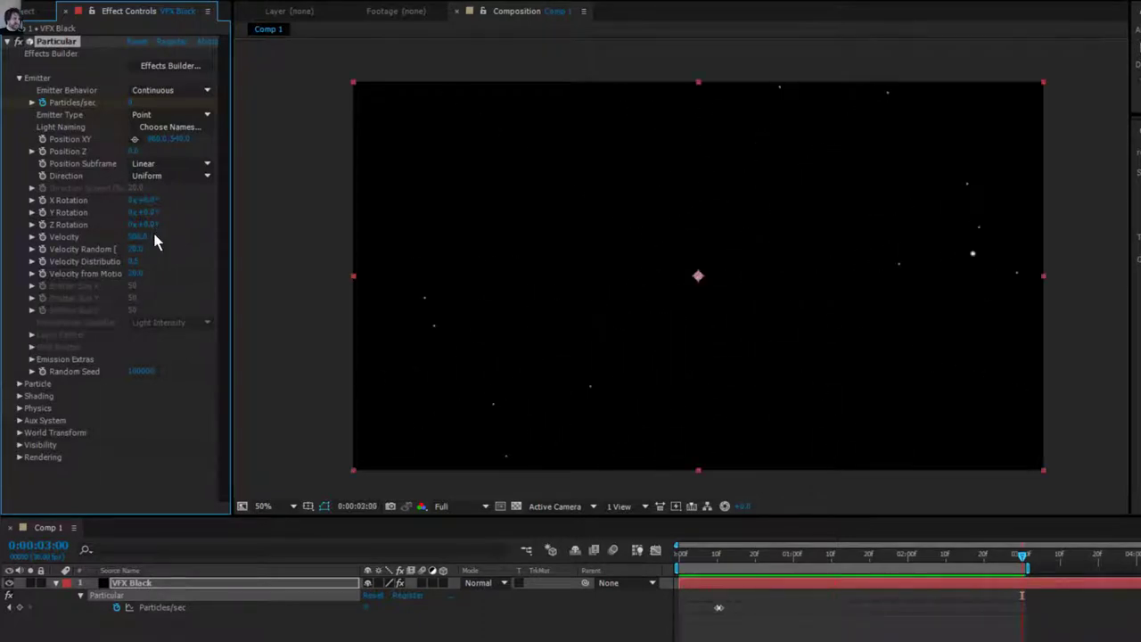
In Particular's Air physics, try an Air Resistance of 0.5, settle on 1 and preview the burst.
click(21, 408)
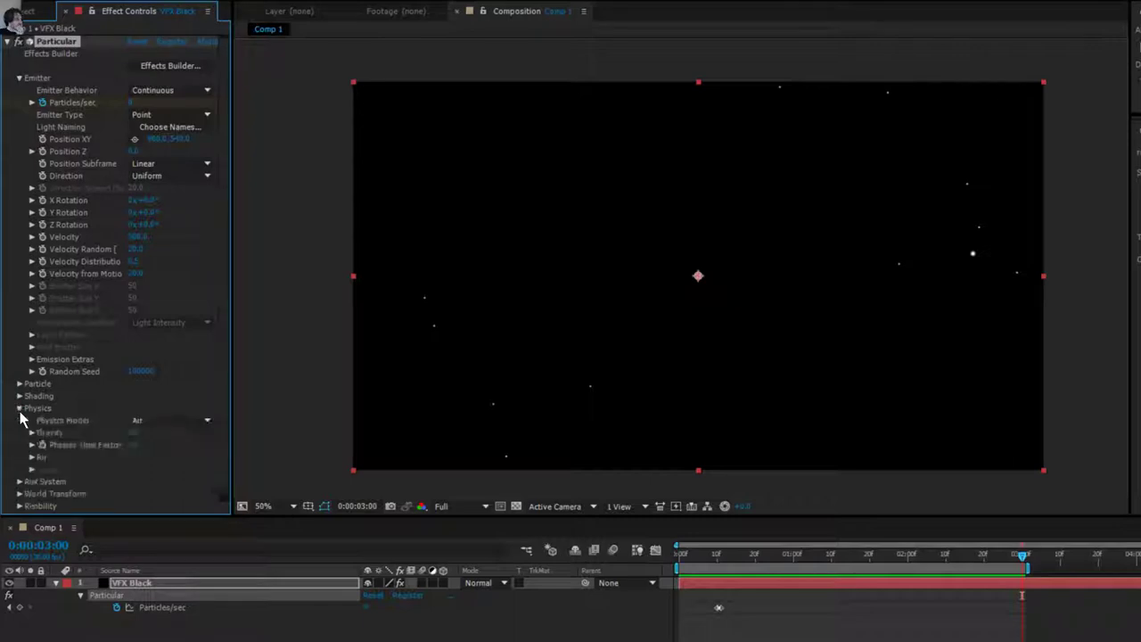
click(31, 458)
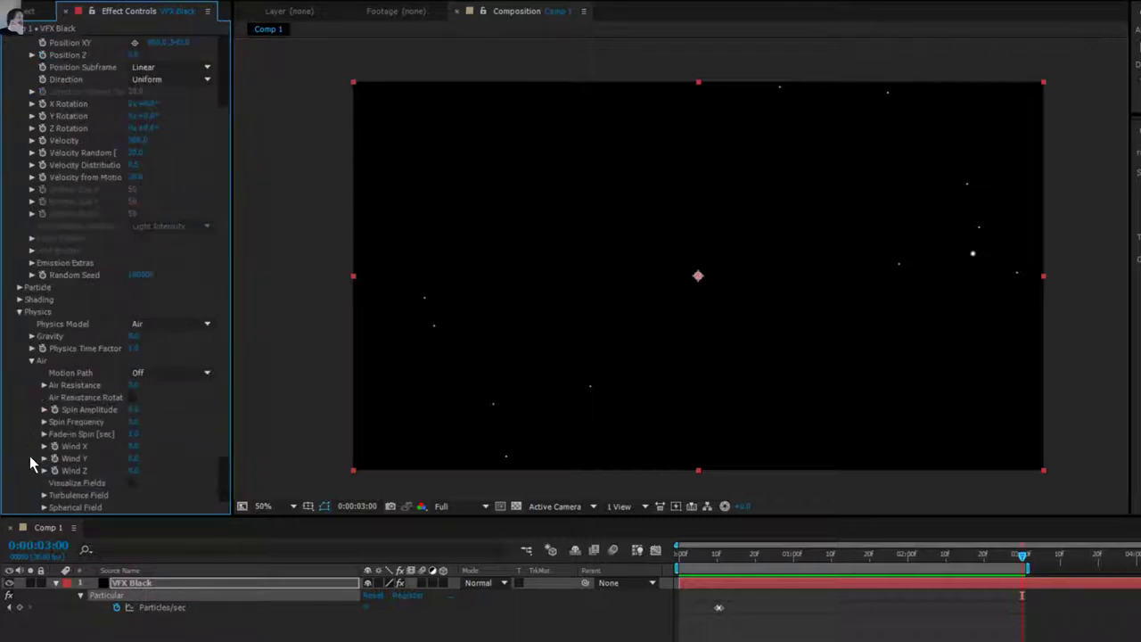
click(136, 384)
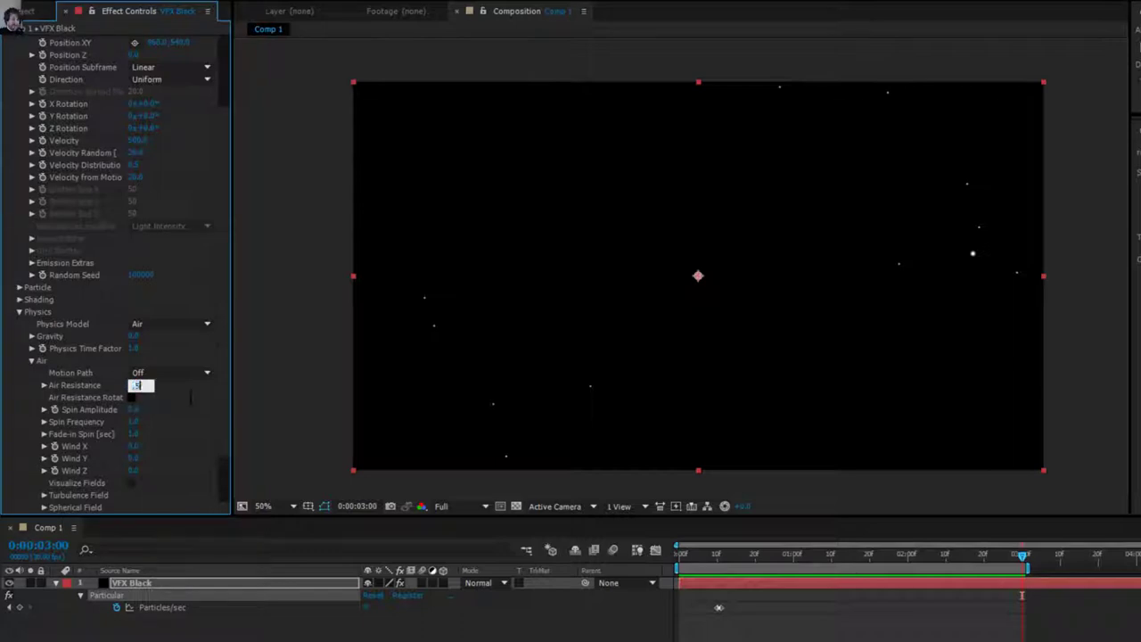
text(5)
key(Return)
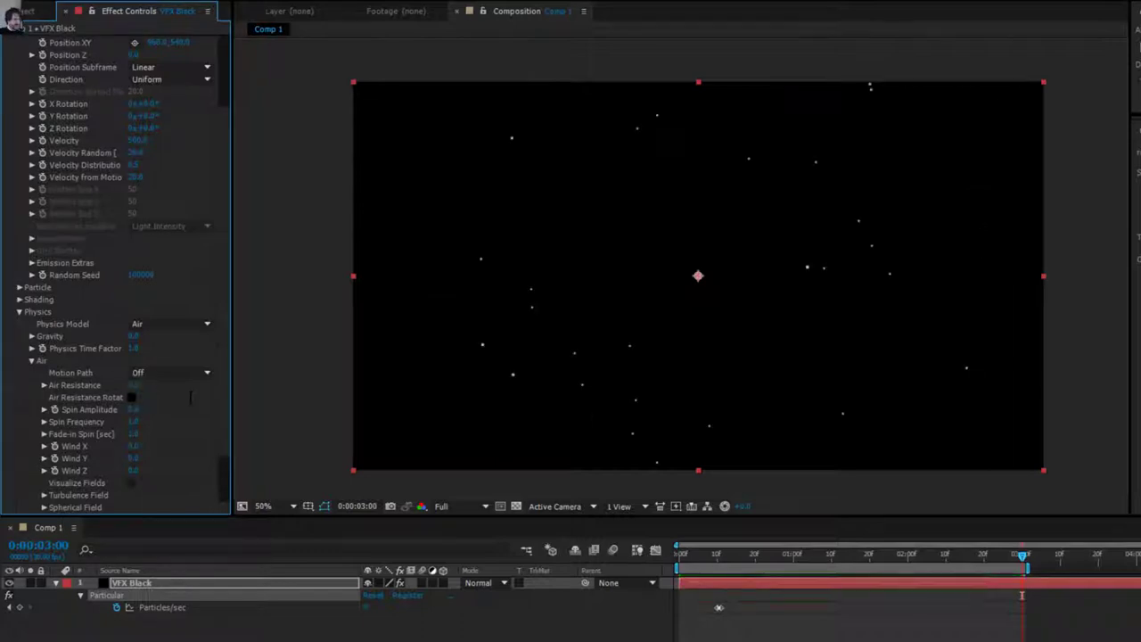
click(135, 385)
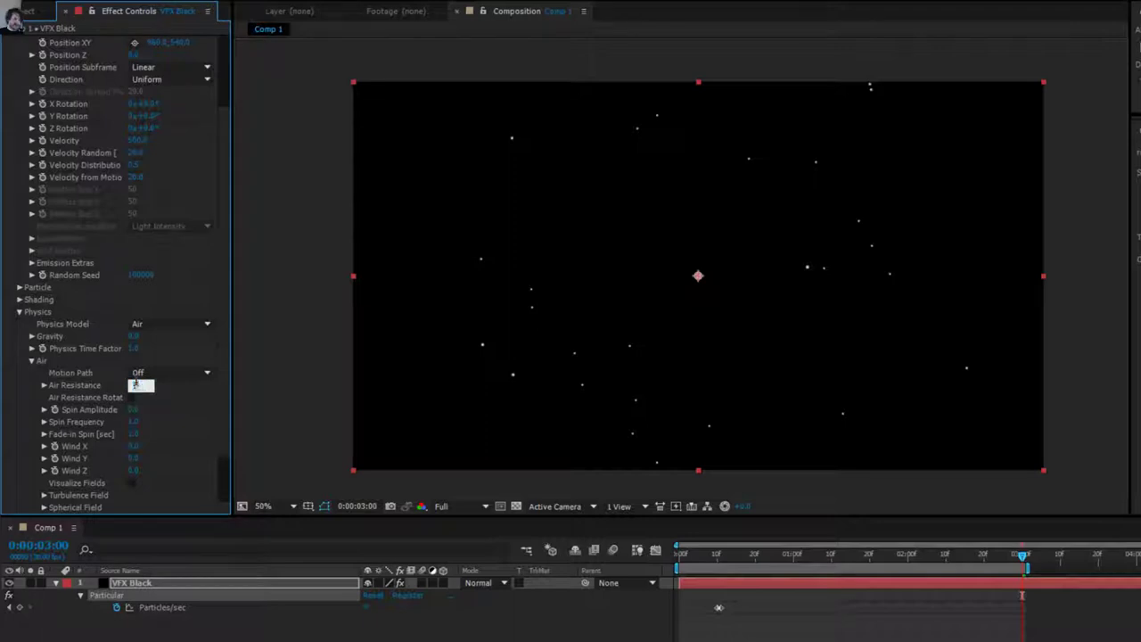
text(10)
key(Return)
key(space)
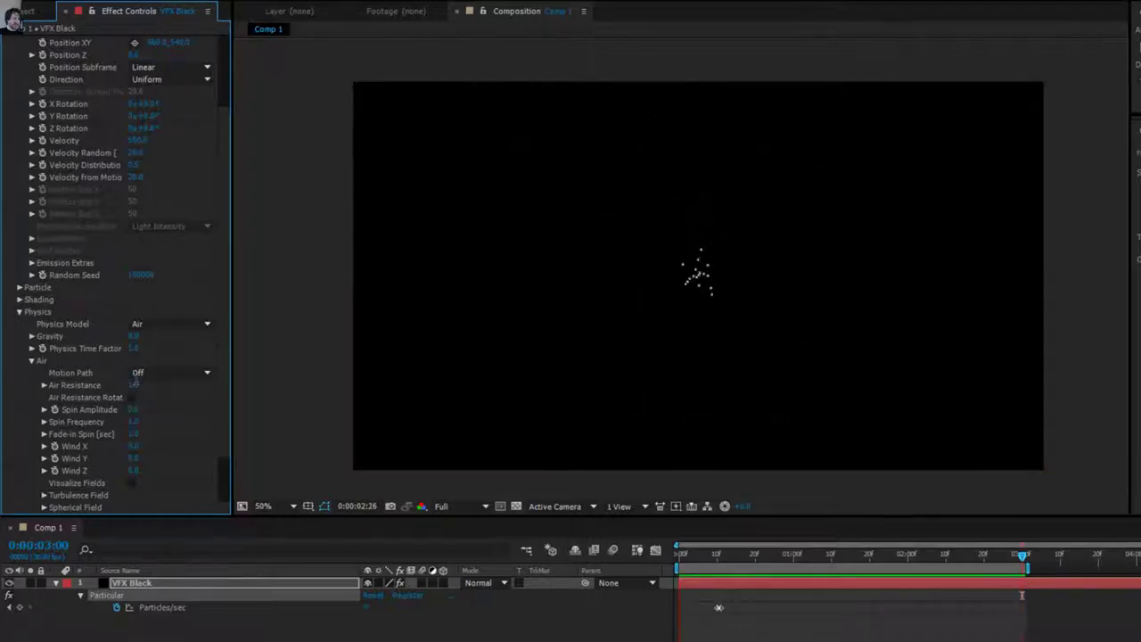
Set the emitter's Velocity to 1000 and preview the burst.
click(138, 141)
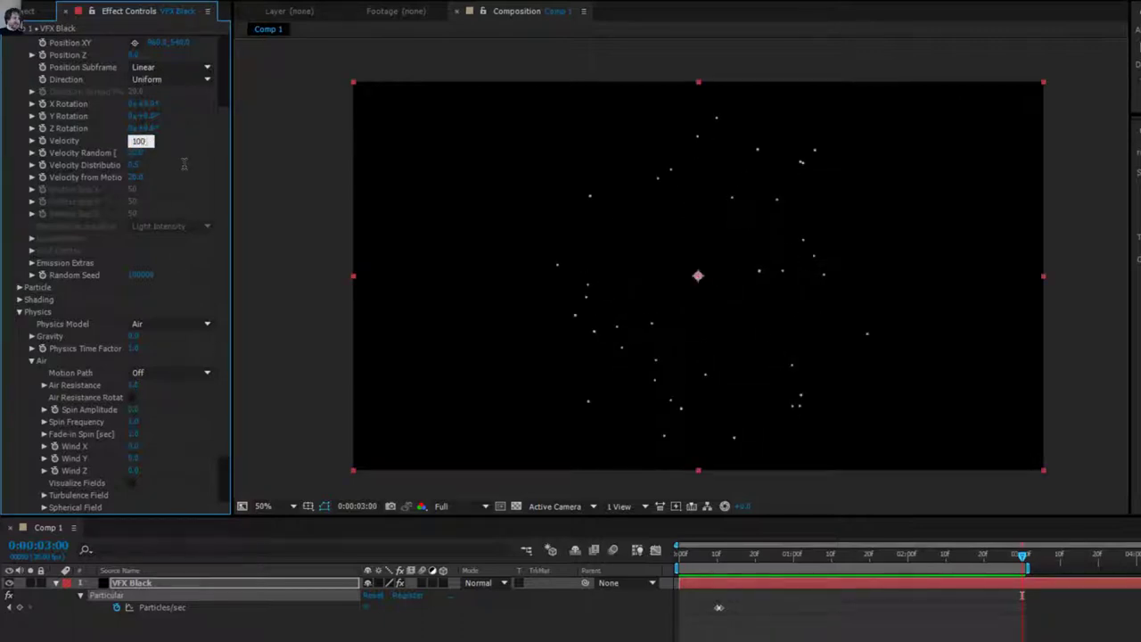
key(Return)
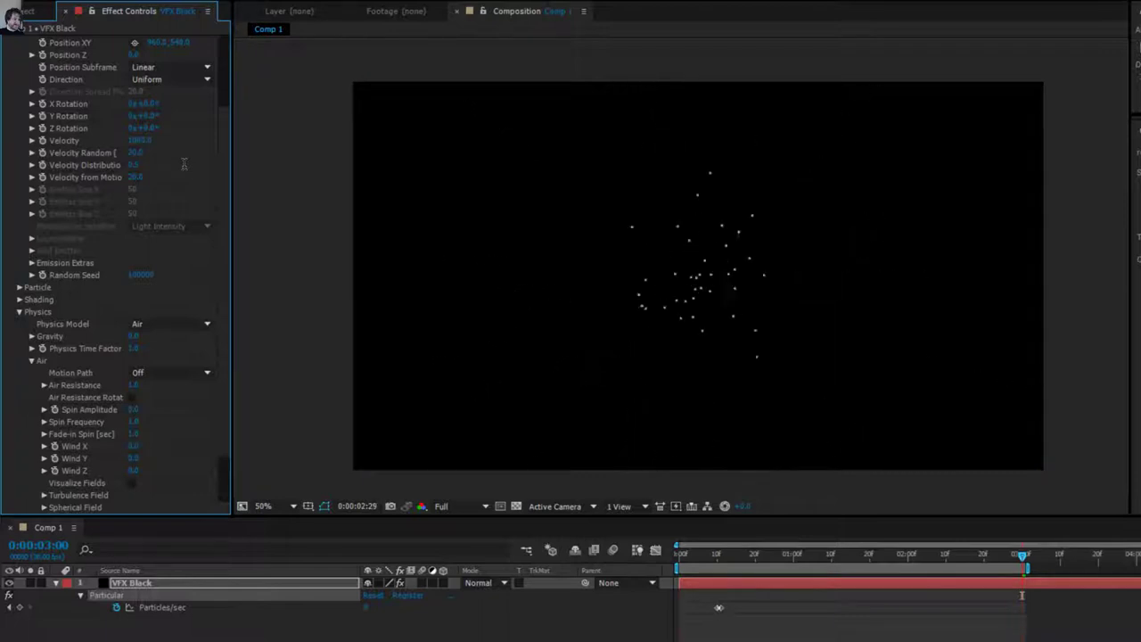
key(space)
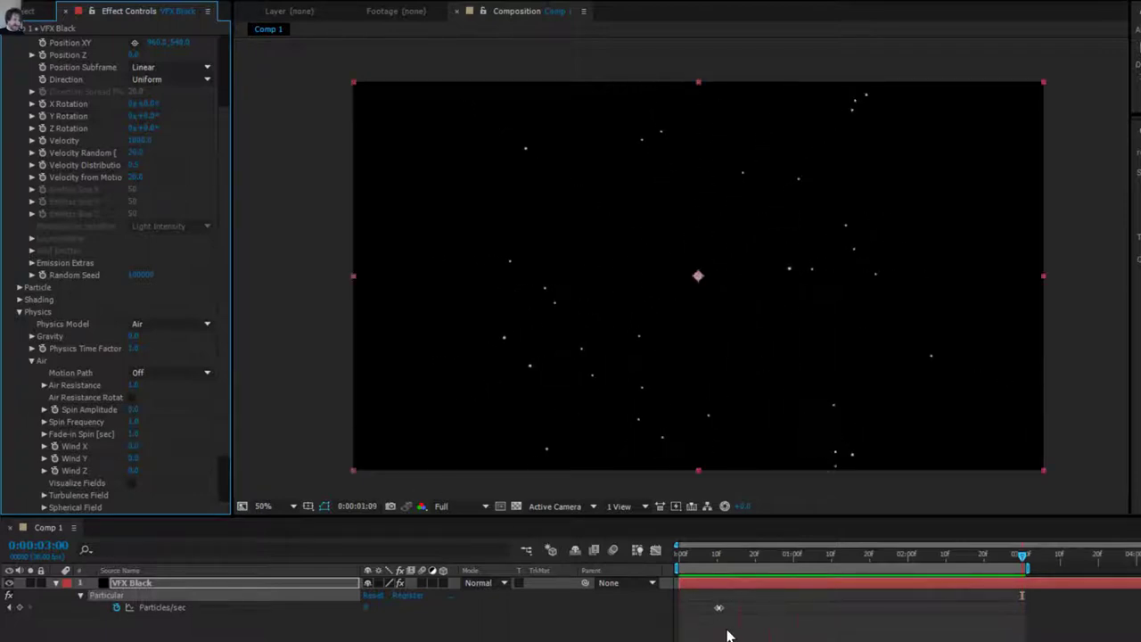
Try the Particles/sec keyframes near the start of the timeline, return them to about frame 10 and preview from the beginning.
drag(747, 607, 691, 611)
click(699, 583)
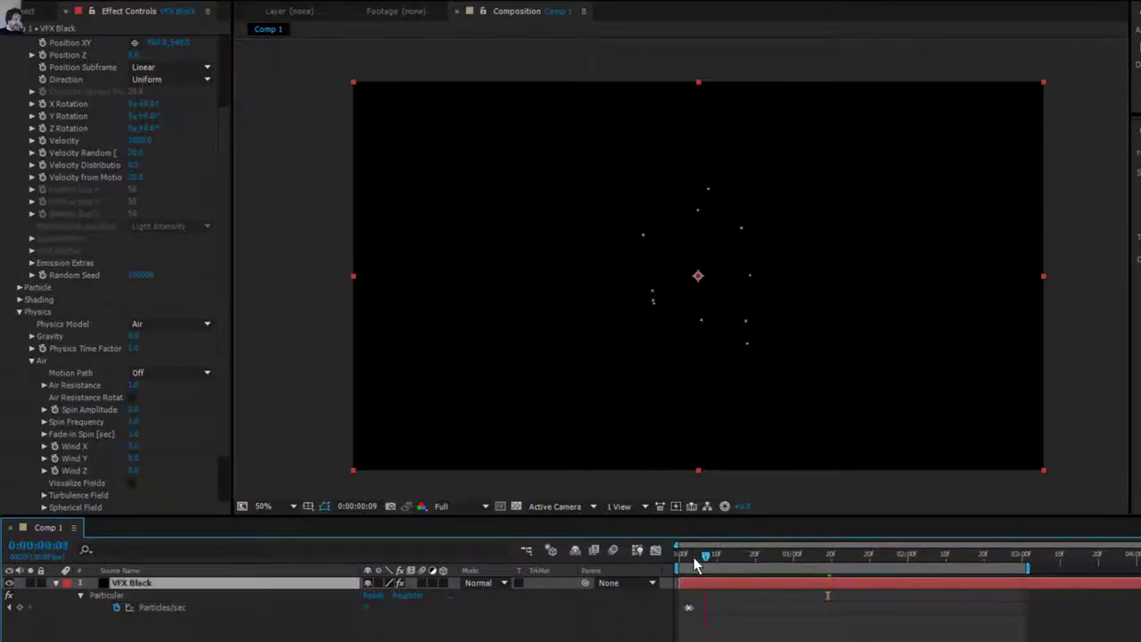
key(space)
drag(688, 607, 715, 607)
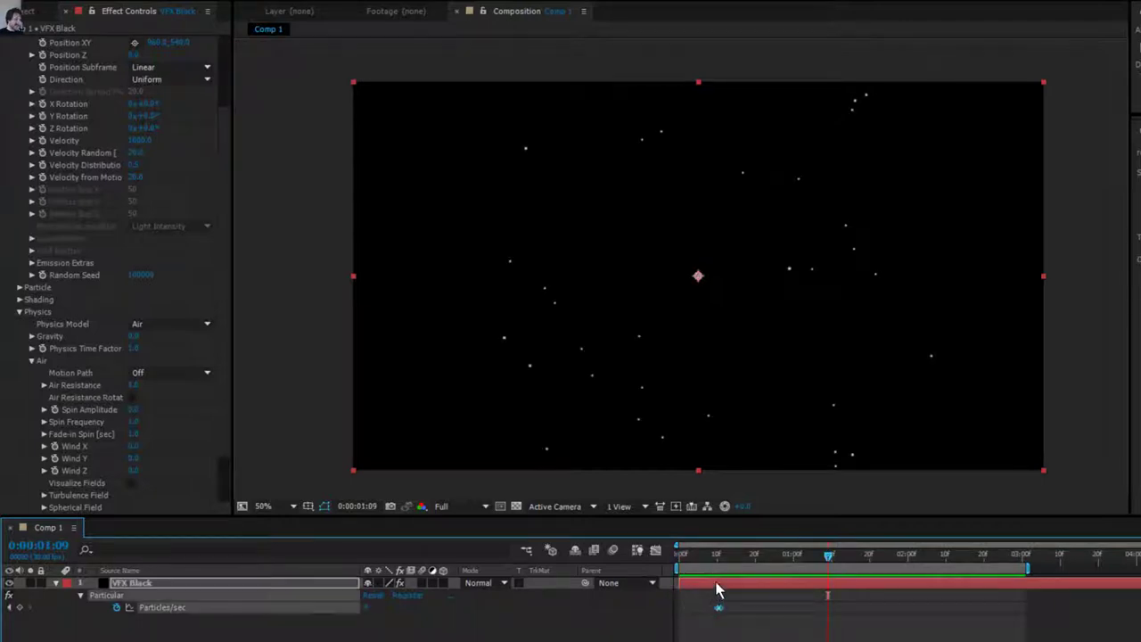
click(722, 556)
click(643, 549)
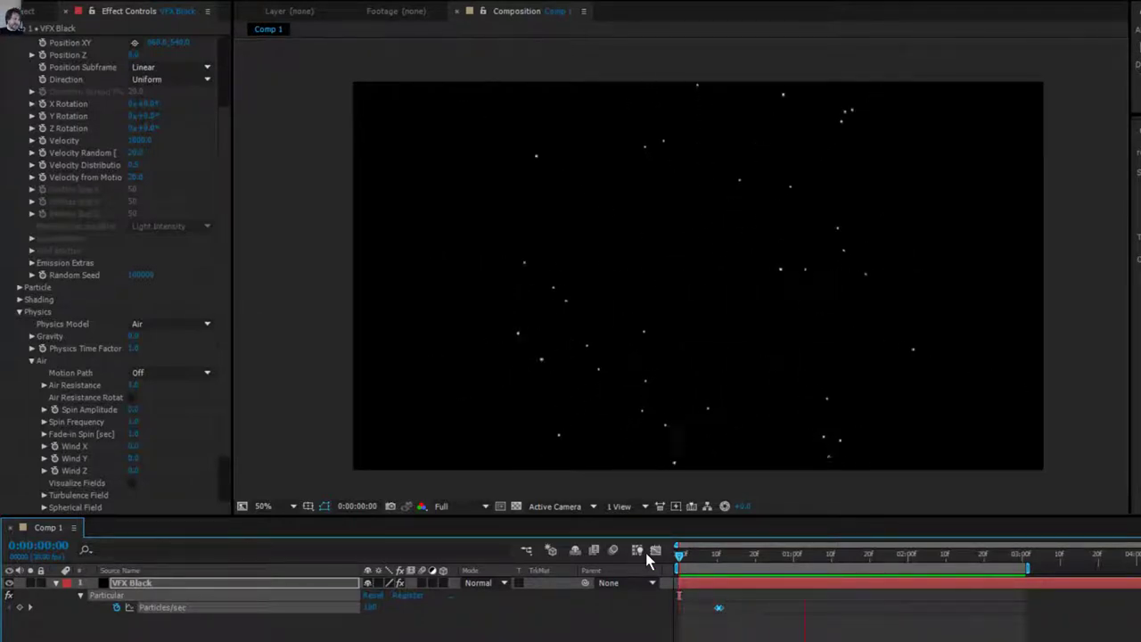
Move both Particles/sec keyframes to about frame 2 and shift the VFX Black layer to start about 20 frames in, previewing the timing.
click(719, 609)
drag(717, 609, 694, 581)
key(space)
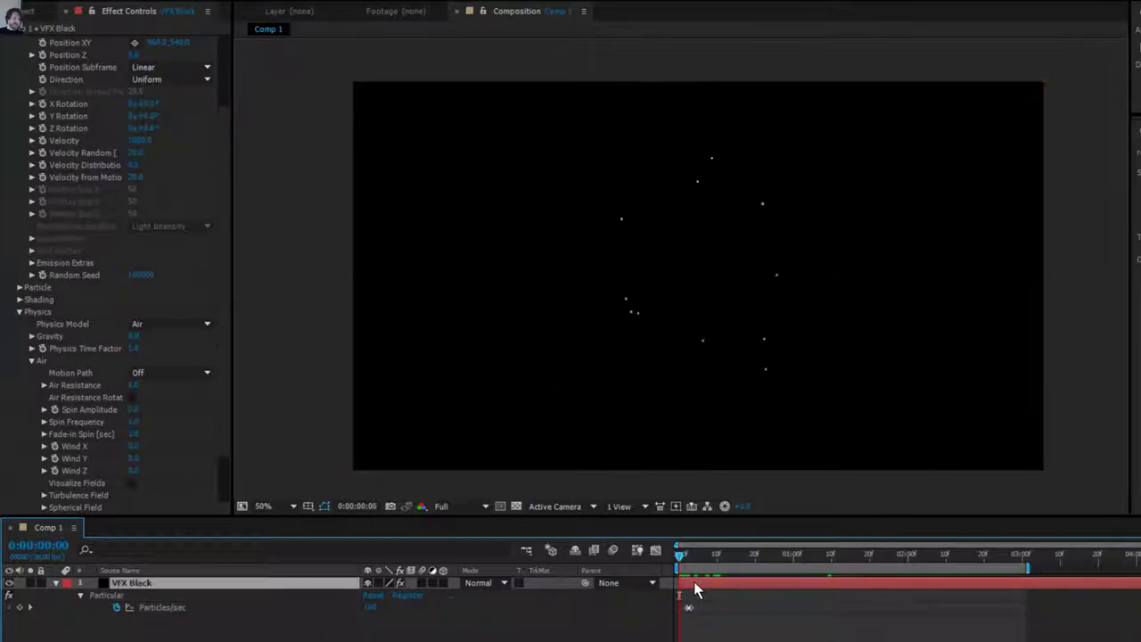
key(space)
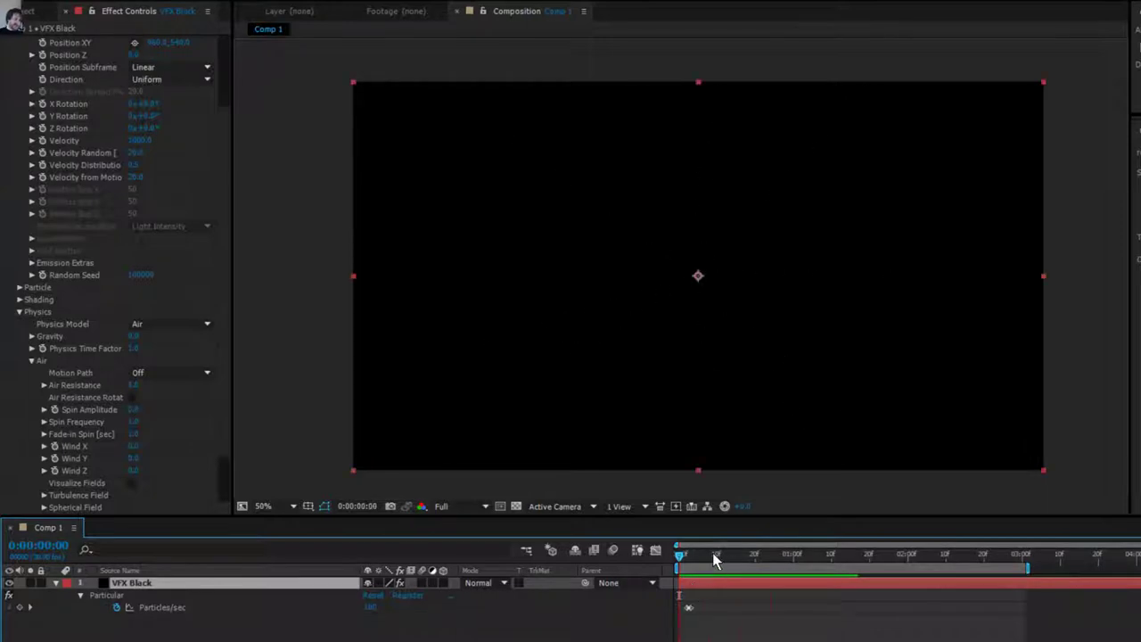
drag(706, 588, 723, 588)
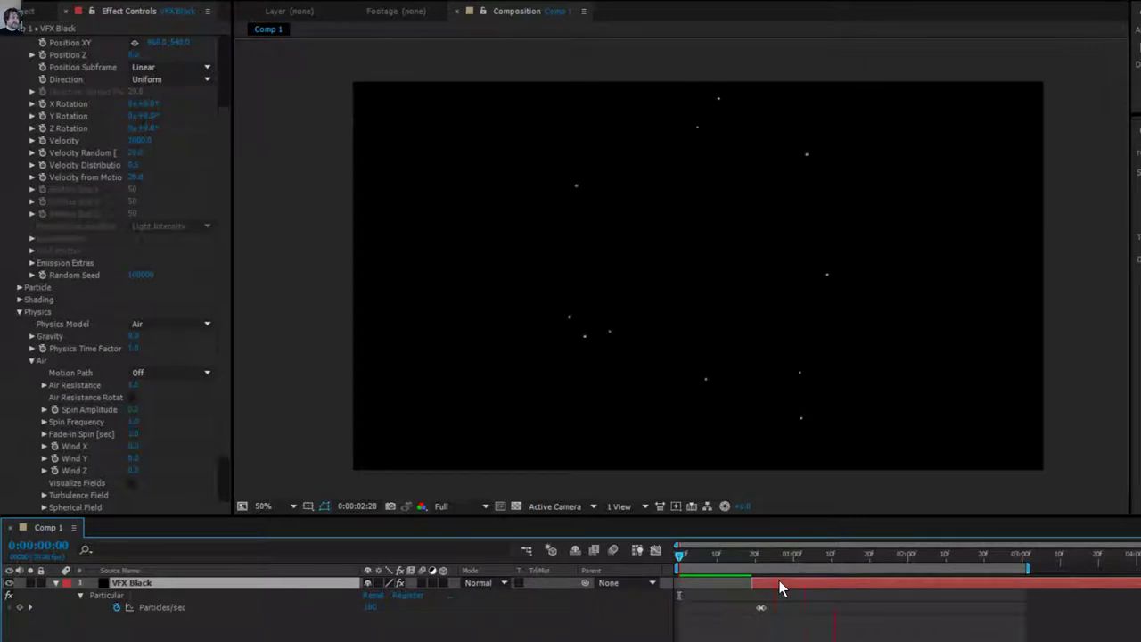
key(space)
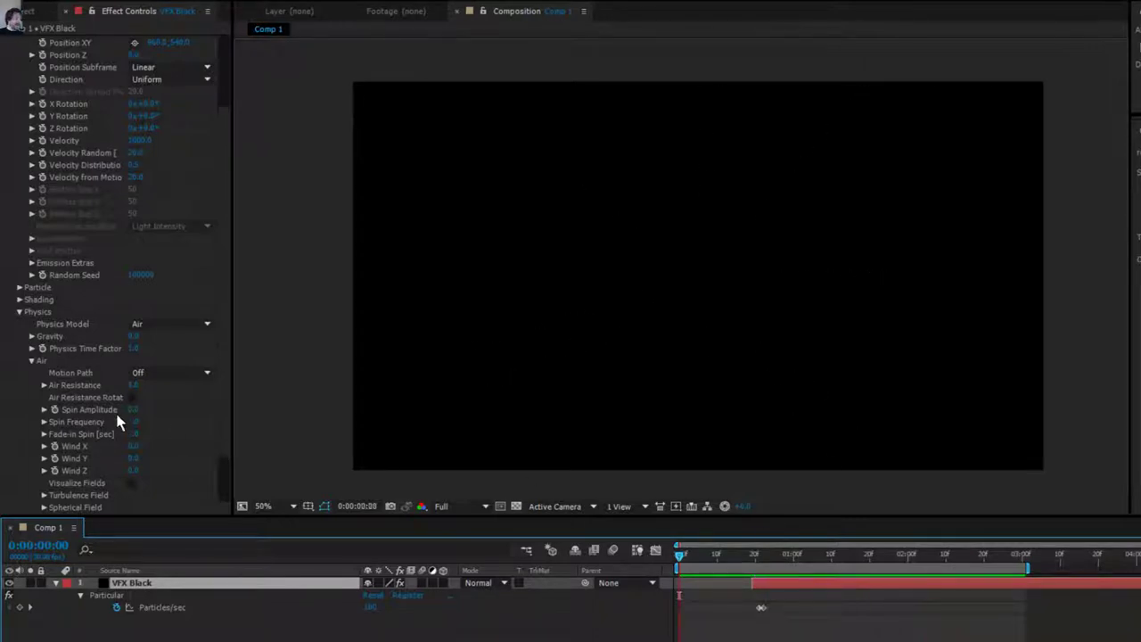
Enlarge the particles to a Size of about 44 and preview the burst, with the current time at 0:00:01:24.
click(132, 326)
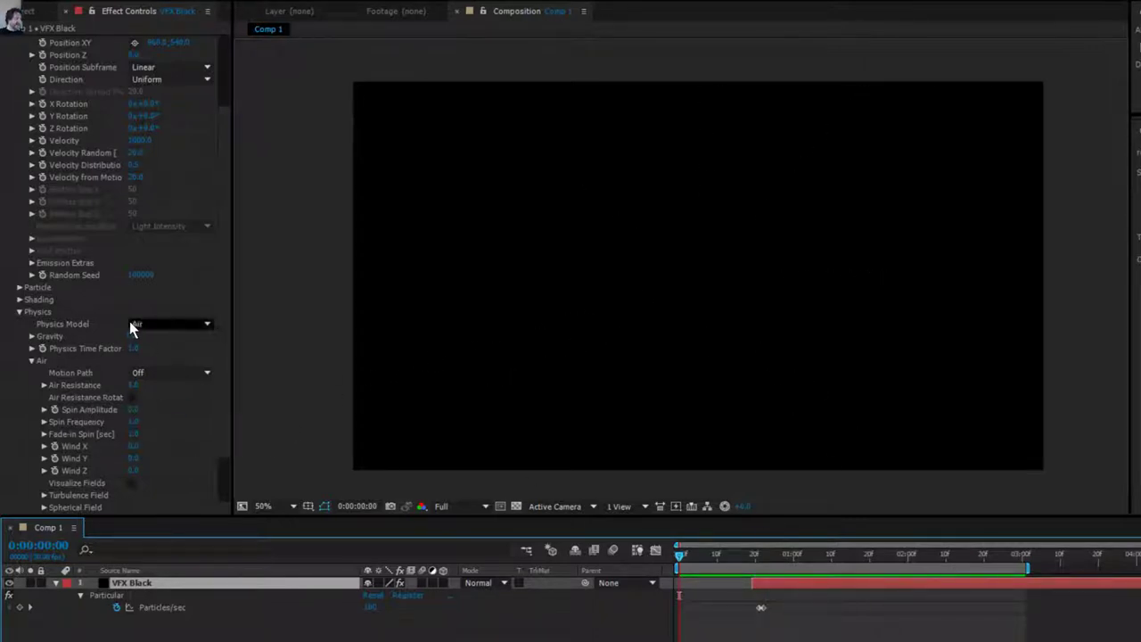
click(20, 287)
scroll(26, 287, down, 1)
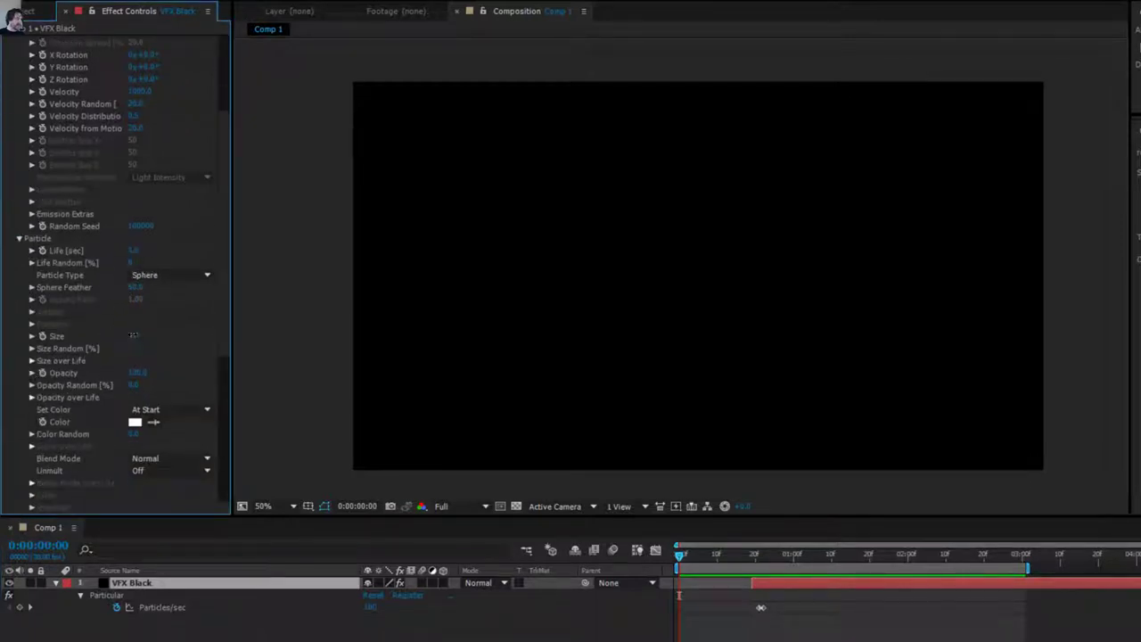
drag(133, 336, 150, 335)
drag(754, 560, 884, 560)
key(space)
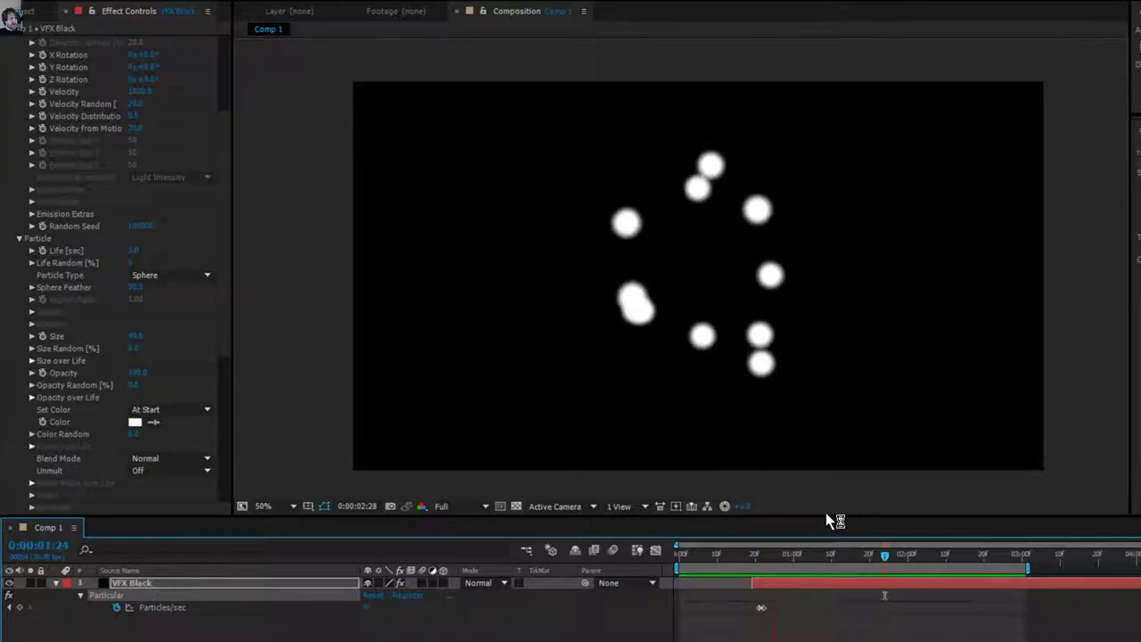
key(space)
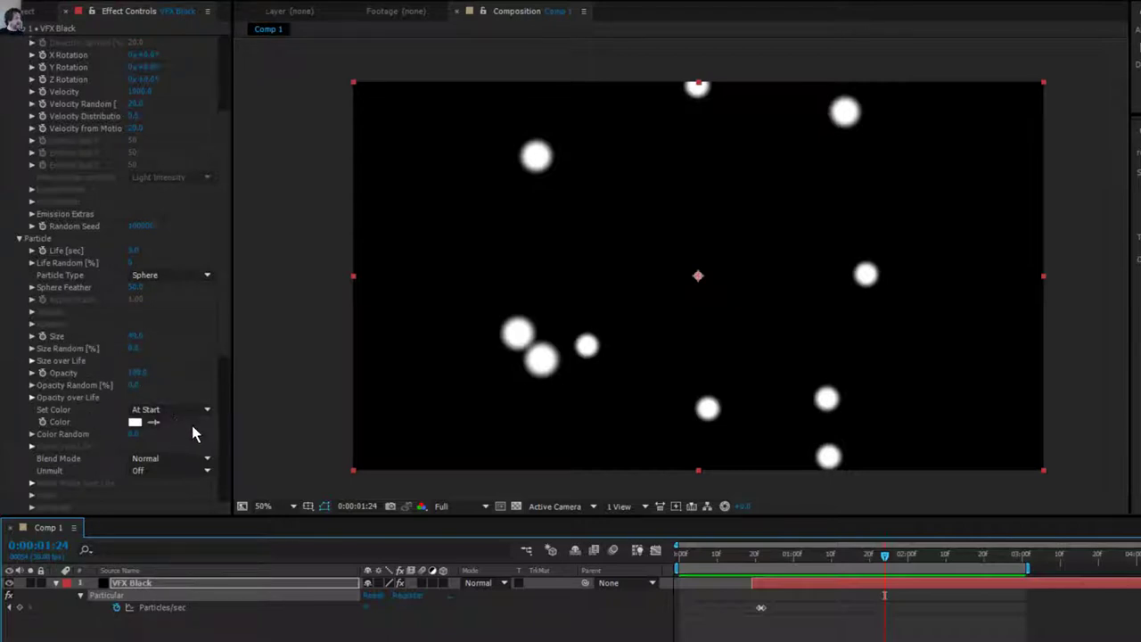
Try turning Particular's Shading on and switch it back off.
scroll(194, 433, down, 1)
click(20, 487)
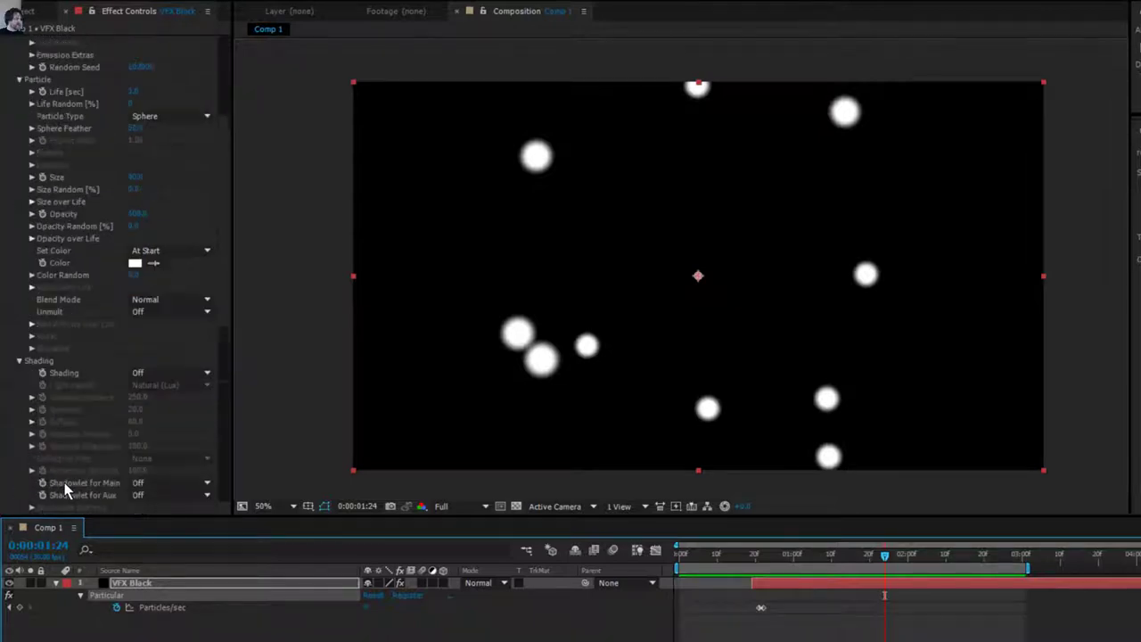
click(159, 374)
click(181, 405)
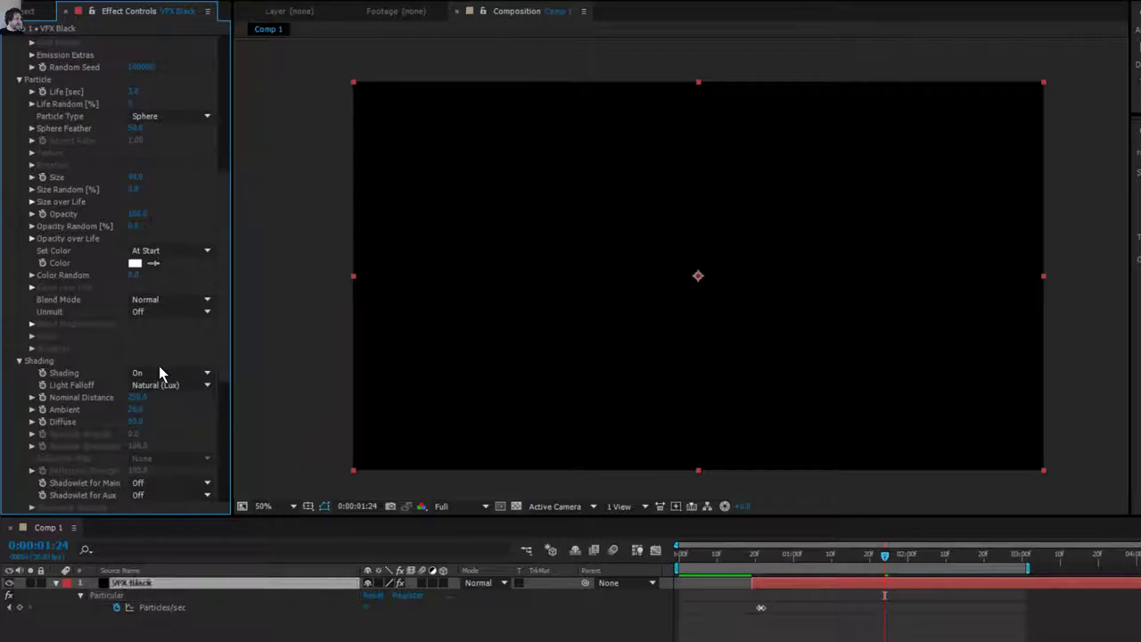
click(158, 372)
click(147, 385)
Turn on Particular's Shadowlet for Main and preview the burst around 0:00:00:25.
click(159, 486)
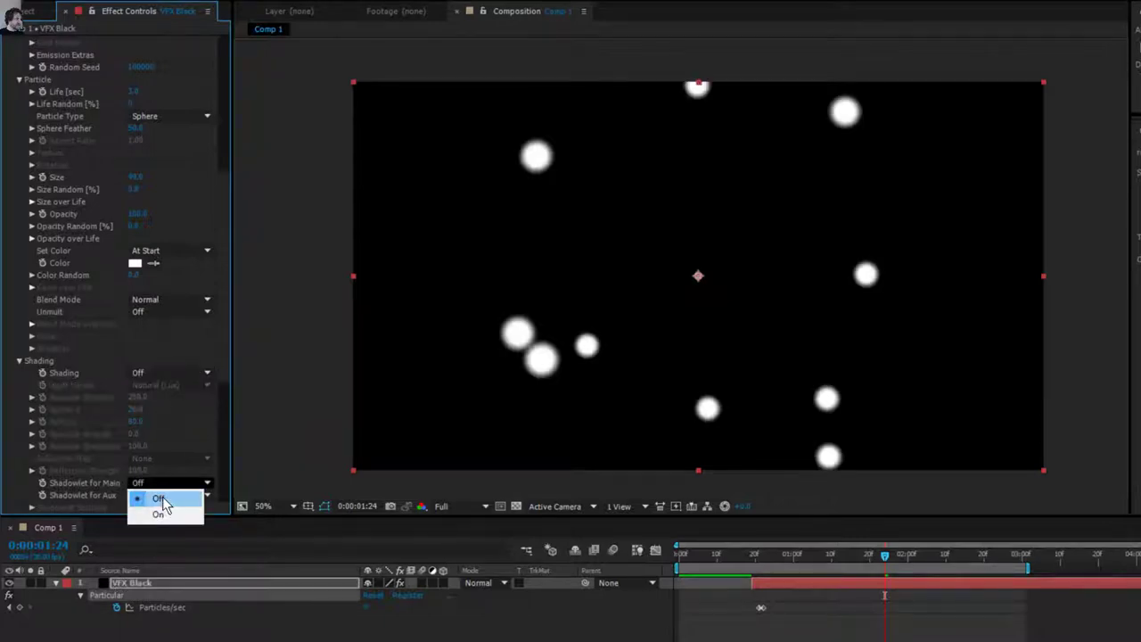
click(156, 507)
mouse_move(754, 559)
mouse_down()
mouse_move(828, 560)
mouse_move(750, 563)
mouse_move(788, 566)
mouse_move(773, 567)
mouse_up()
key(space)
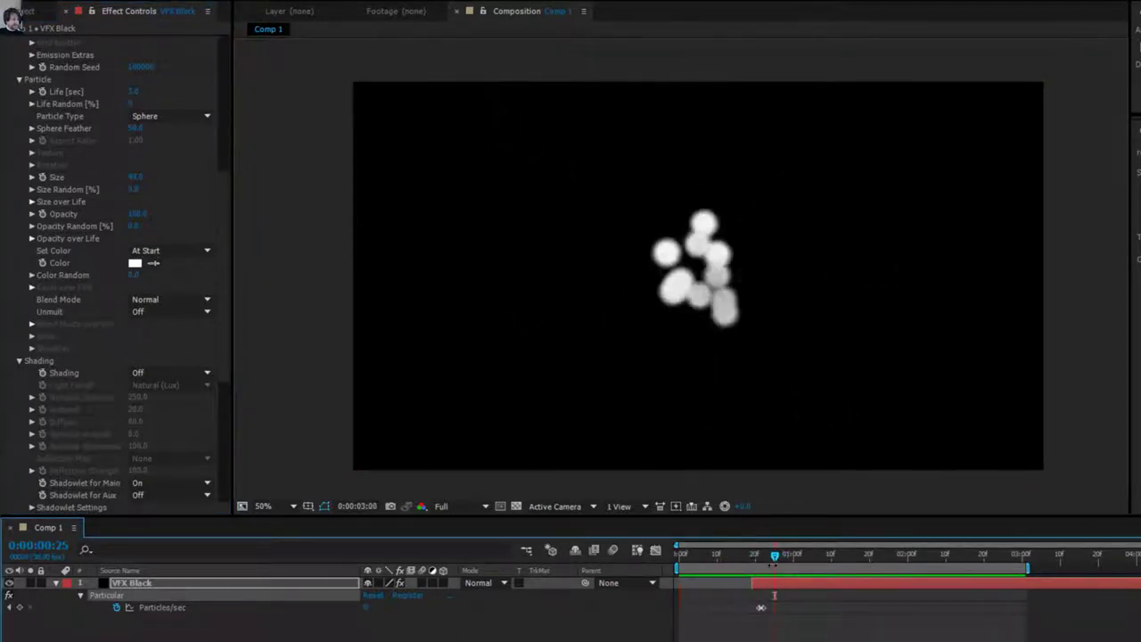
key(space)
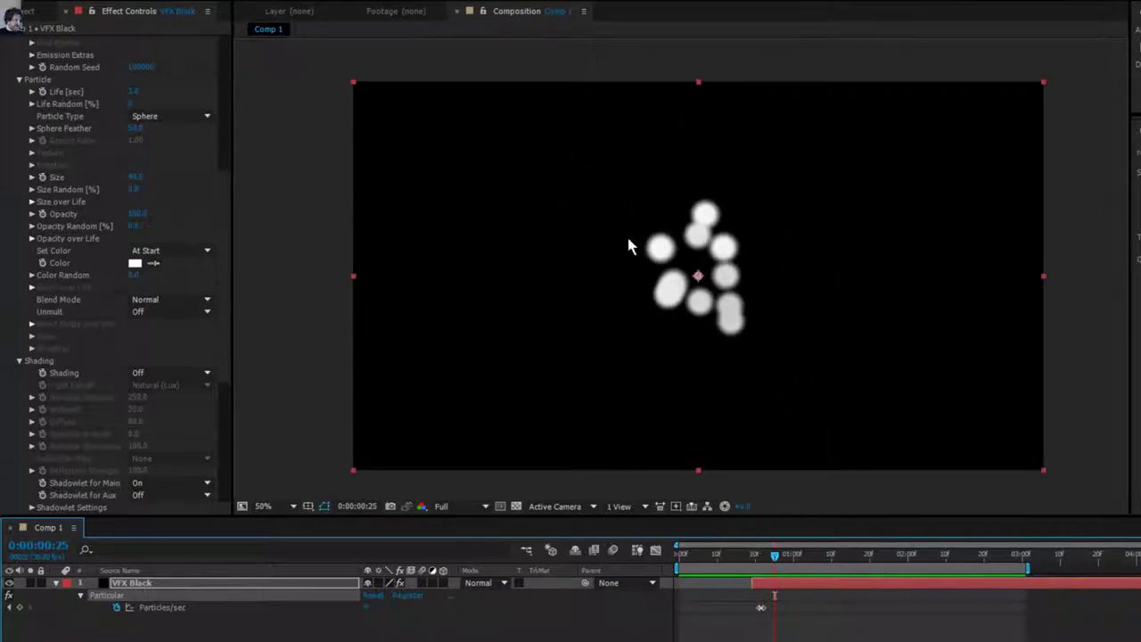
Move the particle emitter straight down to the lower middle of the frame and check the burst at 0:00:01:14.
drag(700, 276, 716, 390)
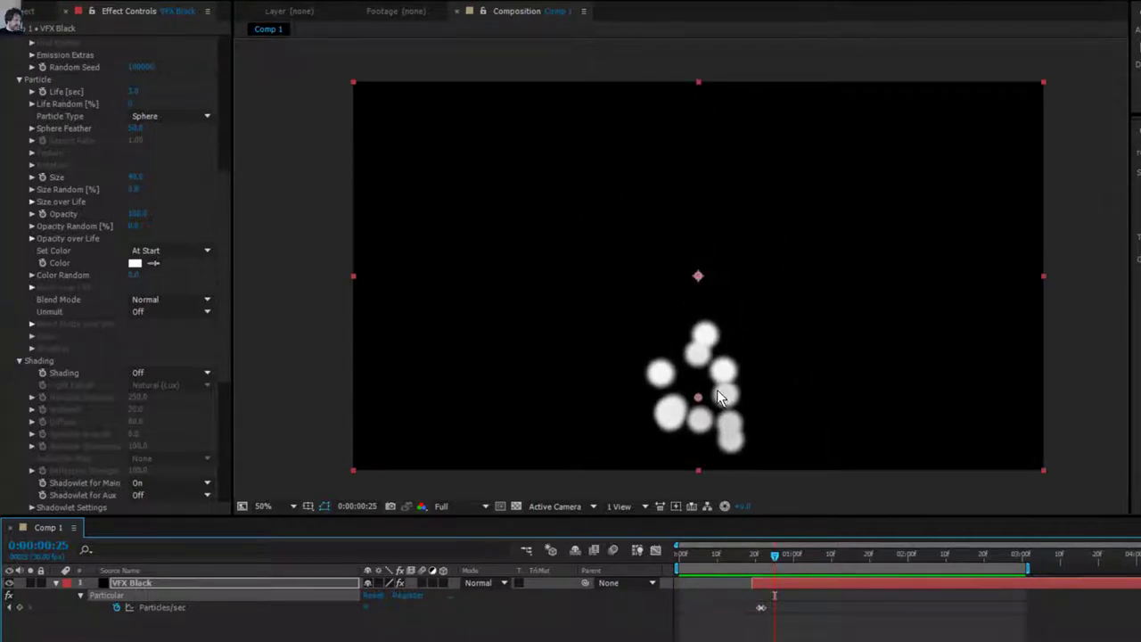
drag(732, 556, 847, 565)
Try negative Gravity in Particular's Physics settings, ending at -300, with the current time at 0:00:02:07.
scroll(105, 337, down, 5)
scroll(105, 337, down, 3)
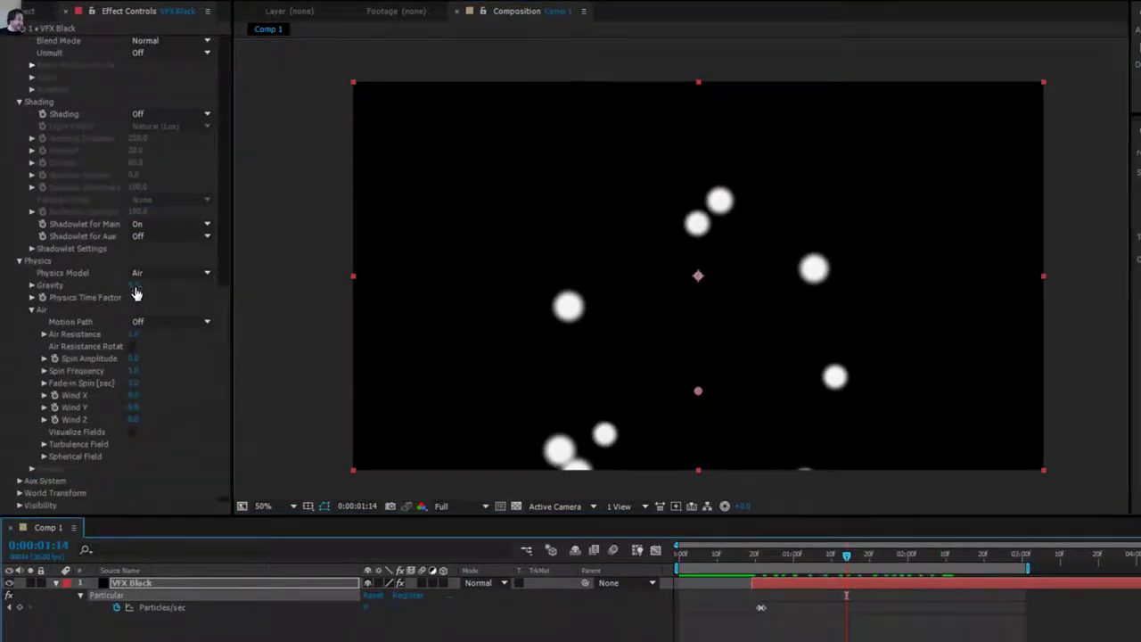
click(135, 287)
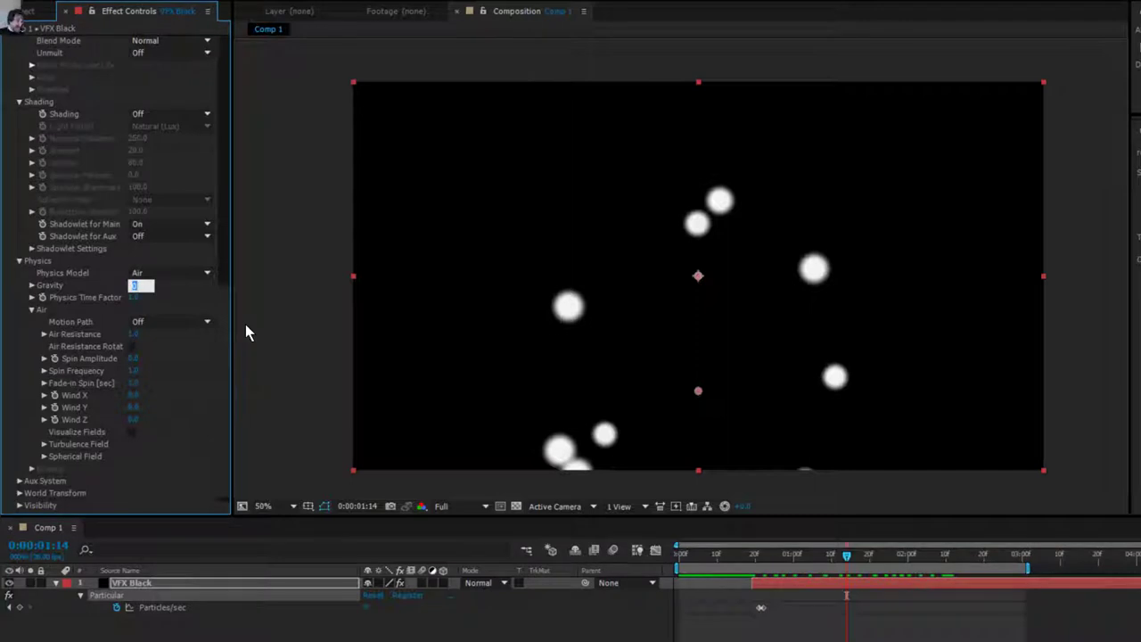
key(Return)
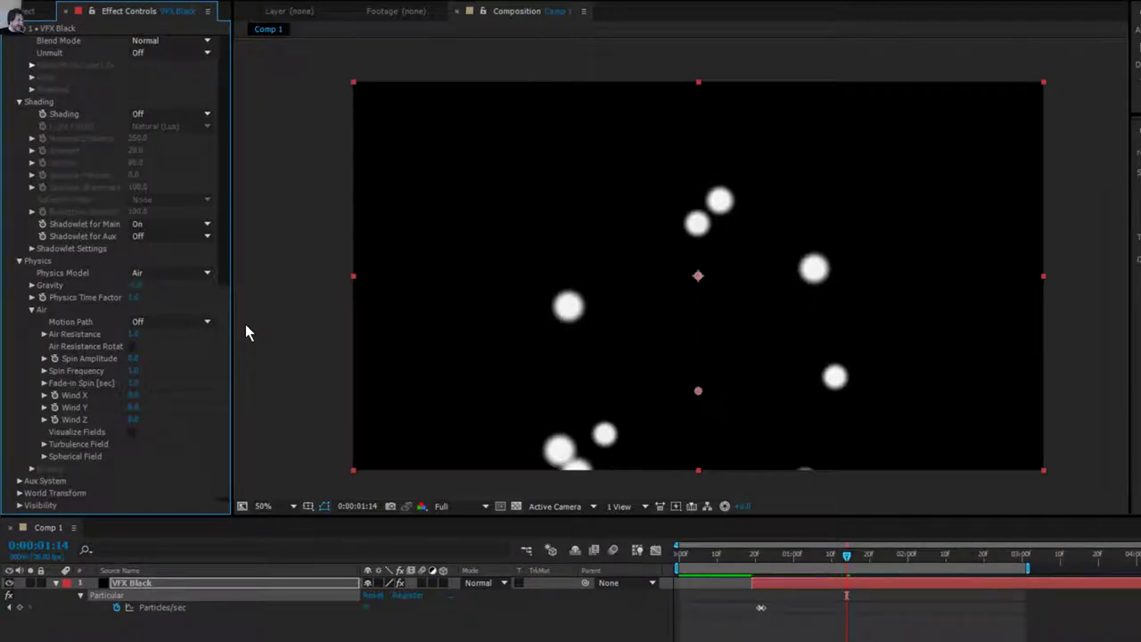
drag(758, 562, 934, 561)
drag(137, 286, 124, 287)
click(139, 285)
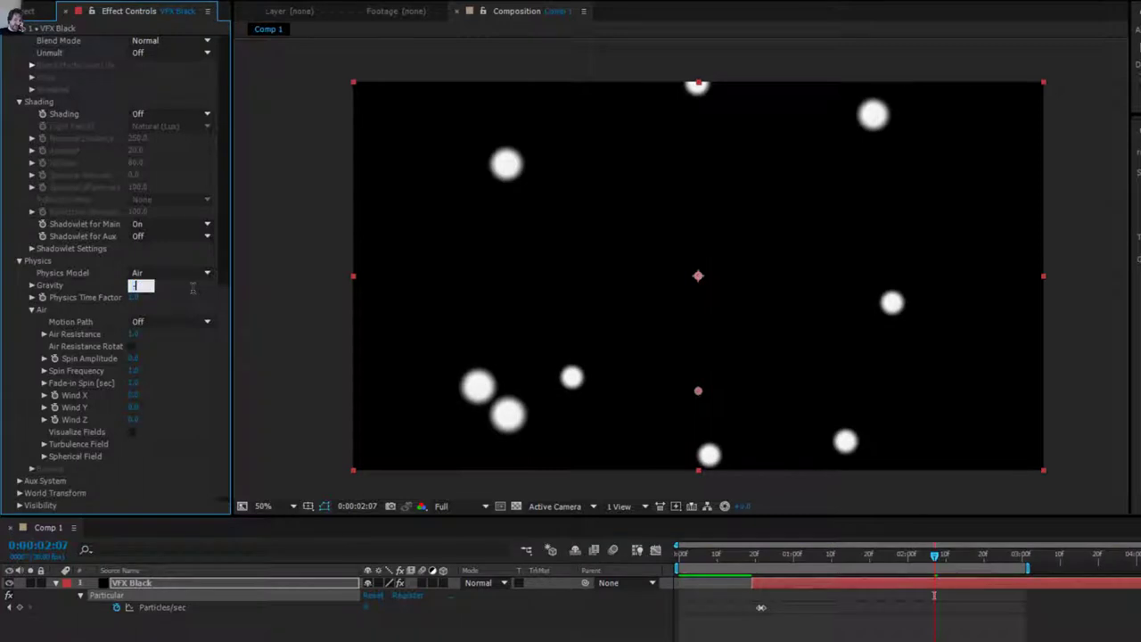
text(-30)
key(Return)
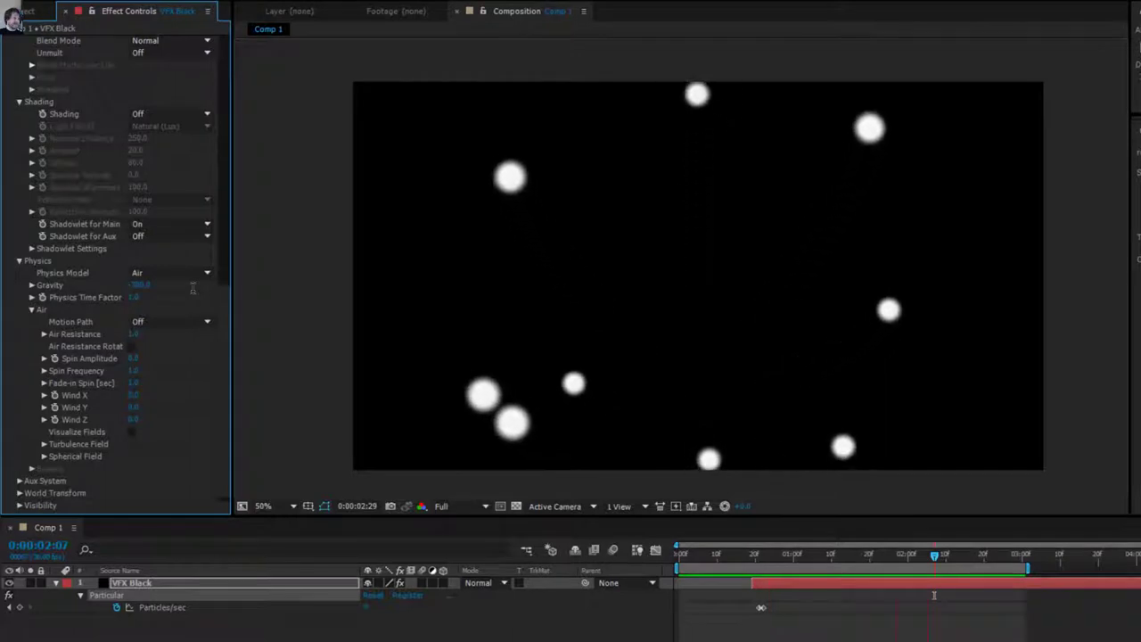
Try a Physics Gravity of -500 and preview how the particles rise.
click(145, 287)
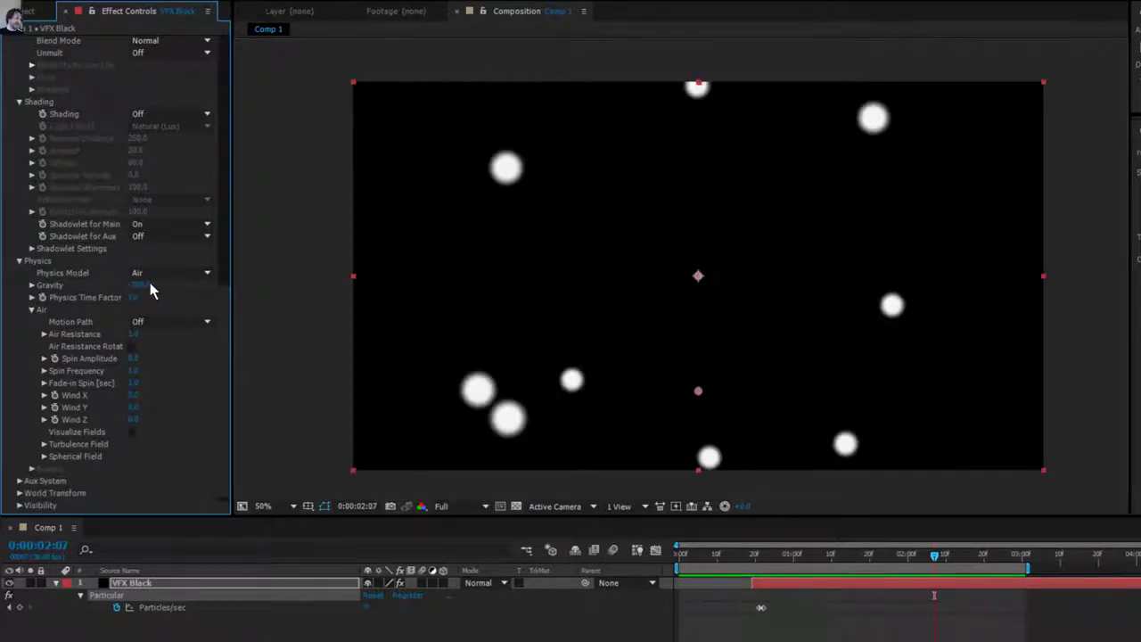
click(150, 283)
text(-500)
key(Return)
key(space)
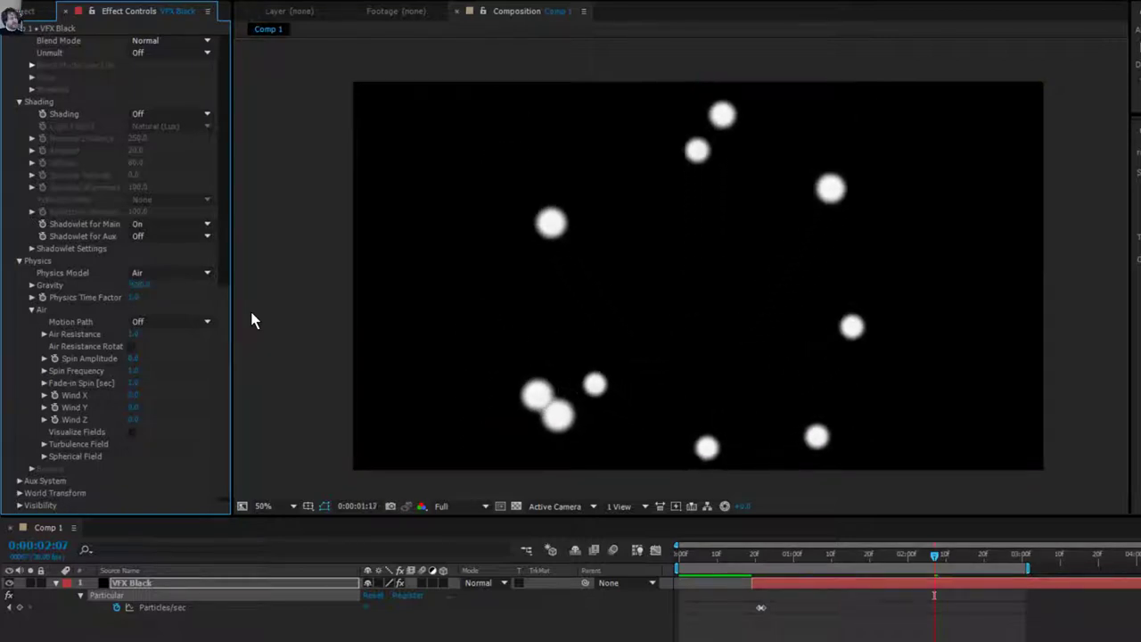
key(space)
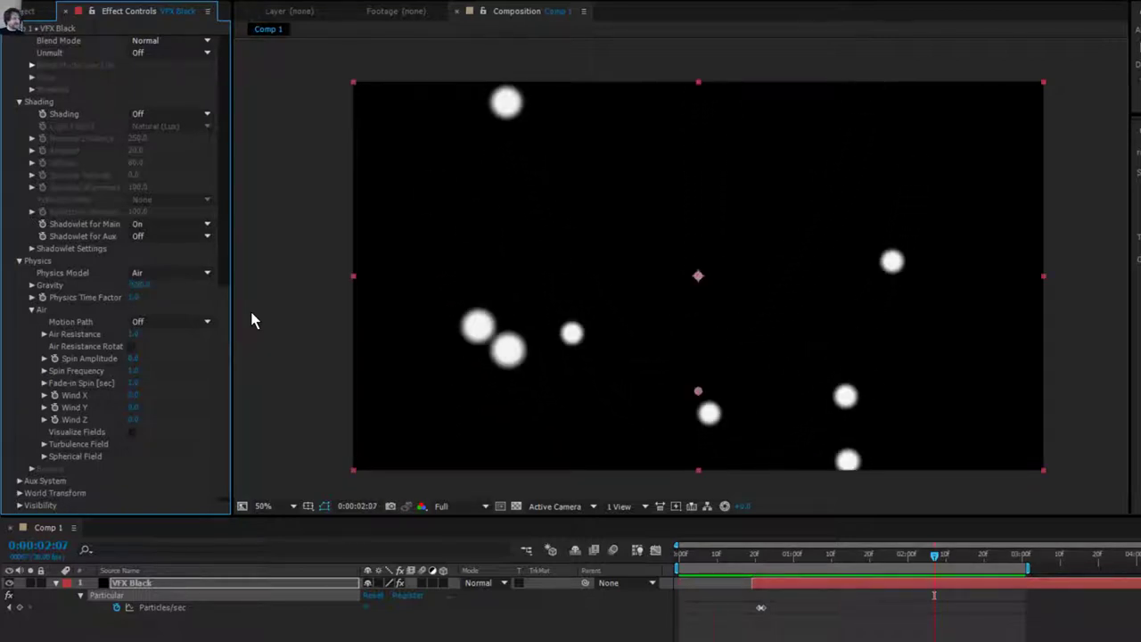
Set the Physics Gravity to -1000 and preview the upward motion.
click(138, 285)
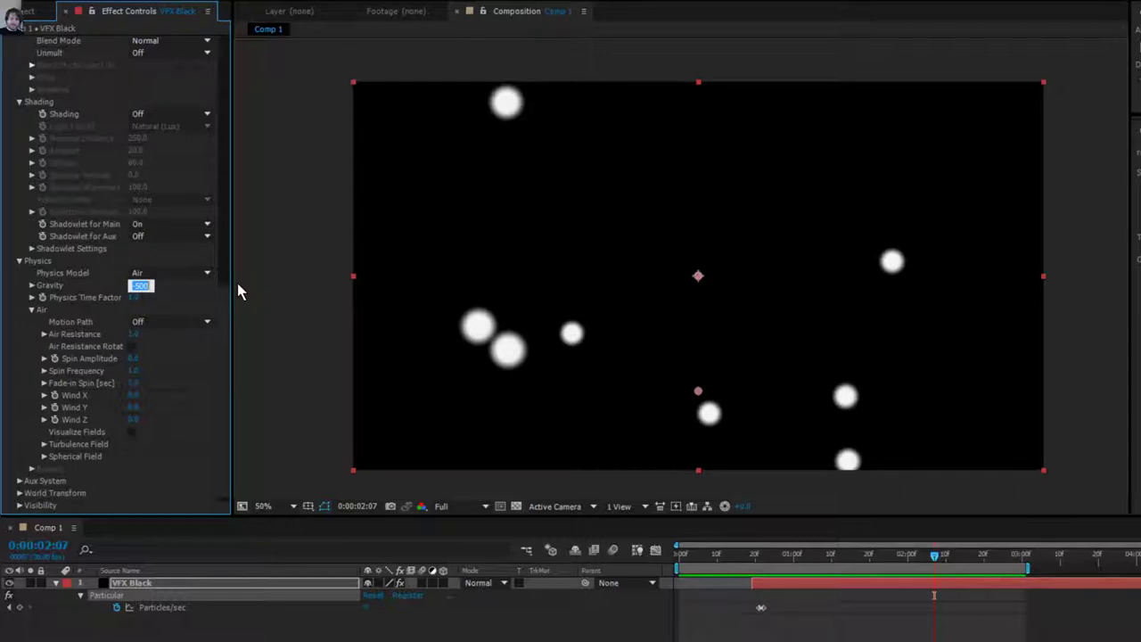
text(-11)
text(000)
key(Return)
key(space)
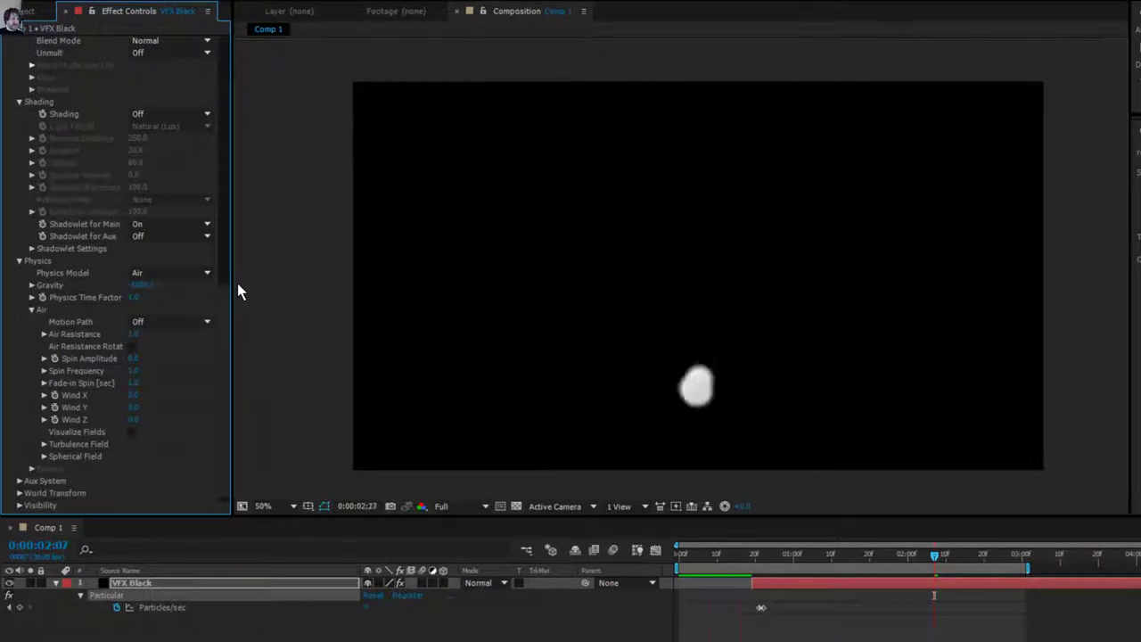
key(space)
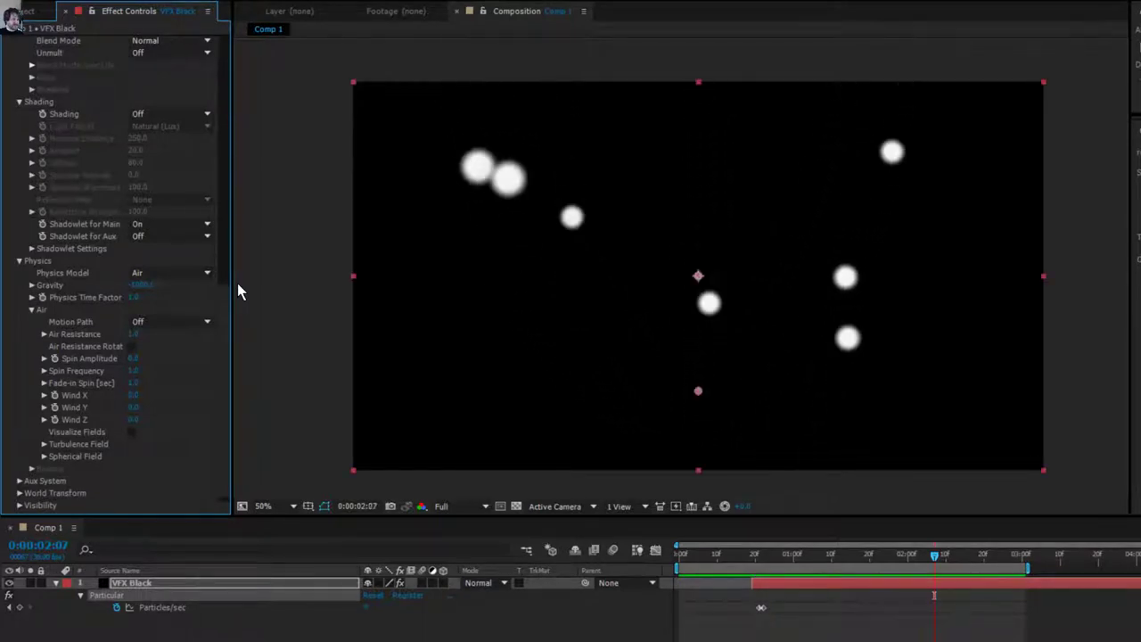
Set the particles' Sphere Feather to 0 for hard-edged circles.
scroll(78, 246, up, 5)
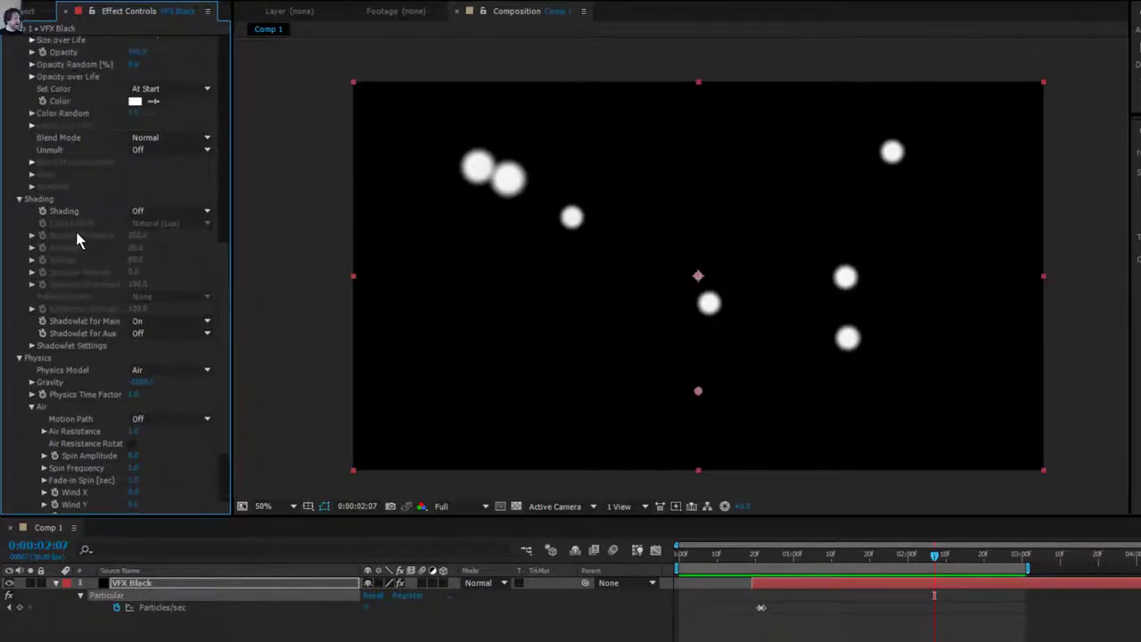
scroll(110, 166, up, 2)
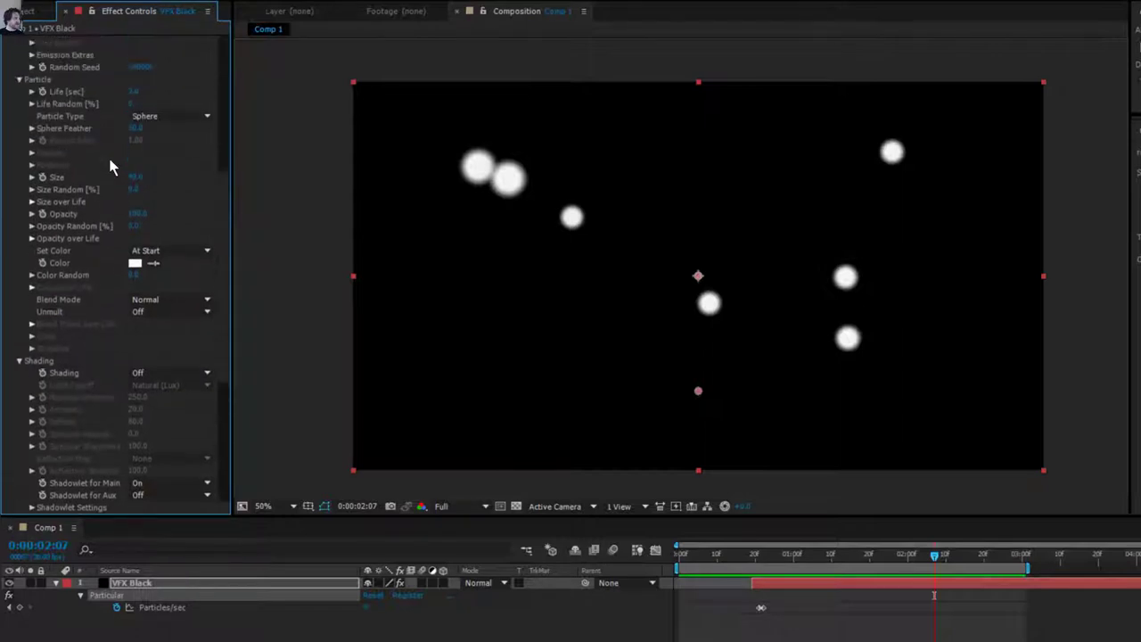
click(135, 129)
text(0)
key(Return)
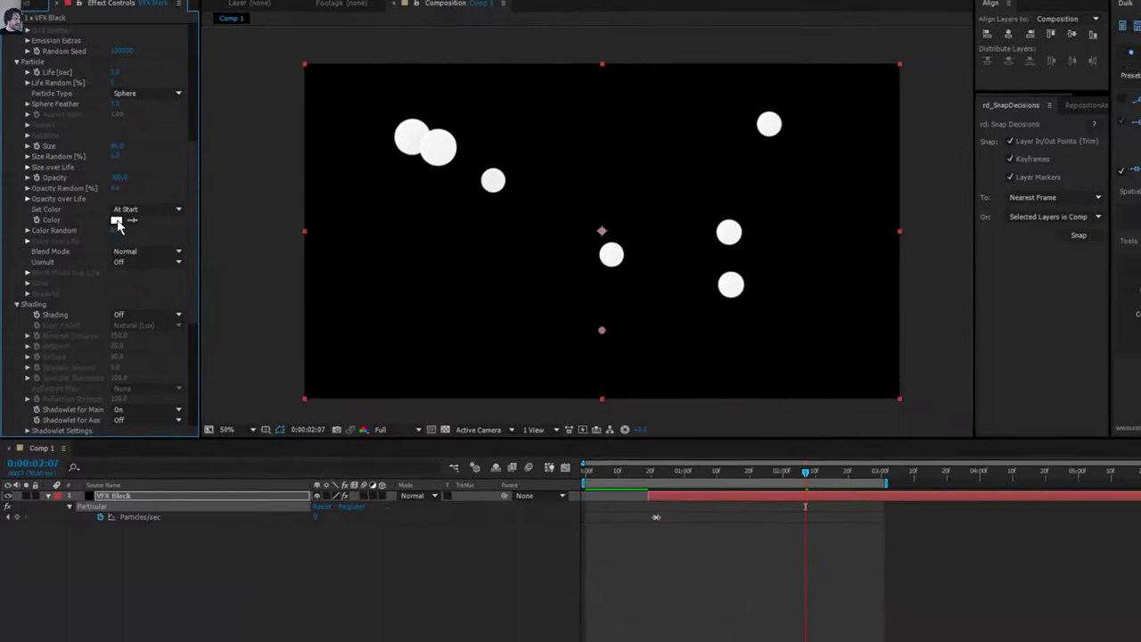
Change the particle Color from white to light grey and inspect the circles up close.
click(117, 221)
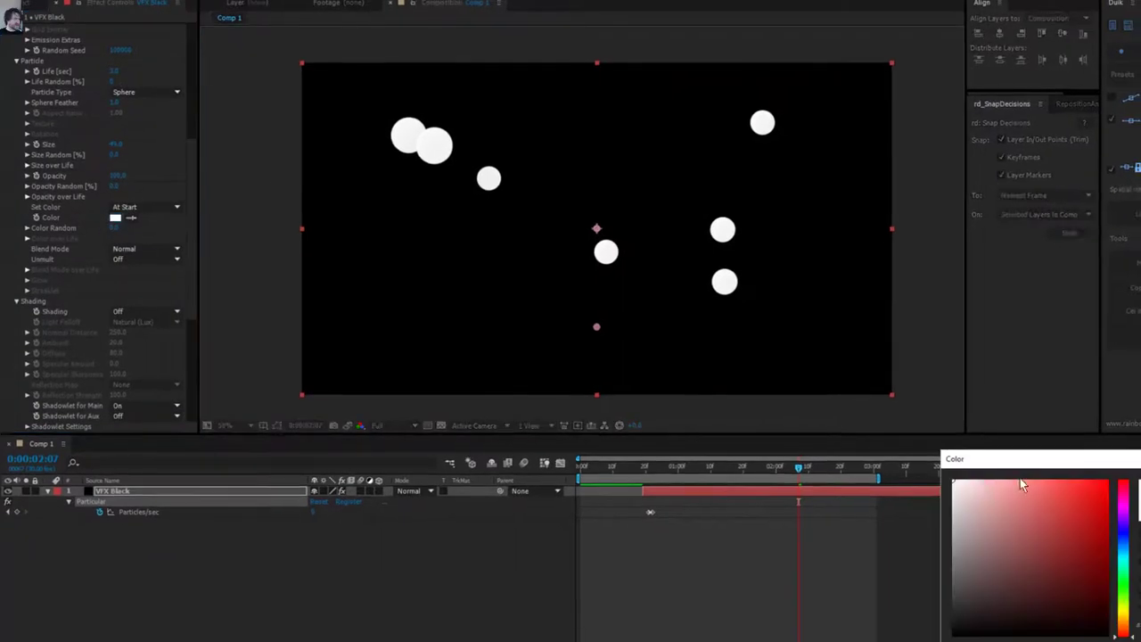
drag(958, 490, 950, 524)
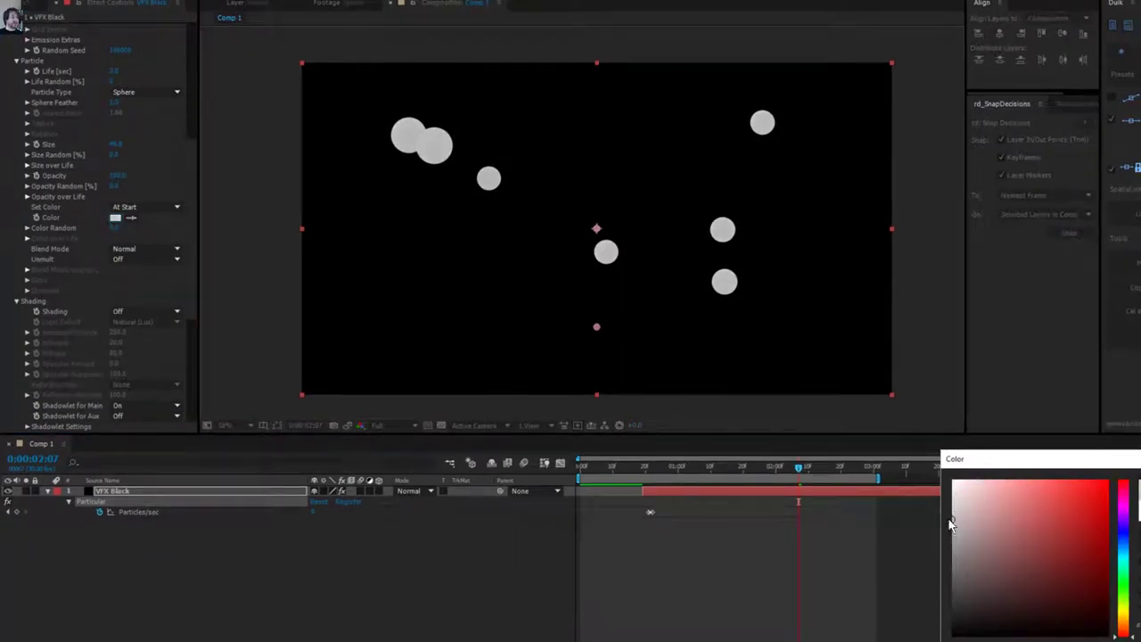
key(Return)
scroll(486, 163, up, 1)
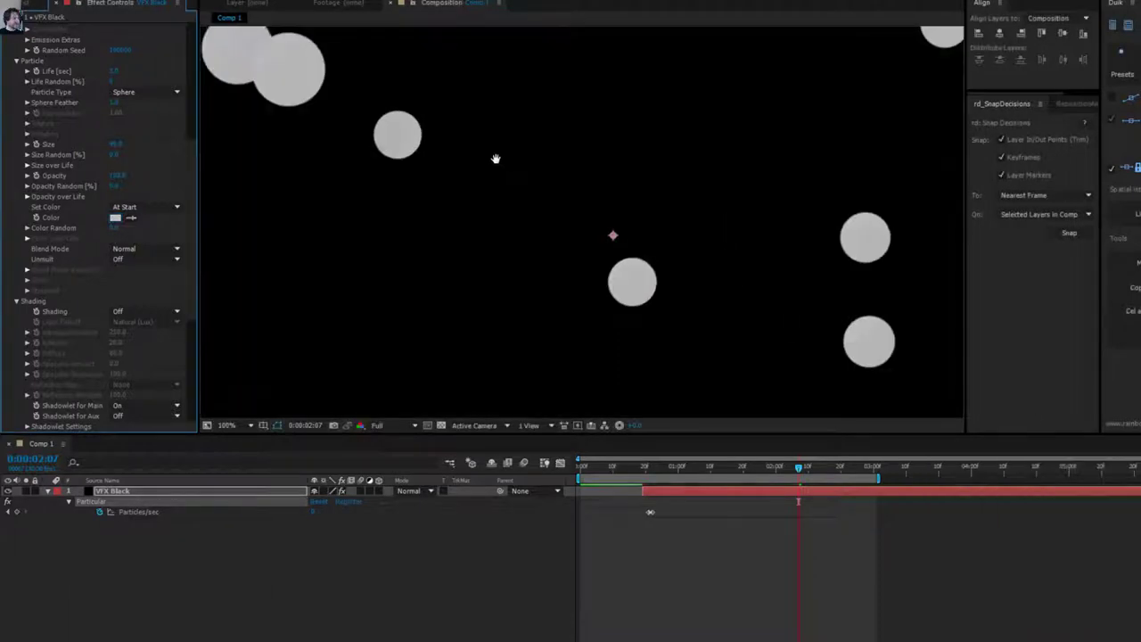
drag(494, 157, 501, 179)
scroll(501, 178, down, 1)
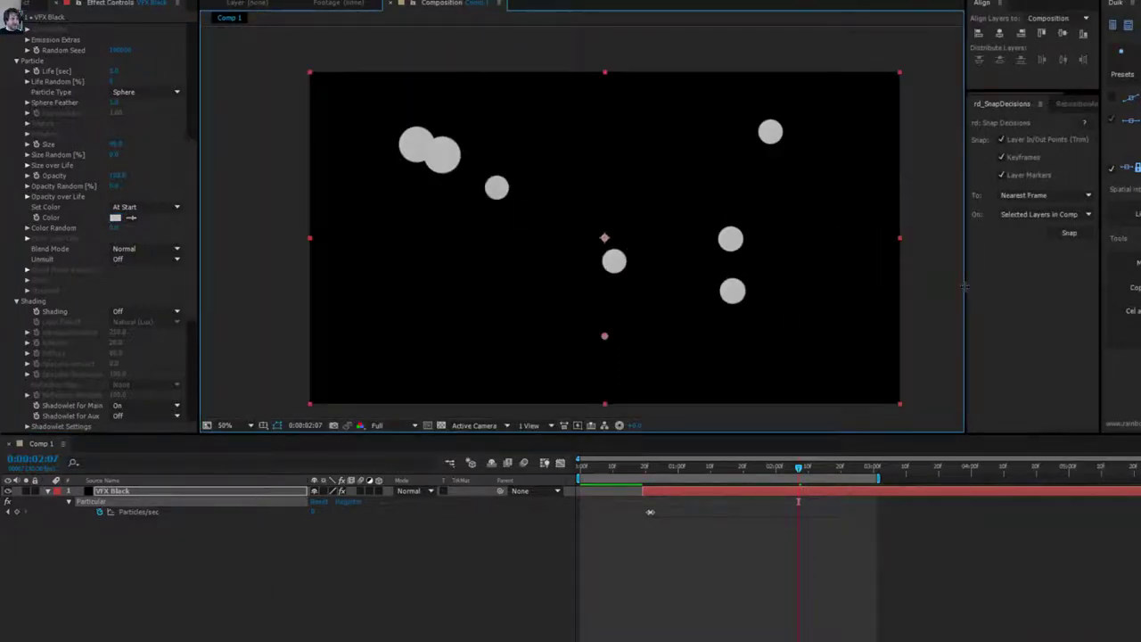
Enlarge the composition viewer in width and height, zoom it to 100% and preview the rising circles.
drag(964, 286, 1140, 289)
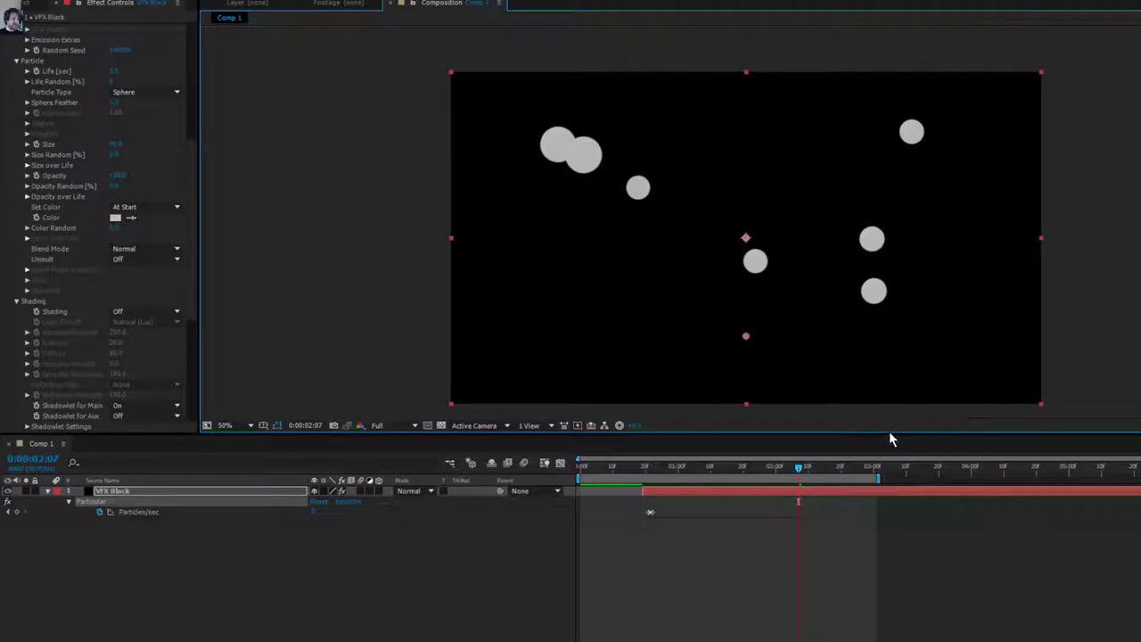
drag(889, 433, 883, 514)
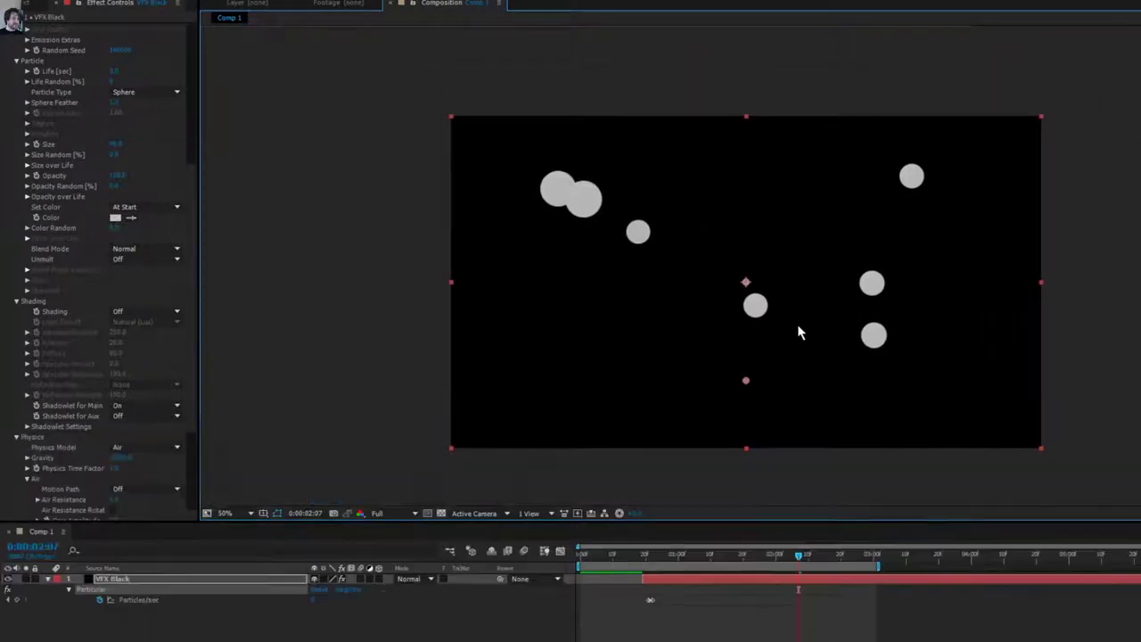
scroll(797, 323, up, 1)
drag(792, 325, 771, 326)
scroll(765, 326, down, 1)
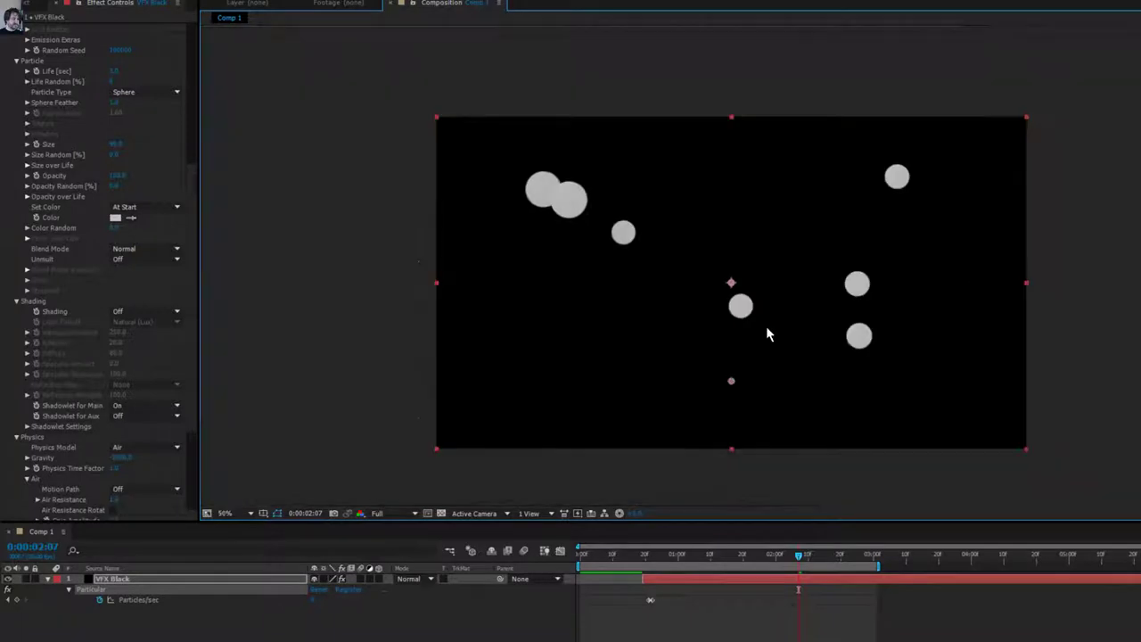
scroll(766, 326, up, 1)
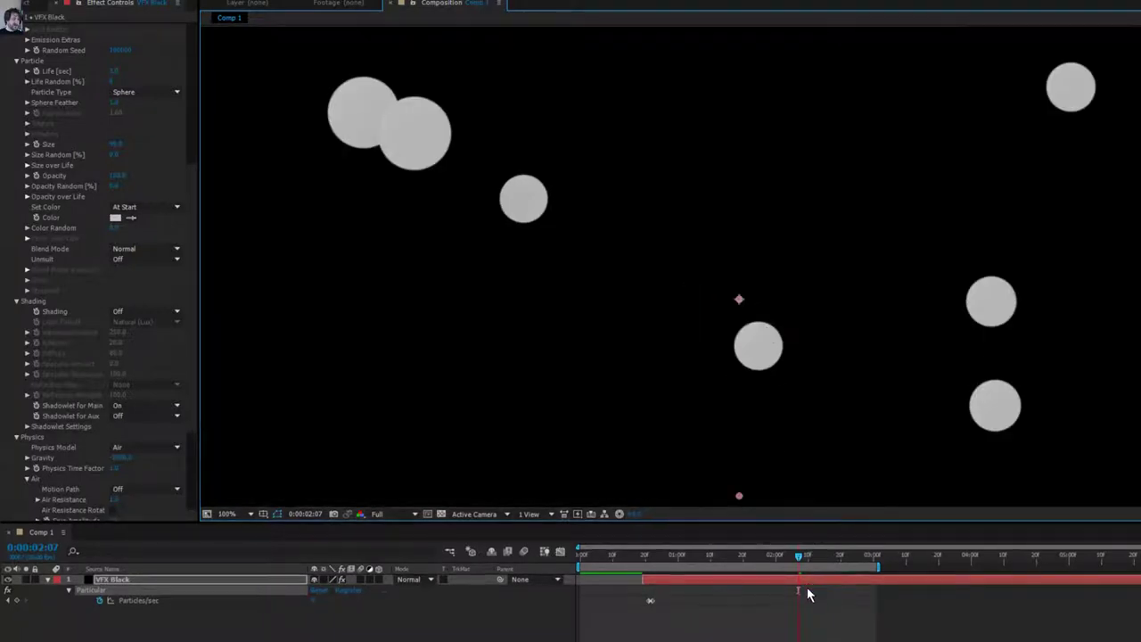
drag(808, 589, 807, 612)
key(space)
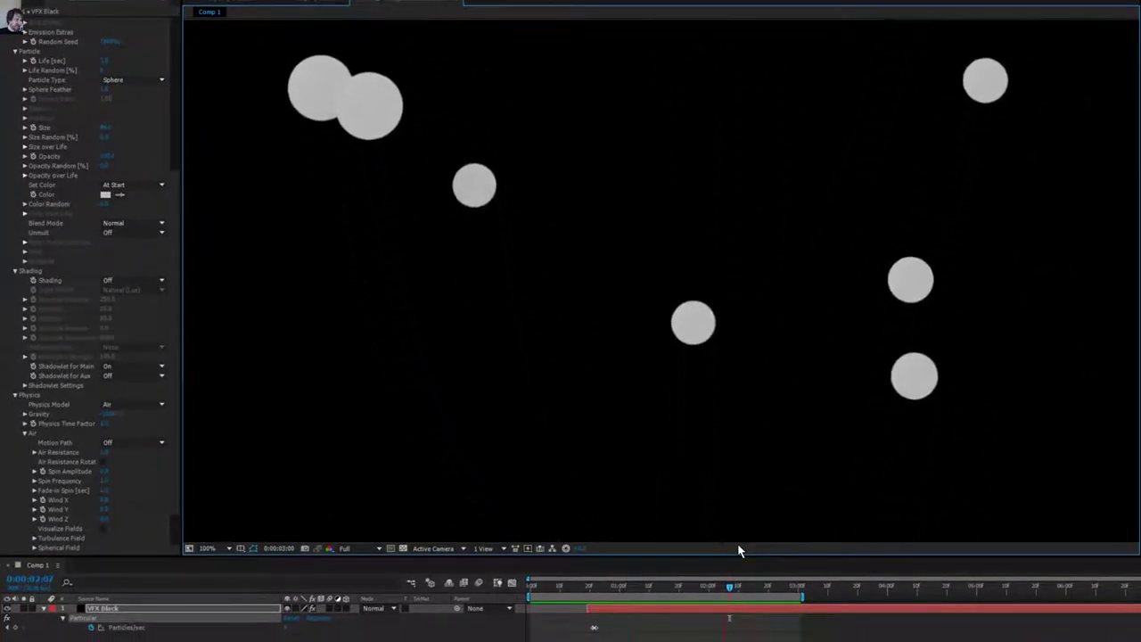
key(space)
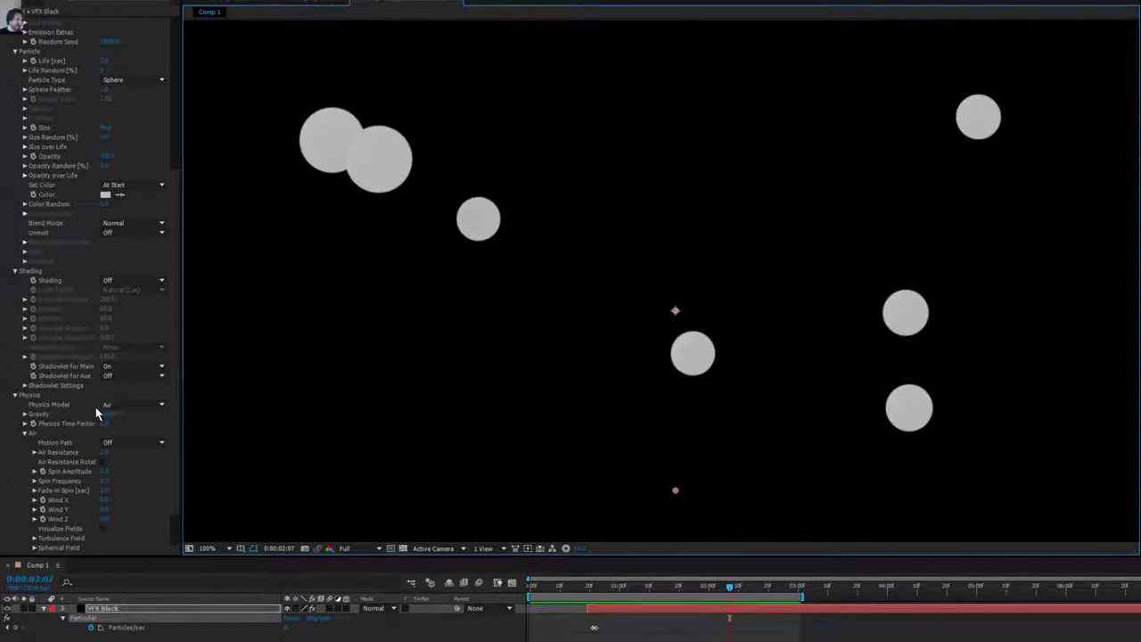
Set the Aux System's Emit to Continuously so the circles leave trails, and preview the animation.
scroll(98, 413, down, 2)
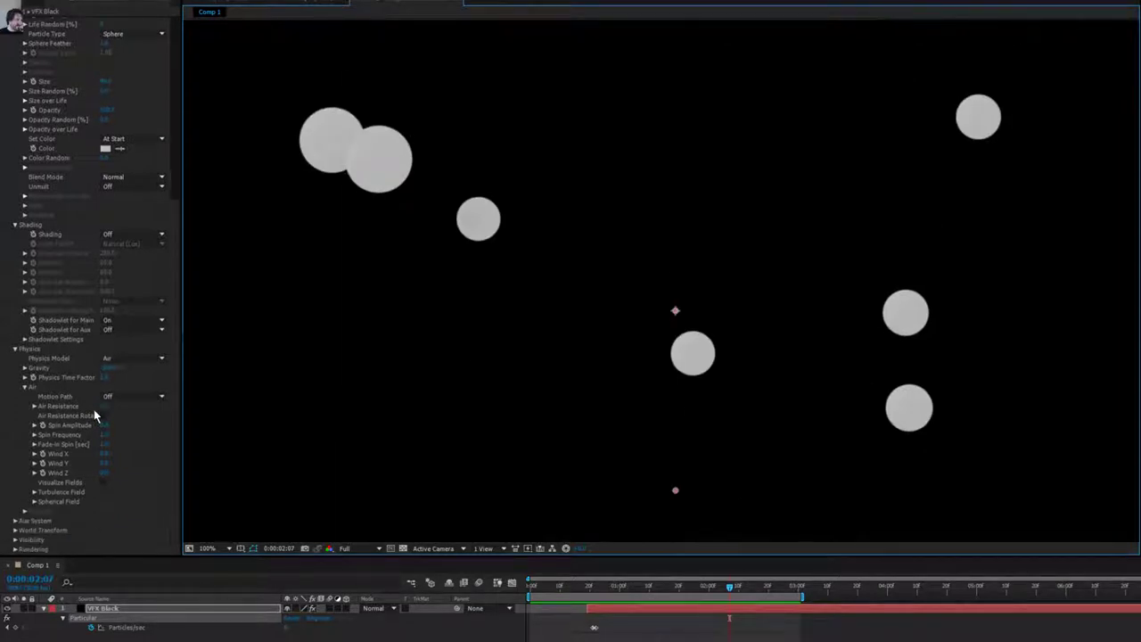
click(15, 522)
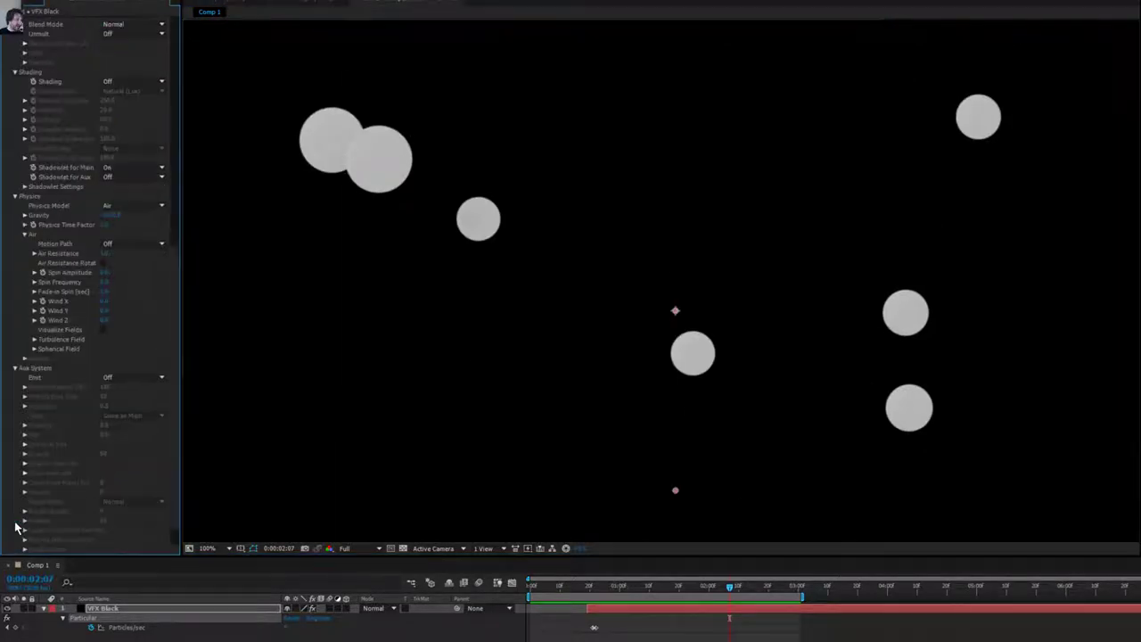
click(122, 378)
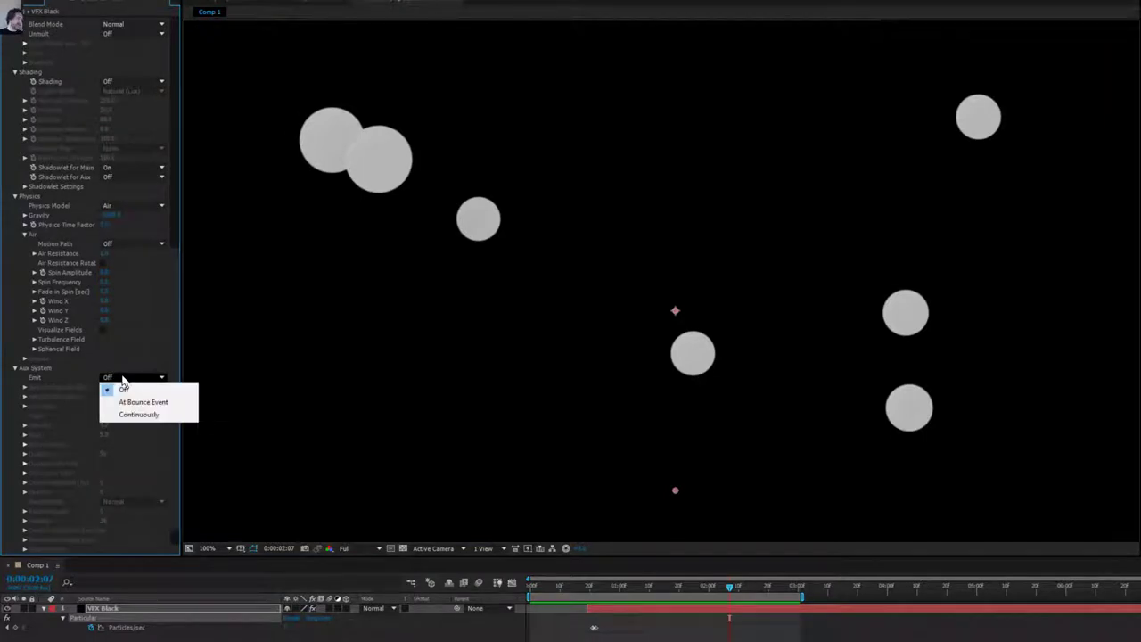
click(141, 415)
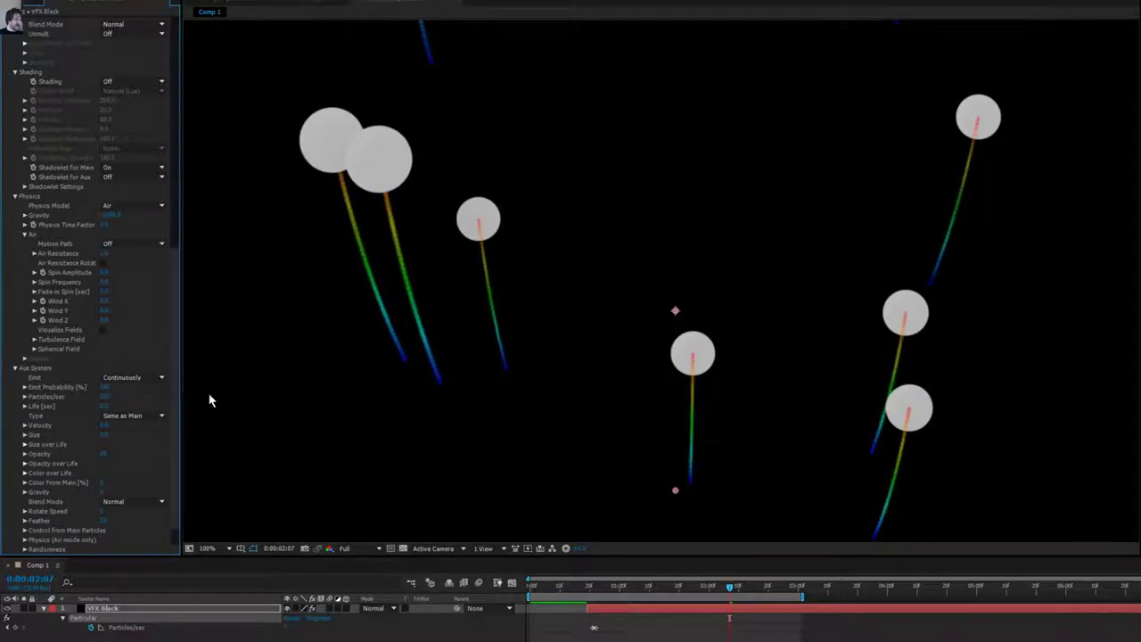
scroll(457, 347, down, 1)
key(space)
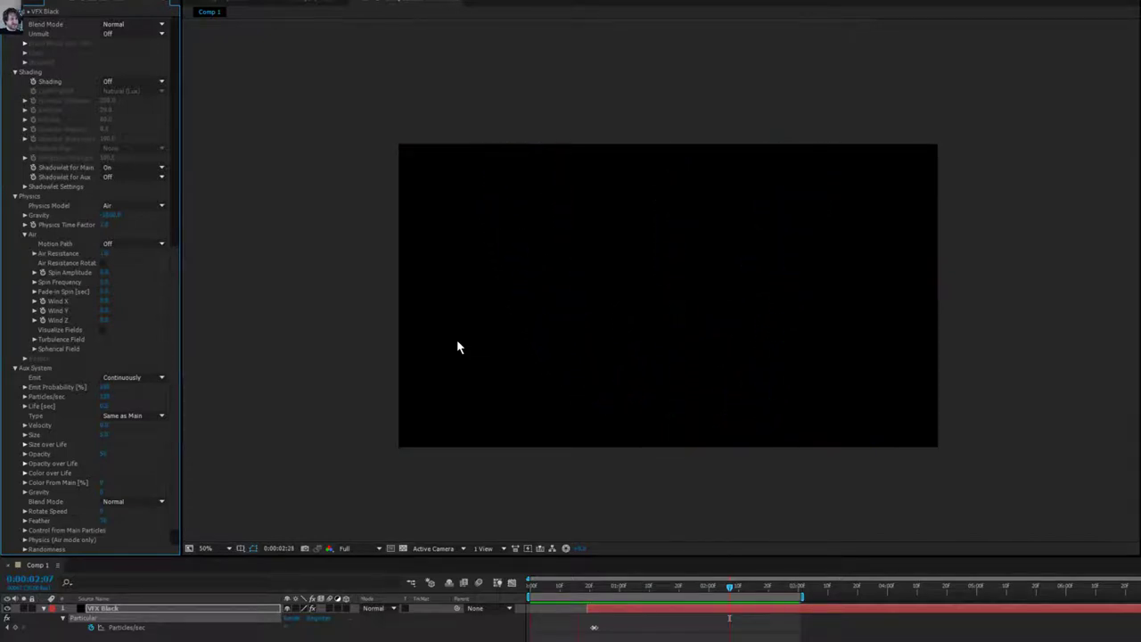
key(space)
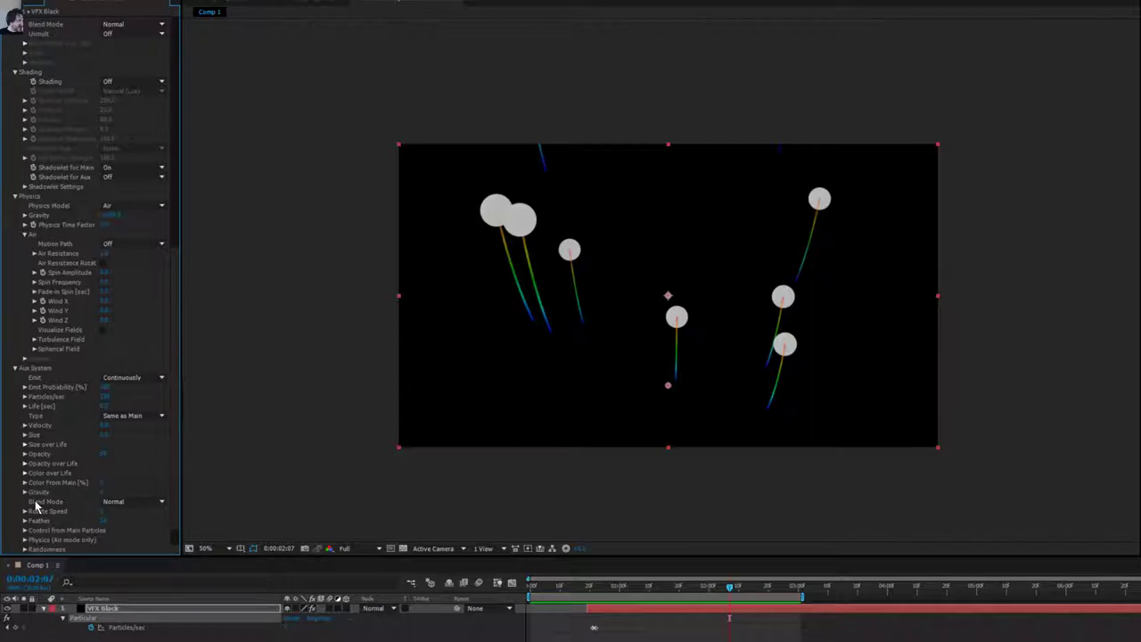
Apply the white-to-black preset to the Aux System's Color over Life ramp and recolor its end stop white (FFFFFF).
click(25, 473)
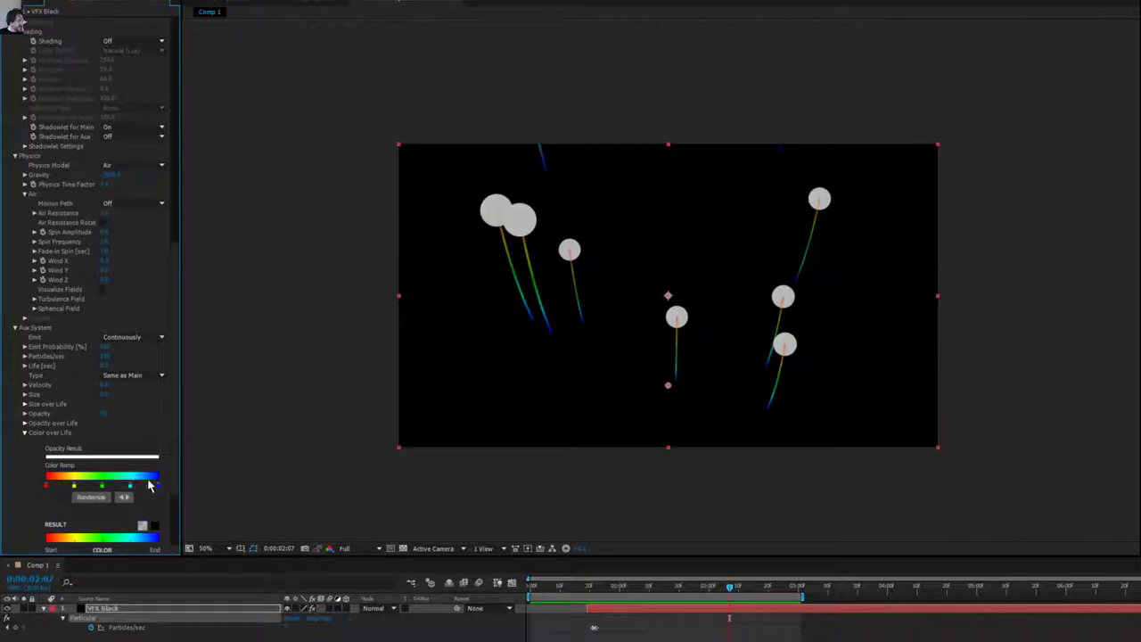
drag(180, 471, 262, 467)
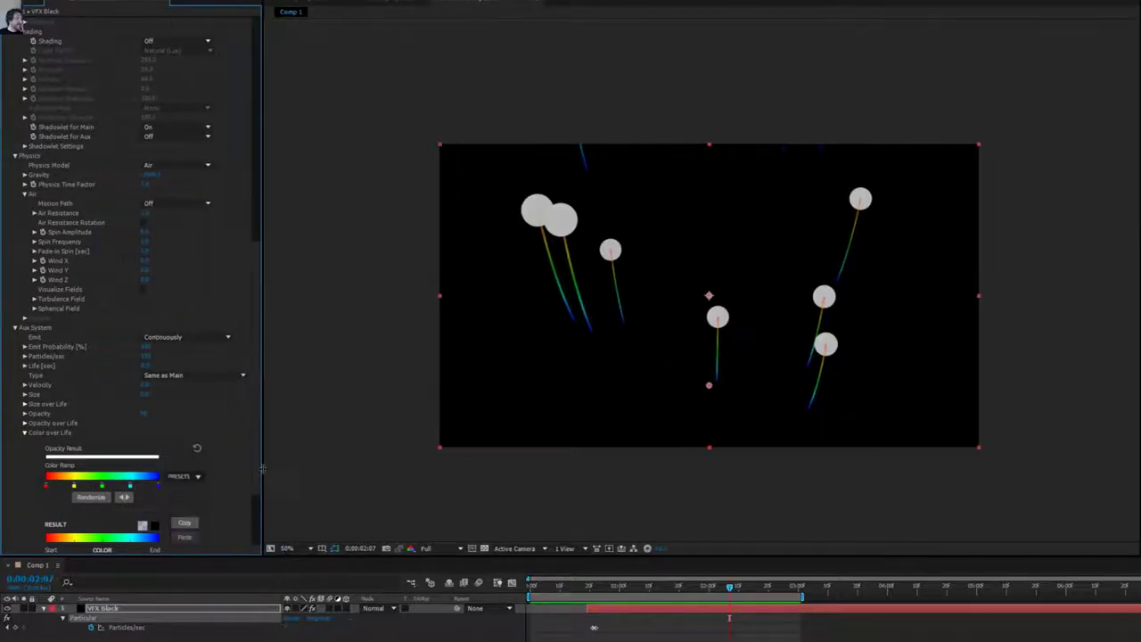
click(186, 481)
click(187, 506)
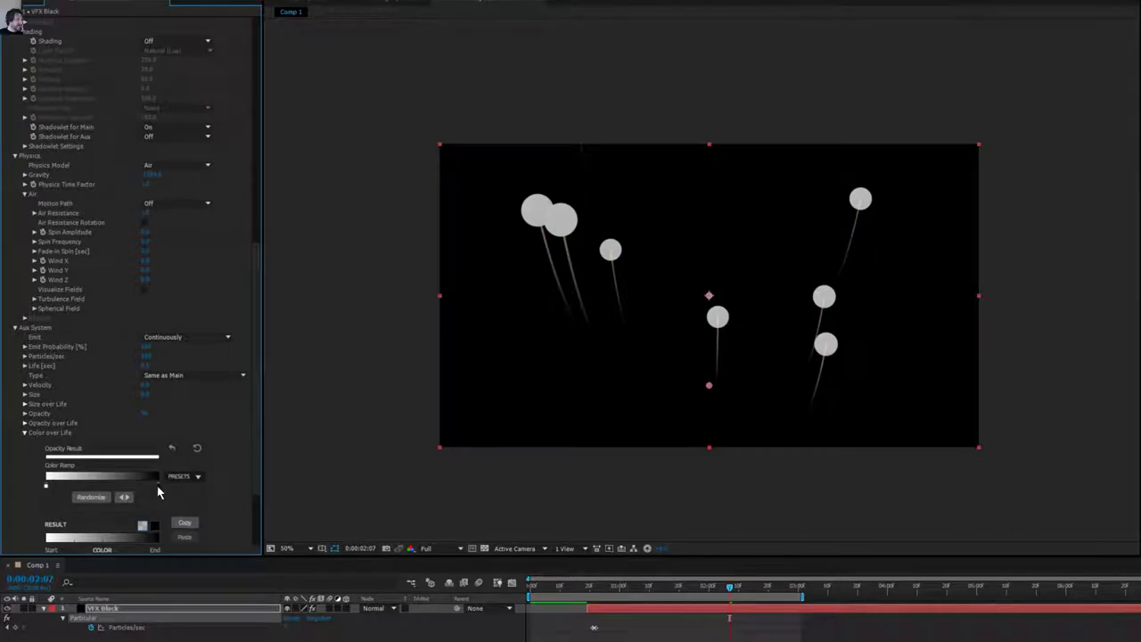
double_click(158, 488)
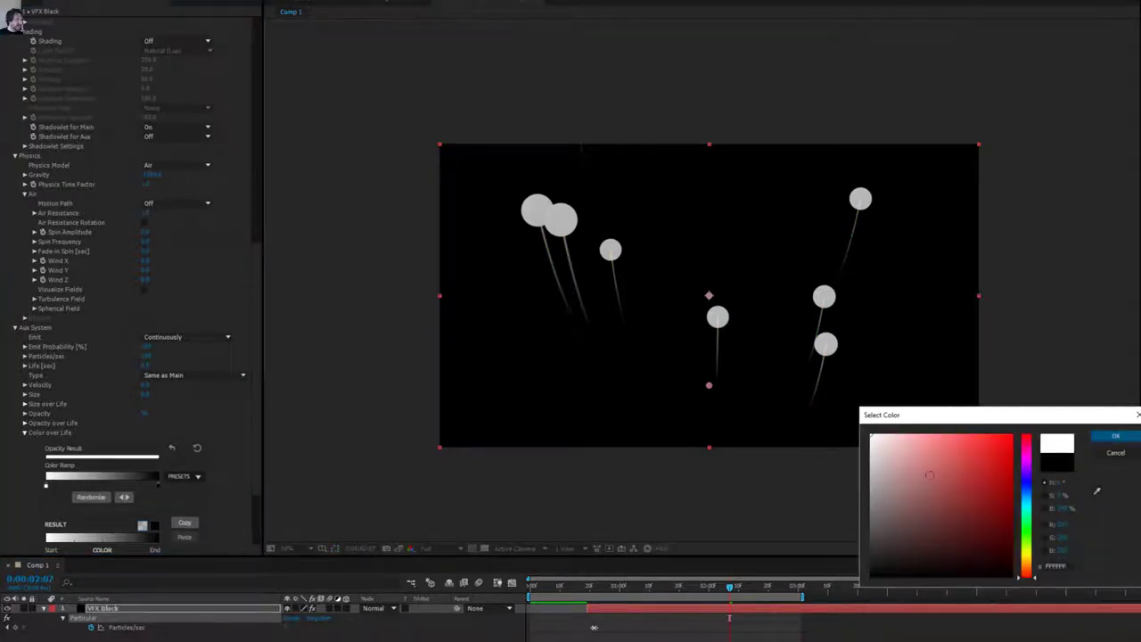
click(1114, 437)
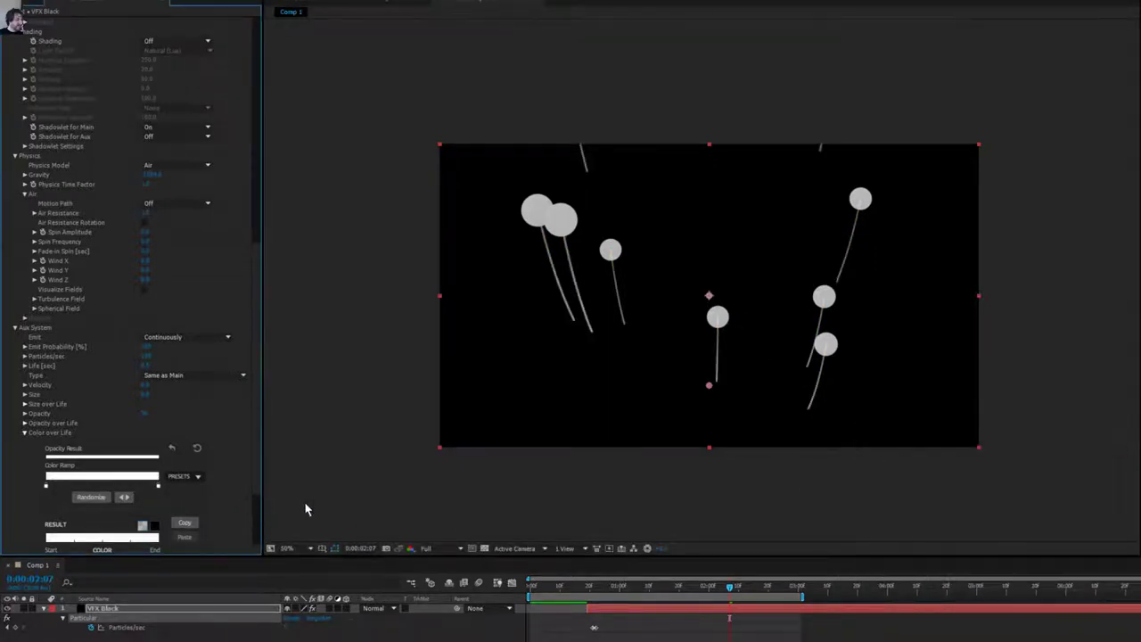
Increase the Aux System's Particles/sec until the trails form continuous lines, and check them on several frames.
drag(536, 594, 653, 603)
key(period)
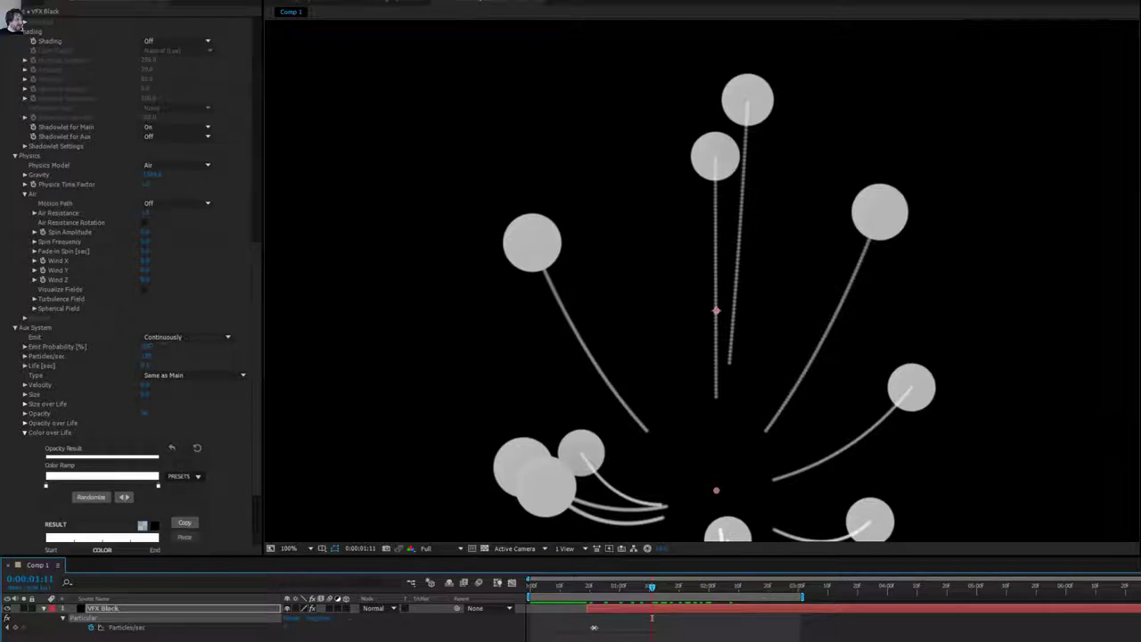
click(156, 352)
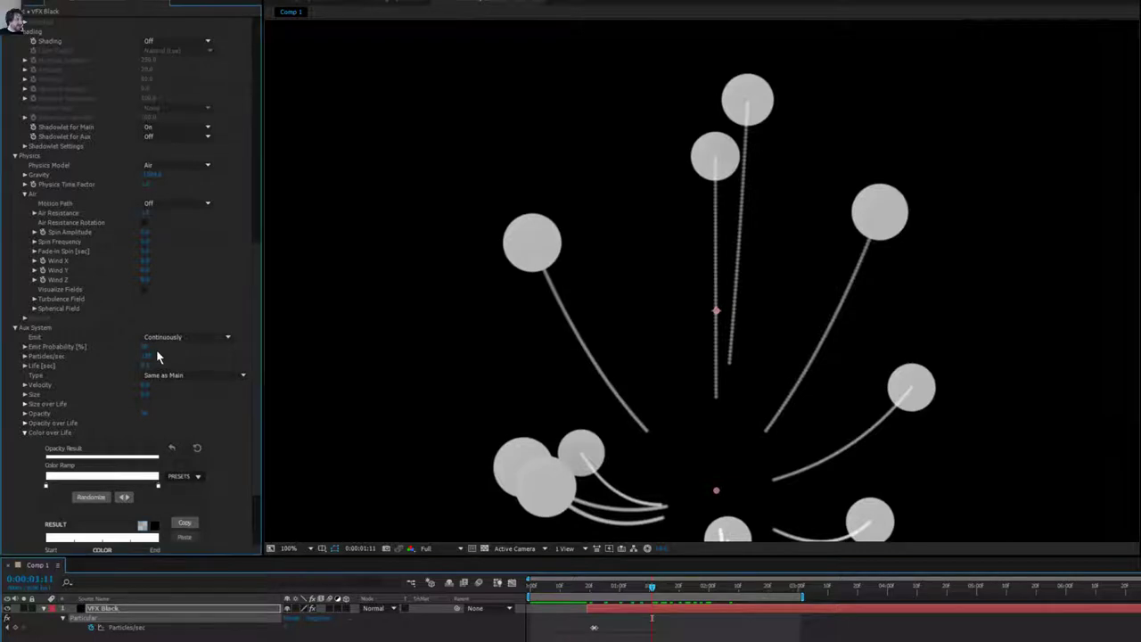
mouse_move(145, 347)
mouse_down()
mouse_move(111, 351)
mouse_move(206, 349)
mouse_up()
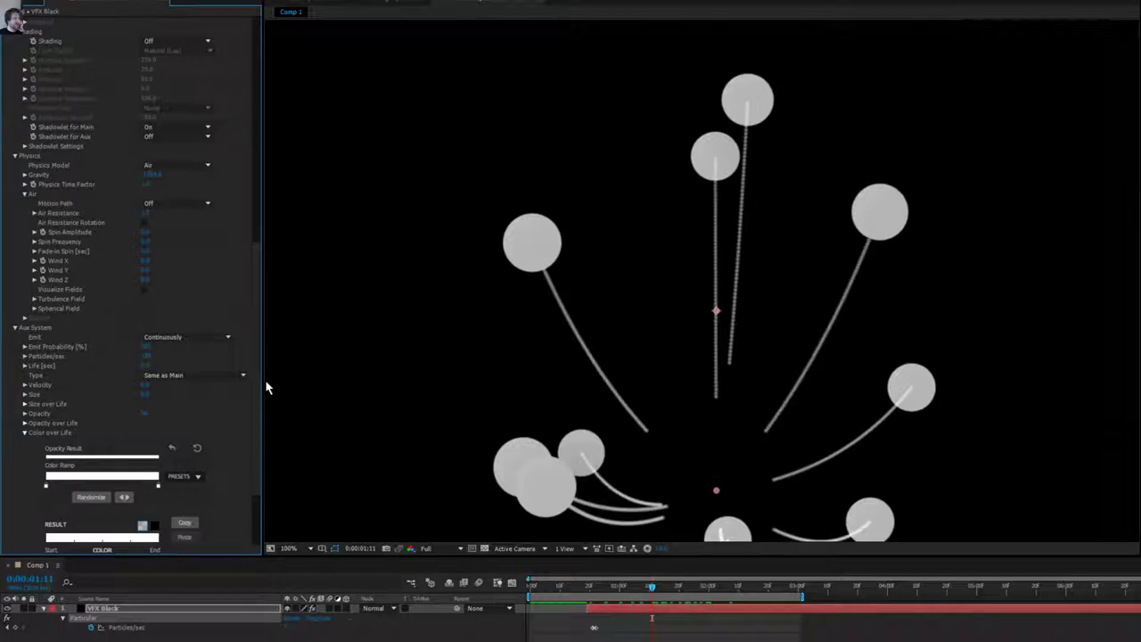
click(150, 354)
text(0)
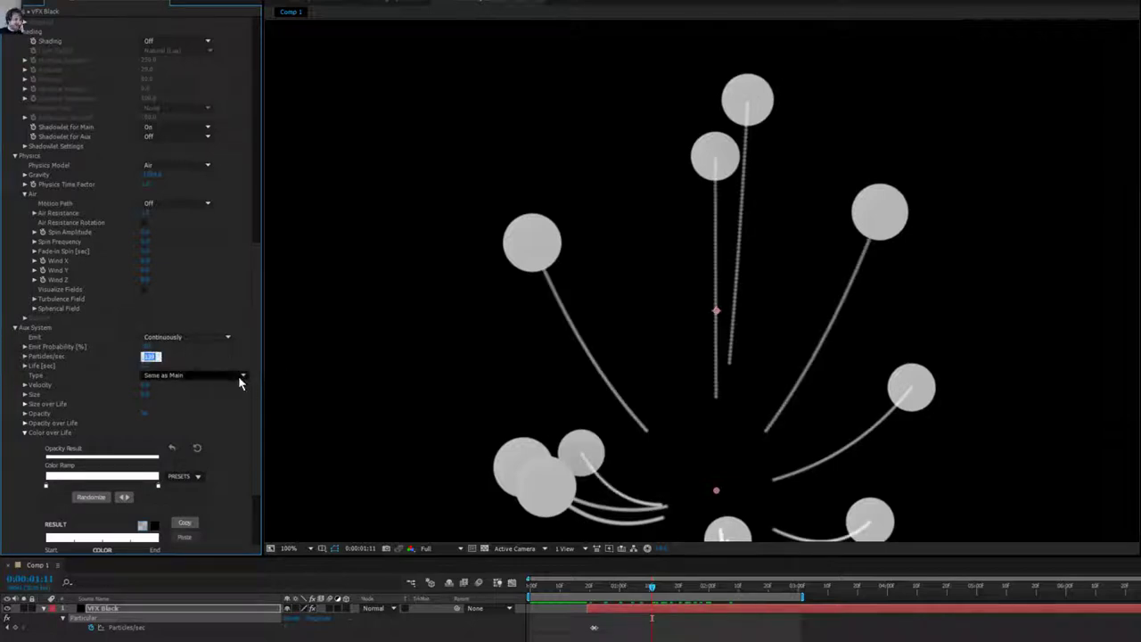
key(Return)
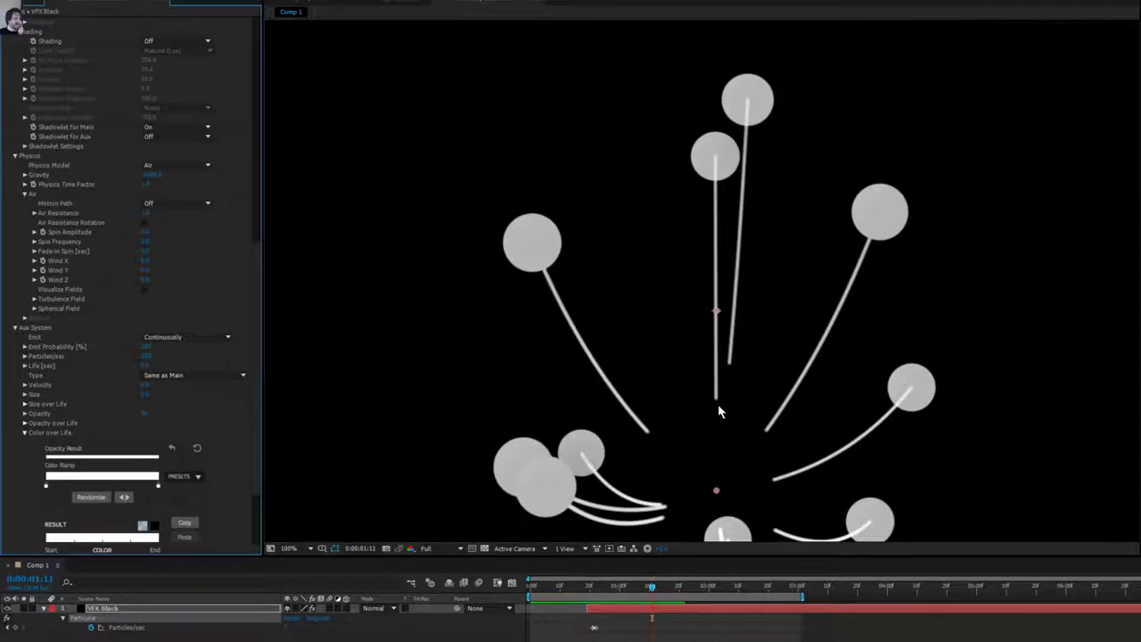
scroll(801, 357, down, 1)
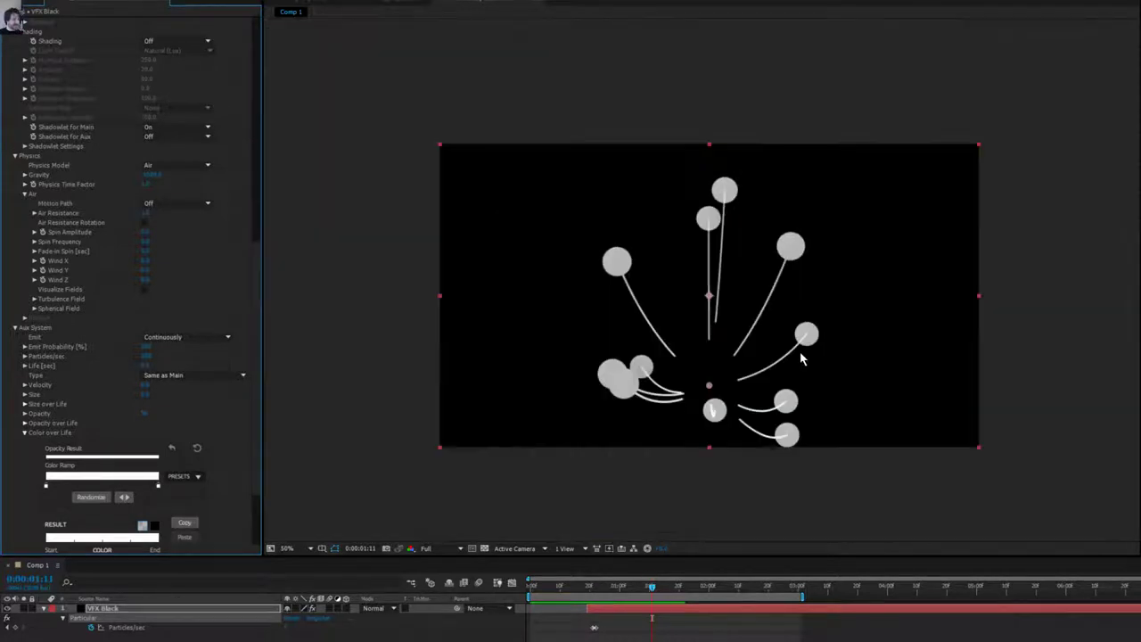
scroll(802, 357, up, 1)
drag(618, 593, 675, 607)
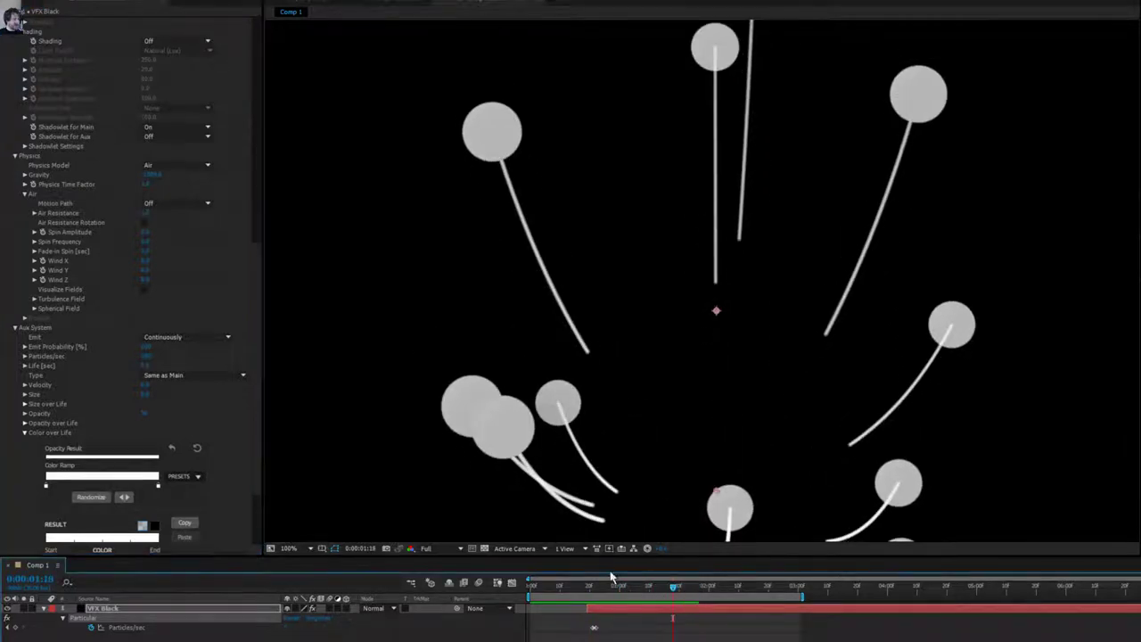
Reduce the Aux System's Size so the trails become thin strings, and inspect them in the viewer.
click(25, 433)
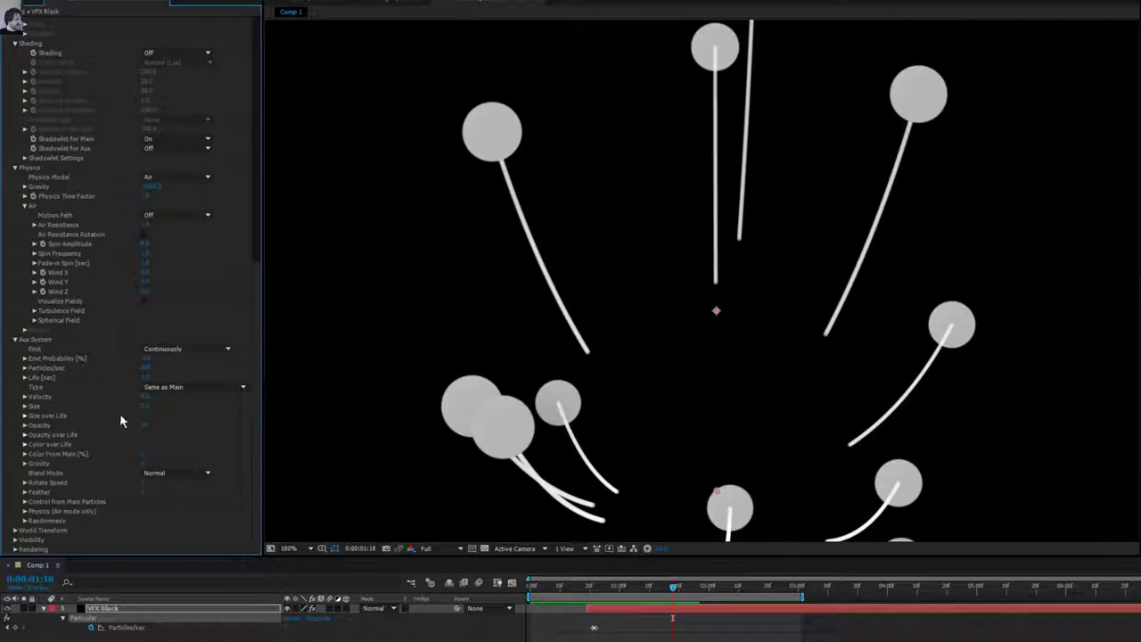
drag(144, 407, 144, 406)
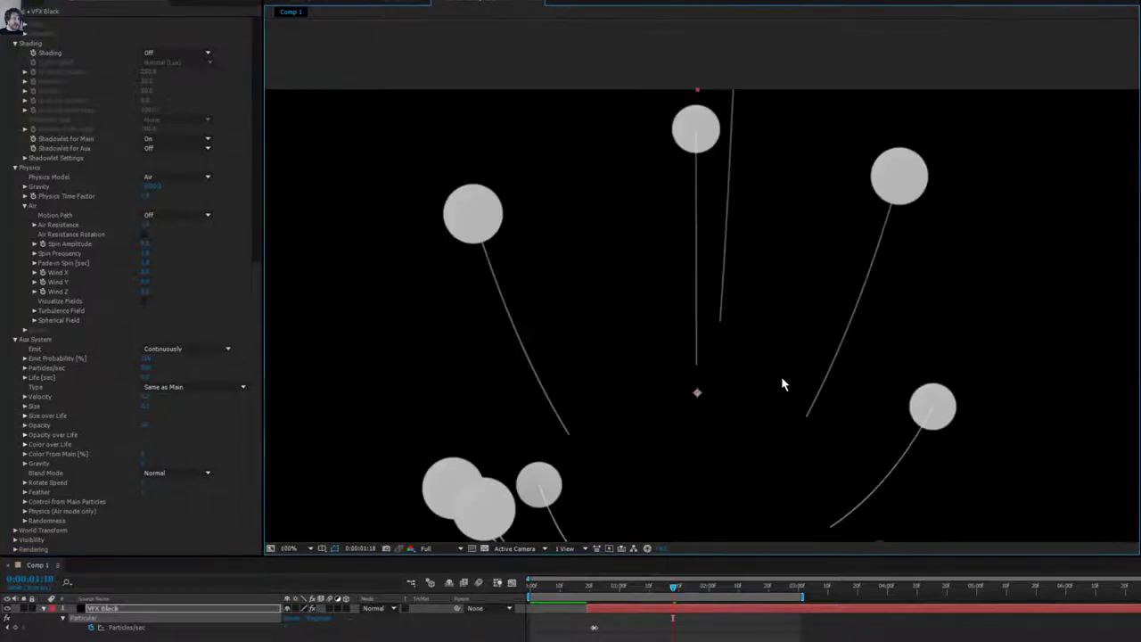
scroll(726, 352, down, 2)
scroll(727, 352, up, 2)
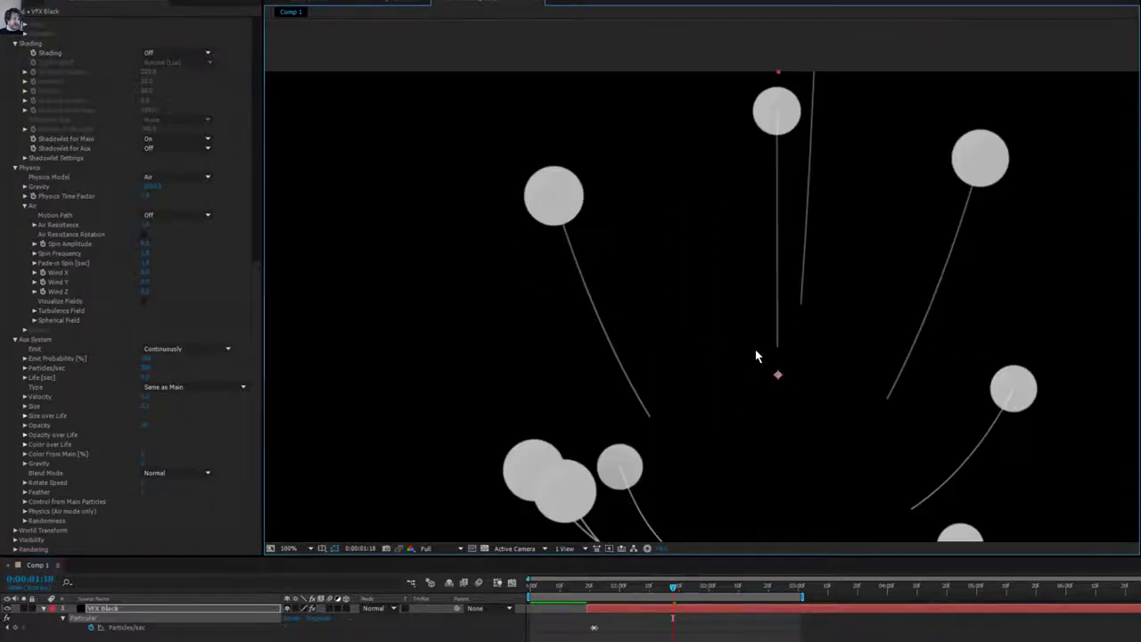
Set the Aux System's Particles/sec to 1000 to make the thin strings solid, and scrub the burst.
click(144, 366)
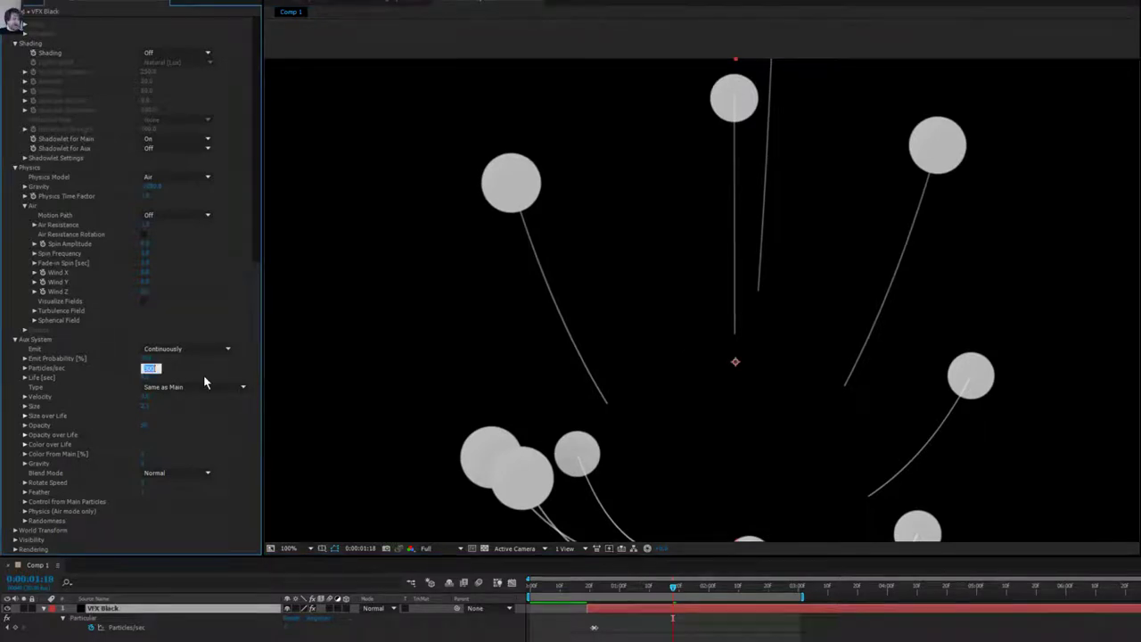
text(000)
key(Return)
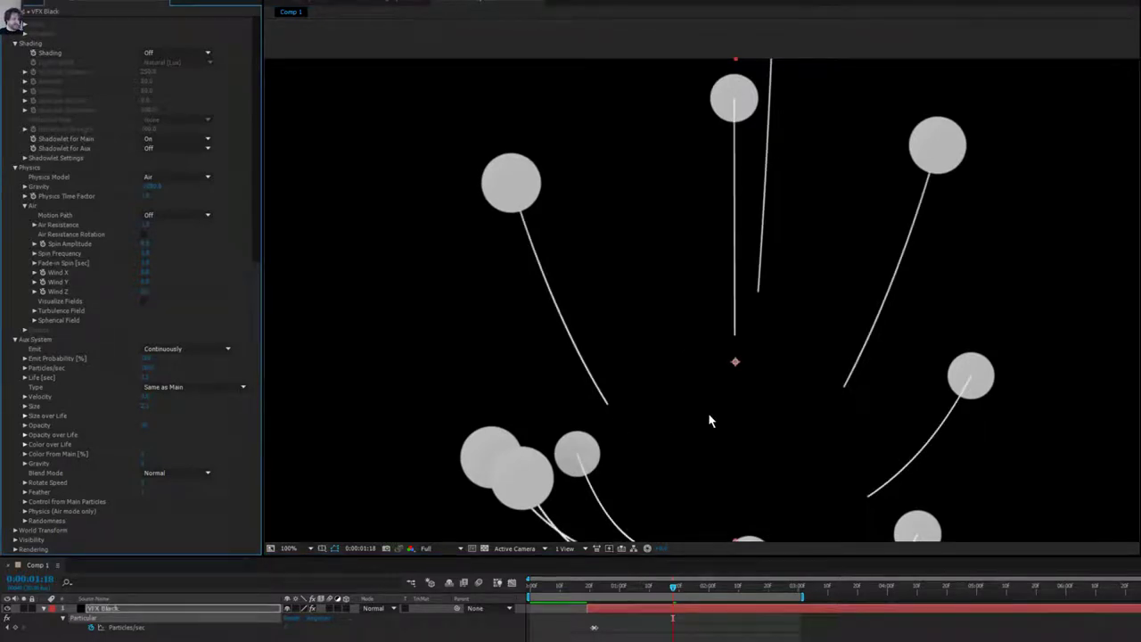
drag(590, 598, 655, 597)
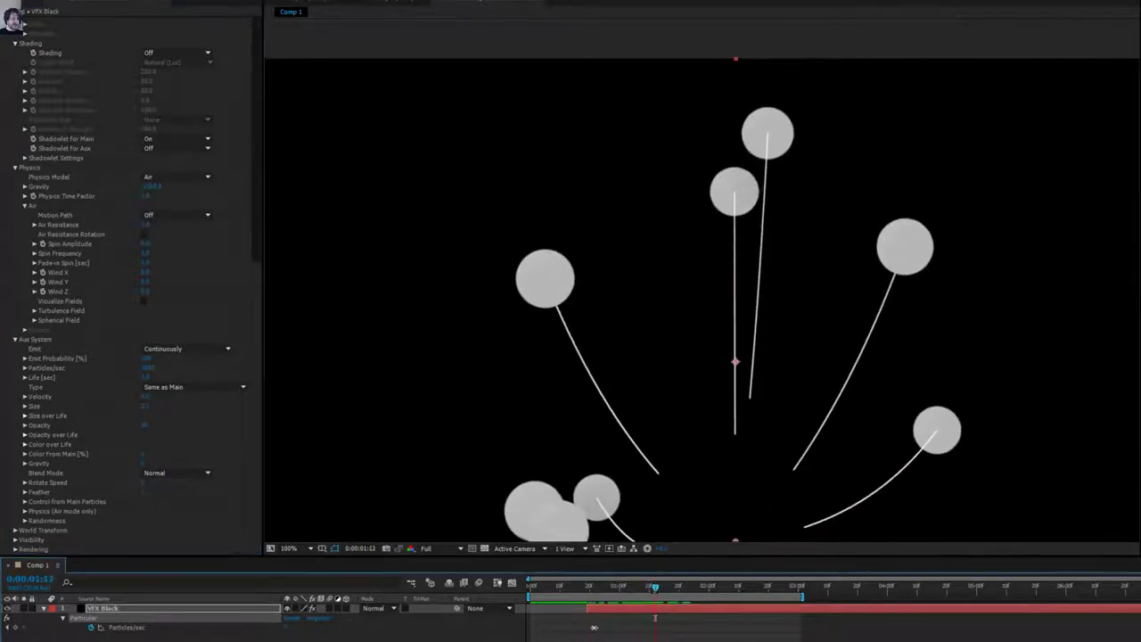
Switch to the YouTube reference video at 0:50, examine the balloon strings' shape, and return to After Effects.
key(alt+Tab)
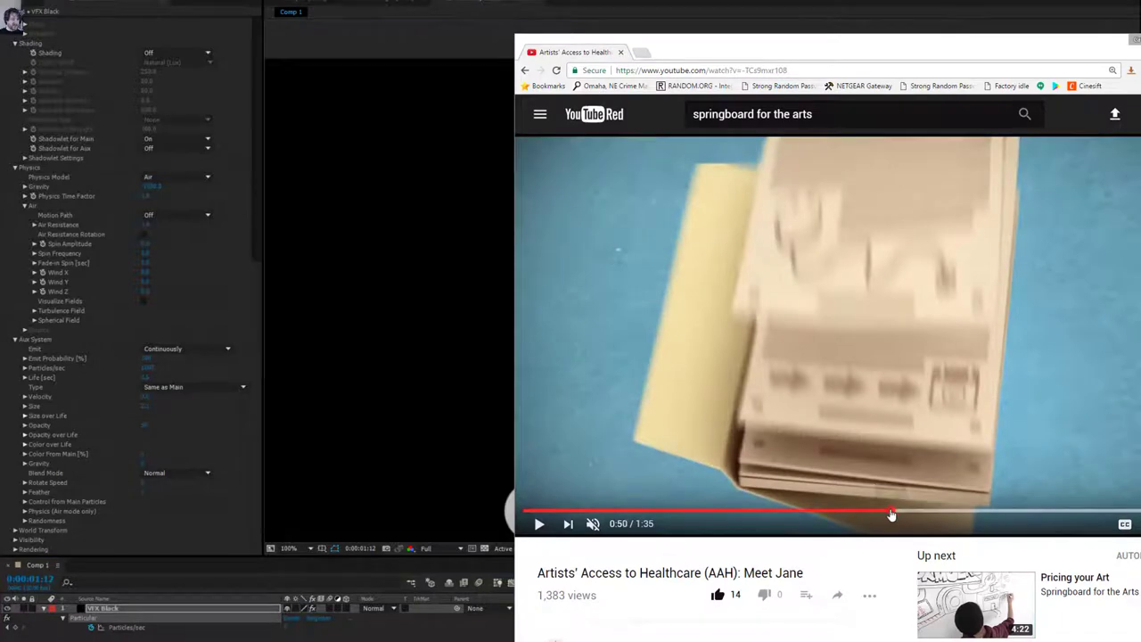
click(888, 515)
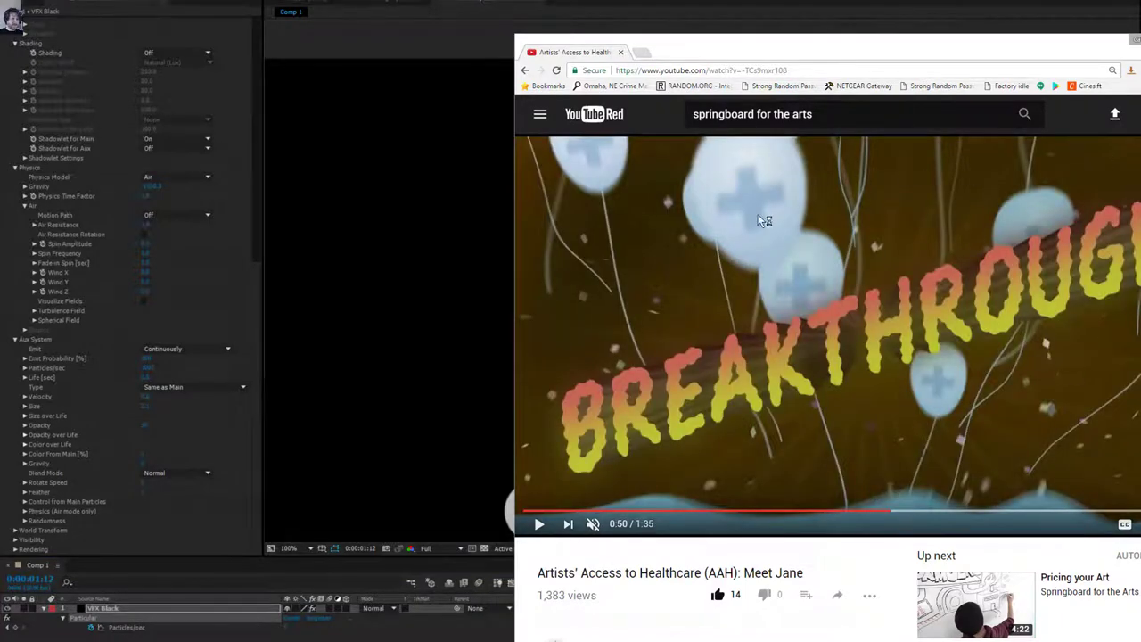
click(174, 410)
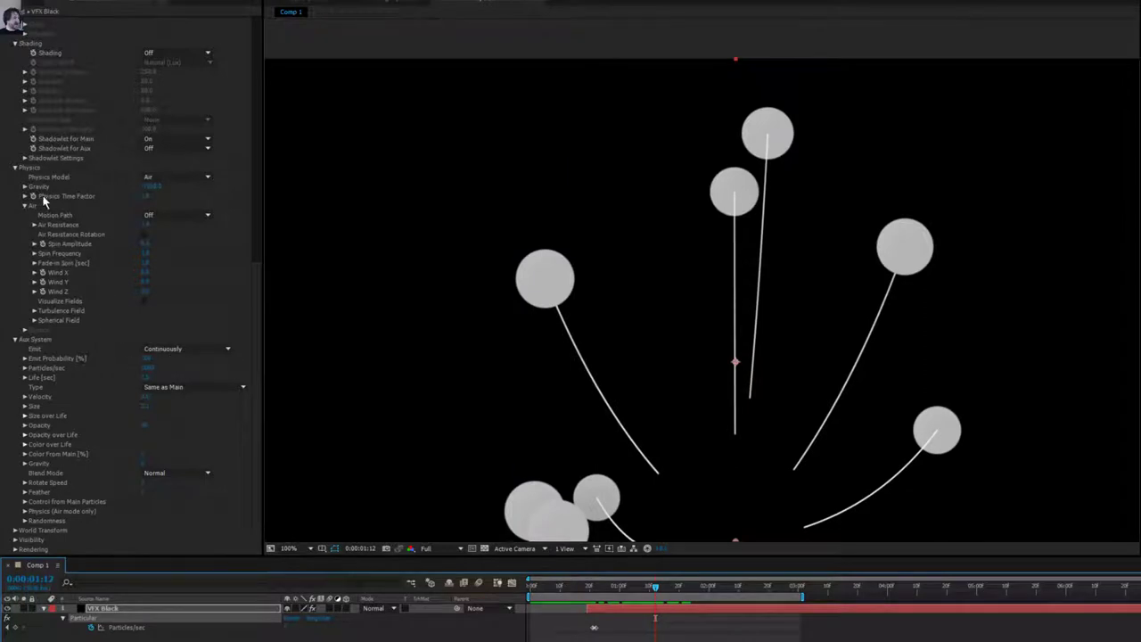
Set the Turbulence Field's Affect Position to 50 so the strings turn wavy.
click(35, 310)
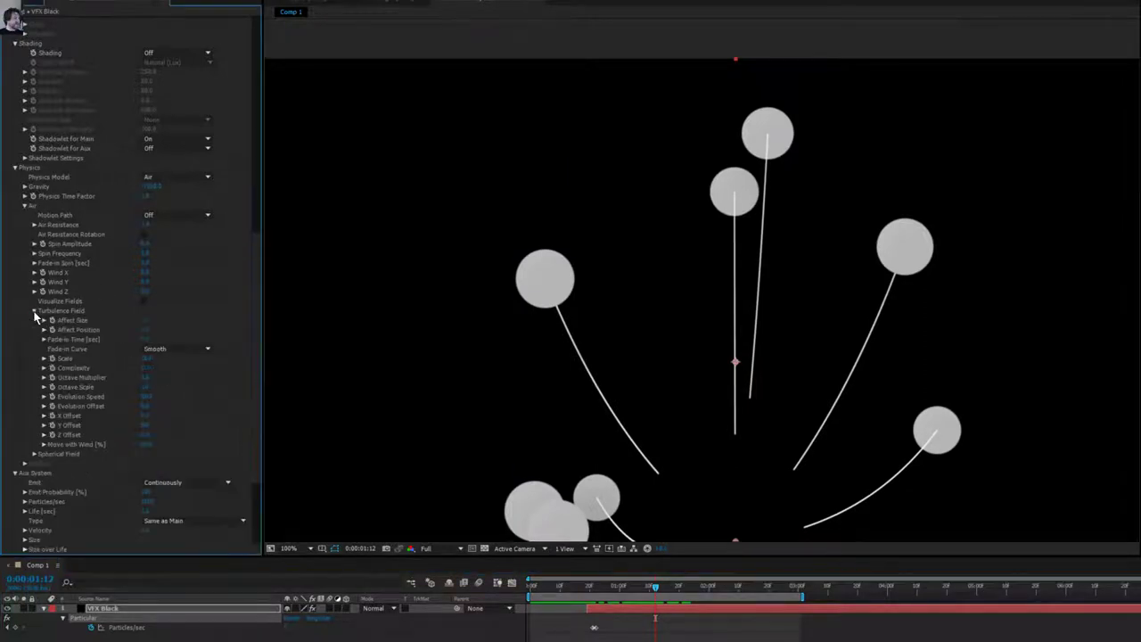
click(145, 329)
text(10)
key(Return)
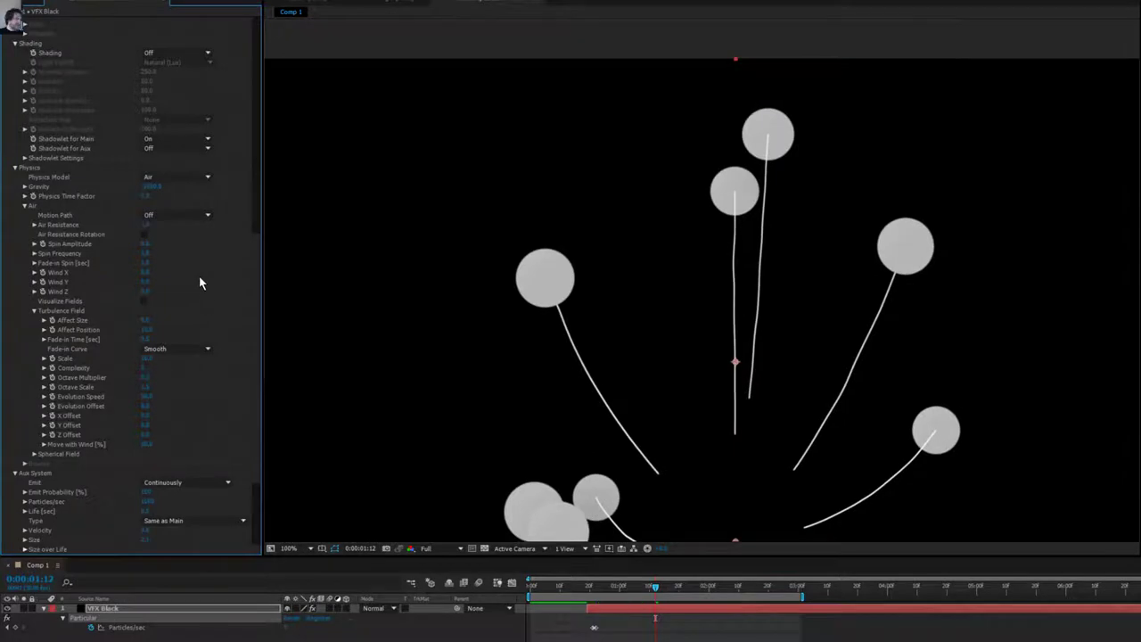
drag(148, 328, 180, 326)
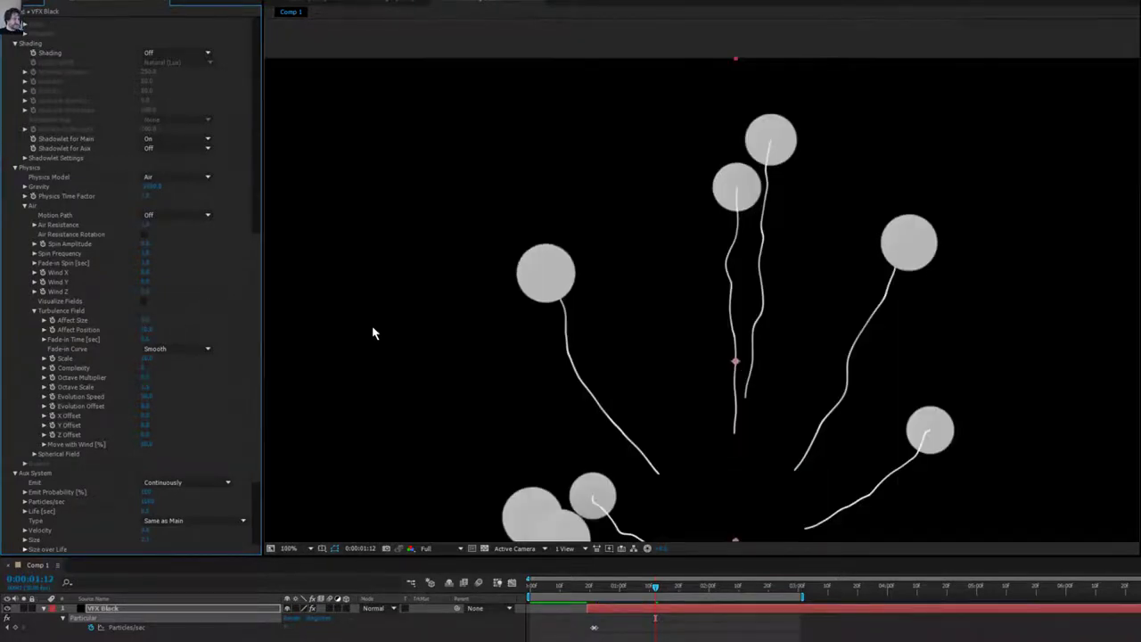
key(space)
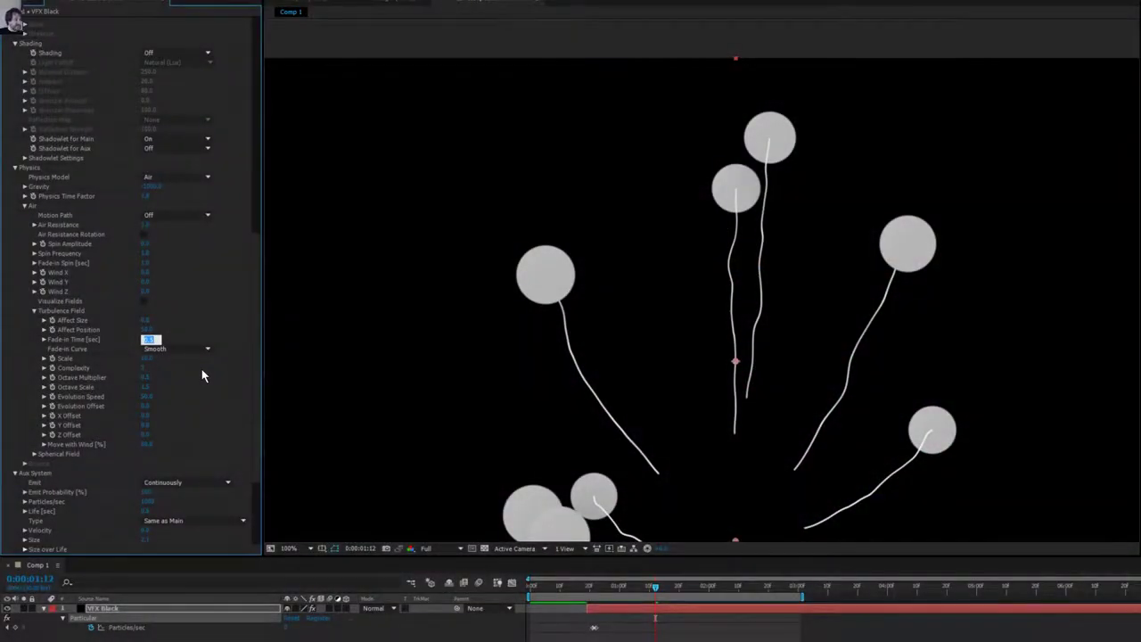
Shorten the Turbulence Field's Fade-in Time so the strings bend from the emitter onward, and inspect the early frames.
key(Return)
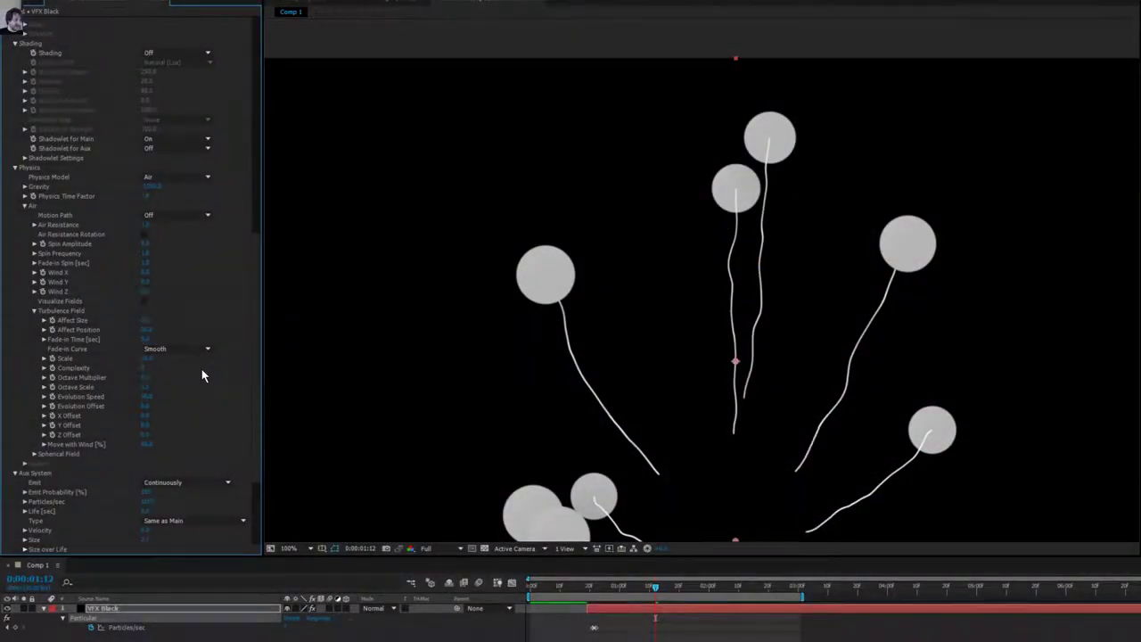
drag(651, 584, 613, 586)
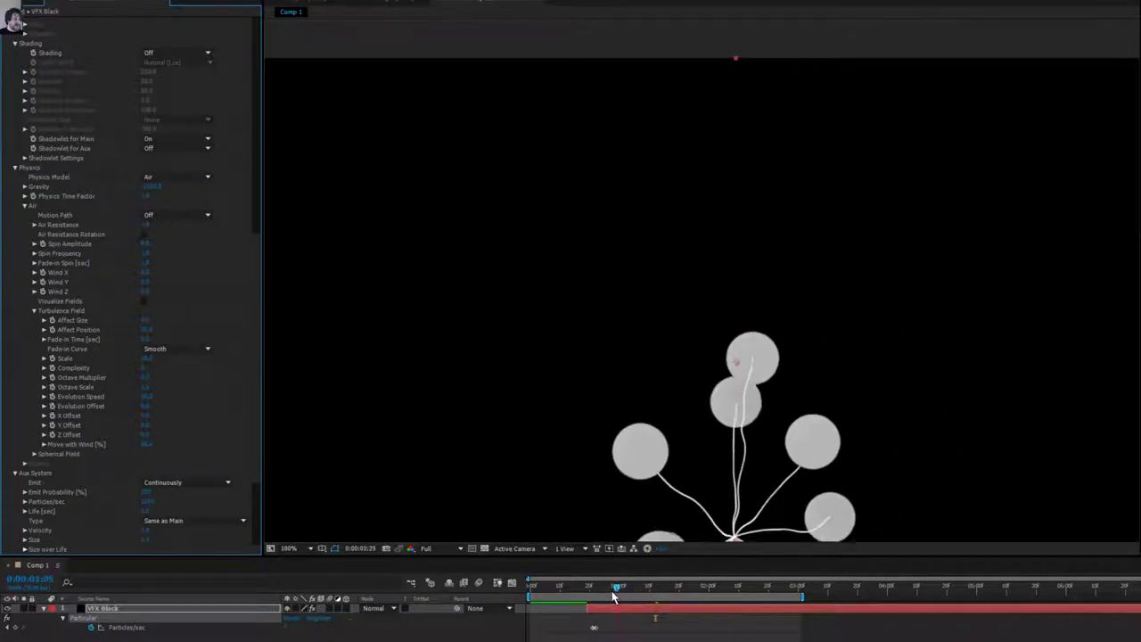
drag(145, 340, 146, 339)
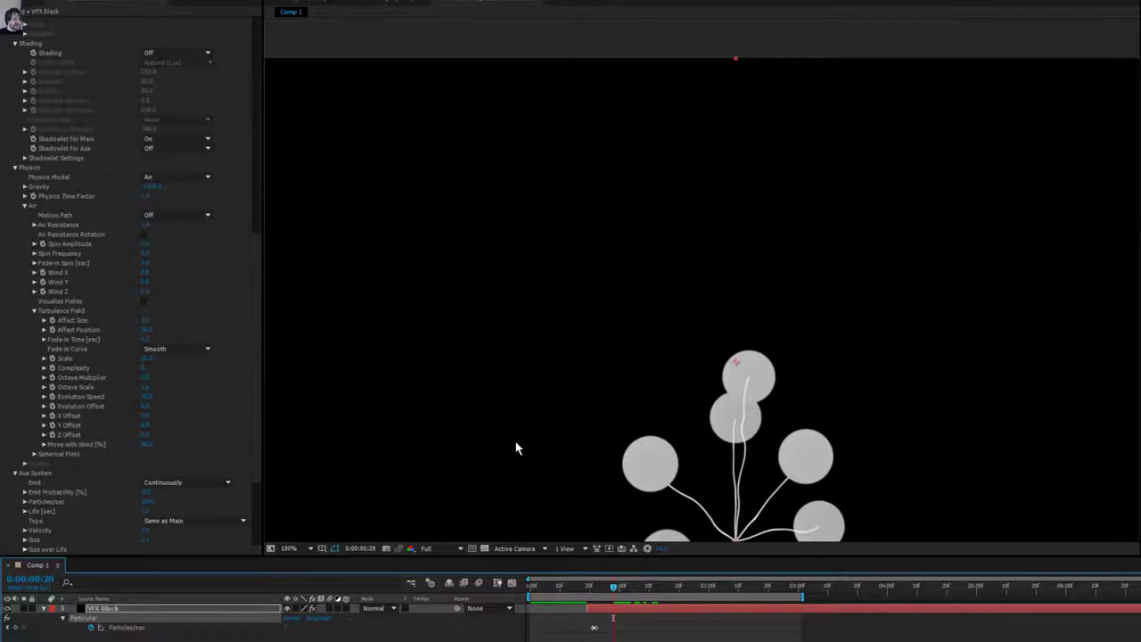
drag(633, 437, 590, 284)
scroll(745, 379, up, 1)
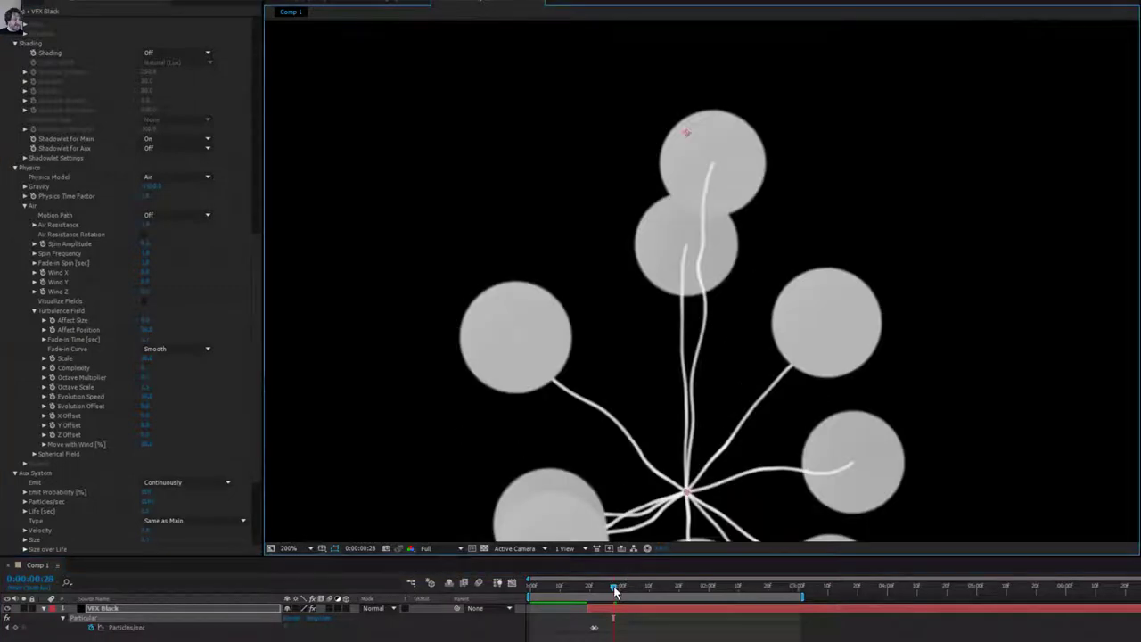
drag(614, 585, 640, 592)
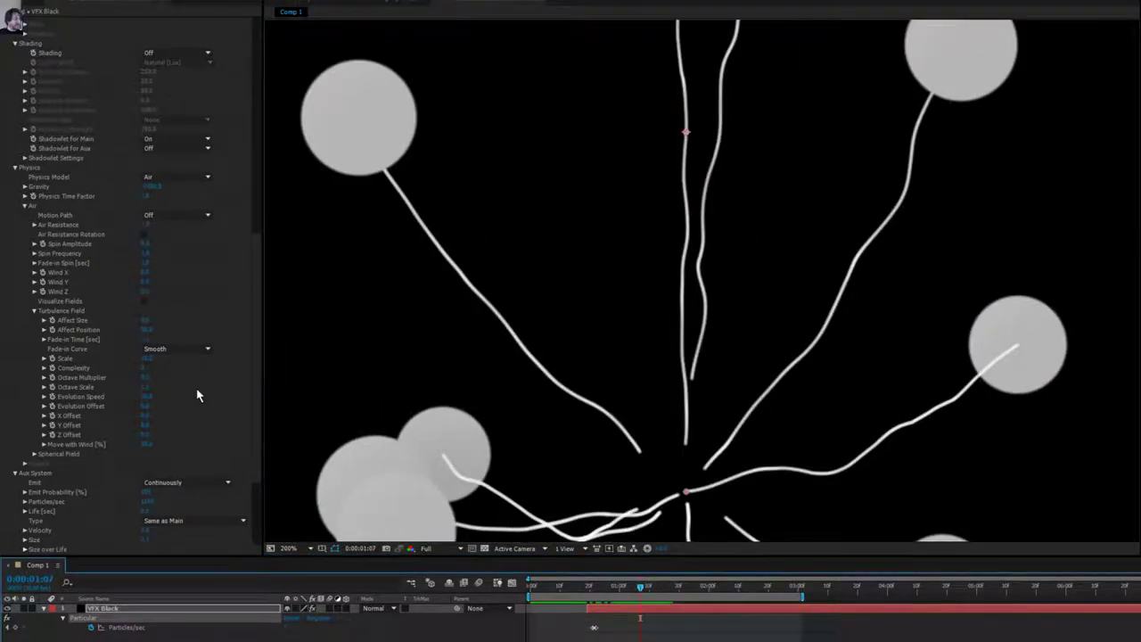
Set the Turbulence Field's Evolution Speed to 0.
click(147, 398)
scroll(621, 412, down, 2)
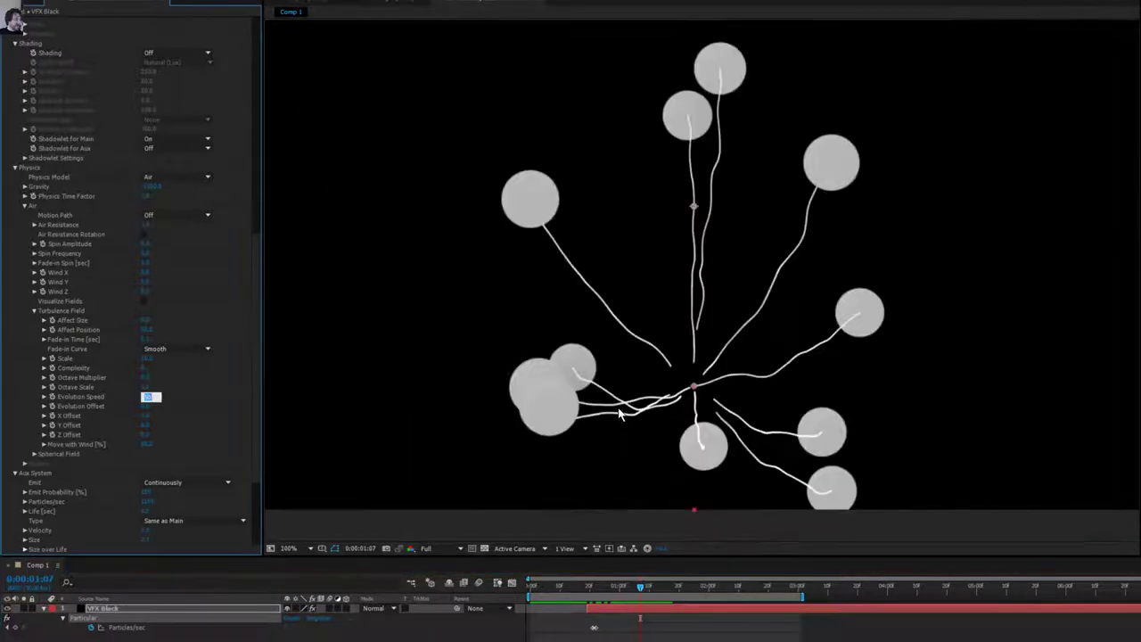
text(0)
Preview the balloons from the start of the burst and lower the composition viewer's resolution to Half.
click(598, 588)
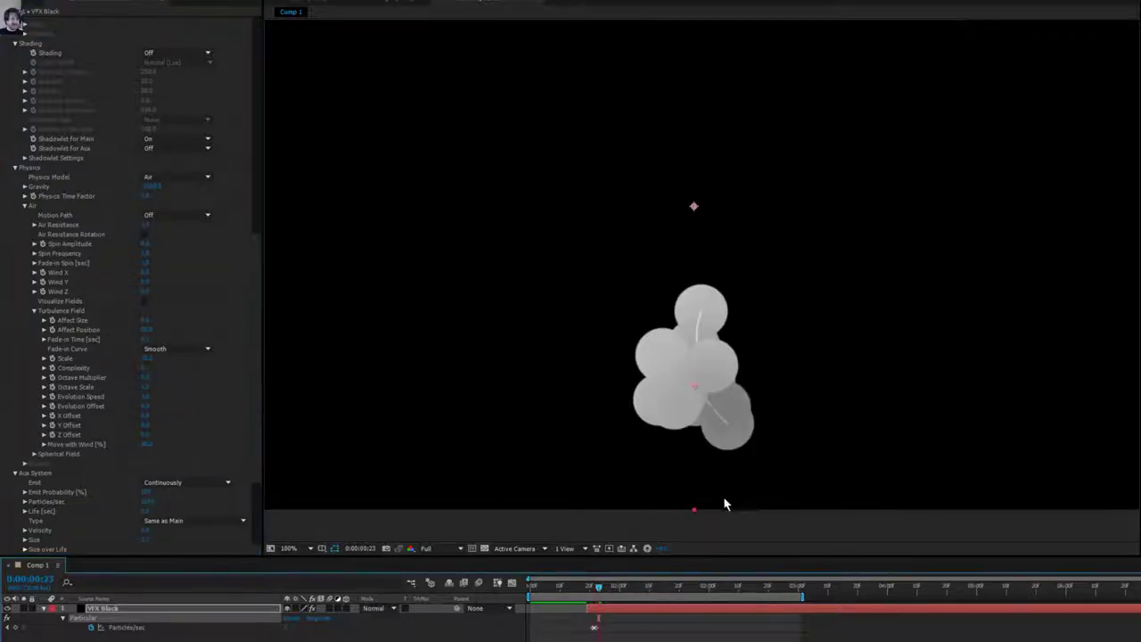
key(space)
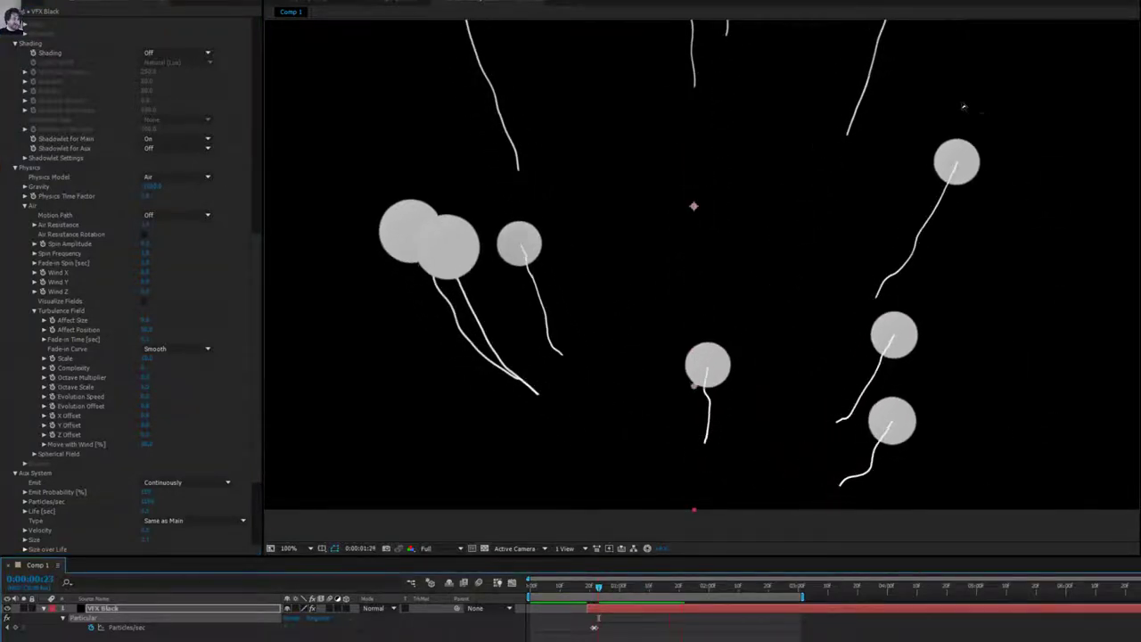
key(space)
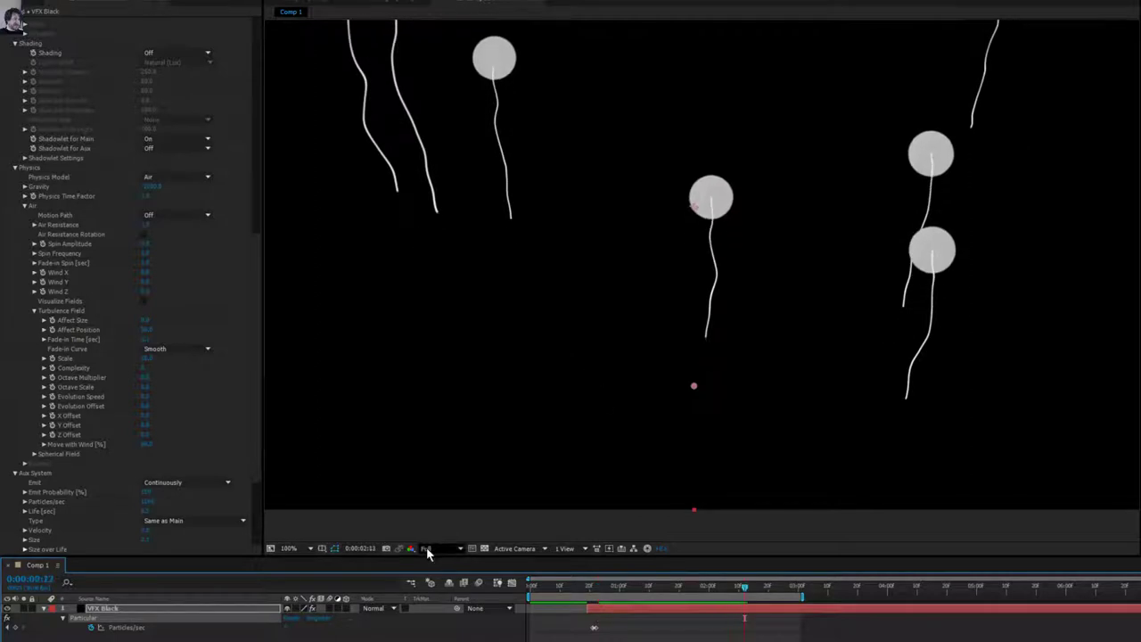
click(426, 547)
click(438, 588)
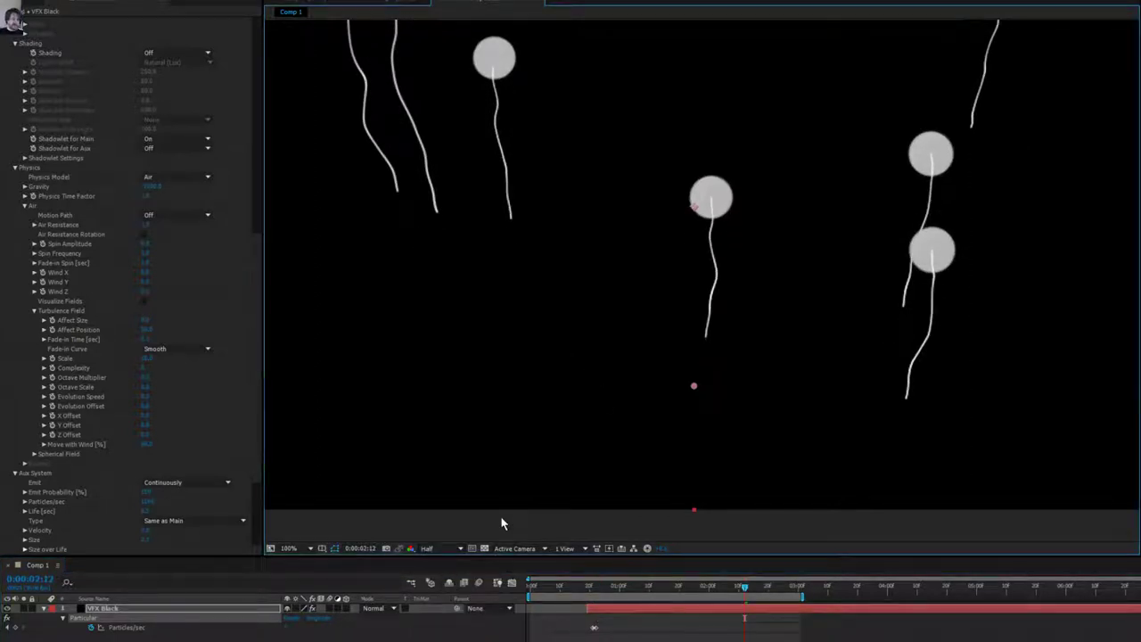
Preview the burst and lower the Turbulence Field's Scale so the strings bend in broad, smooth curves.
key(space)
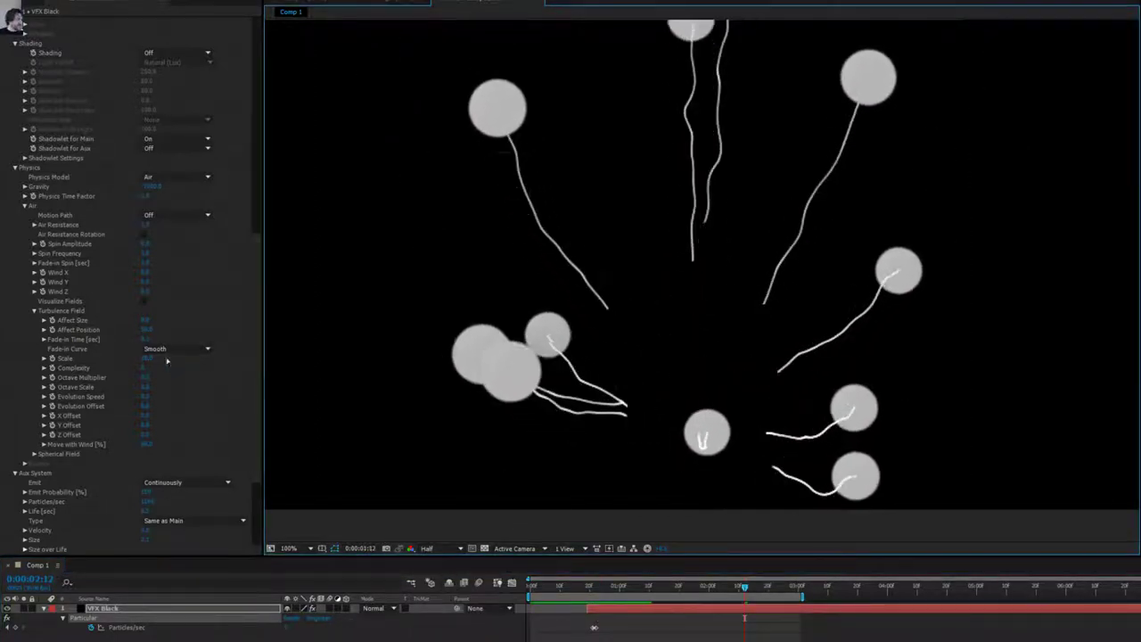
click(159, 360)
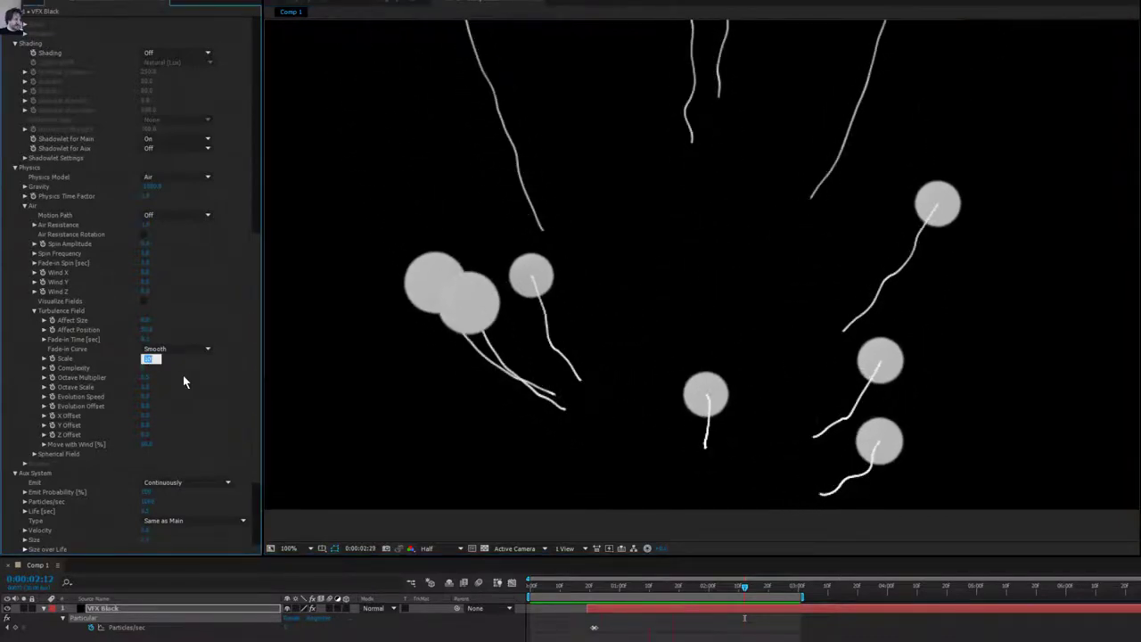
key(Return)
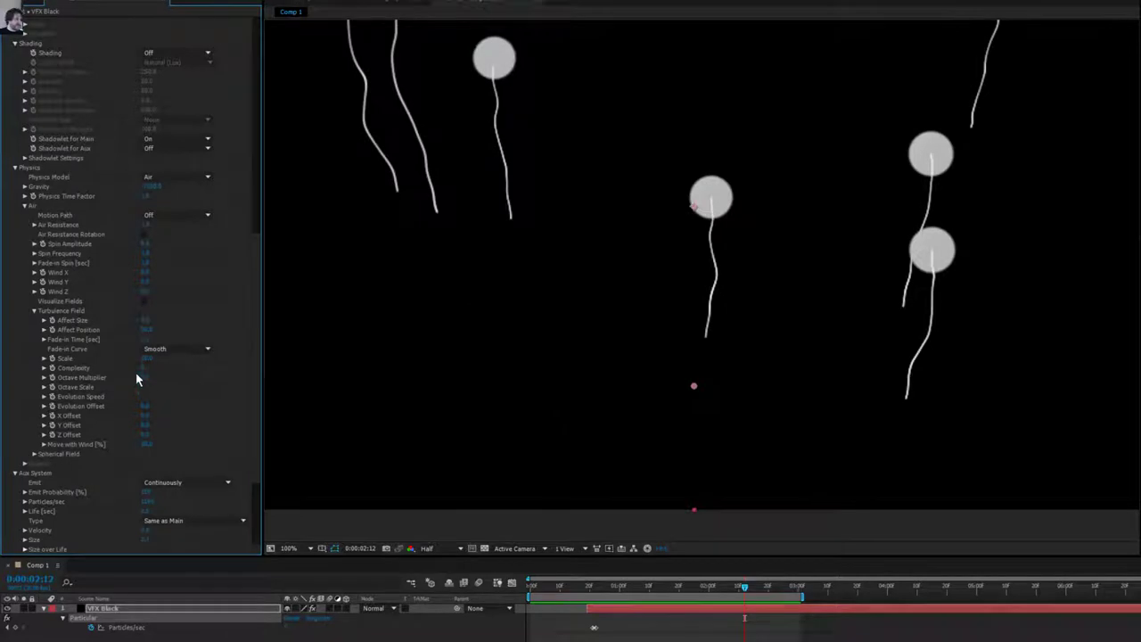
click(152, 358)
key(Return)
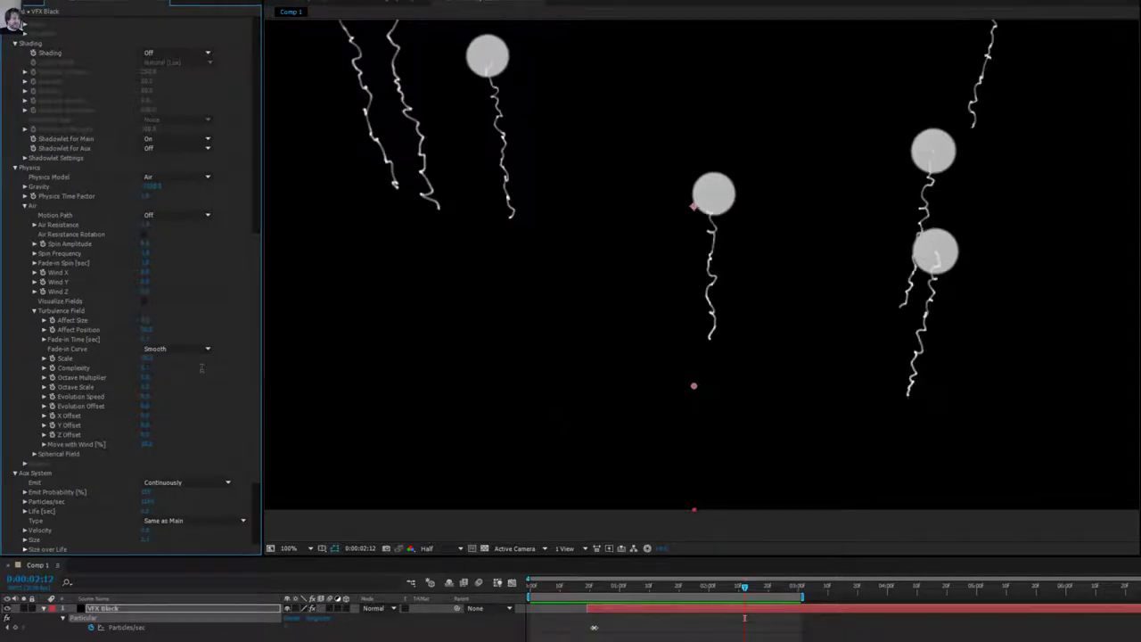
click(150, 360)
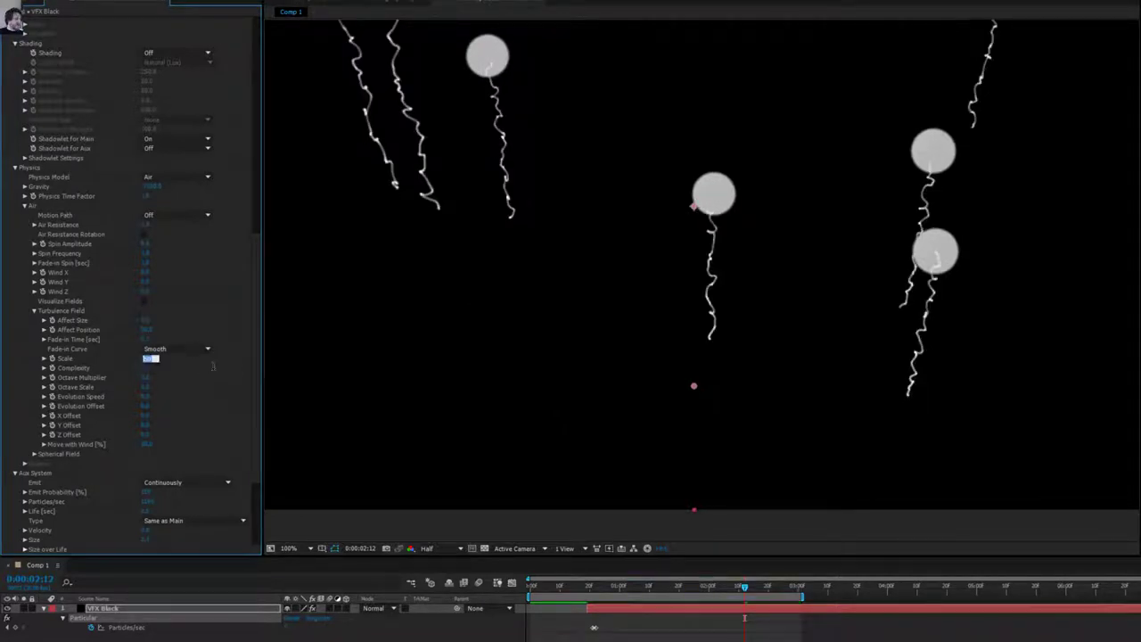
key(Return)
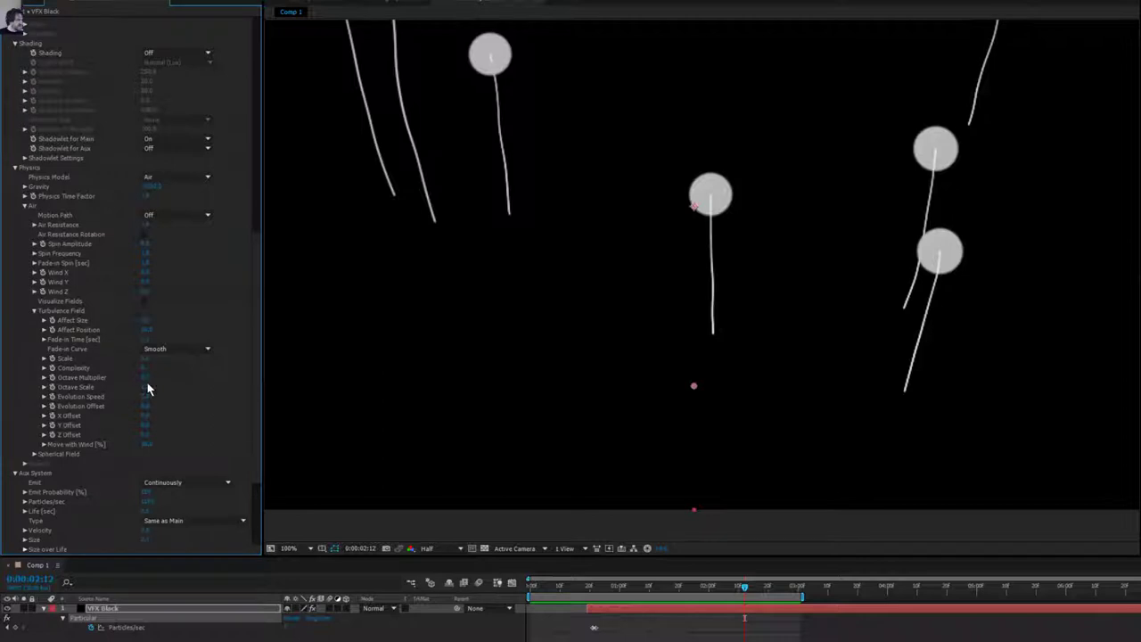
Set the Turbulence Field's Complexity to 1 and preview the burst.
click(144, 369)
text(1)
key(Return)
key(space)
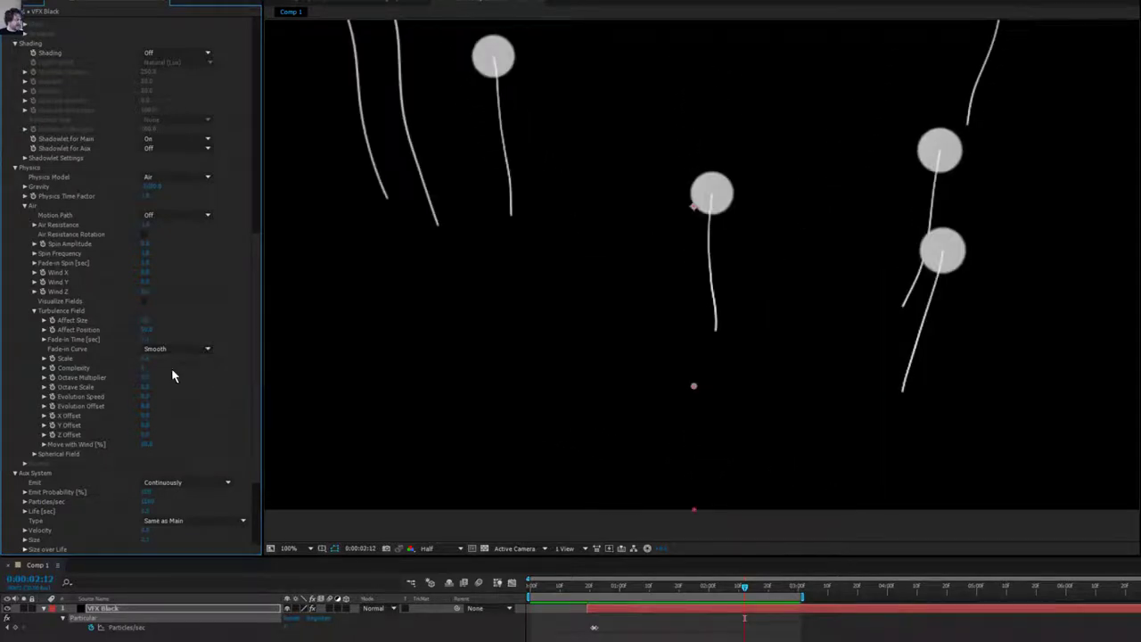
Try a higher Aux System Velocity, inspect the scattered strings at 0:00:01:19, and return the Velocity to 0.
scroll(176, 452, down, 1)
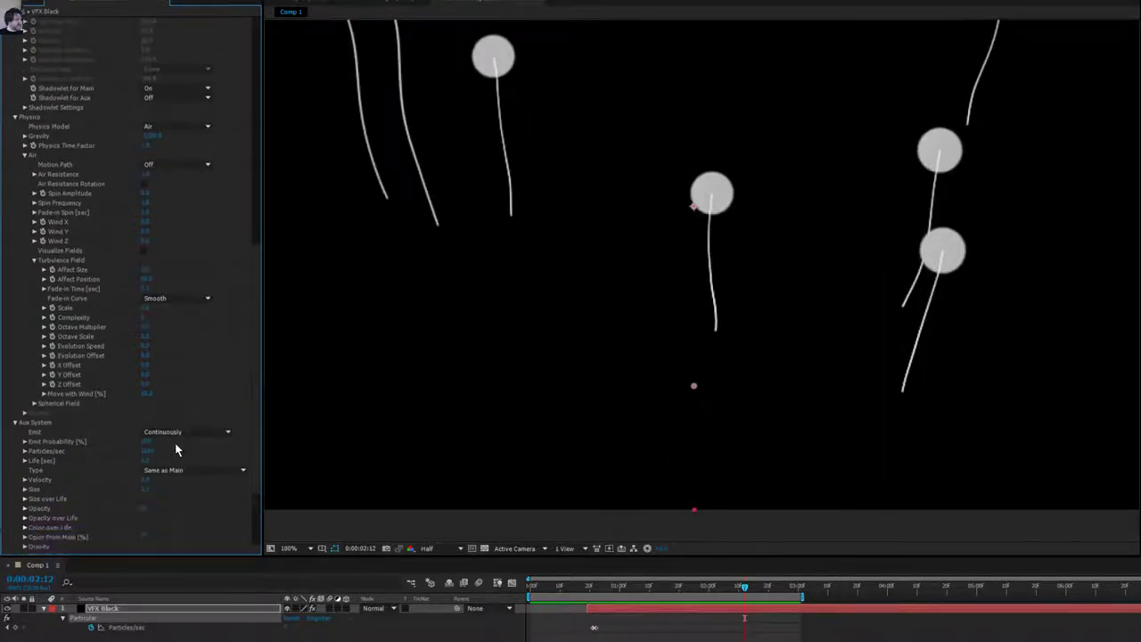
scroll(179, 453, down, 1)
drag(145, 480, 169, 479)
drag(532, 587, 676, 588)
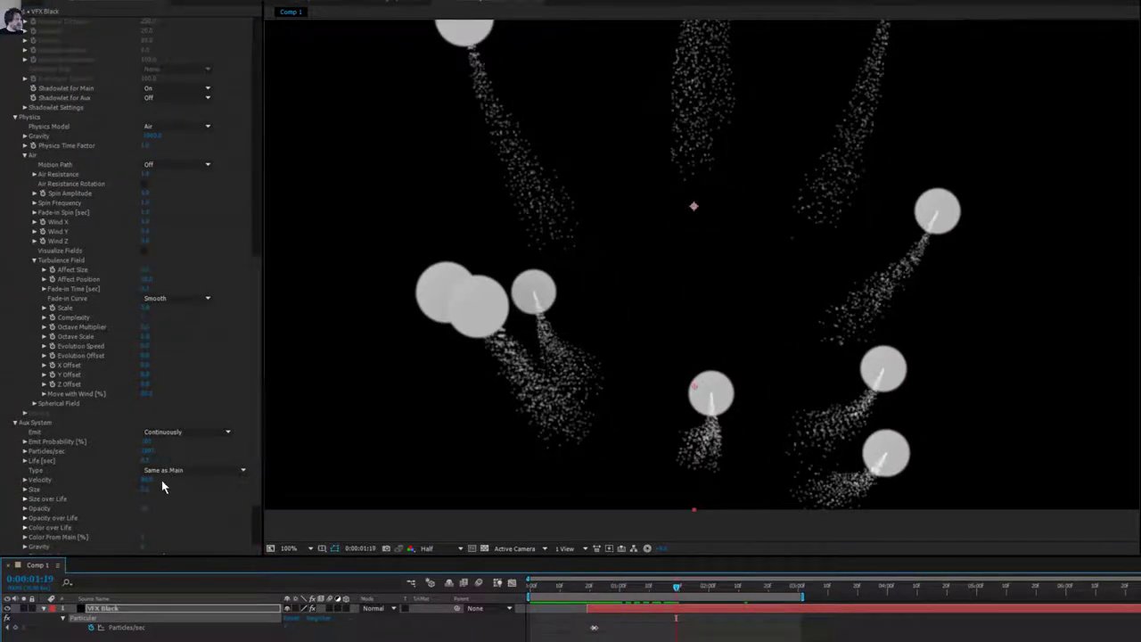
drag(146, 481, 91, 480)
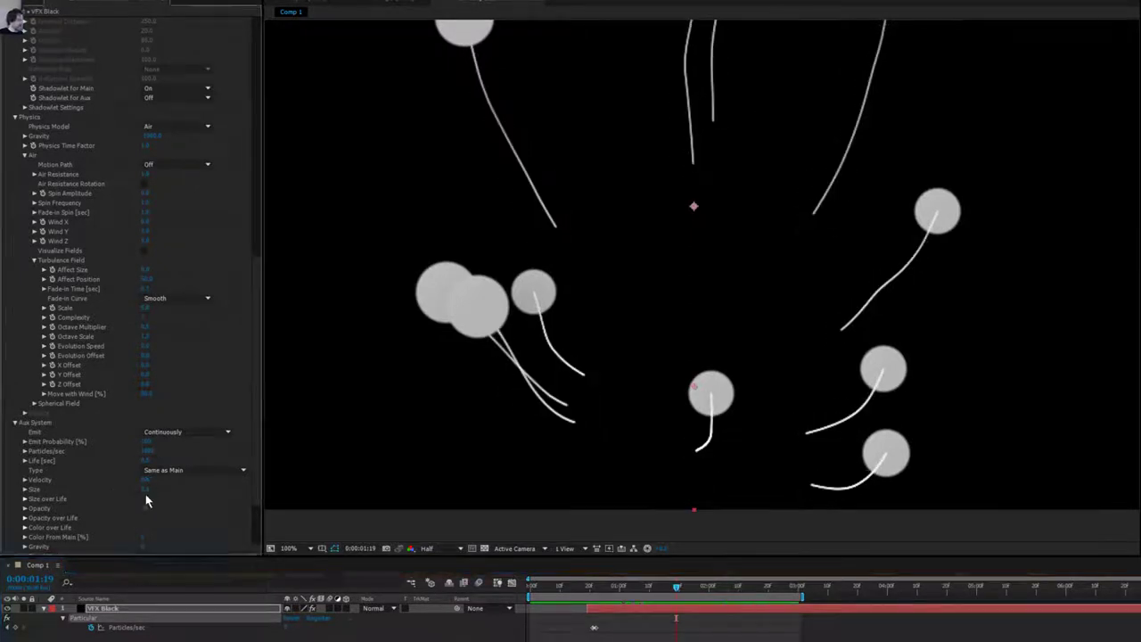
Try a high Inherit Velocity in the Aux System's Control from Main Particles settings and inspect the strings at 0:00:01:08.
scroll(143, 494, down, 3)
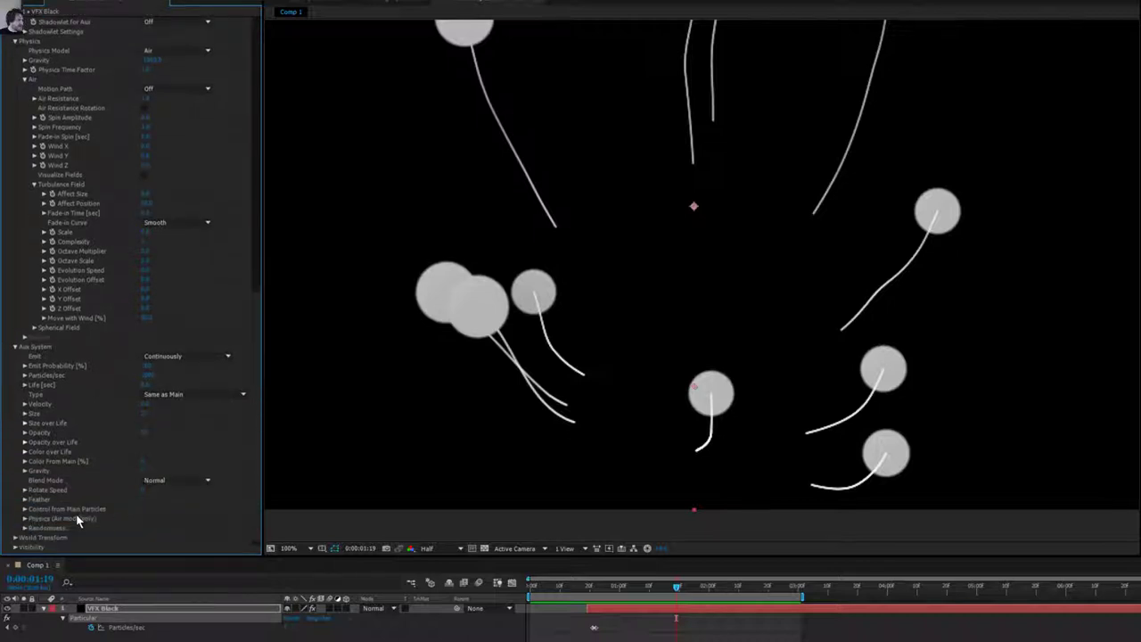
click(25, 509)
scroll(93, 519, down, 1)
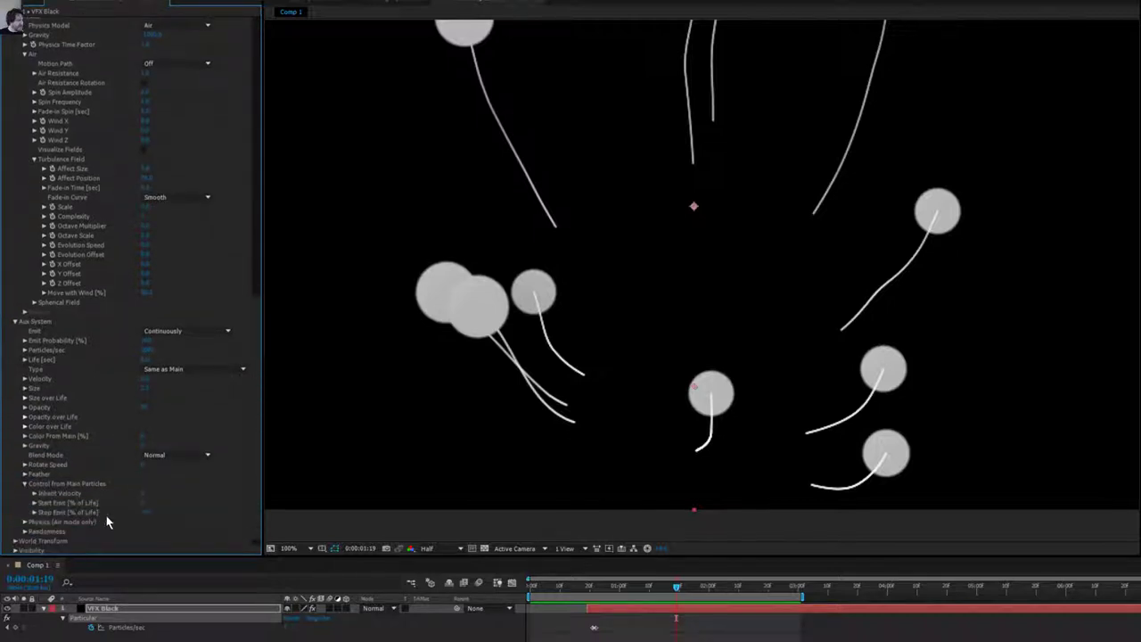
drag(145, 492, 213, 492)
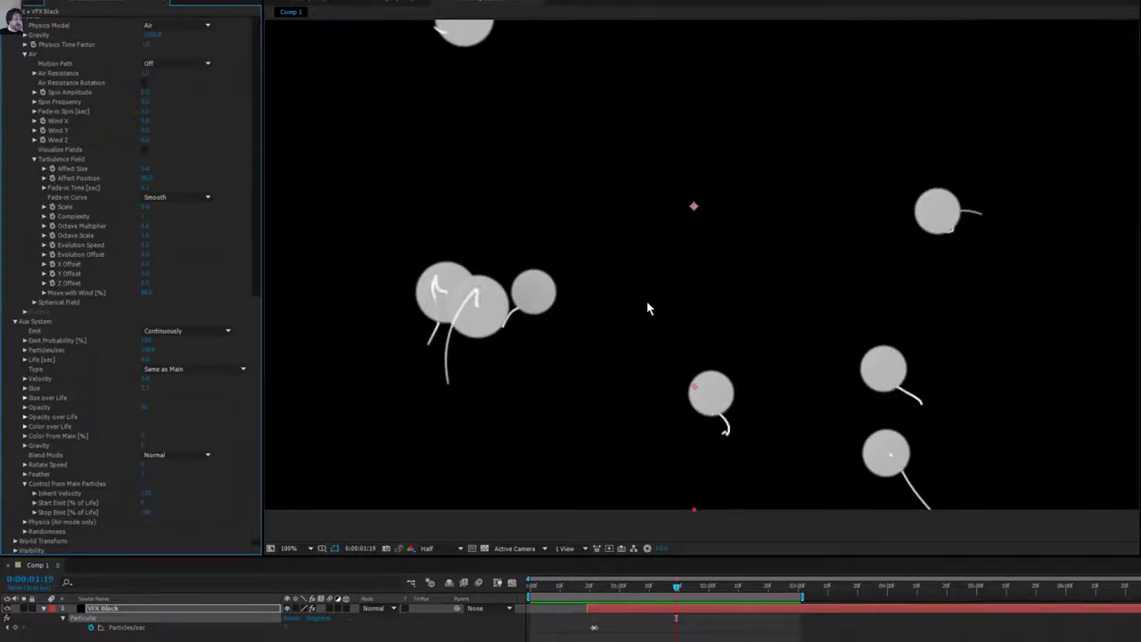
scroll(648, 307, down, 2)
mouse_move(650, 586)
mouse_down()
mouse_move(580, 586)
mouse_move(737, 592)
mouse_move(602, 599)
mouse_move(644, 598)
mouse_up()
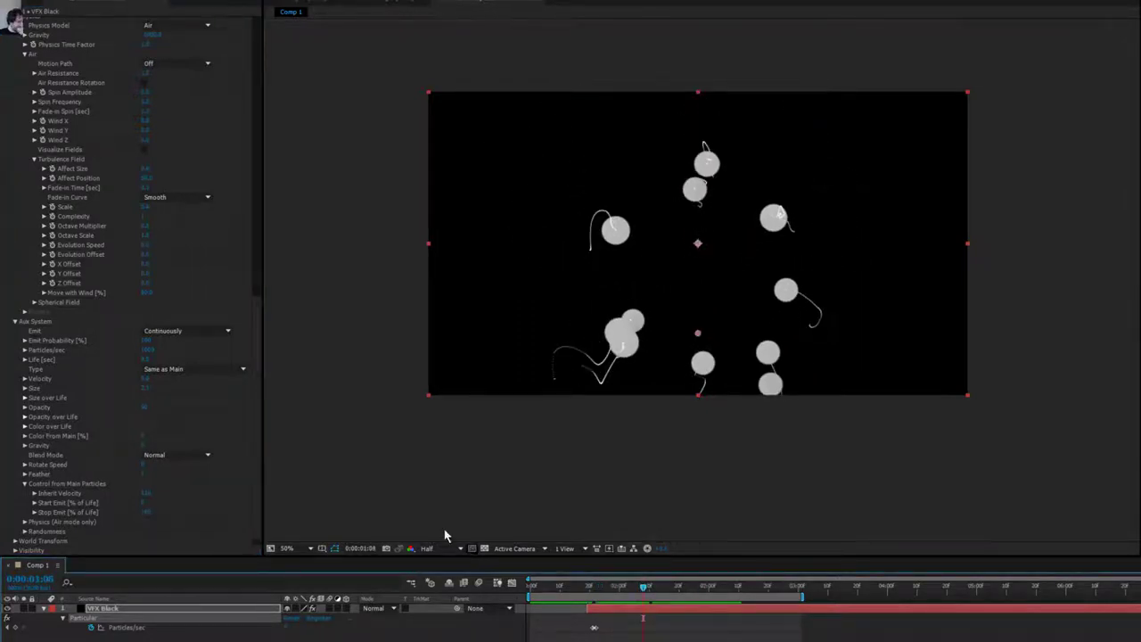
Set the Aux System's Inherit Velocity to 10 and inspect the burst at 0:00:00:29.
click(148, 492)
text(1)
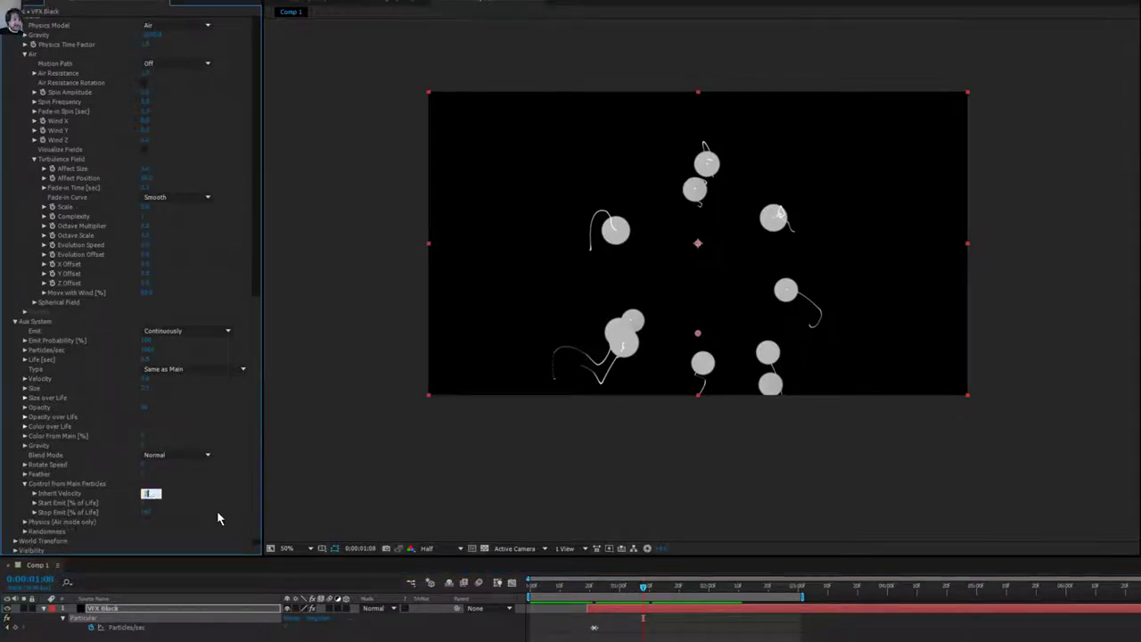
text(0)
key(Return)
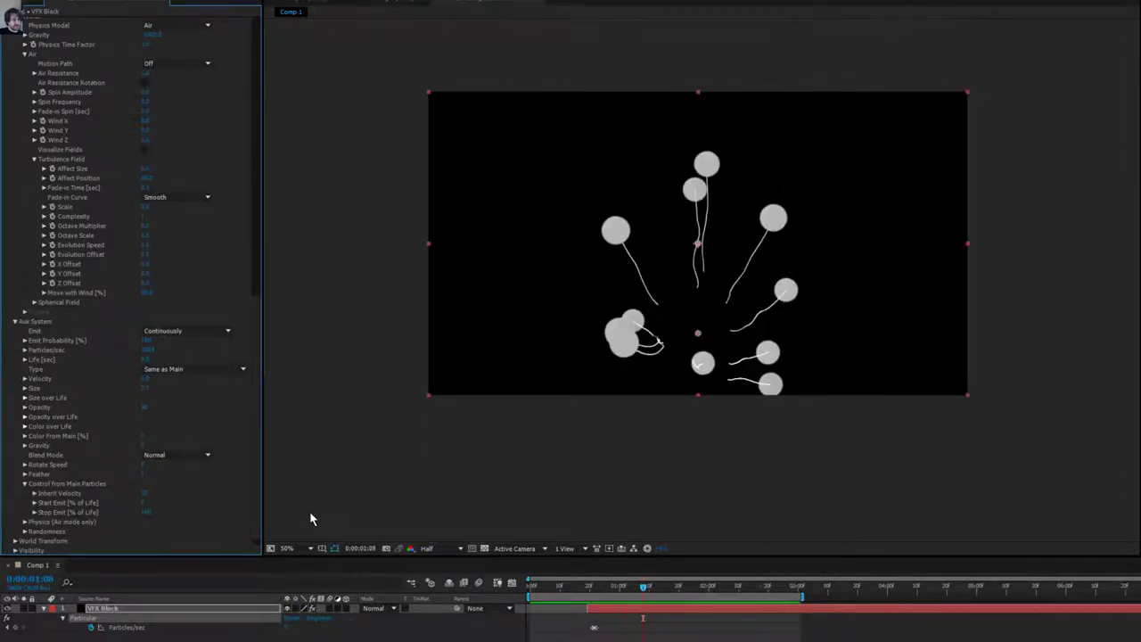
drag(636, 586, 616, 597)
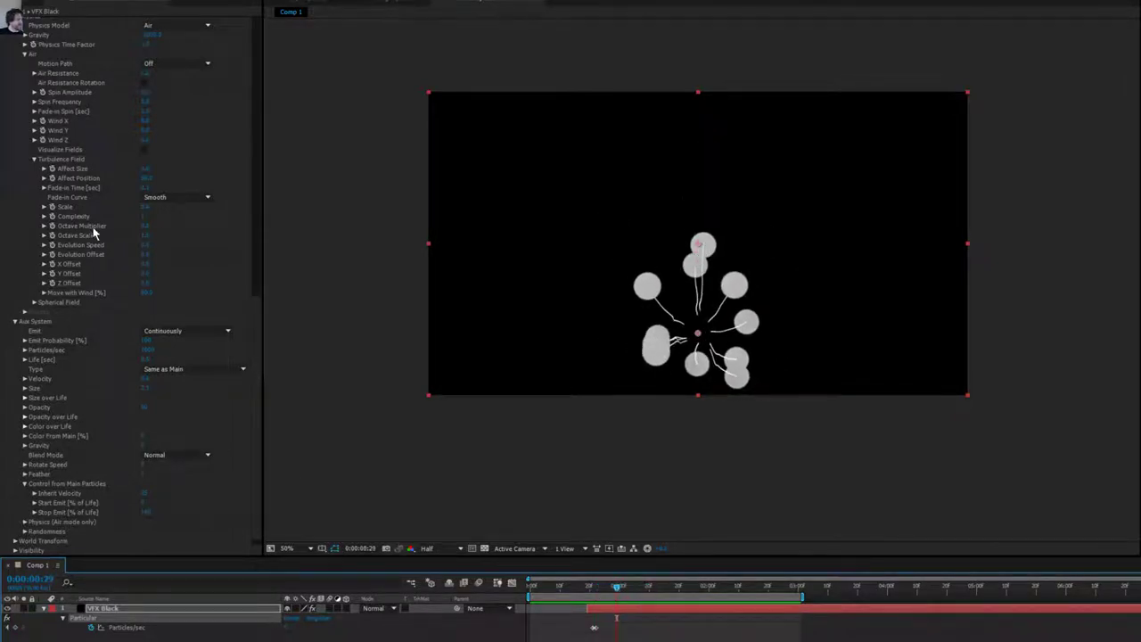
Set the Turbulence Field's Fade-in Time to 0 and preview the balloons.
click(147, 187)
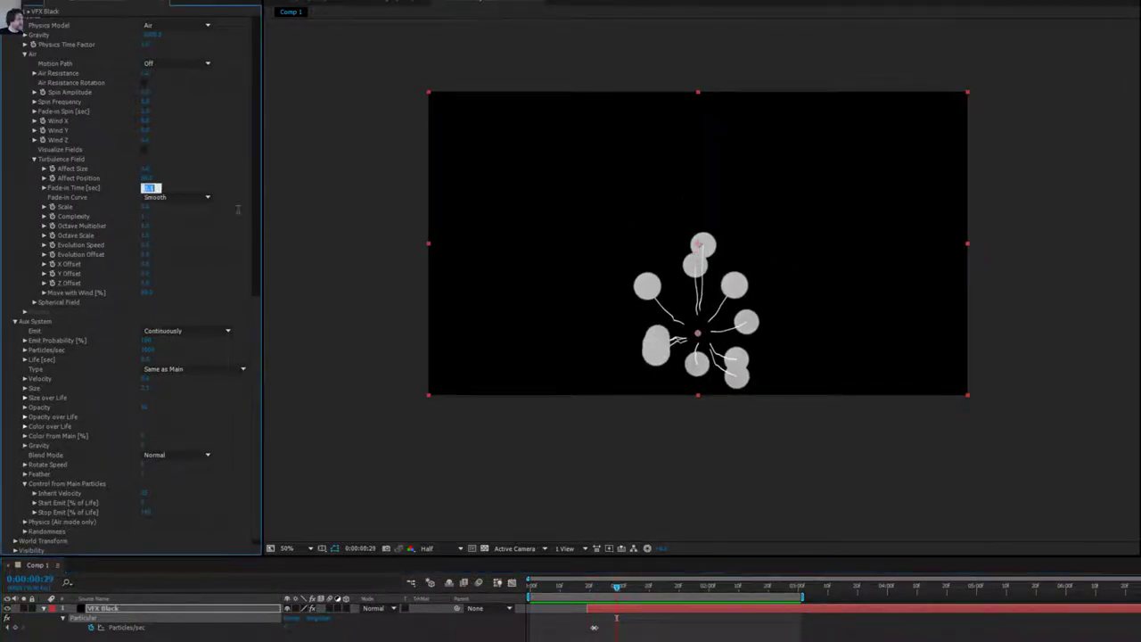
text(0)
key(Return)
key(KP_0)
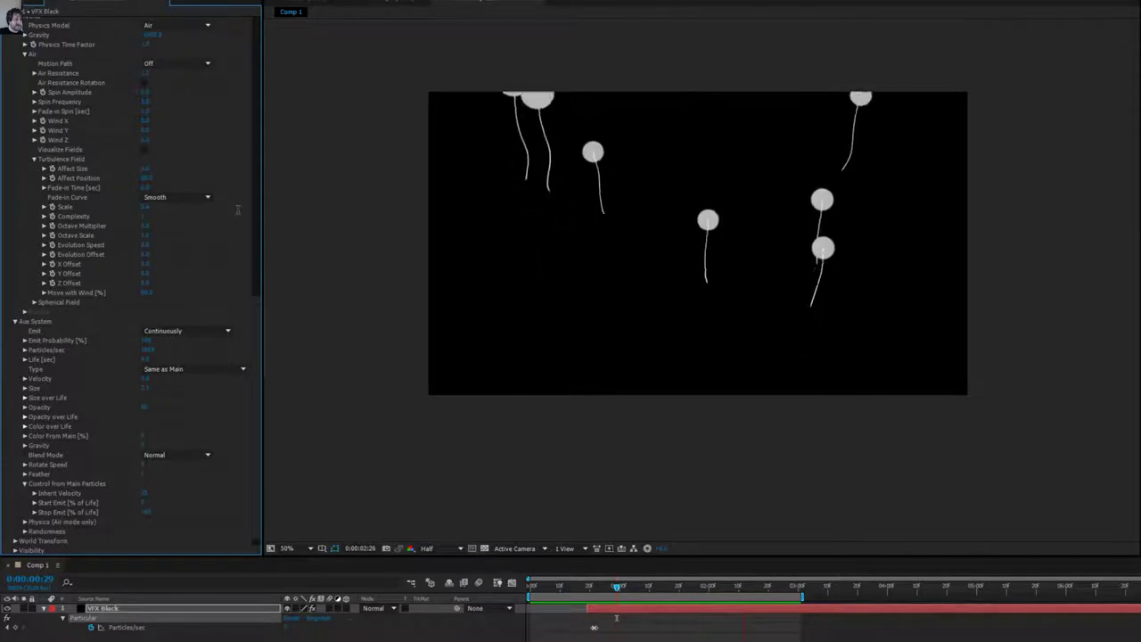
key(space)
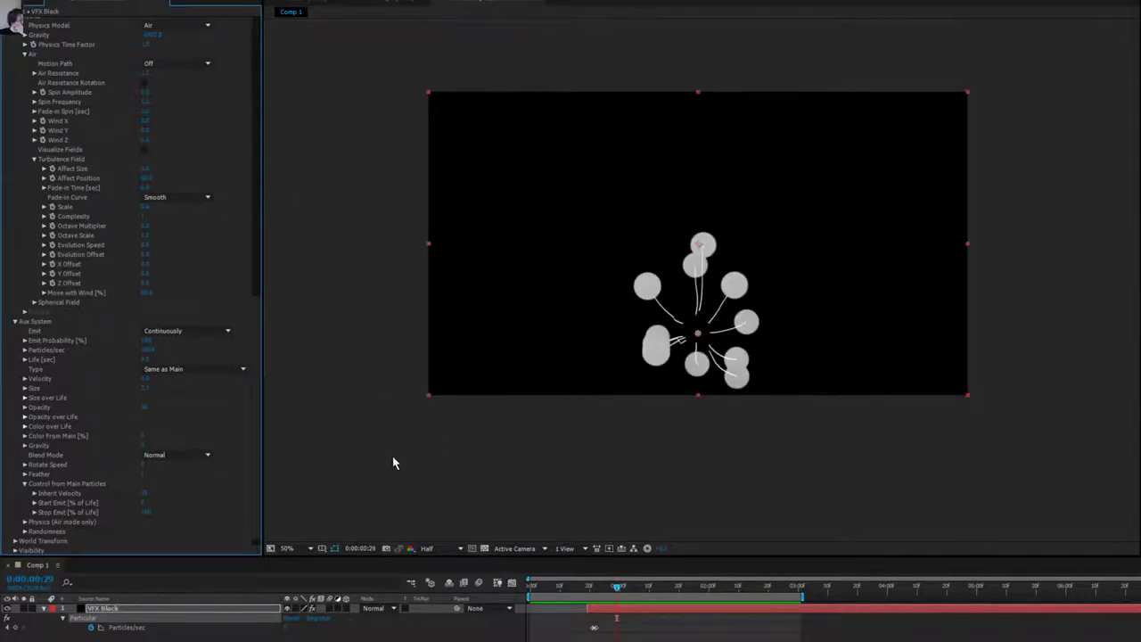
Test a high Start Emit [% of Life] for the Aux System, lower it again, and inspect the strings near 0:00:01:27.
scroll(146, 512, down, 1)
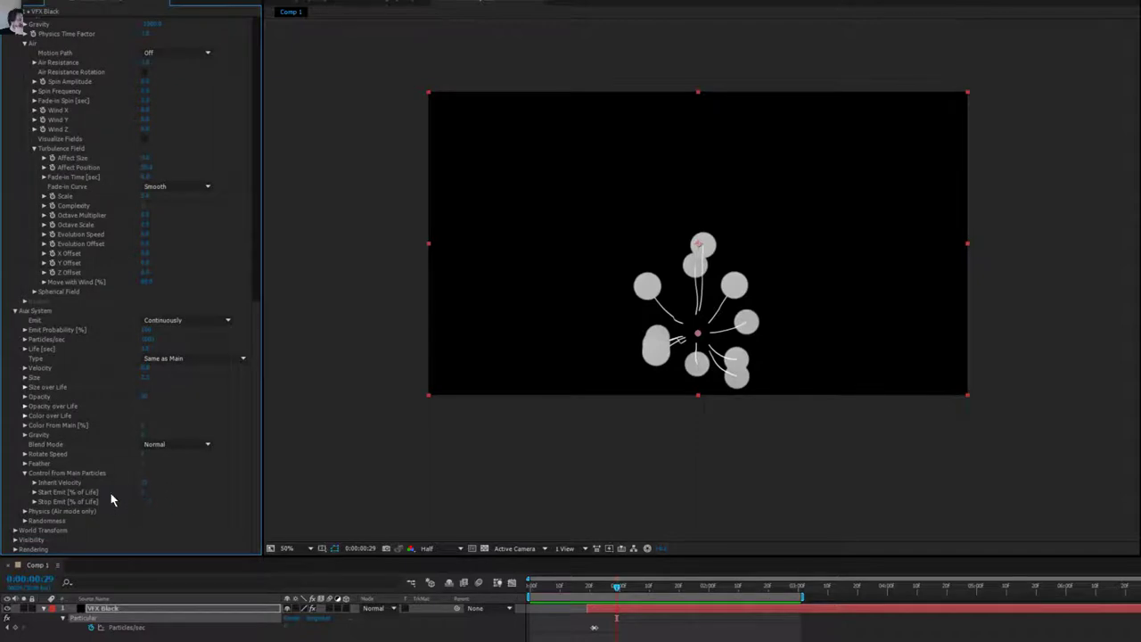
click(145, 492)
key(Return)
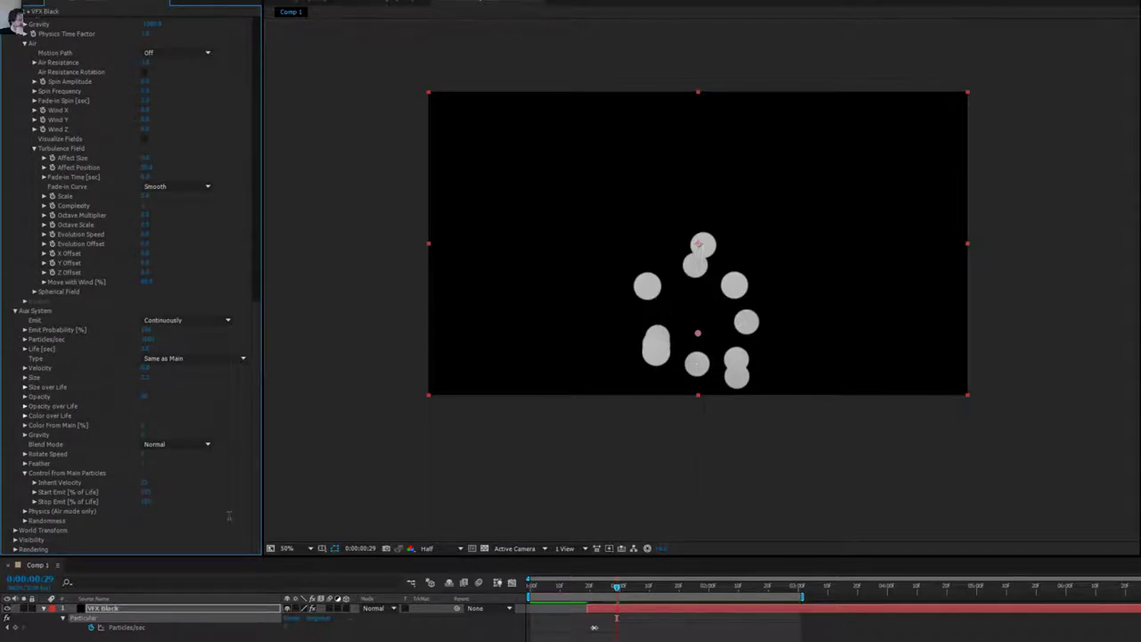
key(space)
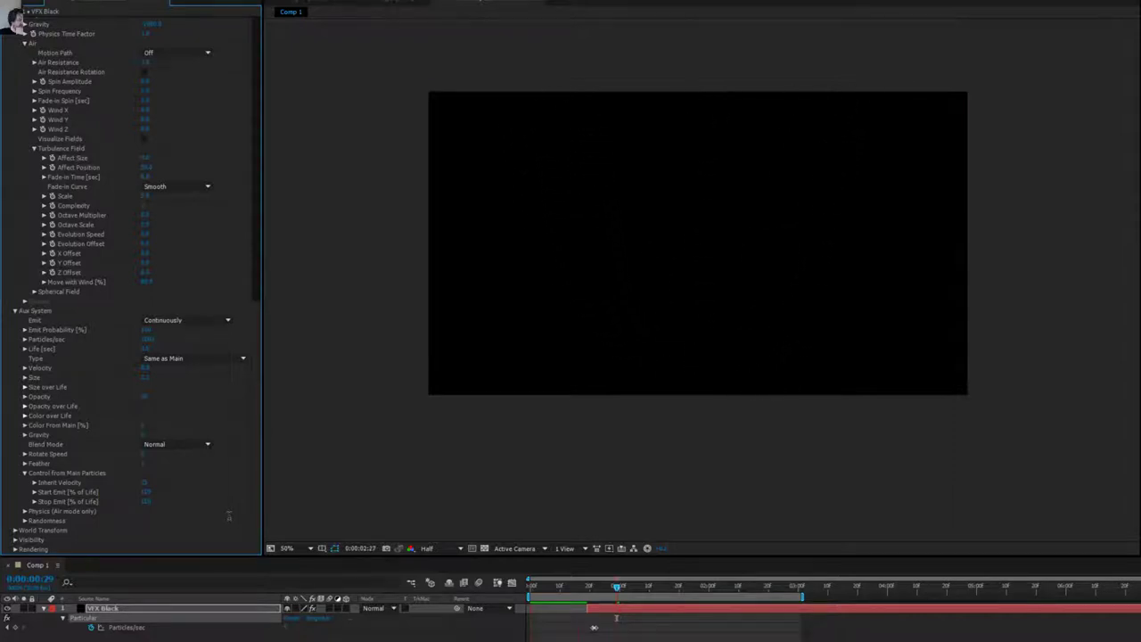
key(space)
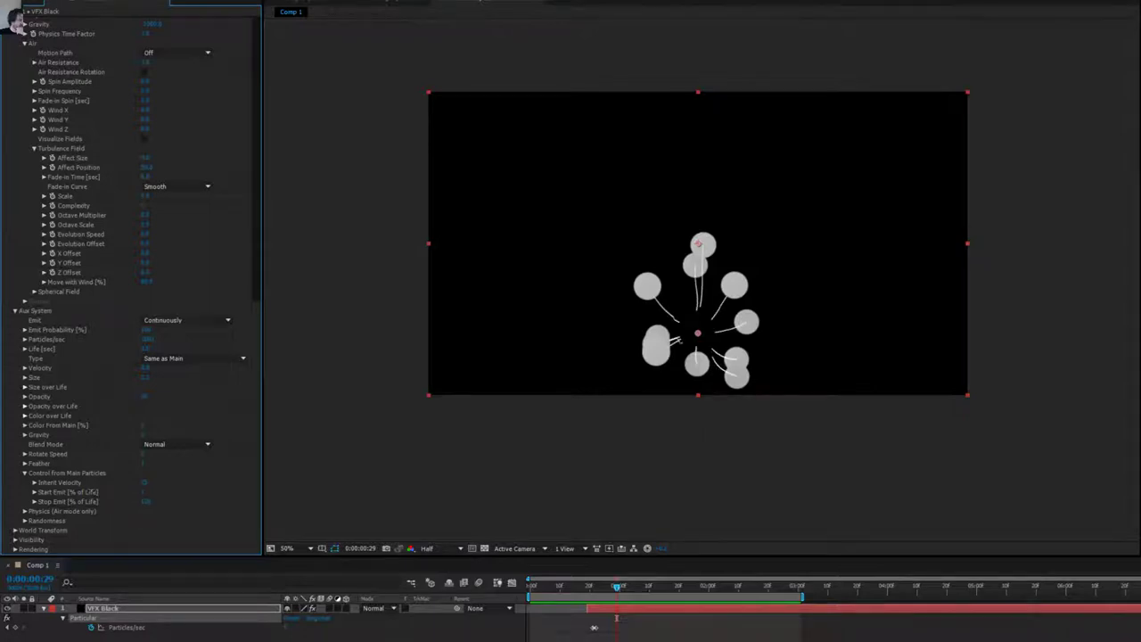
drag(532, 590, 700, 603)
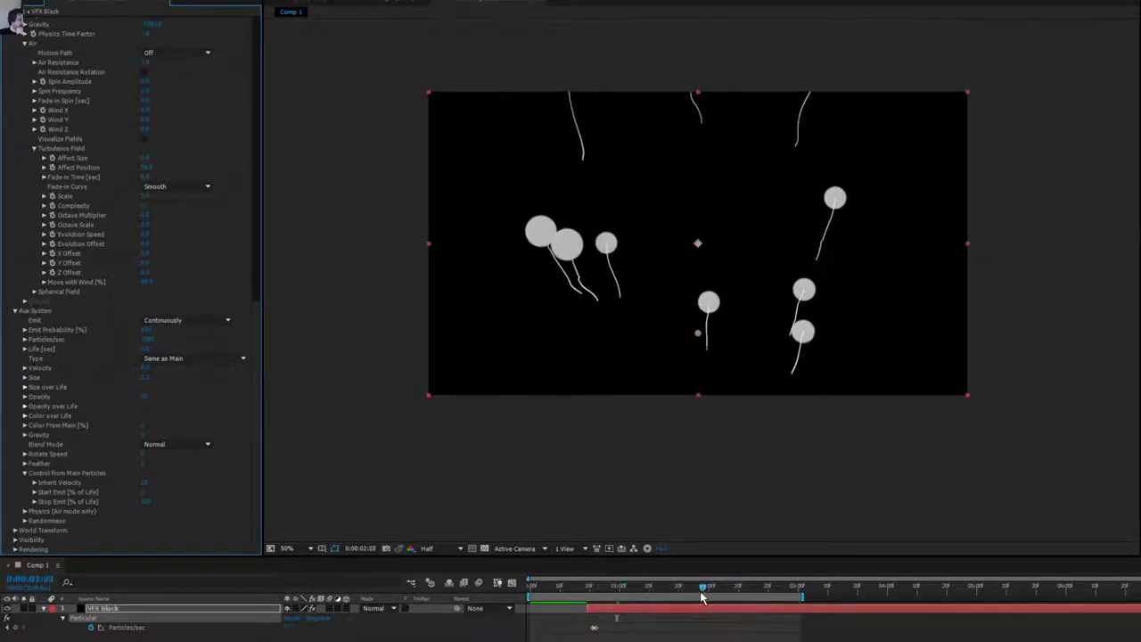
key(period)
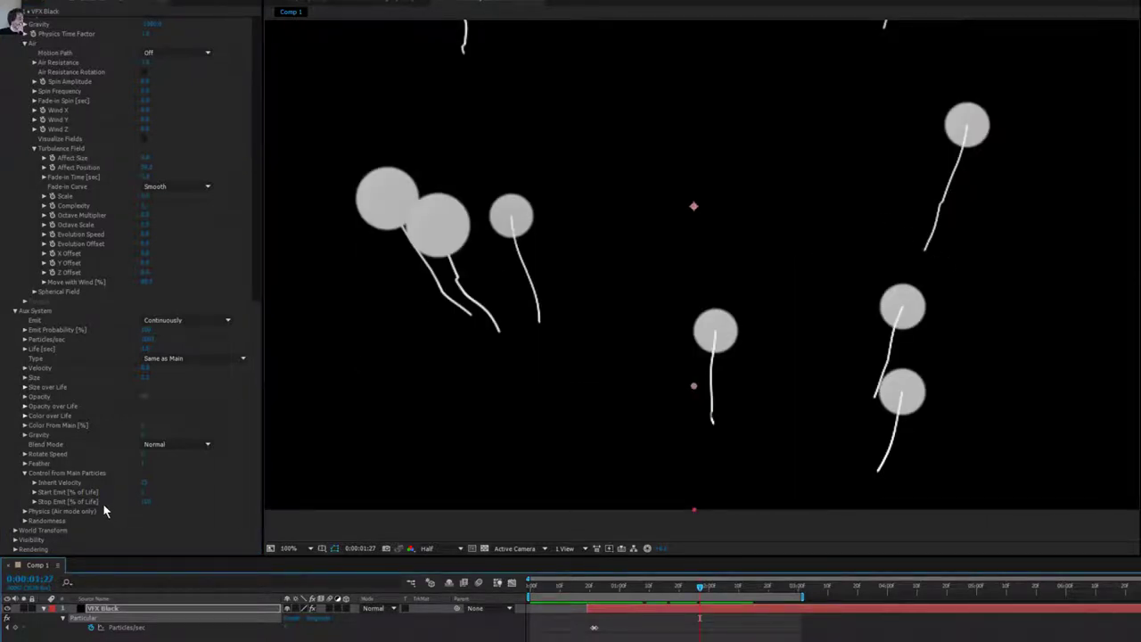
Try the emitter's Position Subframe at 10x Linear and Exact (slow) to smooth the kinks in the strings.
scroll(102, 503, up, 10)
scroll(105, 486, up, 6)
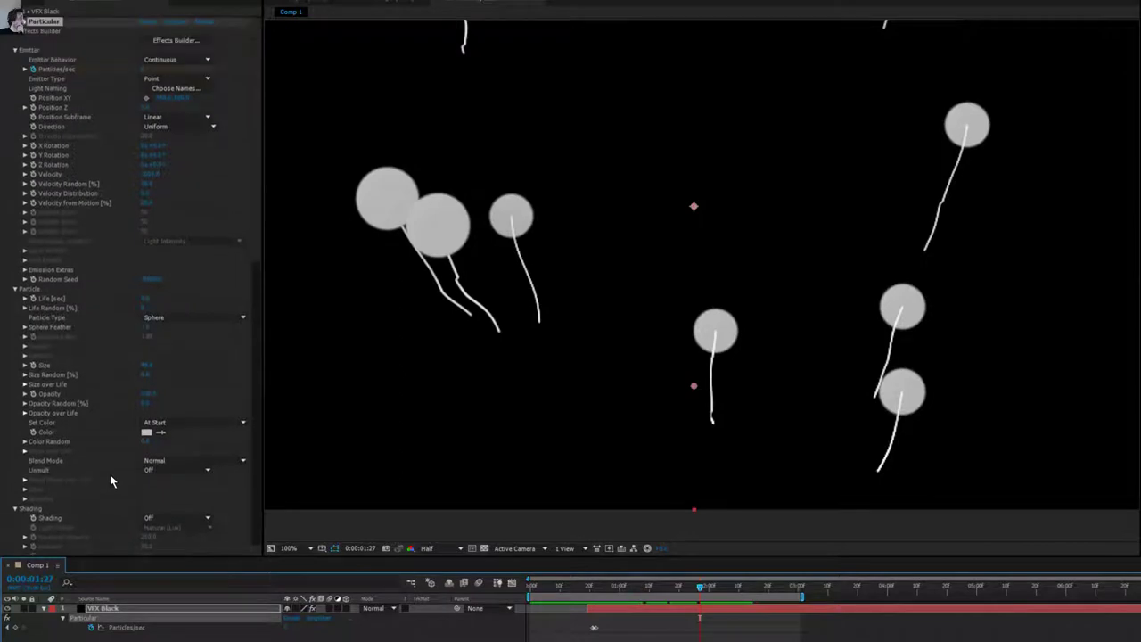
click(170, 116)
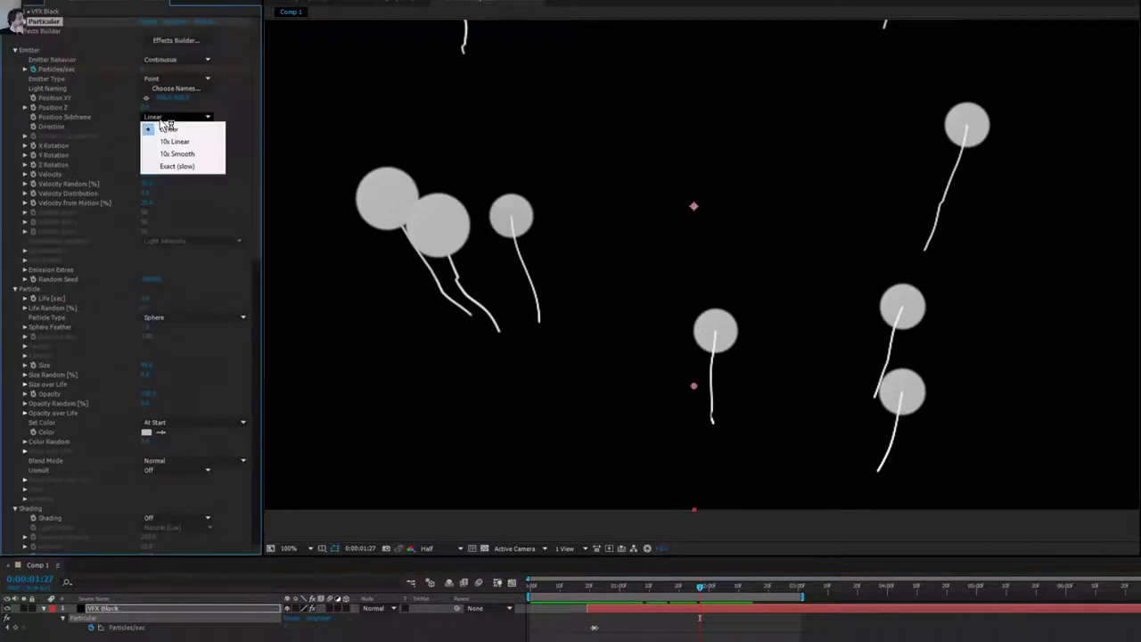
click(183, 140)
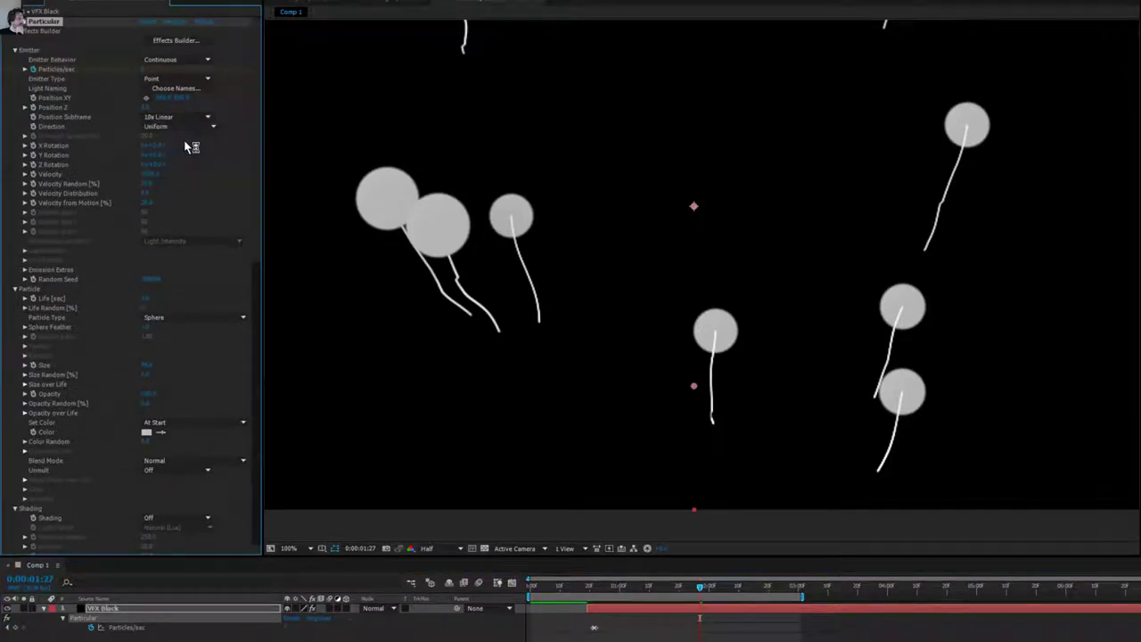
click(174, 121)
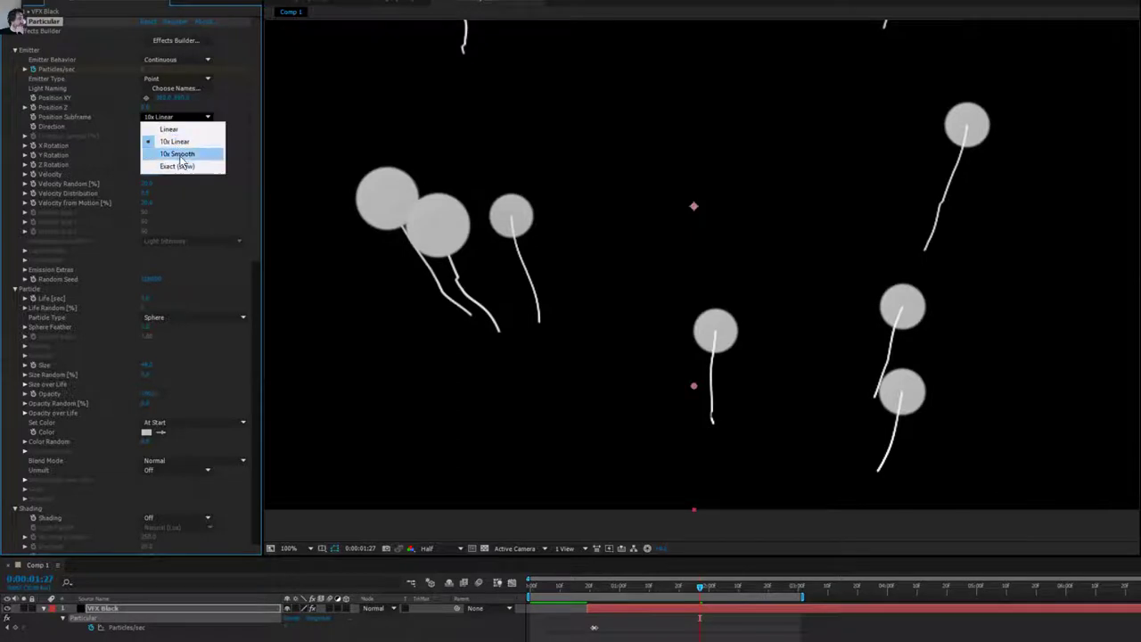
click(180, 167)
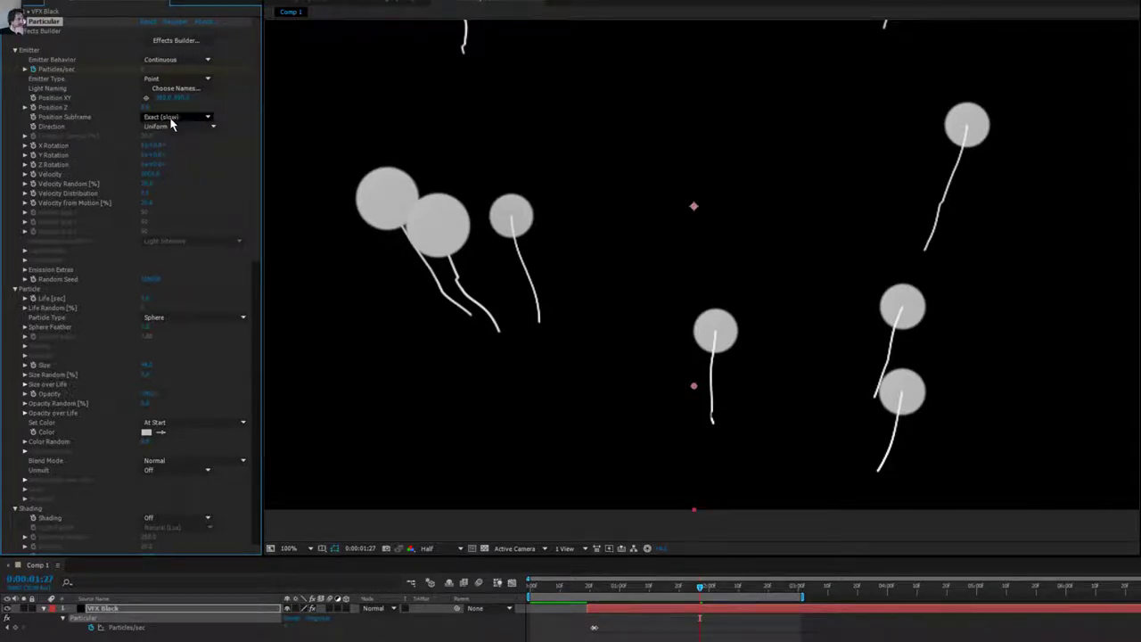
key(space)
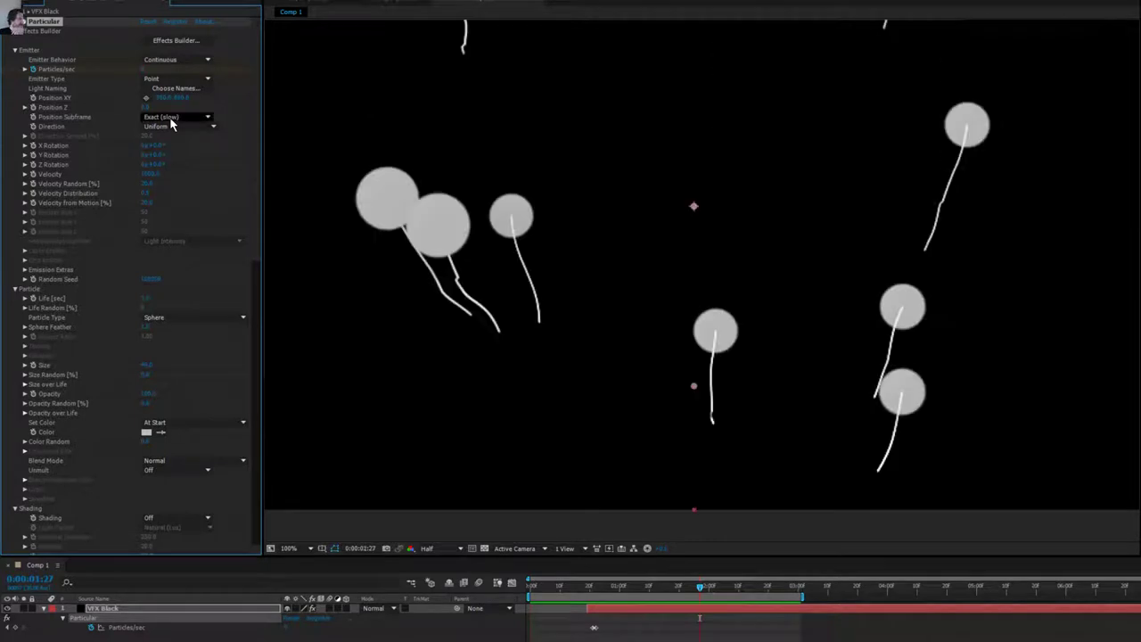
Compare 10x Linear with Linear for the emitter's Position Subframe and choose 10x Linear.
click(172, 124)
click(174, 144)
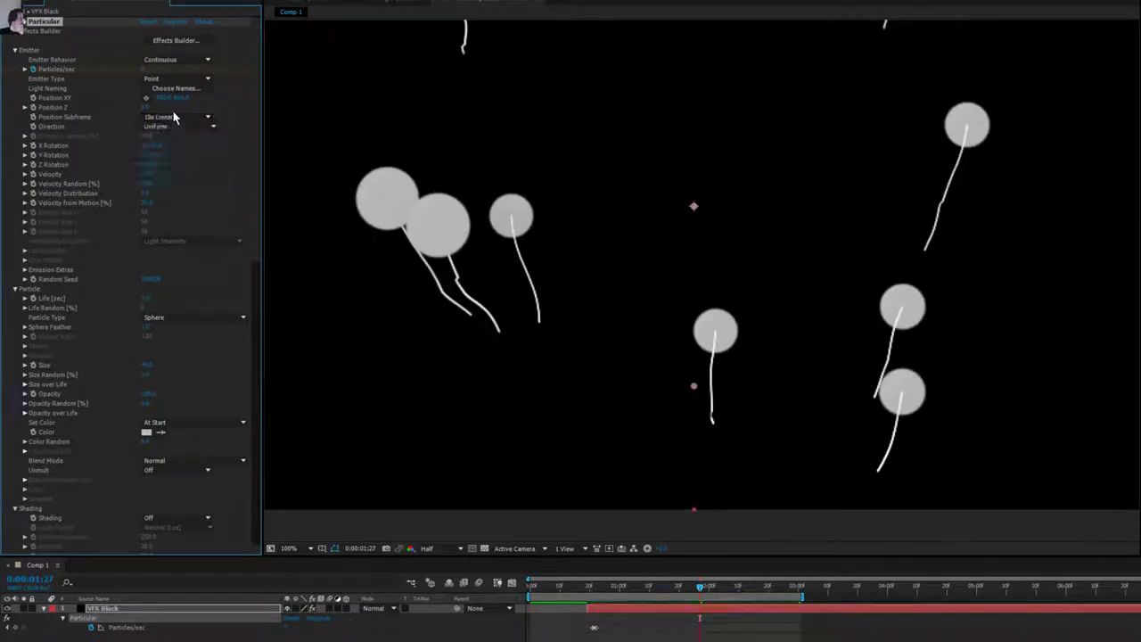
click(174, 116)
click(174, 130)
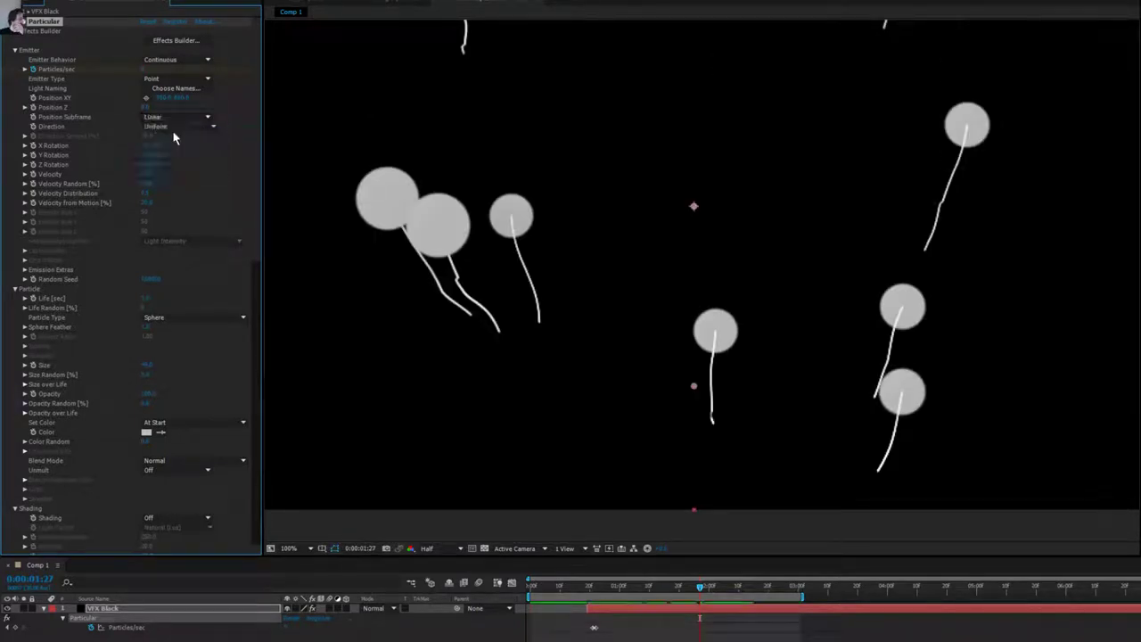
click(173, 117)
click(172, 139)
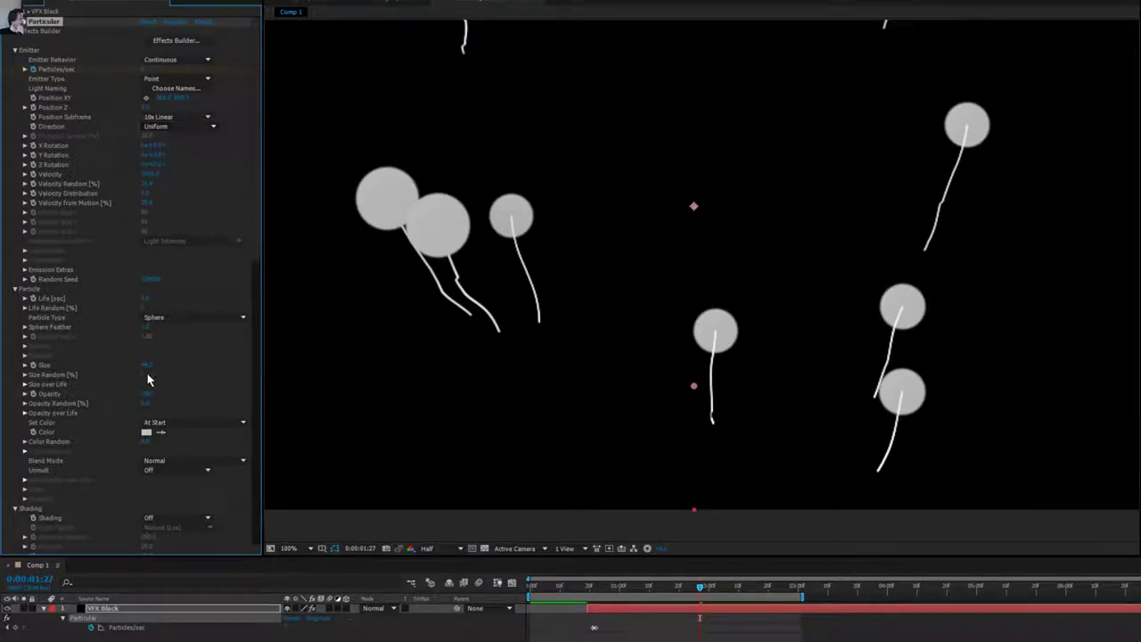
Examine the shape of the balloon strings at several zoom levels around 0:00:01:21 and at 0:00:01:09.
scroll(128, 376, down, 2)
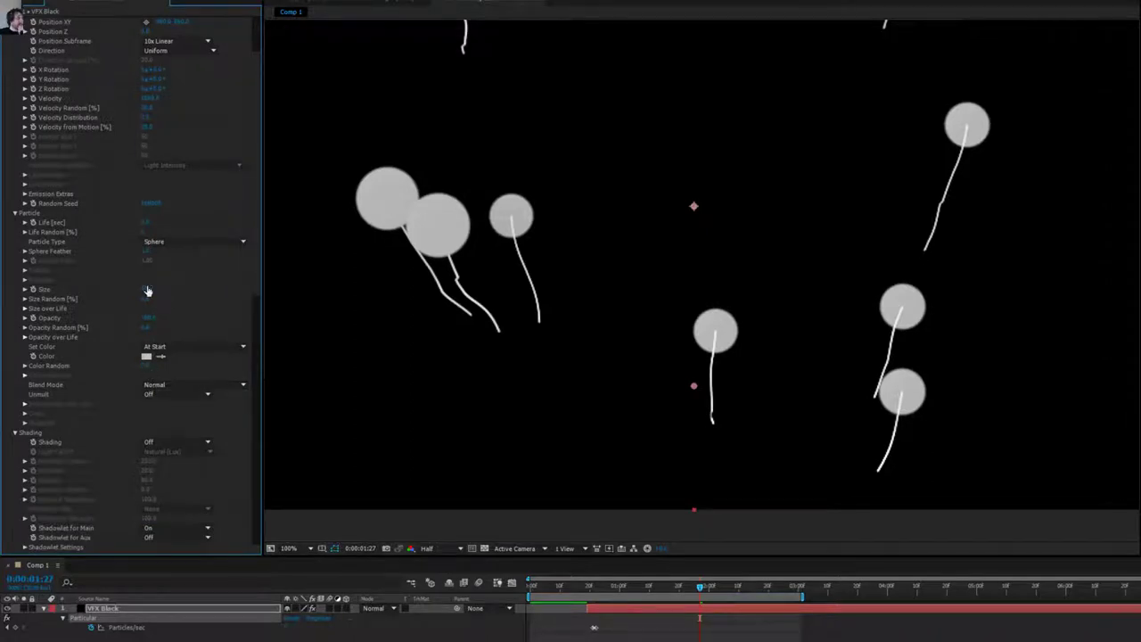
scroll(508, 296, down, 1)
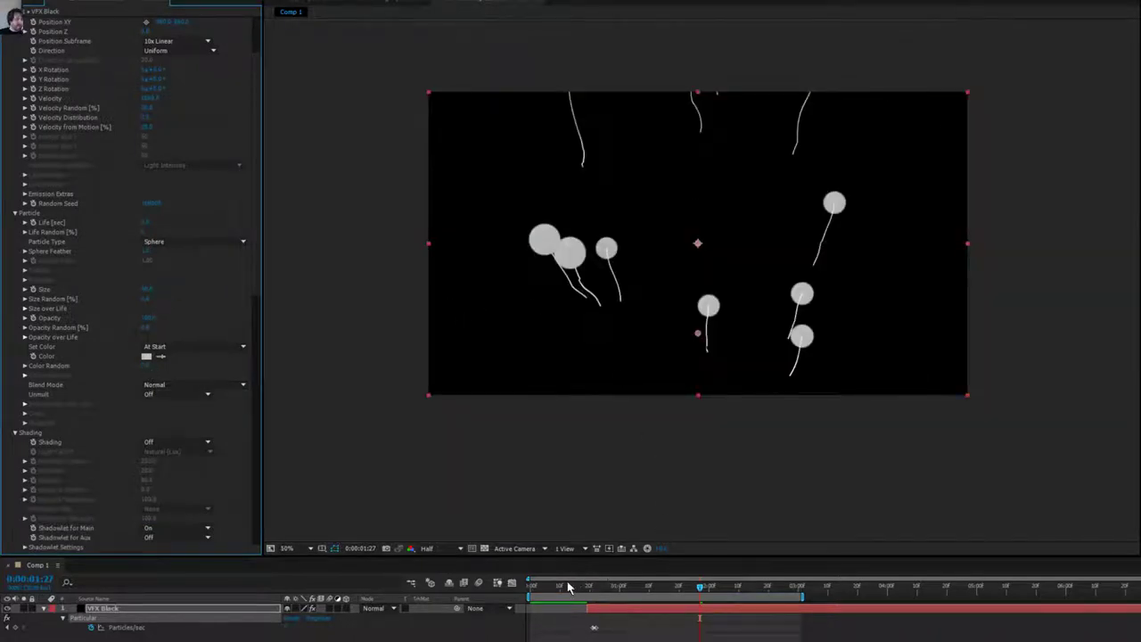
drag(566, 581, 681, 607)
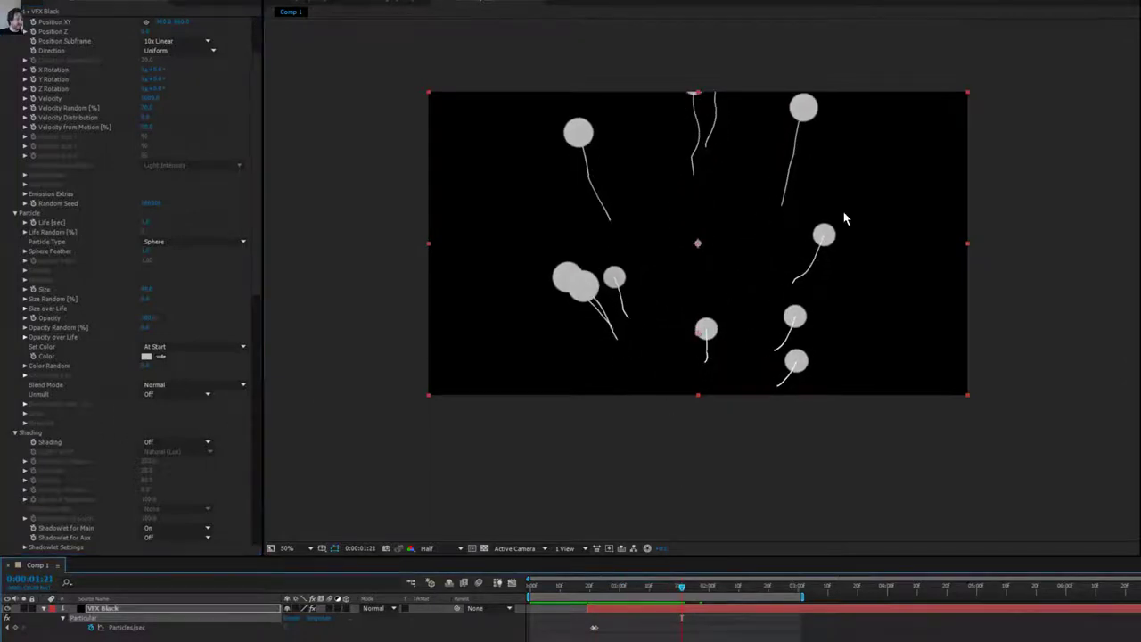
key(period)
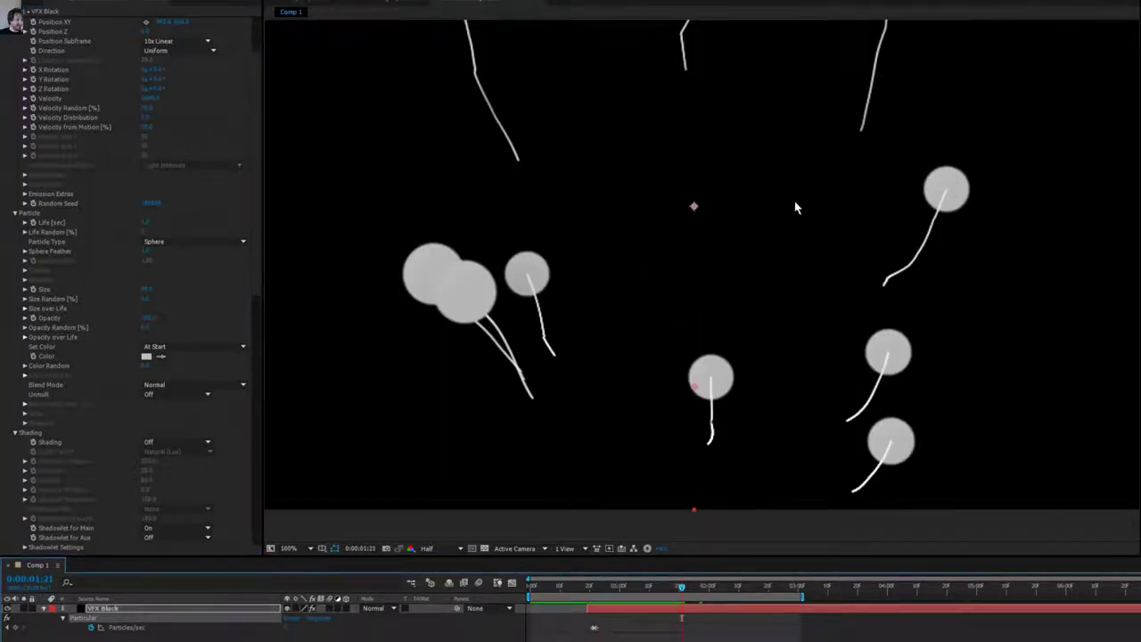
key(period)
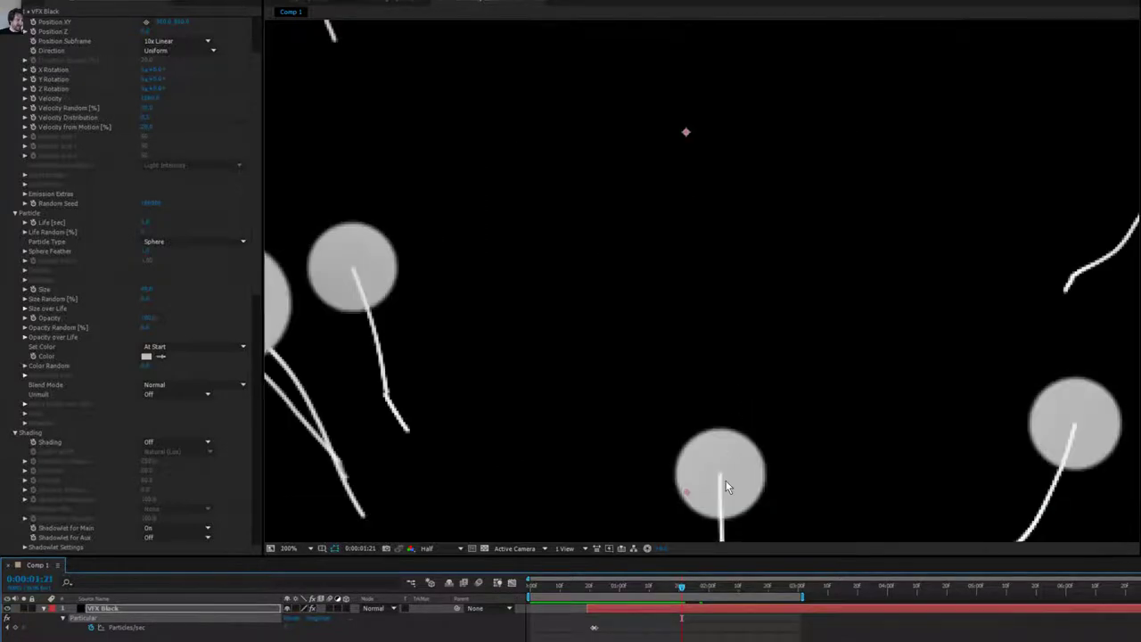
key(comma)
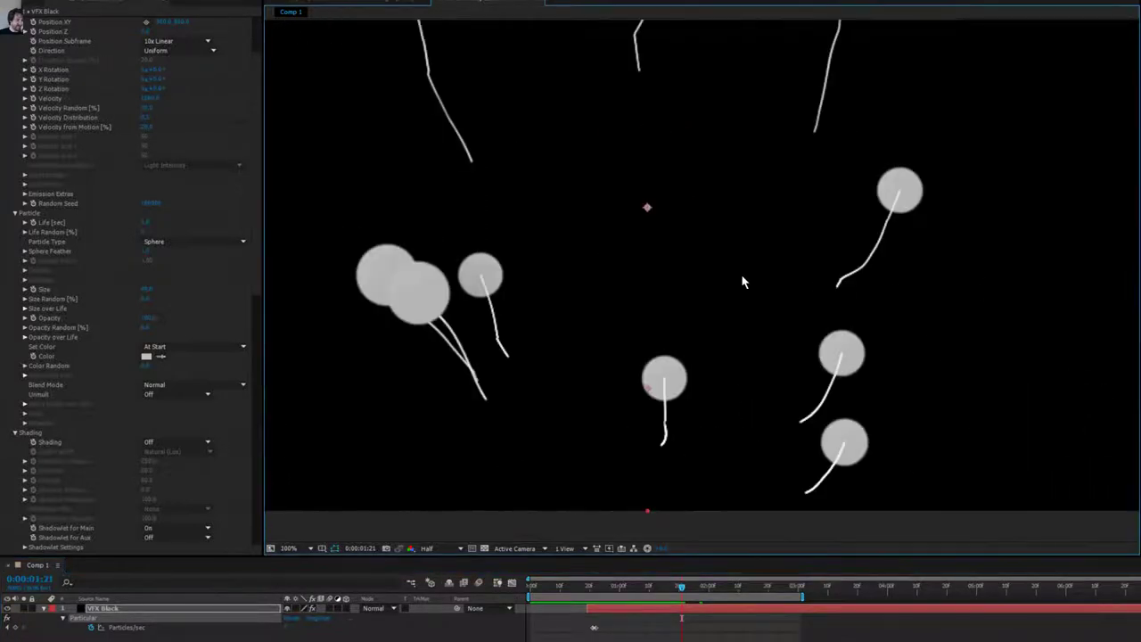
drag(557, 296, 612, 352)
drag(508, 168, 486, 250)
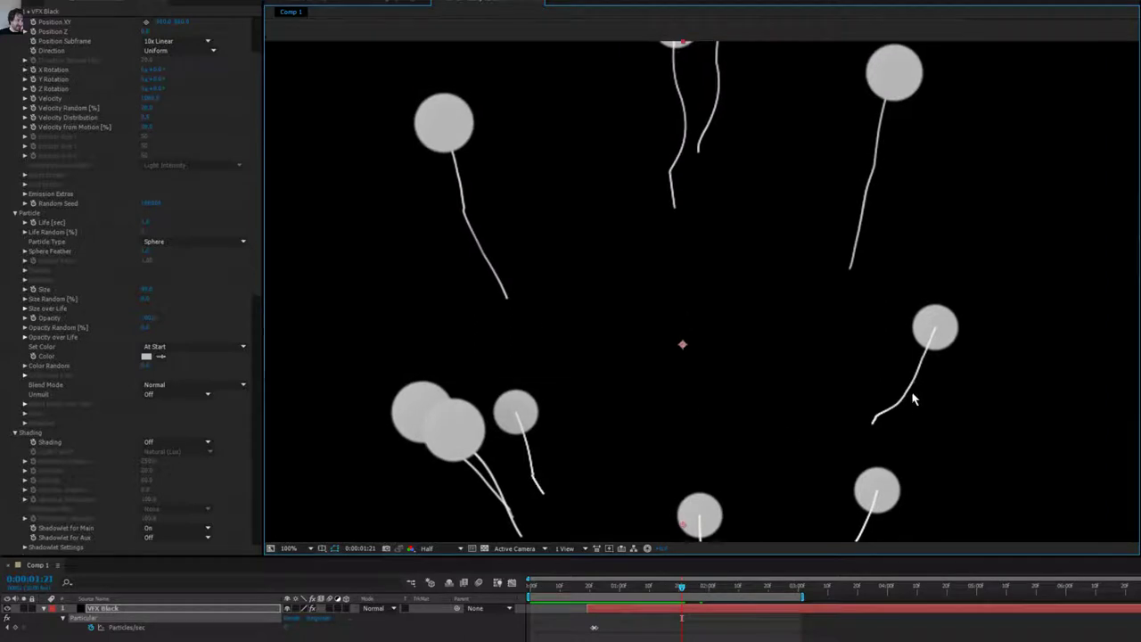
drag(908, 206, 901, 226)
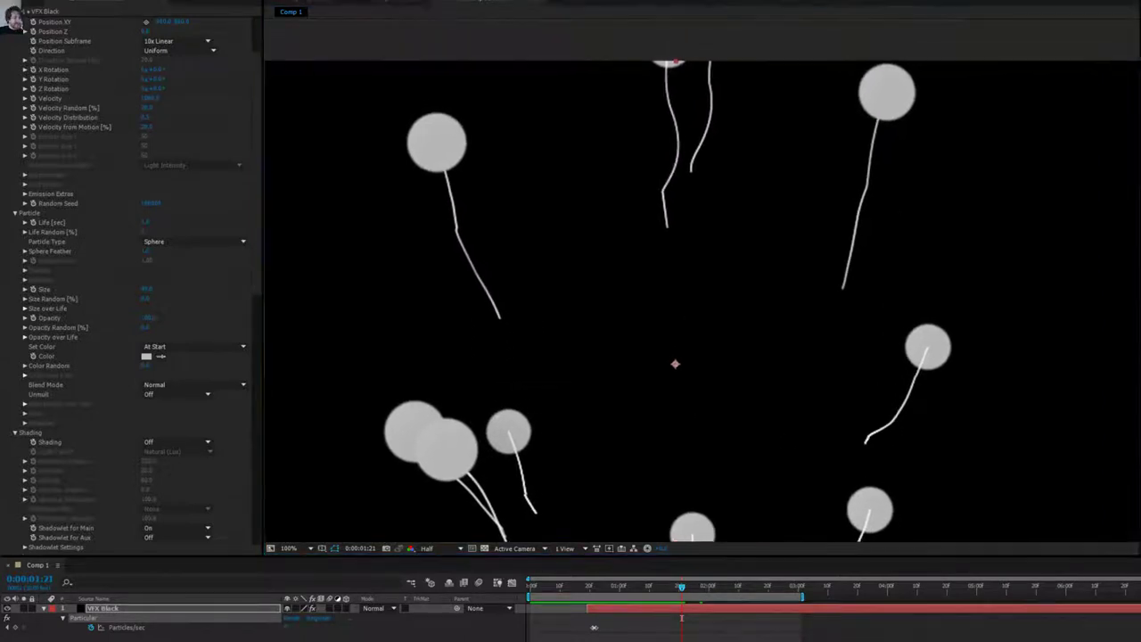
drag(683, 592, 644, 591)
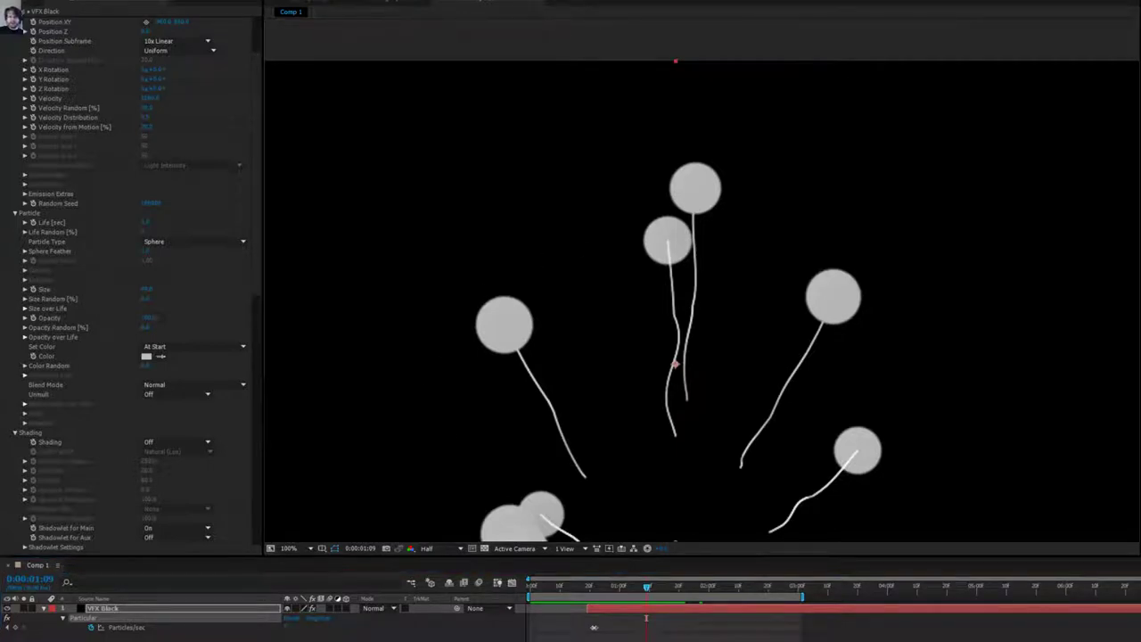
Switch to the browser, look through the Party City balloon categories for real string references, and return to After Effects.
key(alt+Tab)
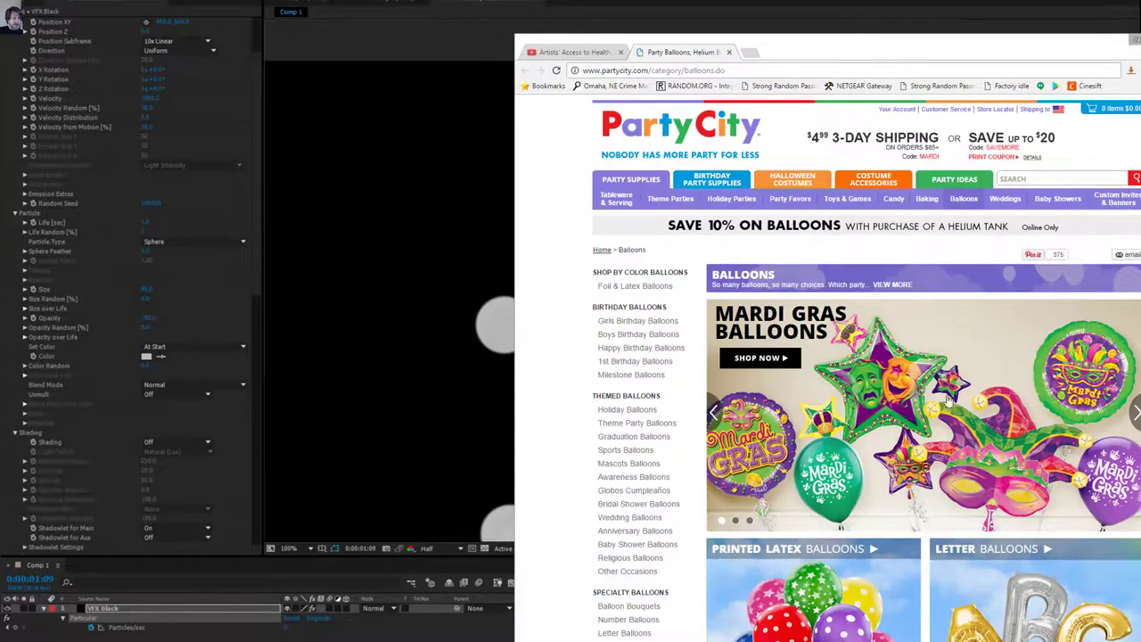
scroll(946, 401, down, 2)
scroll(758, 516, down, 1)
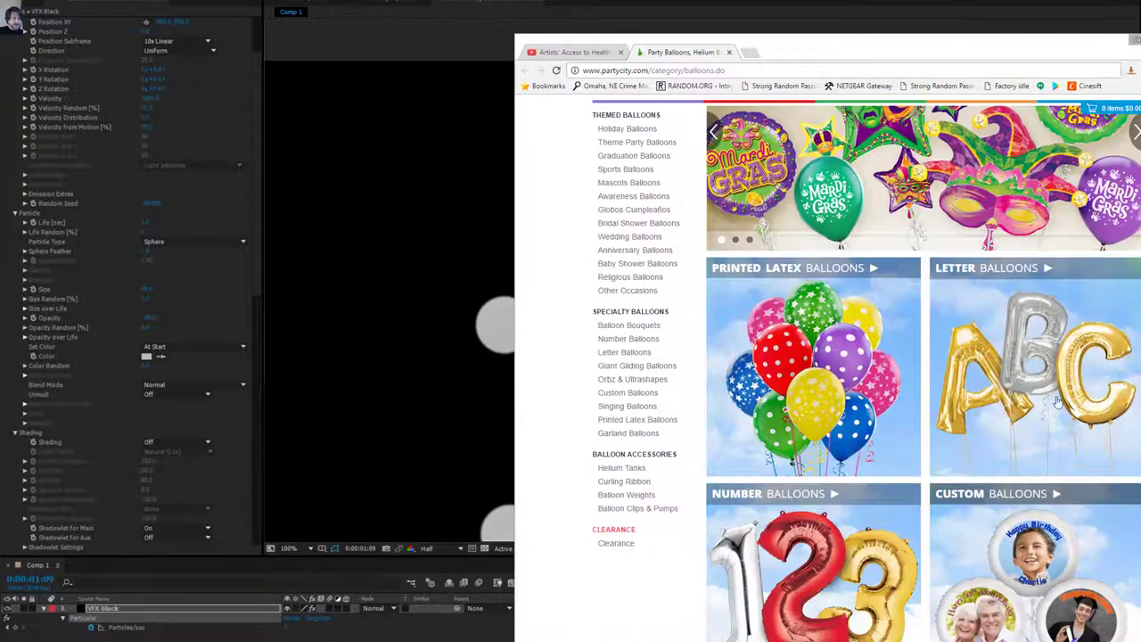
scroll(828, 628, down, 1)
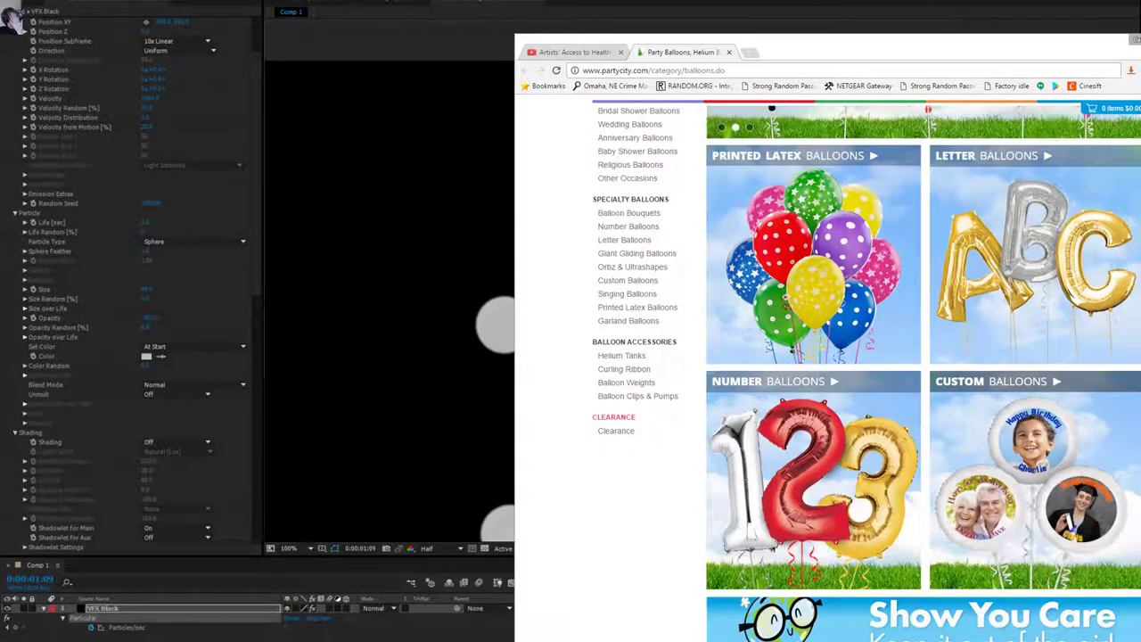
key(alt+Tab)
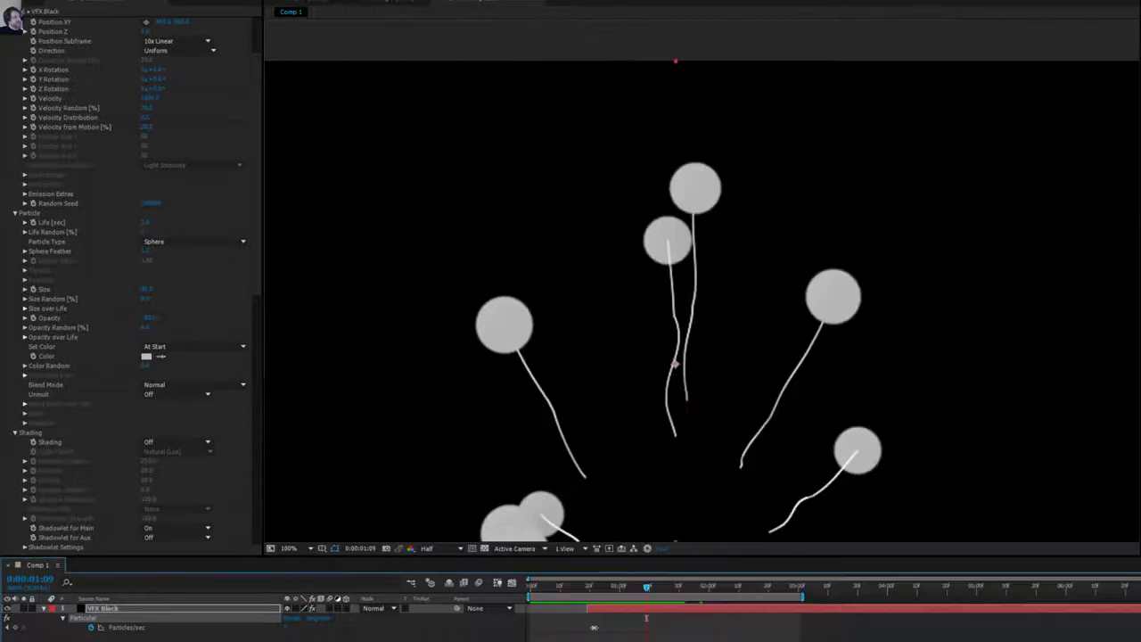
scroll(137, 314, up, 2)
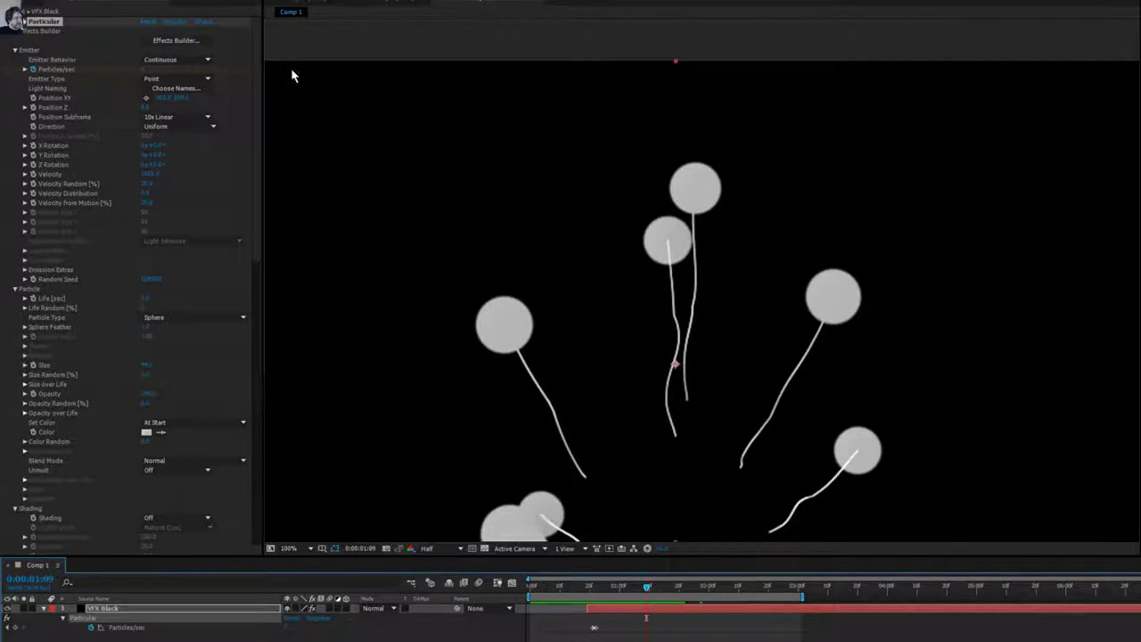
Create a new composition 500 px wide and 500 px high.
key(ctrl+n)
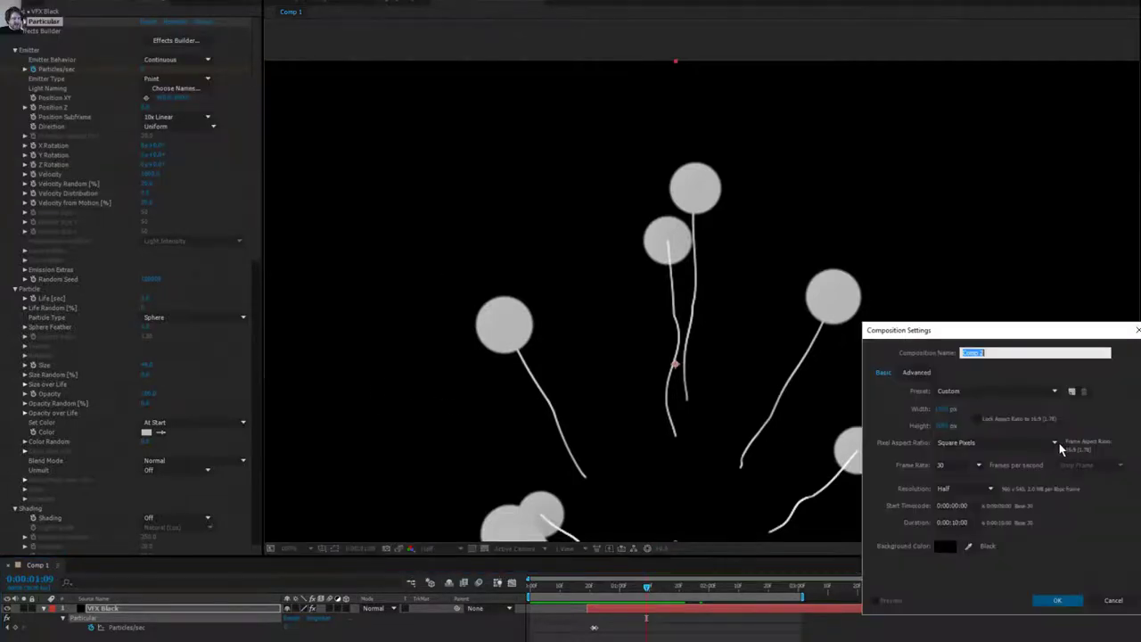
click(937, 409)
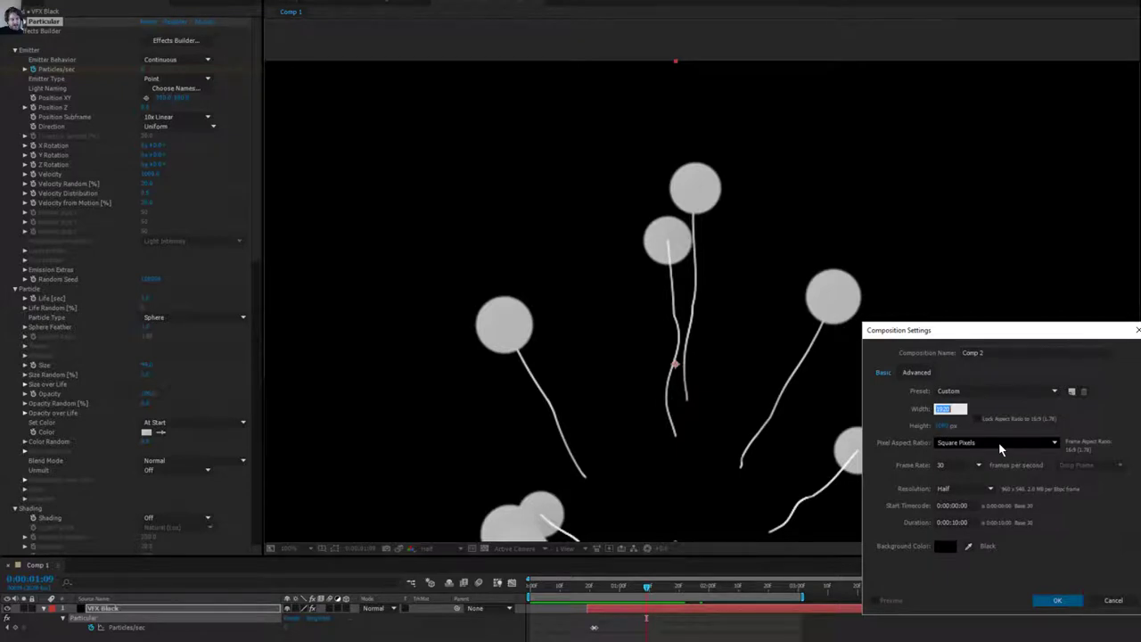
text(500)
key(Tab)
text(500)
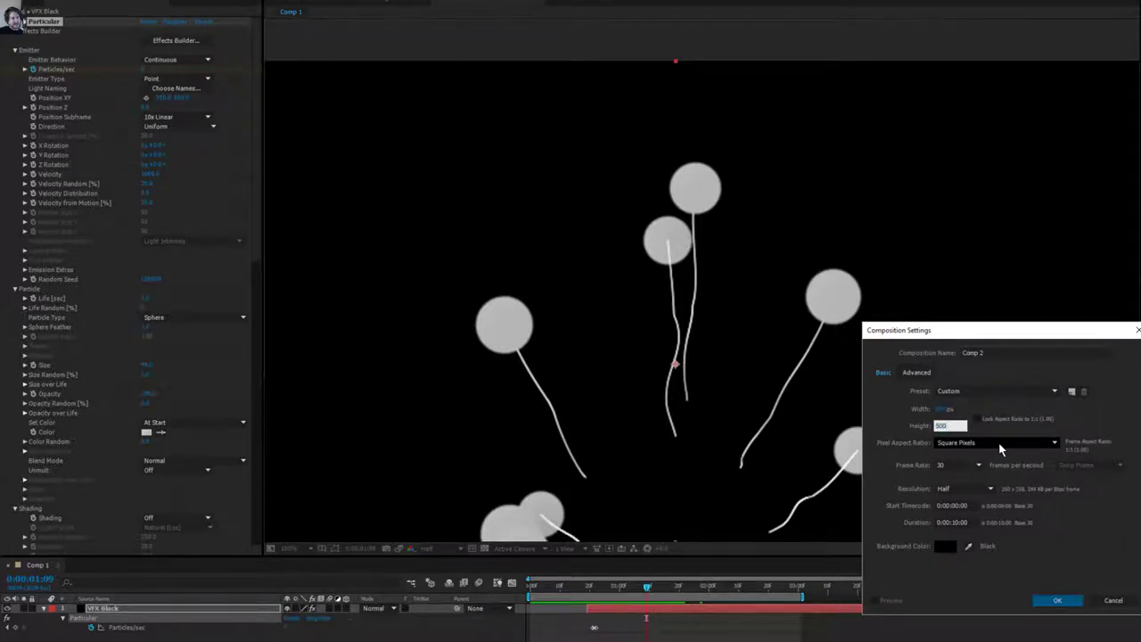
key(Return)
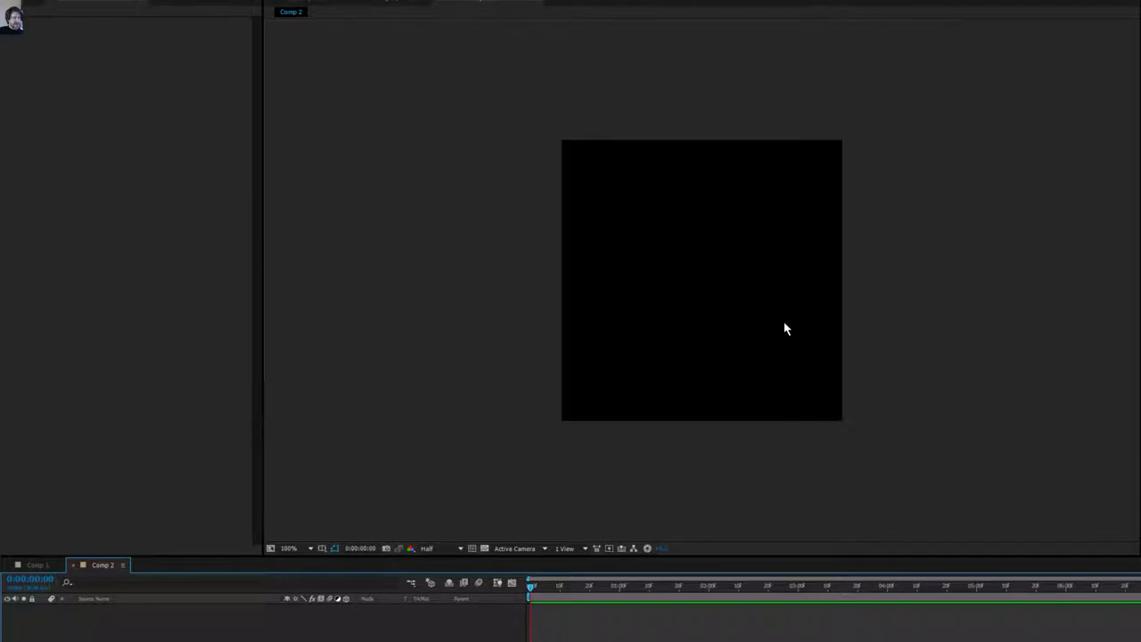
Add a text layer reading "A" near the middle of the new composition.
key(ctrl+t)
click(684, 321)
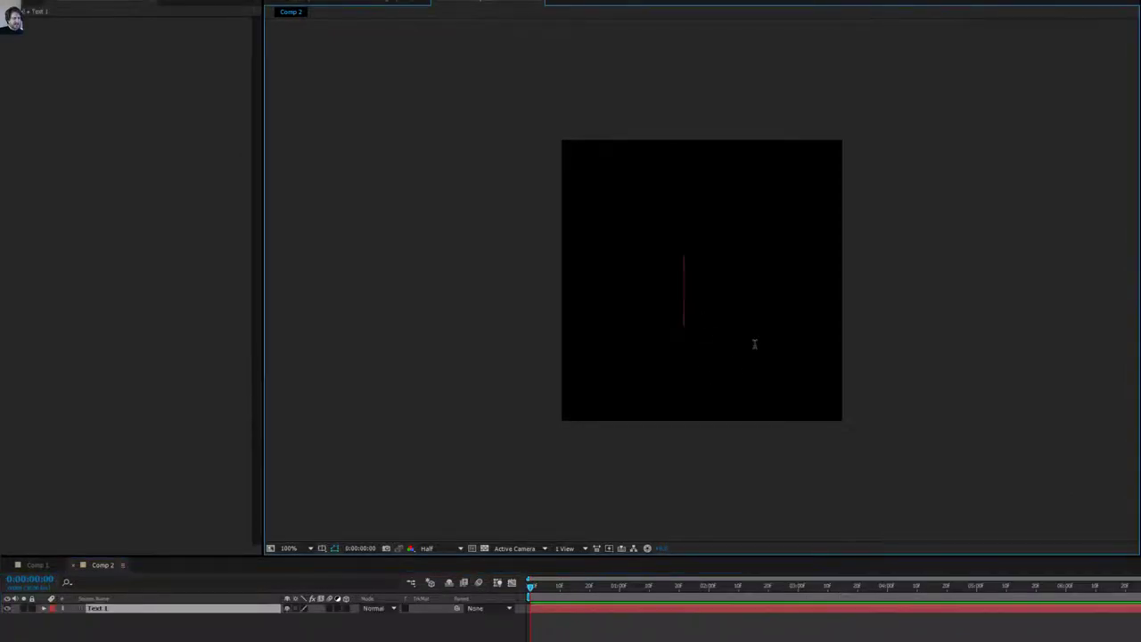
text(A)
key(KP_Enter)
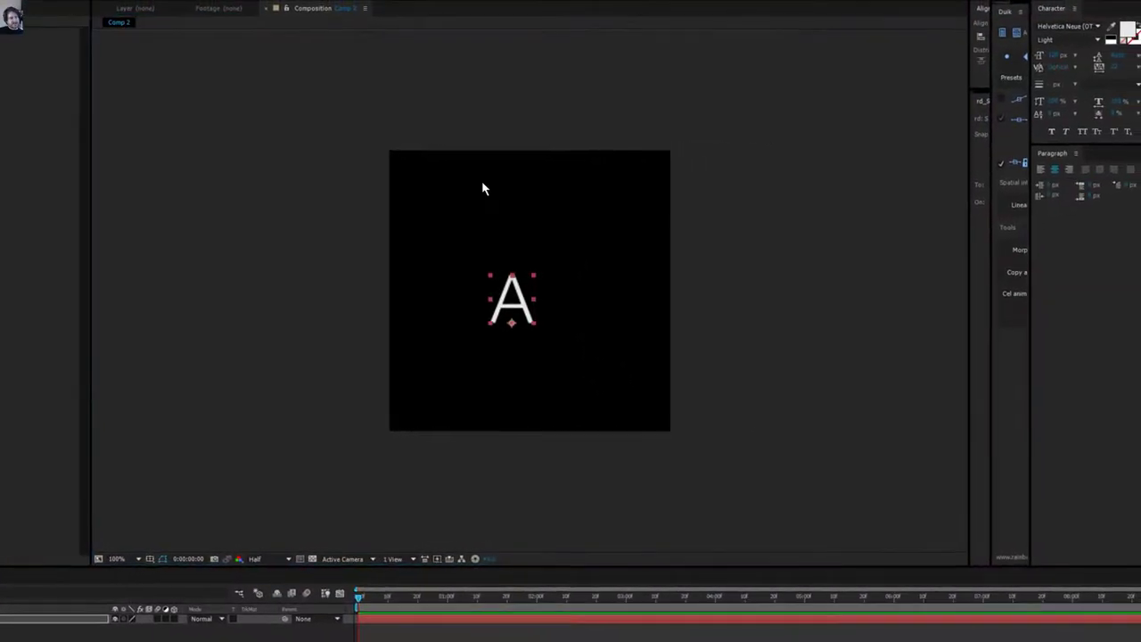
Set the letter A's font family to Rubberneck.
drag(963, 97, 874, 98)
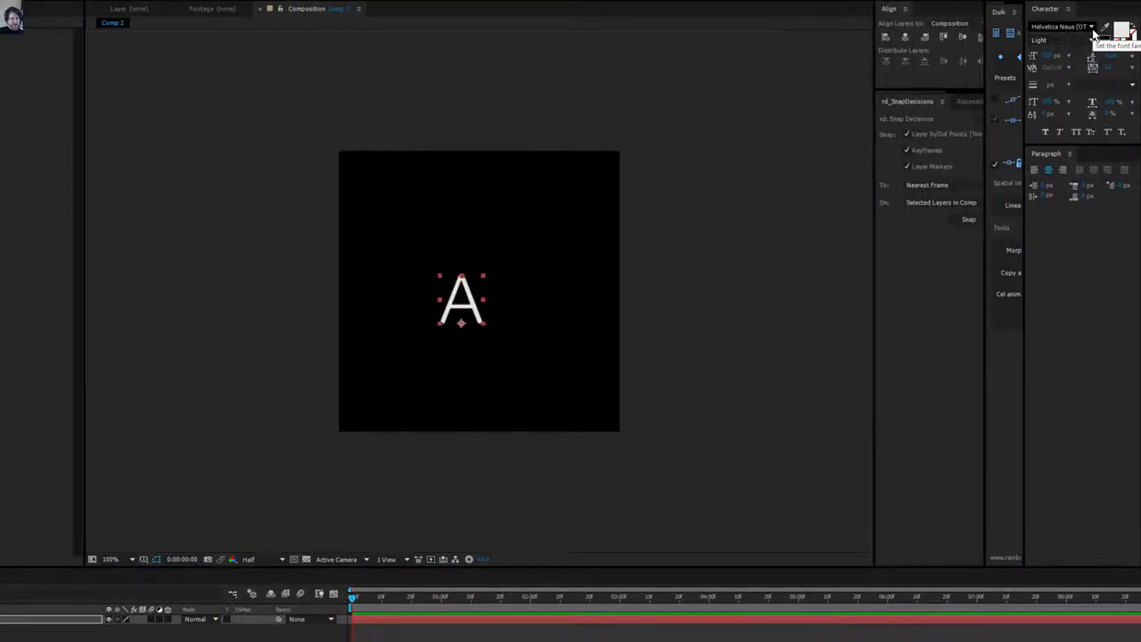
click(1084, 25)
text(B)
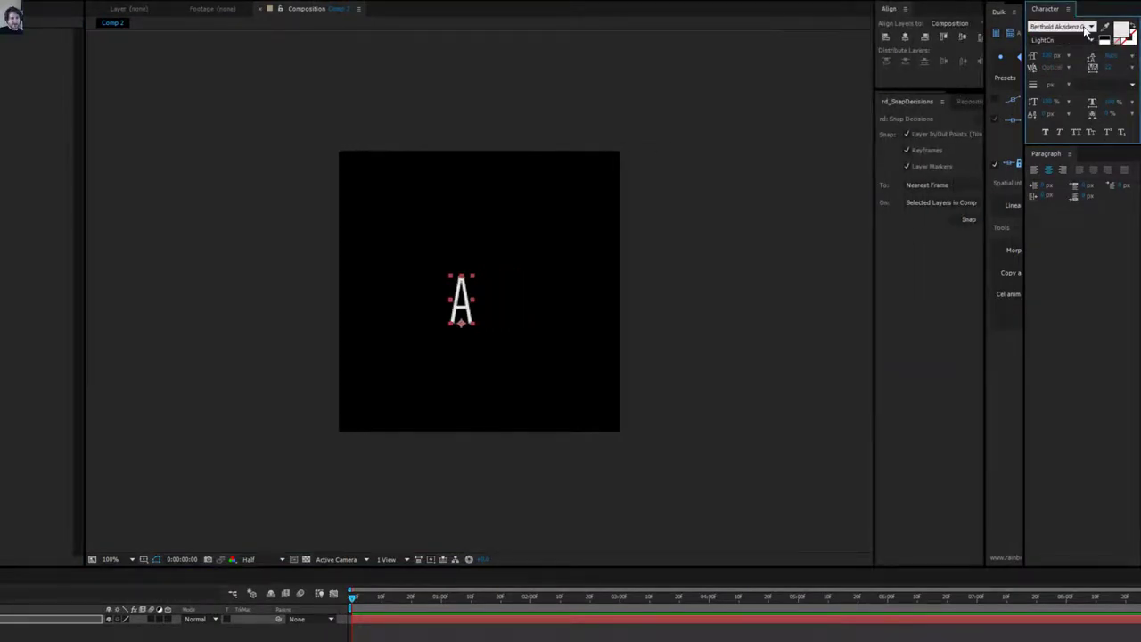
text(Rubberneck)
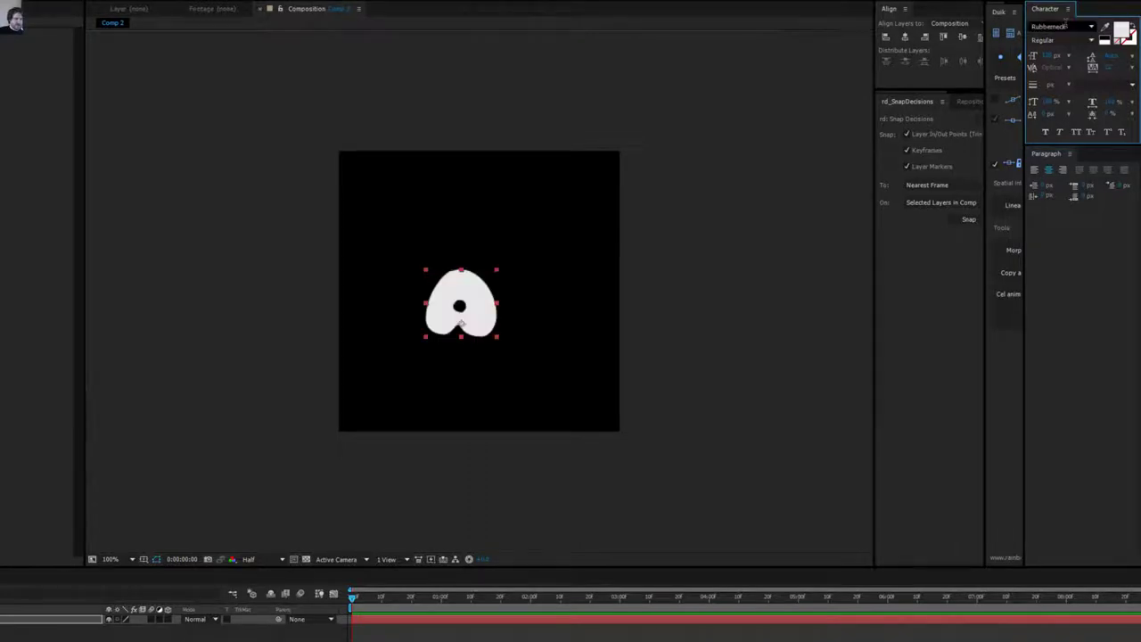
key(Return)
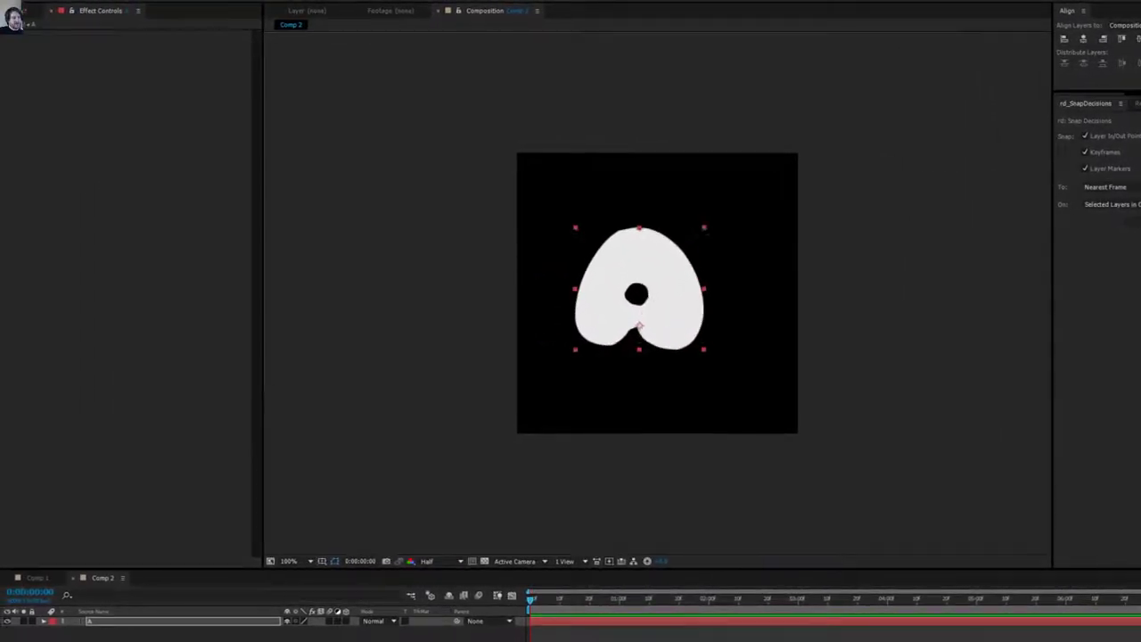
Enlarge the letter A to fill most of the square composition, centre it, and move the current time to 0:00:02:00.
drag(701, 285, 717, 303)
click(718, 307)
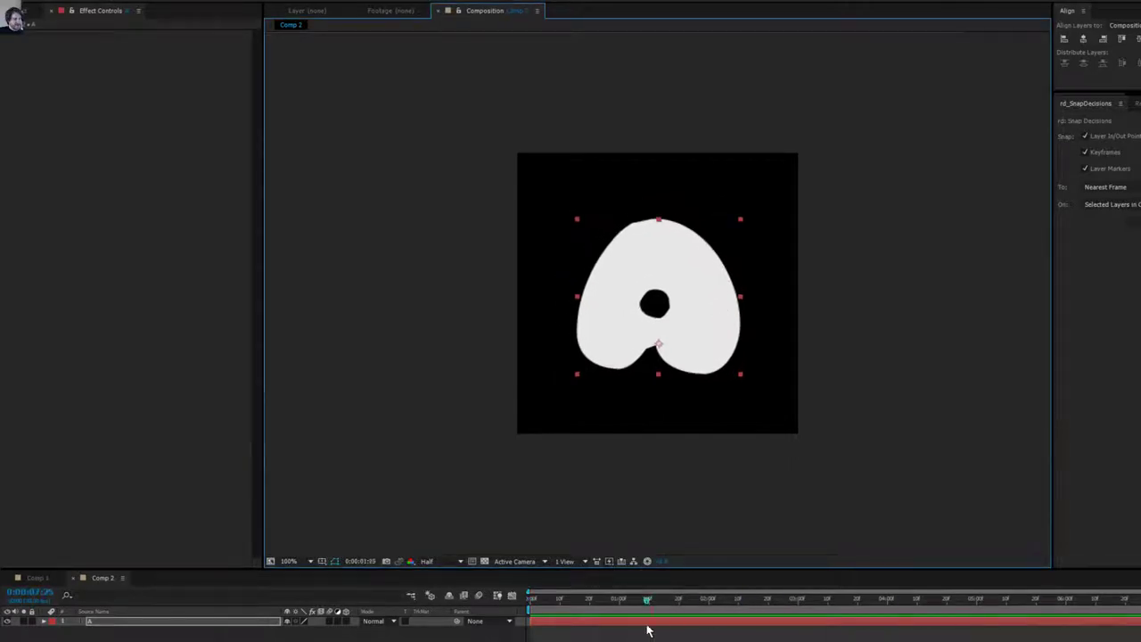
click(714, 624)
click(709, 622)
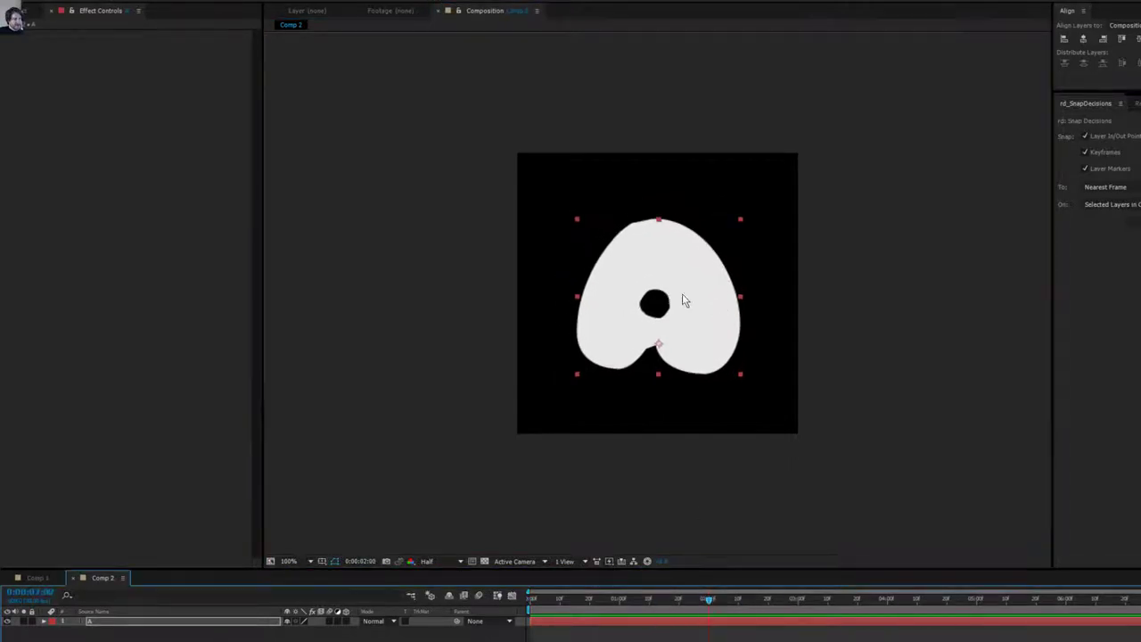
click(717, 277)
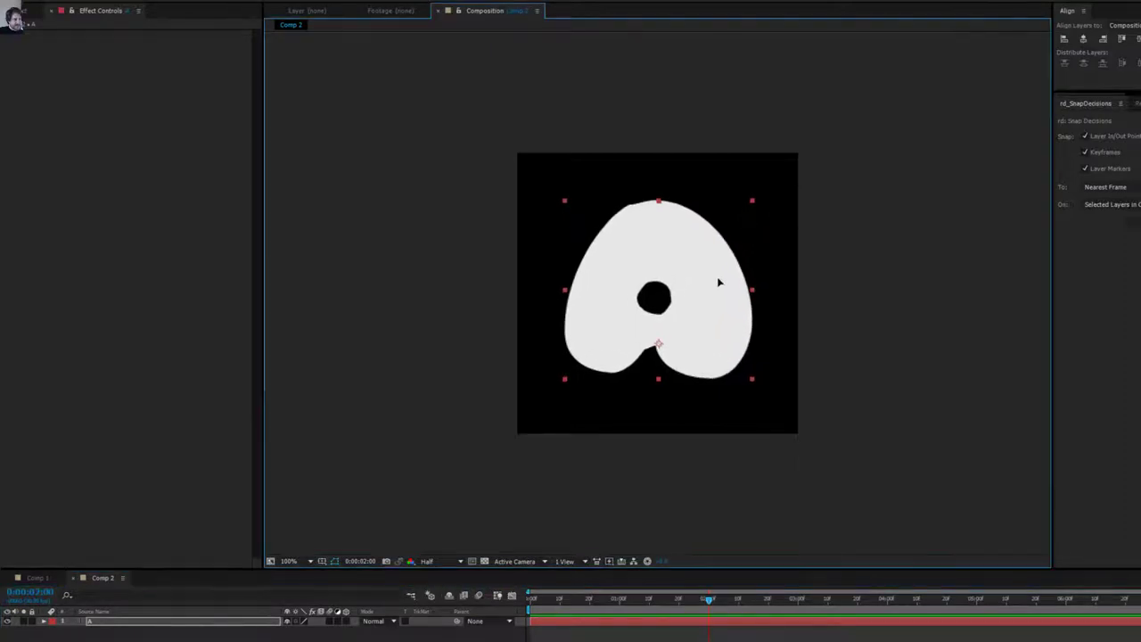
key(Tab)
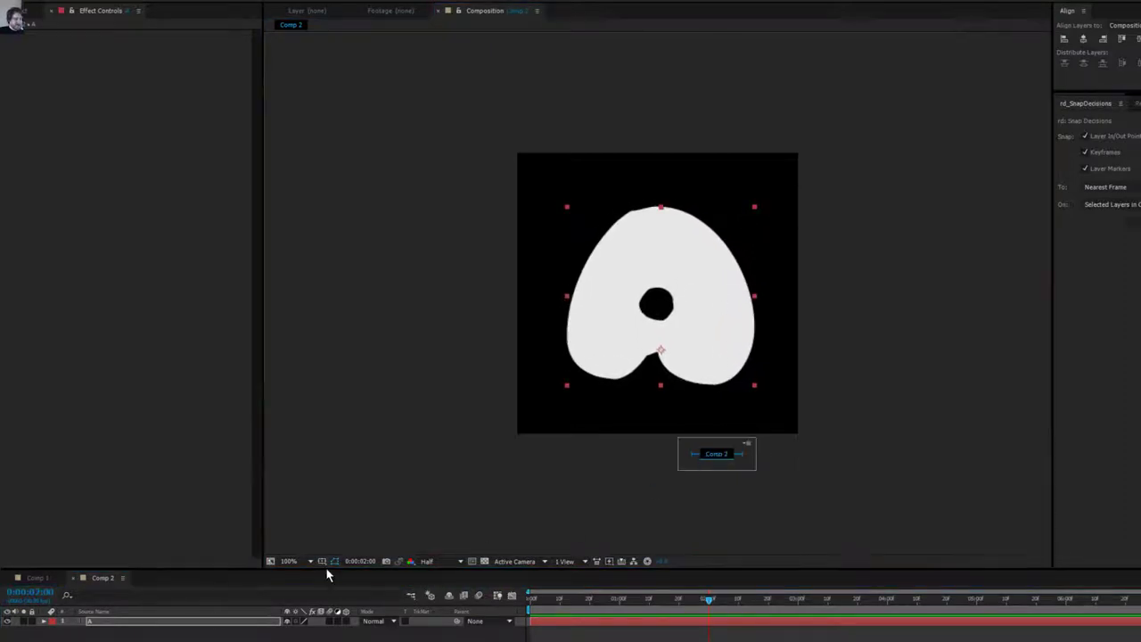
key(Escape)
Rename the square composition "Balloon Particles".
key(ctrl+k)
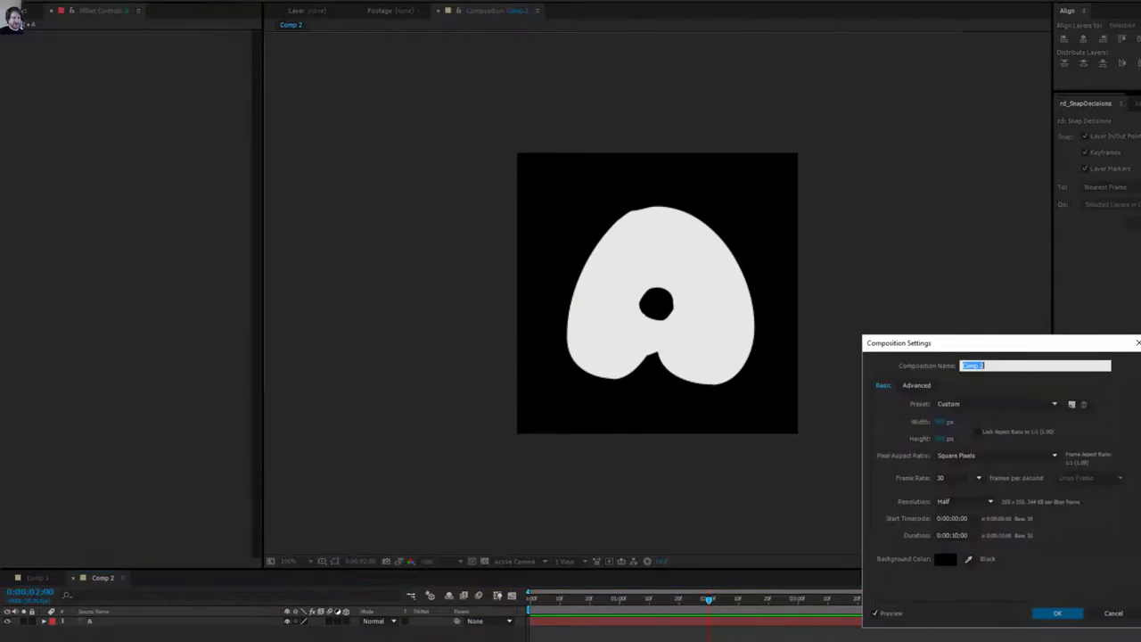
text(p)
text(alloon Particles)
key(Return)
Return to Comp 1 and add the Balloon Particles composition as a layer below VFX Black.
click(32, 577)
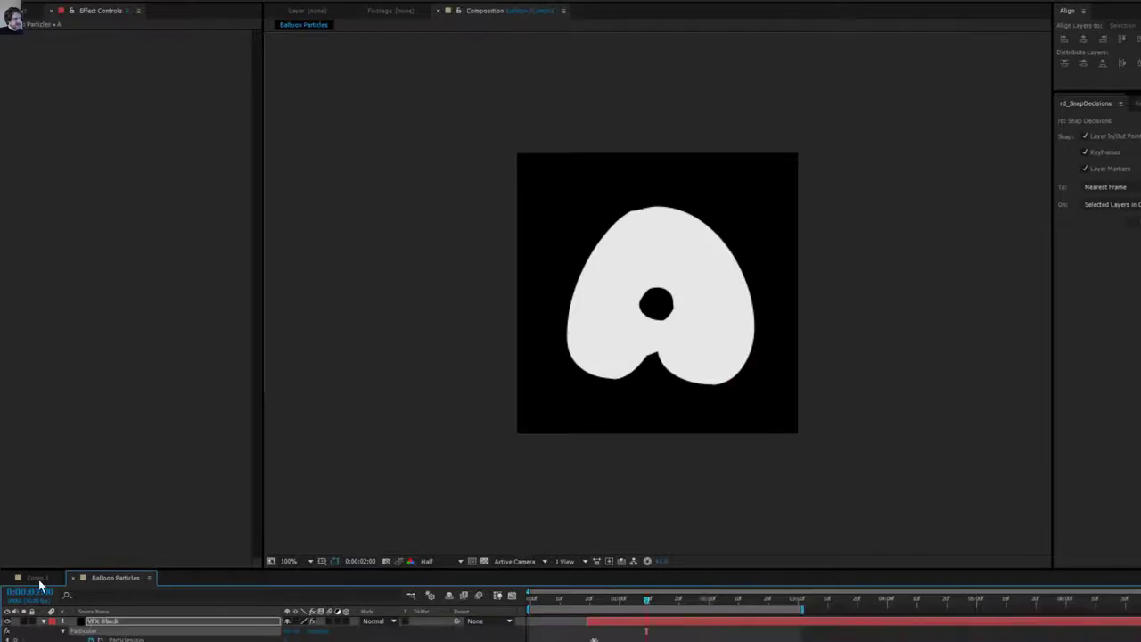
click(25, 11)
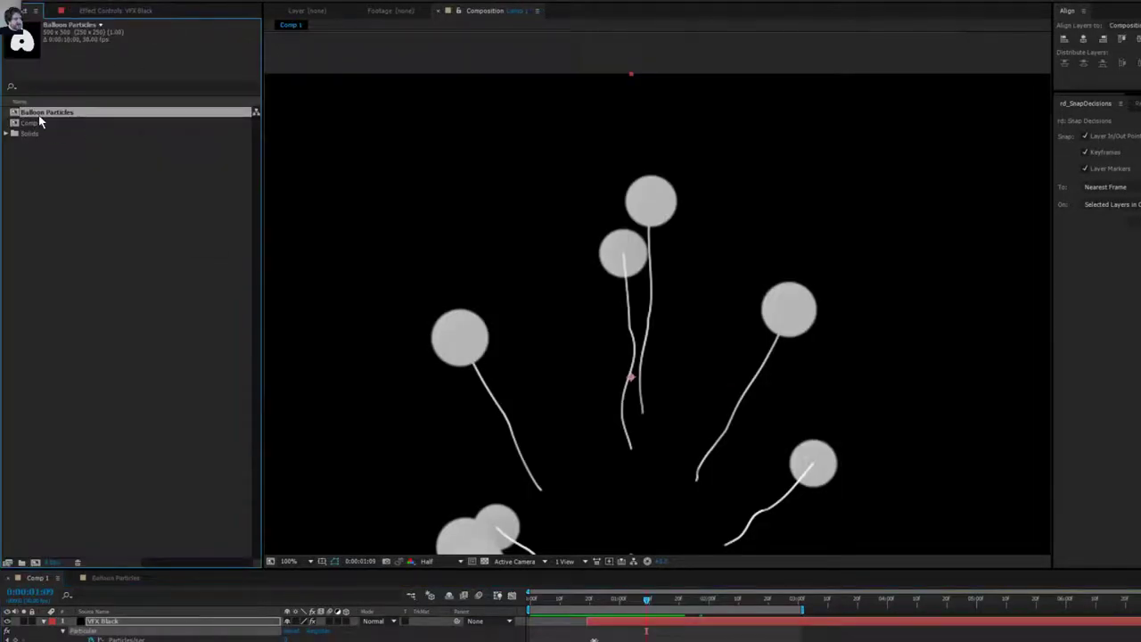
drag(39, 114, 92, 639)
scroll(645, 340, down, 1)
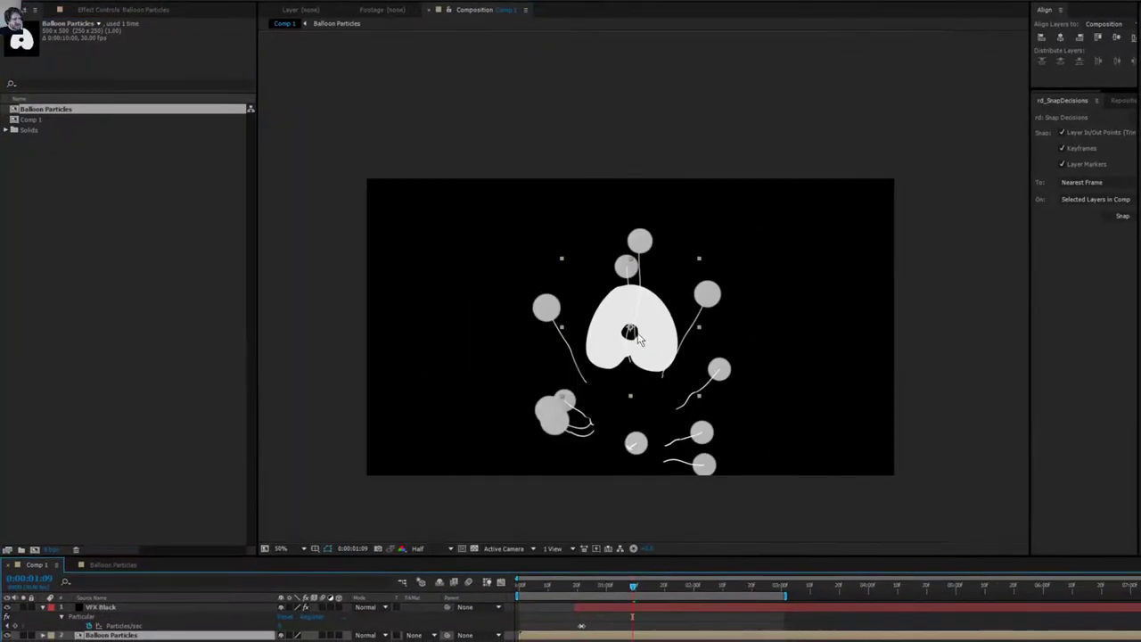
Move the Balloon Particles layer to the lower-right corner of Comp 1's frame, clear of the balloons.
drag(645, 341, 866, 445)
scroll(621, 398, up, 1)
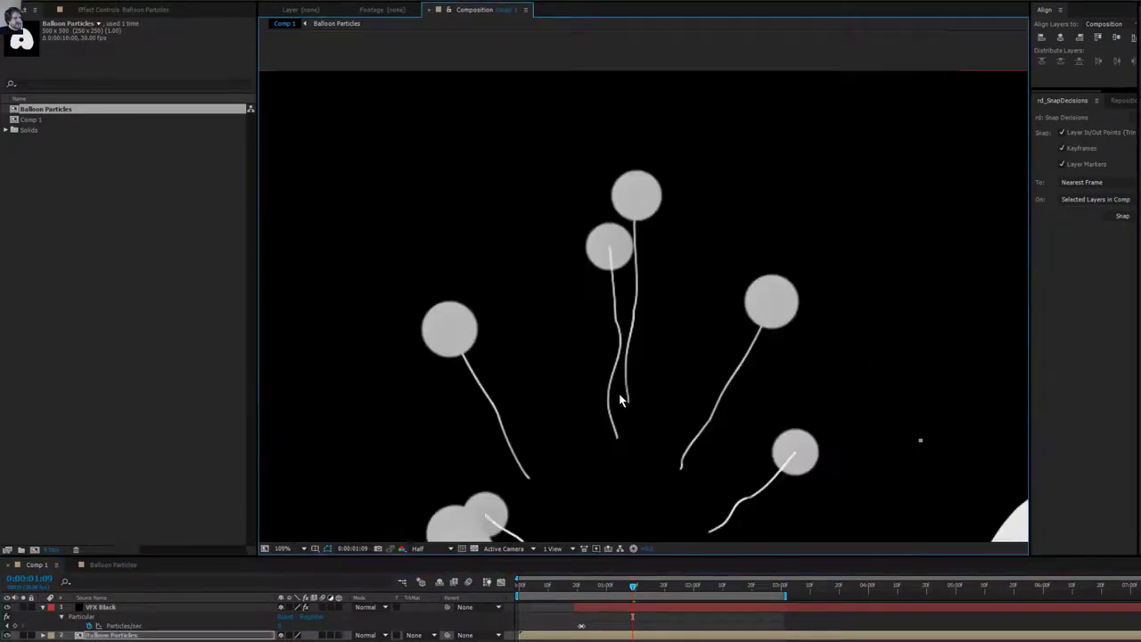
drag(623, 389, 590, 306)
scroll(590, 306, down, 1)
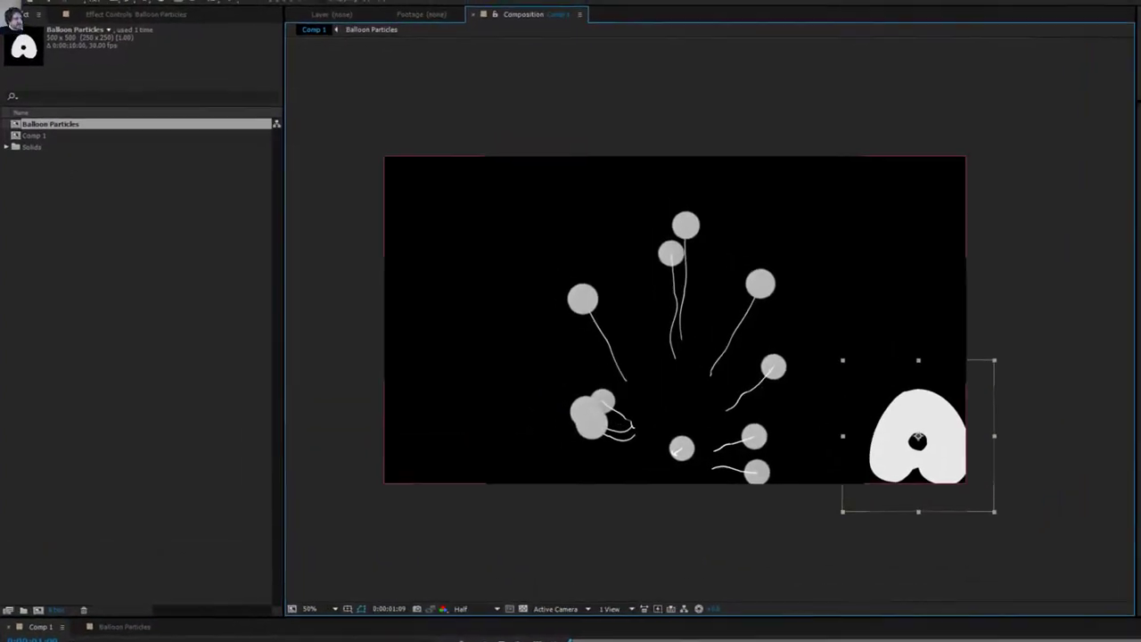
Set the Particle Type of Particular on the VFX Black layer to Sprite.
click(111, 607)
click(97, 18)
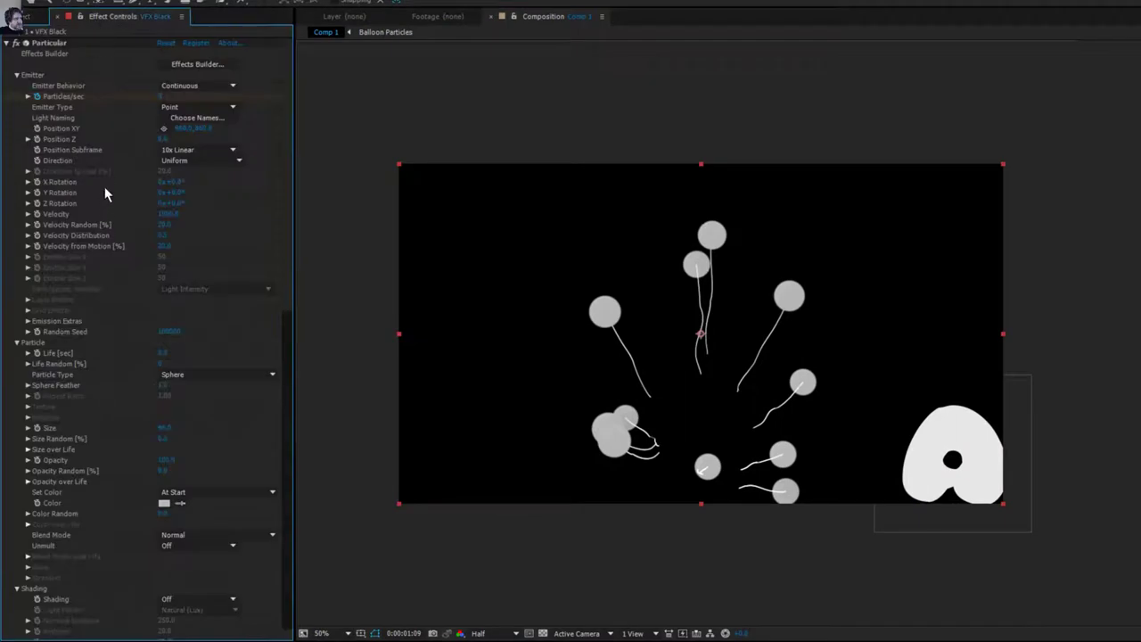
click(198, 374)
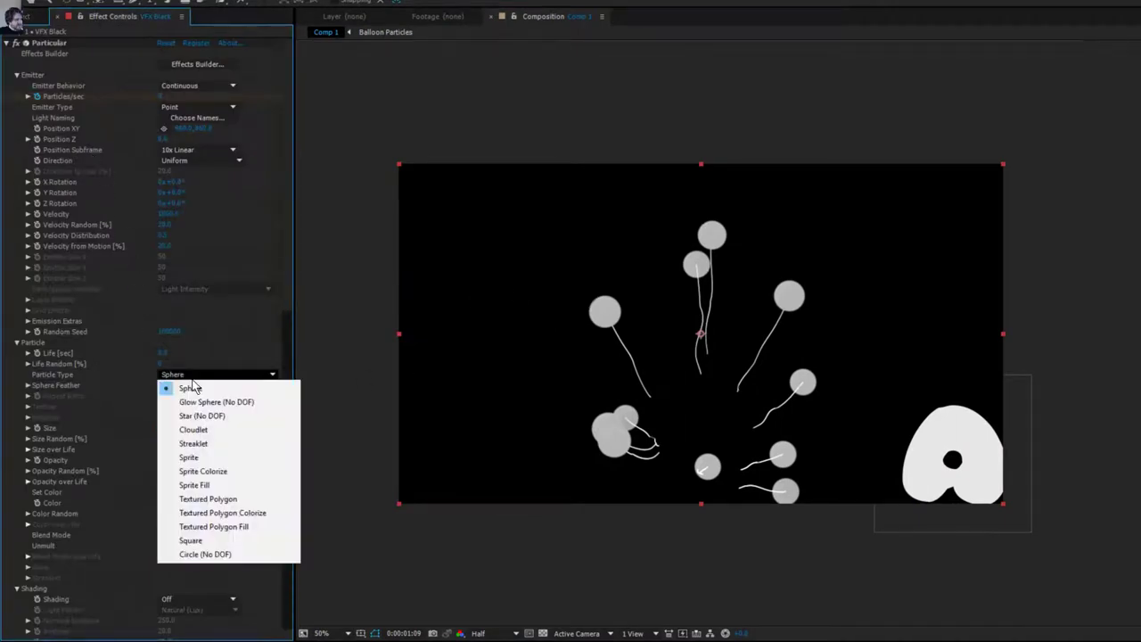
click(220, 457)
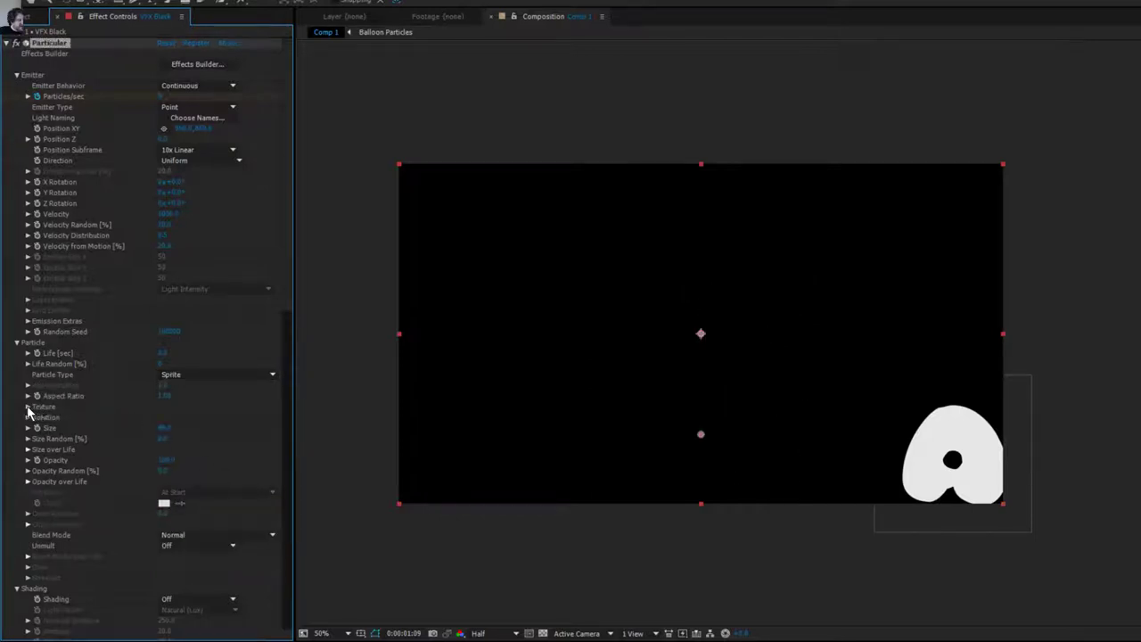
Use the Balloon Particles layer as the sprite texture, accept the layer size warning, and preview the burst up close.
click(29, 406)
click(197, 417)
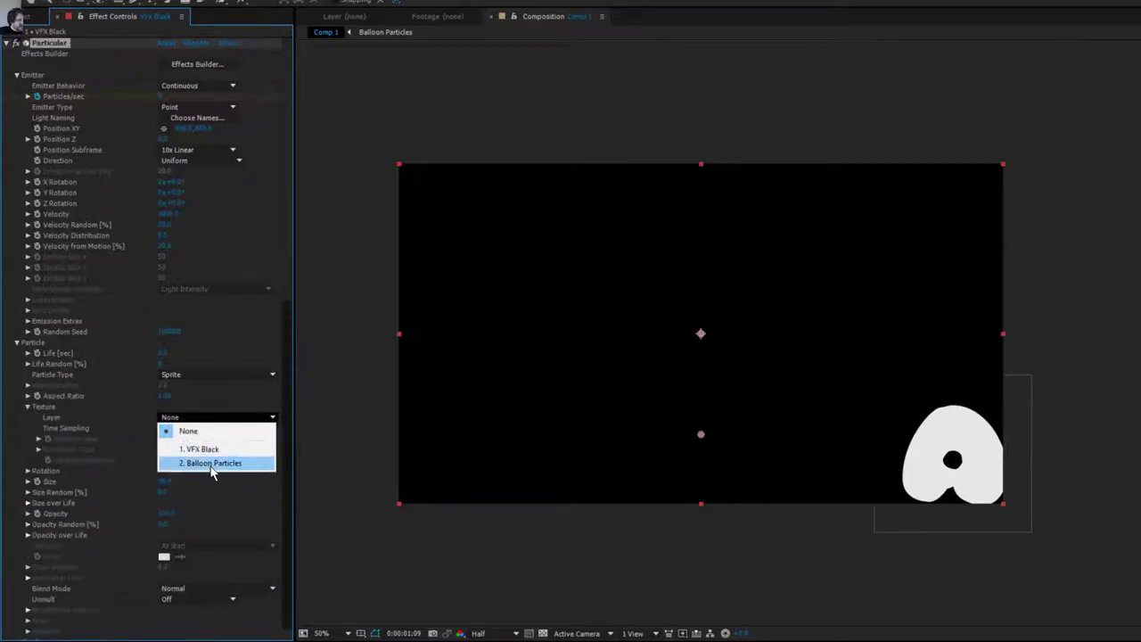
click(211, 462)
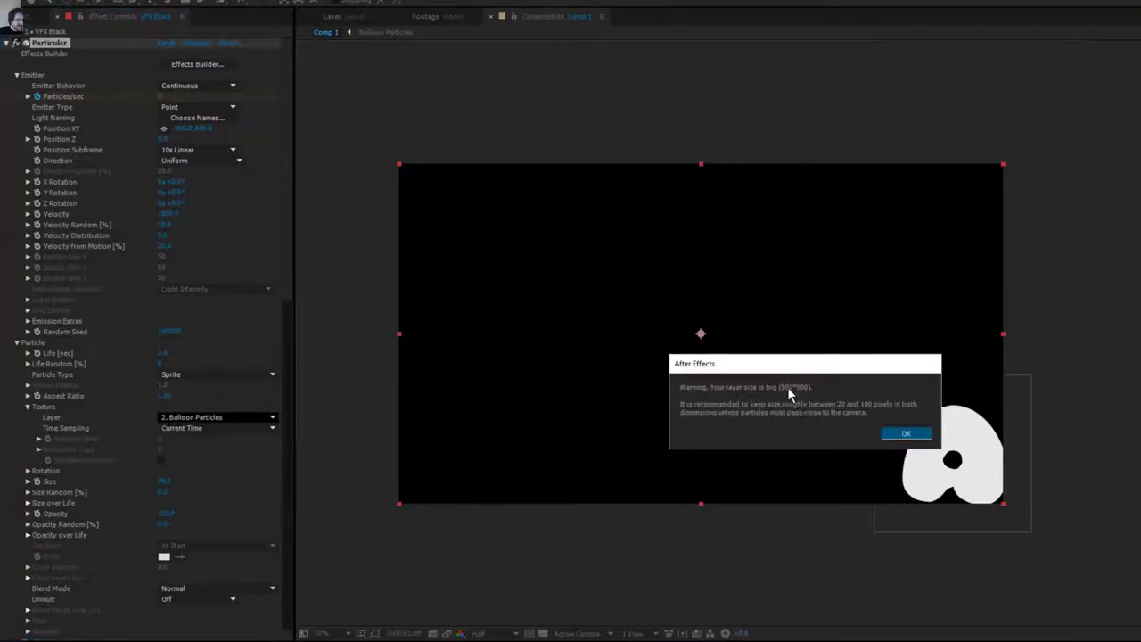
click(903, 436)
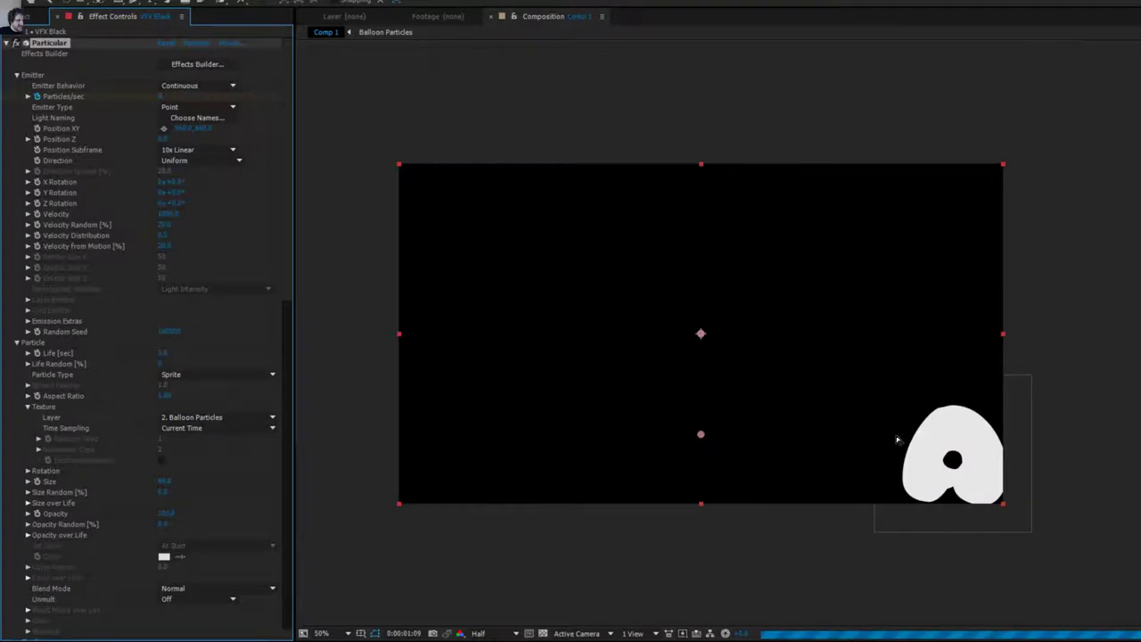
key(period)
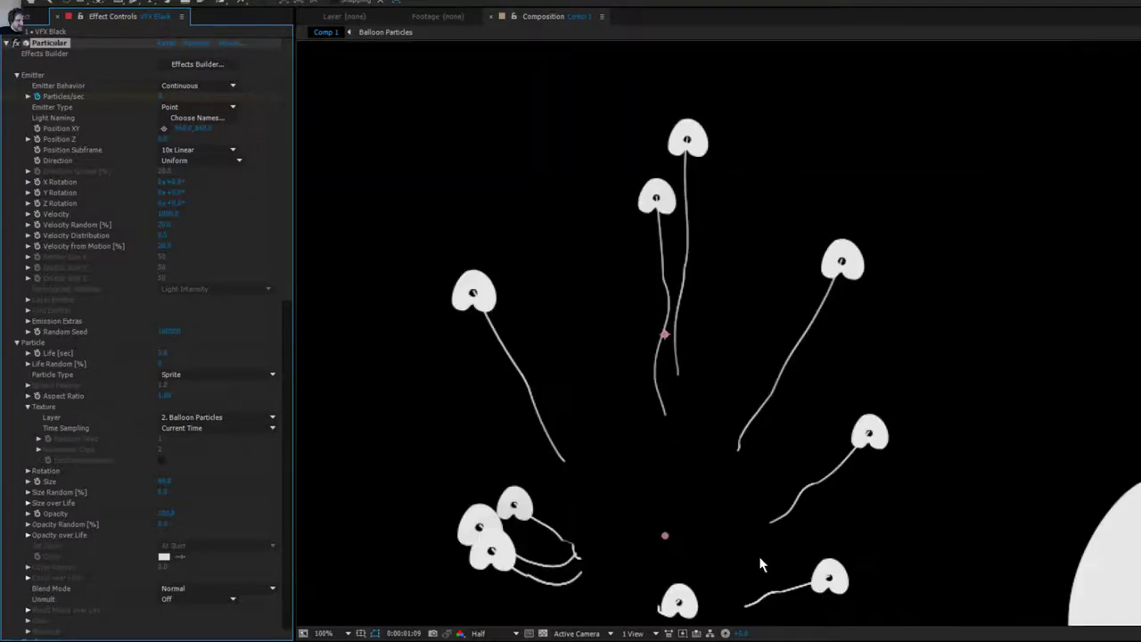
key(space)
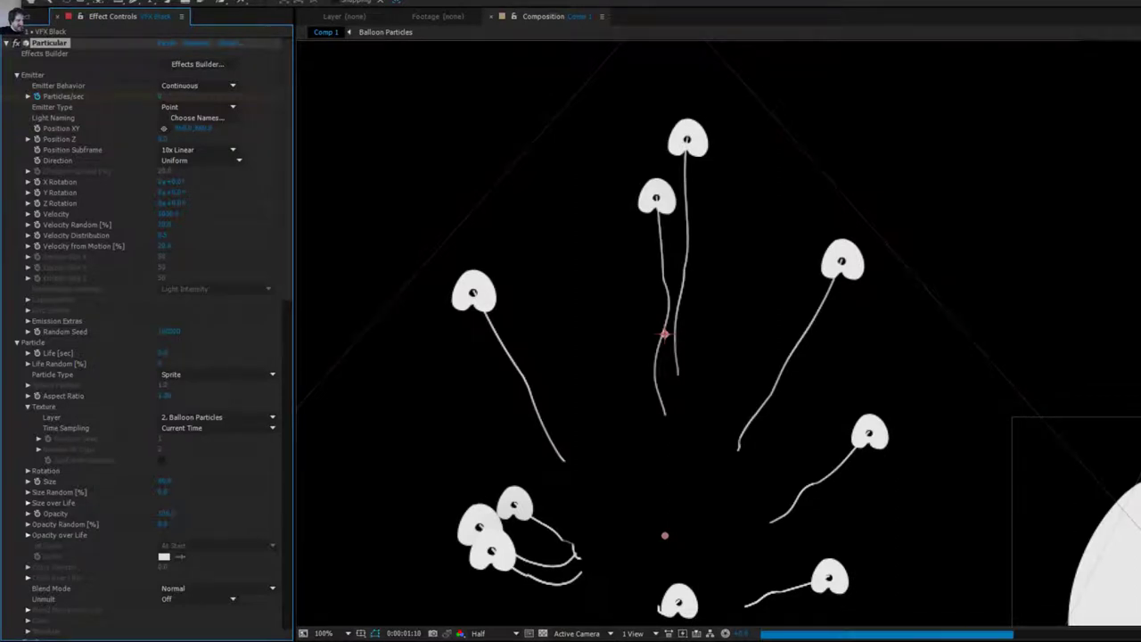
Lower the Particles/sec of Particular's Aux System to thin out the balloon strings.
scroll(122, 559, down, 5)
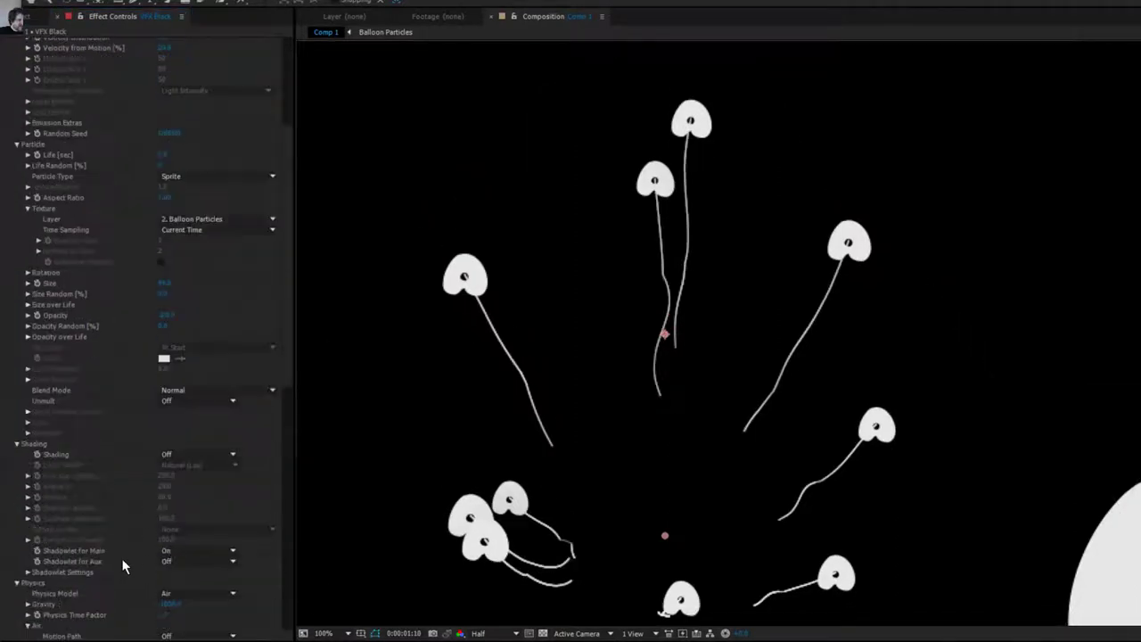
scroll(134, 571, down, 12)
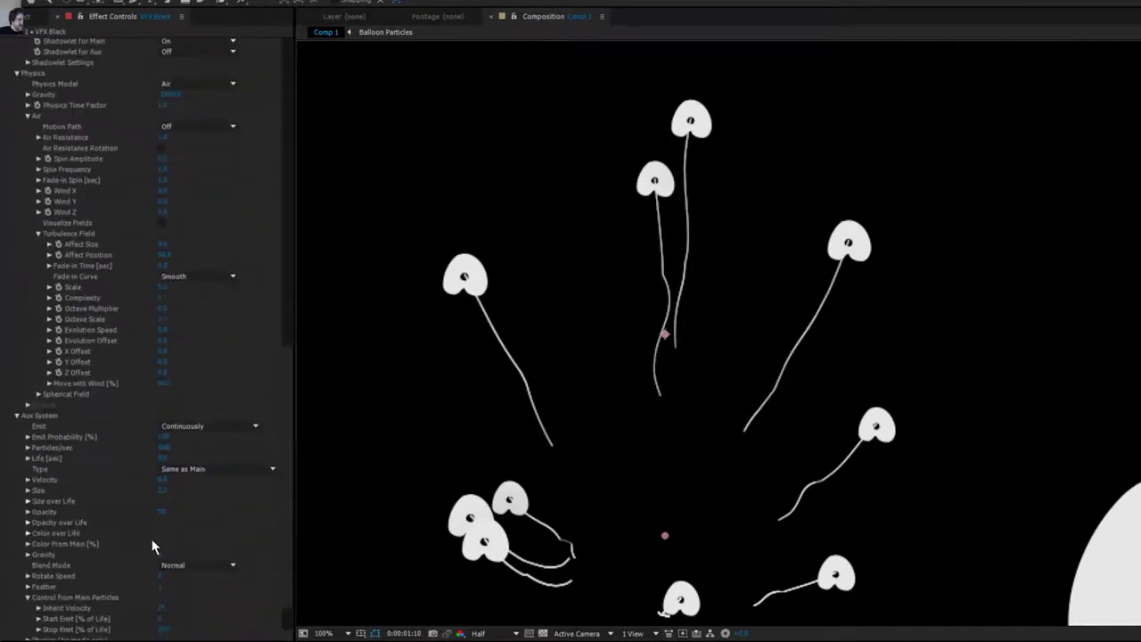
click(165, 447)
text(300)
key(Return)
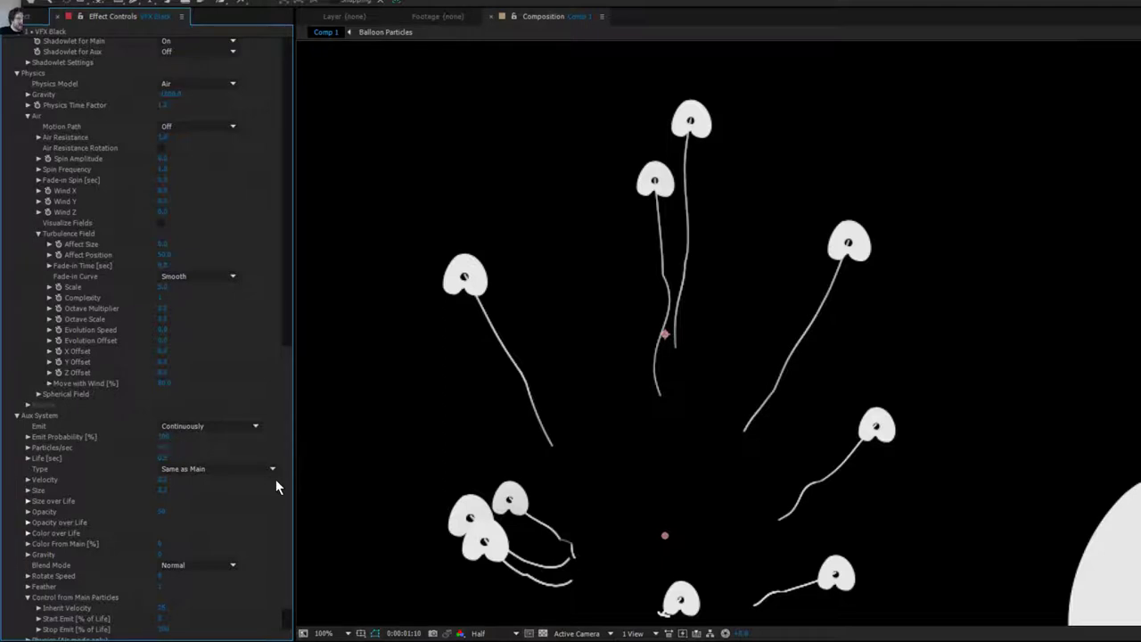
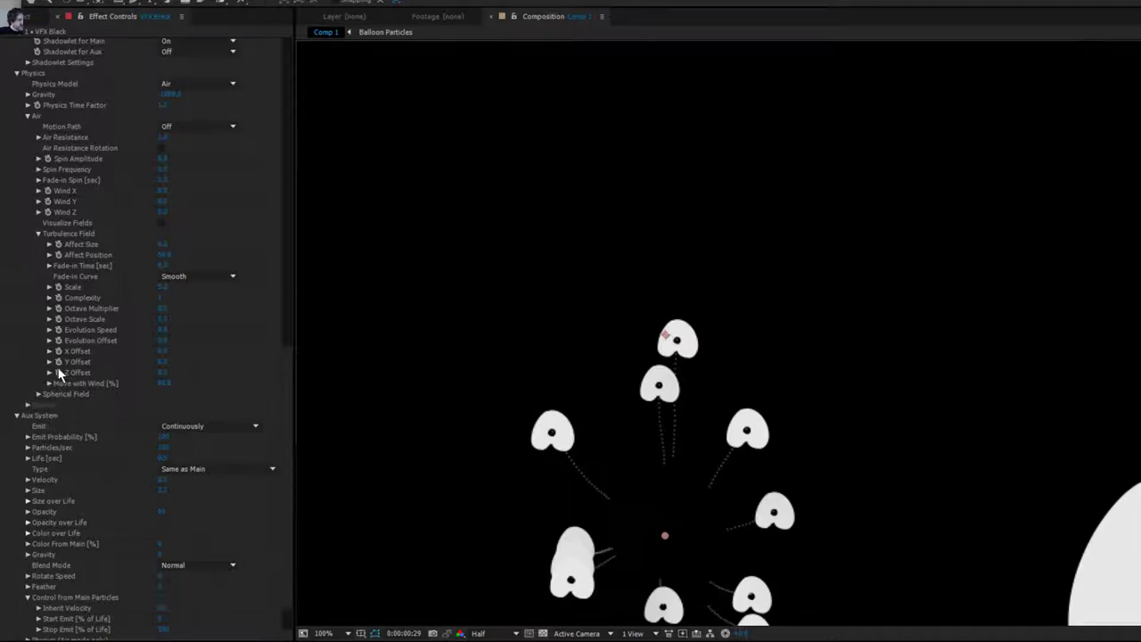
Turn on Orient to Motion for the letter particles and set their Rotate Z to 90°.
scroll(57, 372, up, 10)
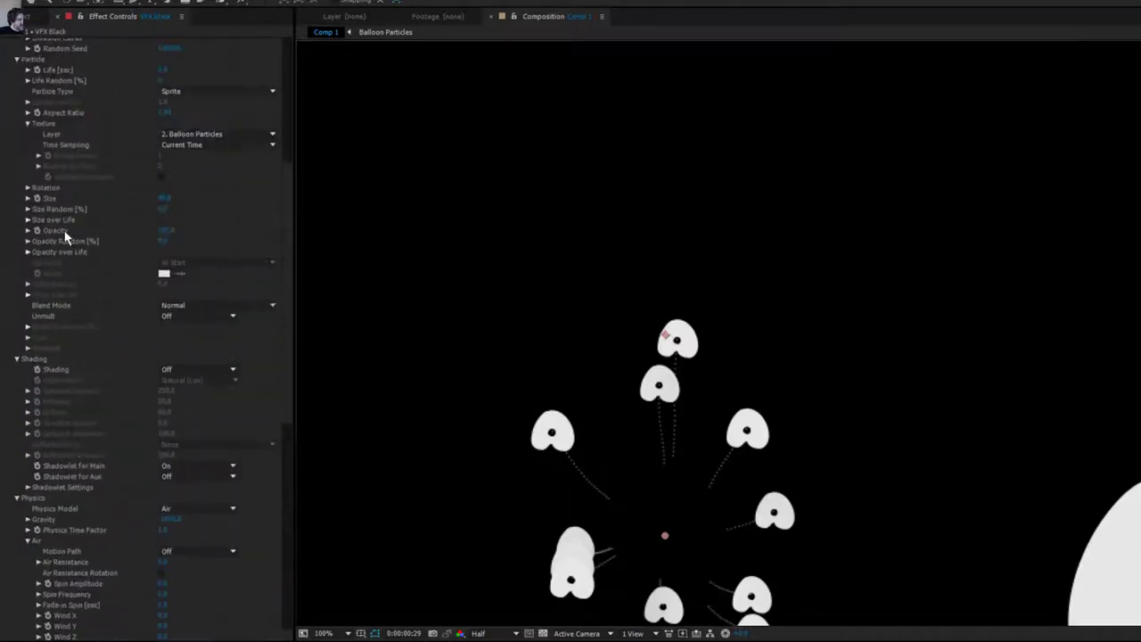
click(27, 187)
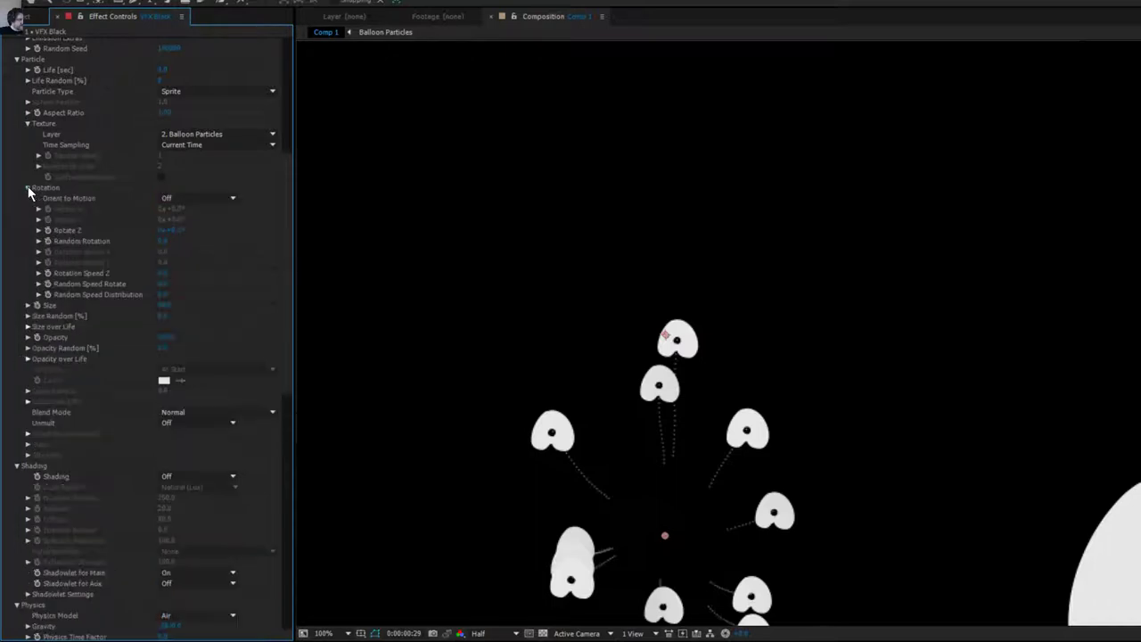
click(173, 197)
click(186, 222)
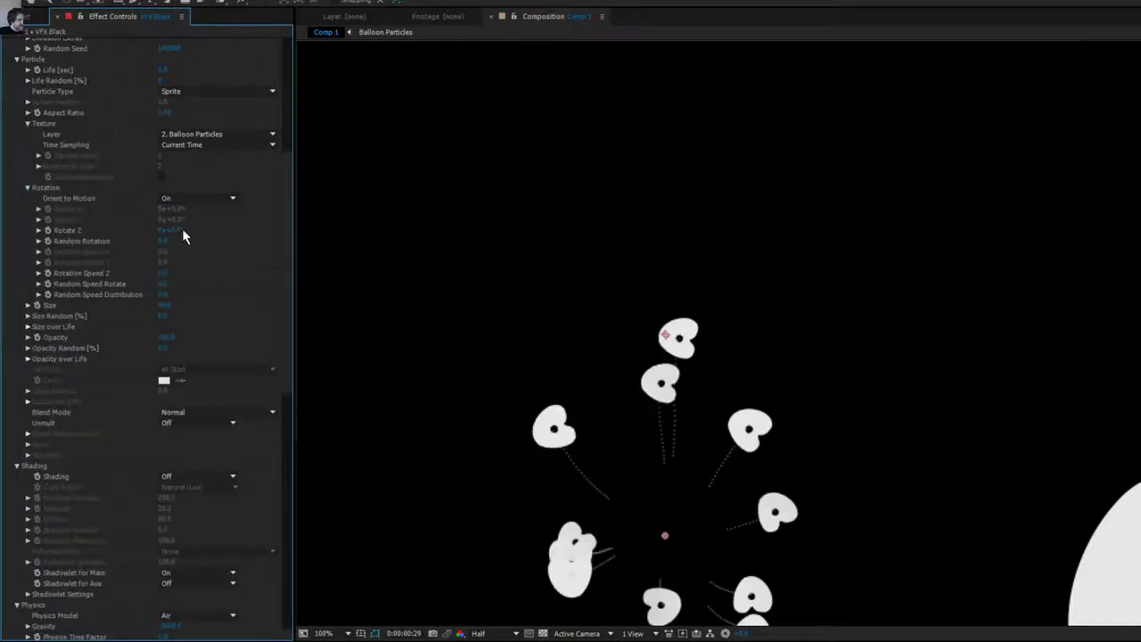
drag(181, 228, 225, 225)
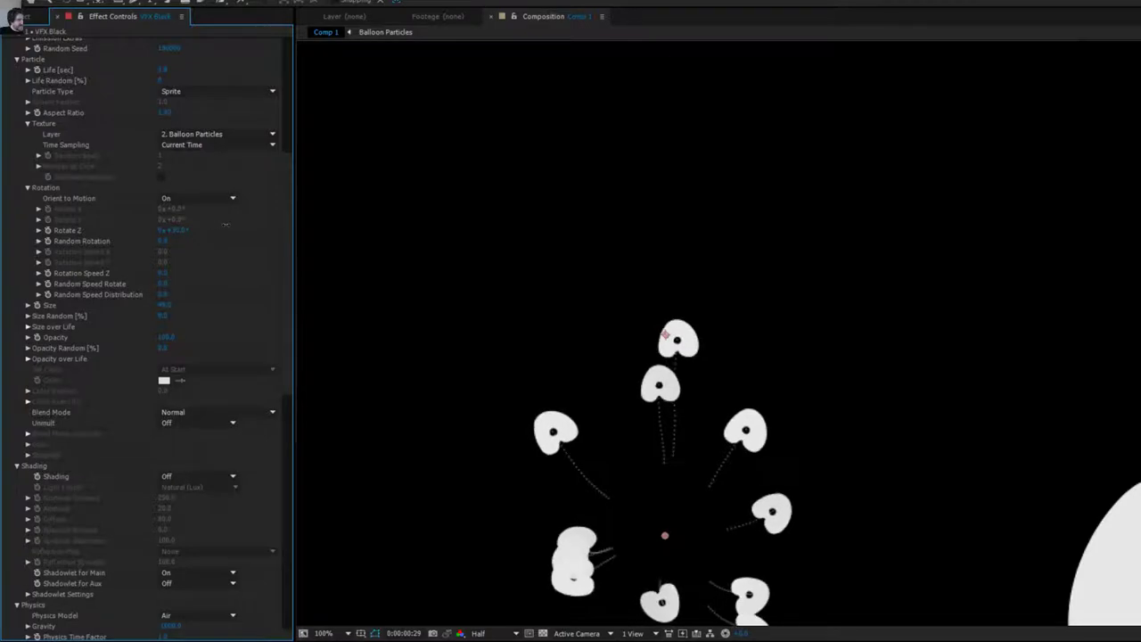
click(177, 230)
text(90)
key(Return)
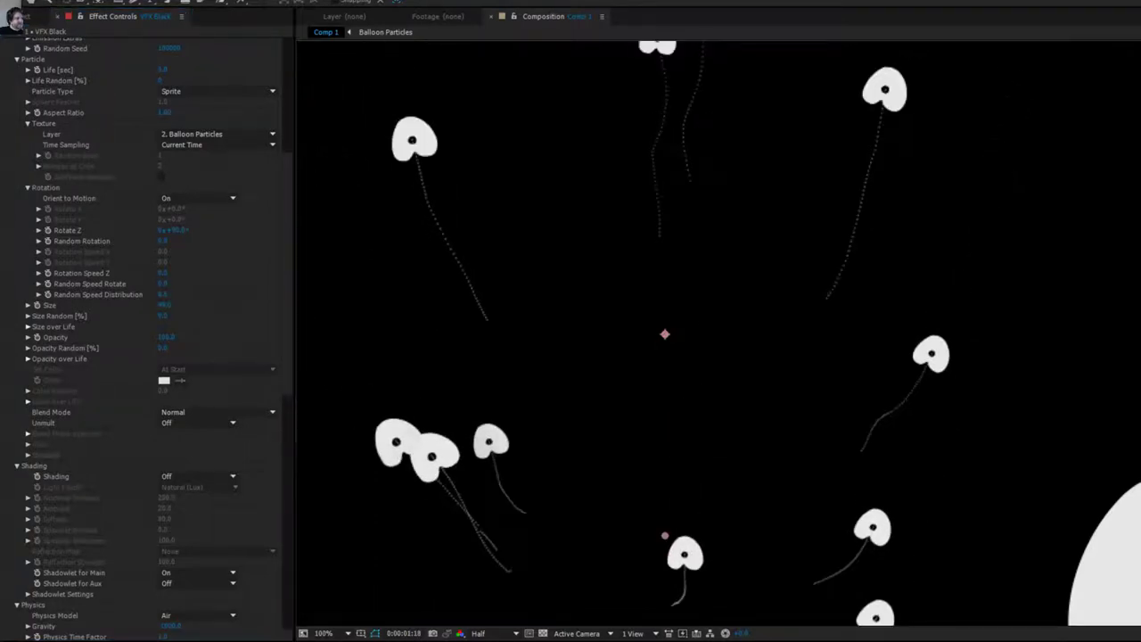
In the Balloon Particles composition at 0:00:03:00, duplicate the A text layer and change the copy's letter to B.
click(385, 32)
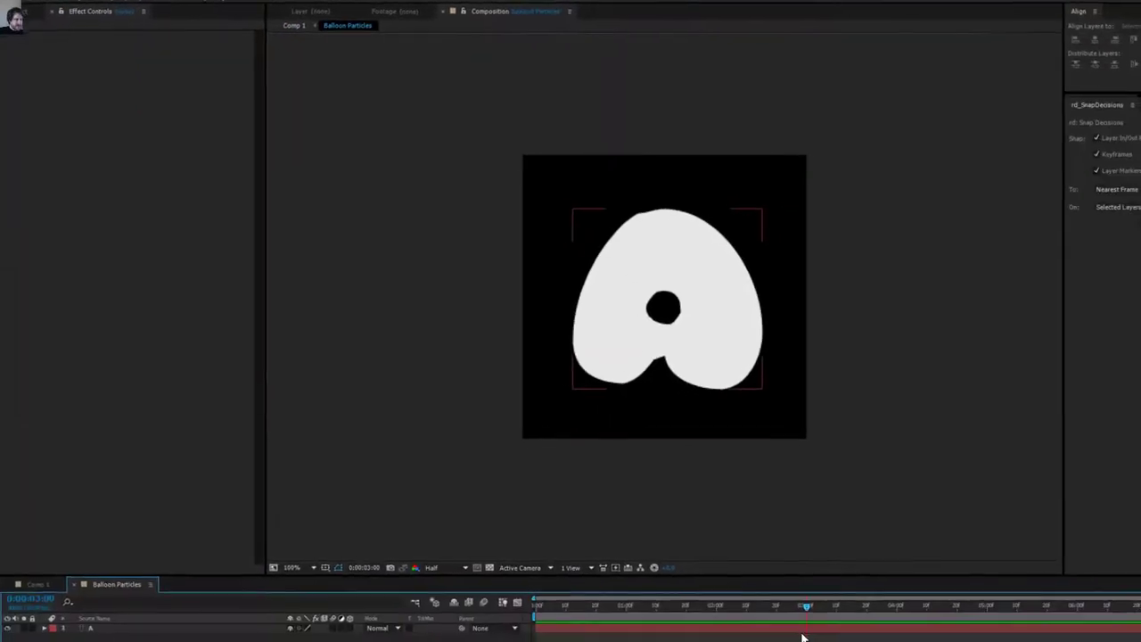
click(609, 316)
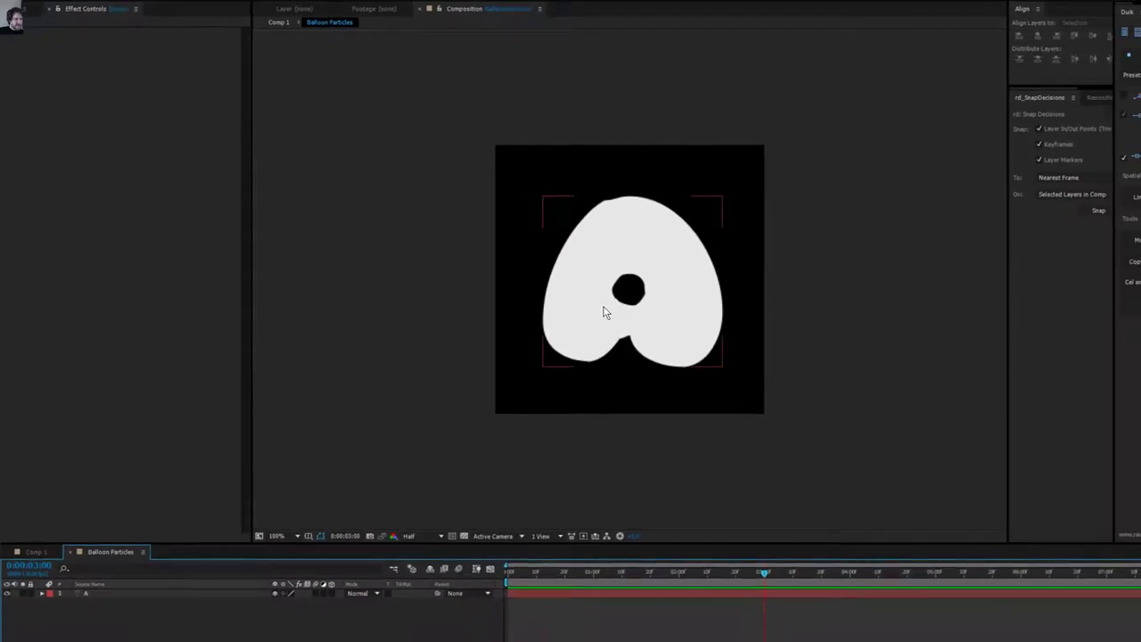
click(742, 599)
key(ctrl+d)
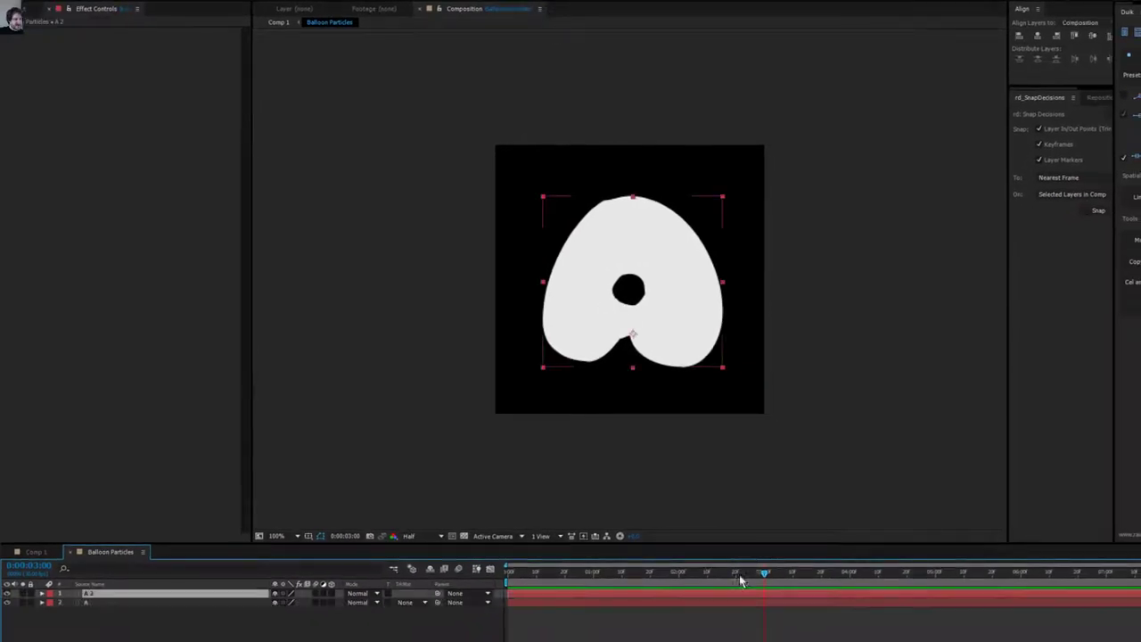
drag(543, 281, 780, 304)
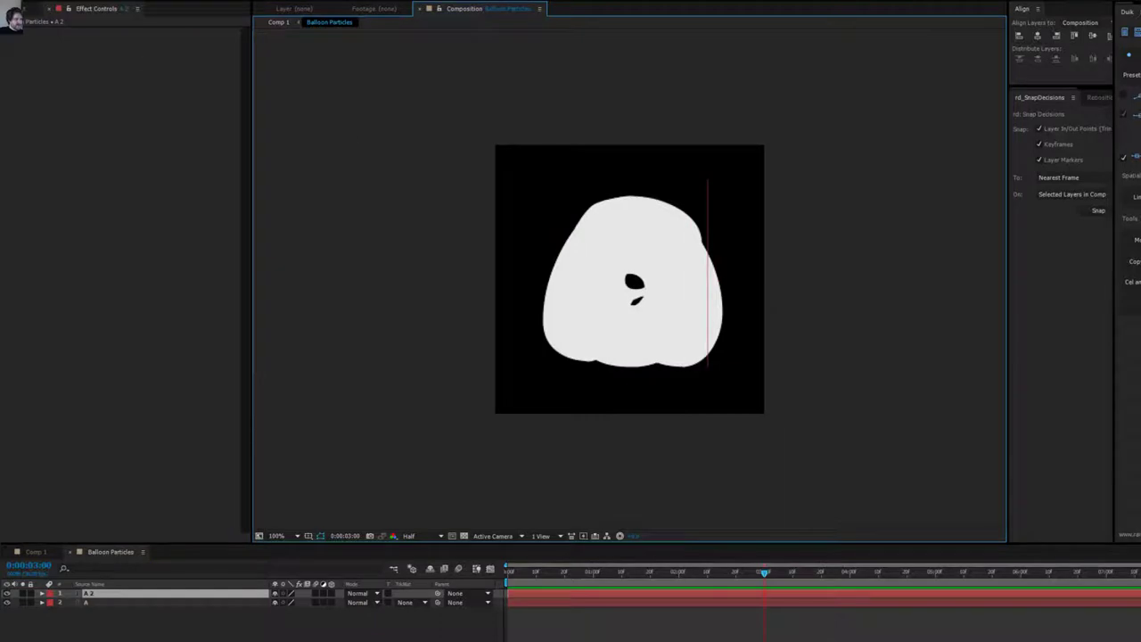
key(Return)
Trim the B layer to start and the A layer to end at 0:00:03:00.
key(alt+[)
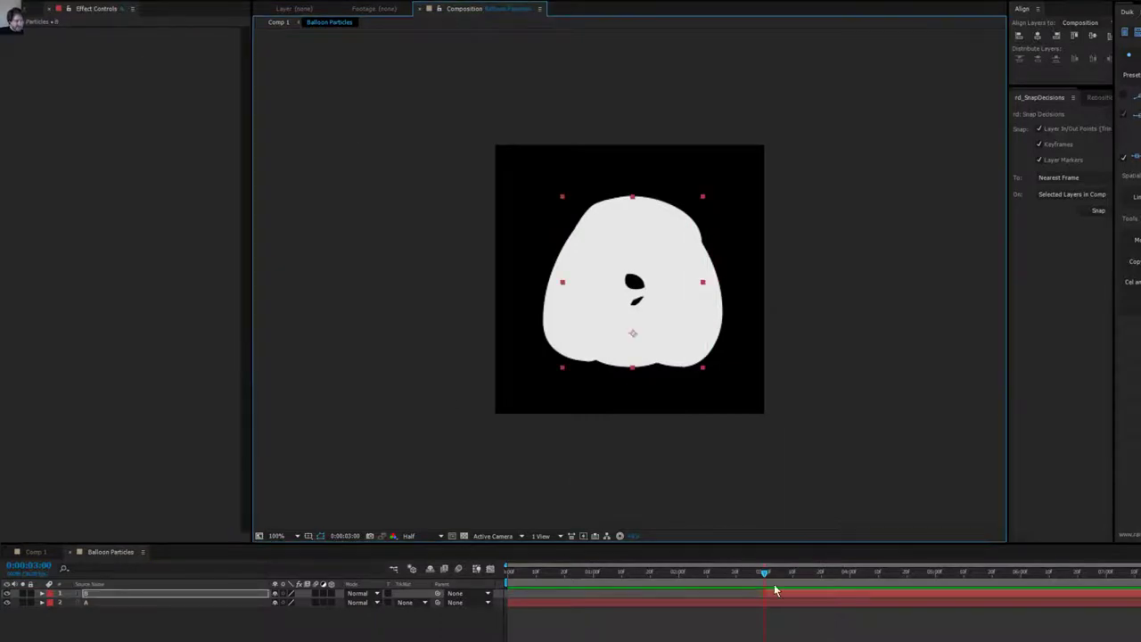
click(763, 606)
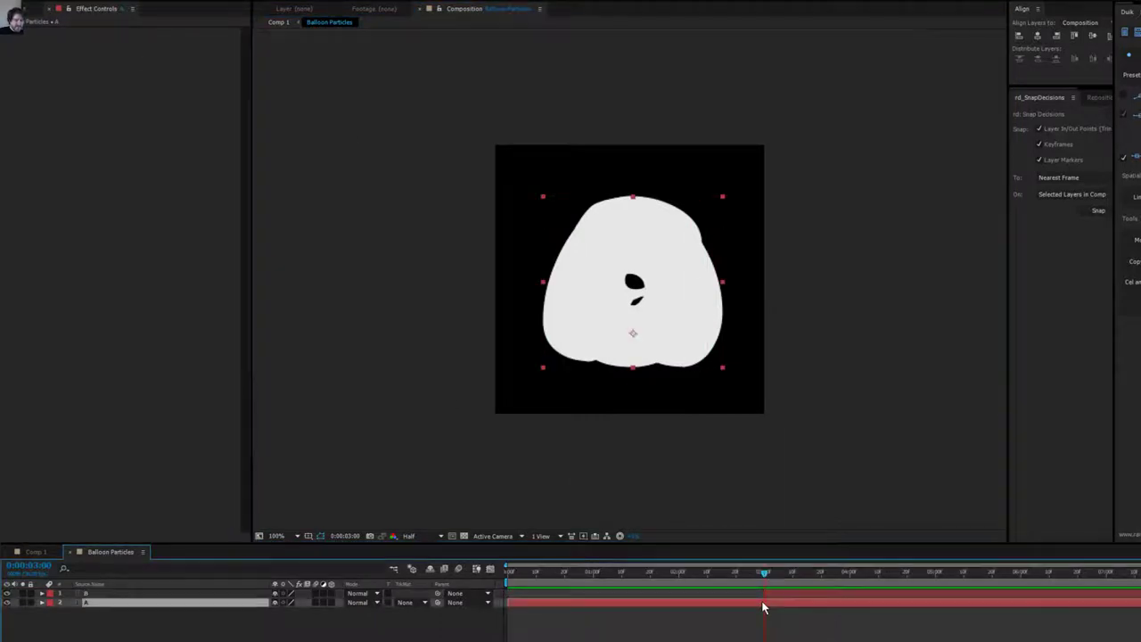
key(alt+])
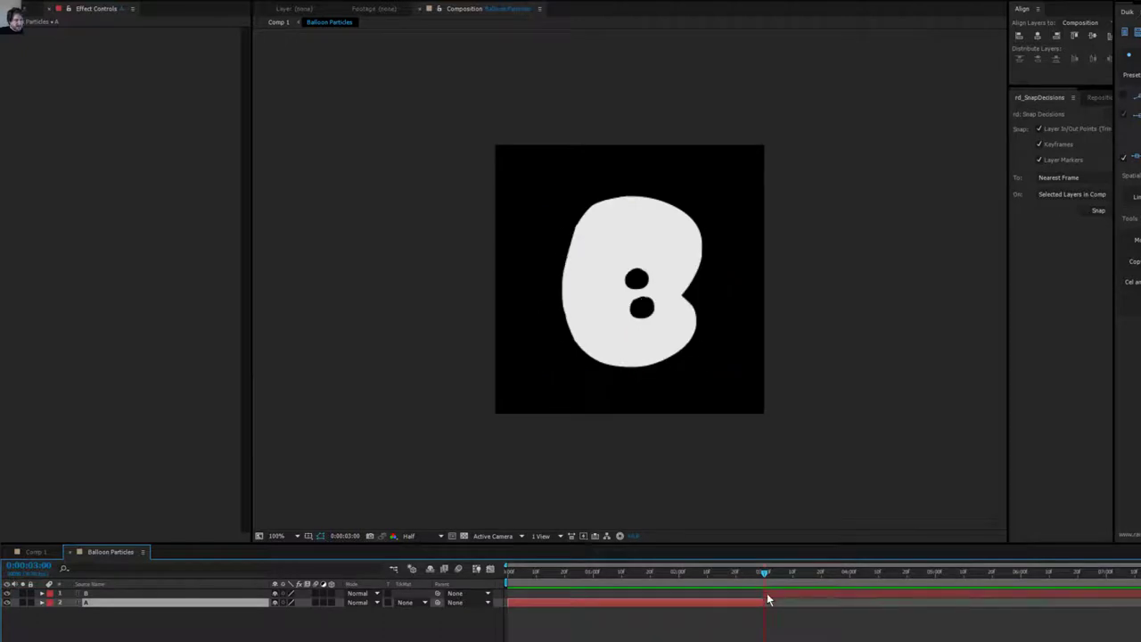
Duplicate the B layer at 0:00:07:00, trimming the copy to start there and the original to end there.
mouse_move(764, 576)
mouse_down()
mouse_move(739, 583)
mouse_move(771, 586)
mouse_up()
drag(878, 594, 1096, 590)
click(1107, 593)
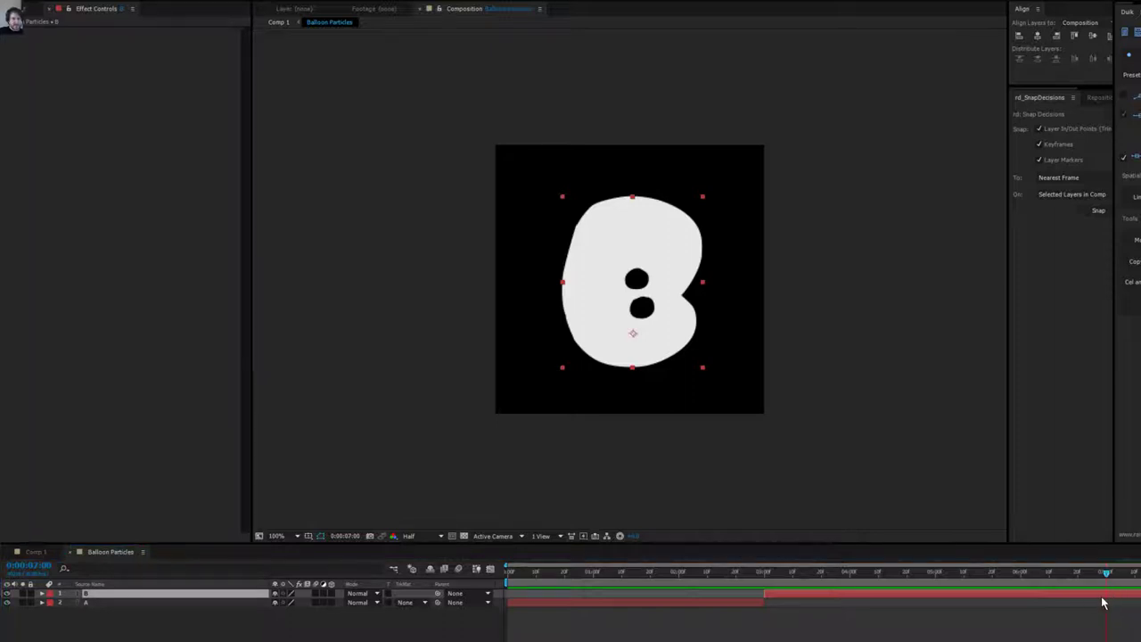
right_click(1102, 602)
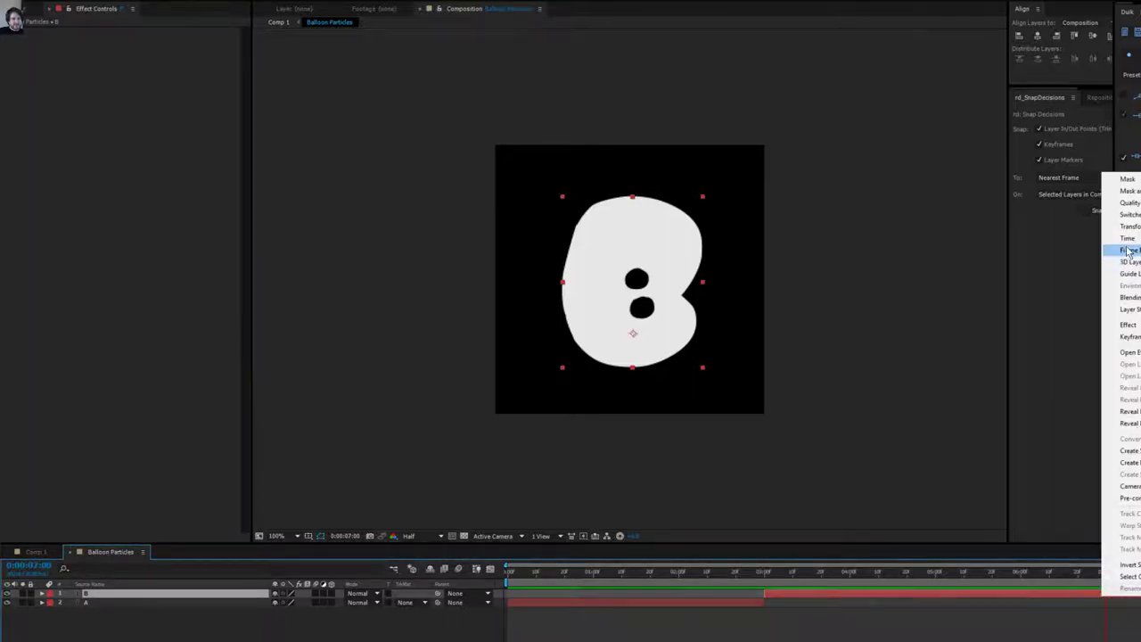
key(Escape)
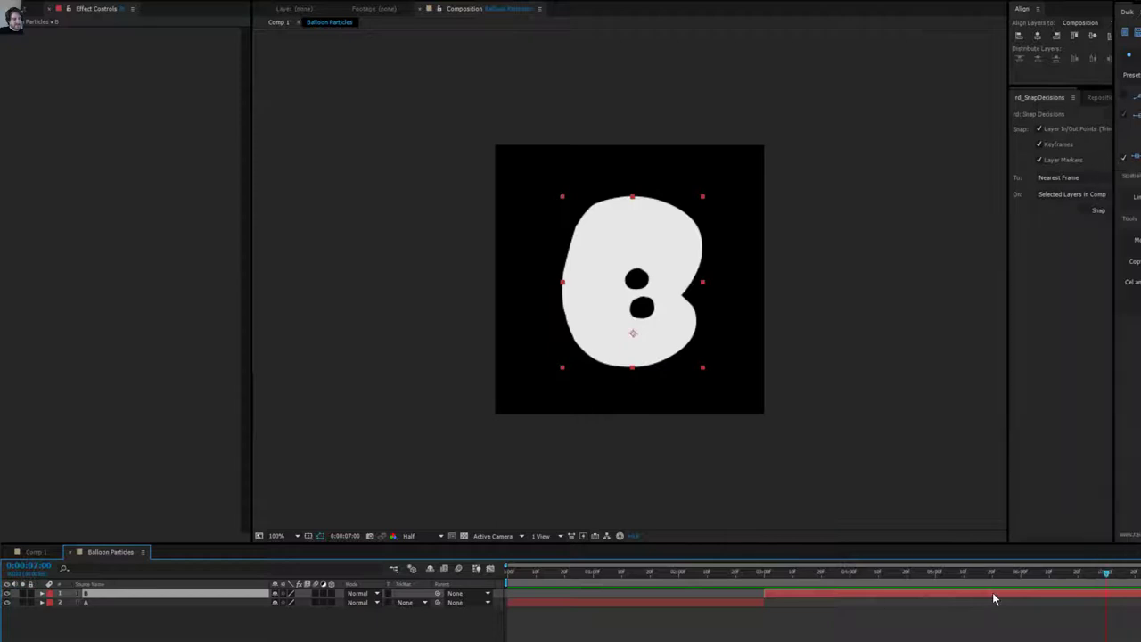
key(ctrl+d)
key(alt+[)
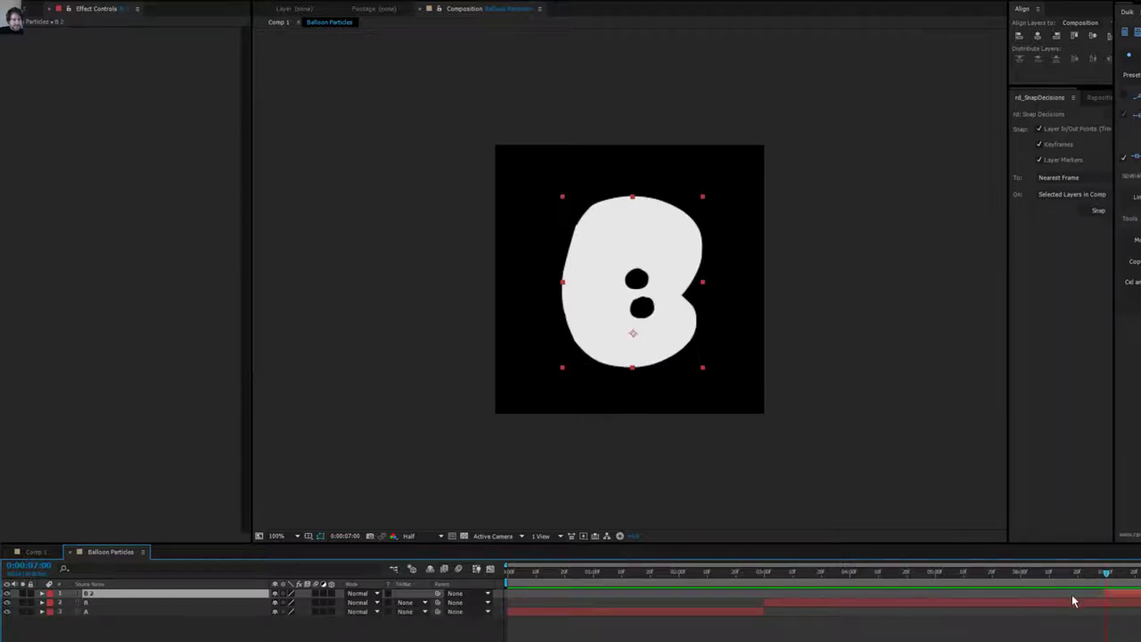
click(1104, 602)
key(alt+])
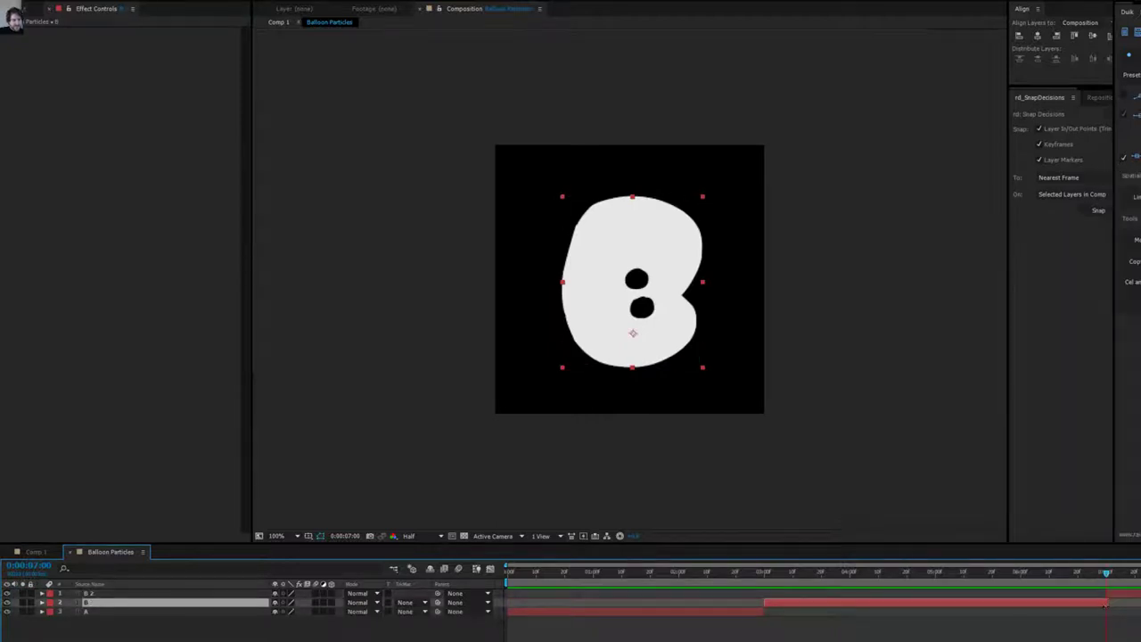
Move to about 0:00:09:26 and change the text of the duplicated B layer to C.
drag(1104, 605, 1131, 579)
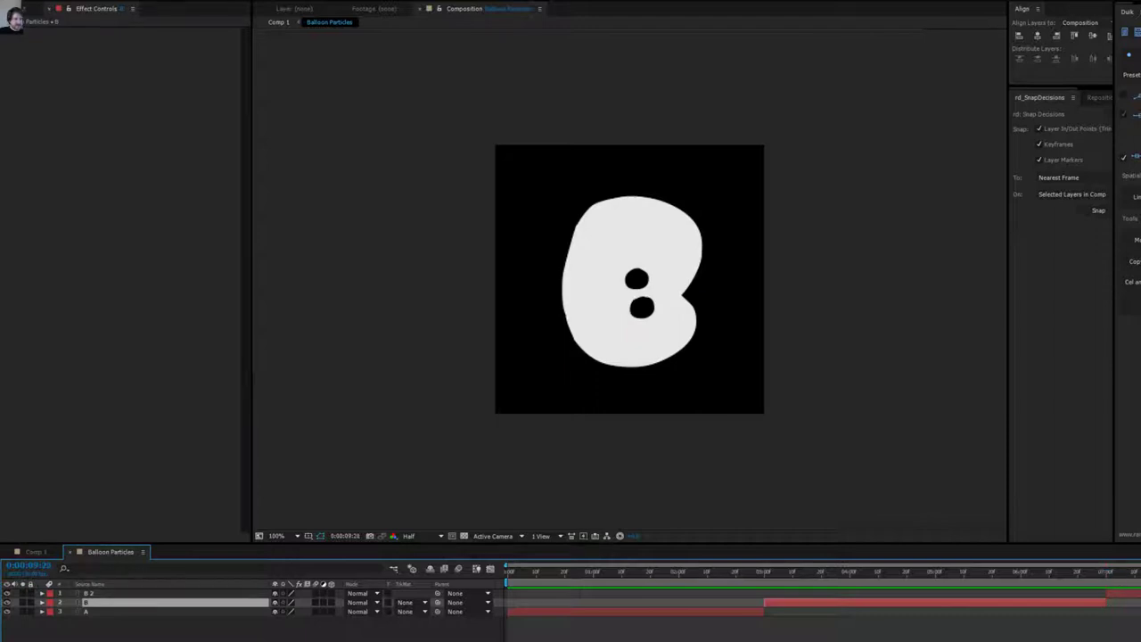
key(ctrl+Up)
drag(575, 289, 713, 303)
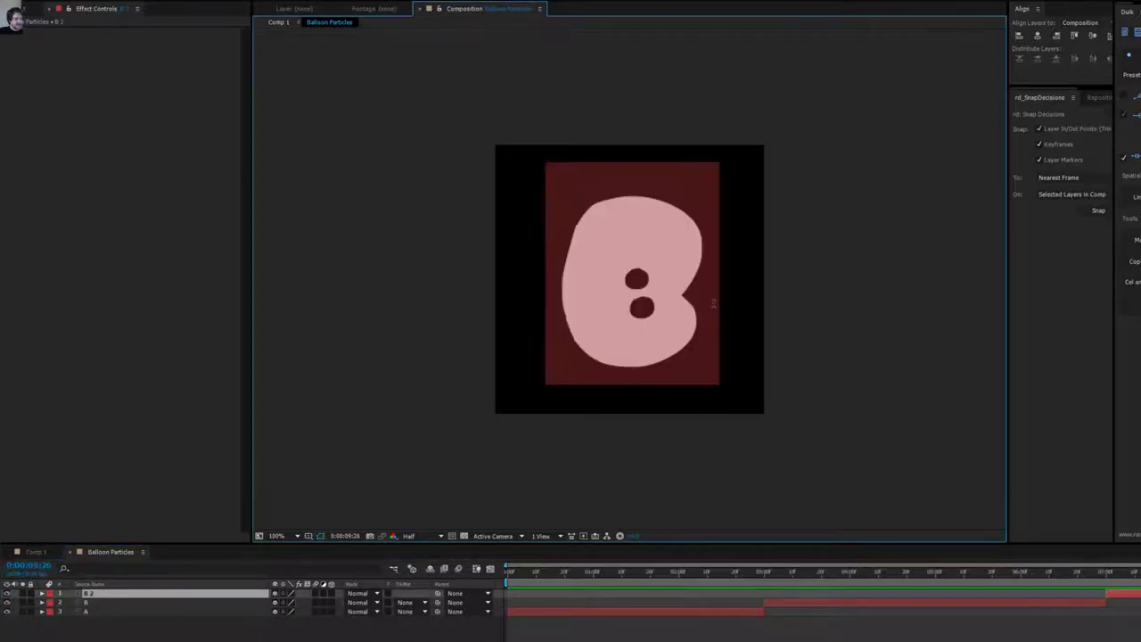
text(C)
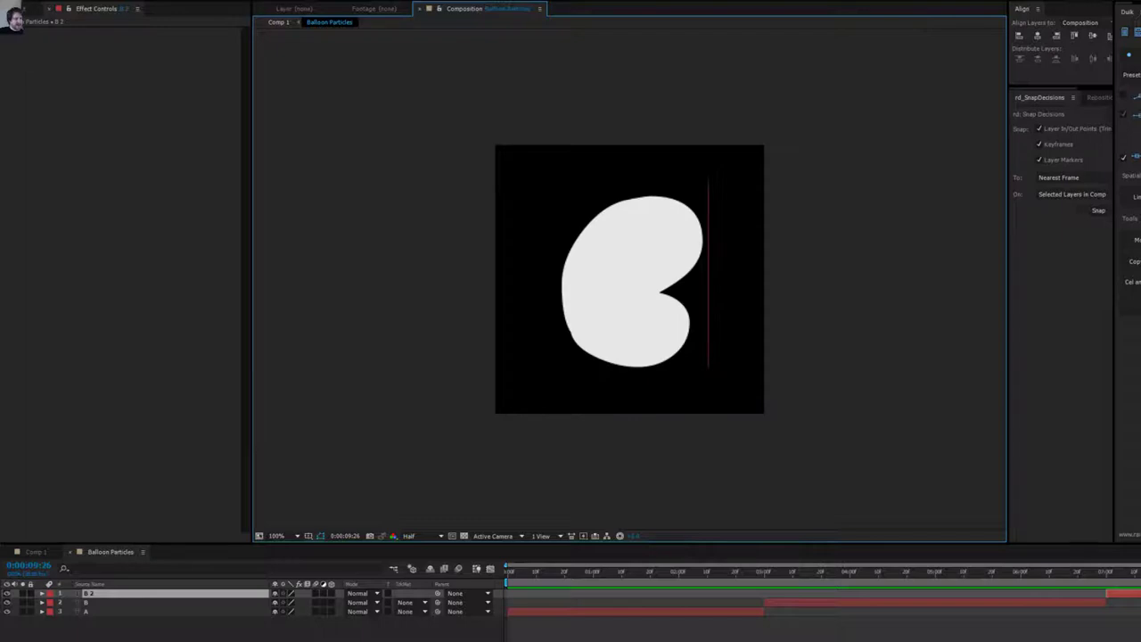
click(748, 588)
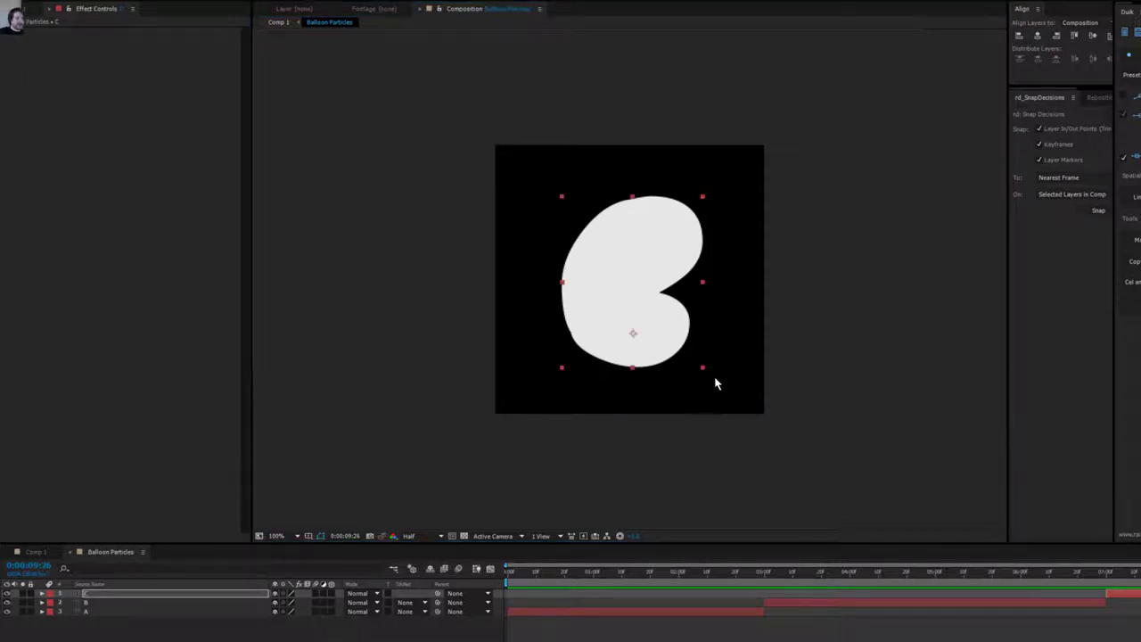
Scrub through the Balloon Particles timeline to check the sequence of letters A, B and C.
key(Tab)
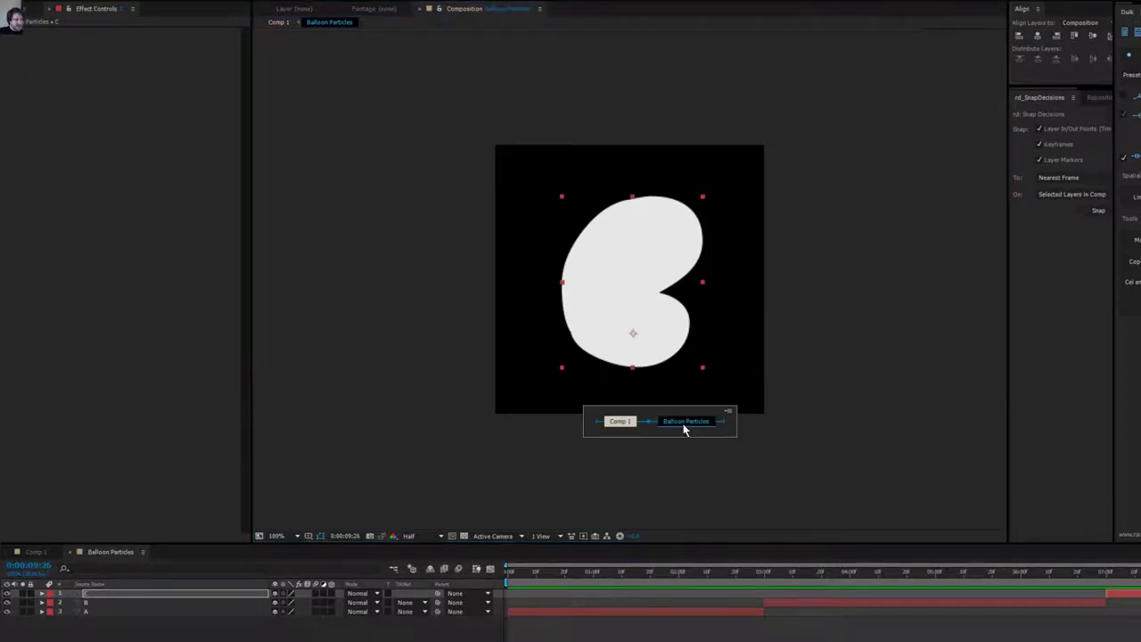
click(677, 573)
drag(653, 575, 1138, 574)
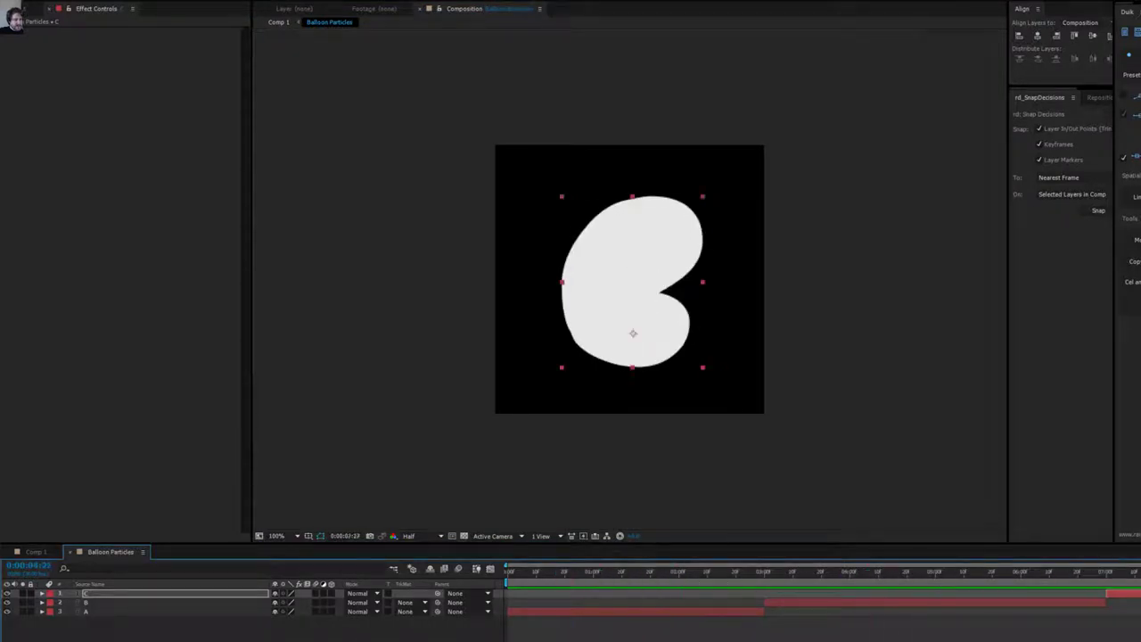
Return to Comp 1 and move the playhead to 0:00:01:20, where the balloon particles are spread out.
key(Tab)
click(994, 606)
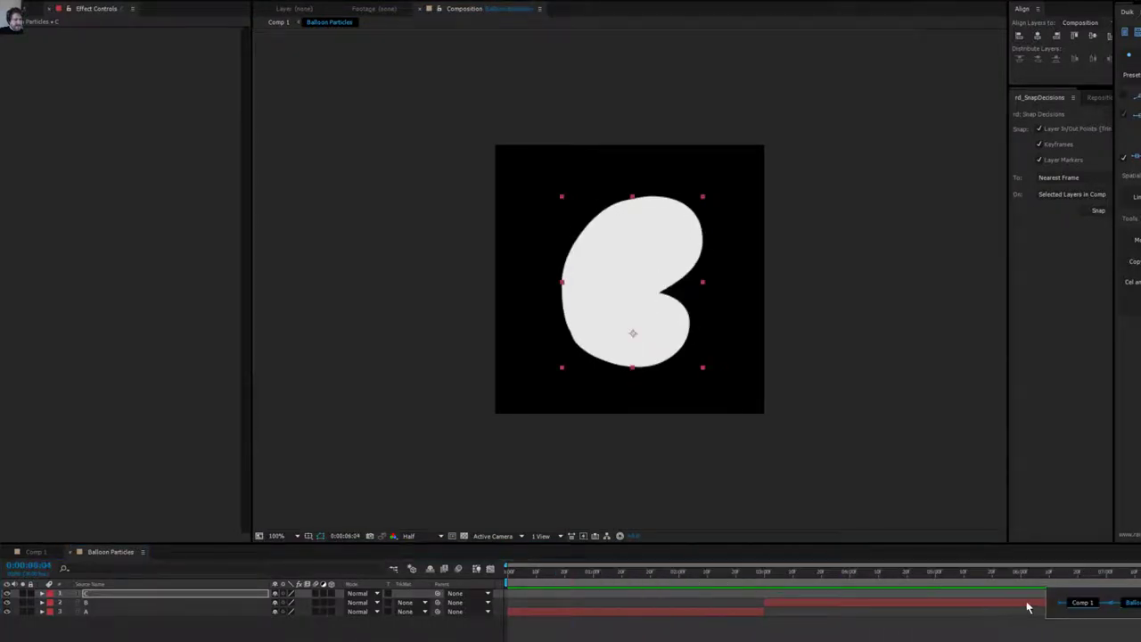
click(1076, 599)
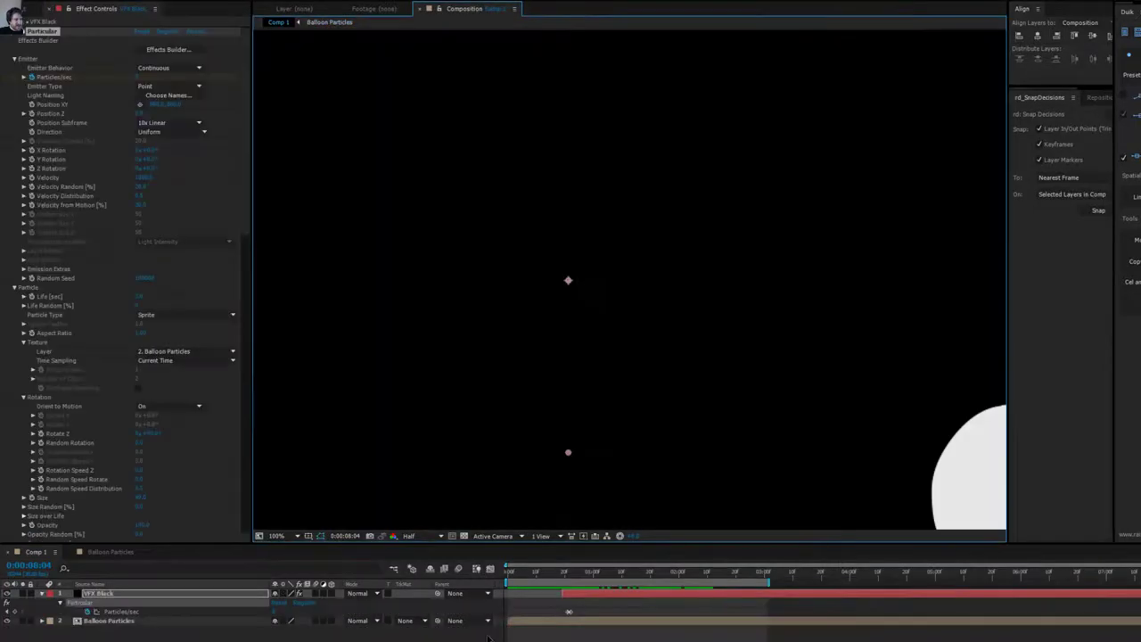
scroll(728, 405, down, 1)
drag(728, 406, 724, 388)
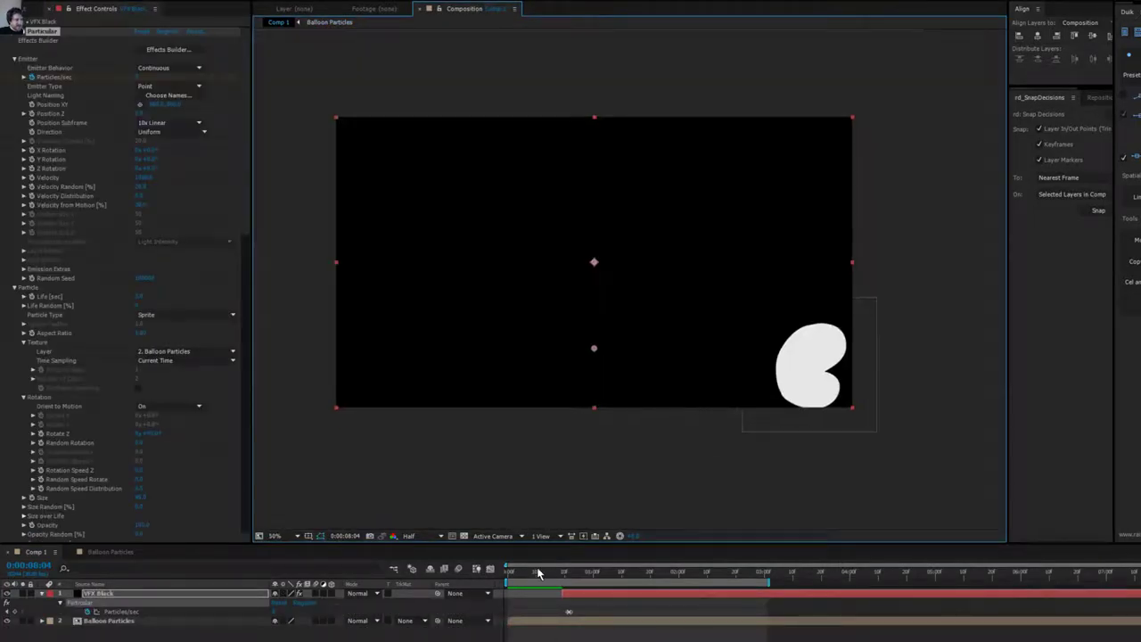
drag(538, 572, 650, 593)
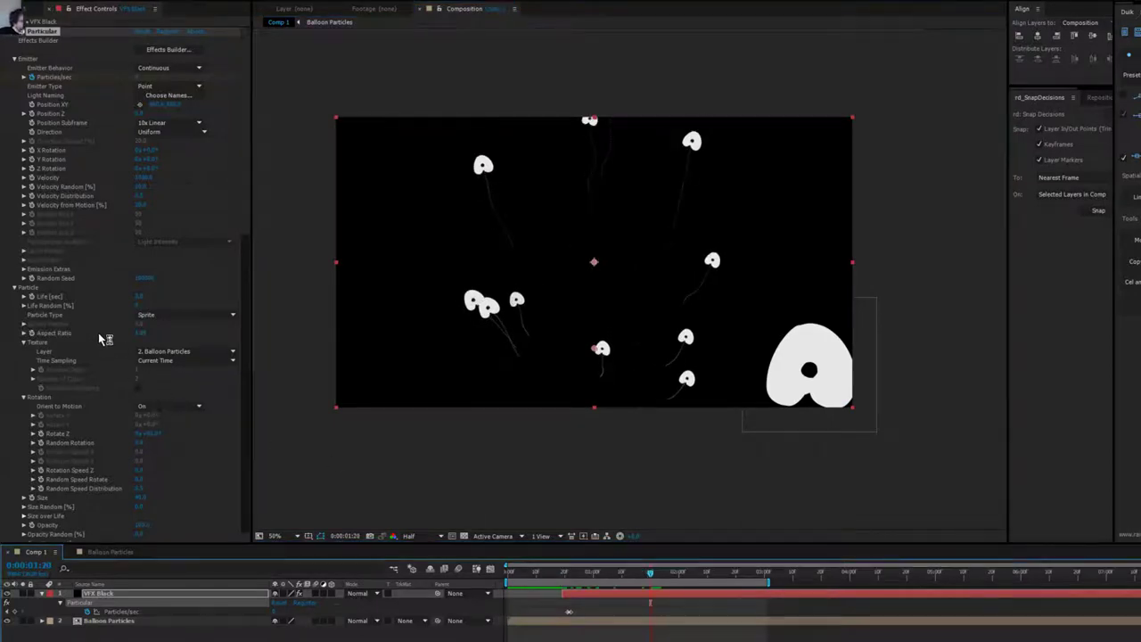
Set the sprite texture's Time Sampling to Random - Still Frame and compare with the letters in the Balloon Particles composition.
click(173, 354)
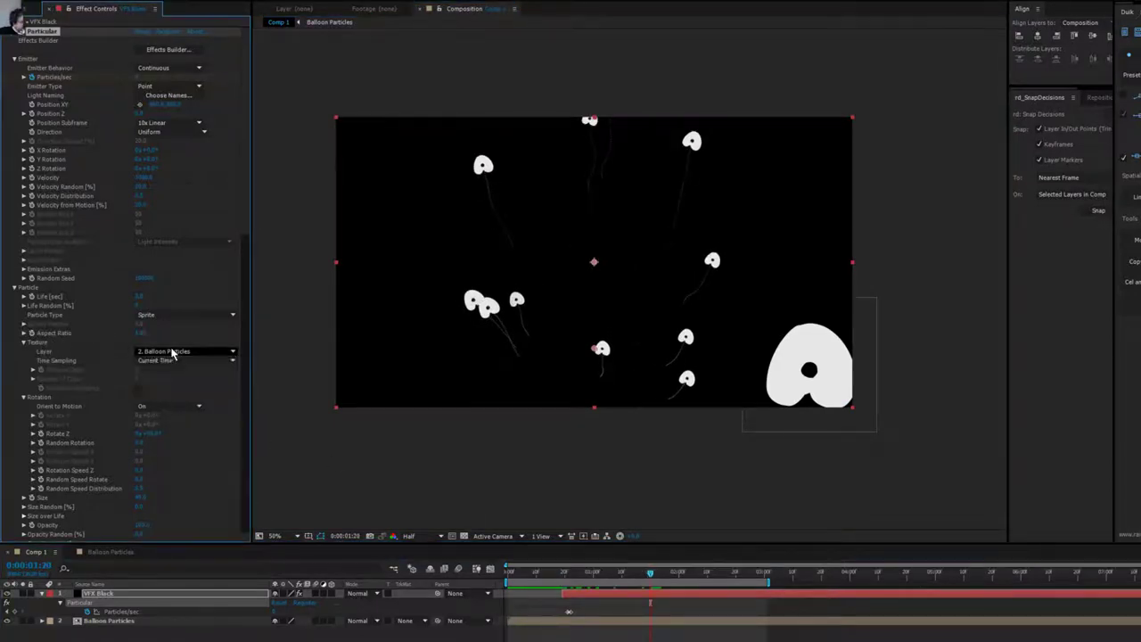
click(78, 366)
click(177, 361)
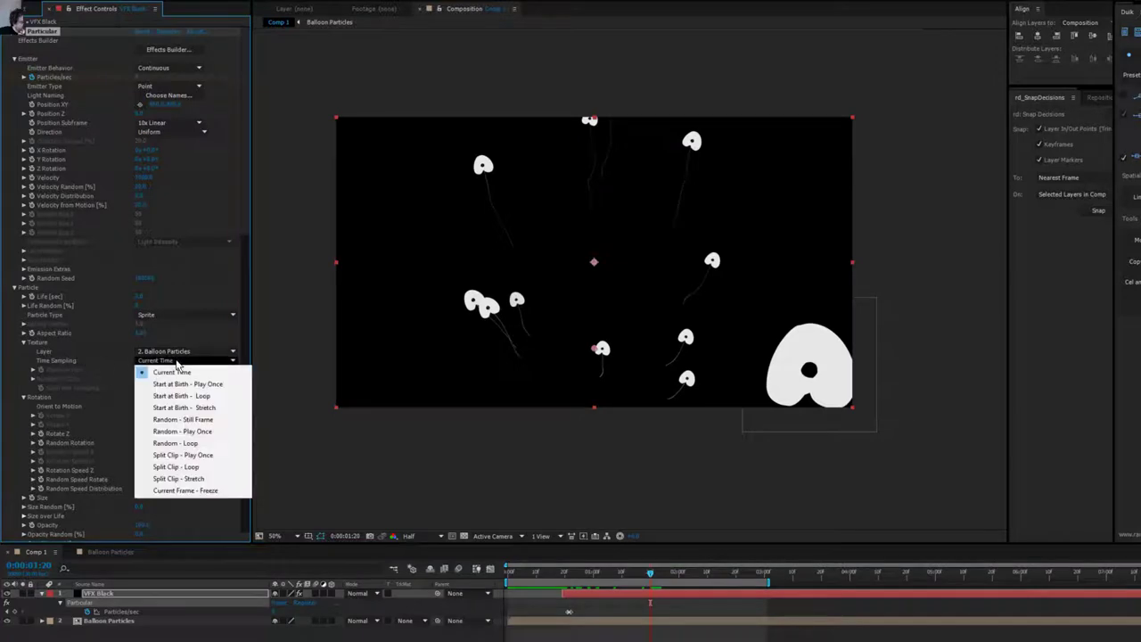
click(183, 420)
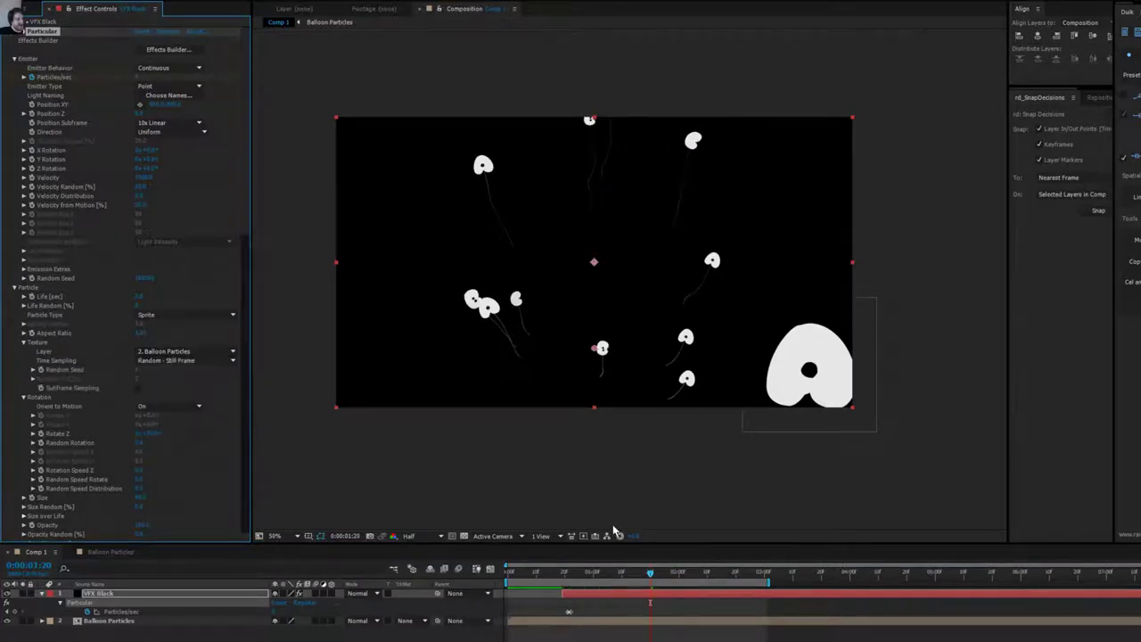
click(108, 552)
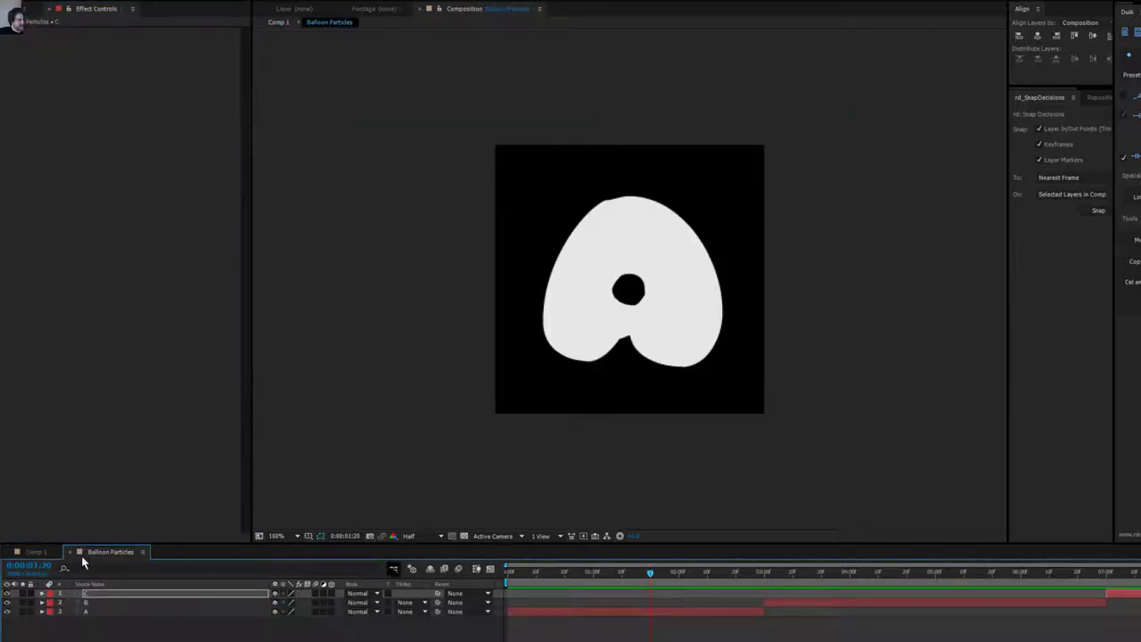
click(37, 552)
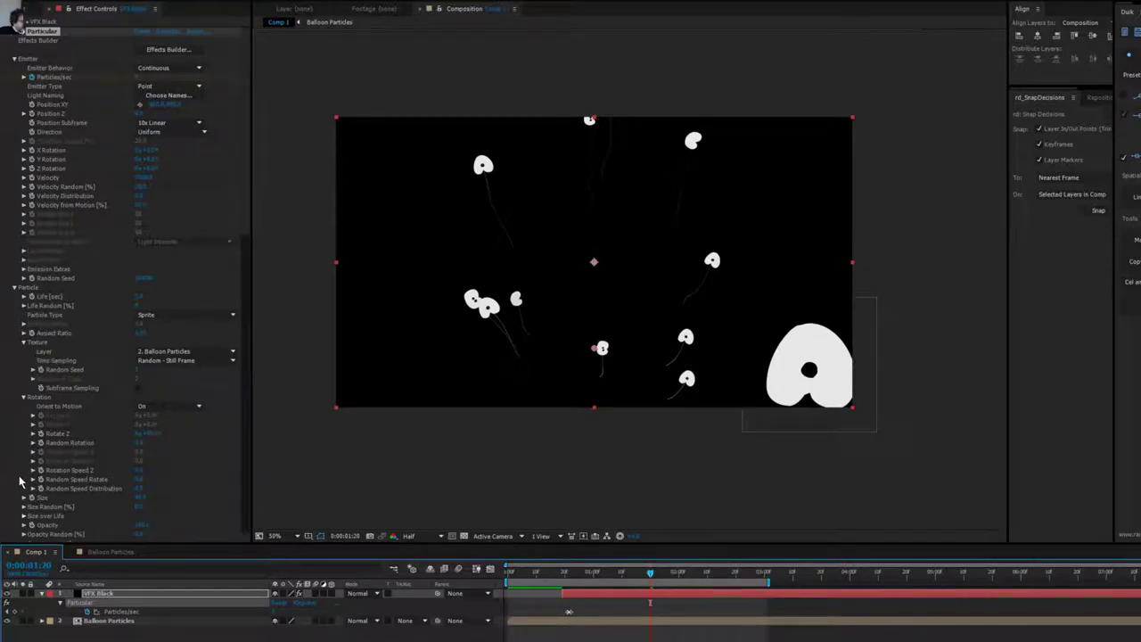
Collapse the Texture and Rotation settings and change Particular's Particle Type to Sprite Colorize.
scroll(24, 503, down, 2)
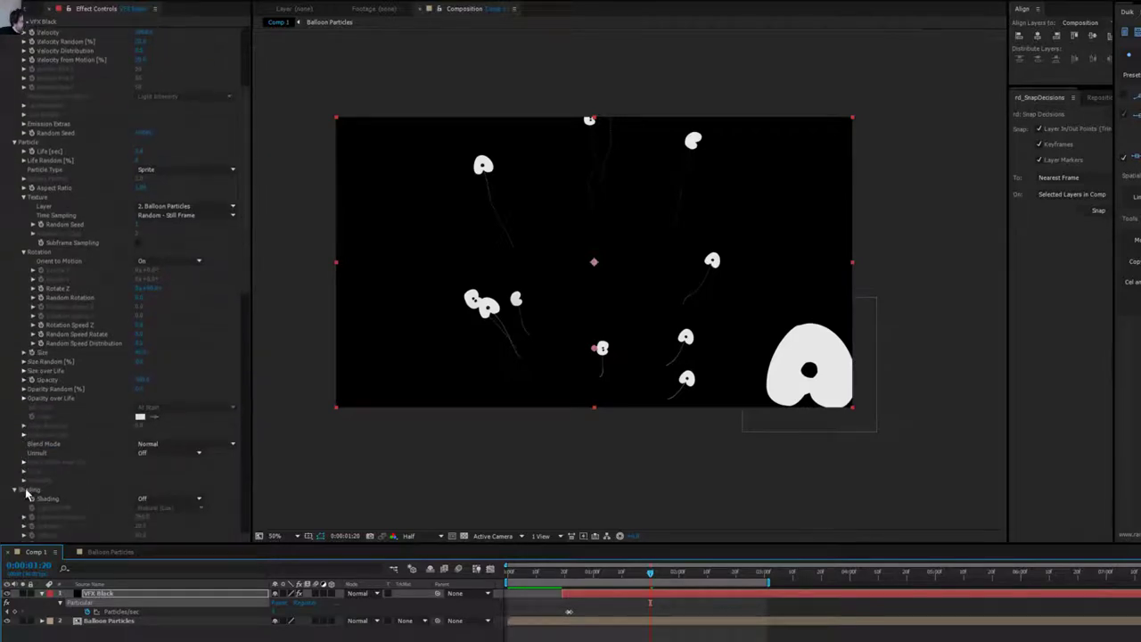
scroll(27, 493, down, 6)
scroll(27, 493, up, 5)
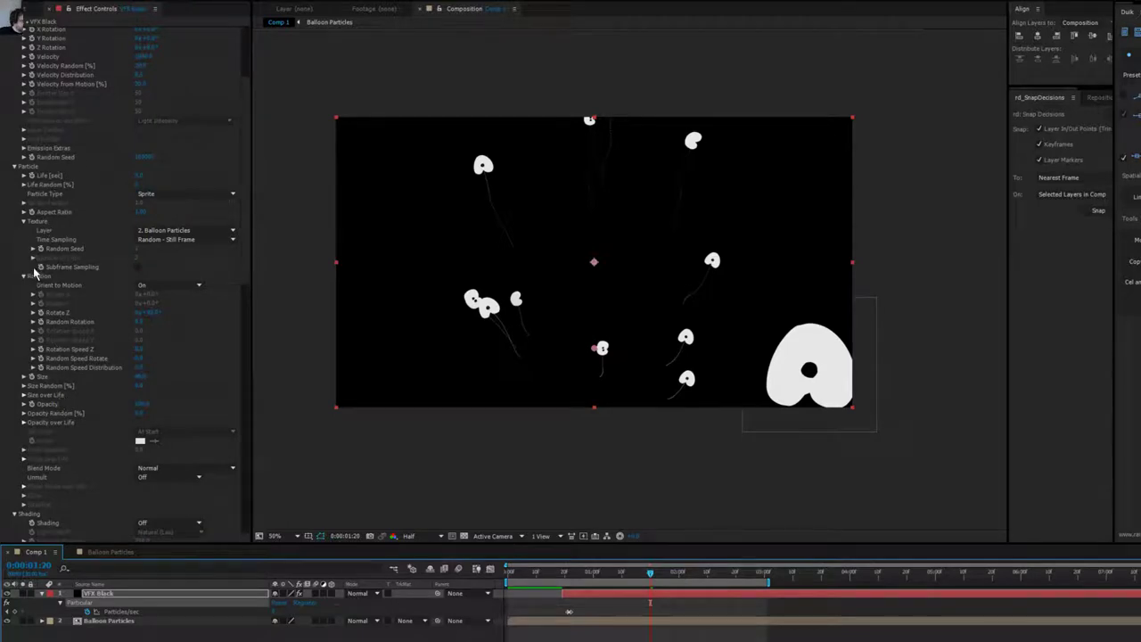
click(24, 222)
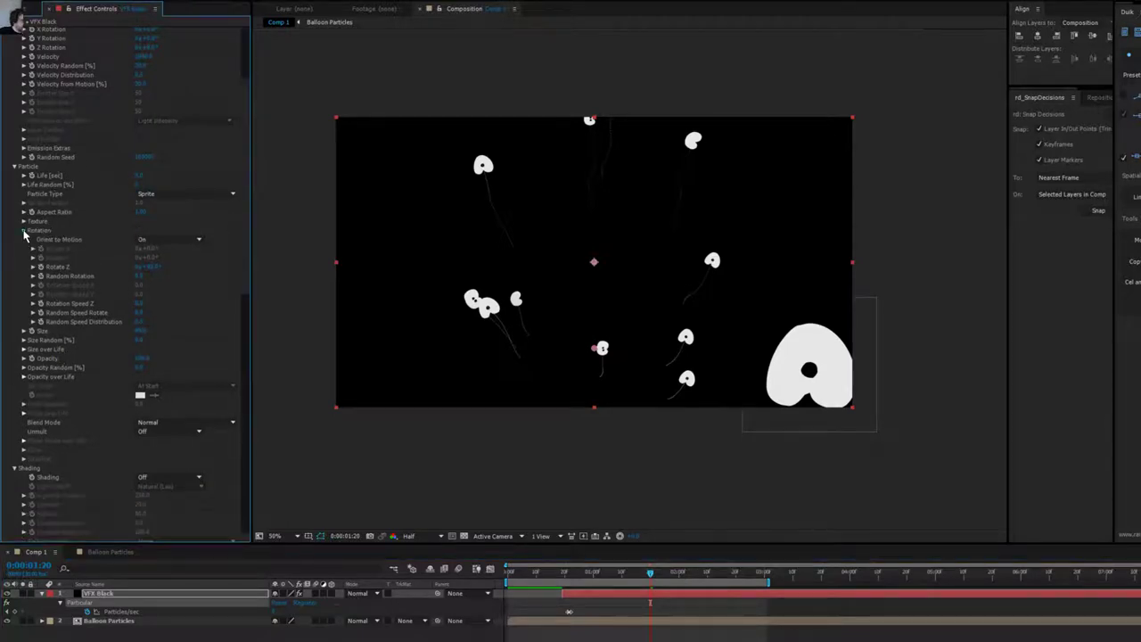
click(24, 231)
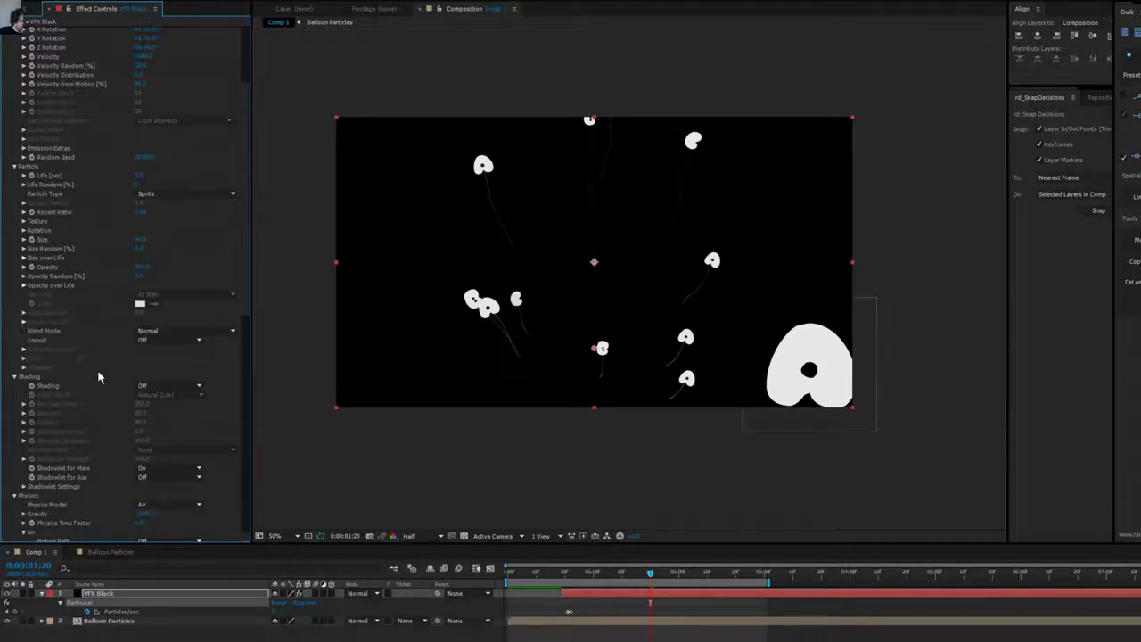
click(174, 193)
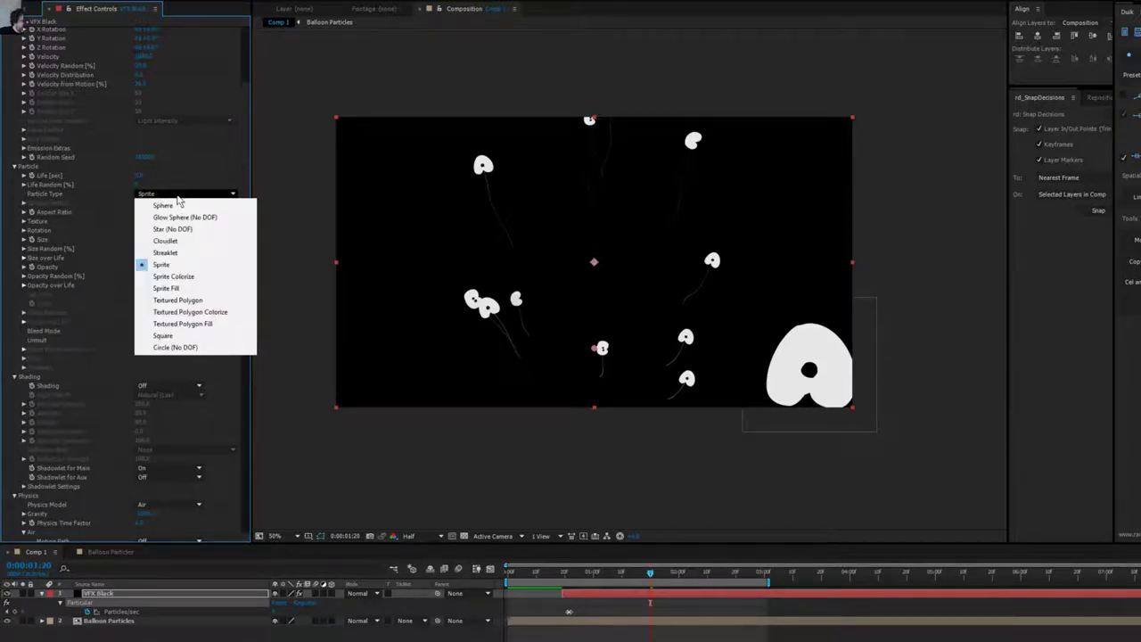
click(183, 280)
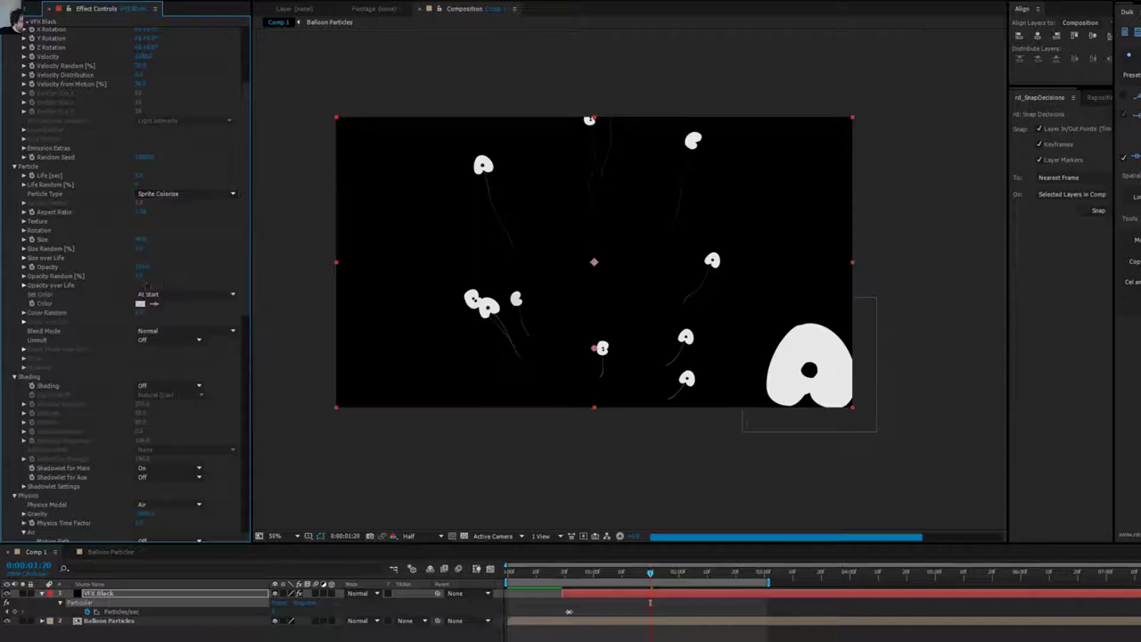
Raise the particles' Color Random to 100% with Set Color kept at At Start, and preview the burst.
click(151, 297)
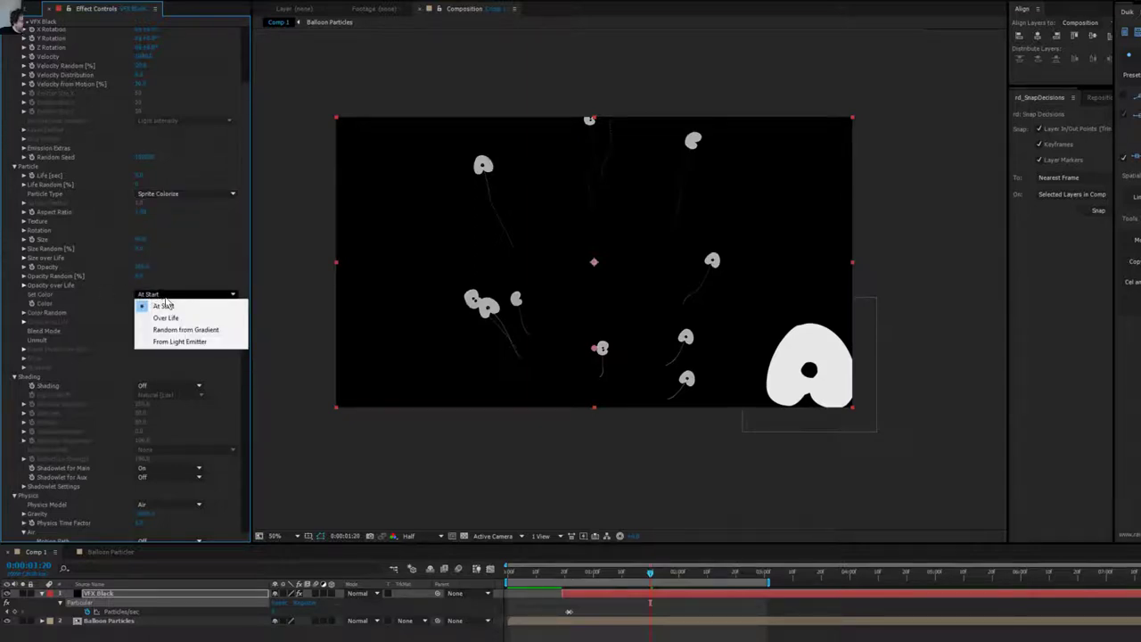
click(36, 317)
click(24, 312)
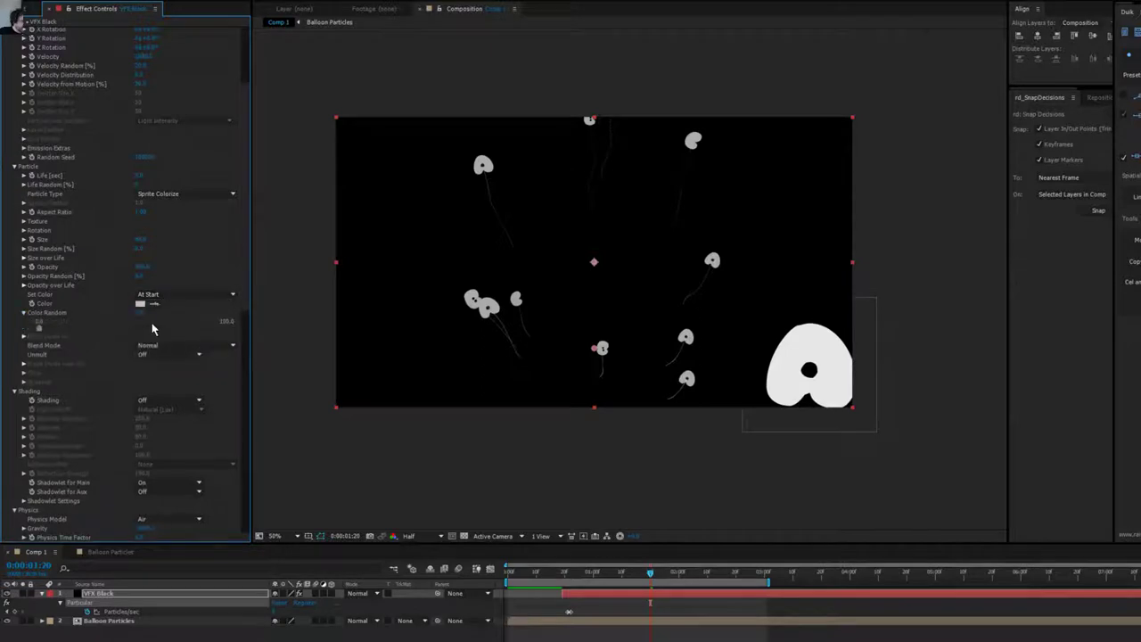
drag(39, 328, 225, 327)
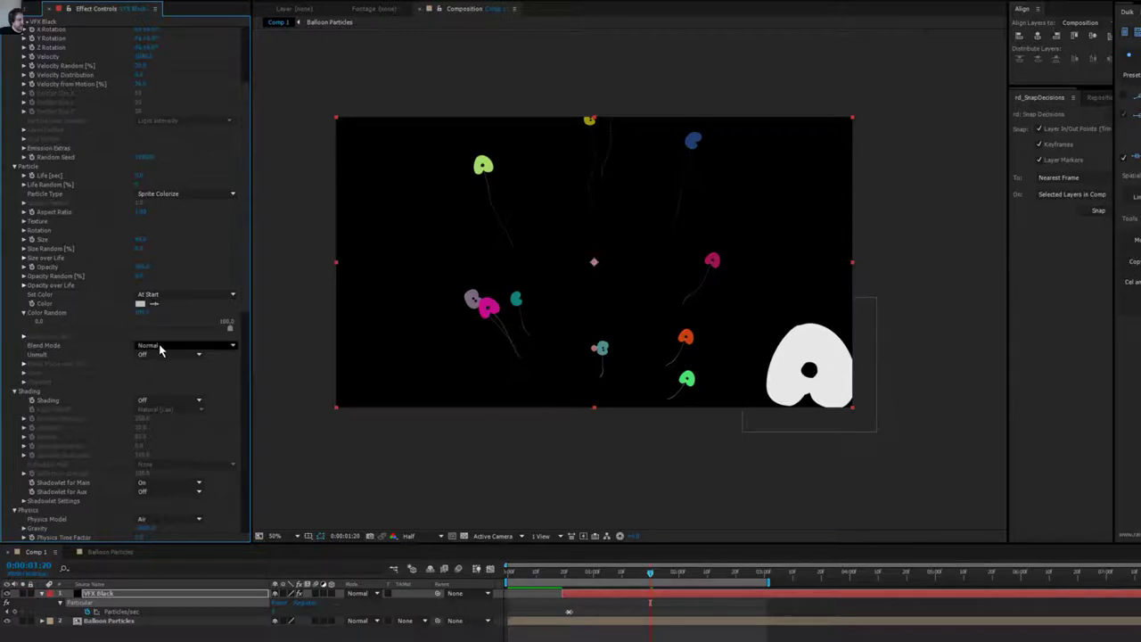
key(period)
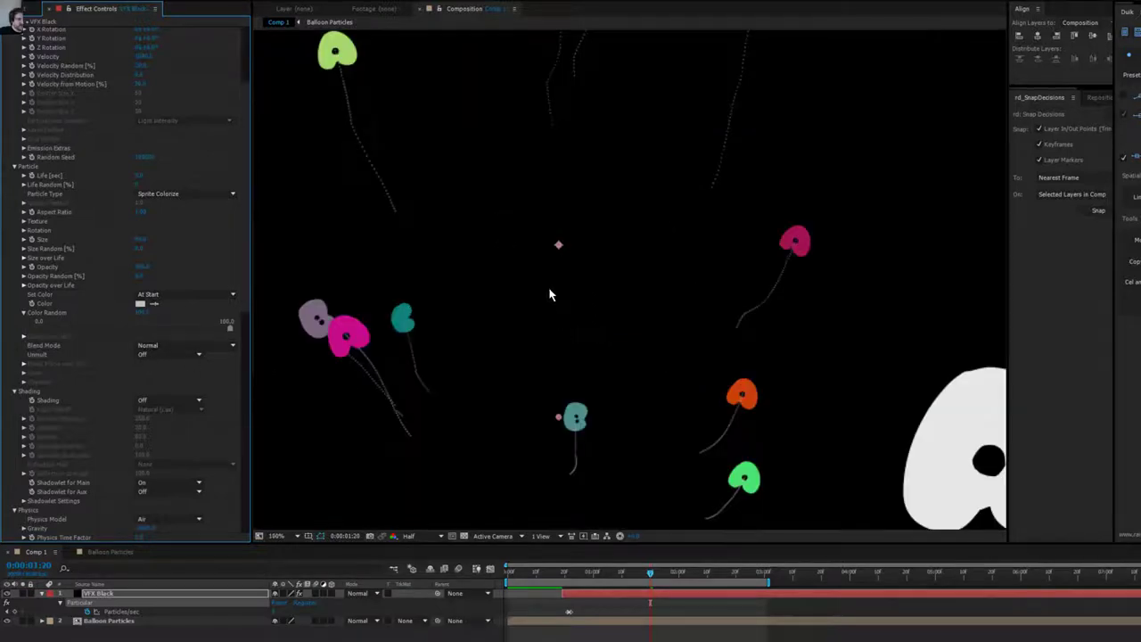
key(comma)
drag(553, 294, 558, 308)
key(space)
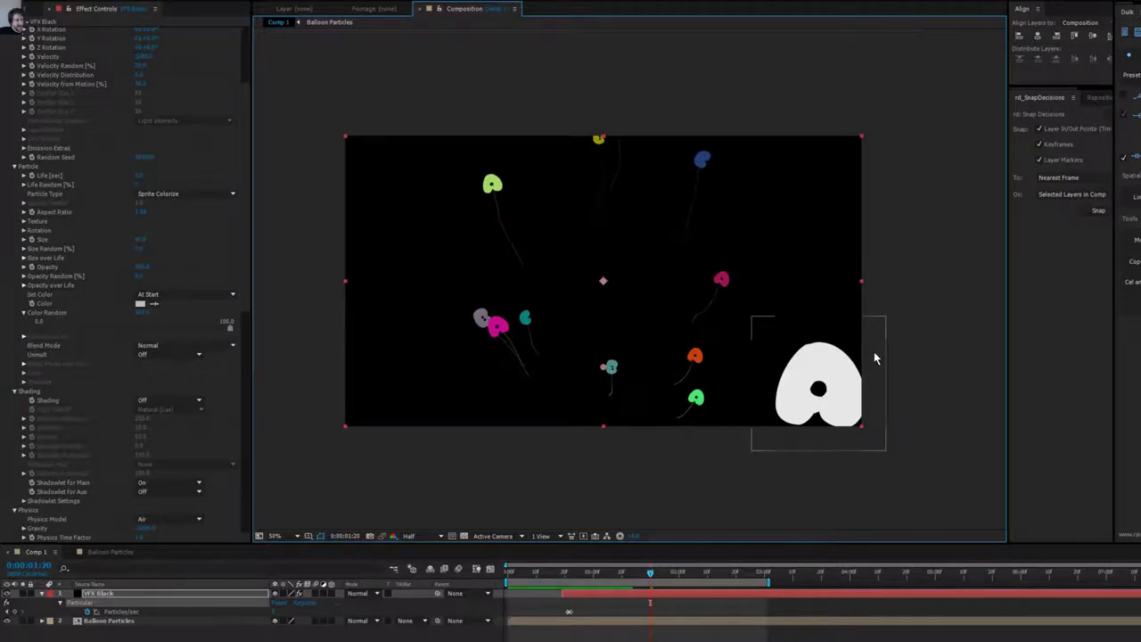
Move the Balloon Particles layer slightly inward so its whole letter fits inside the Comp 1 frame.
click(885, 386)
drag(876, 379, 867, 377)
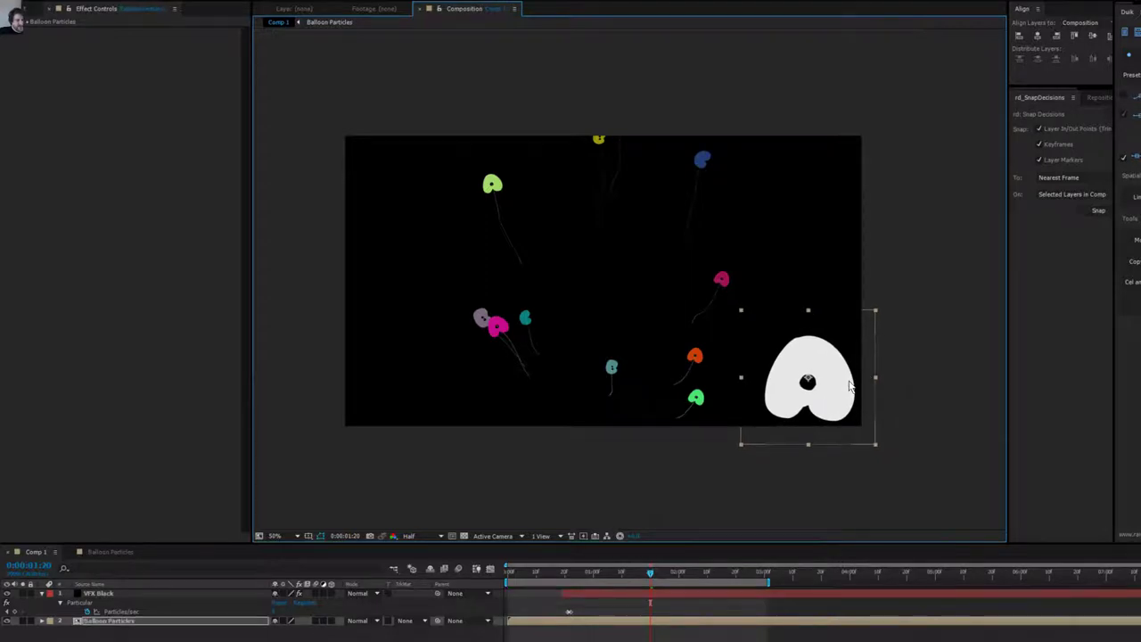
scroll(847, 386, up, 1)
drag(905, 436, 682, 344)
Switch the preview resolution to Full and inspect the balloon letters and their strings up close.
click(410, 535)
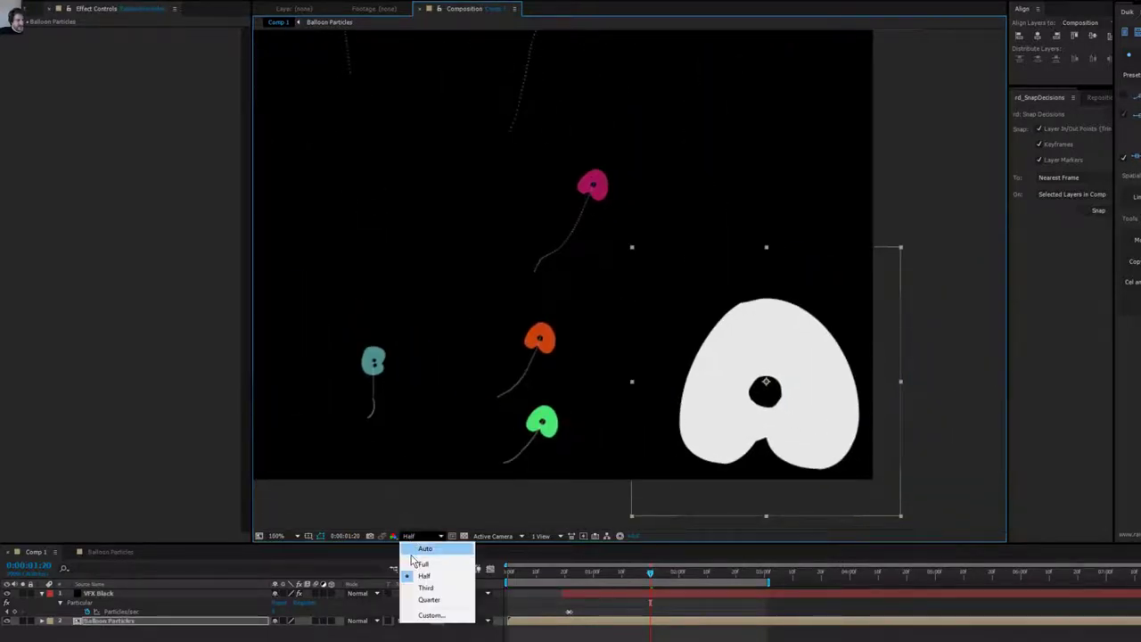
click(415, 559)
drag(731, 346, 764, 357)
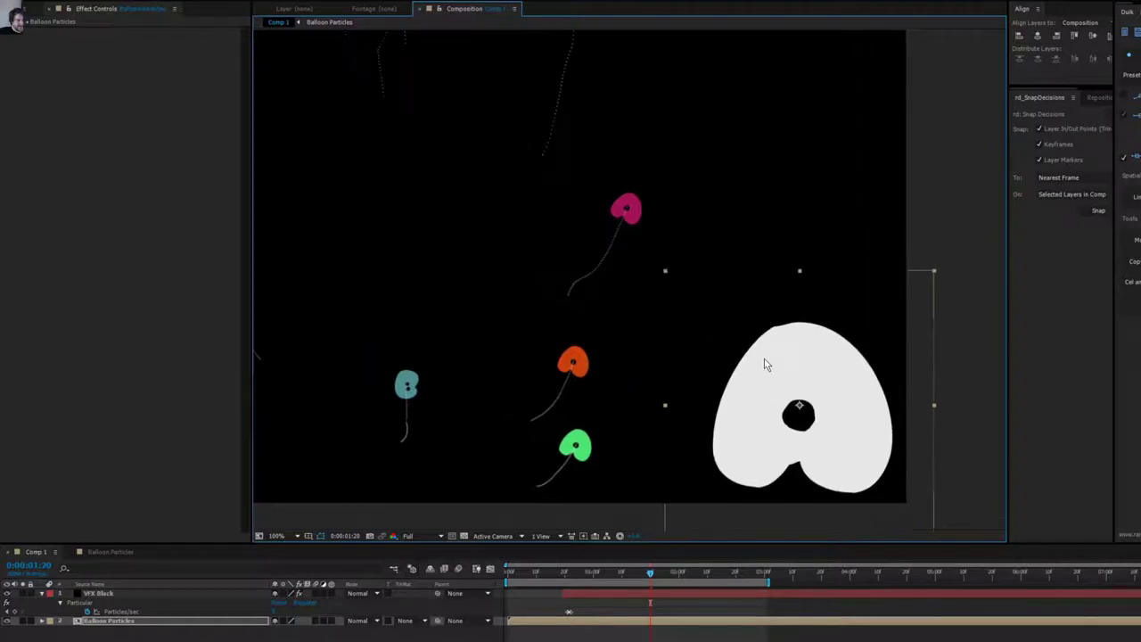
key(comma)
key(period)
key(period)
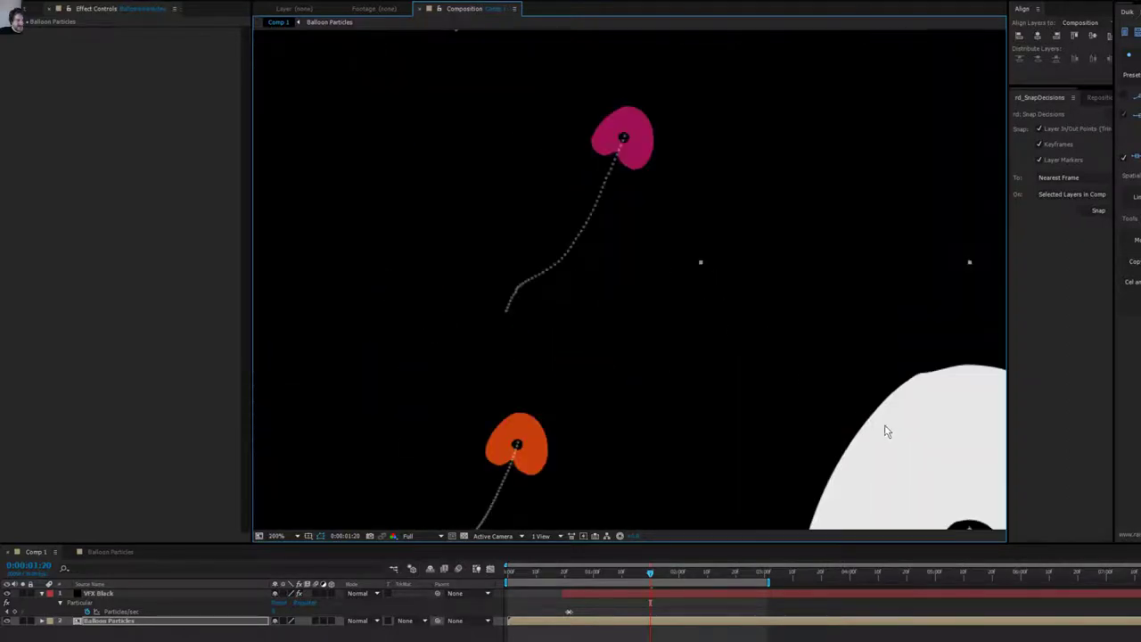
key(comma)
drag(709, 400, 884, 418)
key(comma)
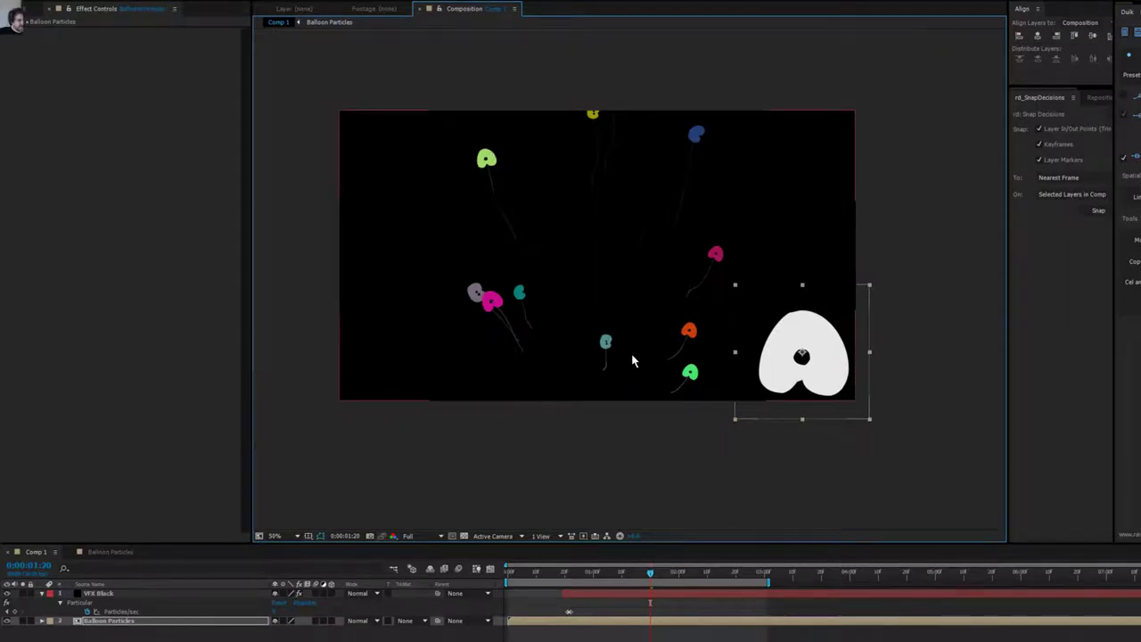
Enlarge the balloon sprites on the VFX Black layer by setting Particular's particle Size to 250.
click(107, 593)
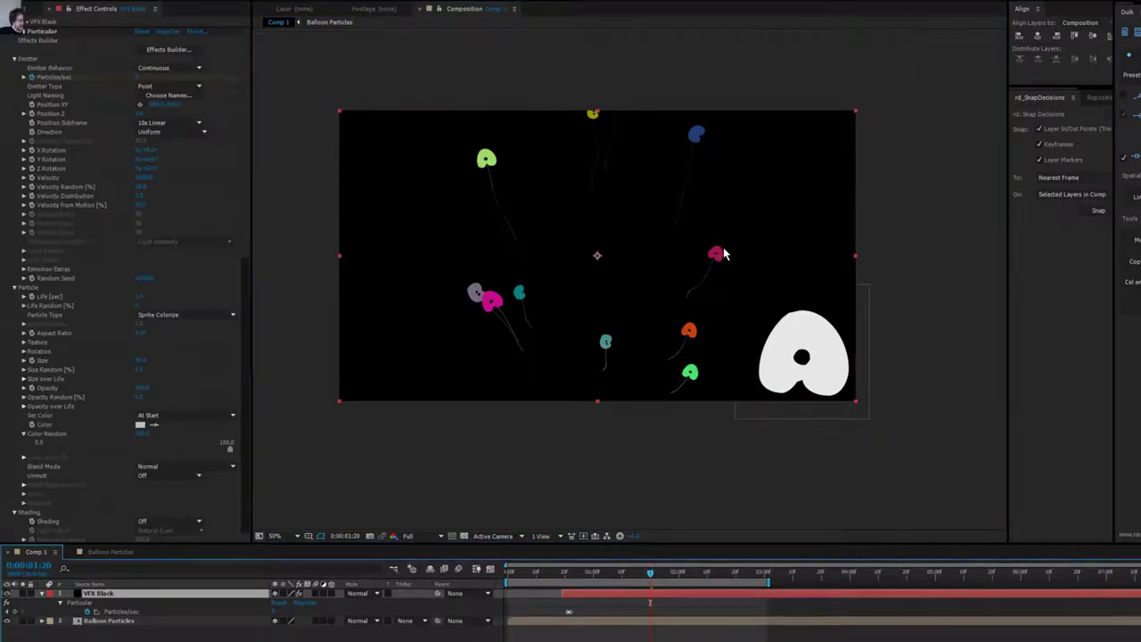
drag(140, 360, 192, 360)
click(142, 362)
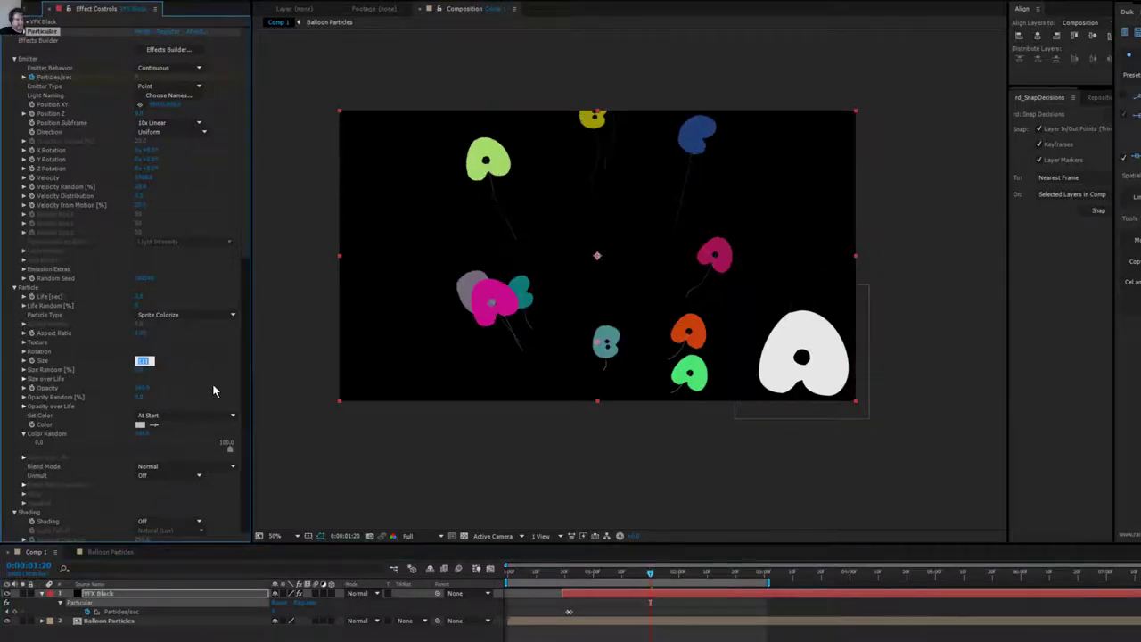
key(Return)
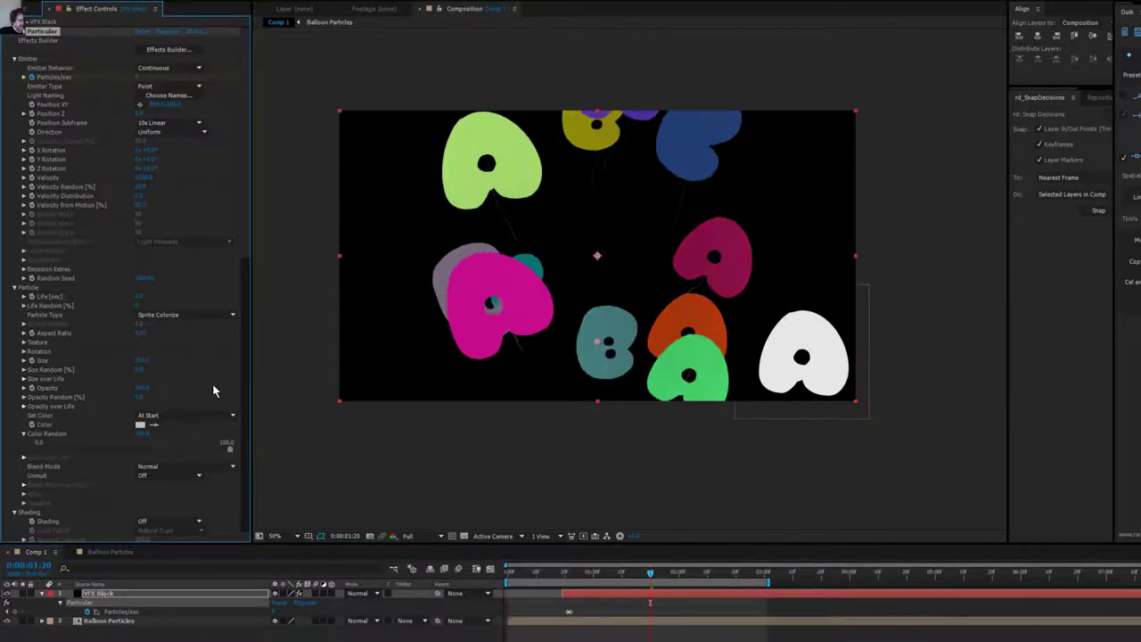
click(144, 361)
text(250)
key(Return)
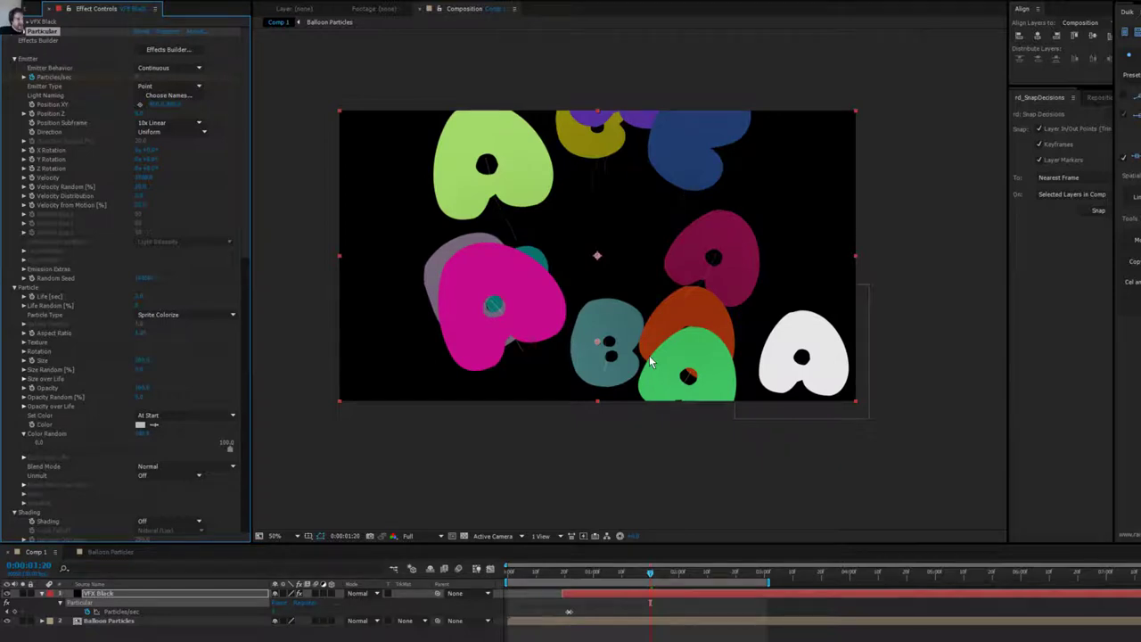
Hide the Balloon Particles layer and set the first Particles/sec keyframe to 30, previewing the result.
click(7, 620)
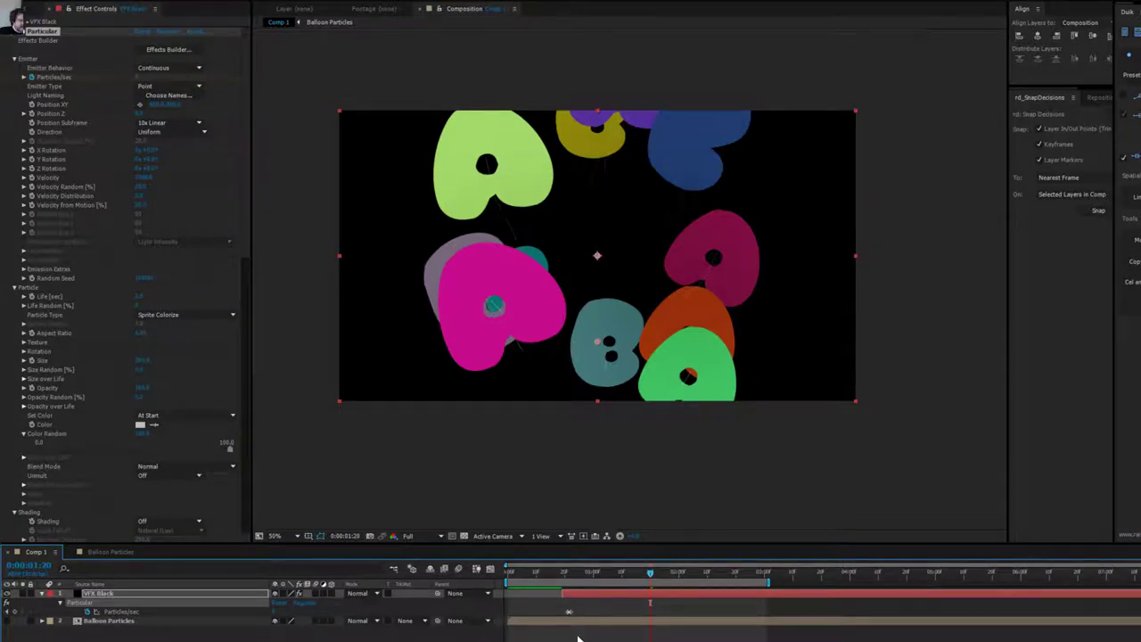
double_click(567, 612)
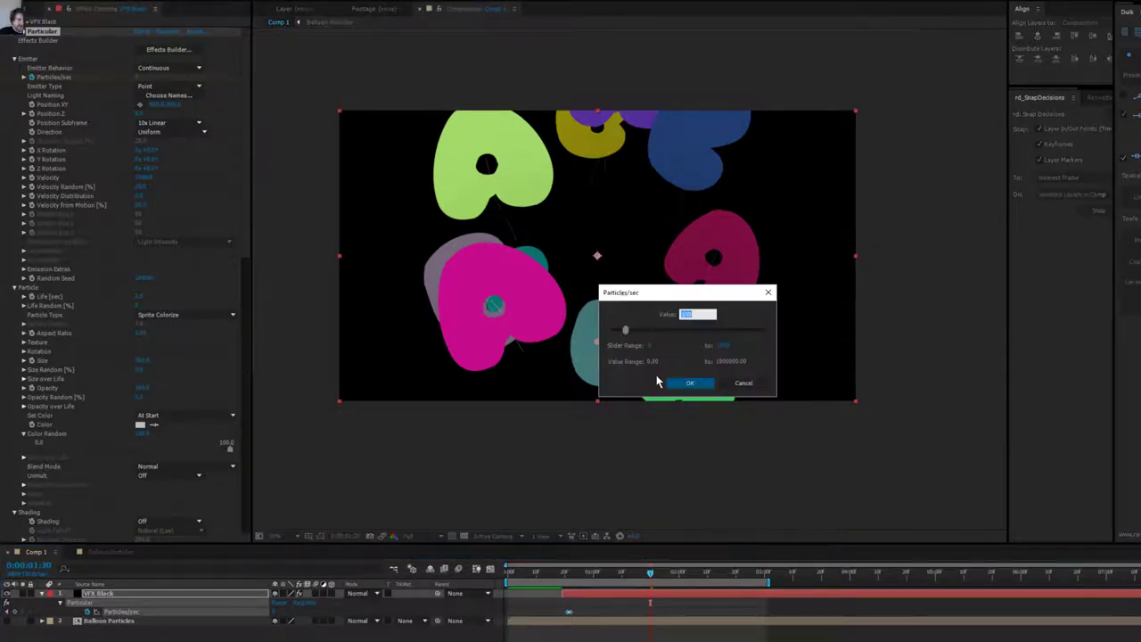
text(30)
key(Return)
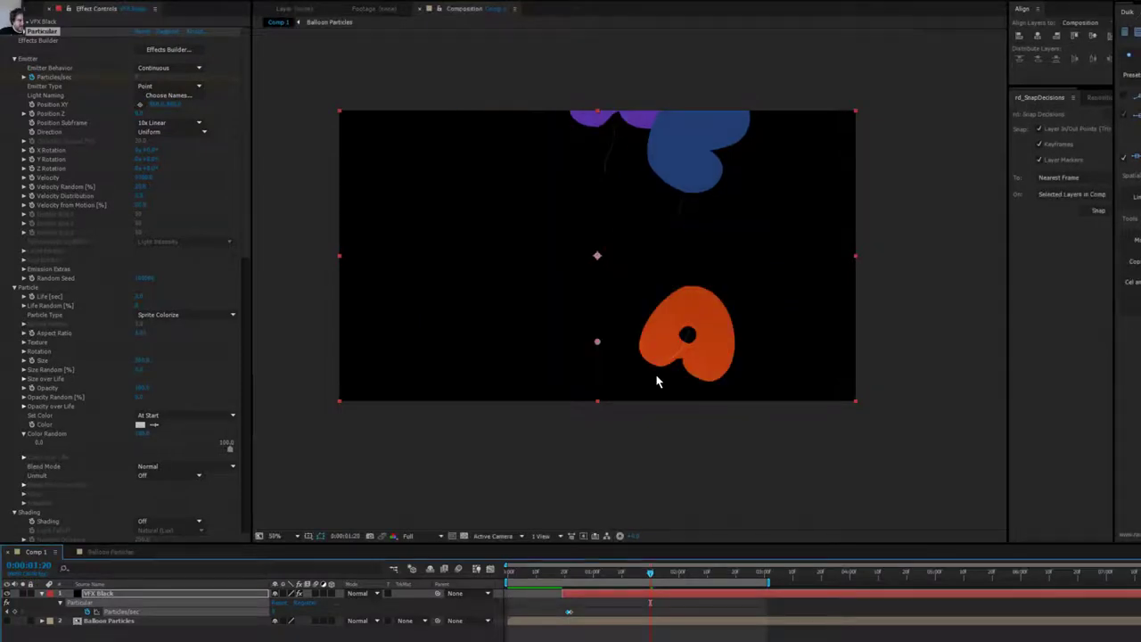
key(space)
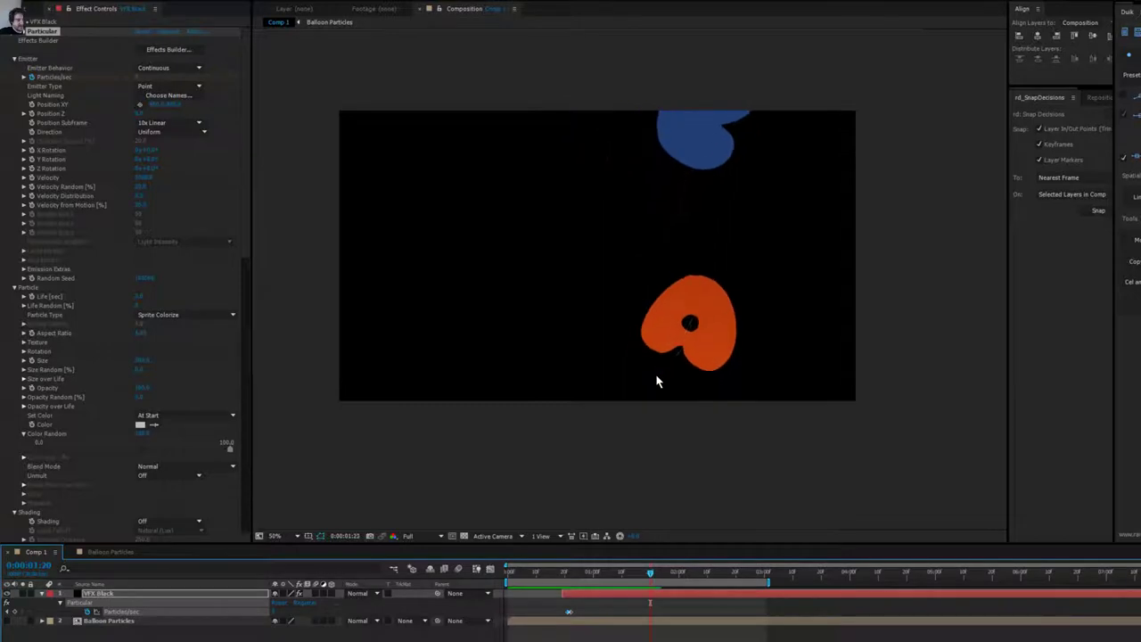
Set the Particular texture's Time Sampling to Random - Play Once and scrub through the balloon letters.
click(567, 573)
drag(567, 572, 619, 575)
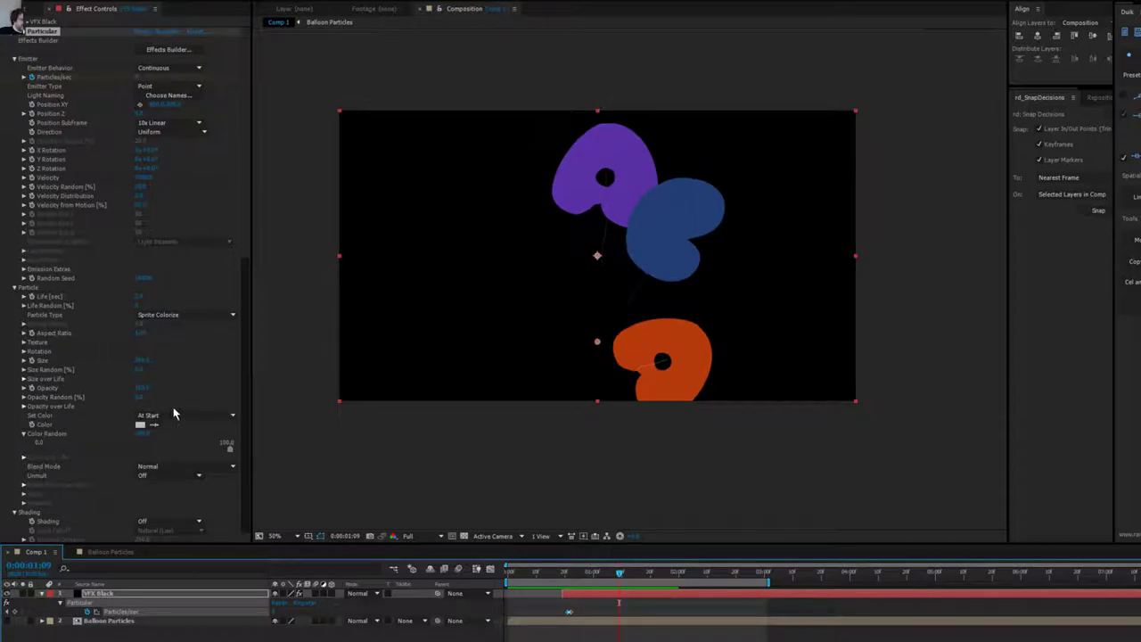
click(23, 342)
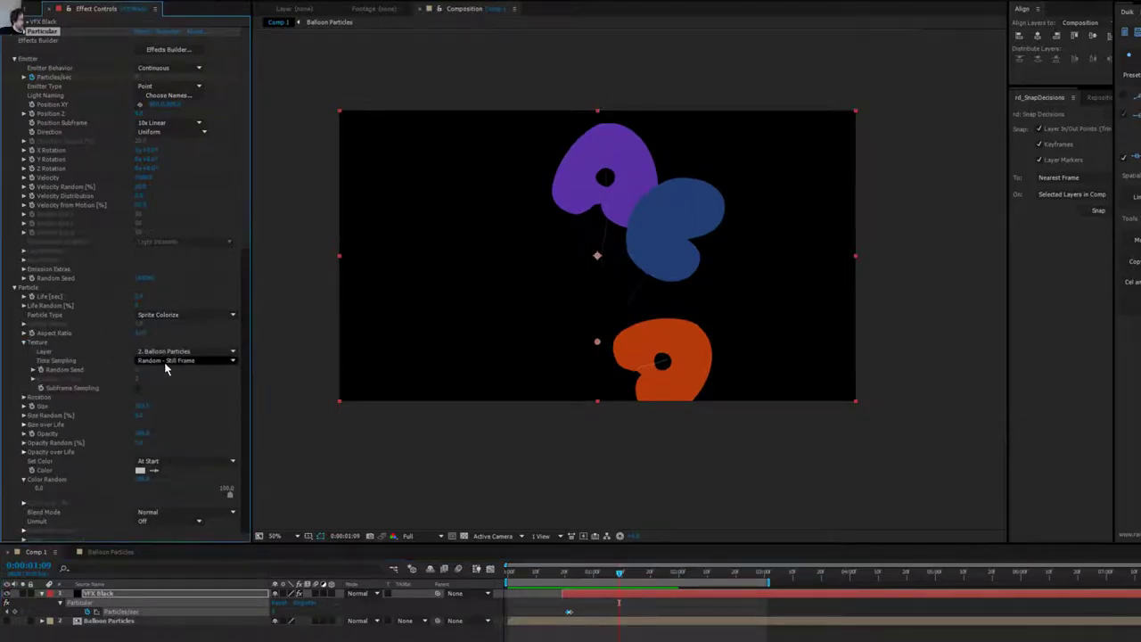
click(166, 361)
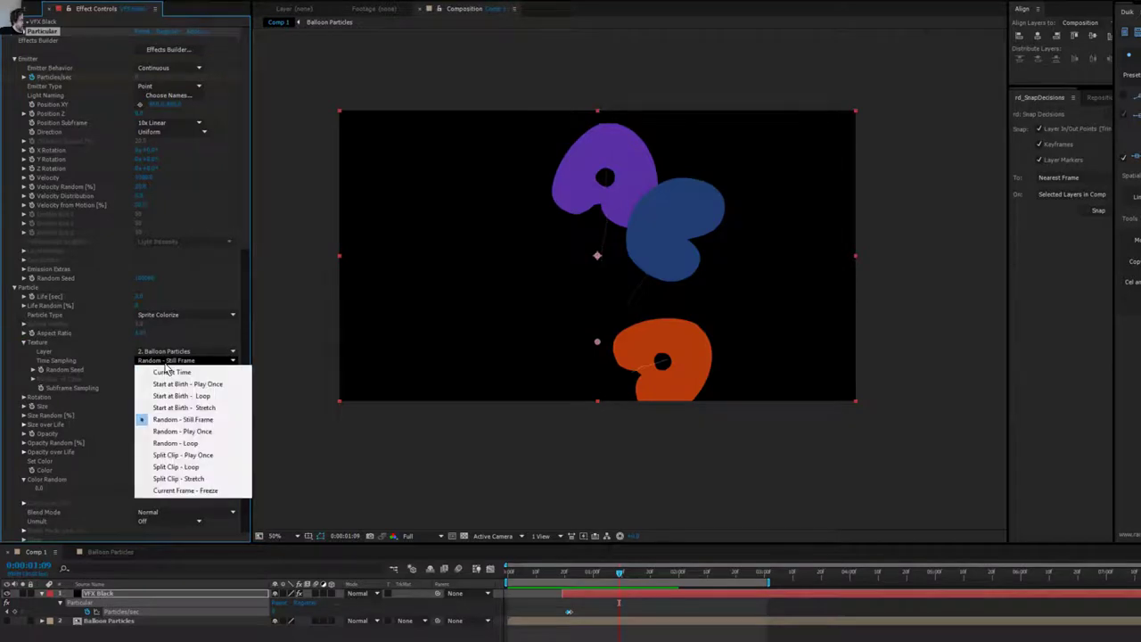
click(208, 432)
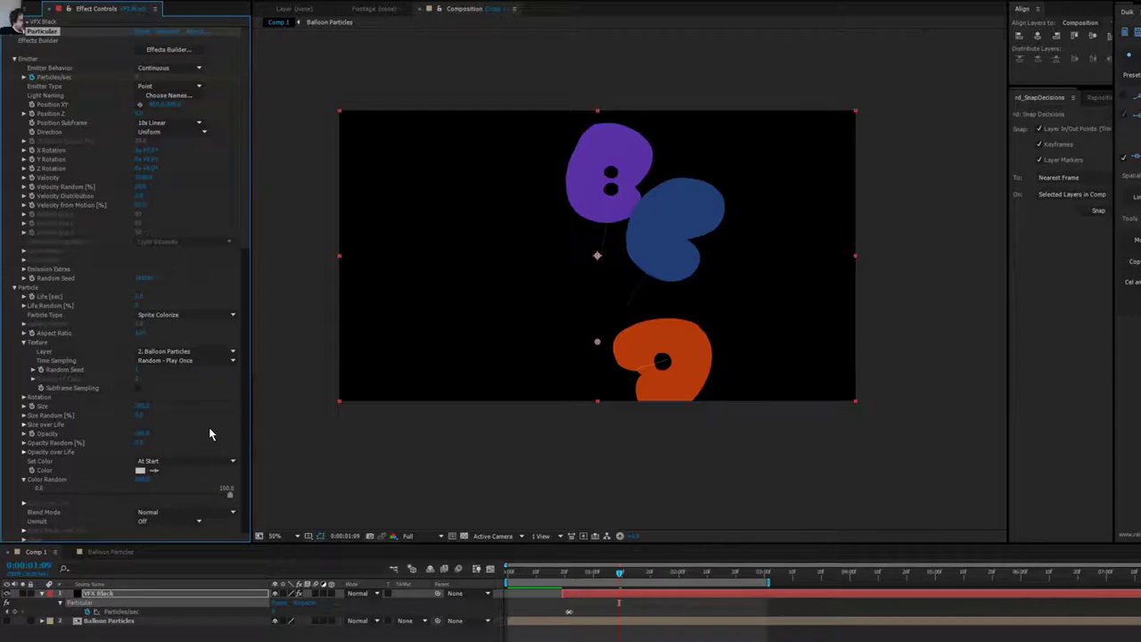
drag(557, 576, 597, 597)
Change the texture's Time Sampling to Split Clip - Play Once, set its Number of Clips, and scrub through the particles.
click(168, 361)
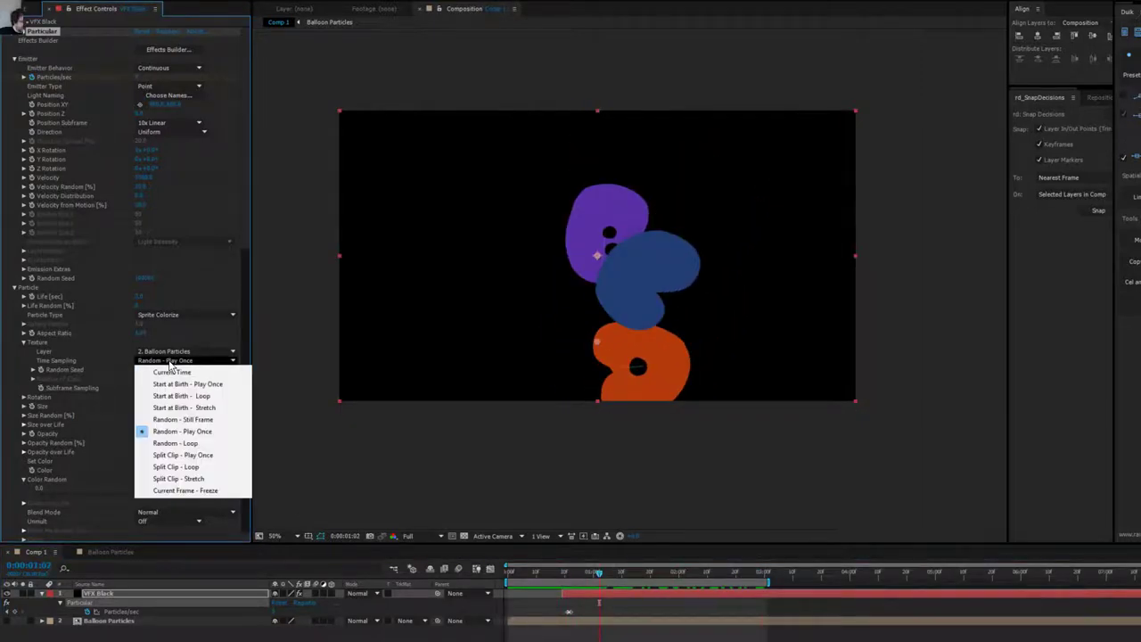
click(200, 457)
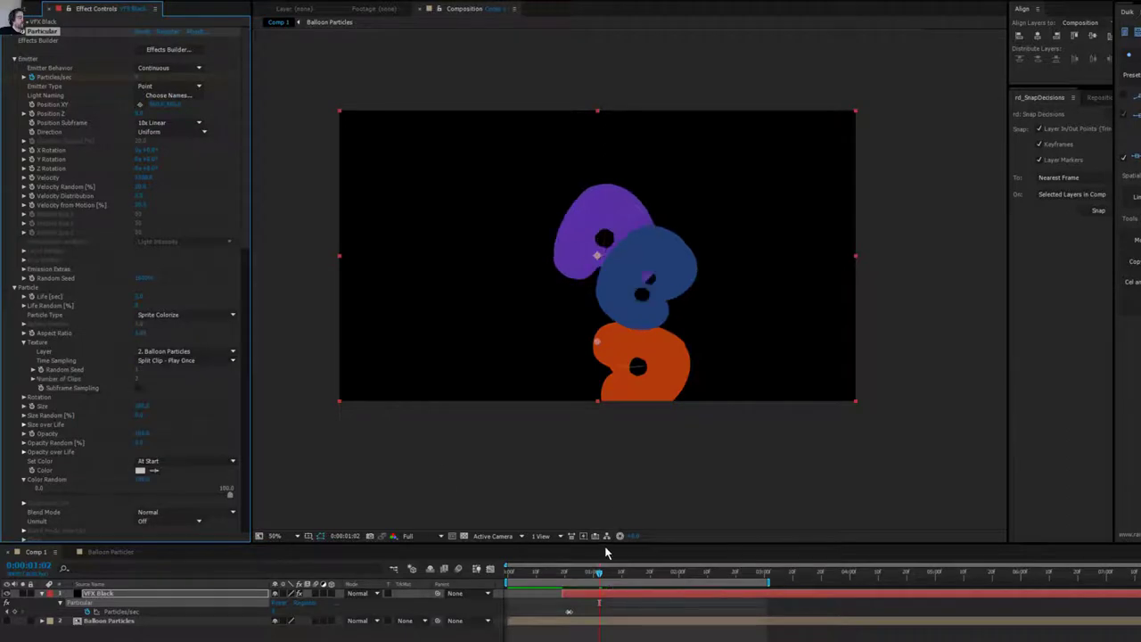
drag(562, 577, 676, 583)
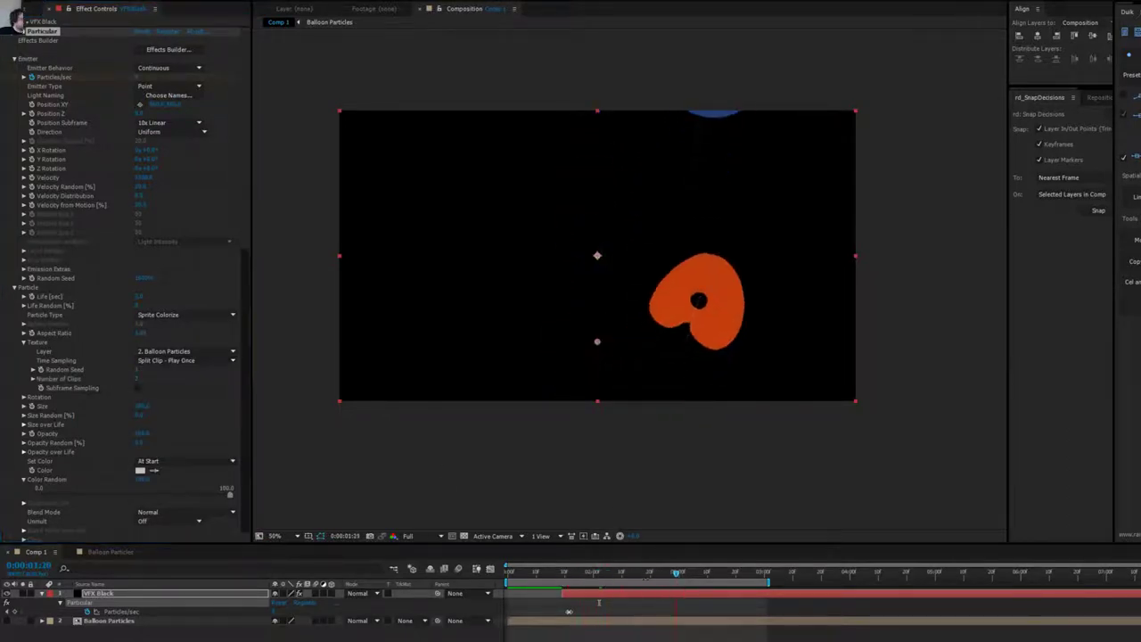
click(138, 380)
key(Return)
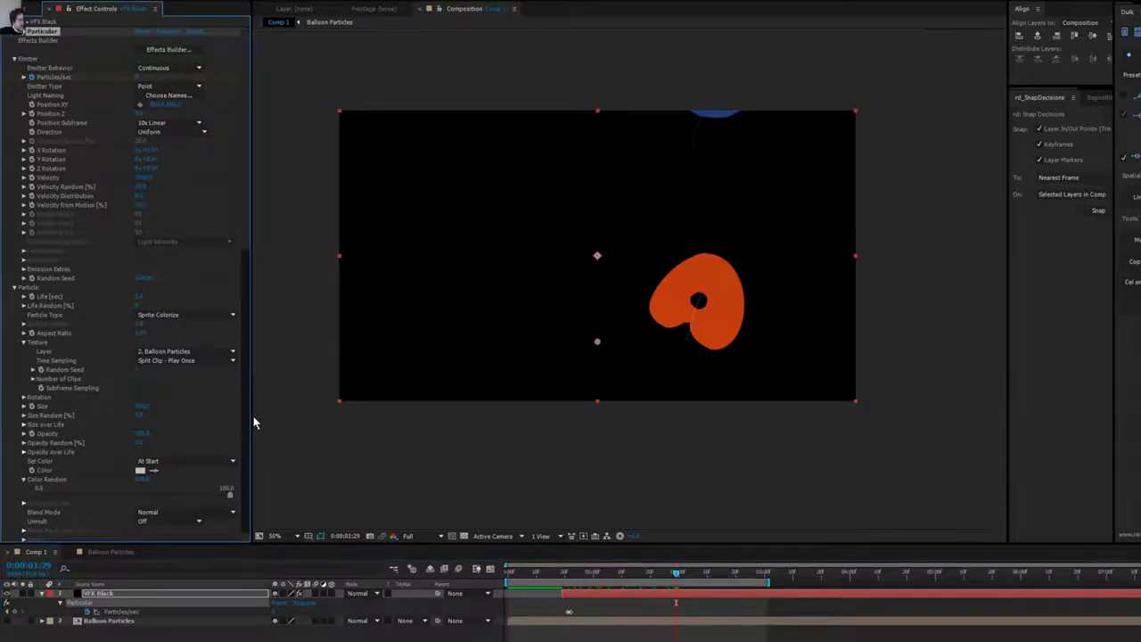
drag(564, 578, 611, 589)
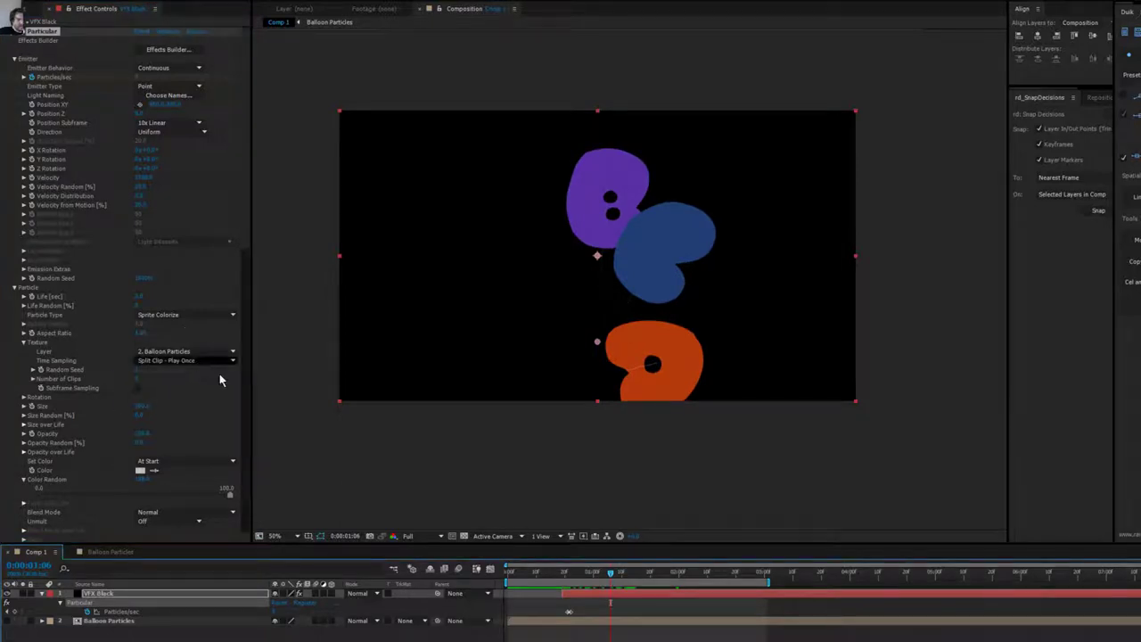
Set the duration of the Balloon Particles composition to 0:00:09:00.
click(100, 550)
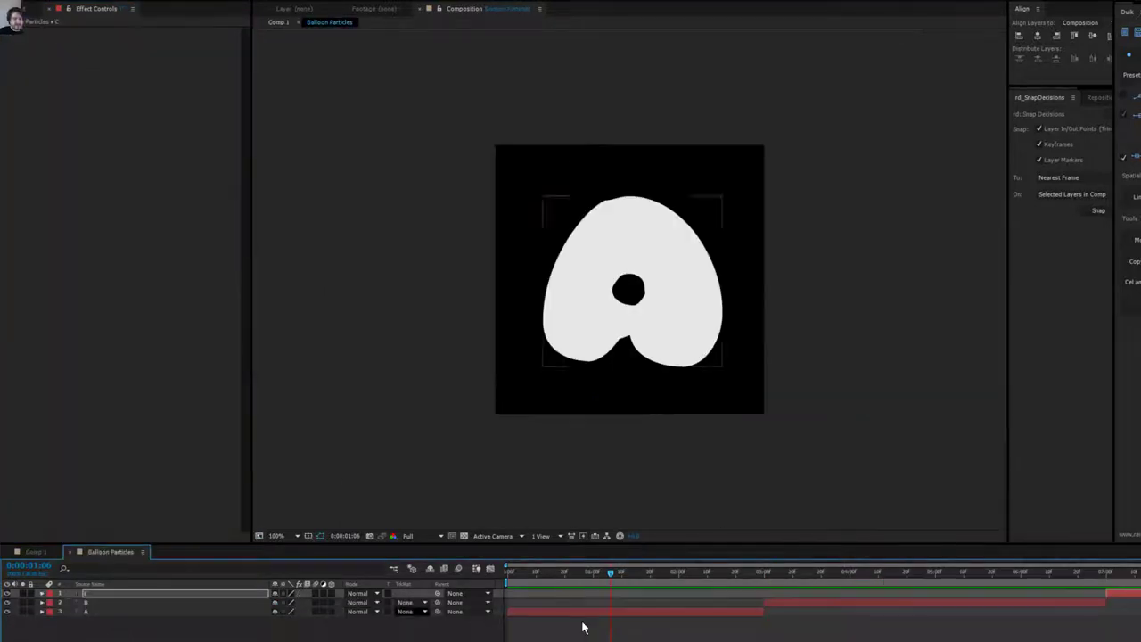
key(ctrl+k)
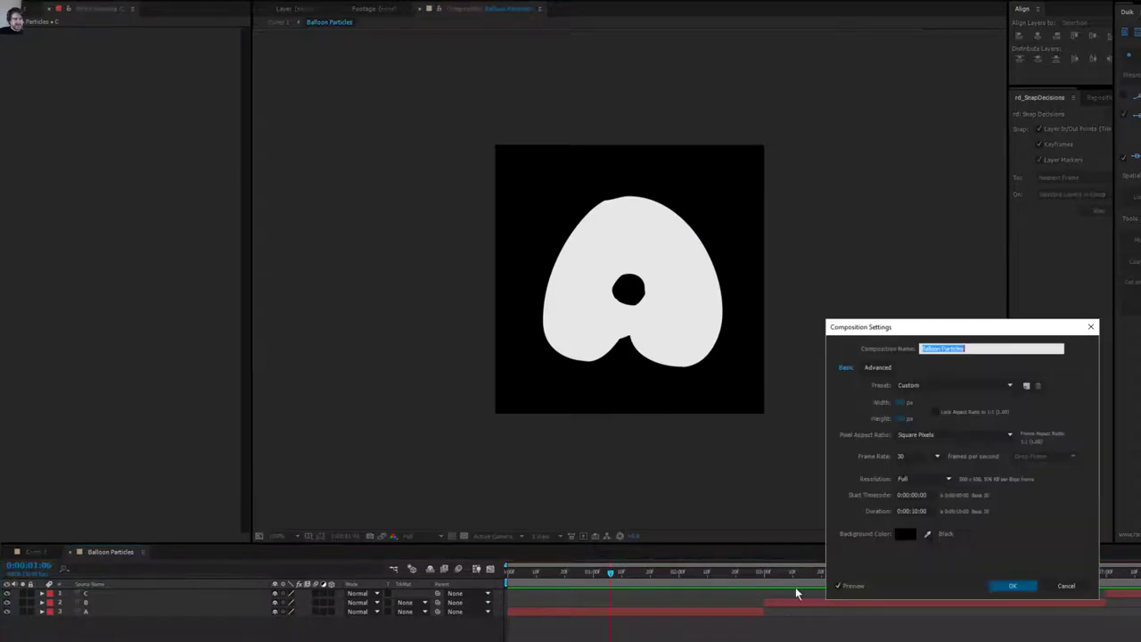
click(911, 511)
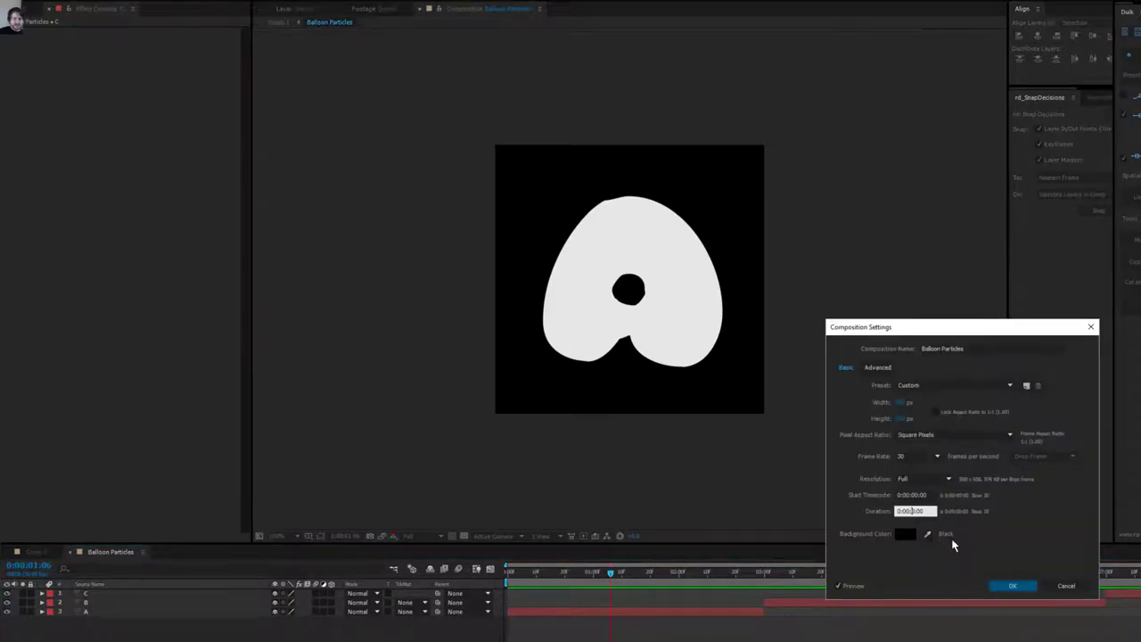
key(Return)
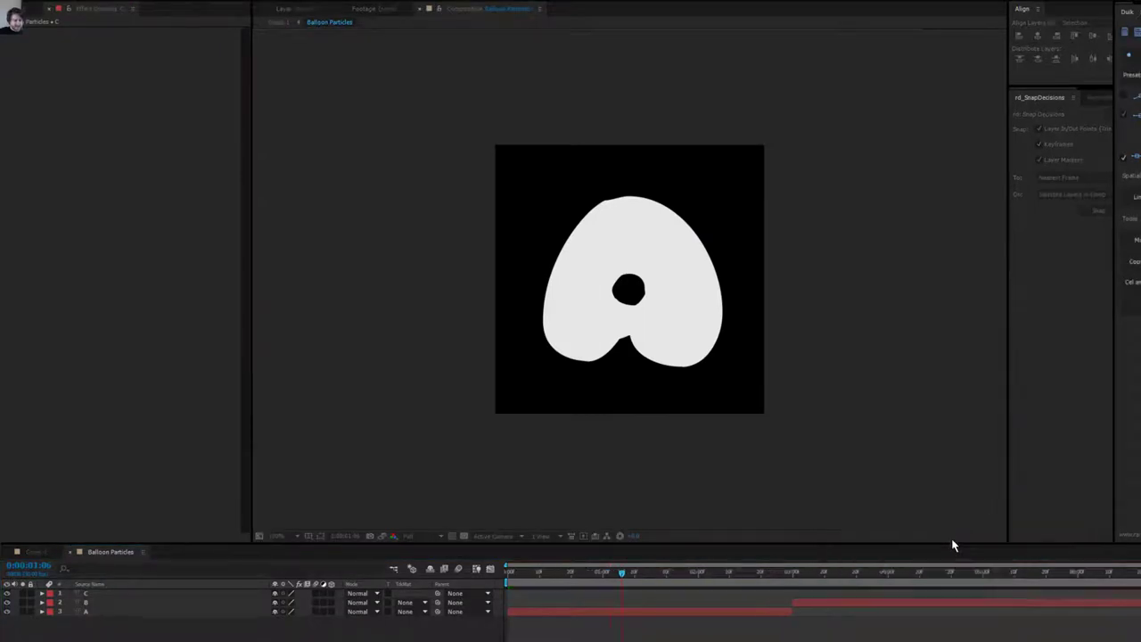
Trim layer B to end at 0:00:06:00 and move layer C to start at that same time.
click(1082, 575)
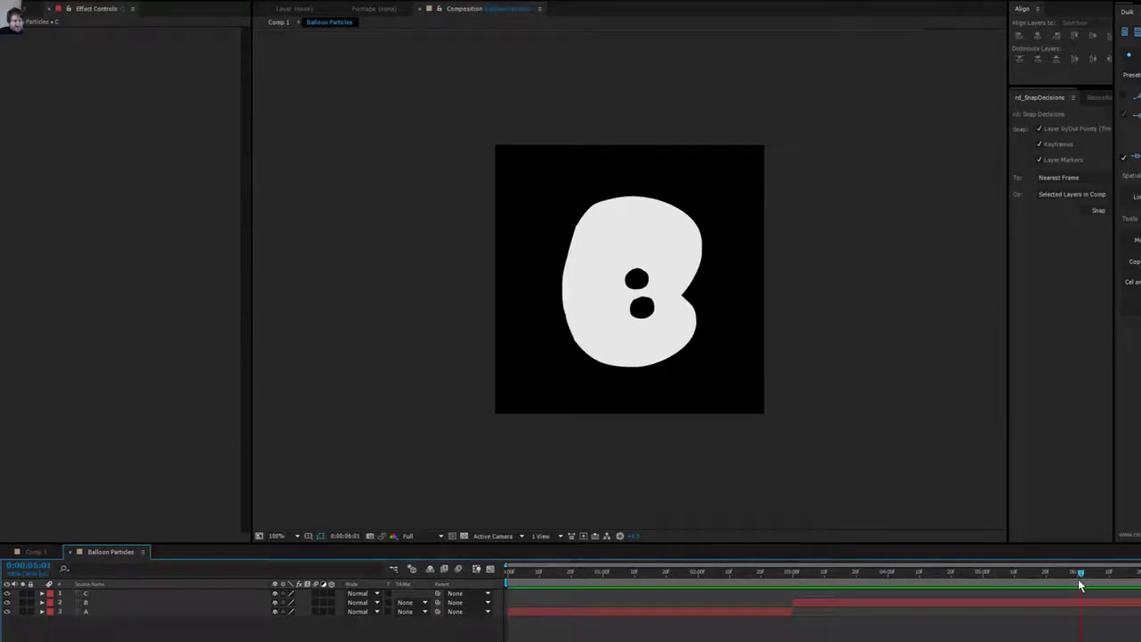
click(1080, 602)
key(alt+bracketright)
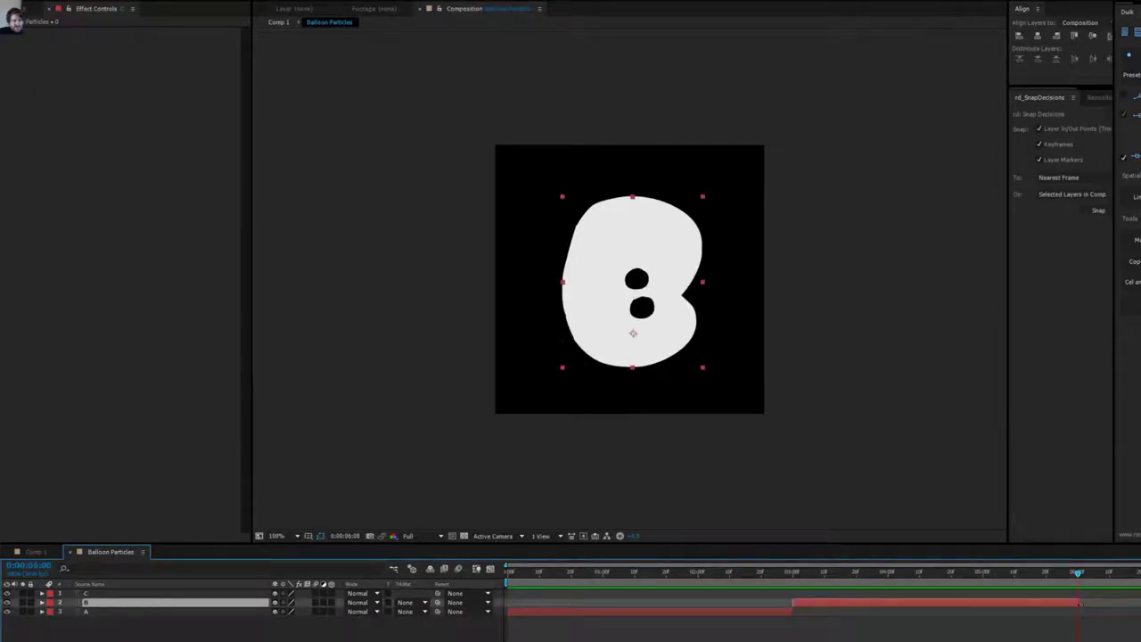
drag(1137, 594, 1106, 597)
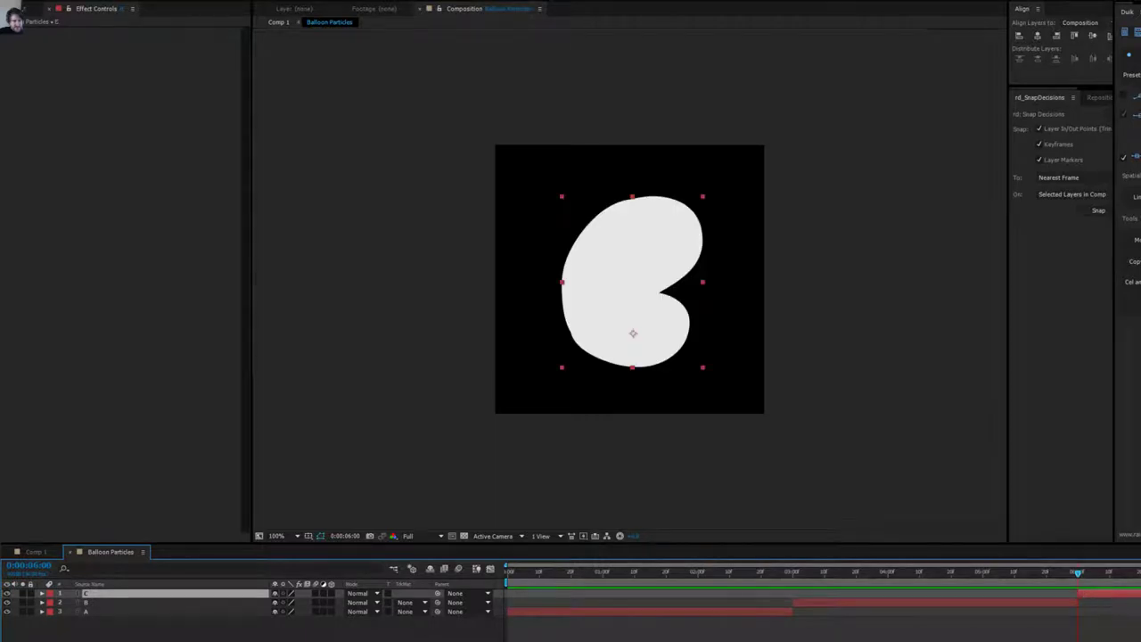
Return to Comp 1 and scrub through the animation around 0:00:01:25 to check the emitted letters.
drag(523, 570, 1140, 597)
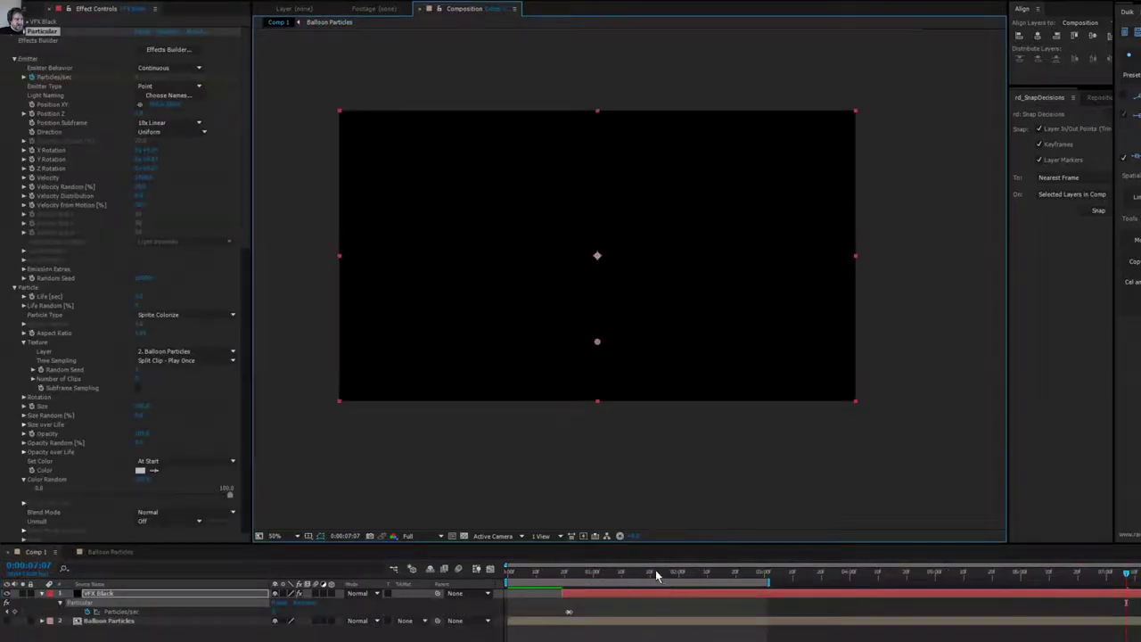
click(651, 579)
mouse_move(651, 582)
mouse_down()
mouse_move(554, 585)
mouse_move(636, 589)
mouse_move(723, 572)
mouse_move(664, 570)
mouse_up()
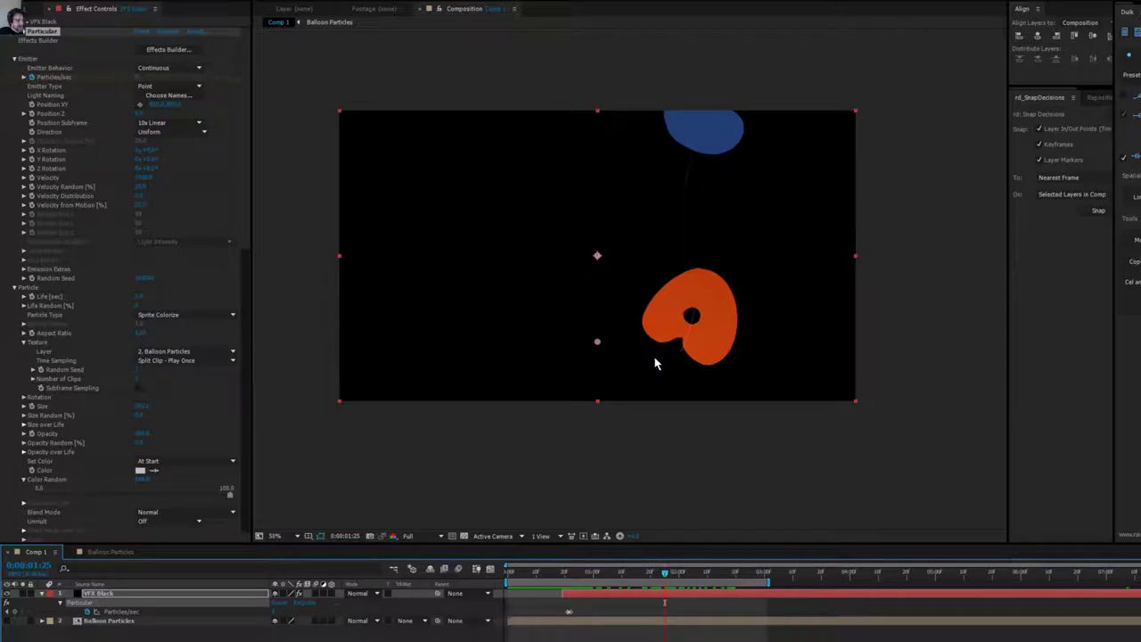
Set the height of the Balloon Particles composition to 1000 px.
click(96, 552)
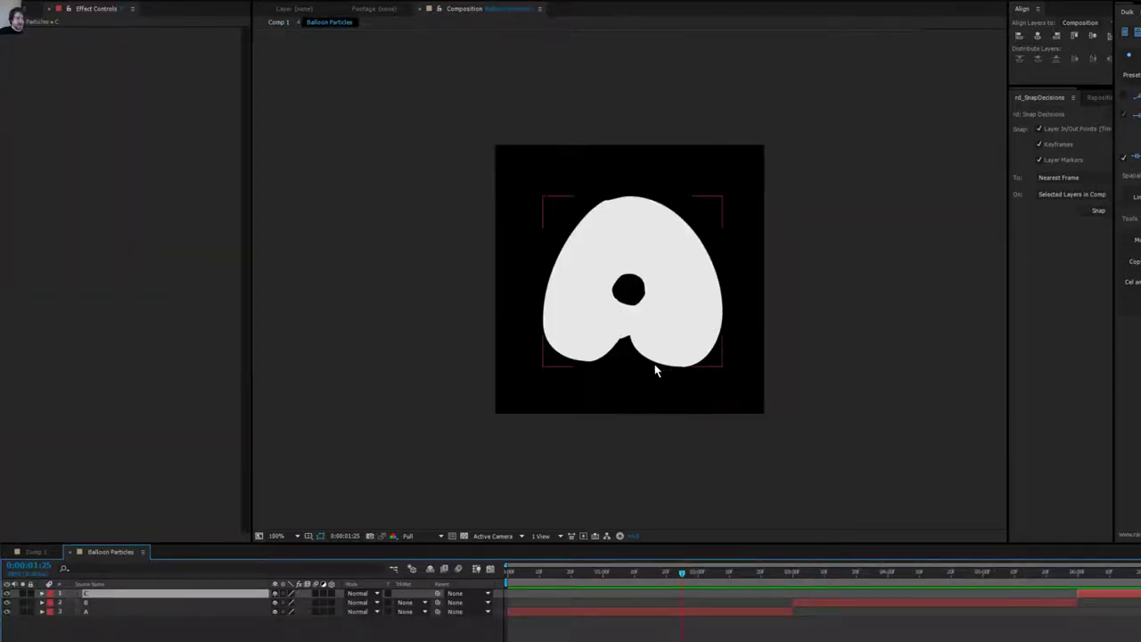
key(ctrl+k)
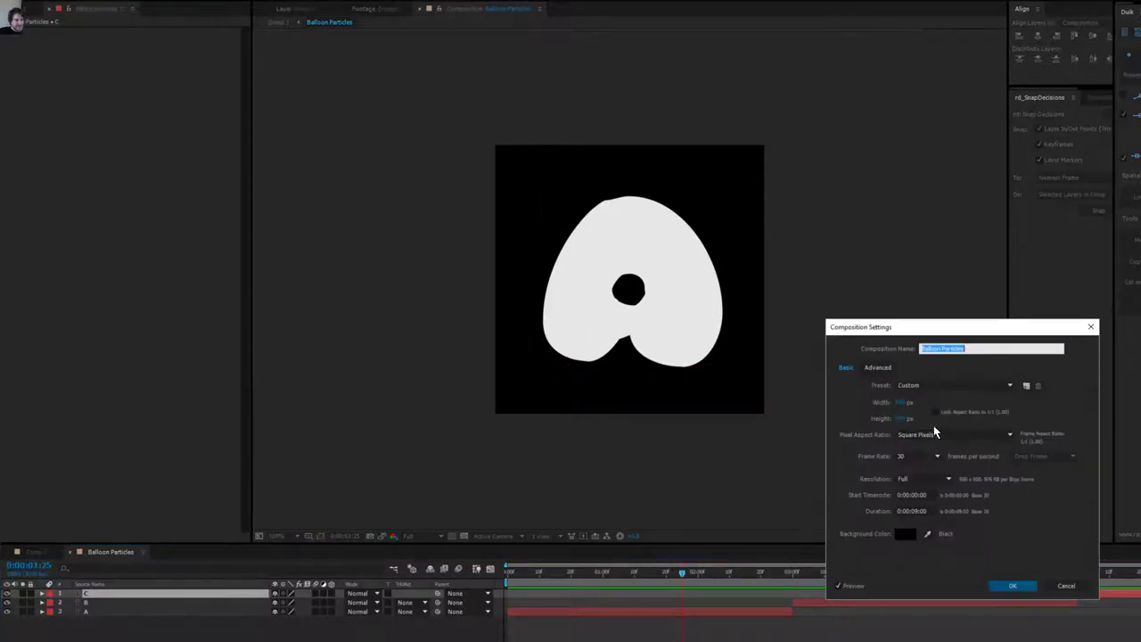
click(902, 418)
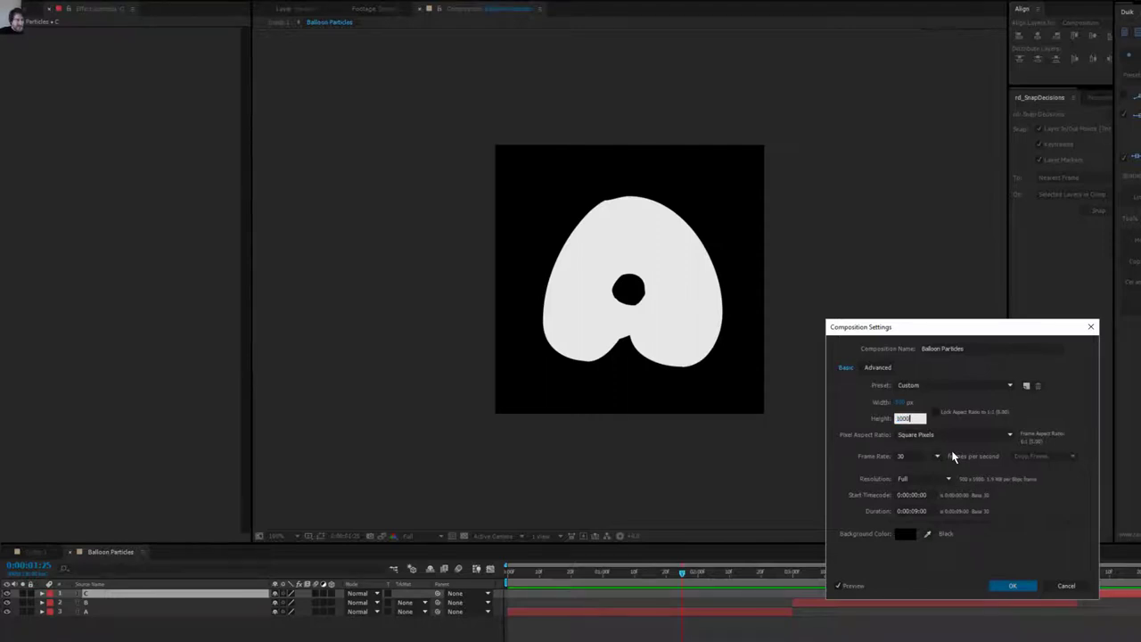
key(Return)
Display the Title/Action Safe guides over the Balloon Particles composition to mark its centre.
click(696, 294)
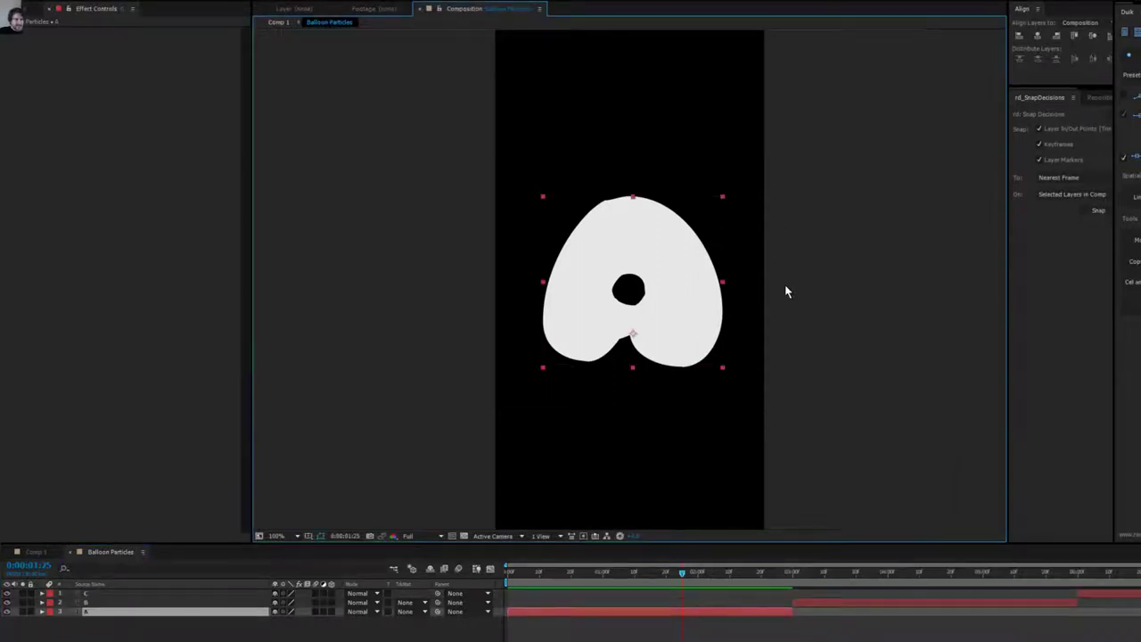
key(comma)
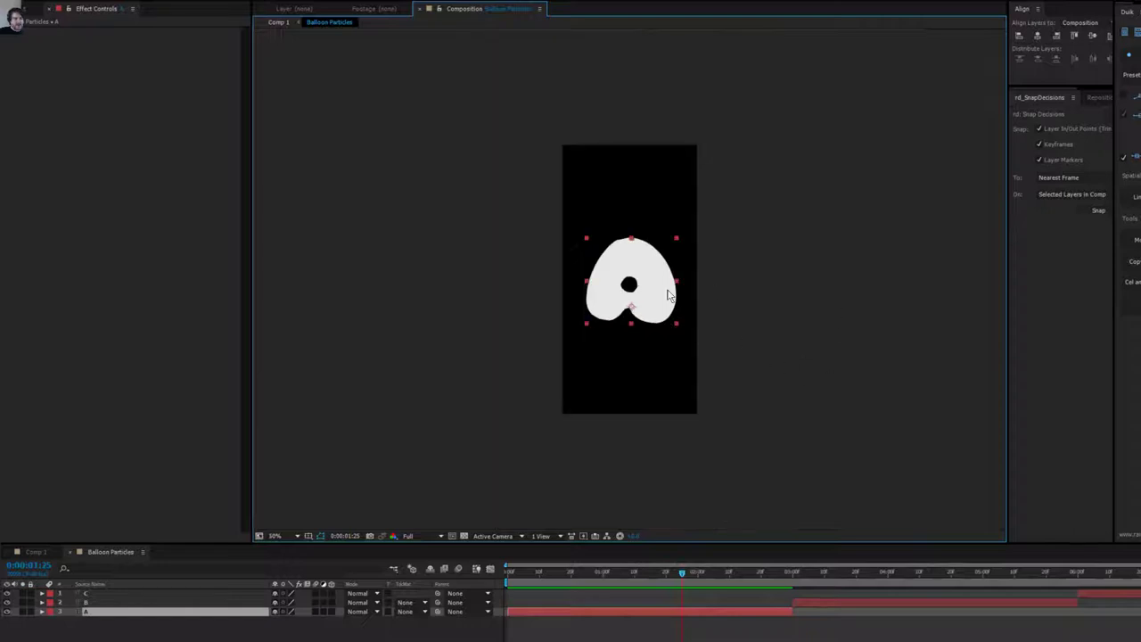
click(307, 536)
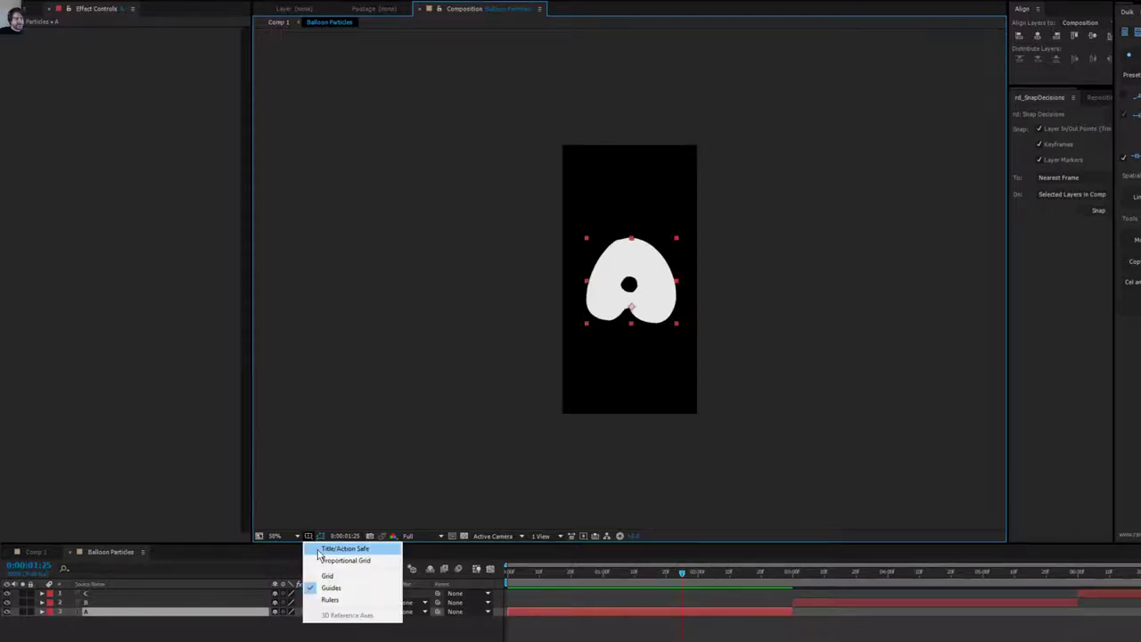
click(319, 550)
key(period)
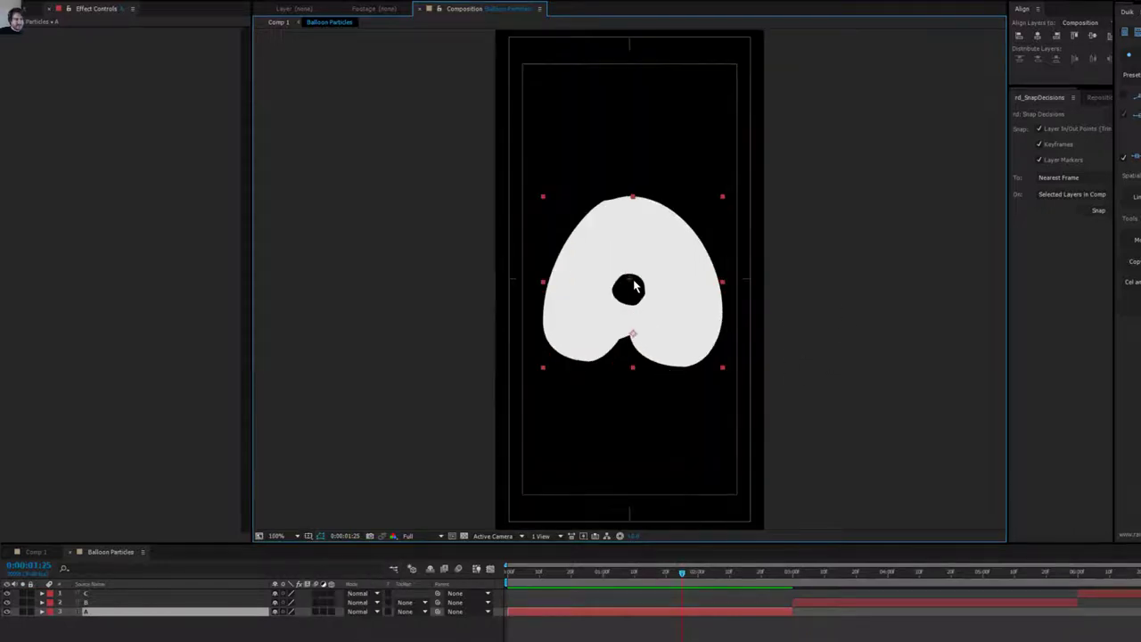
scroll(631, 283, up, 3)
scroll(631, 284, down, 2)
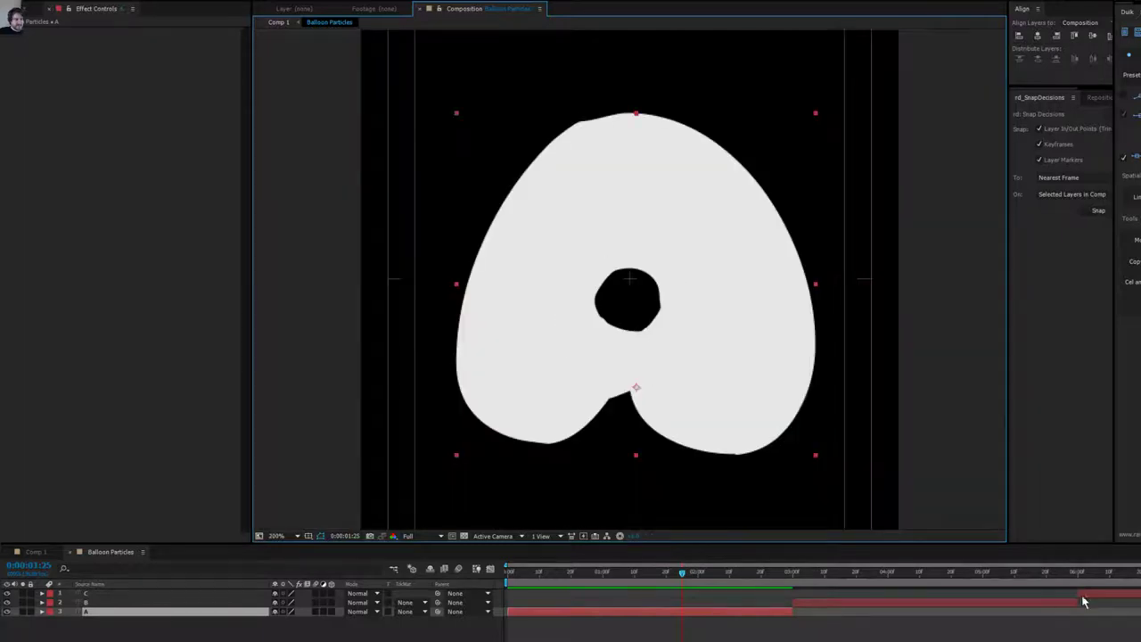
Try moving letter layers A, B and C straight up so their bottom edges meet the composition centre.
key(ctrl+a)
drag(702, 408, 702, 240)
key(ctrl+shift+a)
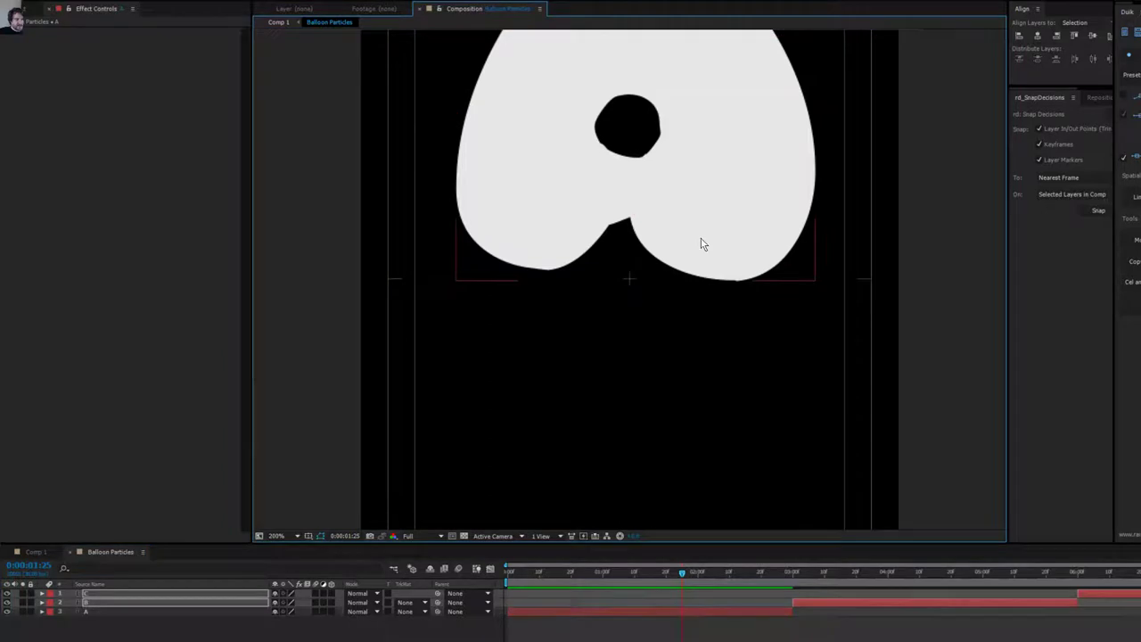
click(790, 612)
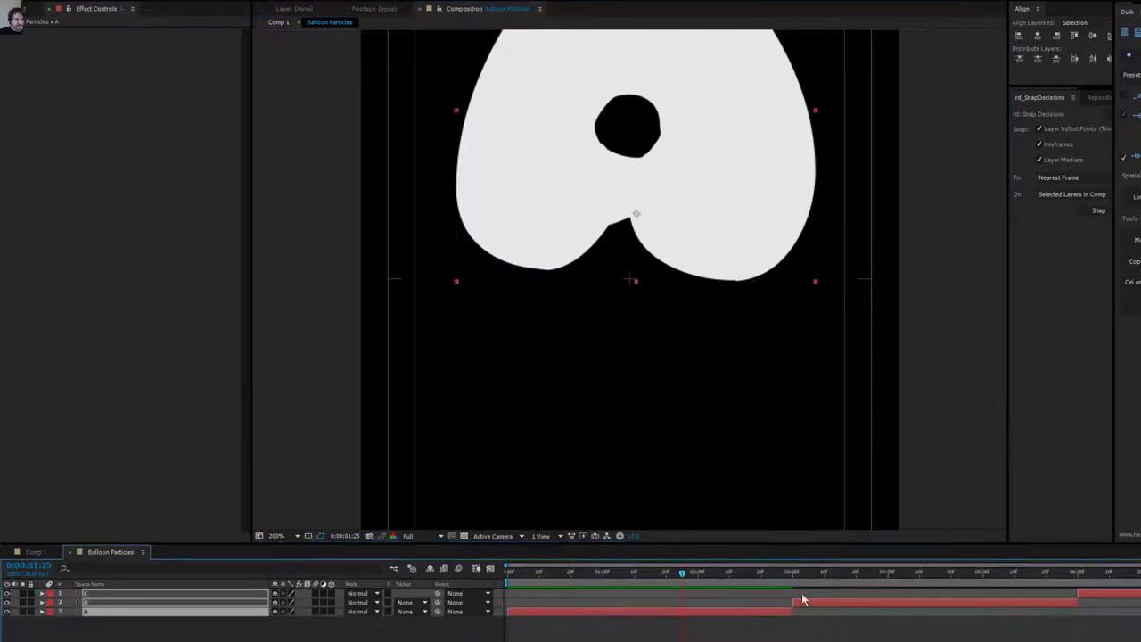
Switch to Comp 1 and scrub back to 0:00:01:15 to check how the offset letters move.
key(Tab)
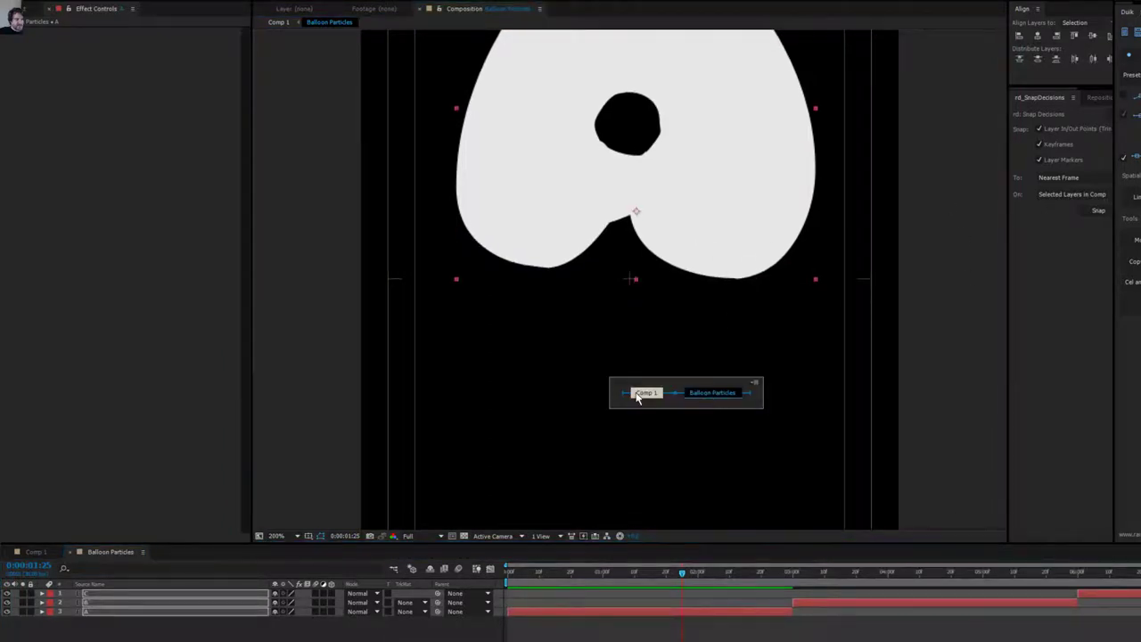
click(635, 393)
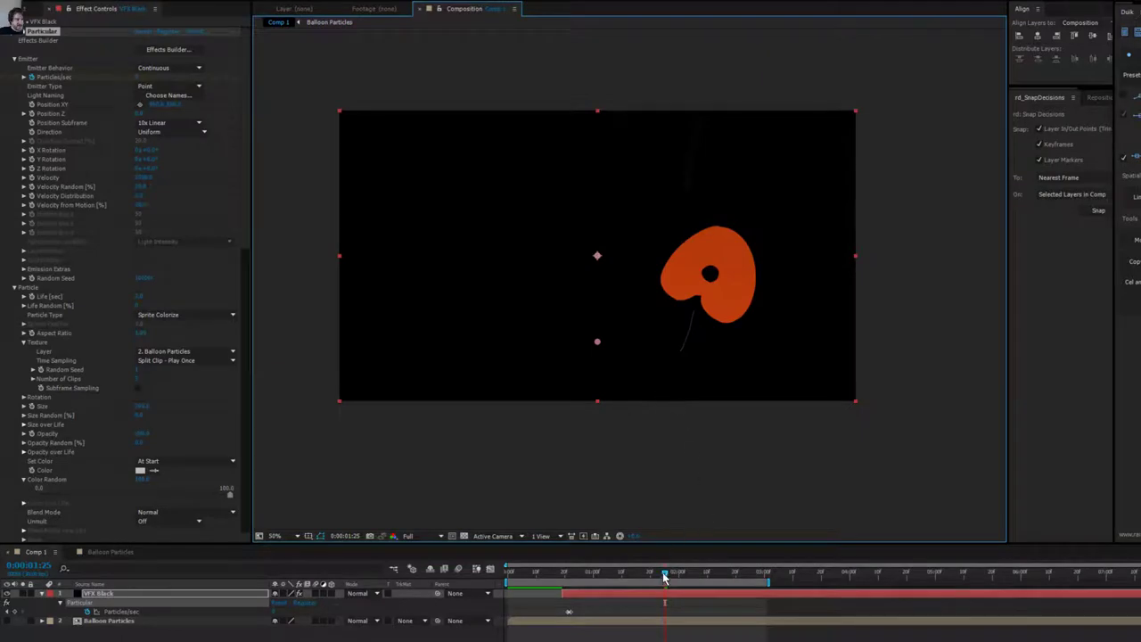
drag(664, 576, 637, 593)
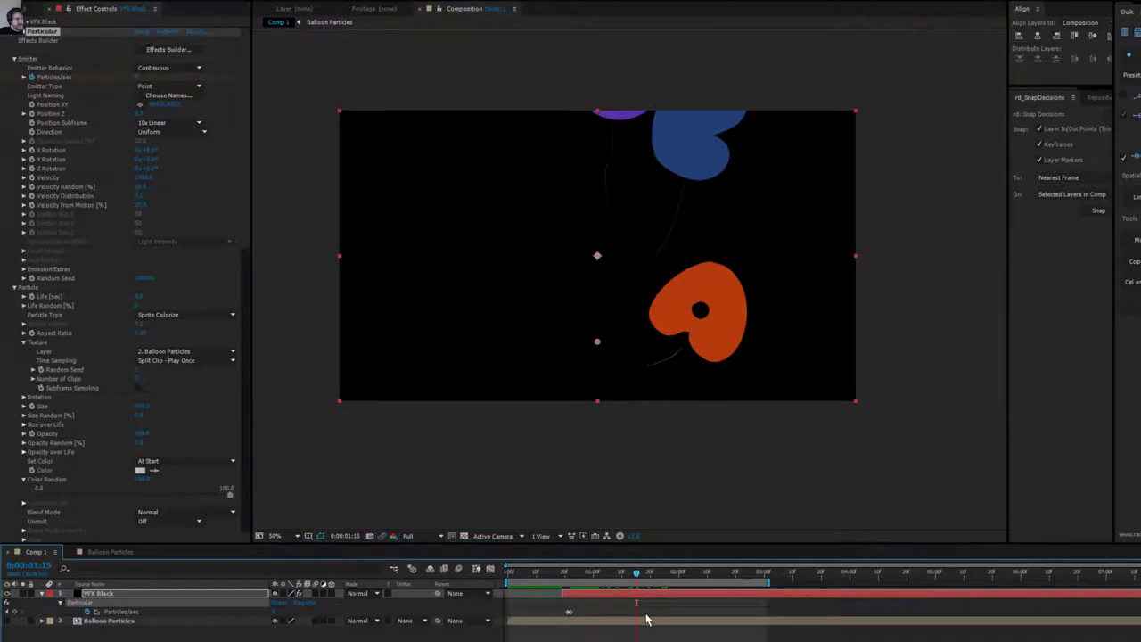
Undo the upward move of the letter layers in the Balloon Particles composition.
click(107, 551)
key(ctrl+z)
key(ctrl+z)
key(ctrl+z)
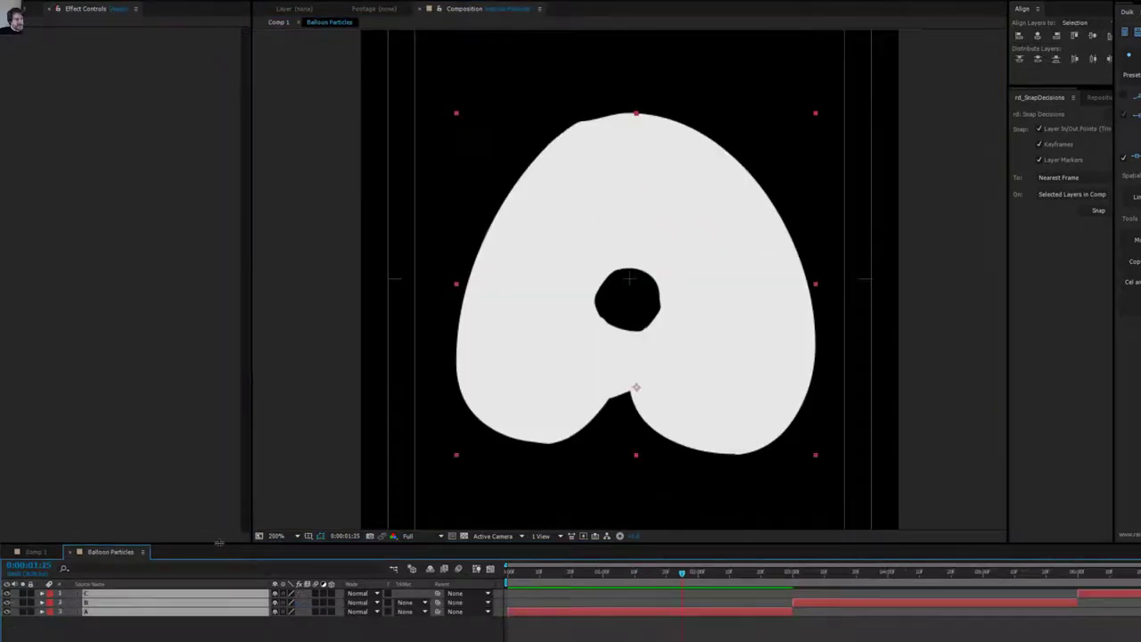
Return to Comp 1 and try adjusting the Aspect Ratio of the Particular particles.
click(43, 552)
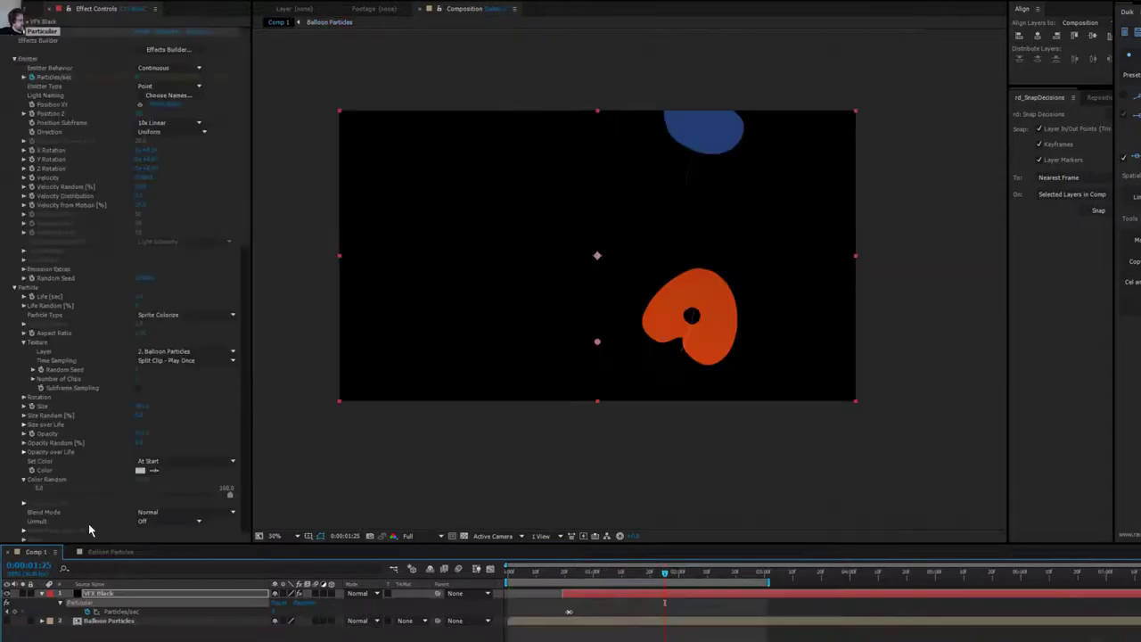
click(234, 361)
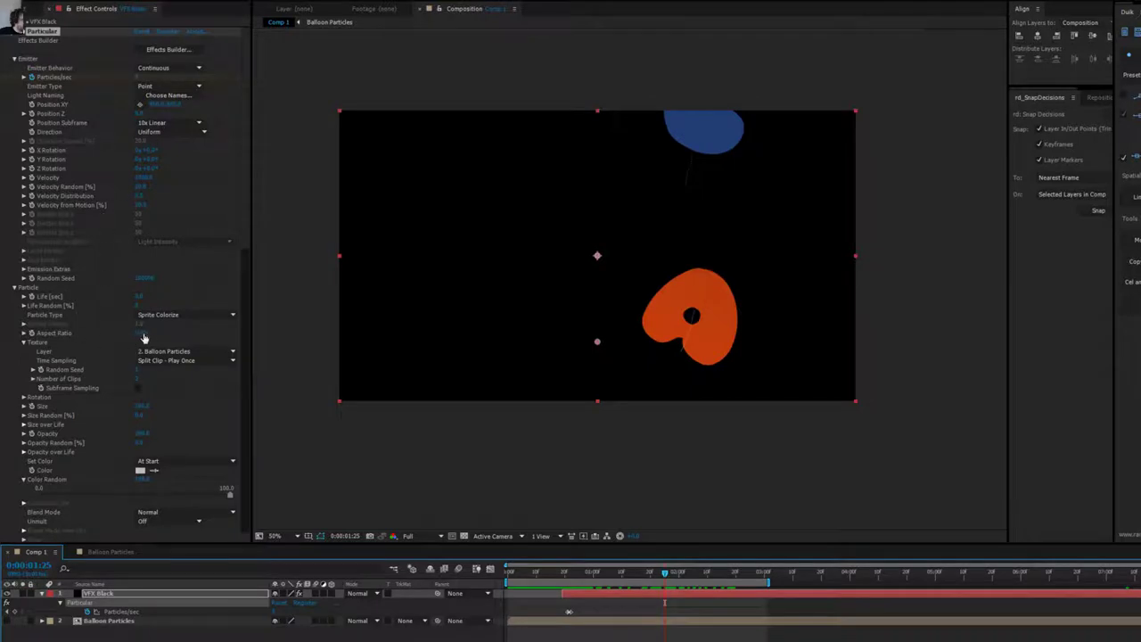
drag(143, 332, 133, 333)
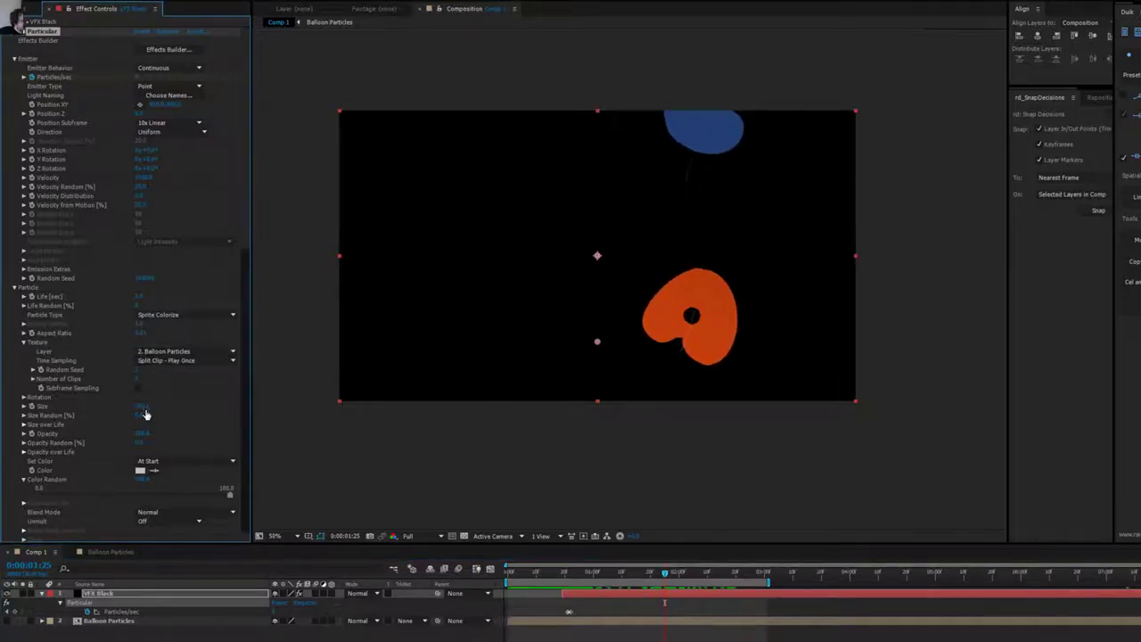
scroll(145, 415, down, 1)
scroll(145, 415, down, 1)
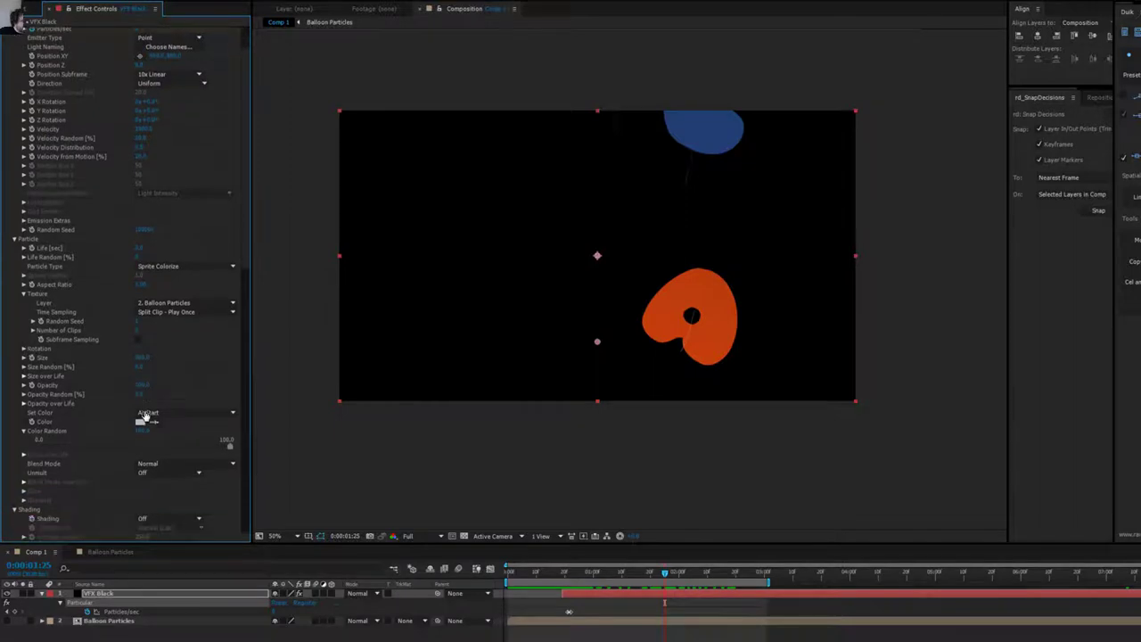
scroll(129, 412, up, 1)
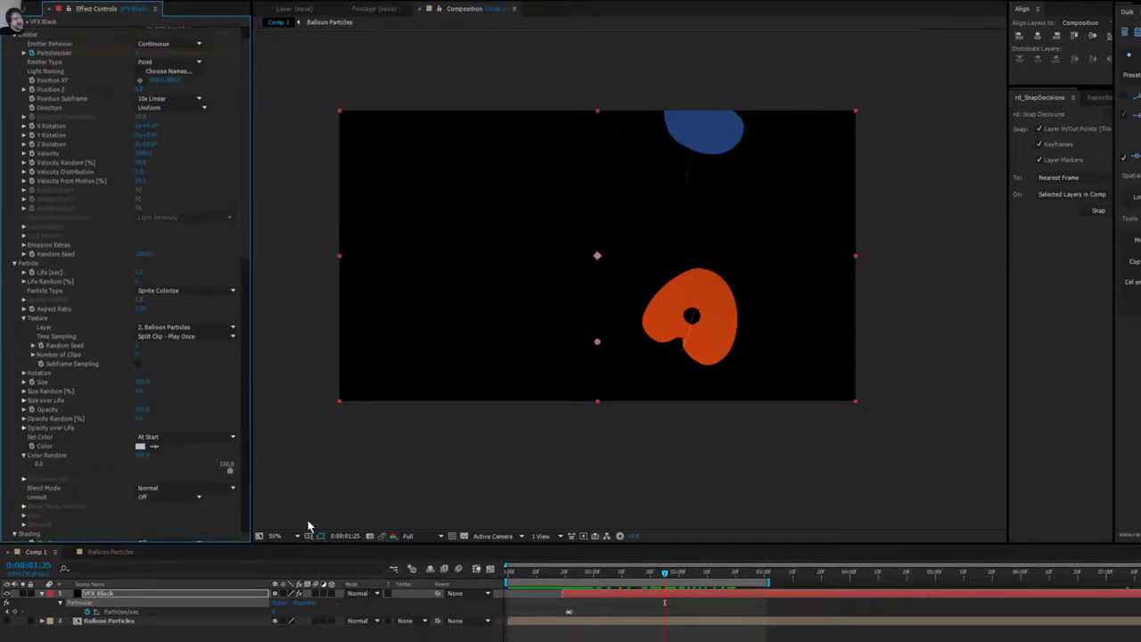
Shrink letter layers A, B and C together in Balloon Particles and raise them so their bottom edge meets the composition centre.
click(112, 551)
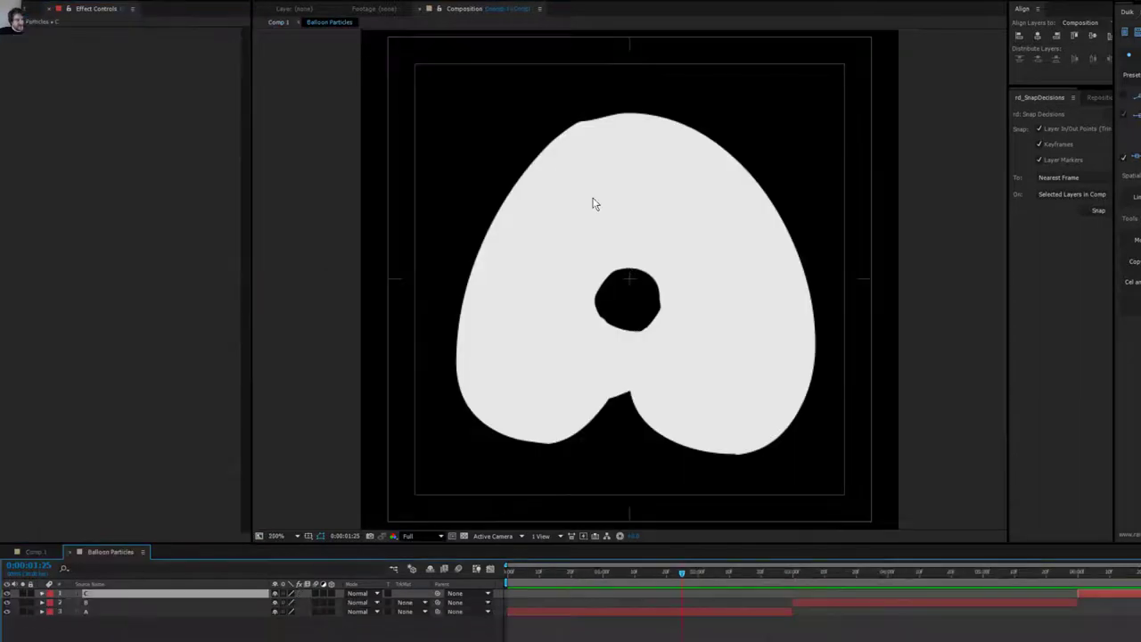
key(ctrl+shift+h)
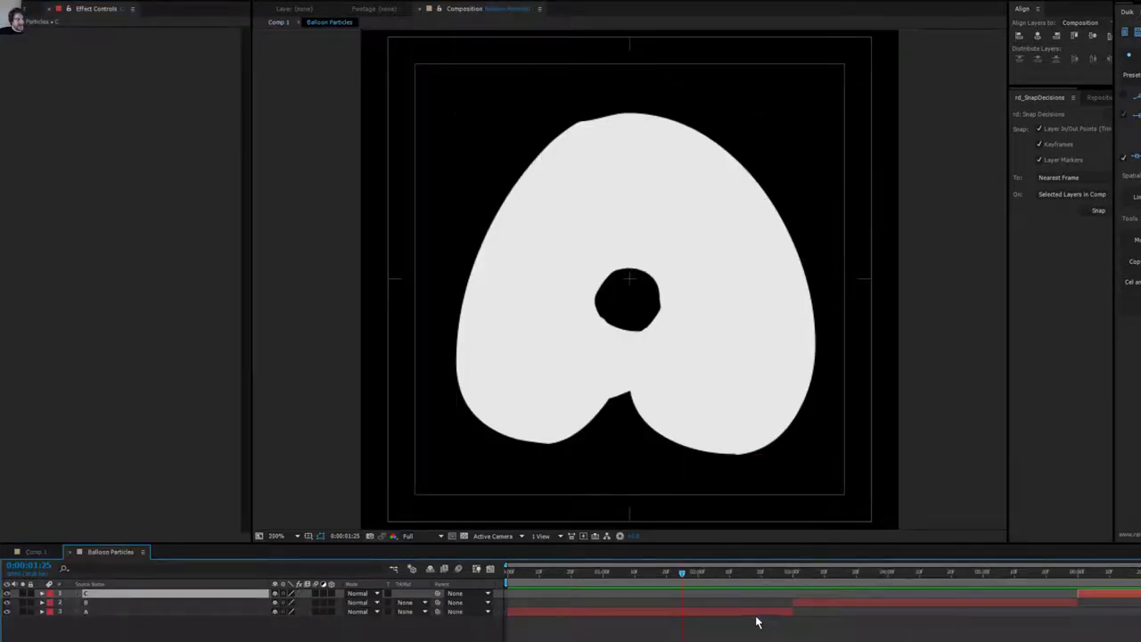
key(ctrl+a)
drag(704, 414, 686, 292)
scroll(692, 236, down, 1)
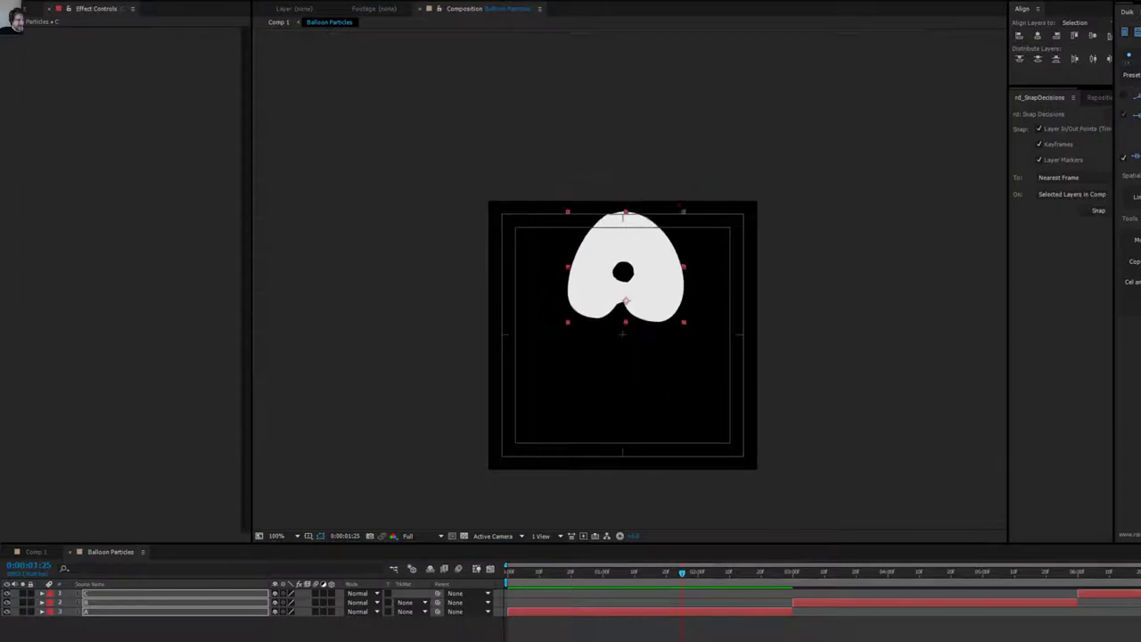
drag(644, 288, 640, 299)
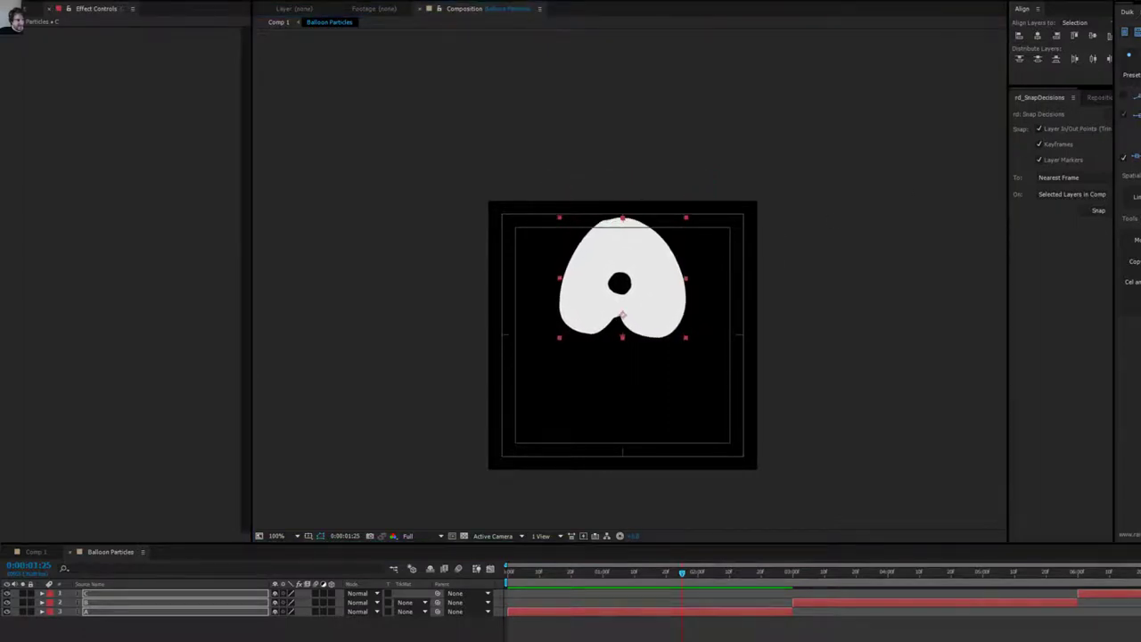
drag(641, 310, 641, 305)
Return to Comp 1 and inspect up close how the string attaches to the orange balloon A around 0:00:01:22.
key(Tab)
click(560, 392)
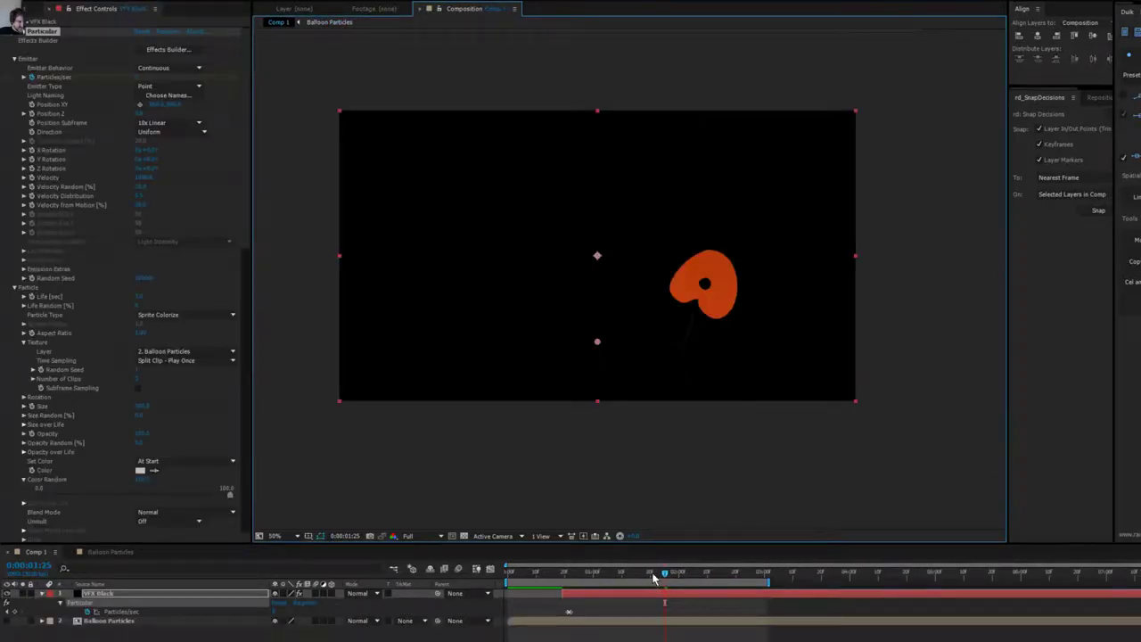
mouse_move(654, 578)
mouse_down()
mouse_move(579, 591)
mouse_move(656, 578)
mouse_up()
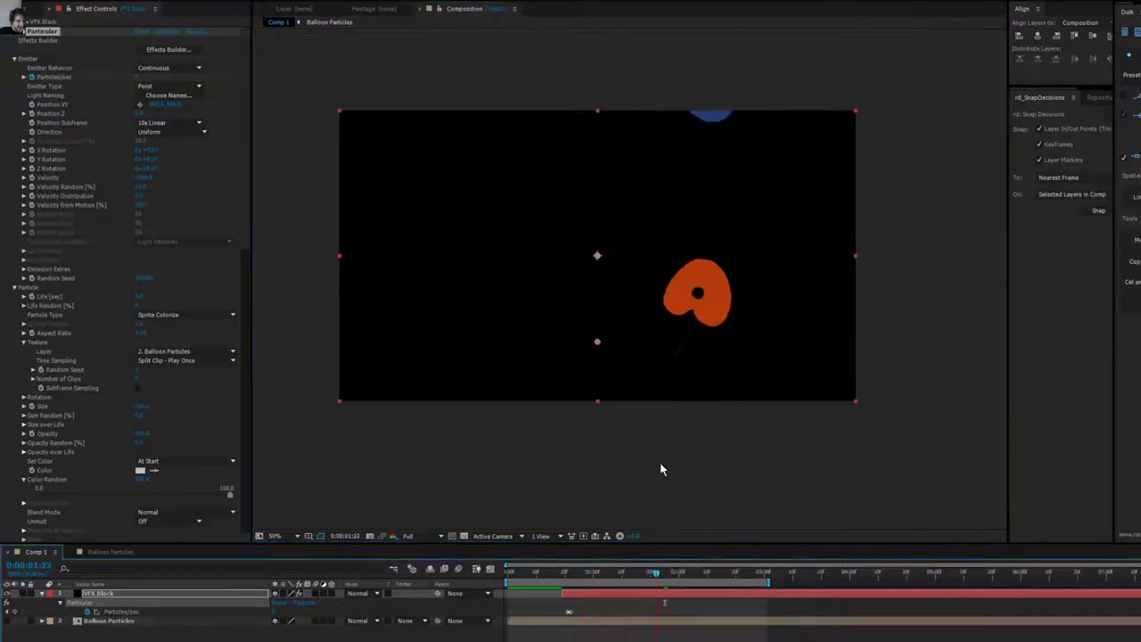
key(period)
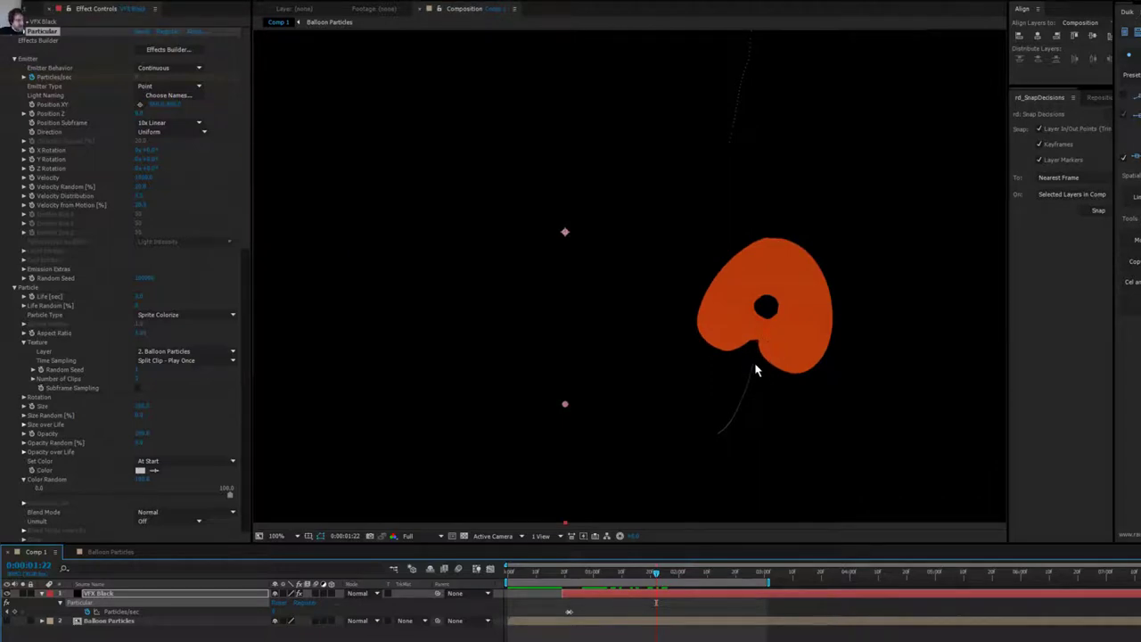
Lower letter A in Balloon Particles so its bottom notch sits at the composition centre, and scrub ahead to check letter B.
click(100, 553)
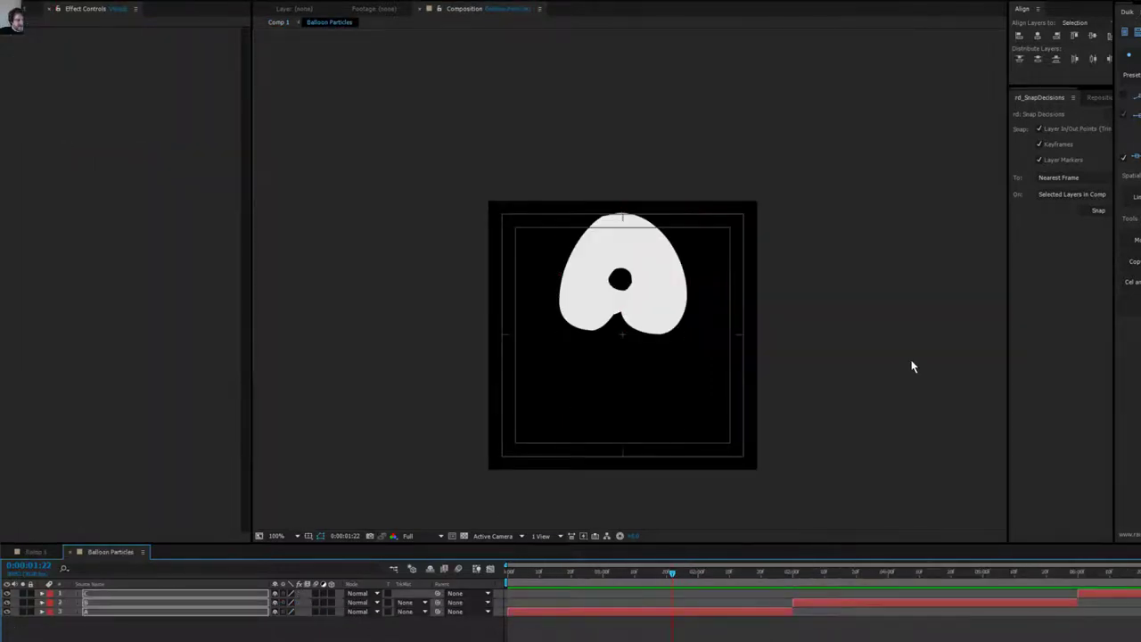
drag(654, 306, 657, 333)
key(F2)
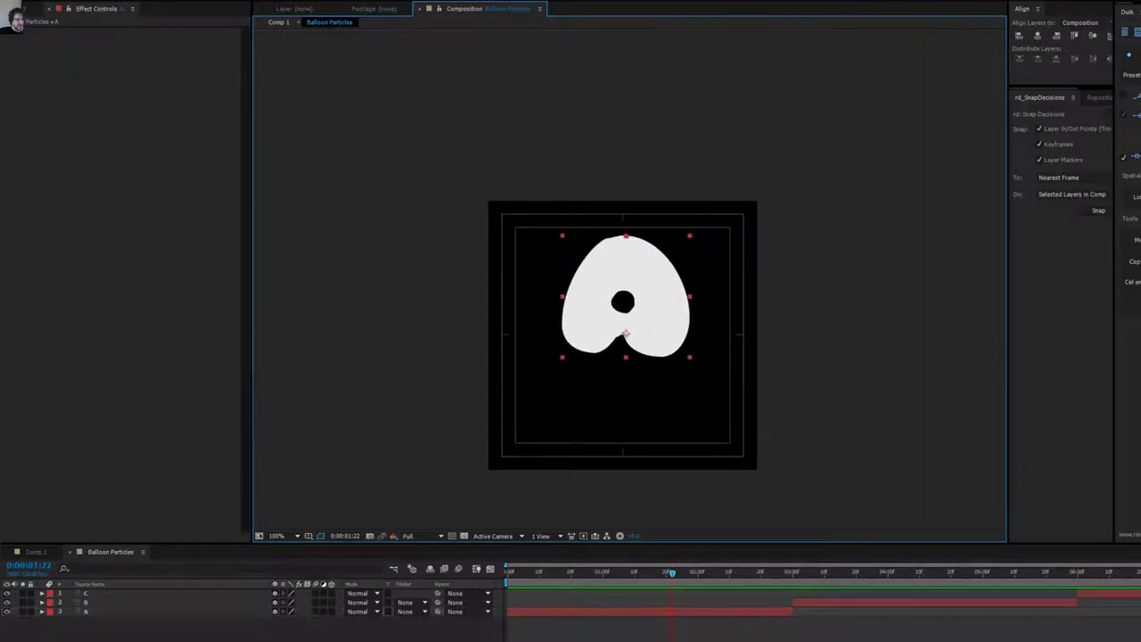
click(808, 572)
drag(830, 571, 971, 590)
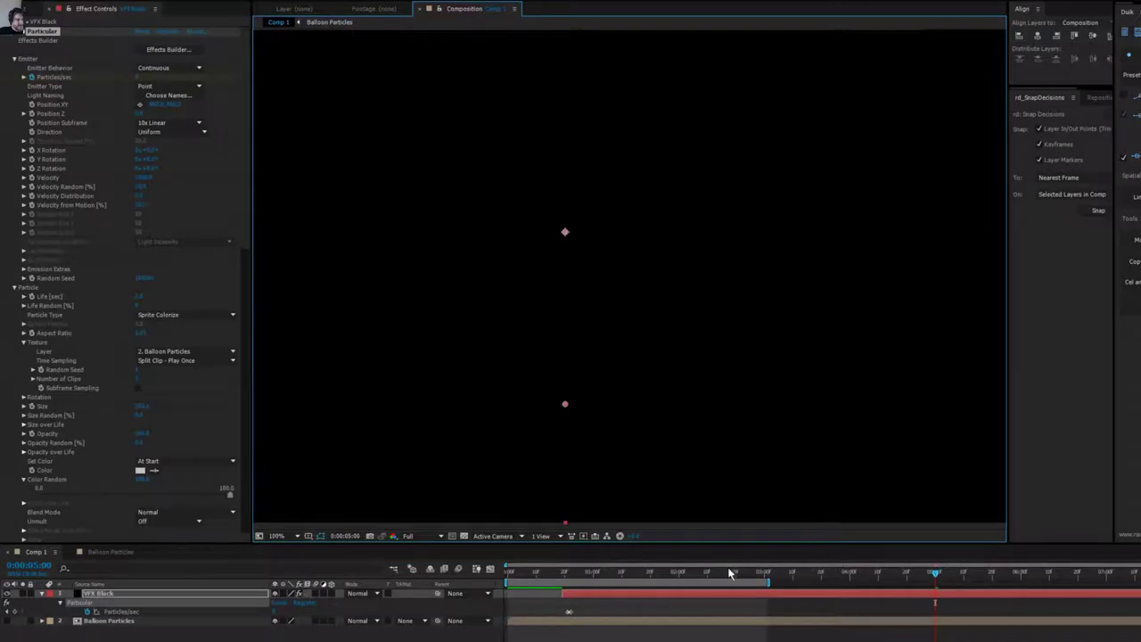
Go to 0:00:01:01 in Comp 1 and set the Aux System's Particles/sec to 1000, keeping the composition view open.
drag(729, 572, 595, 583)
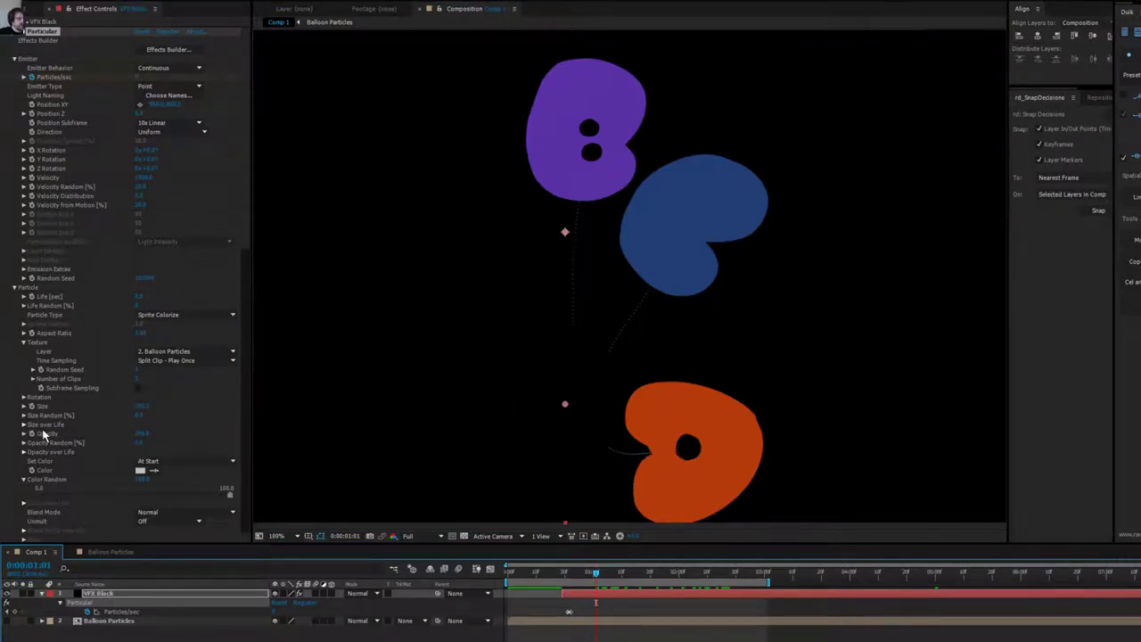
scroll(43, 434, down, 10)
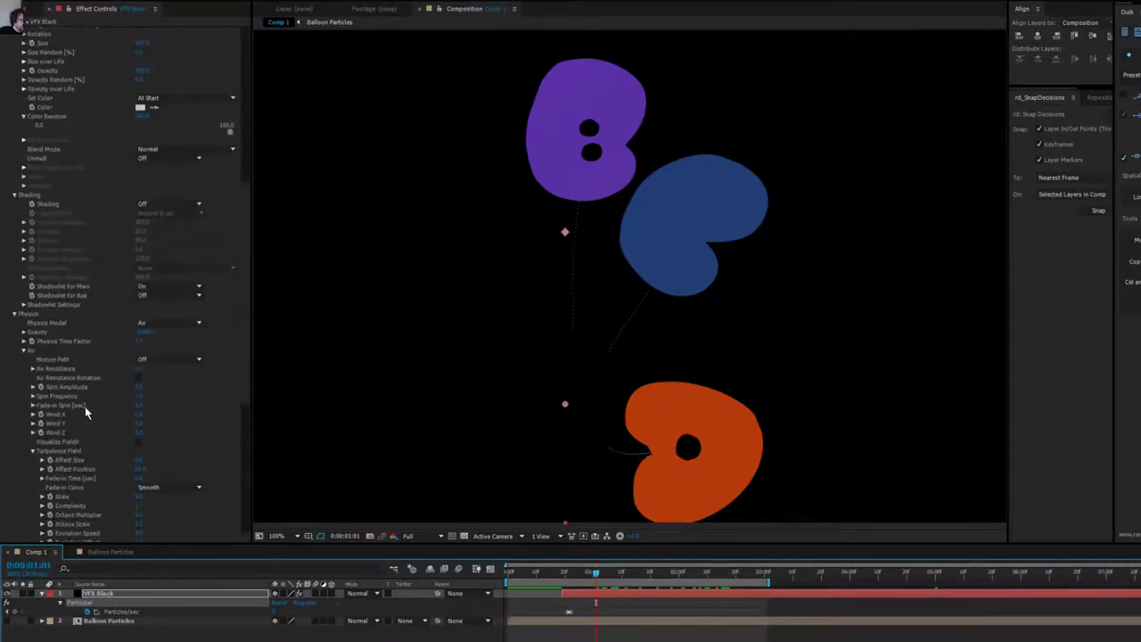
scroll(97, 417, down, 8)
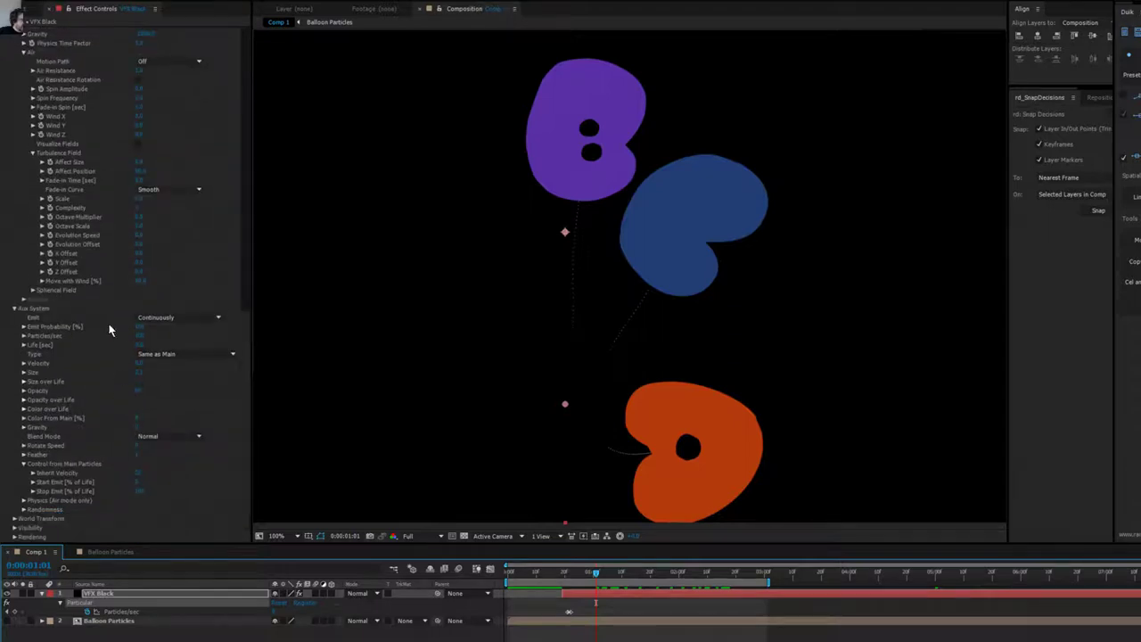
click(30, 308)
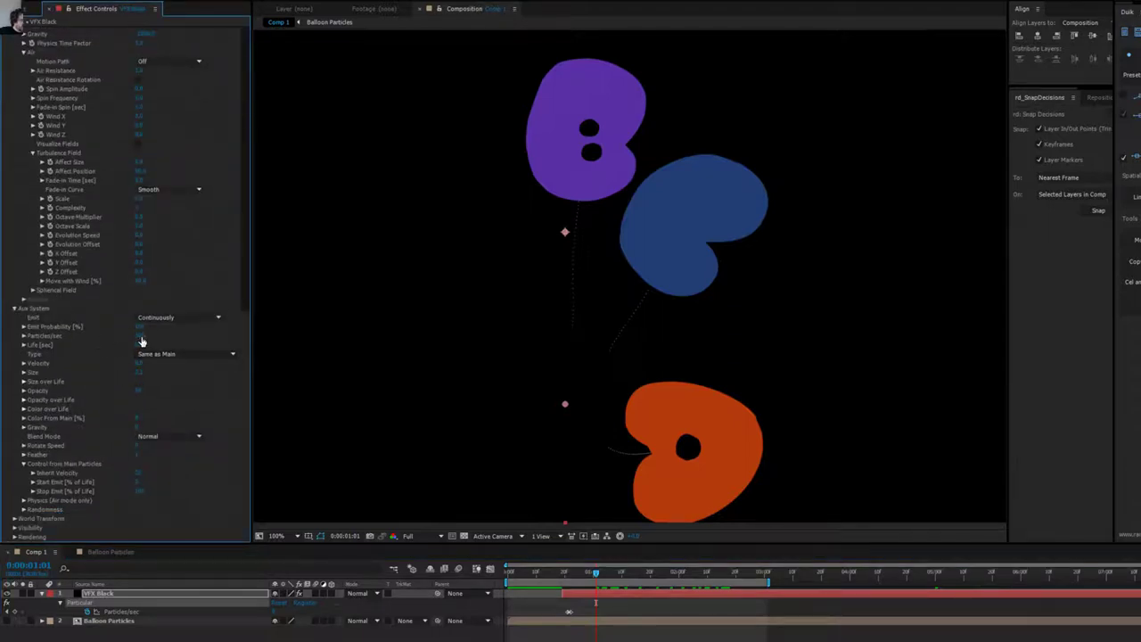
text(1000)
key(Return)
key(KP_Enter)
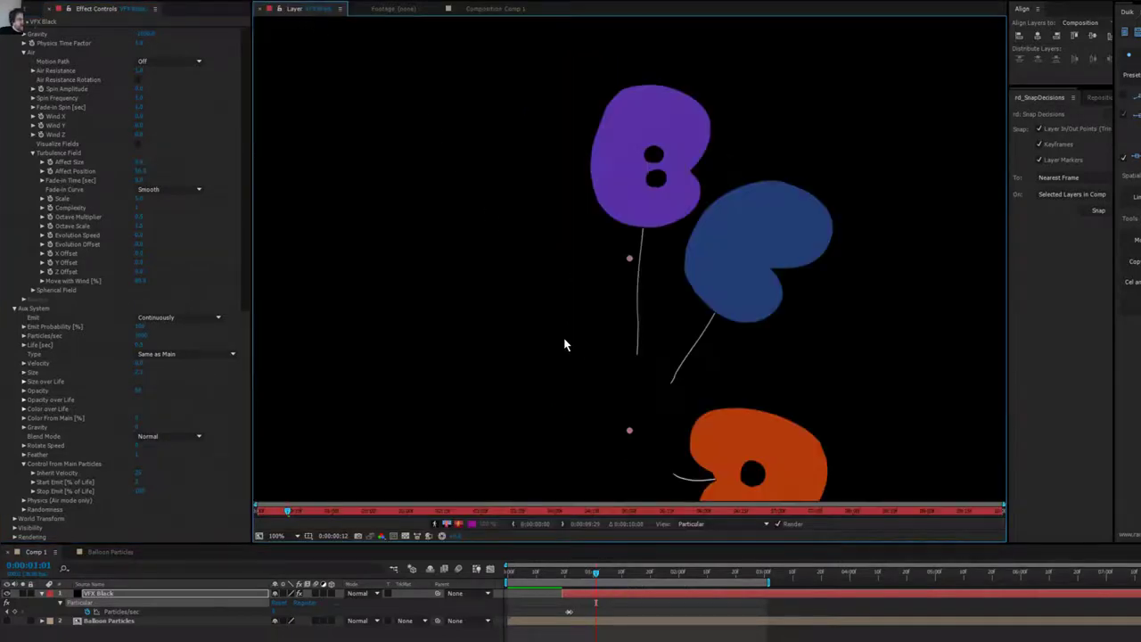
click(260, 10)
click(379, 9)
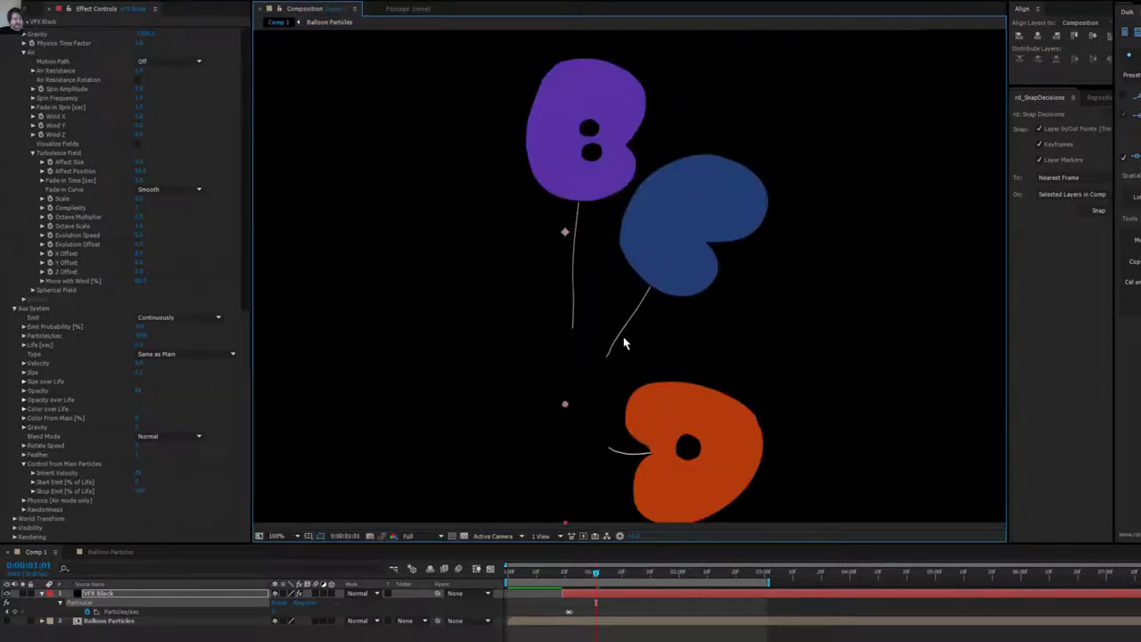
Preview the Comp 1 animation with the whole frame in view to check the balloon strings.
scroll(623, 337, down, 1)
key(space)
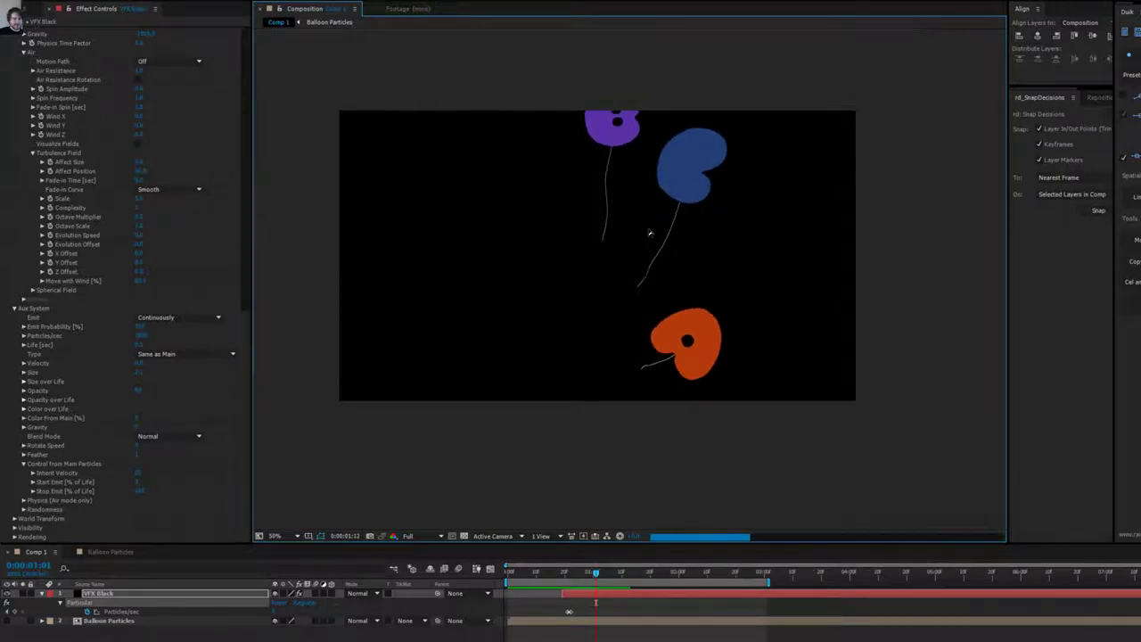
key(space)
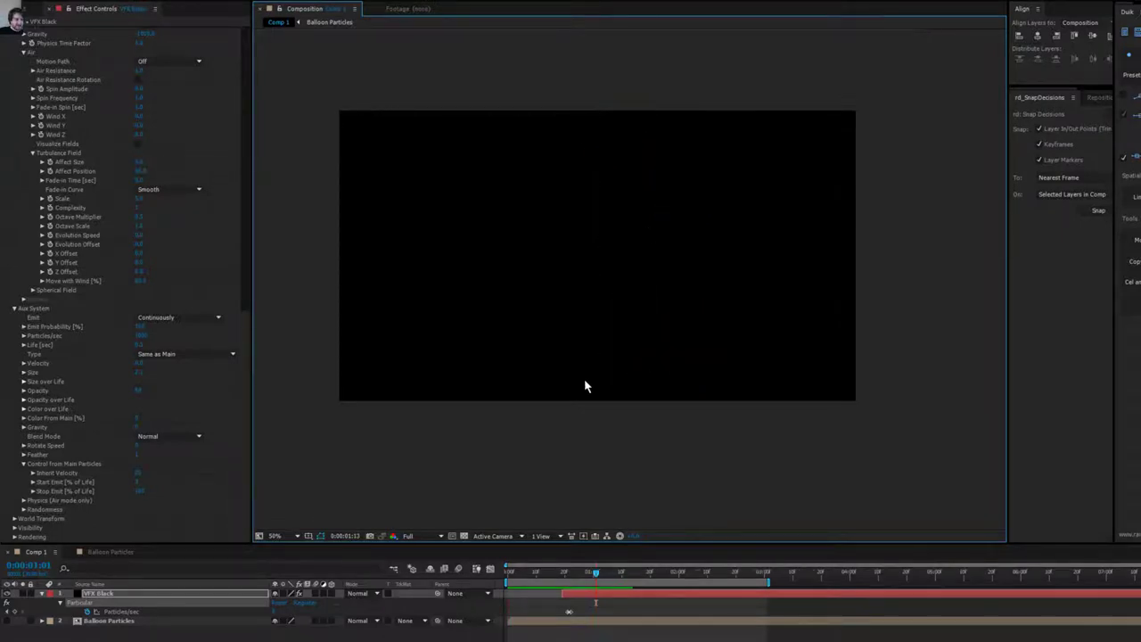
Raise the emitter's Particles/sec keyframe value near 0:00:00:20 to release more balloons, and scrub to 0:00:01:14.
click(603, 570)
click(564, 575)
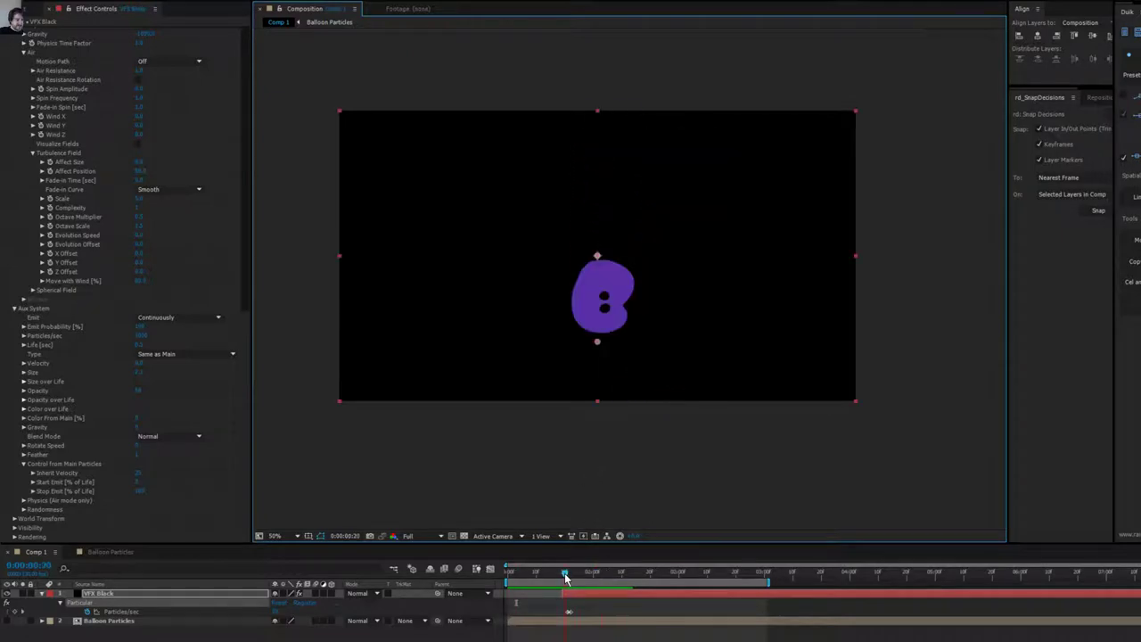
double_click(568, 612)
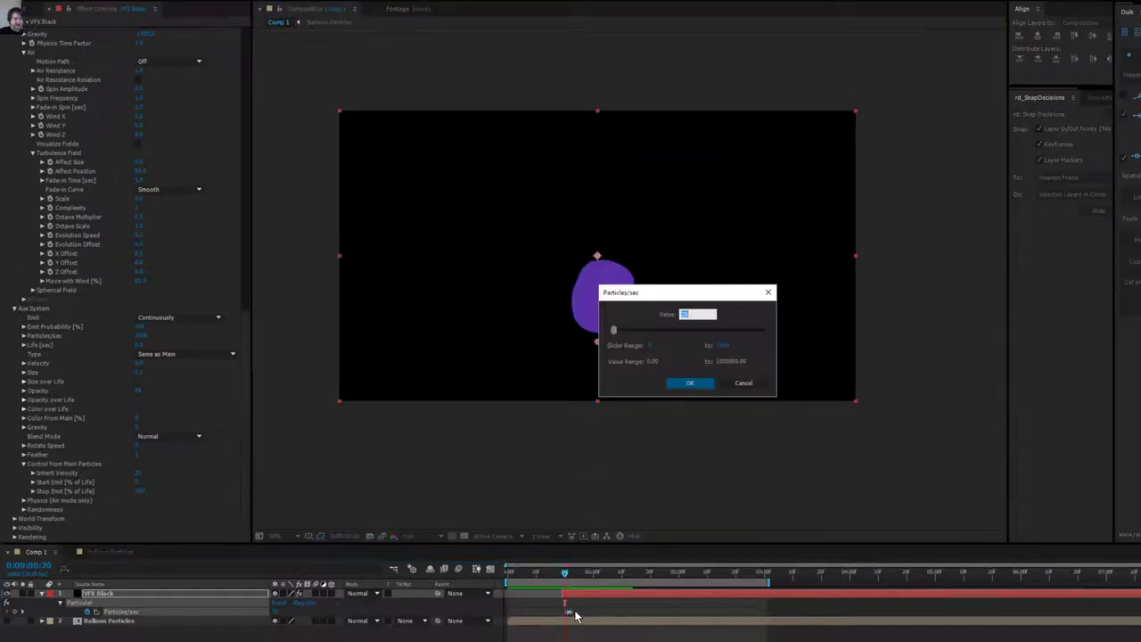
key(Return)
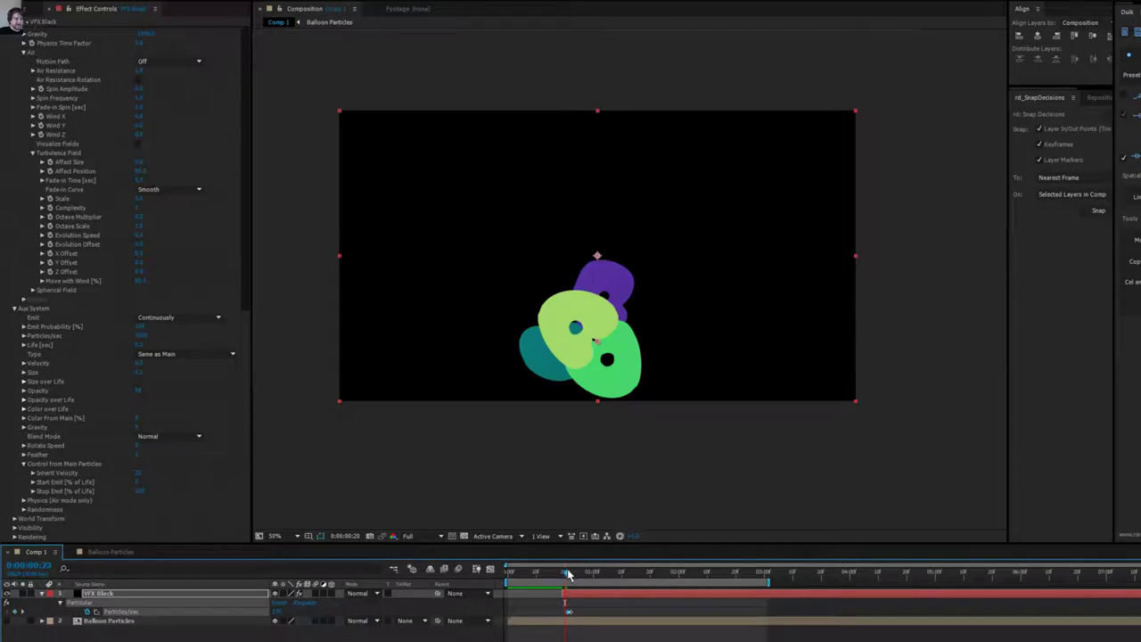
drag(568, 575, 633, 575)
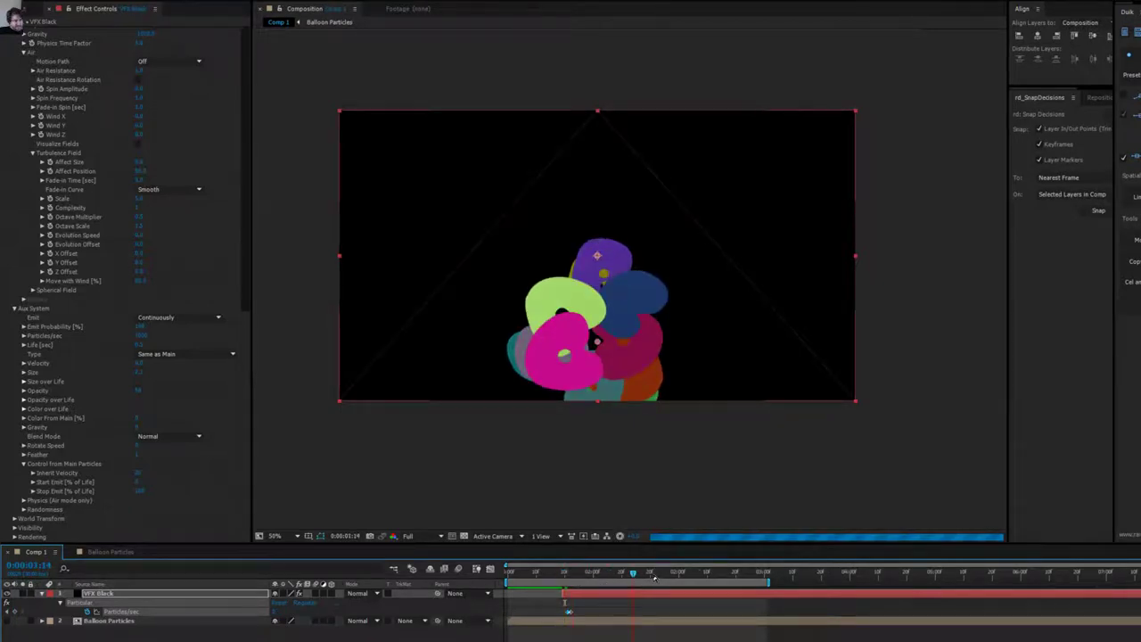
Set the composition's preview resolution to Third, inspect the balloons up close, and preview the animation from 0:00:02:01.
click(437, 538)
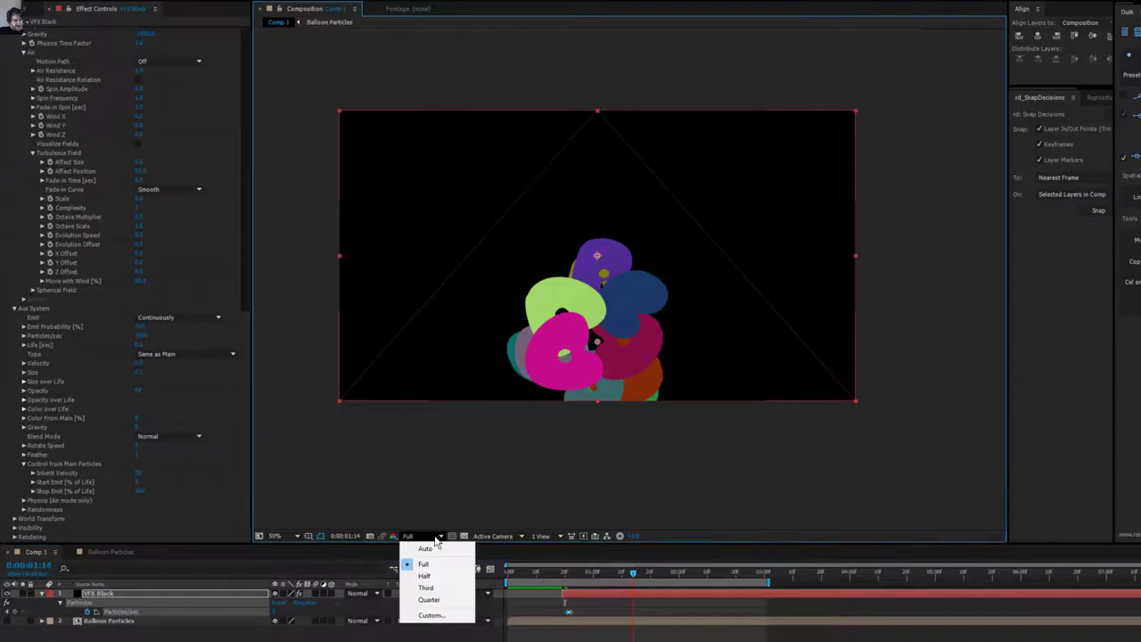
click(441, 589)
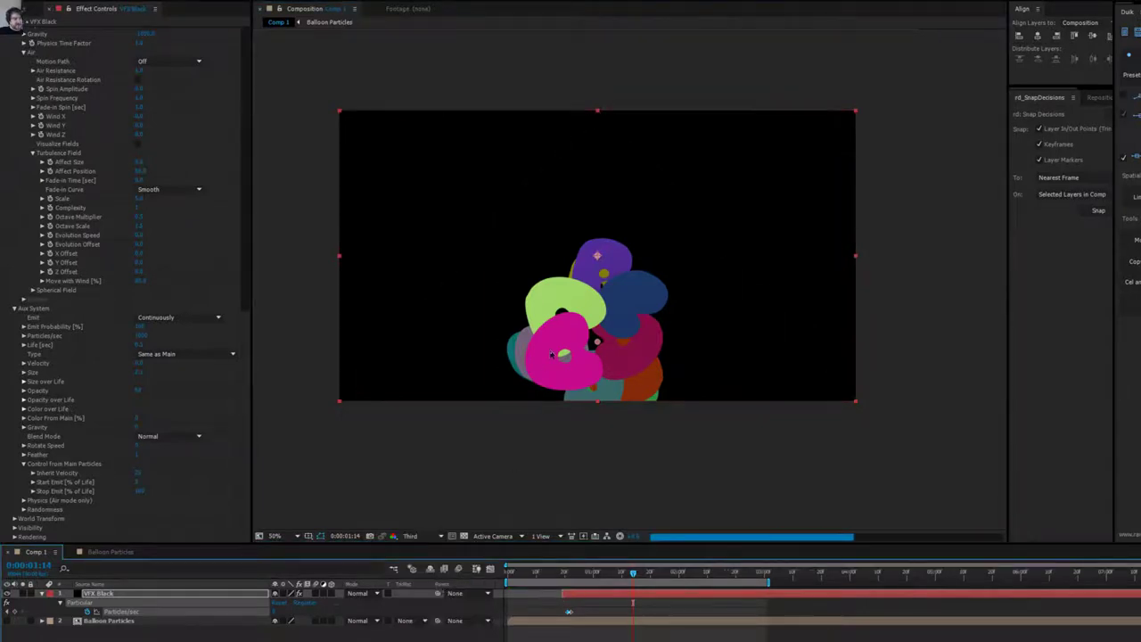
key(.)
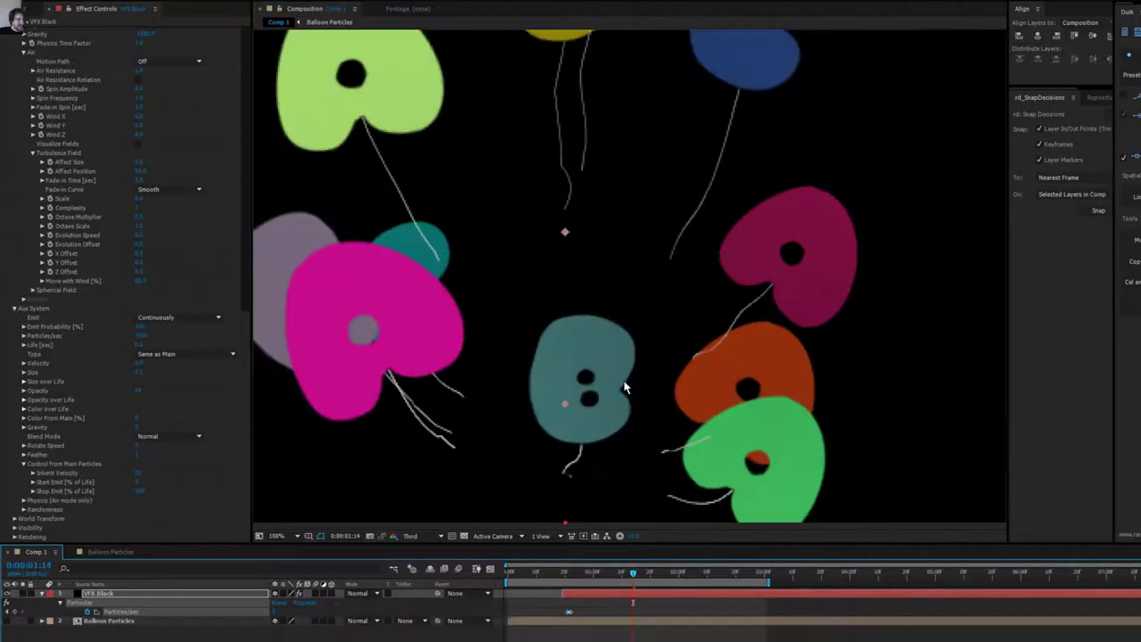
key(comma)
drag(640, 578, 683, 573)
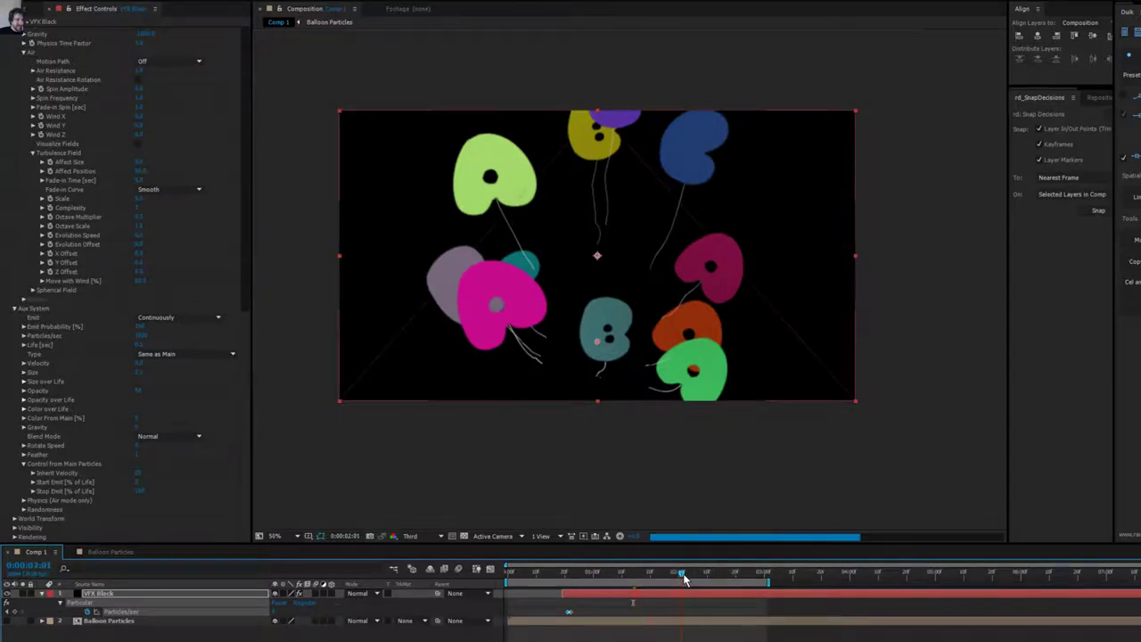
key(space)
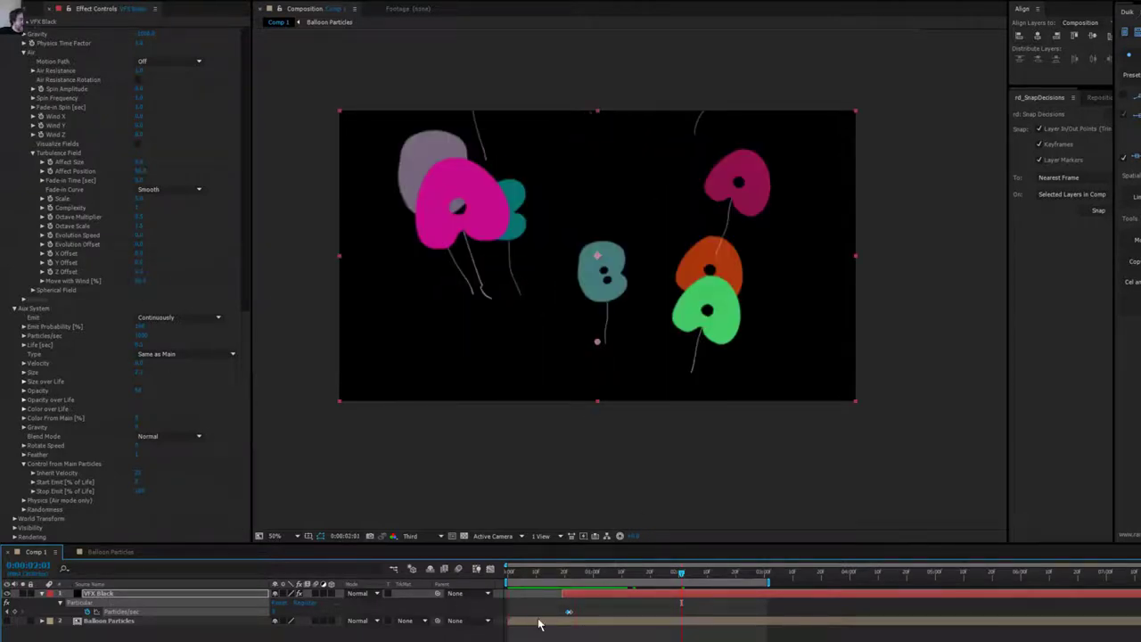
At 0:00:00:25, apply the trapezoid preset to the particles' Size over Life so balloons grow at birth and shrink at death.
click(566, 578)
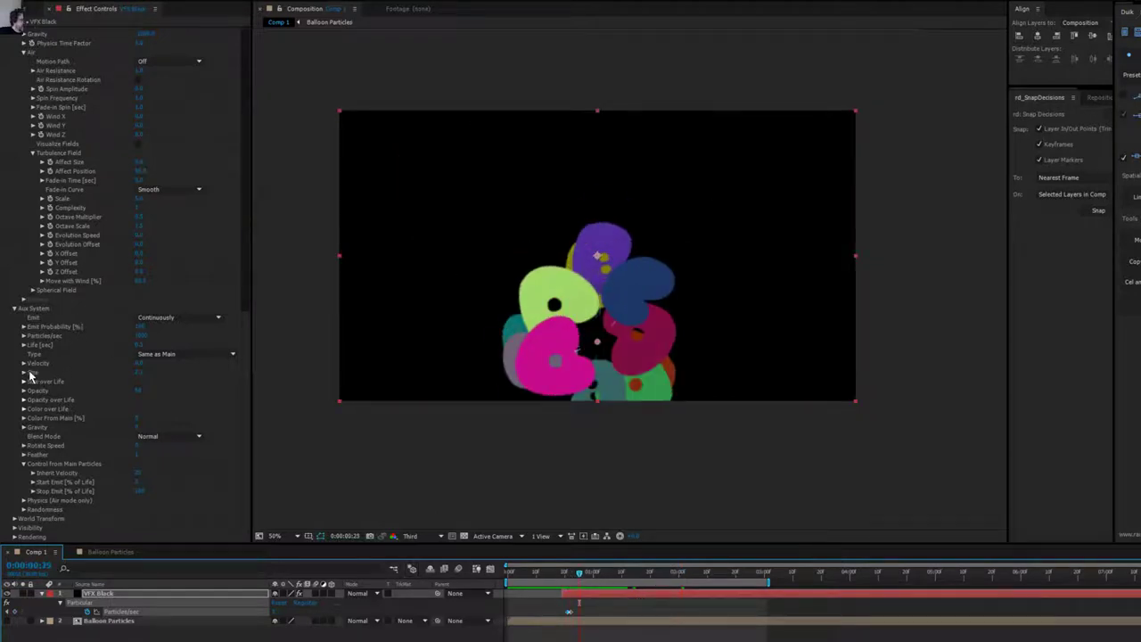
scroll(37, 214, up, 5)
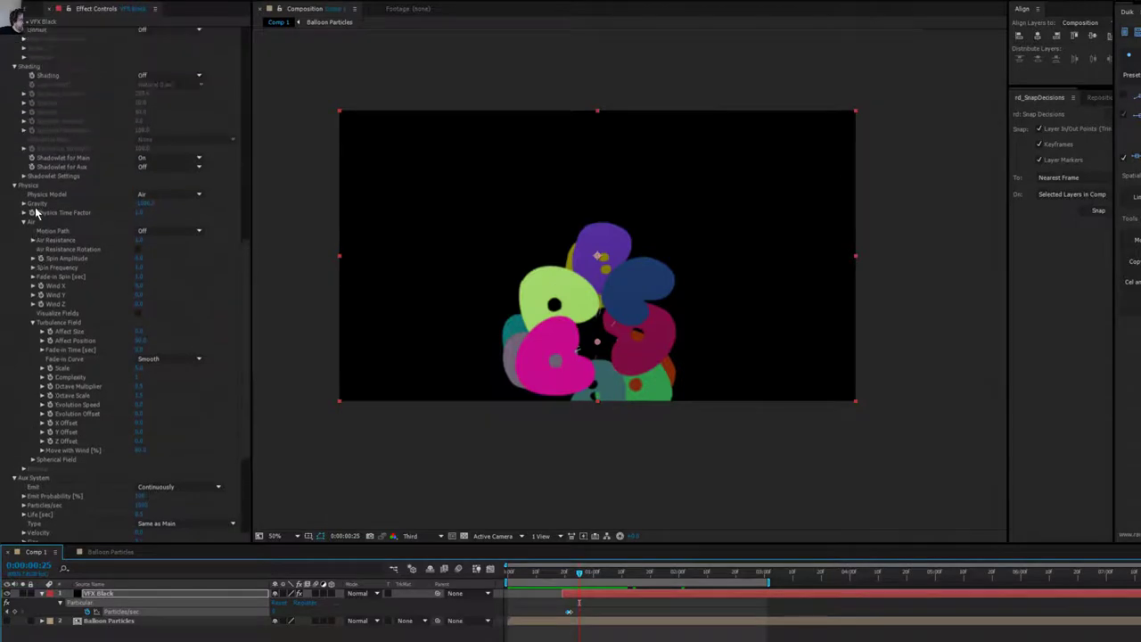
scroll(38, 179, up, 8)
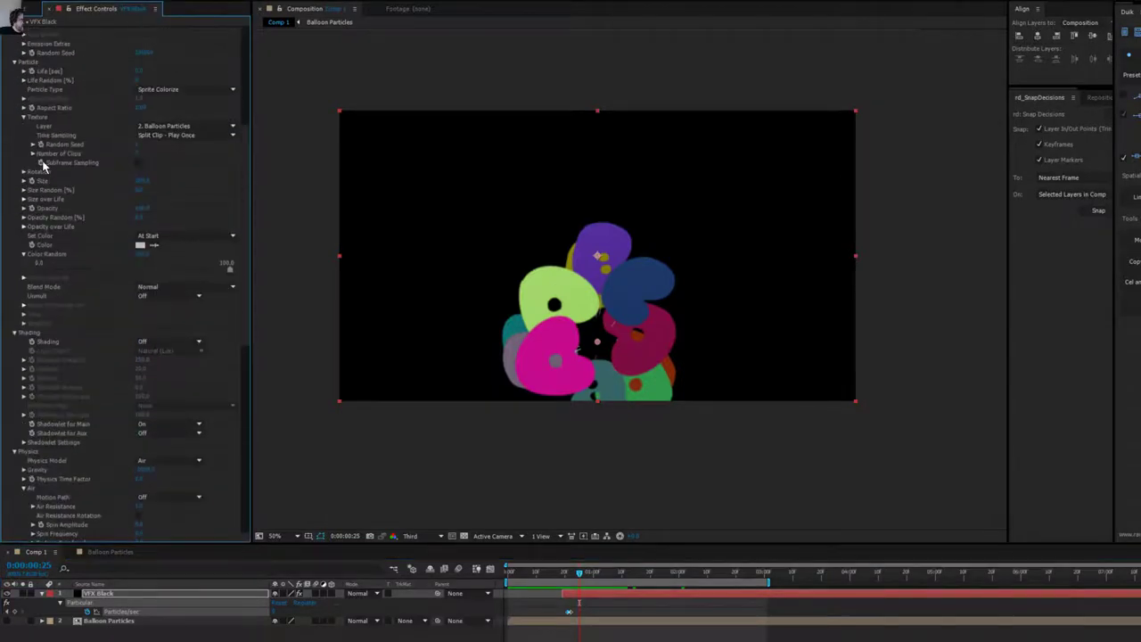
scroll(83, 72, up, 4)
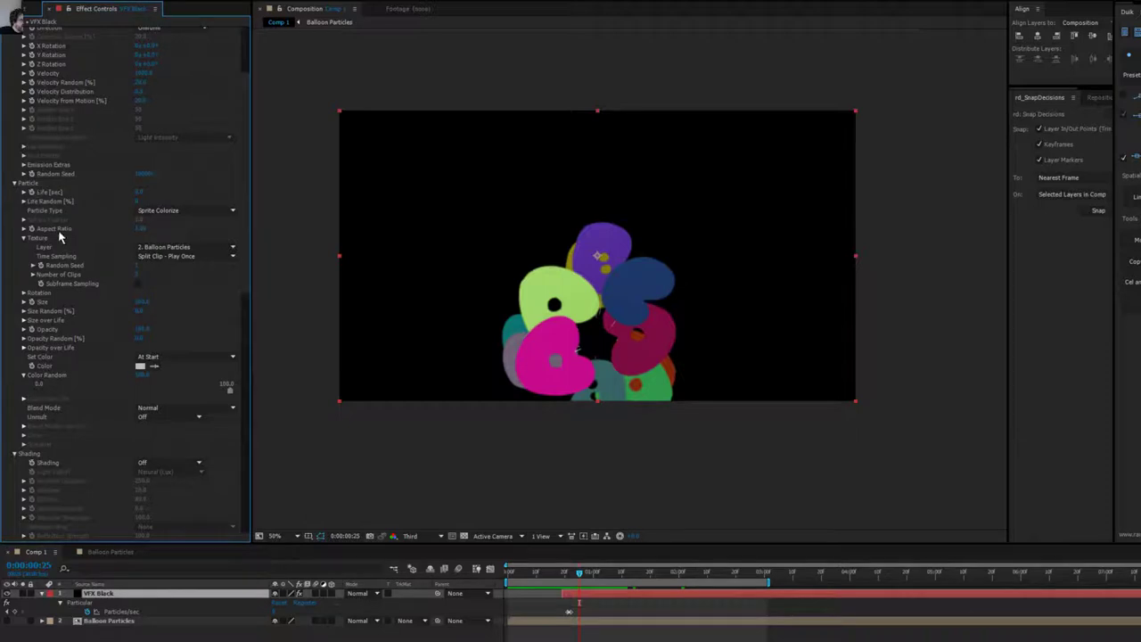
click(24, 320)
click(190, 350)
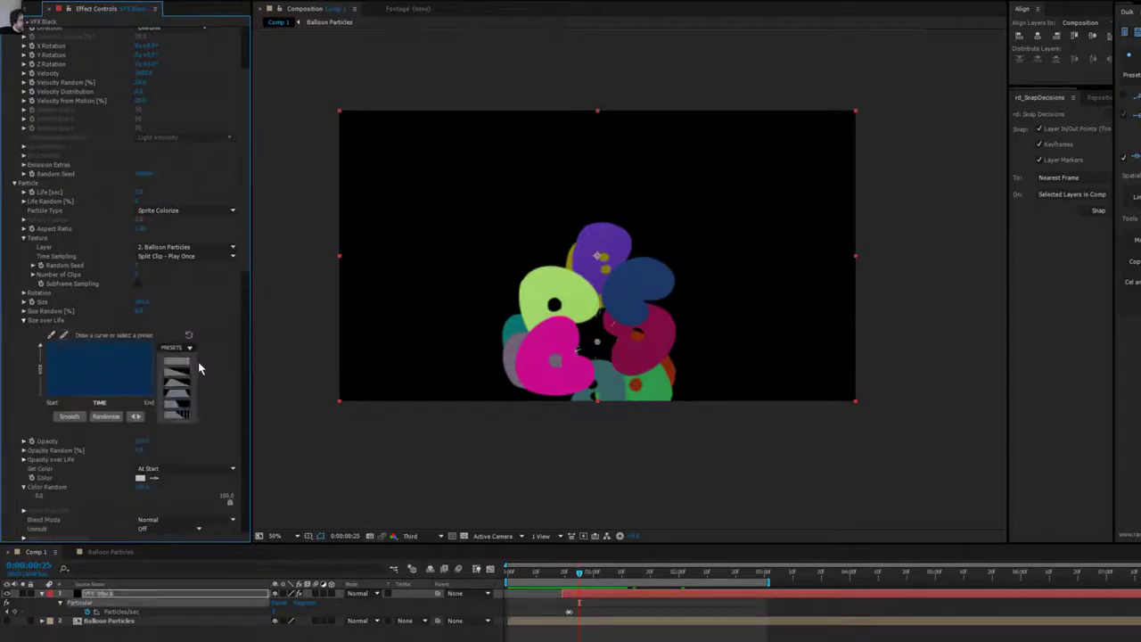
click(183, 392)
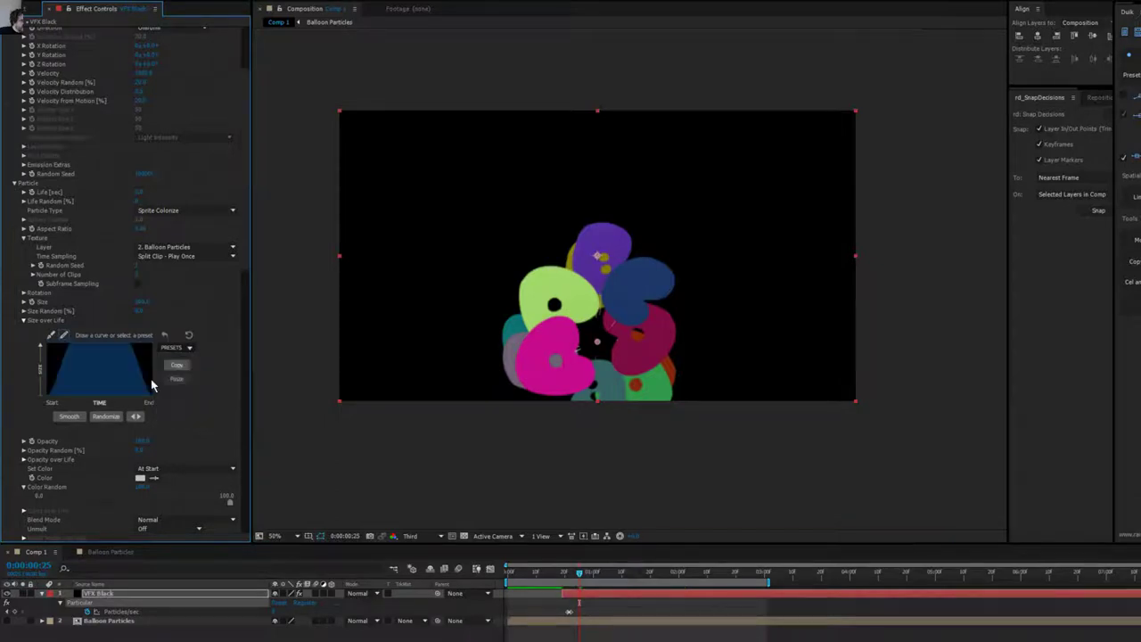
Reshape the Size over Life curve to stay at full size until the end of life, and scrub to 0:00:00:28.
drag(123, 343, 187, 337)
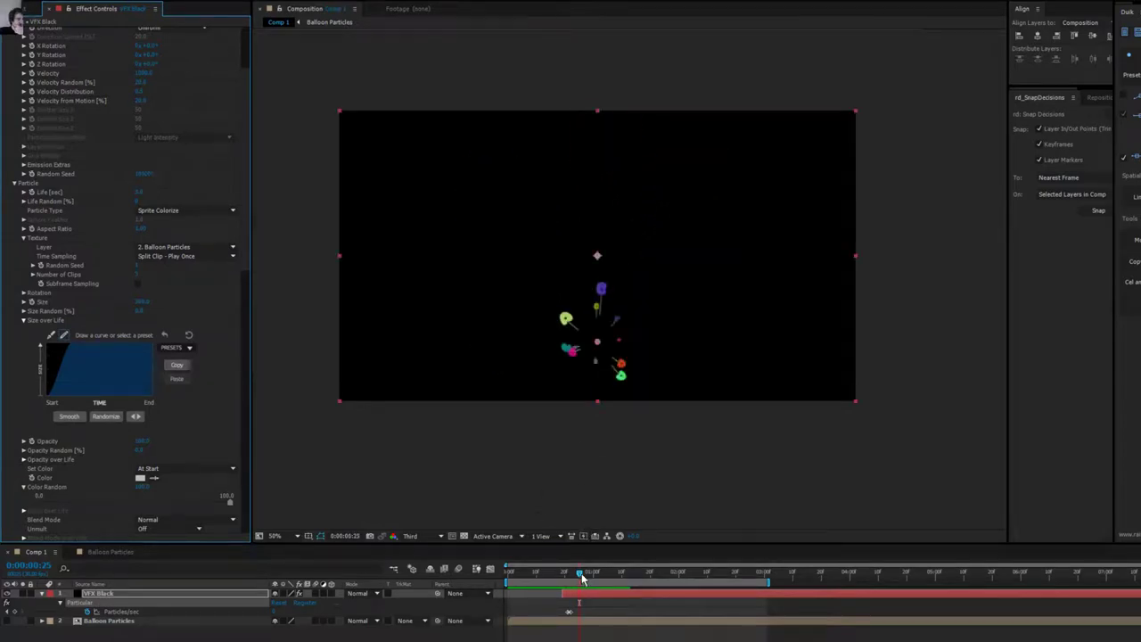
mouse_move(579, 573)
mouse_down()
mouse_move(602, 578)
mouse_move(576, 576)
mouse_move(586, 577)
mouse_up()
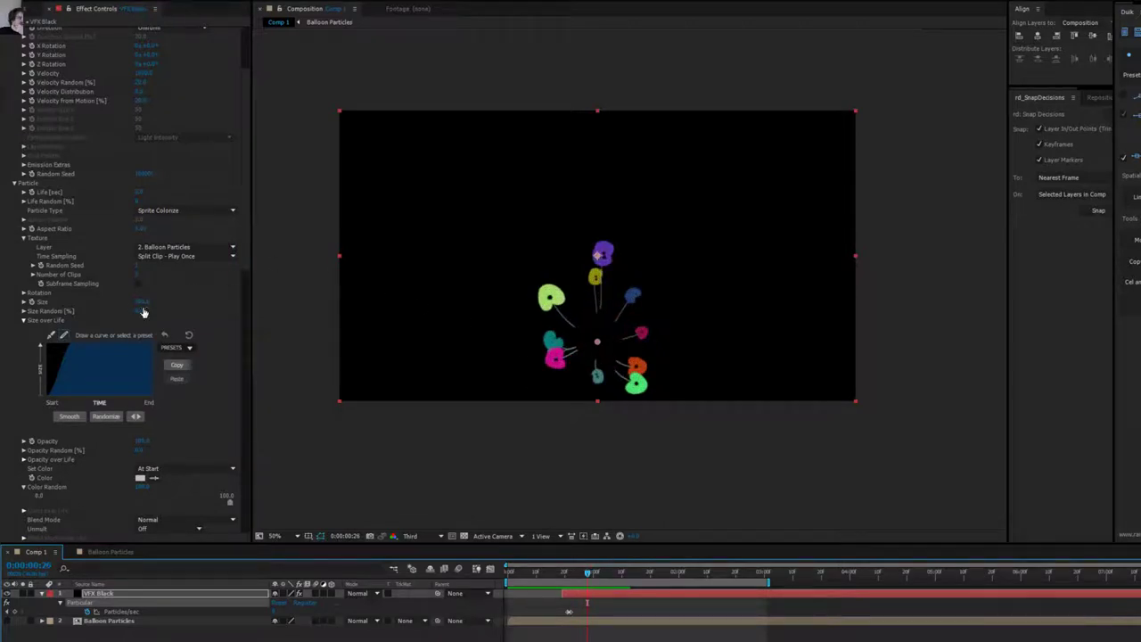
Change the emitter's Random Seed for a different balloon arrangement, and scrub to 0:00:01:10 to check the spread.
scroll(143, 311, up, 3)
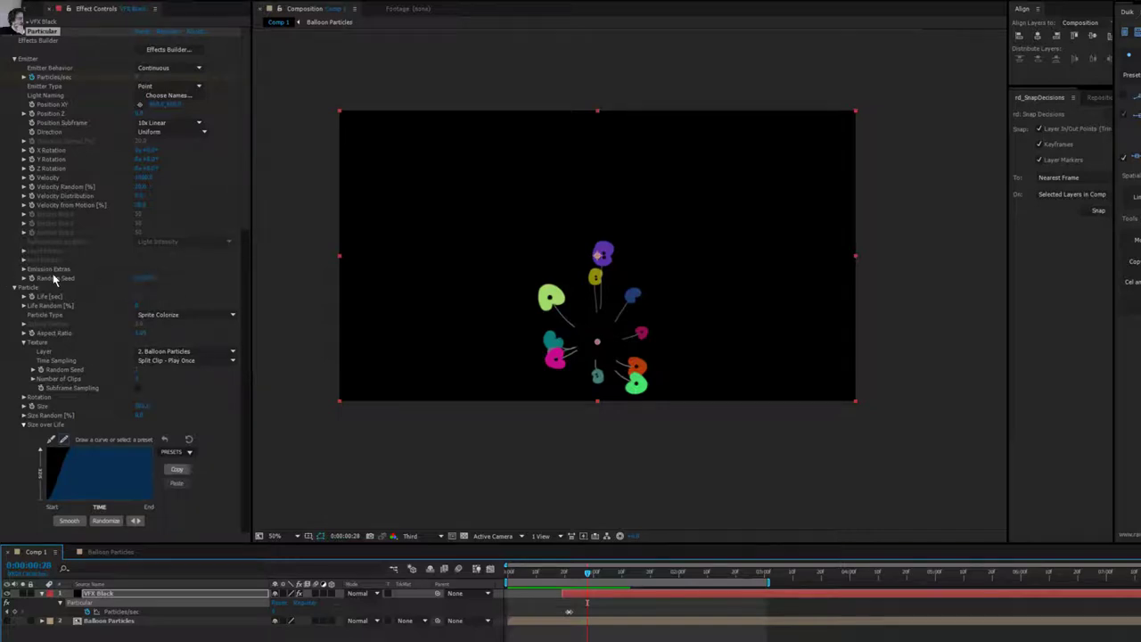
drag(141, 278, 151, 277)
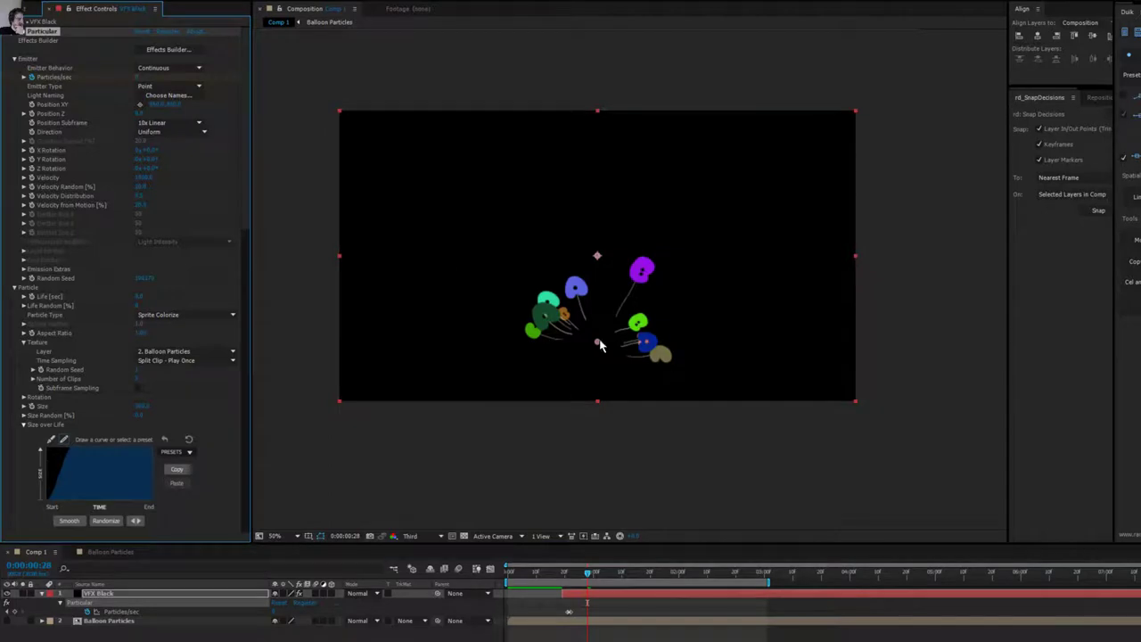
drag(589, 576, 622, 579)
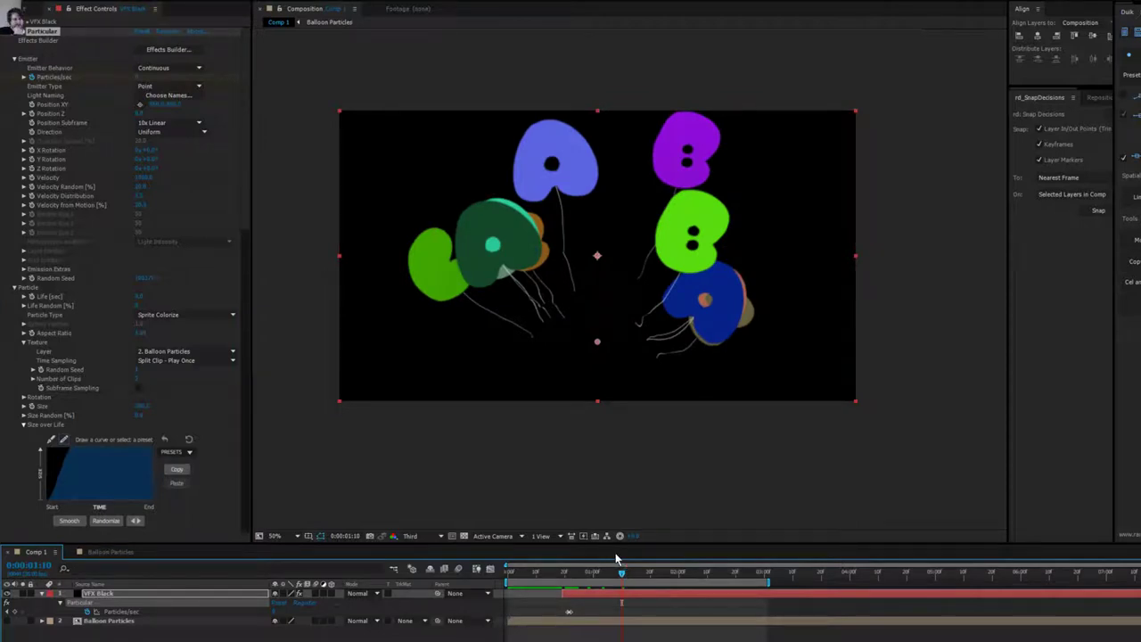
Add a Bevel and Emboss layer style to layer A in the Balloon Particles composition.
click(93, 552)
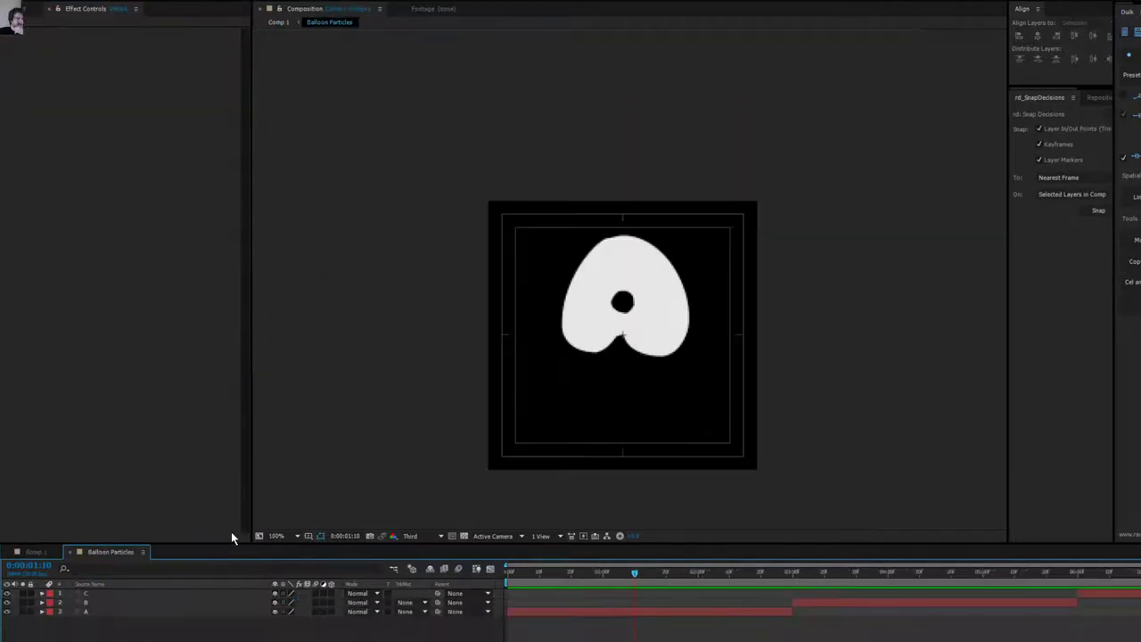
click(615, 613)
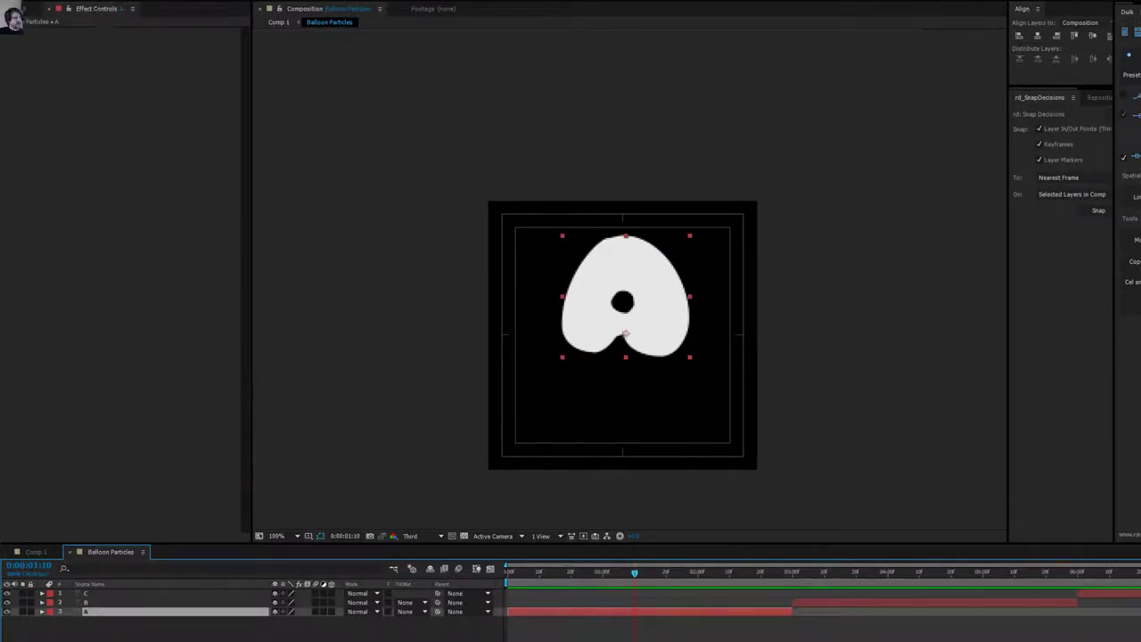
click(93, 2)
mouse_move(73, 134)
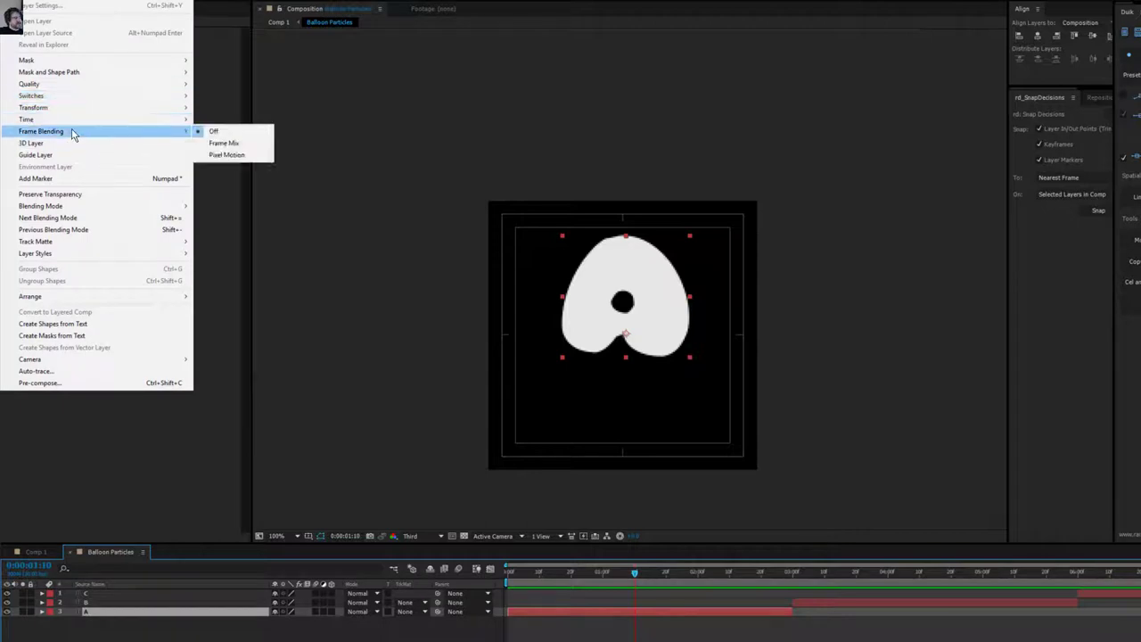
mouse_move(133, 260)
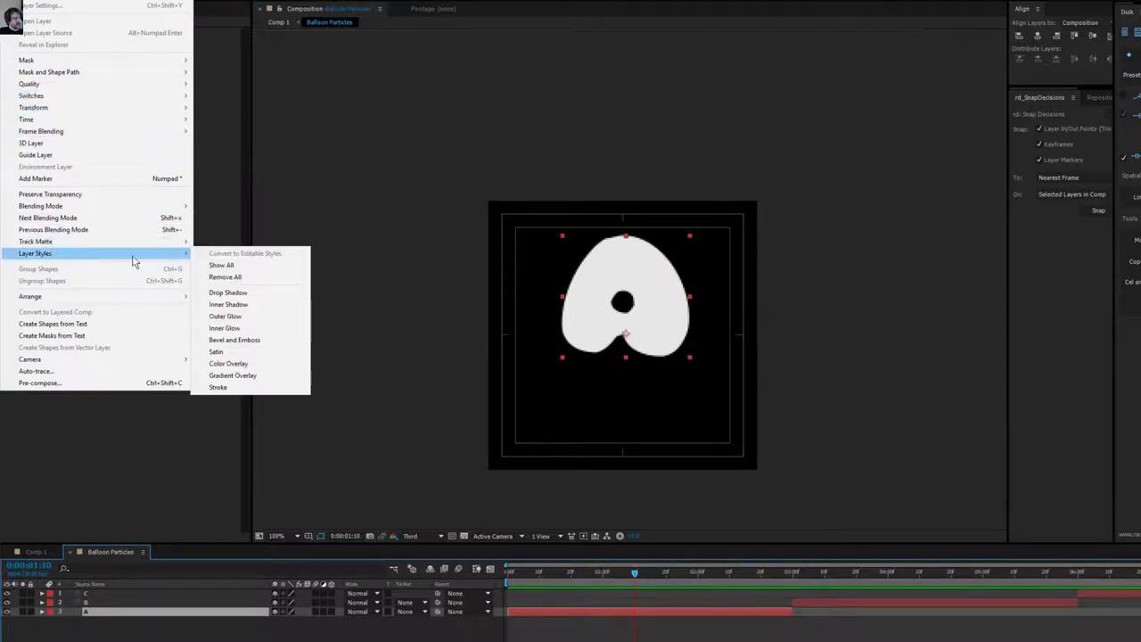
click(252, 341)
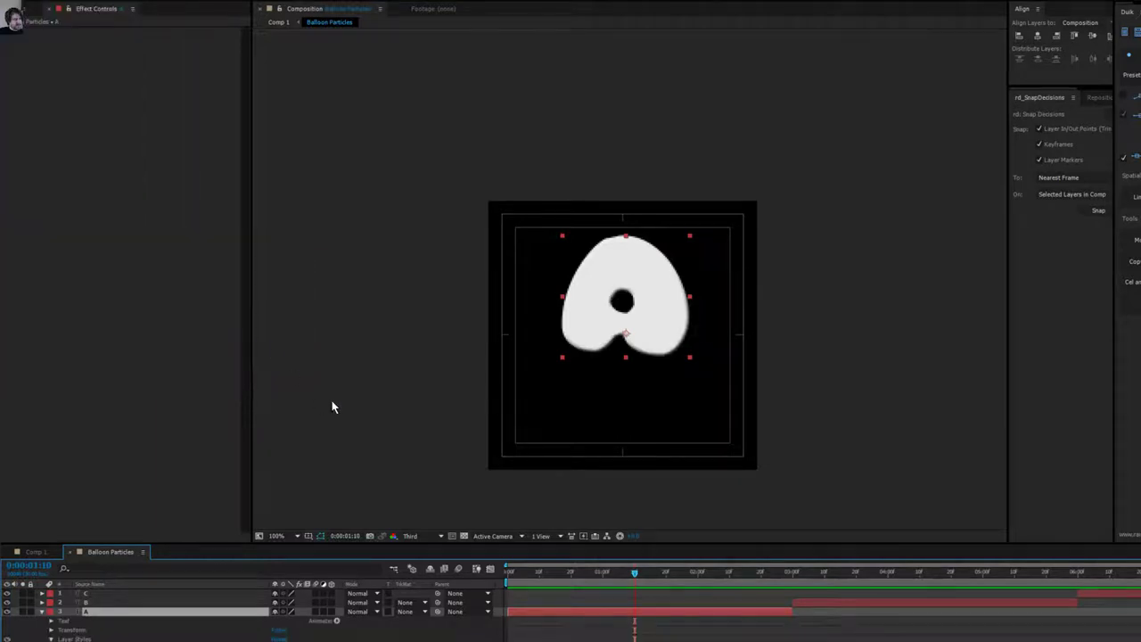
At Full preview resolution, increase the Size of layer A's bevel for a rounded balloon look, and check the shading in Comp 1.
click(419, 535)
click(426, 563)
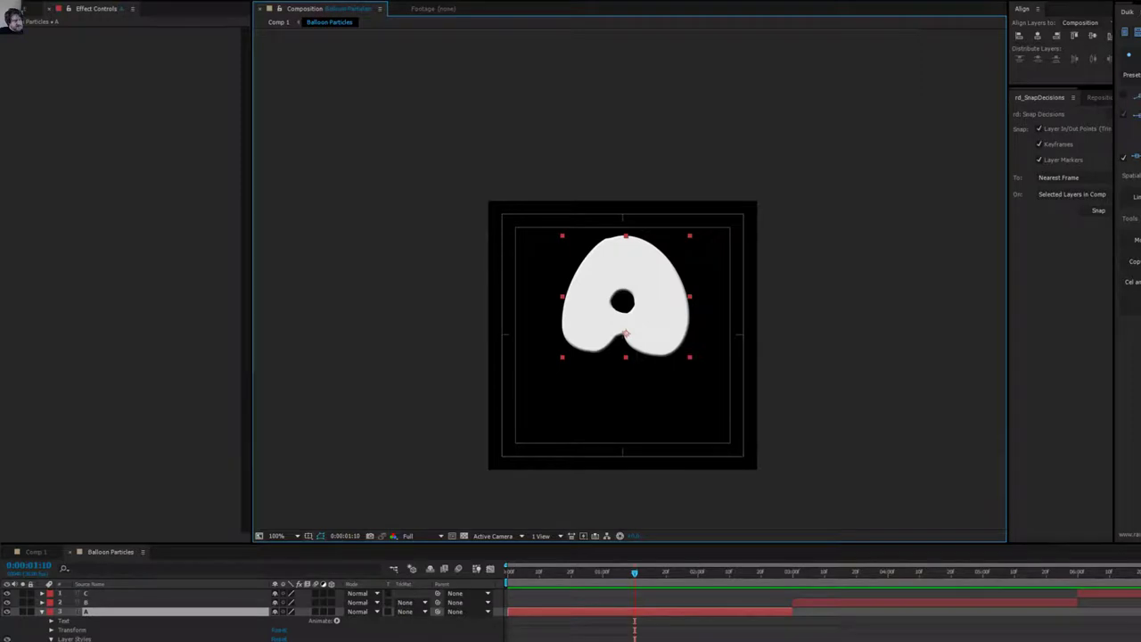
scroll(268, 615, down, 3)
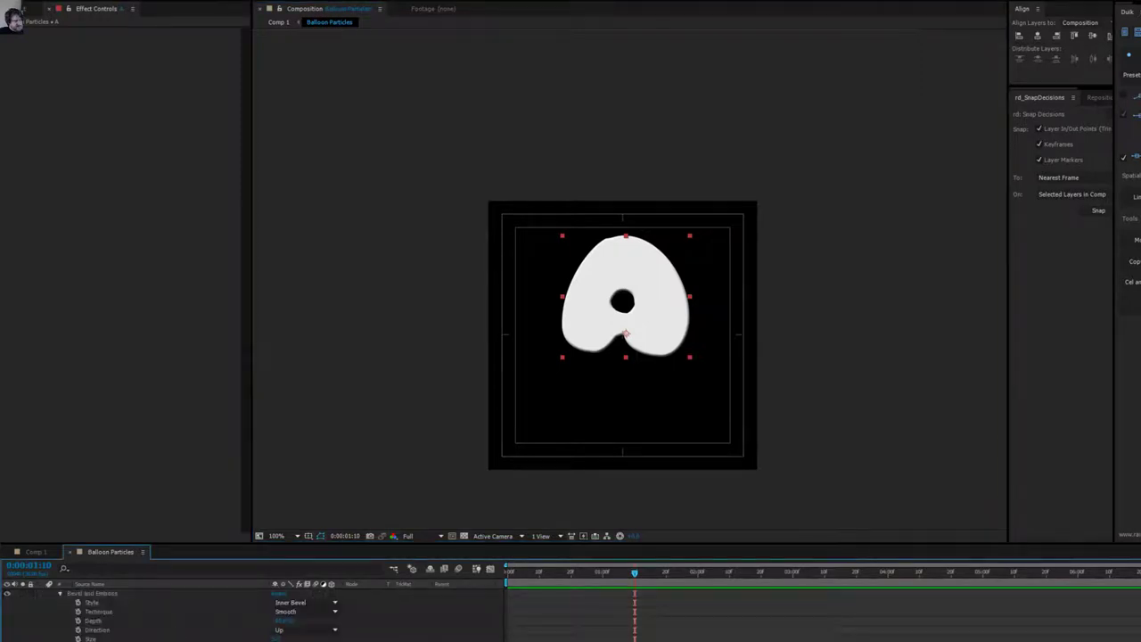
drag(277, 638, 323, 637)
scroll(149, 636, up, 3)
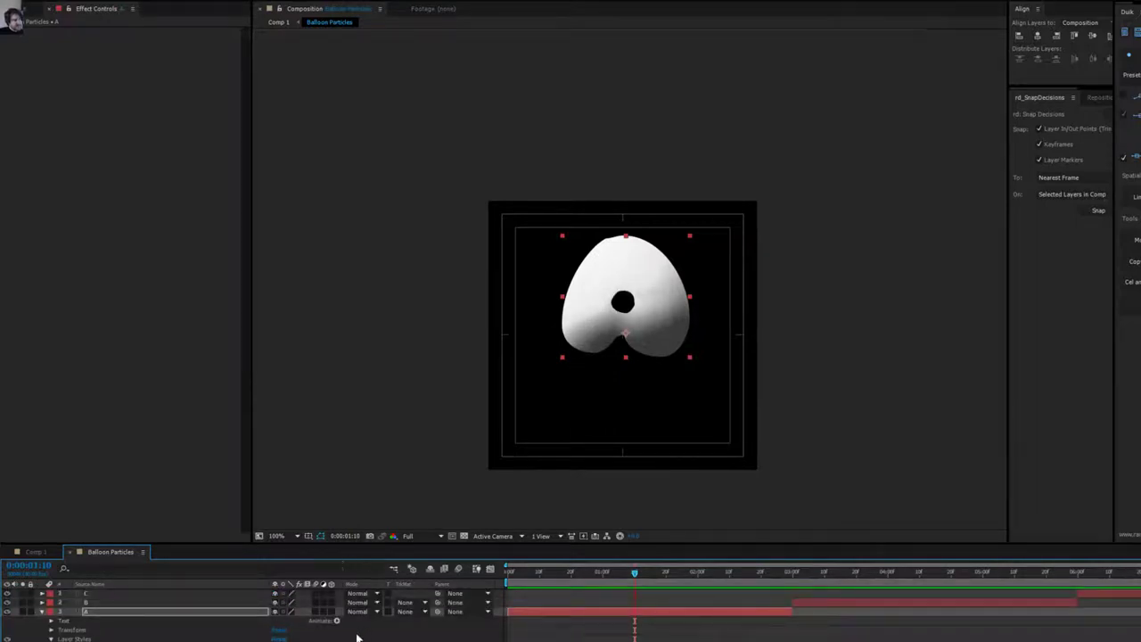
scroll(150, 623, down, 3)
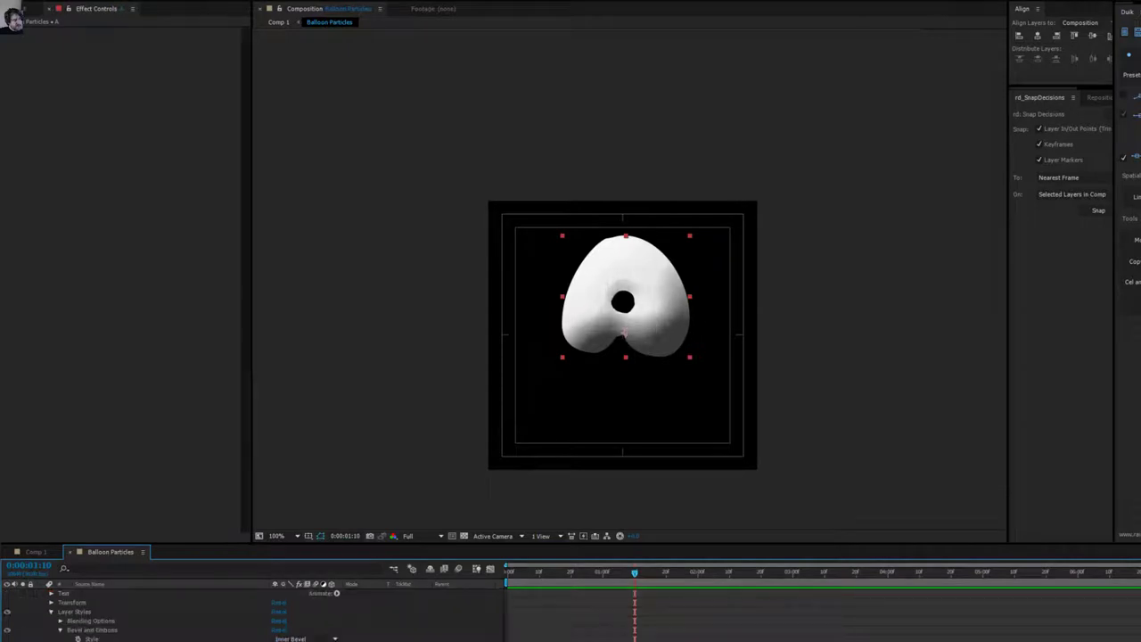
click(41, 550)
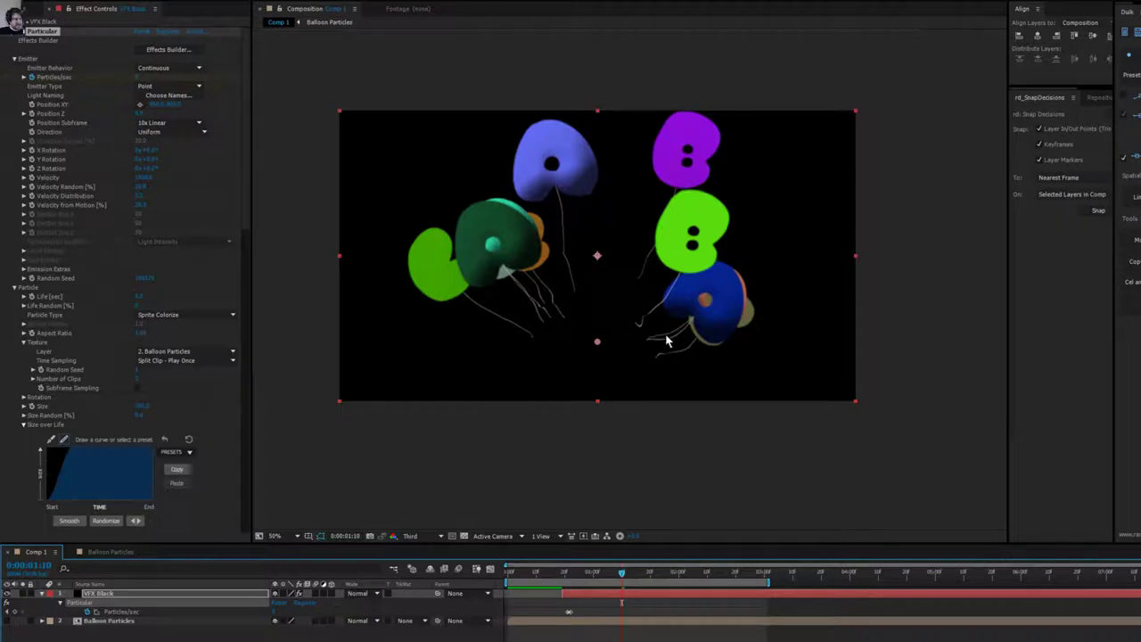
Copy layer A's Layer Styles with property links in Balloon Particles, paste them onto layers B and C, and scrub to 0:00:02:18.
click(116, 552)
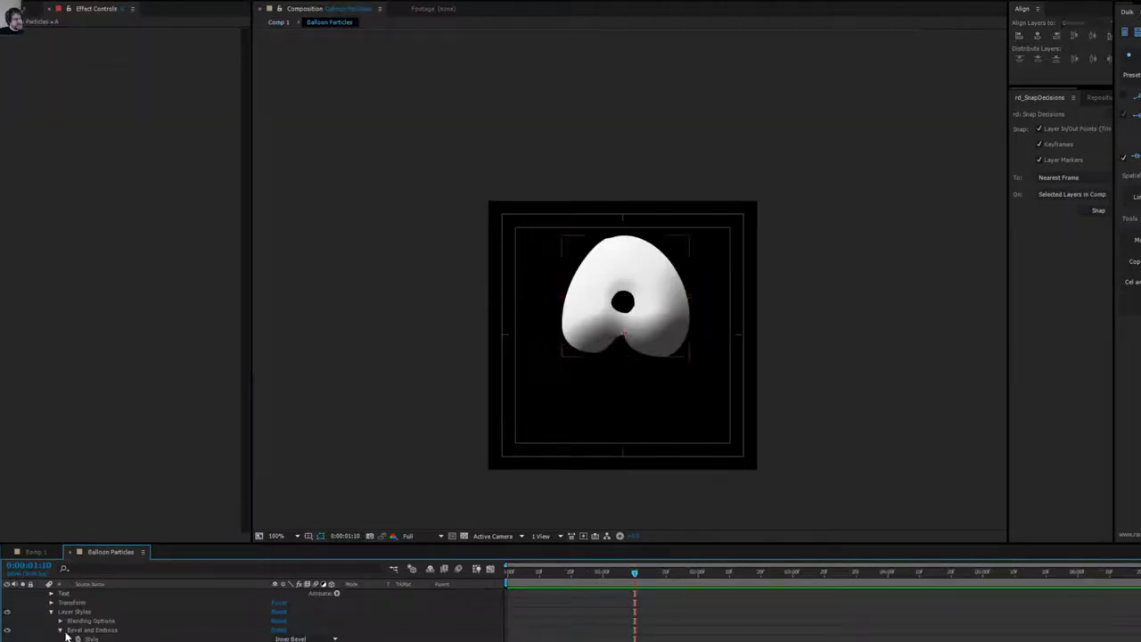
click(76, 613)
click(18, 2)
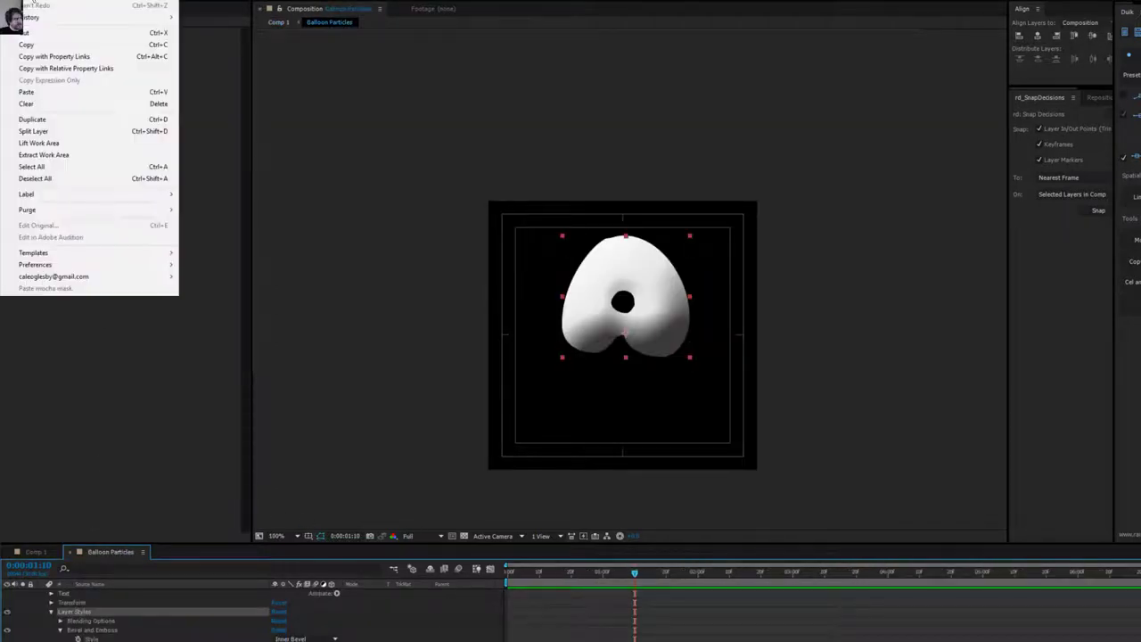
click(39, 57)
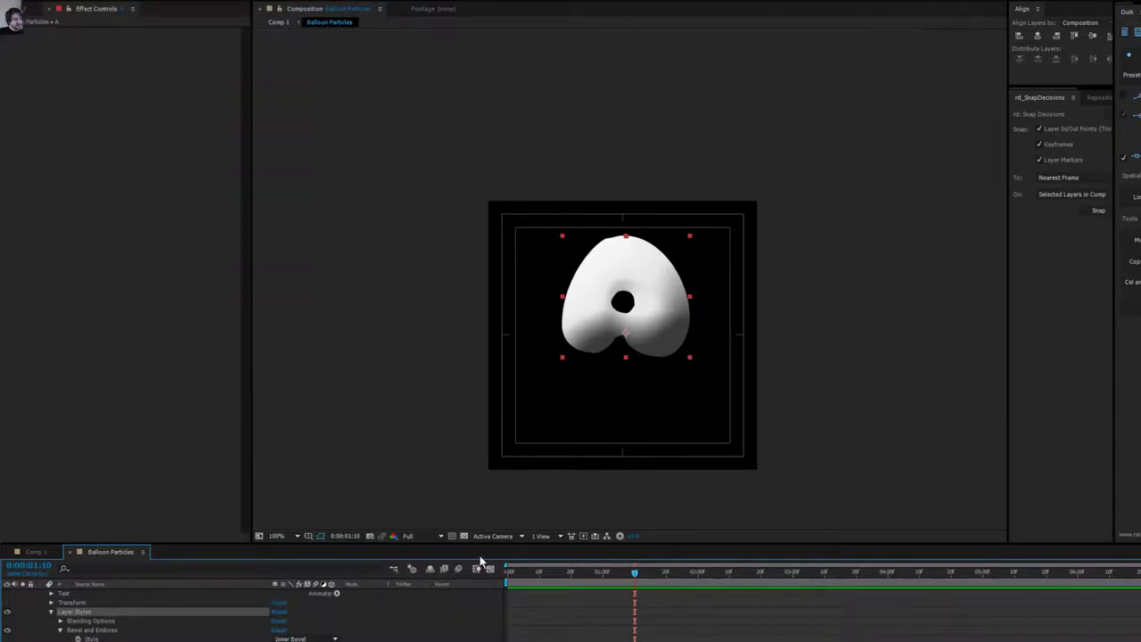
scroll(224, 634, up, 2)
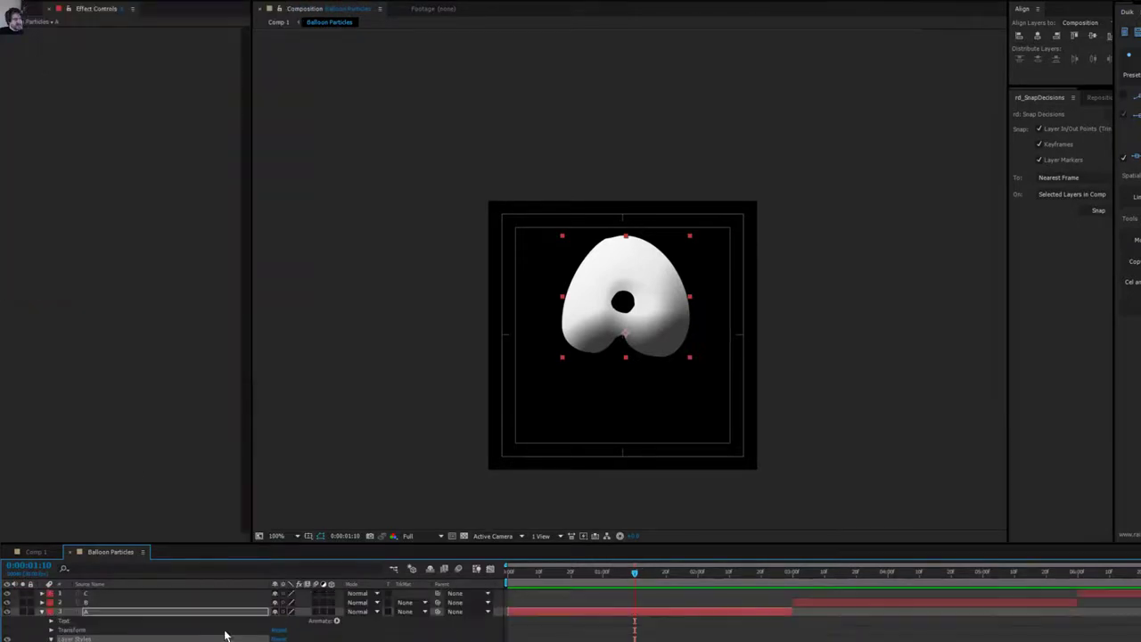
click(98, 604)
click(89, 593)
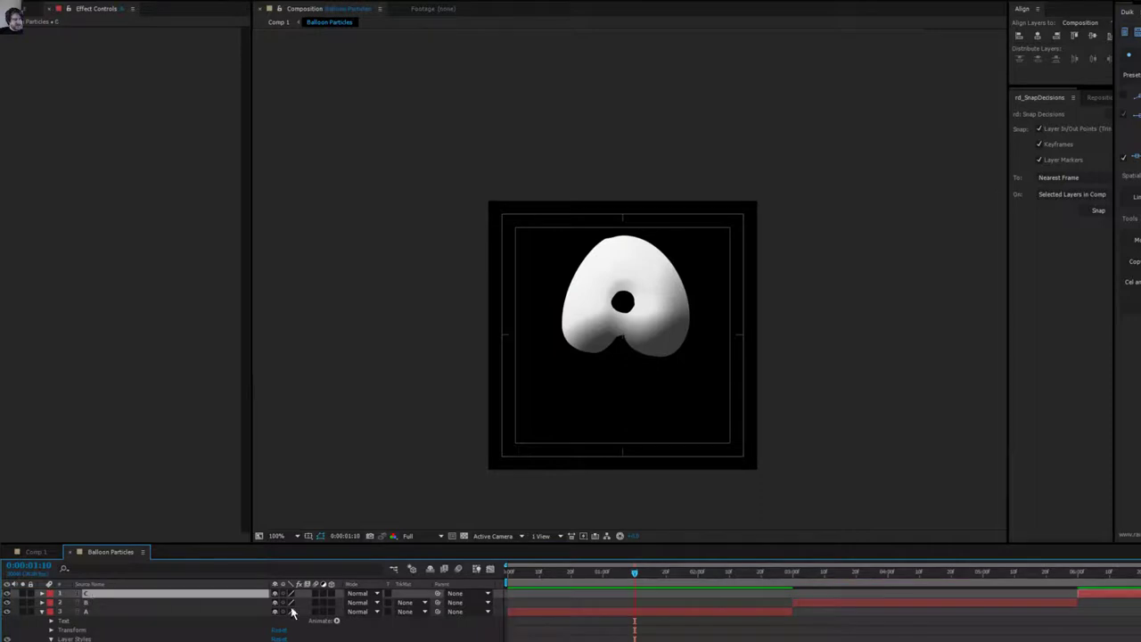
click(847, 574)
drag(845, 574, 755, 611)
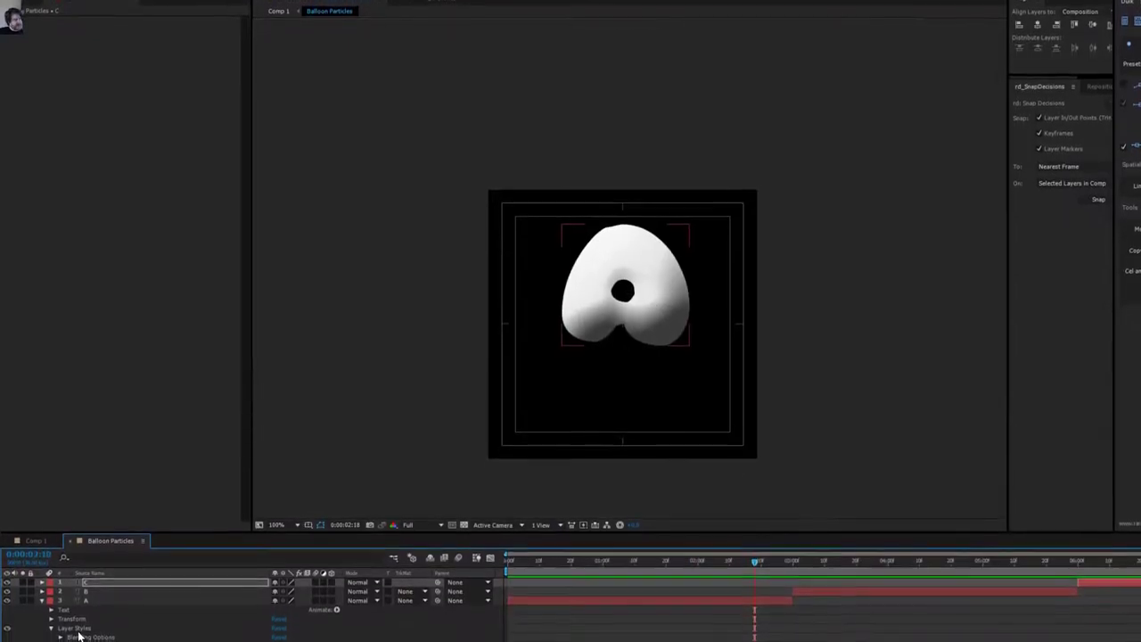
Add a Gradient Overlay layer style to layer A.
click(76, 634)
click(59, 0)
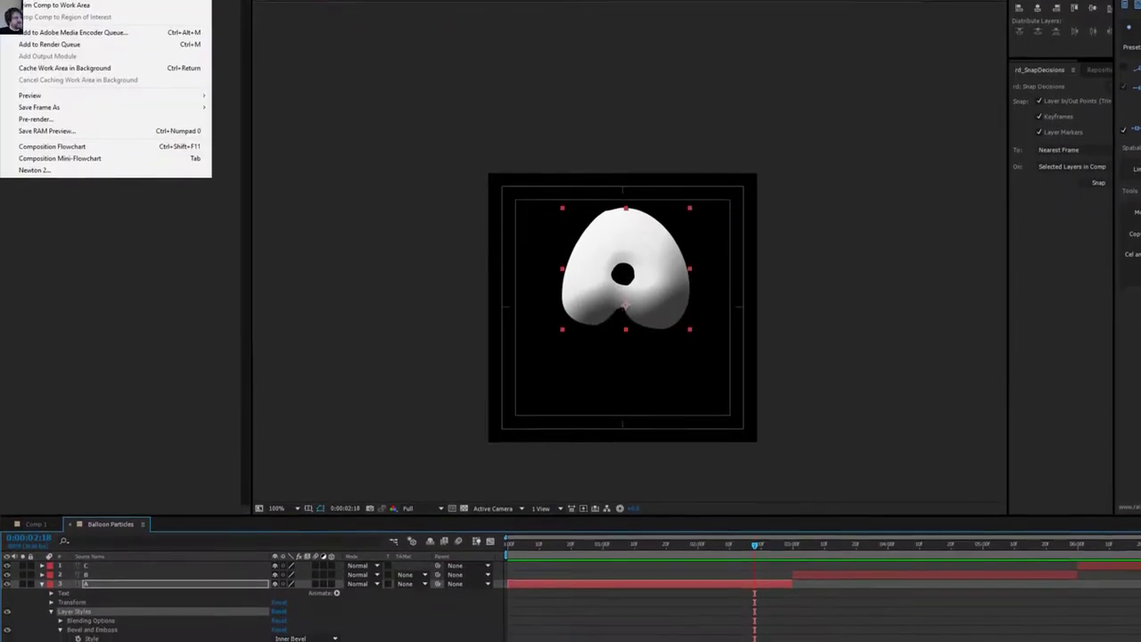
mouse_move(94, 0)
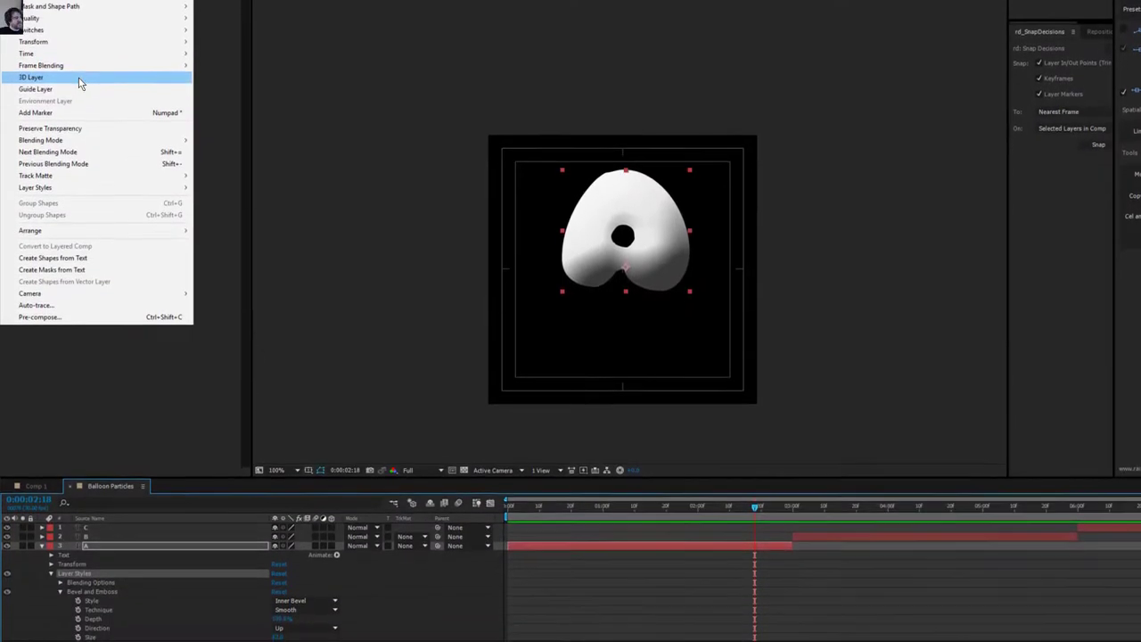
mouse_move(77, 181)
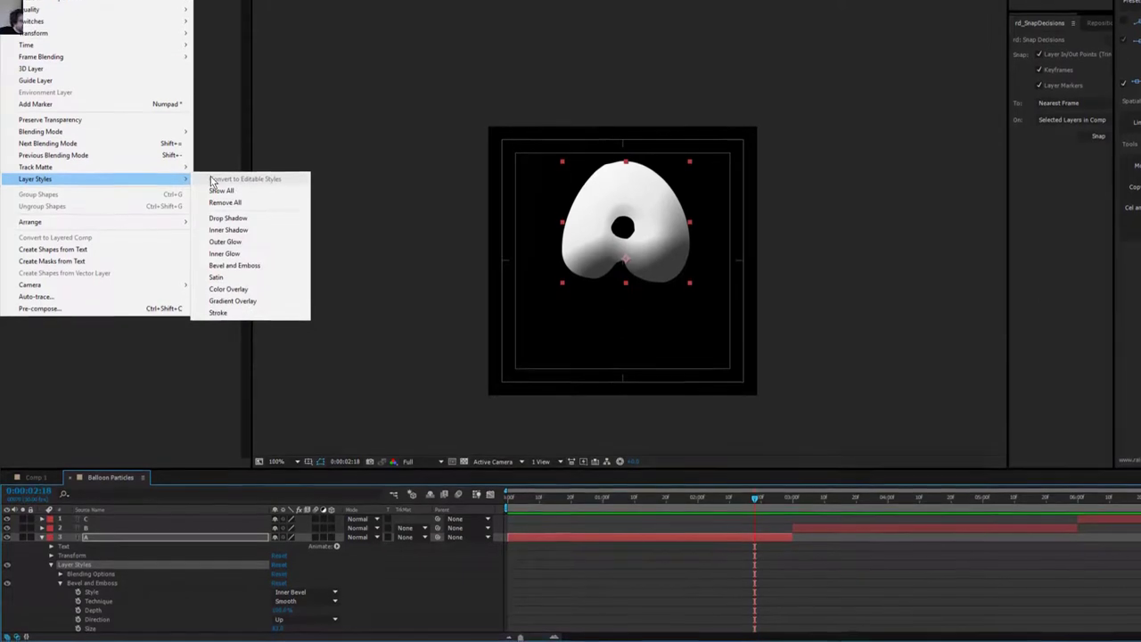
click(262, 303)
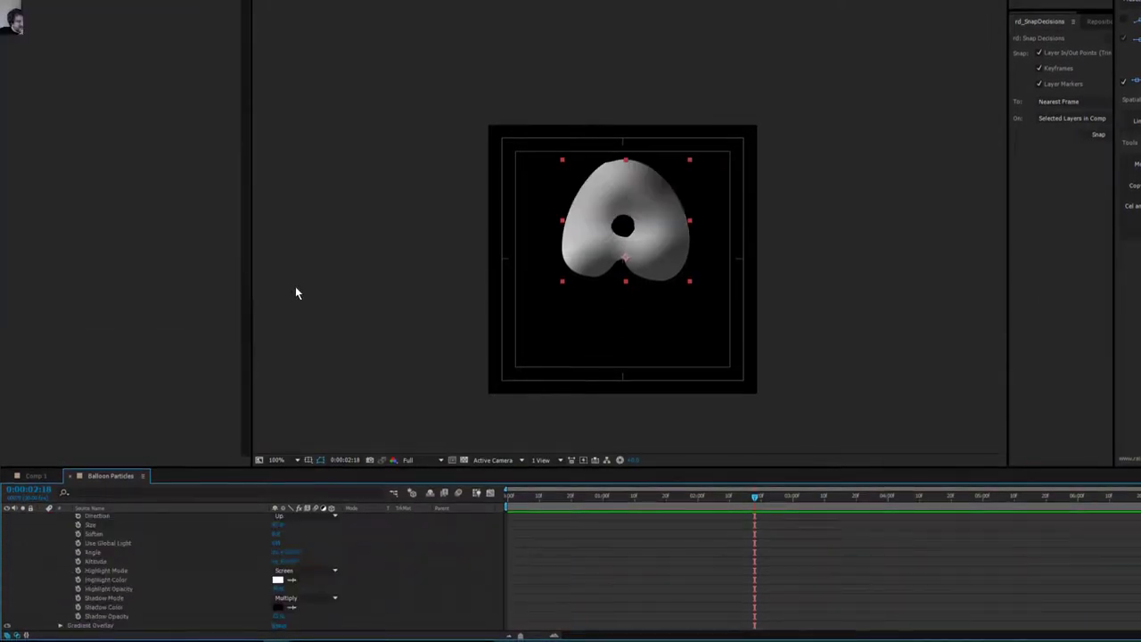
Expose layer A's Gradient Overlay settings and hide its Bevel and Emboss to view the gradient alone.
scroll(176, 576, up, 4)
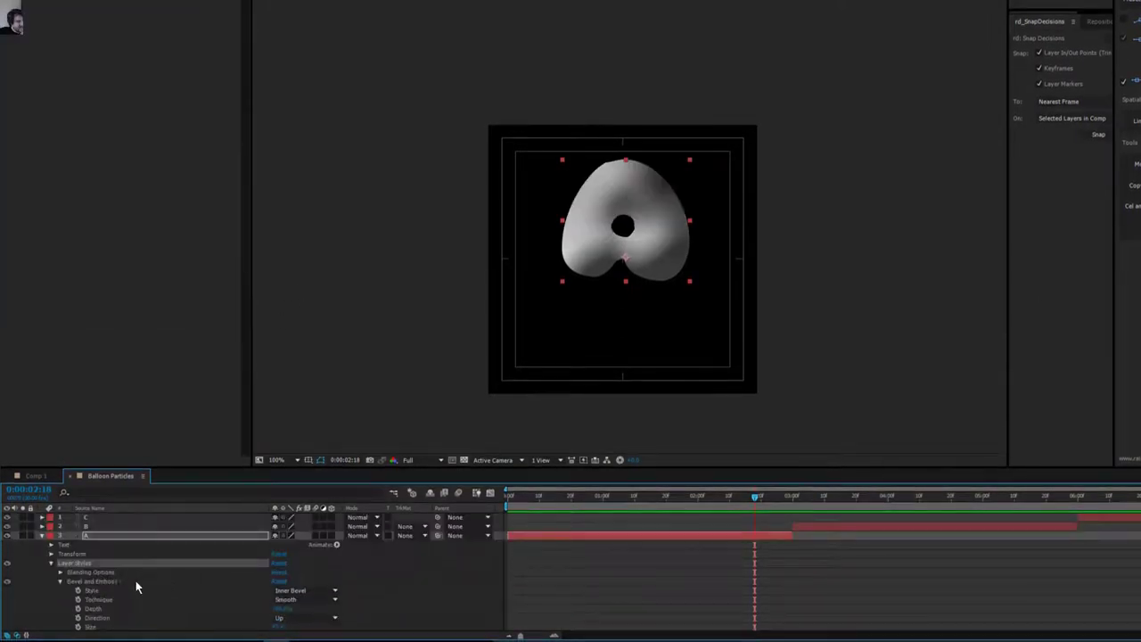
click(60, 583)
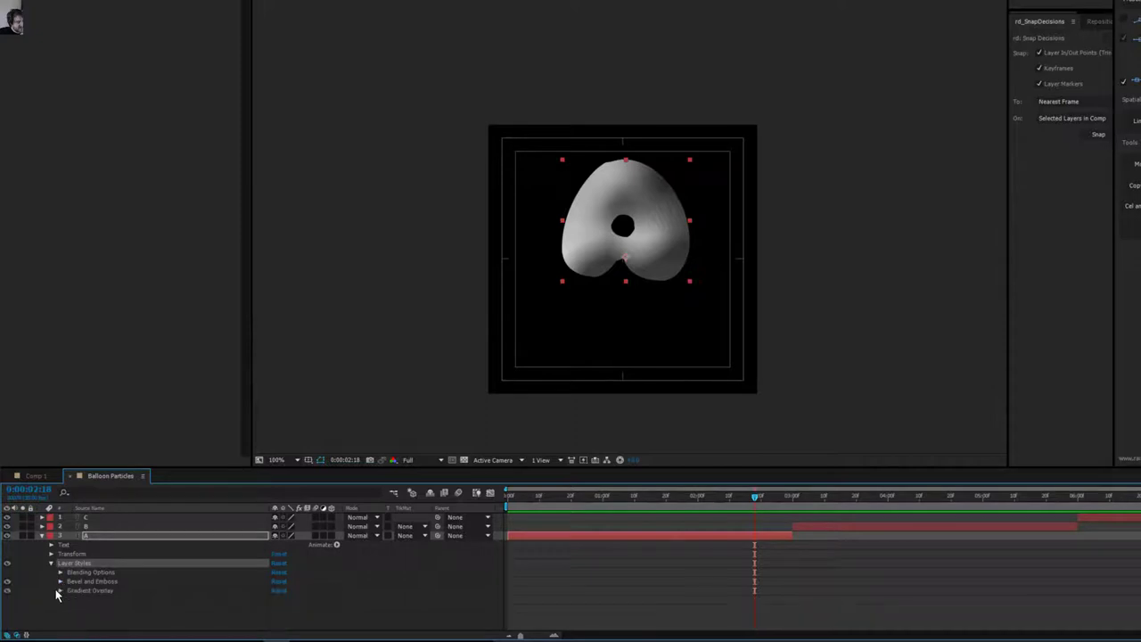
click(58, 592)
scroll(62, 597, down, 2)
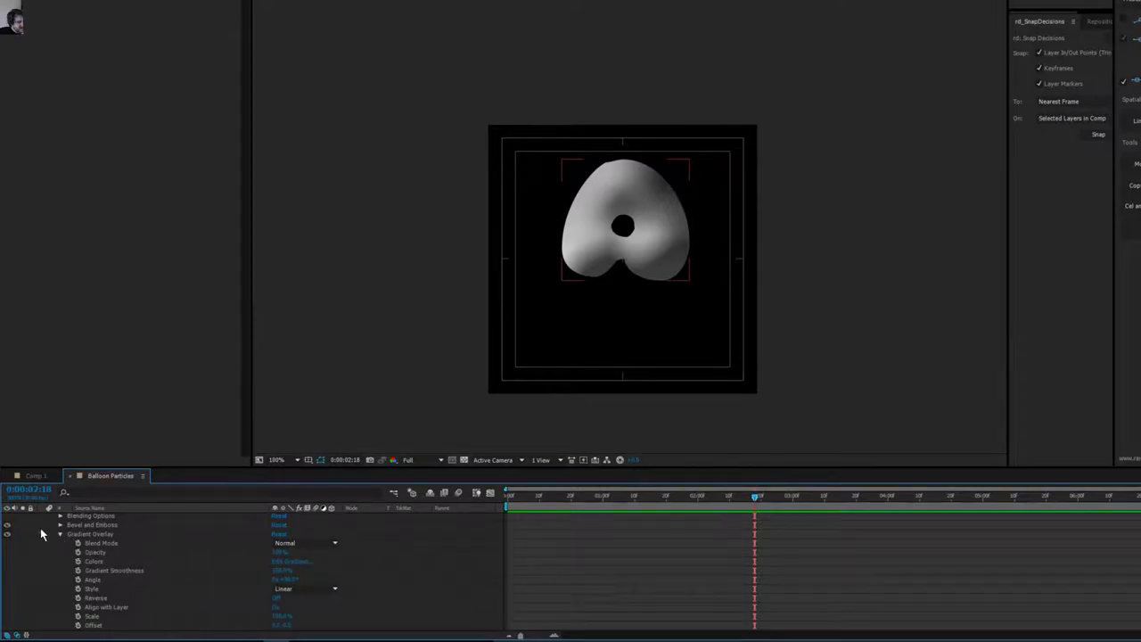
click(7, 532)
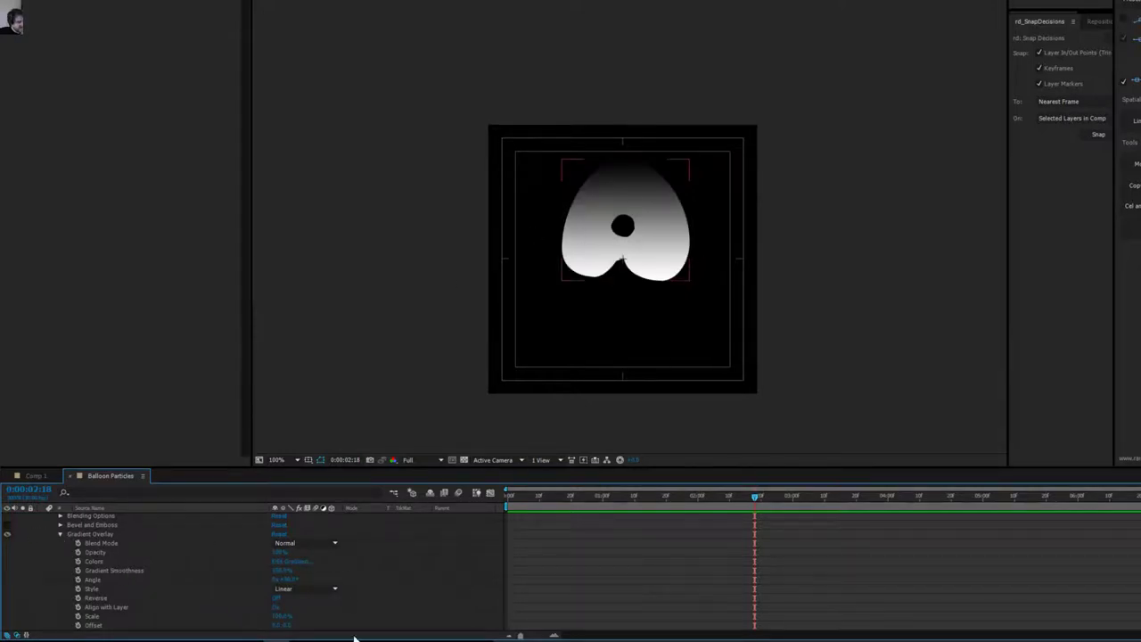
Set layer A's Gradient Overlay style to Radial, and try Reverse before leaving it off.
click(307, 590)
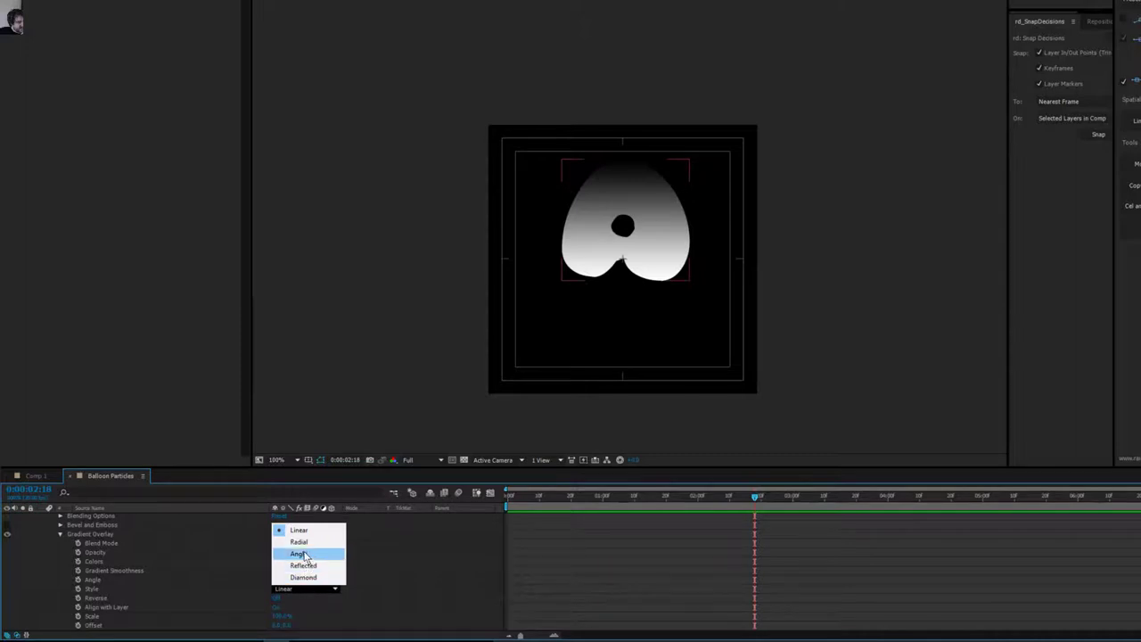
click(300, 542)
click(277, 599)
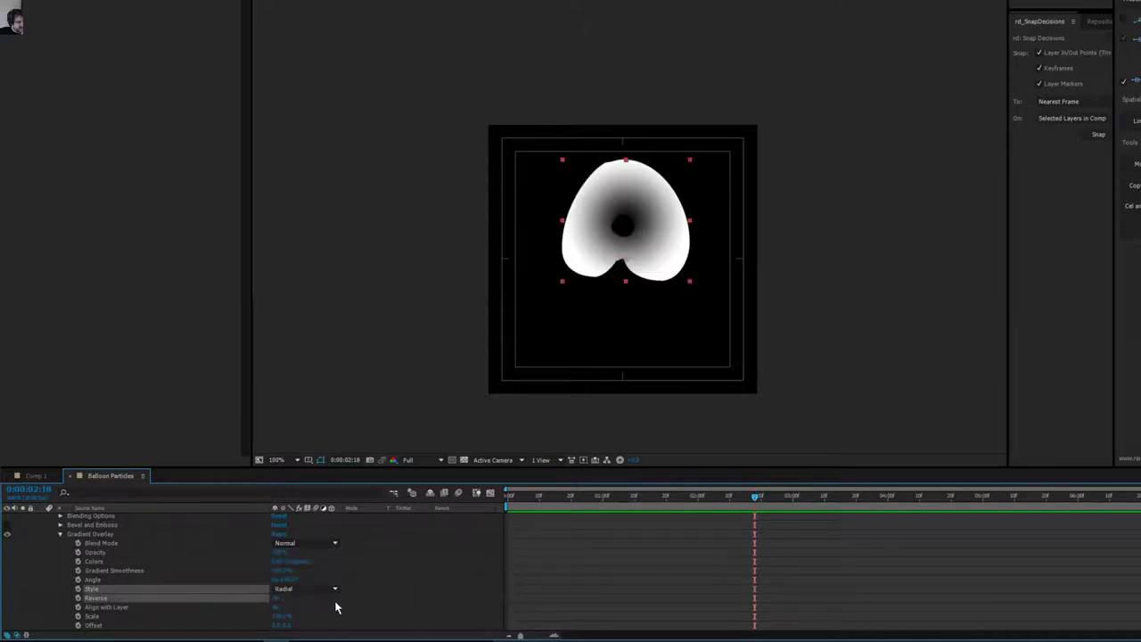
click(274, 598)
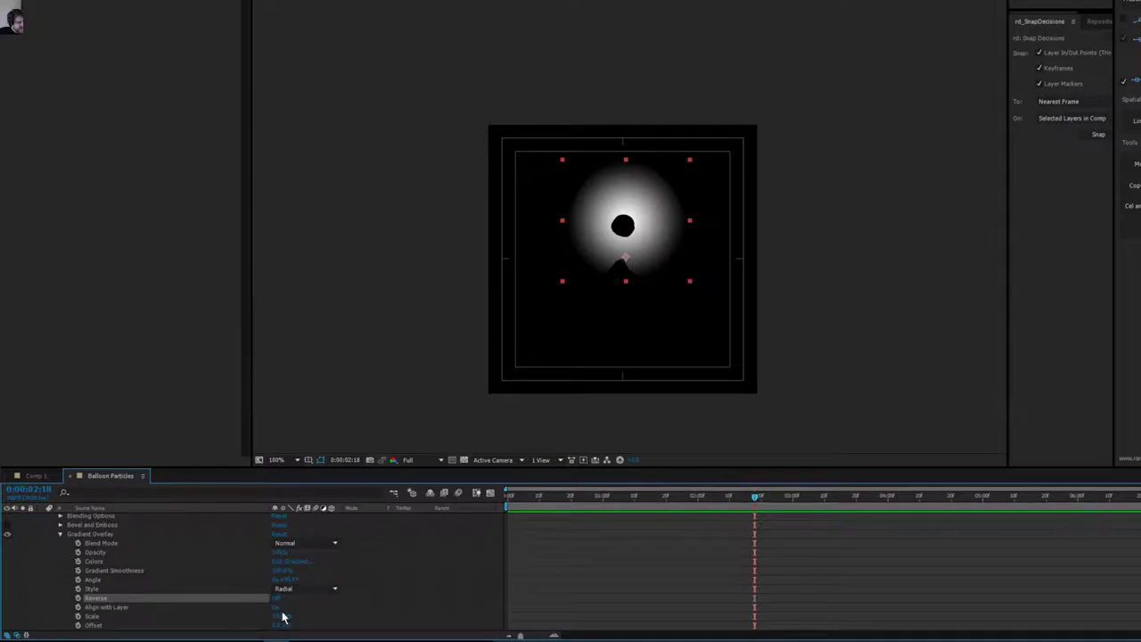
Shift and scale layer A's radial gradient to centre its highlight above the hole, and set its Blend Mode to Multiply.
drag(287, 624, 325, 608)
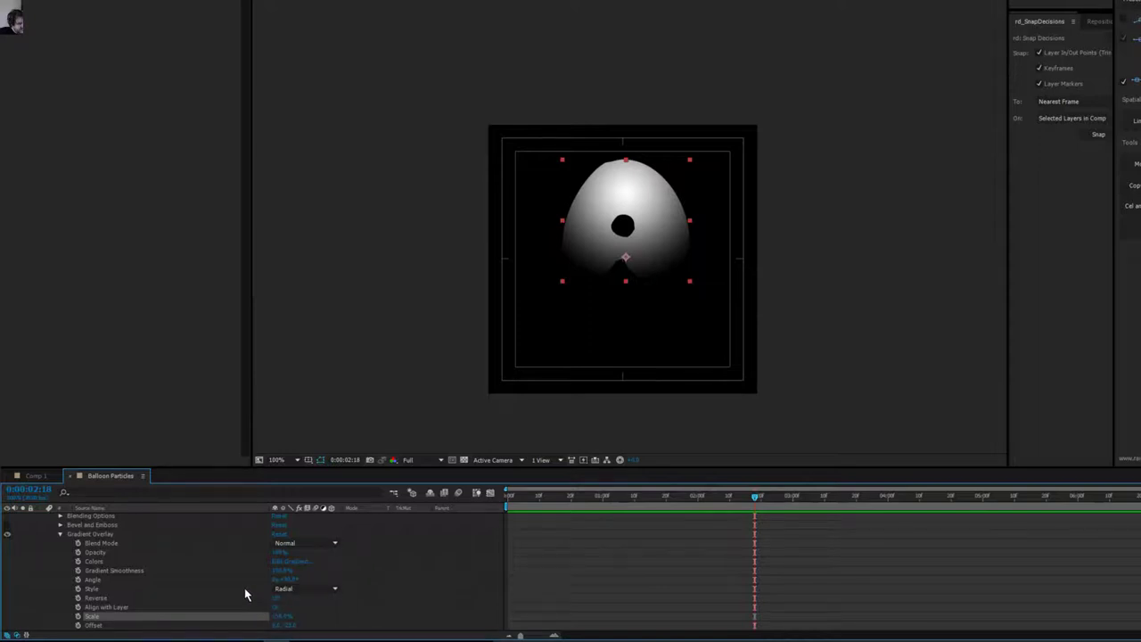
click(285, 544)
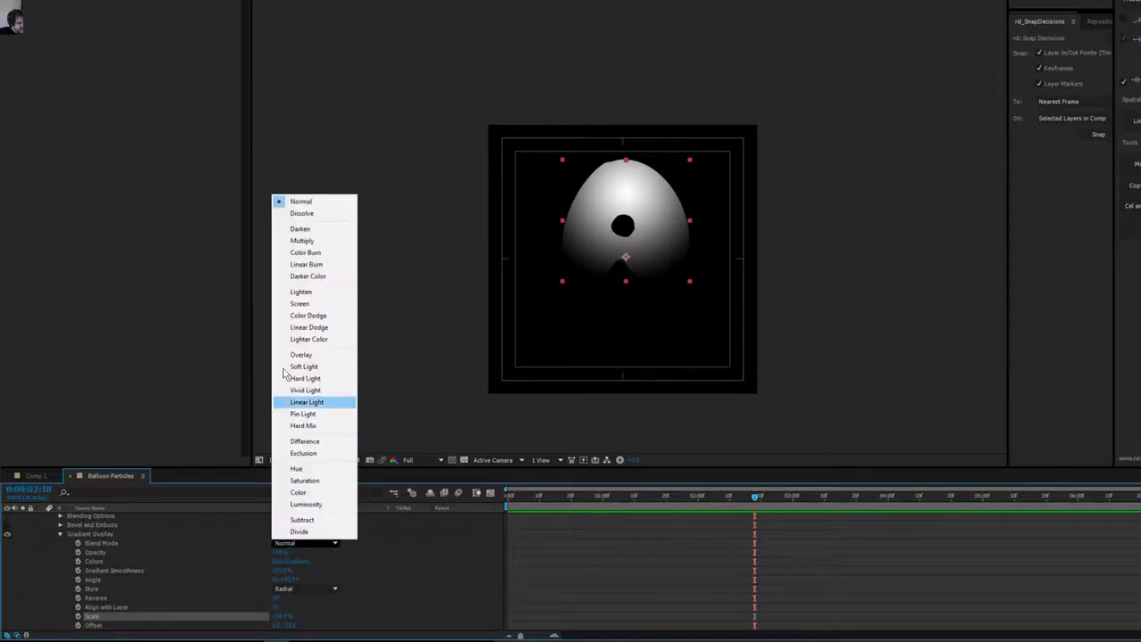
click(294, 241)
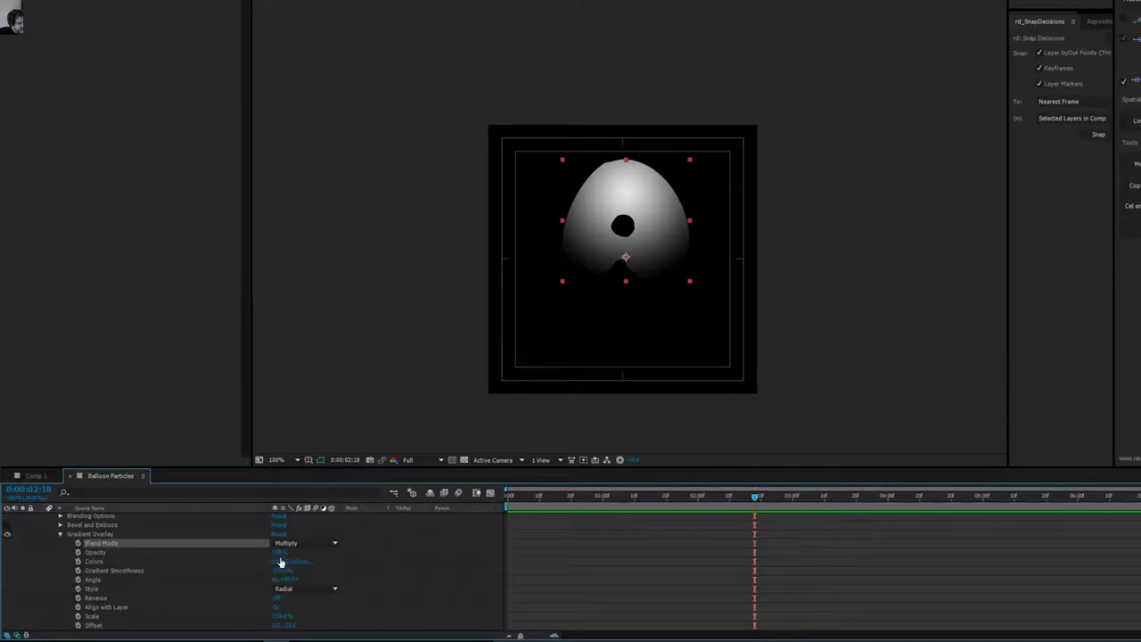
Lower the opacity of layer A's Gradient Overlay and show its Bevel and Emboss again to balance the combined shading.
drag(279, 551, 261, 551)
click(230, 551)
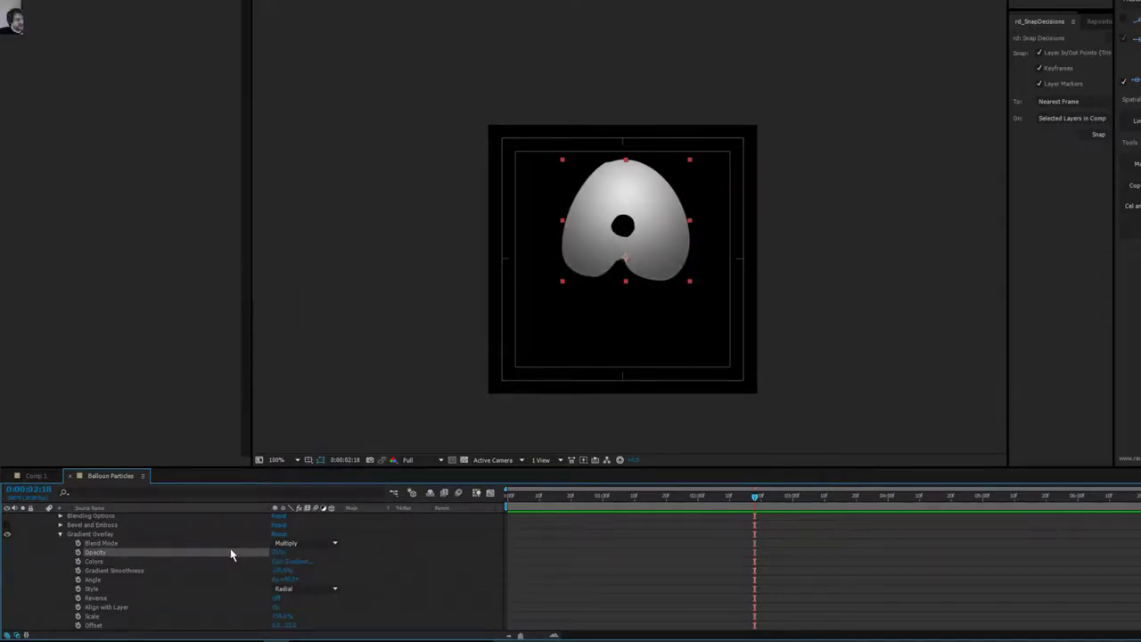
click(9, 531)
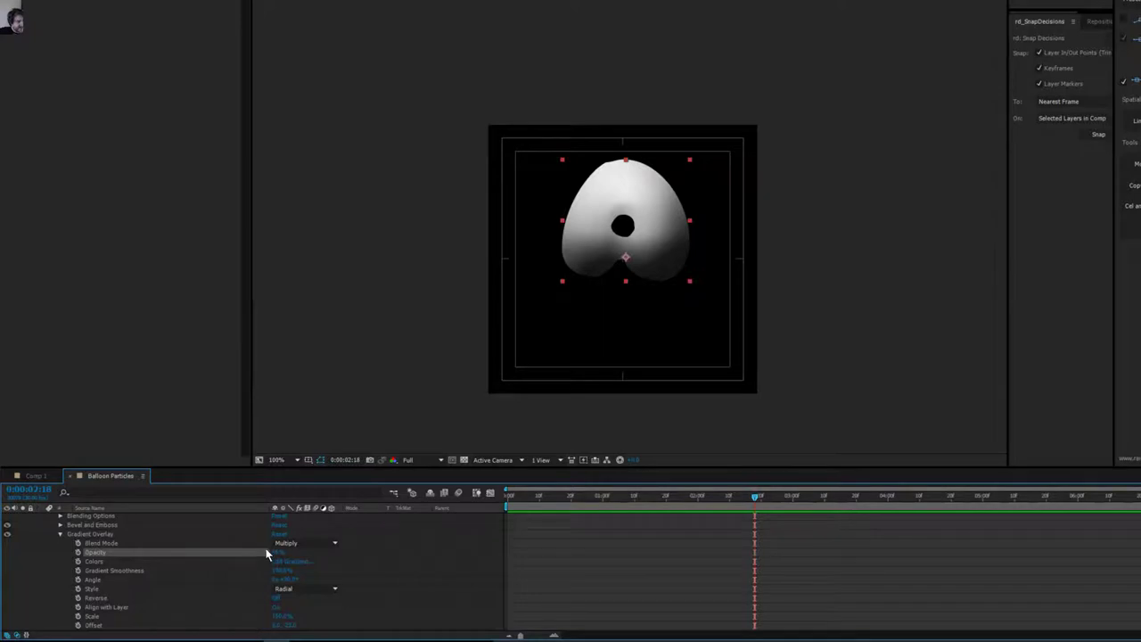
mouse_move(278, 554)
mouse_down()
mouse_move(262, 553)
mouse_move(280, 552)
mouse_up()
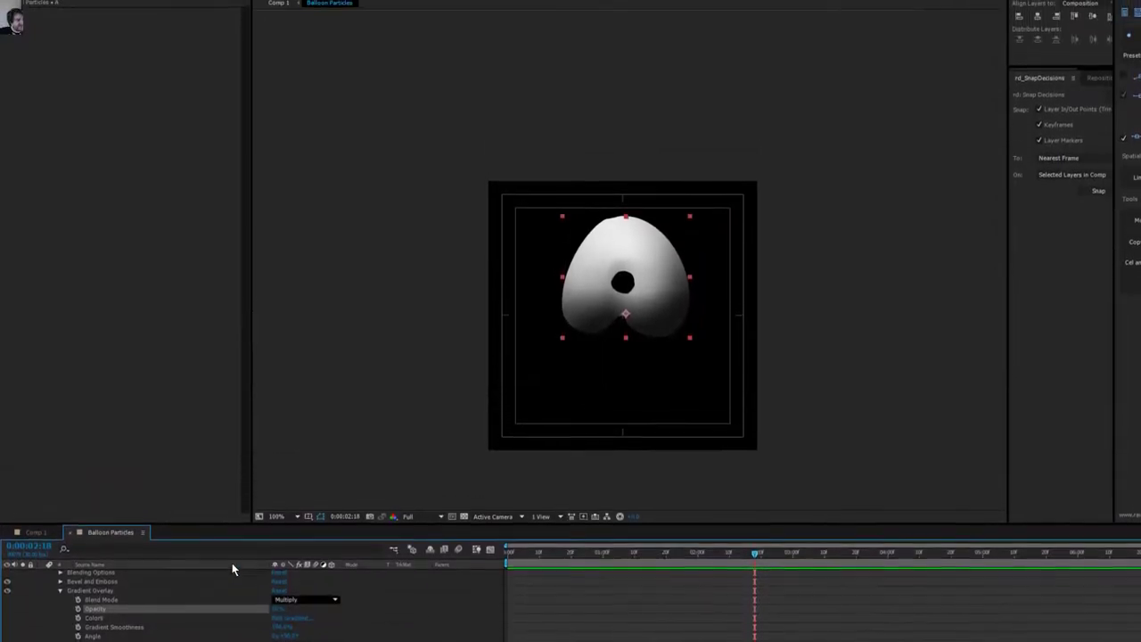
View the balloon burst in Comp 1 at 0:00:01:08 to check the shaded letters.
click(40, 541)
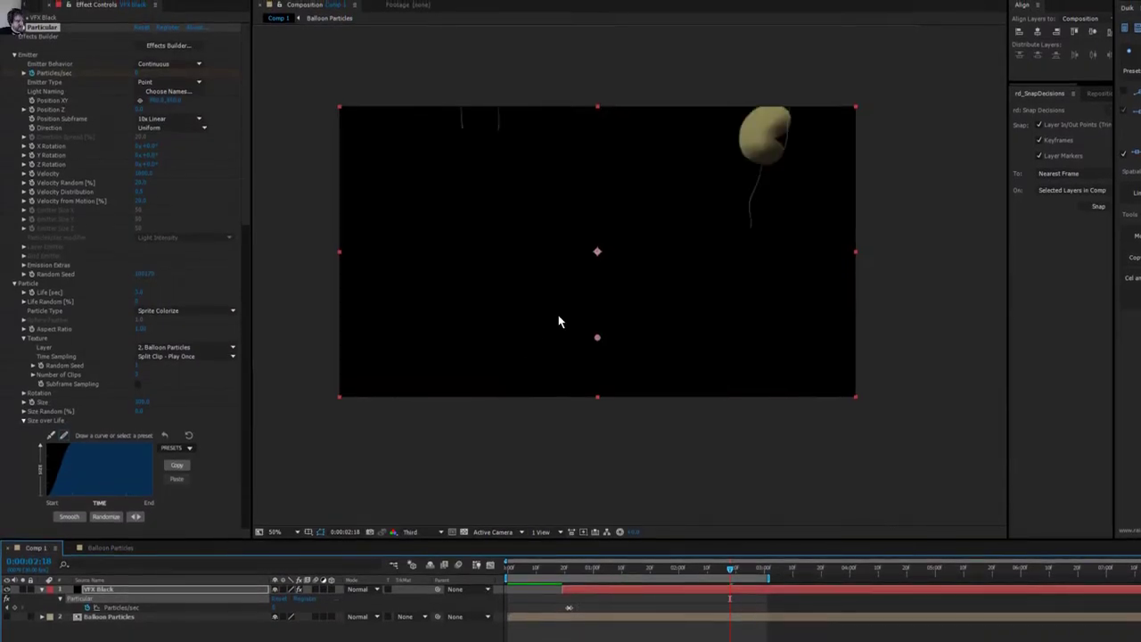
click(615, 572)
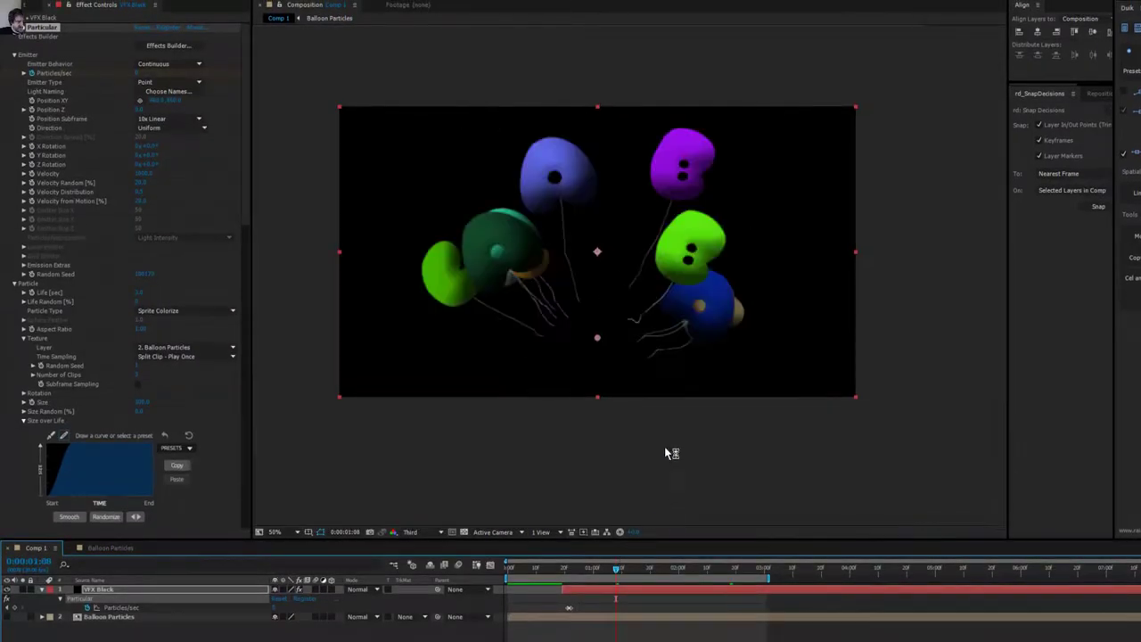
click(211, 638)
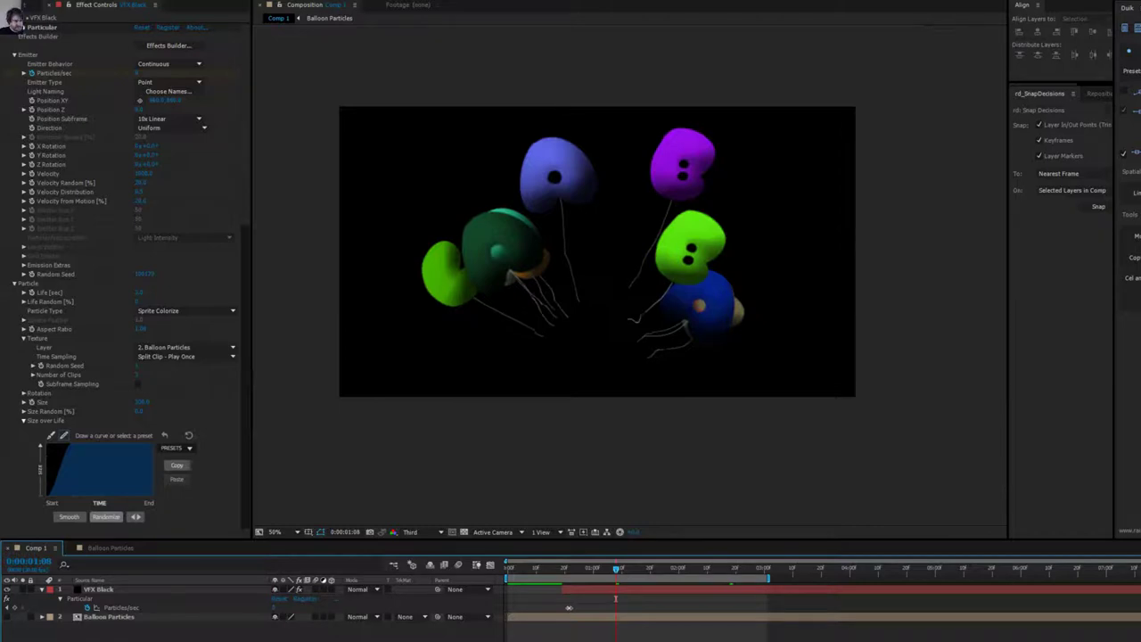
Set Comp 1's background color to dark grey in the composition settings.
key(ctrl+k)
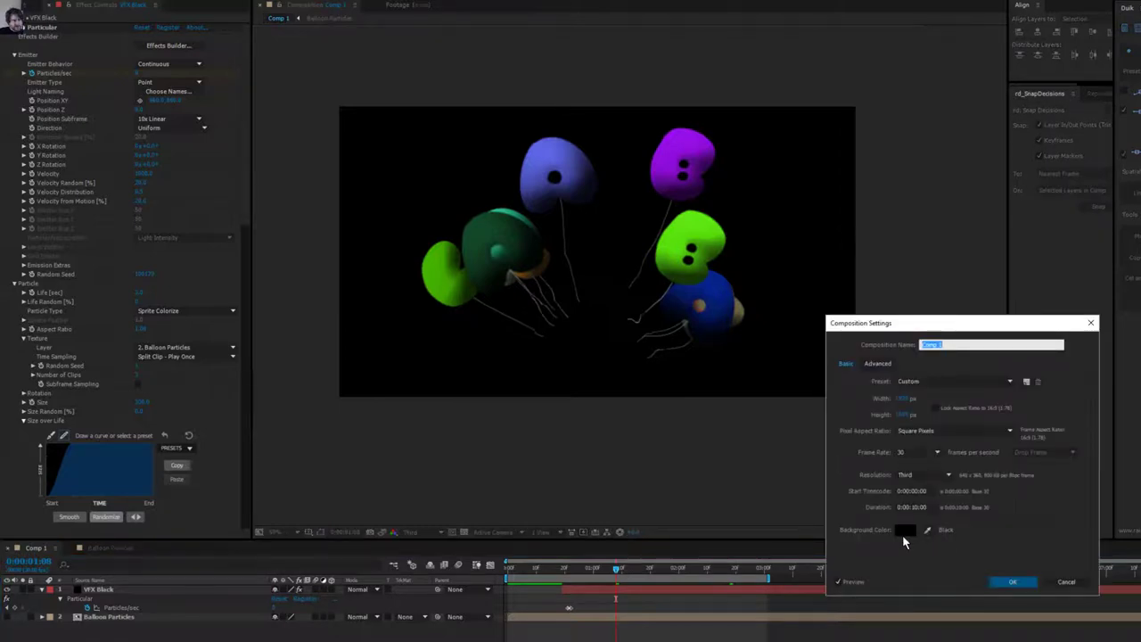
click(902, 530)
click(832, 505)
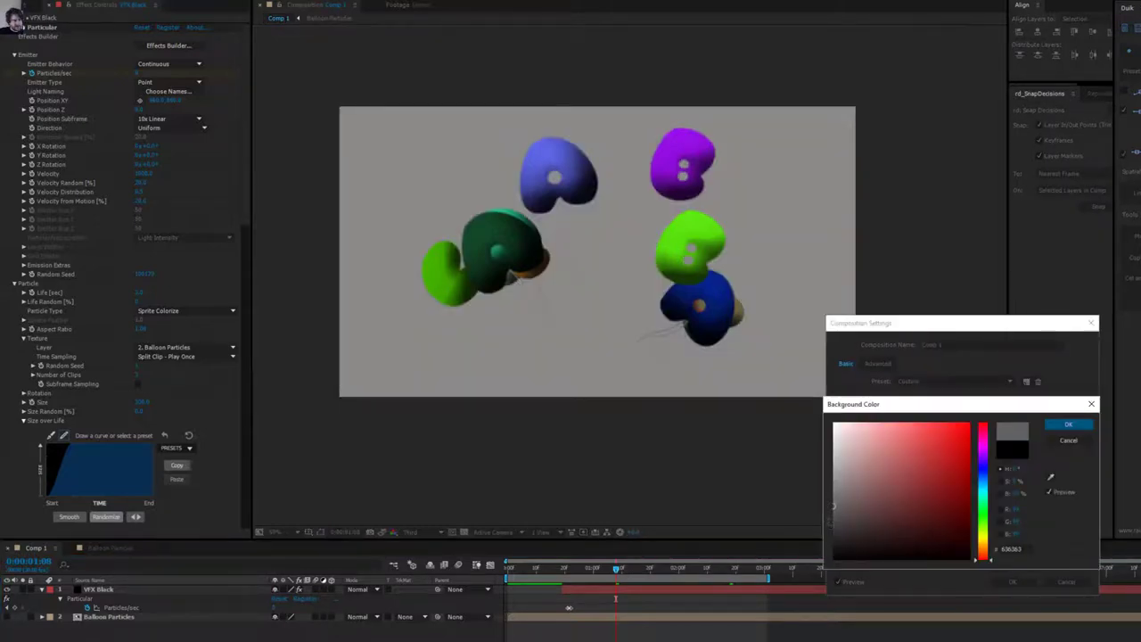
mouse_move(832, 505)
mouse_down()
mouse_move(830, 527)
mouse_move(833, 518)
mouse_up()
click(1068, 424)
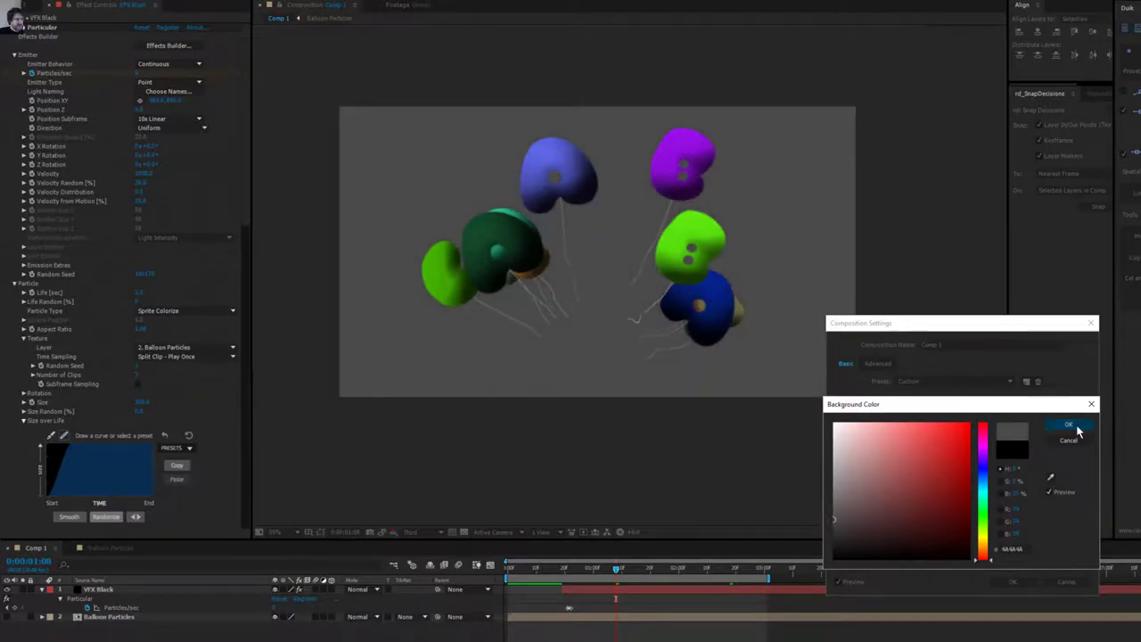
click(1011, 582)
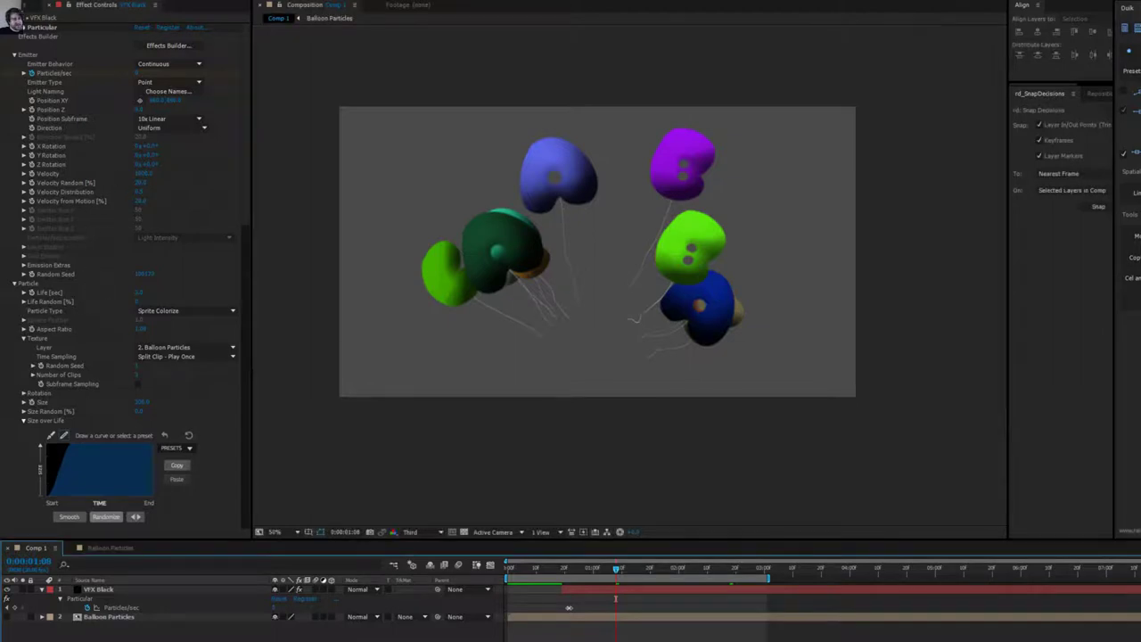
Try a Tint effect with a reduced Amount to Tint on the VFX Black layer, and delete the effect.
click(126, 589)
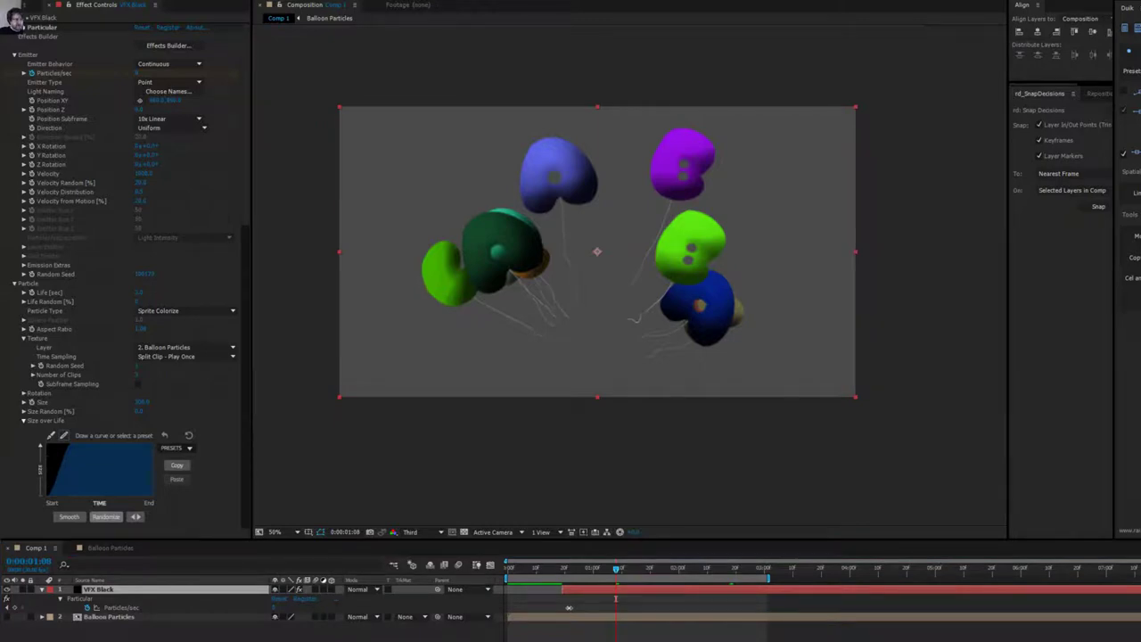
drag(602, 403, 97, 587)
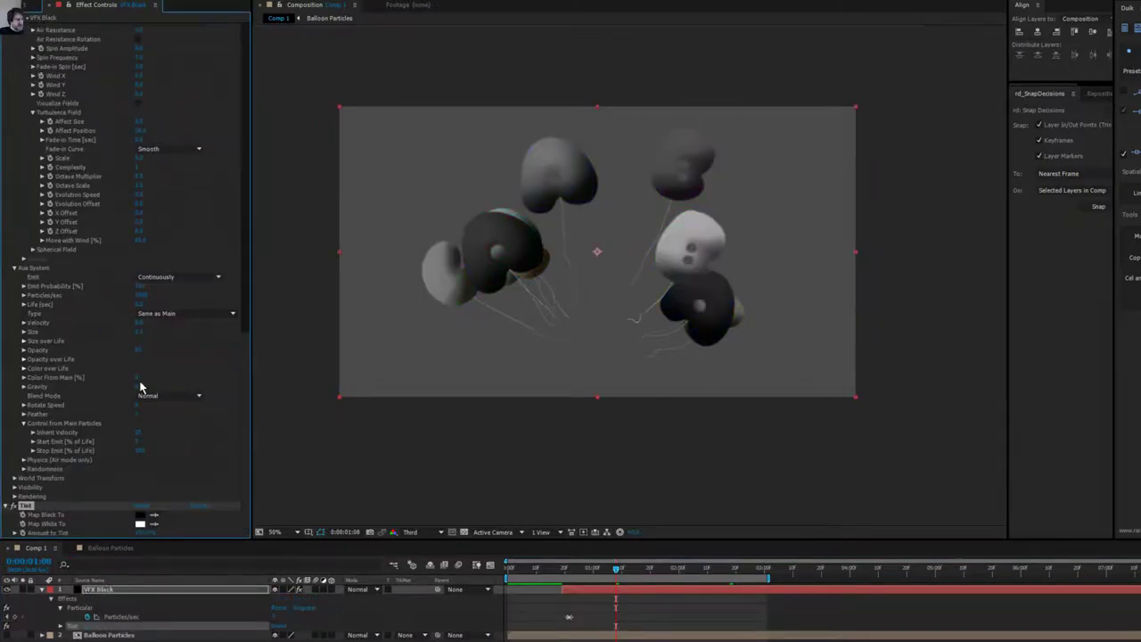
click(145, 532)
text(1010)
key(Return)
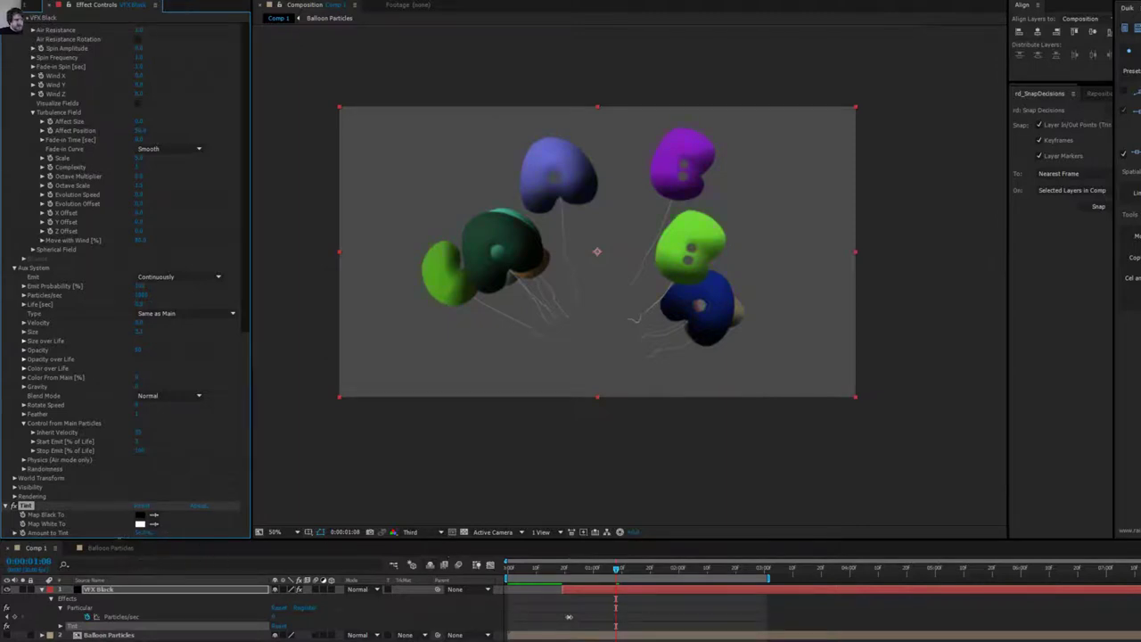
key(Delete)
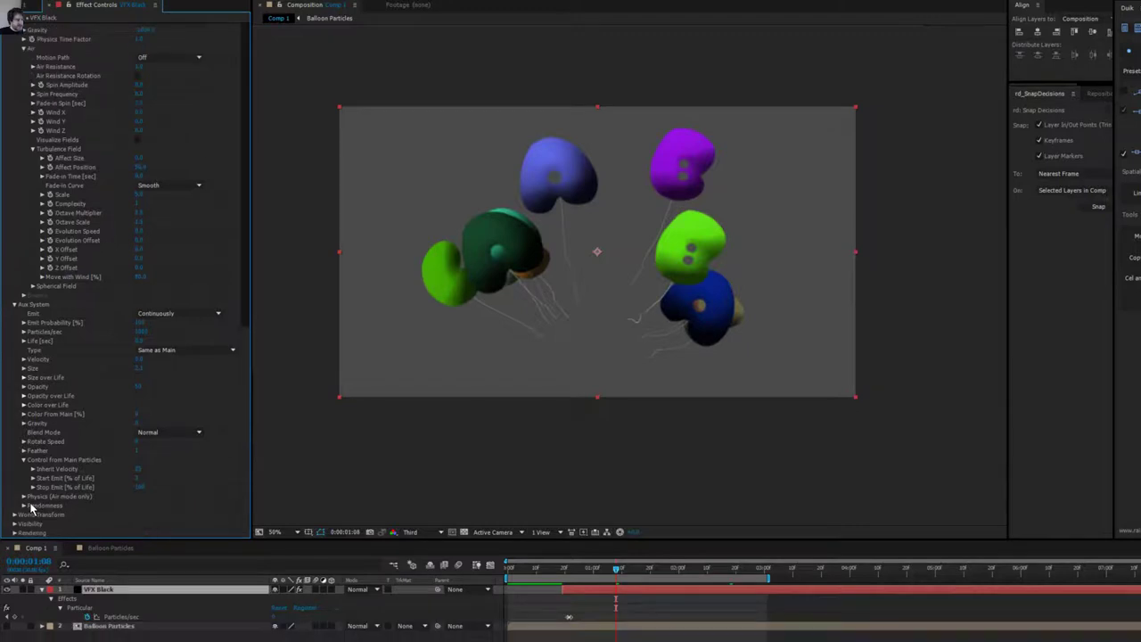
Try Particular's Color Random at 50, return it to 100, and check the particle Blend Mode options while leaving Normal.
scroll(89, 370, up, 10)
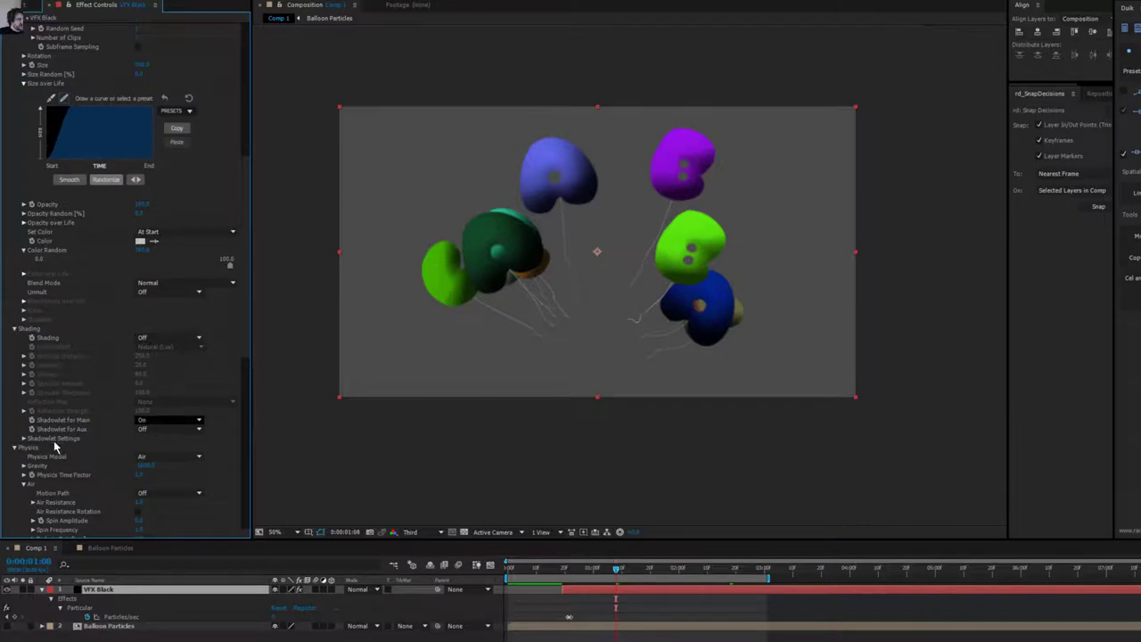
scroll(60, 256, up, 4)
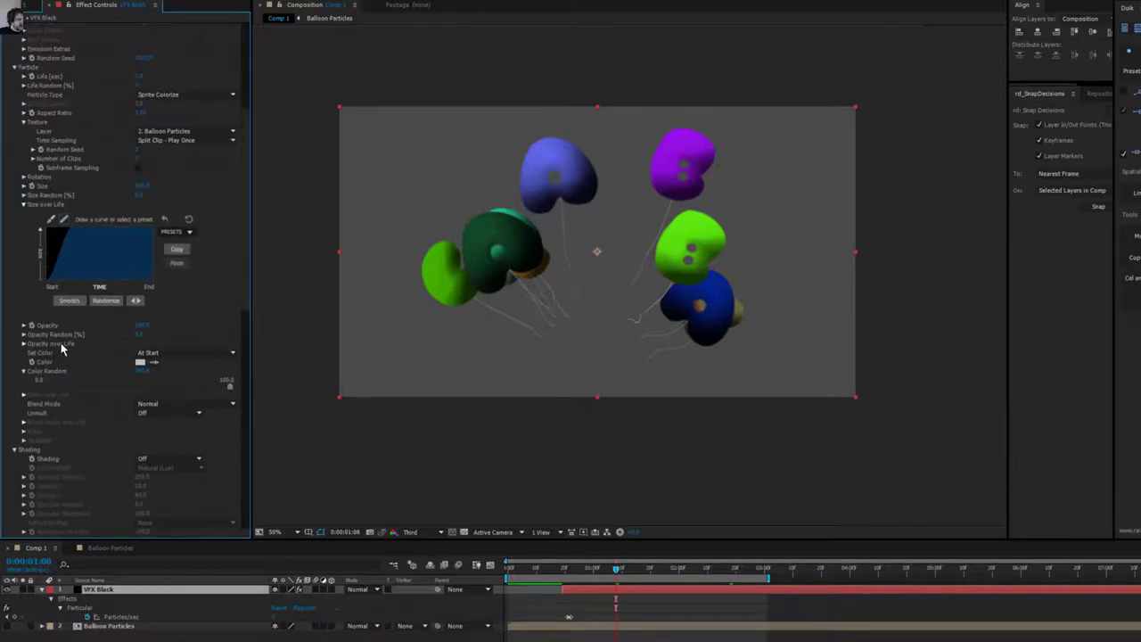
click(142, 372)
text(50)
key(Return)
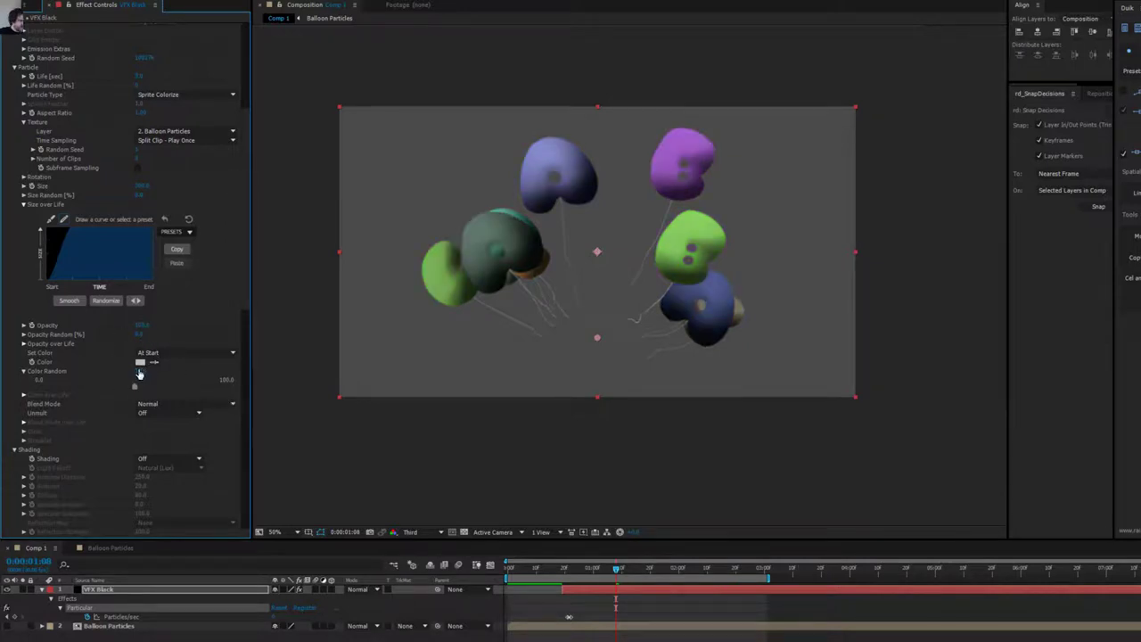
drag(208, 366, 251, 366)
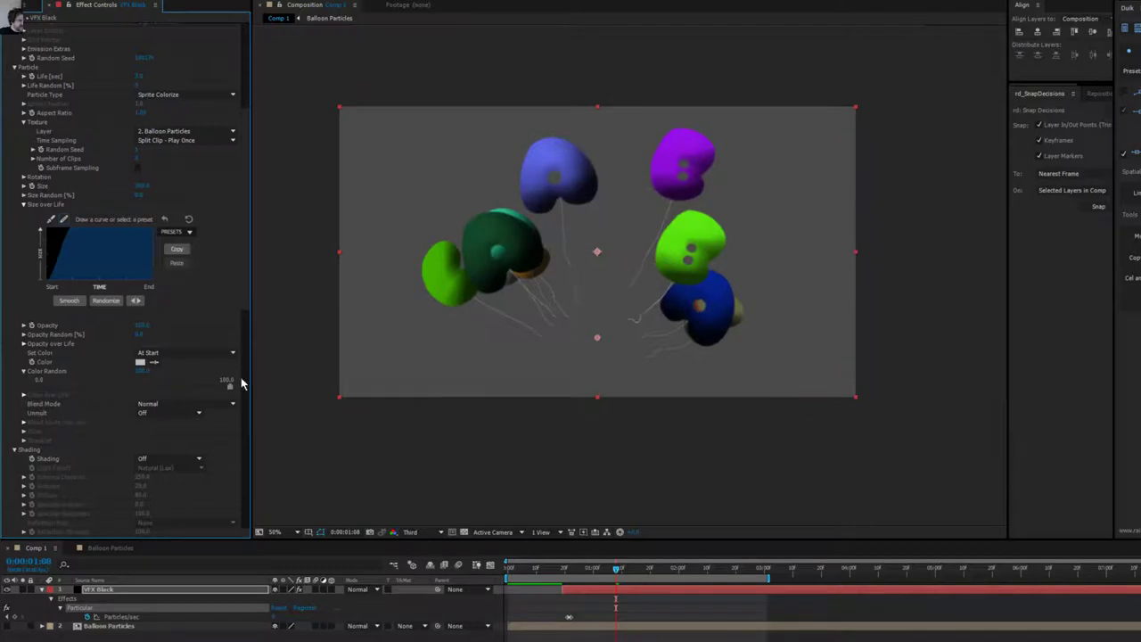
click(186, 403)
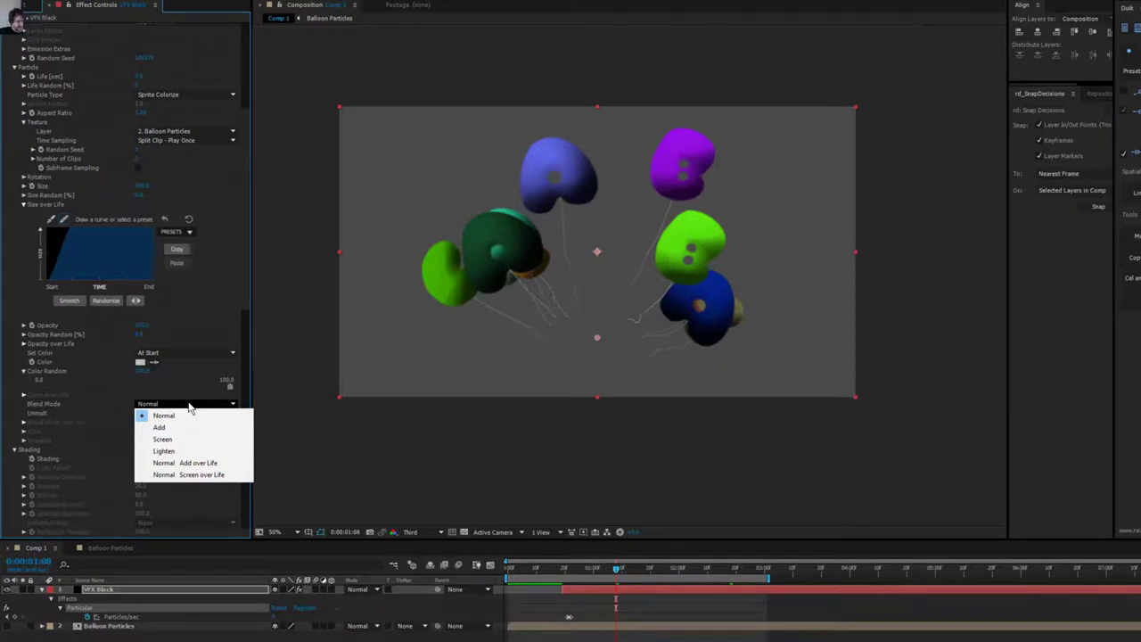
click(14, 411)
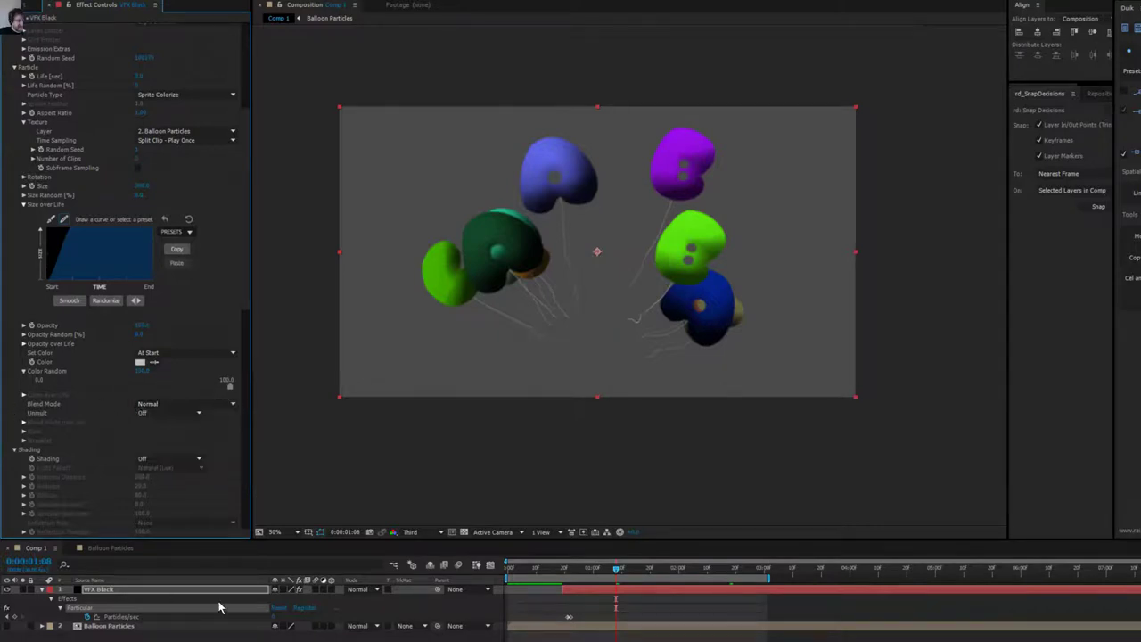
In the Balloon Particles comp, add a red Fill effect to layer A and keyframe its Color at 0:00:00:00.
click(108, 547)
drag(619, 569, 465, 566)
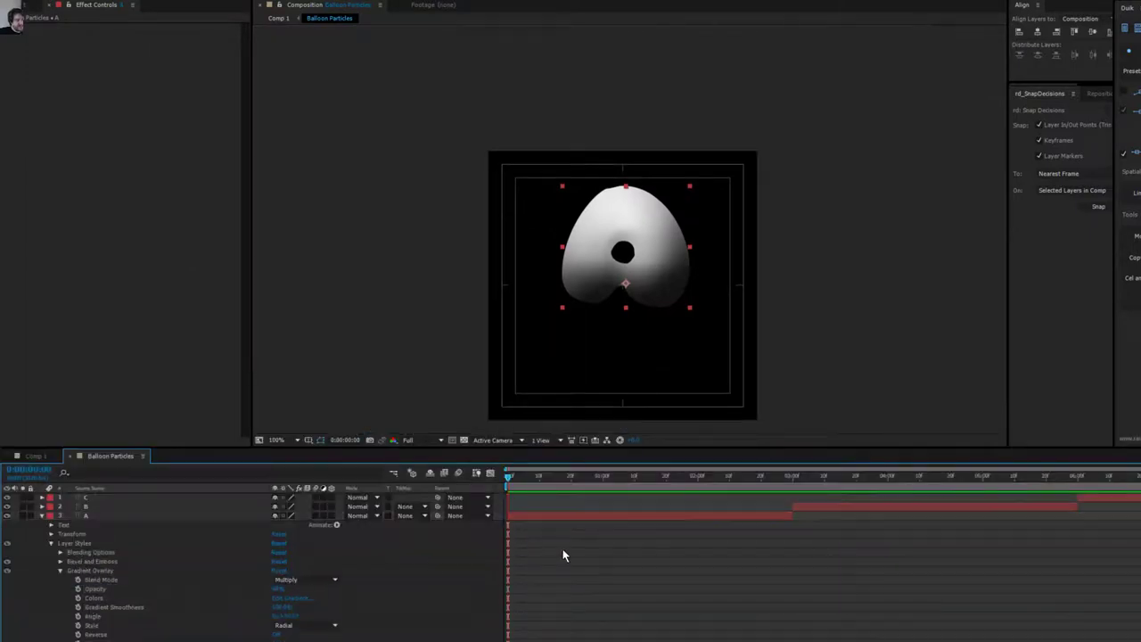
click(596, 516)
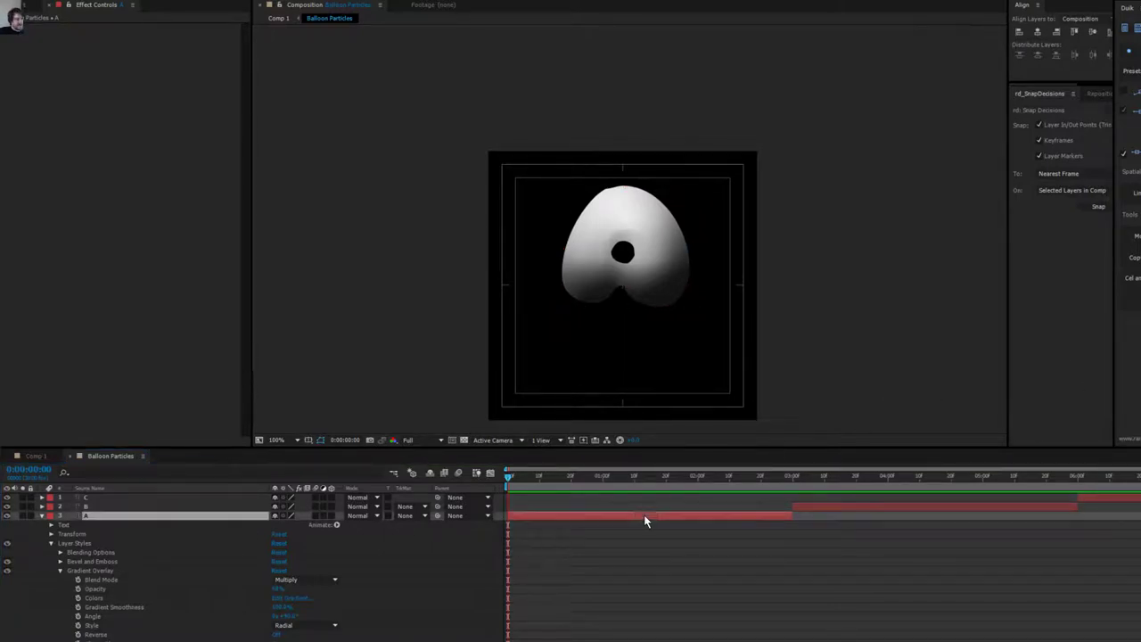
key(ctrl+alt+shift+e)
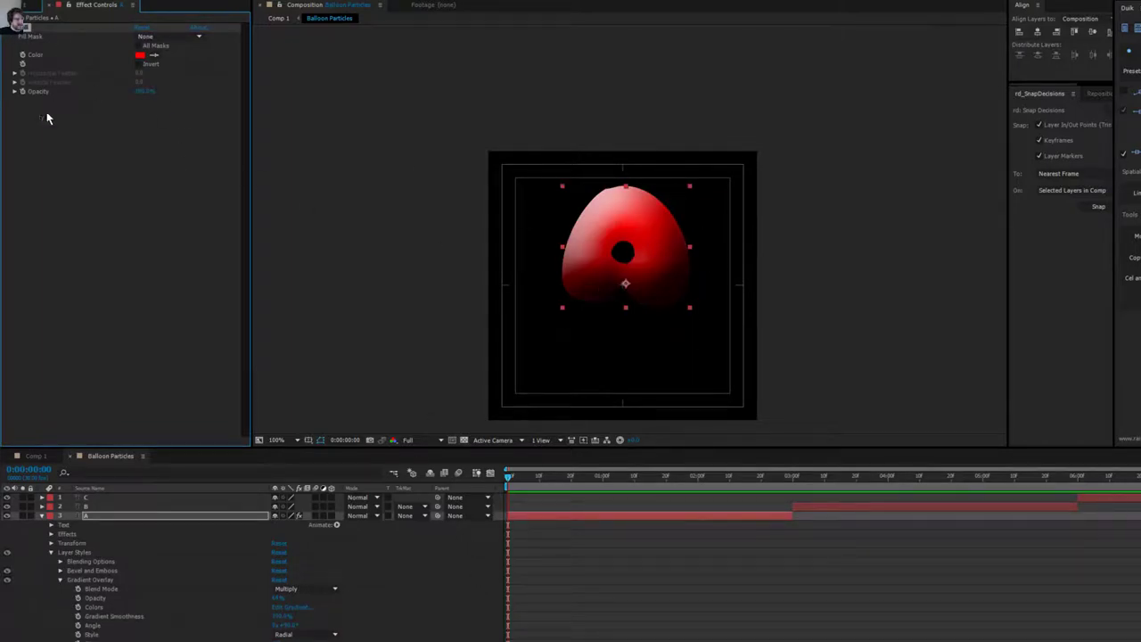
click(22, 54)
key(u)
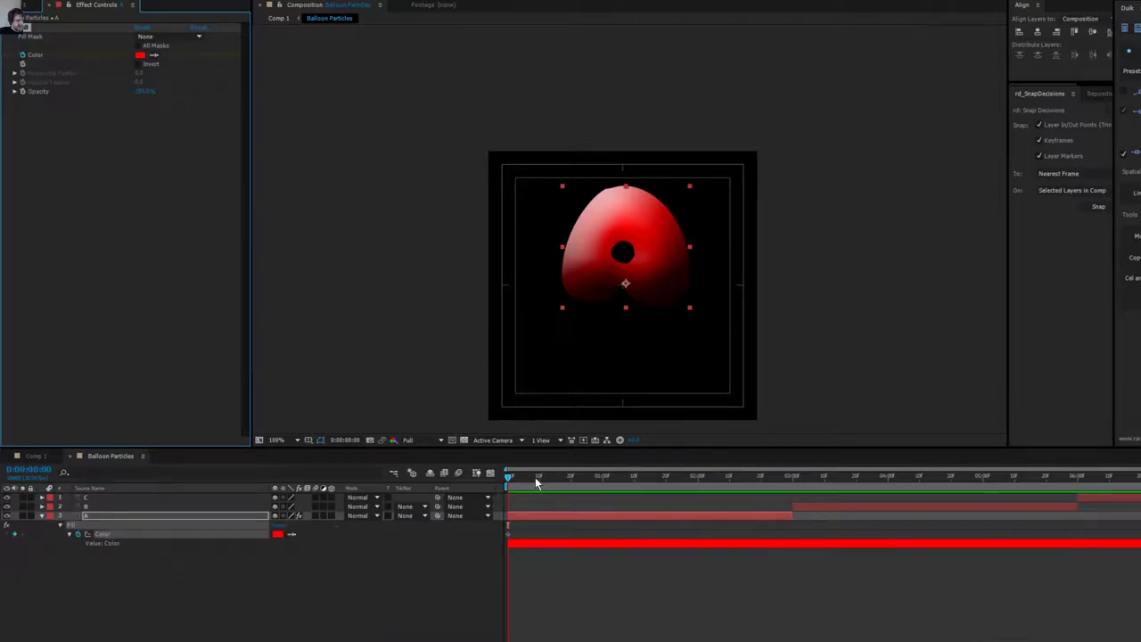
Keyframe layer A's Fill Color to a light blue at 0:00:01:00 and turn the Color keyframes into hold keyframes.
click(602, 478)
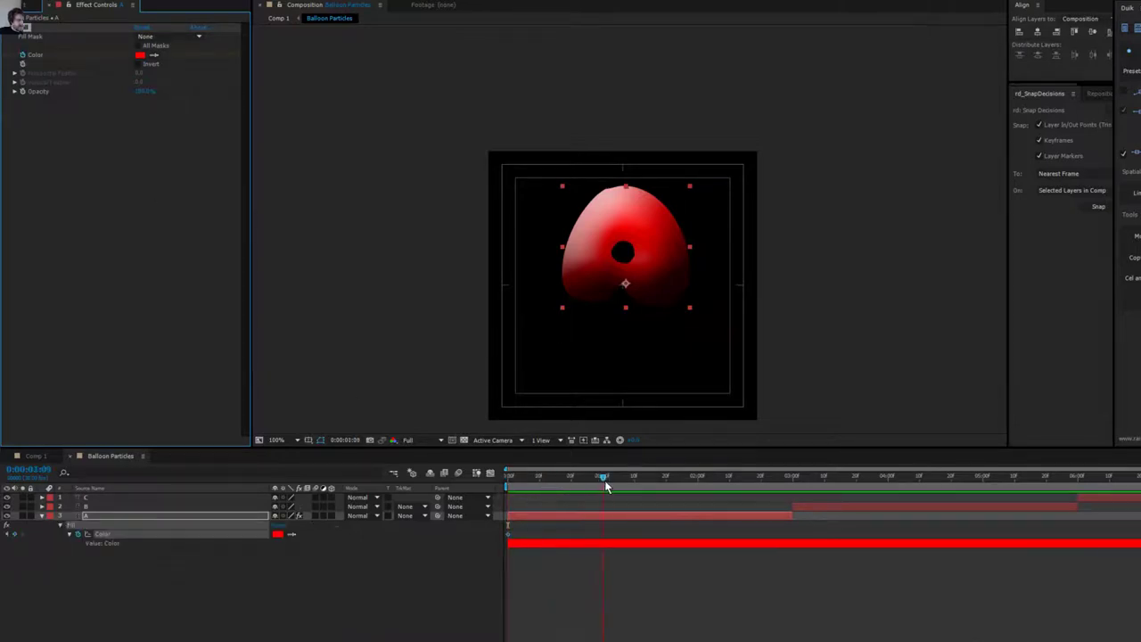
click(140, 55)
drag(986, 453, 987, 473)
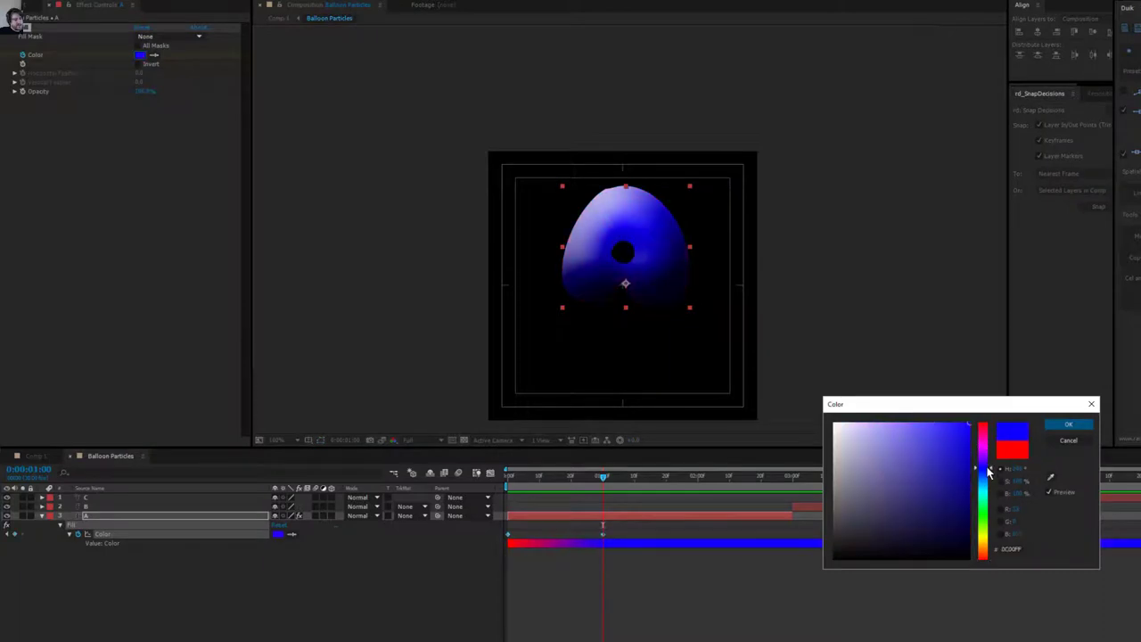
drag(968, 425, 932, 403)
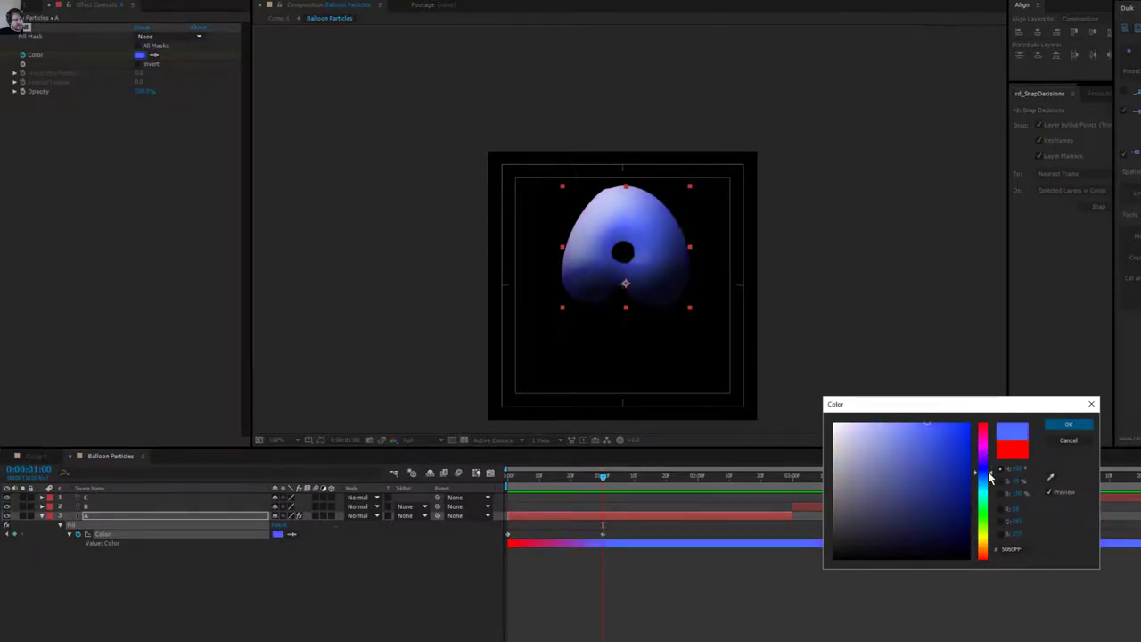
click(1068, 425)
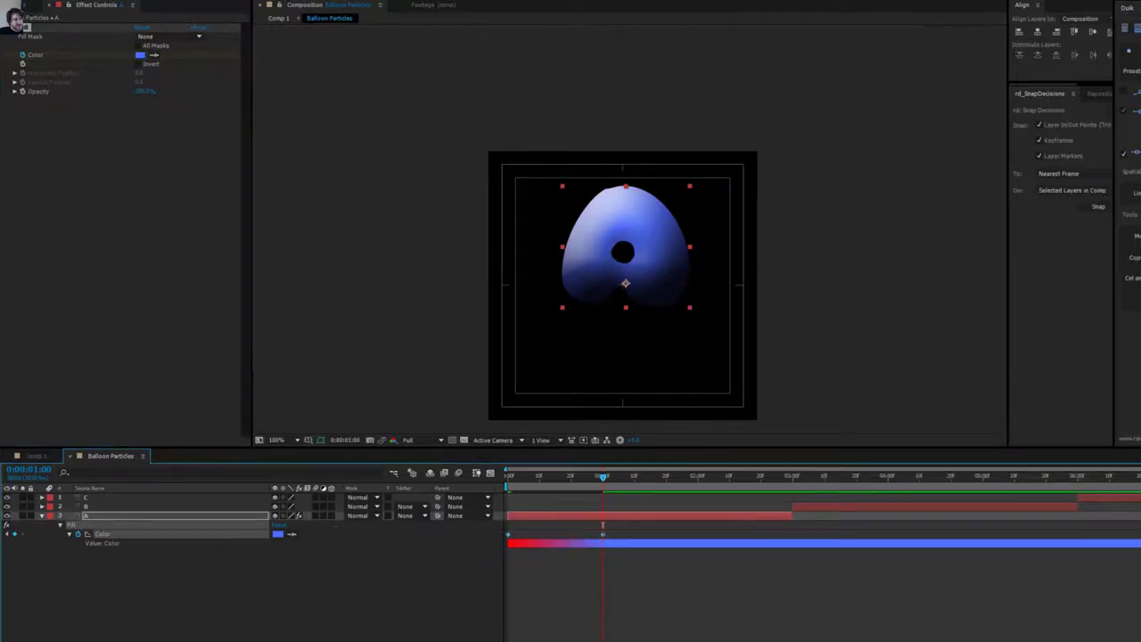
right_click(605, 534)
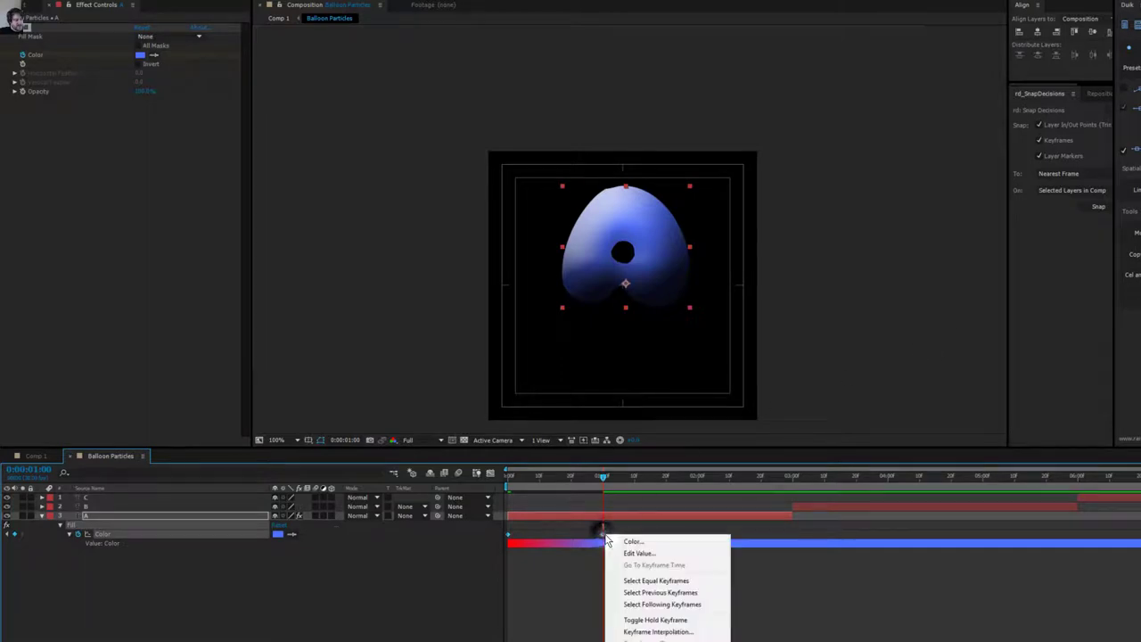
click(638, 620)
Keyframe layer A's Fill Color to a saturated yellow at 0:00:02:00.
drag(686, 475, 700, 475)
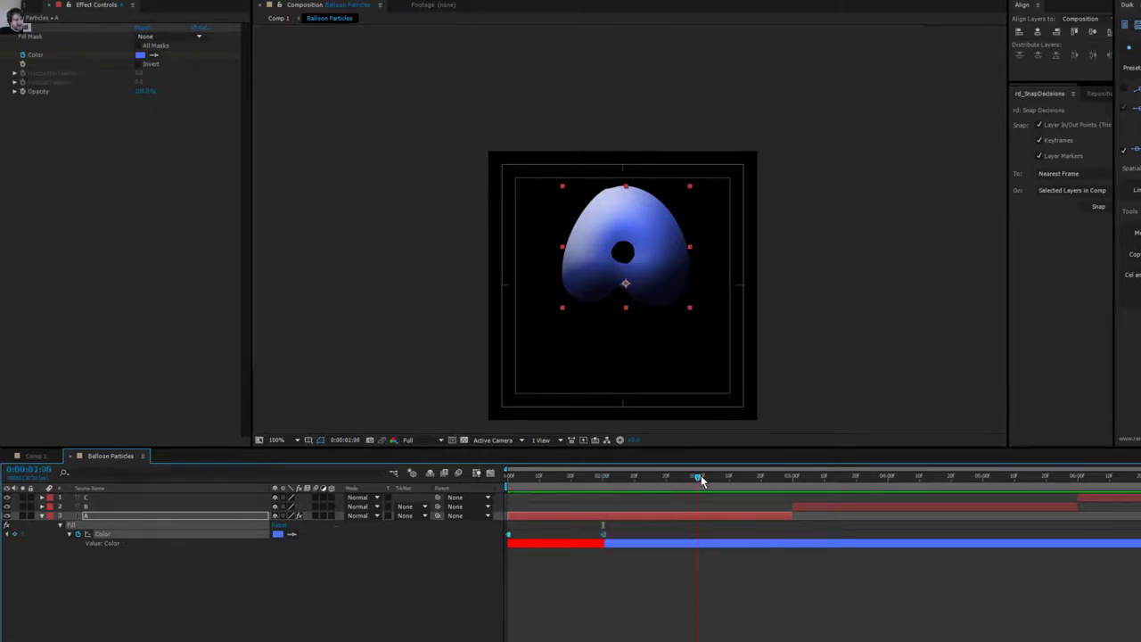
click(668, 577)
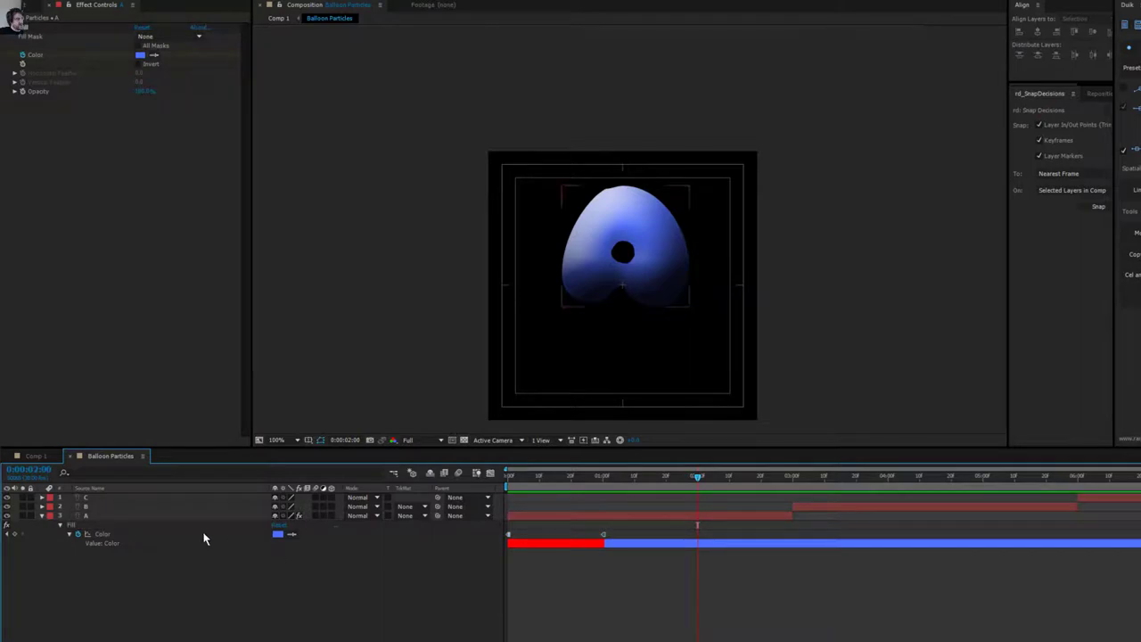
click(141, 55)
drag(991, 482, 994, 537)
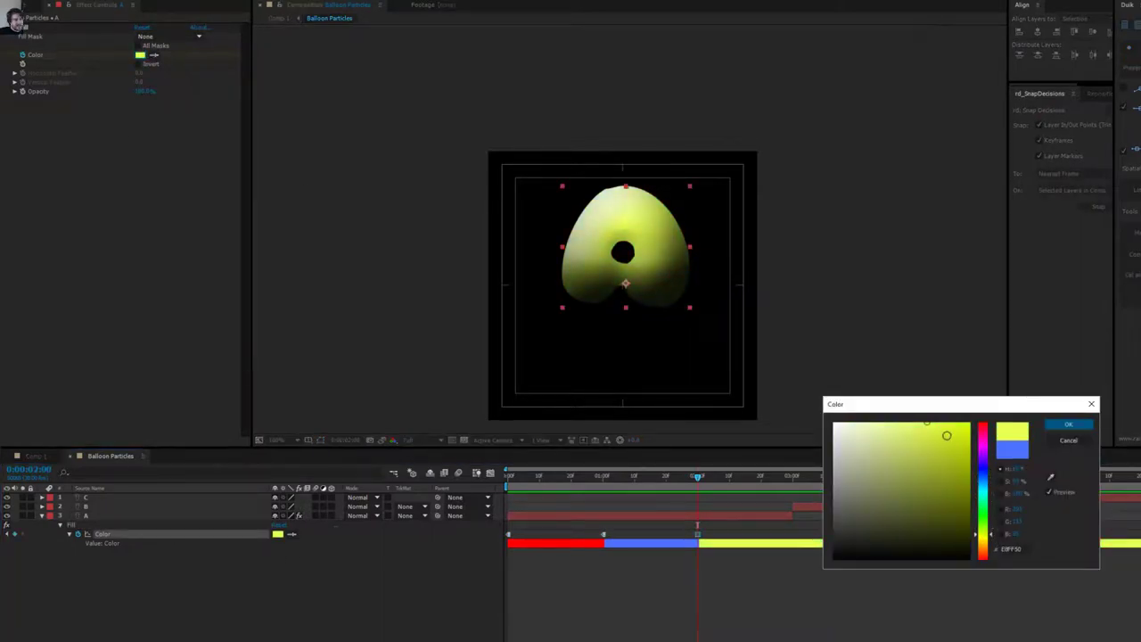
drag(947, 435, 982, 414)
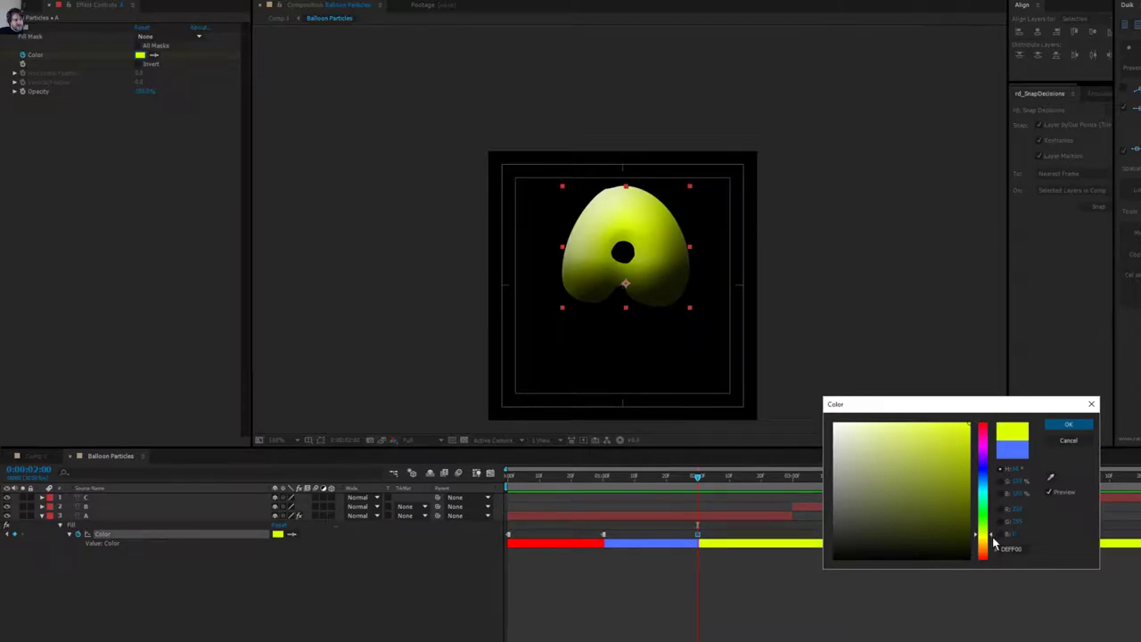
drag(991, 536, 992, 542)
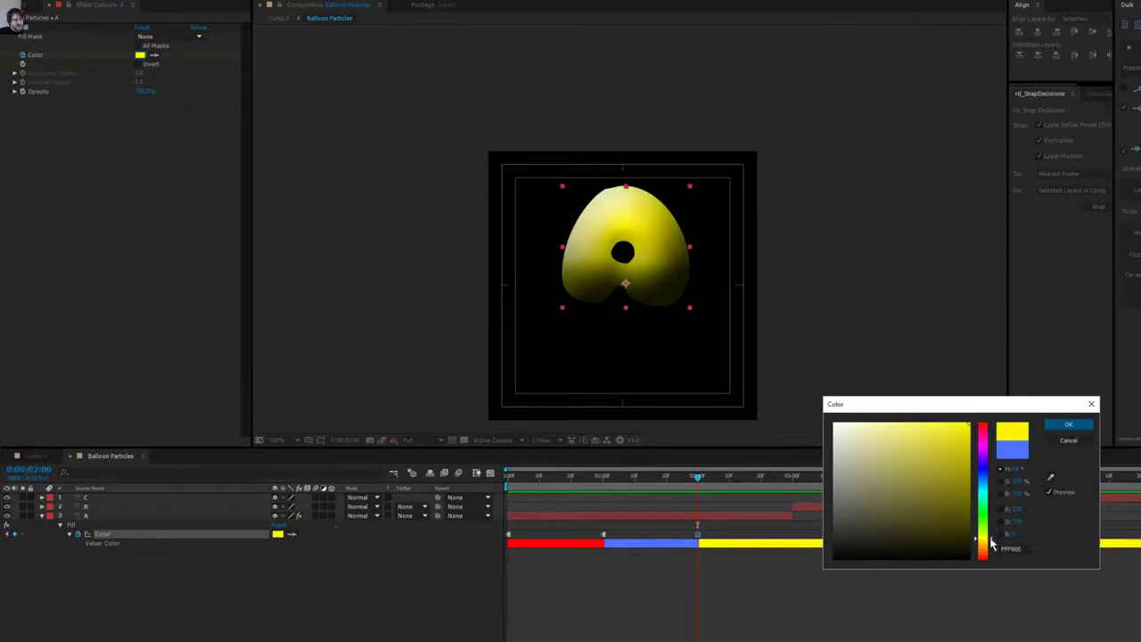
click(1069, 425)
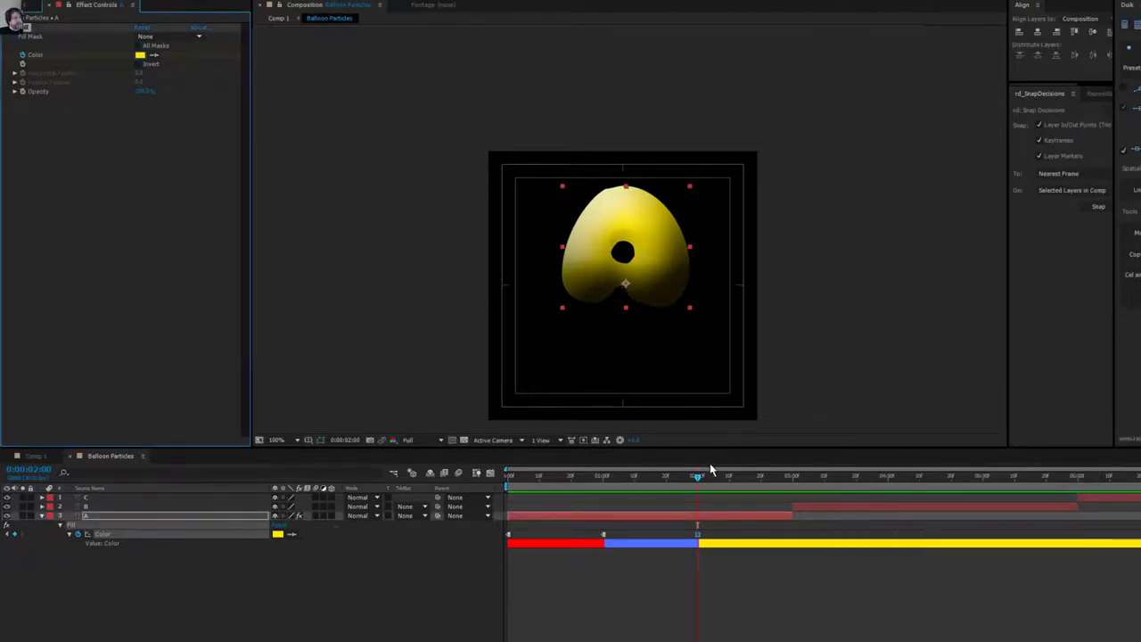
Return to Comp 1 and, at 0:00:01:04, set Particular's Color Random to 0.
key(Tab)
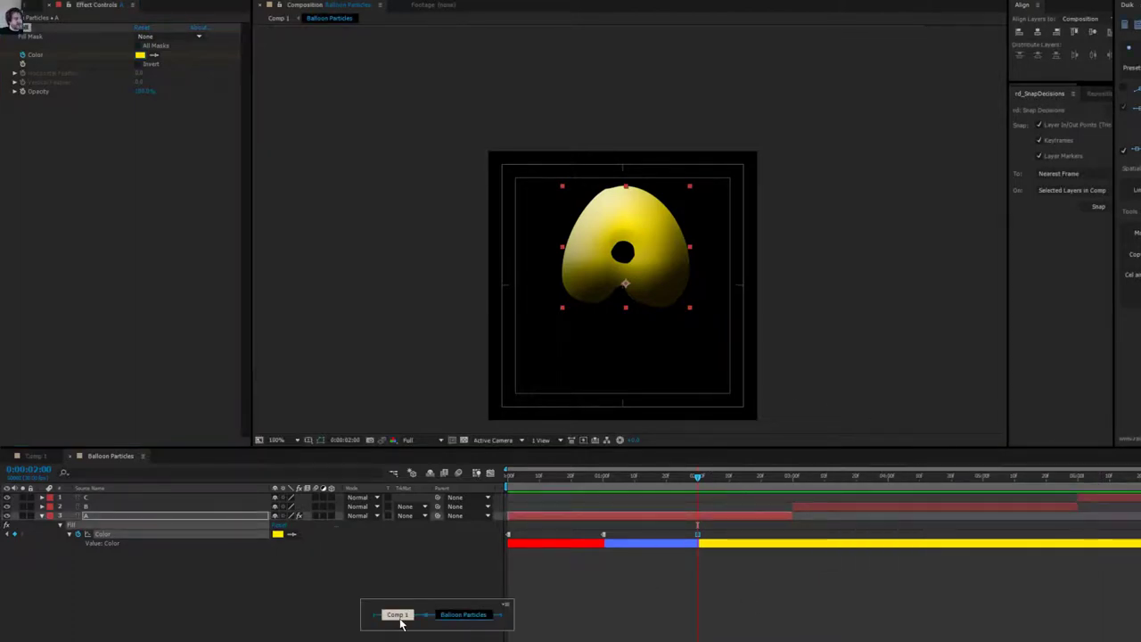
click(400, 614)
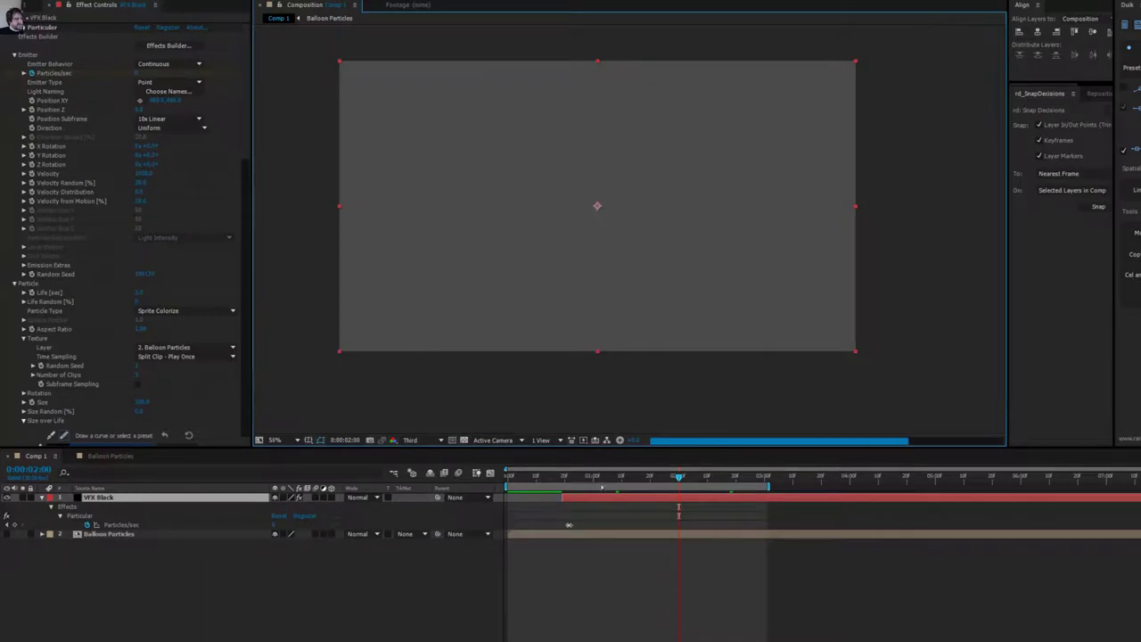
click(605, 484)
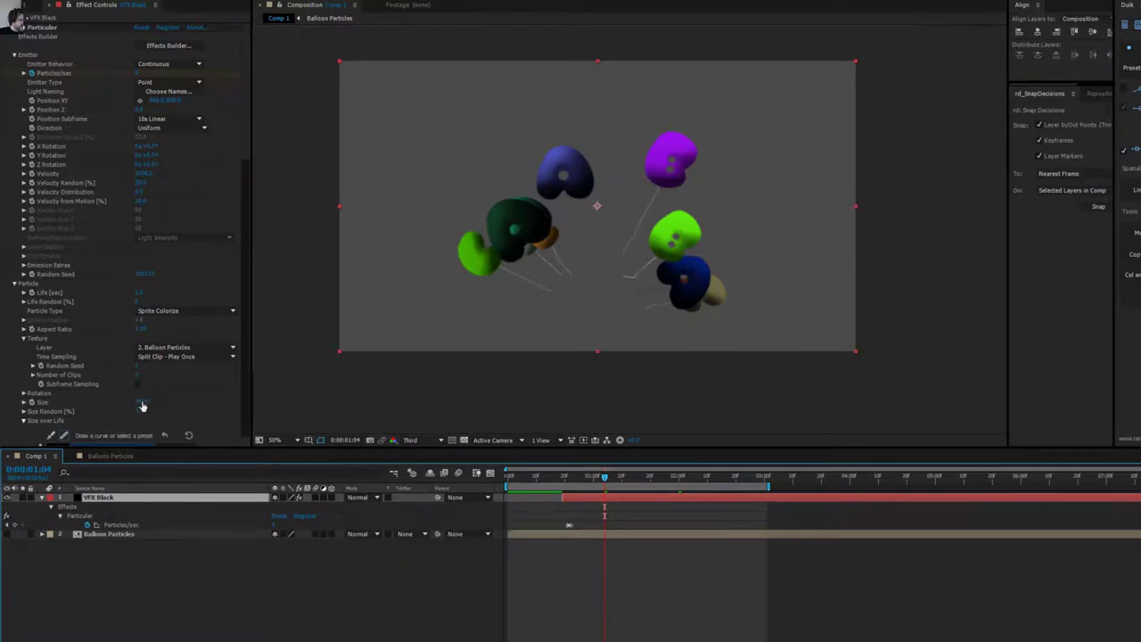
scroll(114, 377, down, 2)
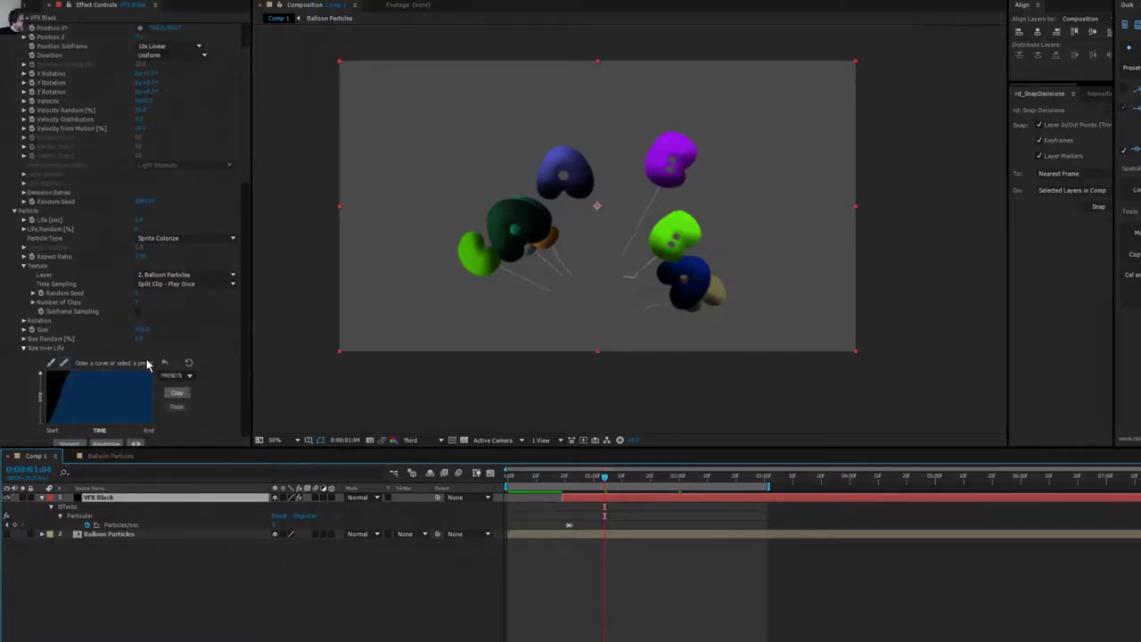
scroll(147, 327, down, 3)
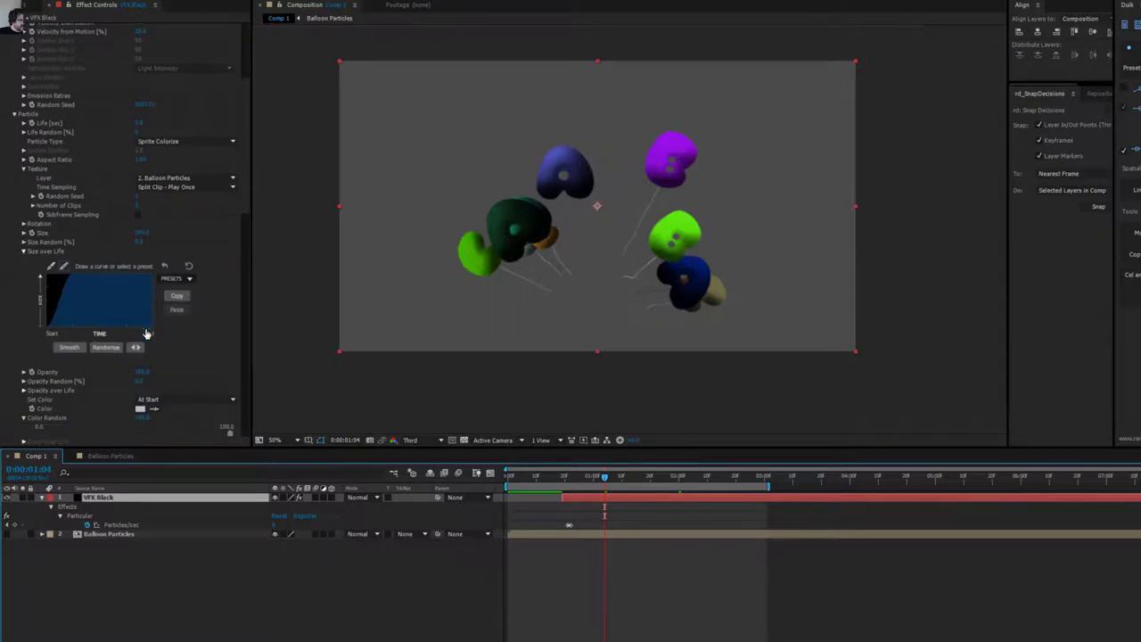
click(144, 394)
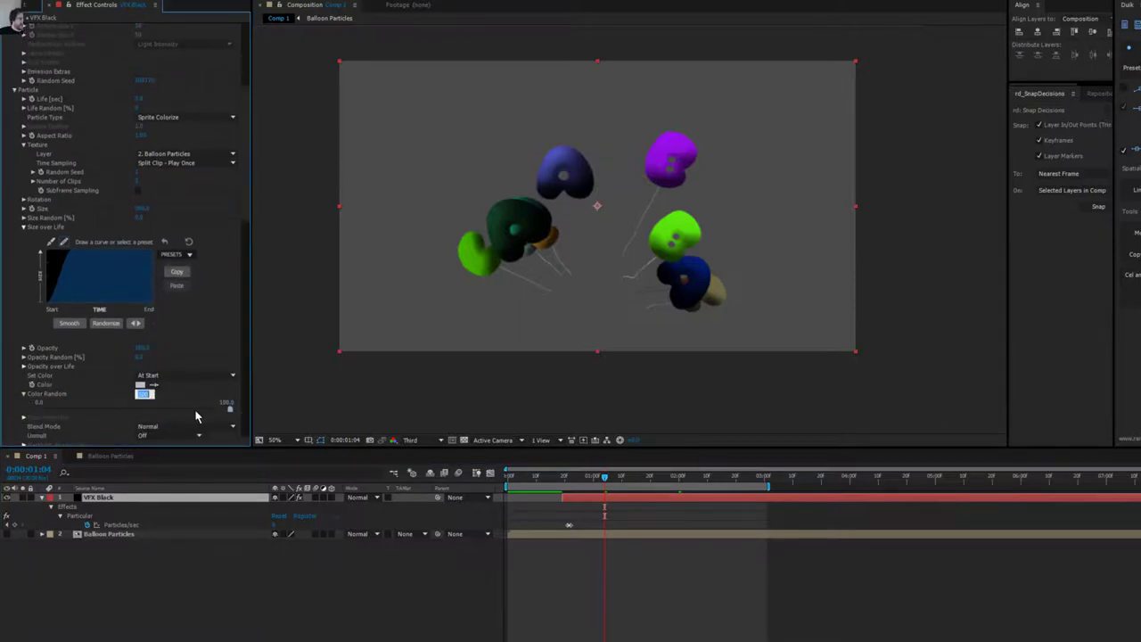
text(0)
key(Return)
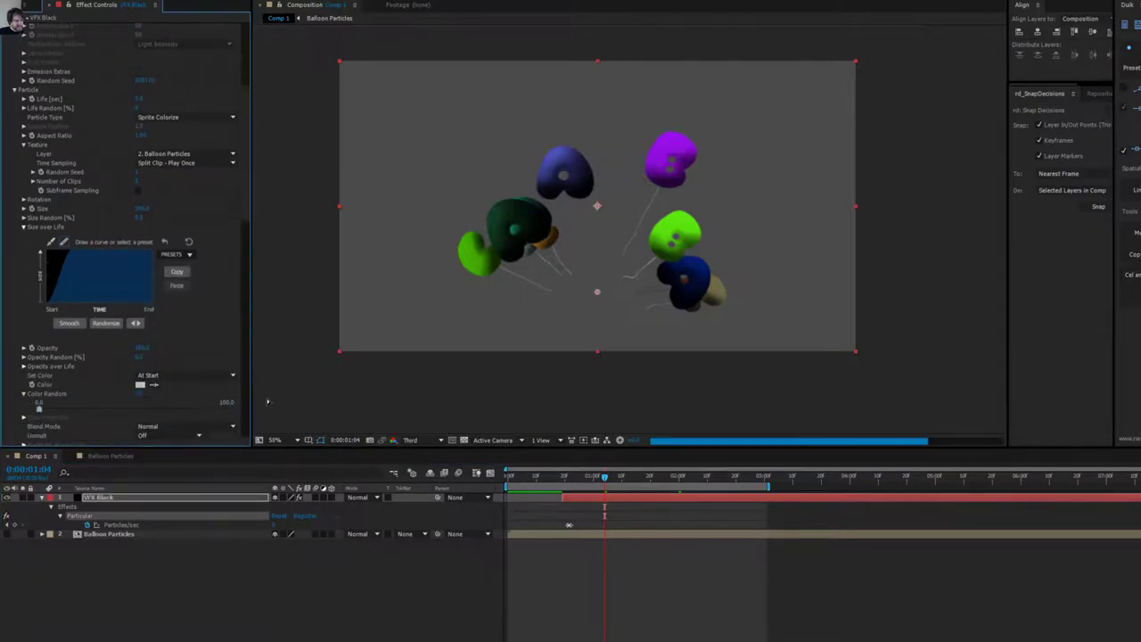
Try Particular's Set Color at Over Life and expand the Color over Life gradient.
scroll(84, 407, down, 12)
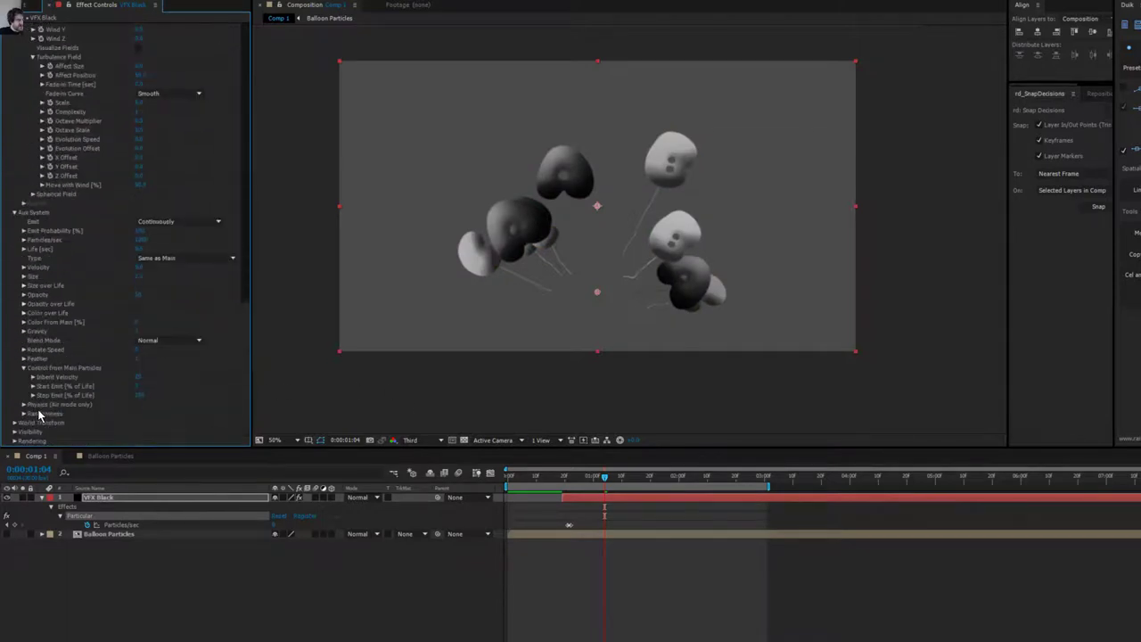
scroll(39, 415, up, 10)
scroll(38, 414, up, 3)
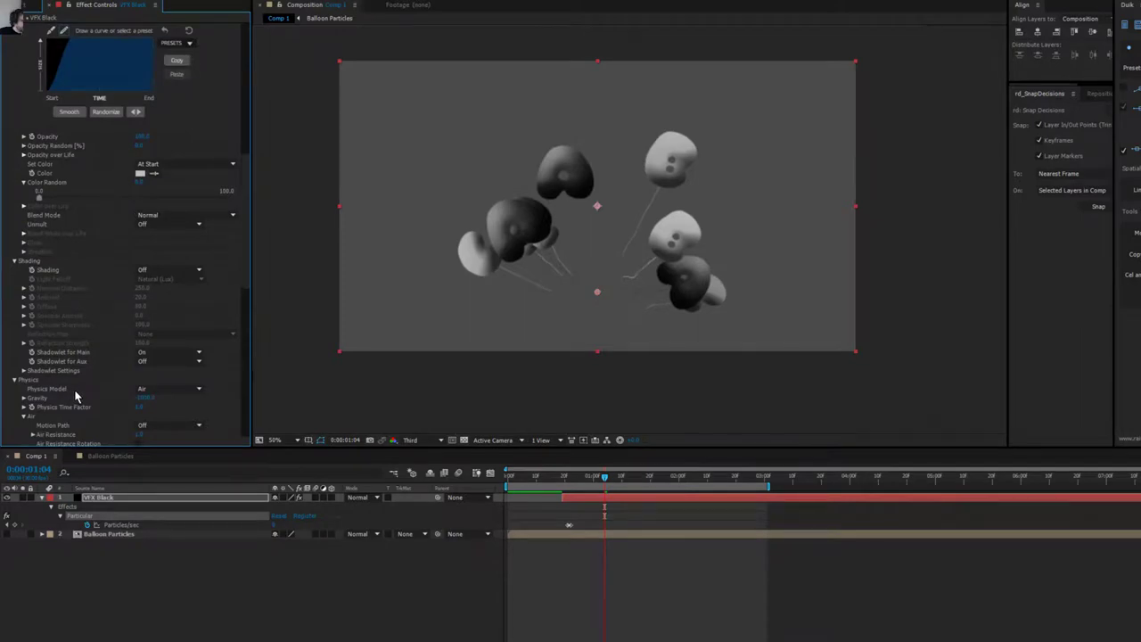
scroll(76, 397, down, 9)
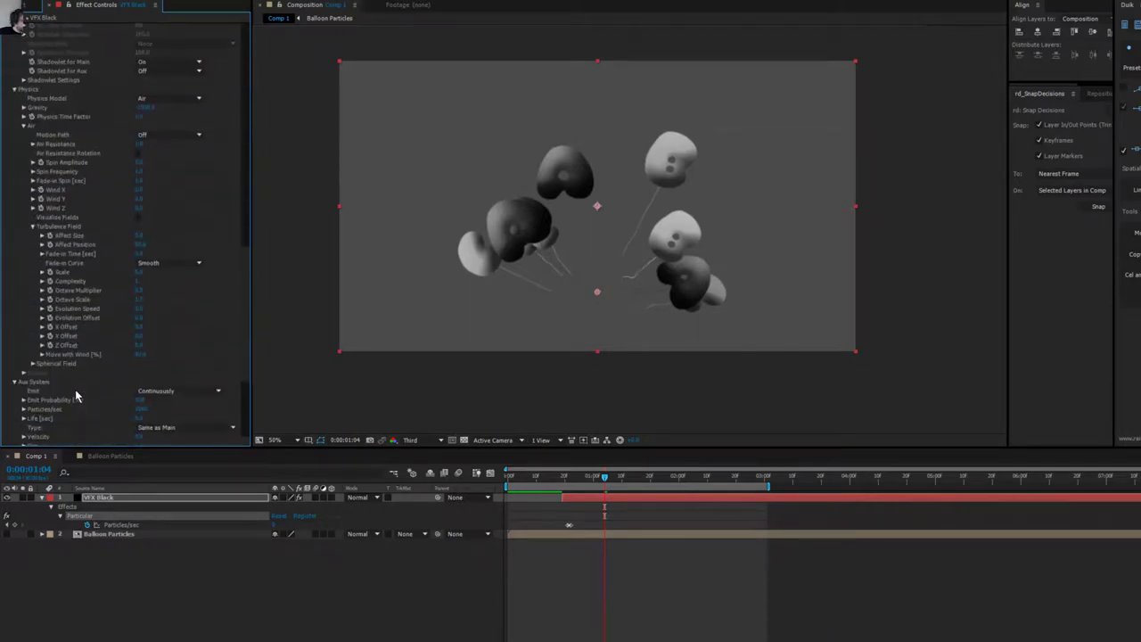
scroll(76, 397, up, 10)
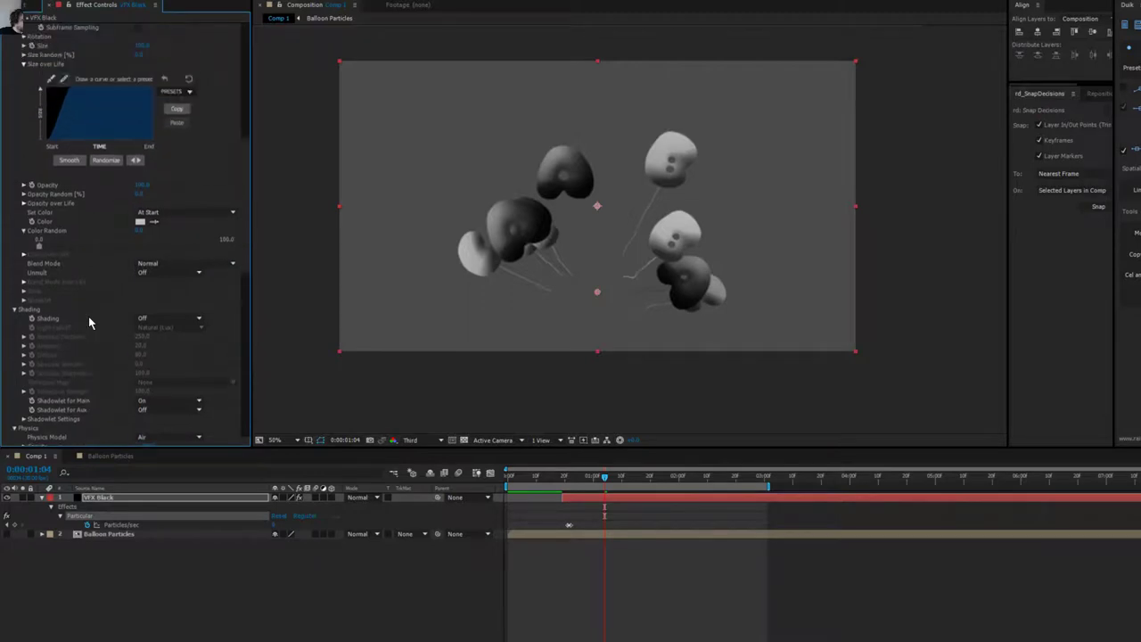
scroll(88, 316, up, 5)
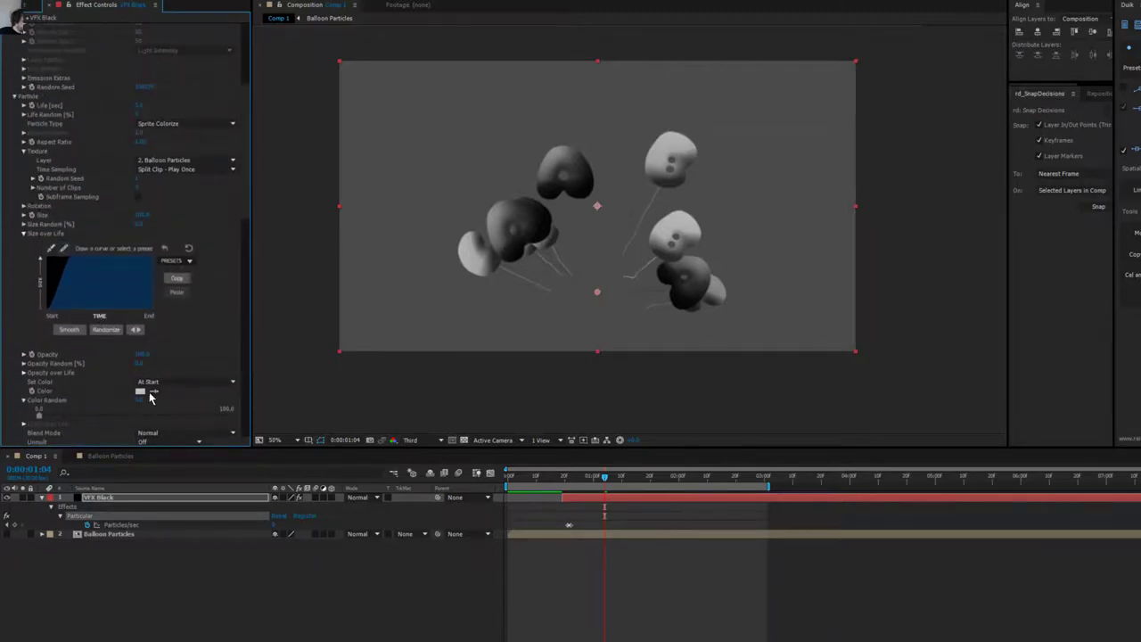
click(150, 385)
click(173, 404)
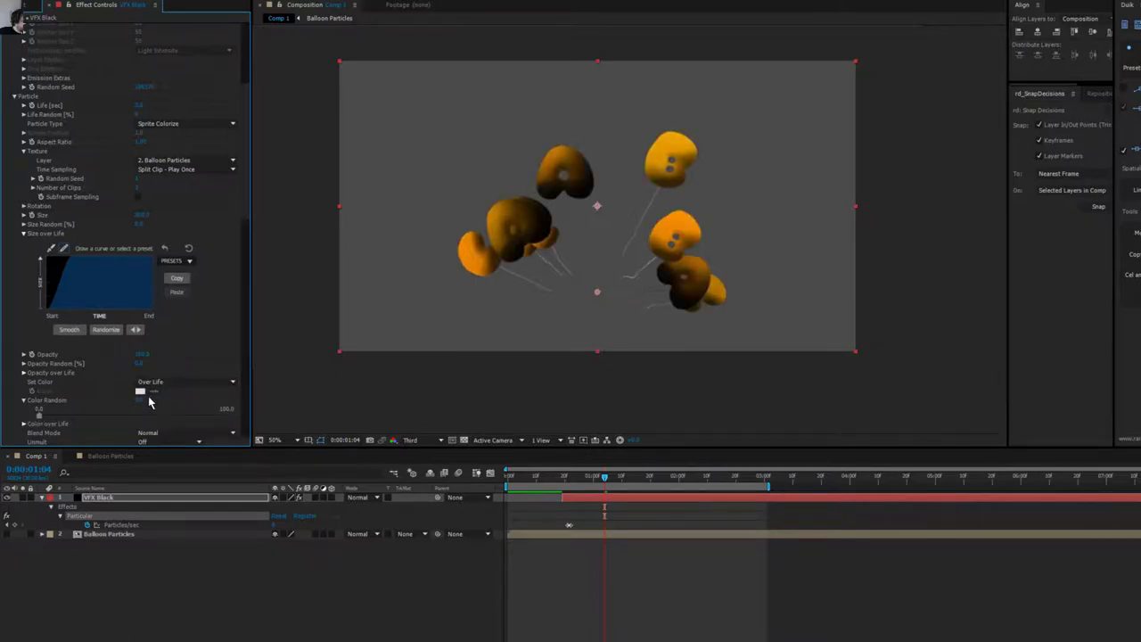
click(24, 424)
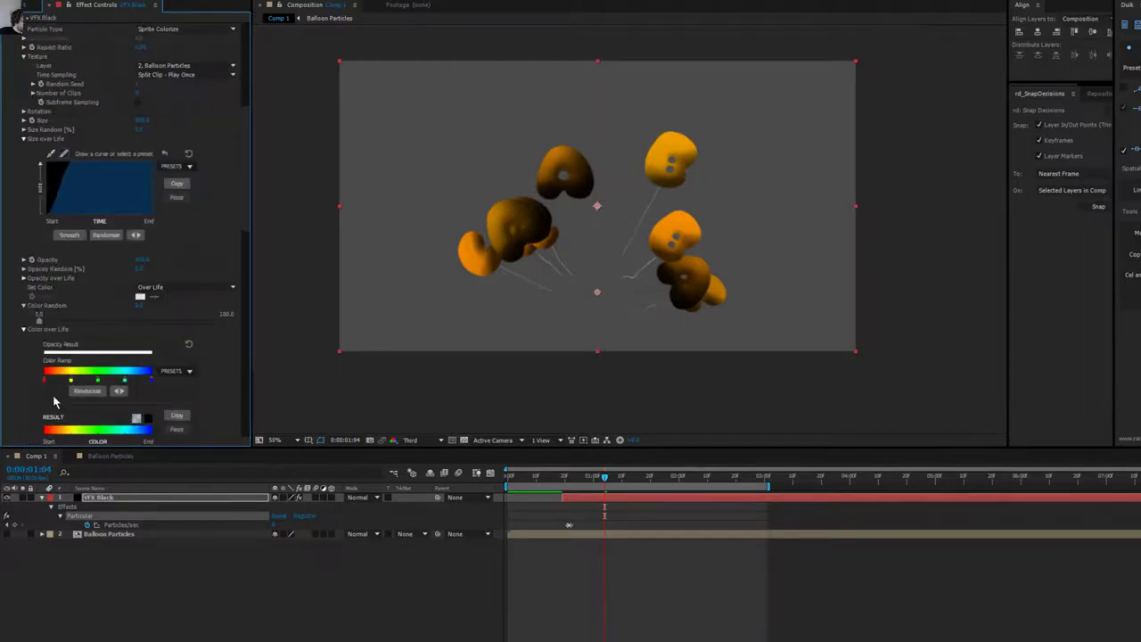
Compare Random from Gradient with At Start for the particles' Set Color, and keep Random from Gradient.
click(156, 287)
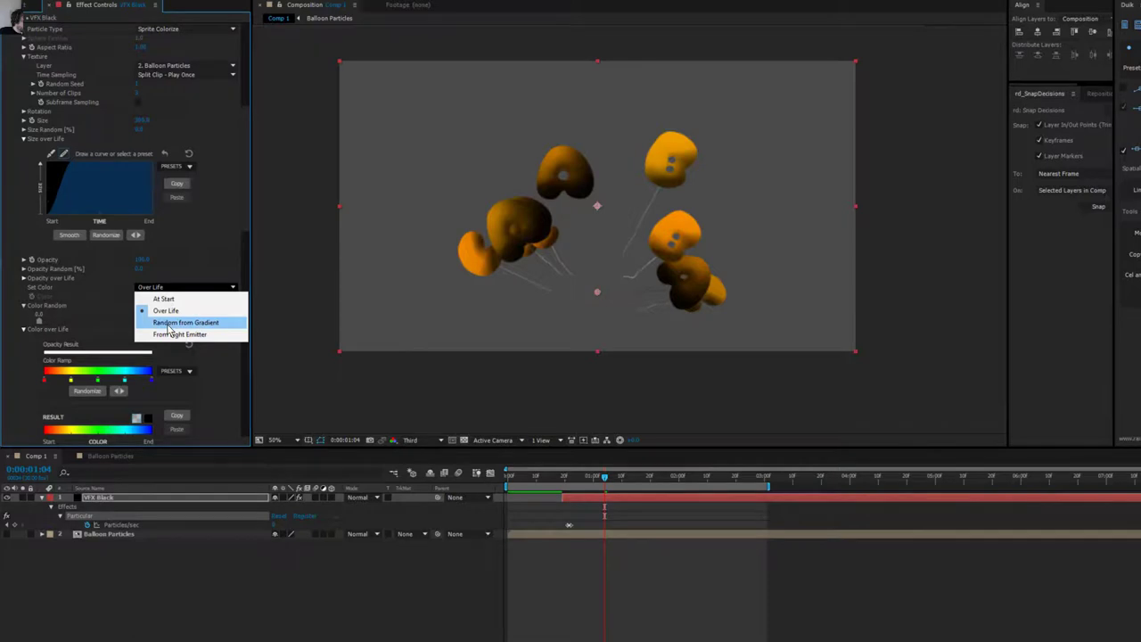
click(168, 323)
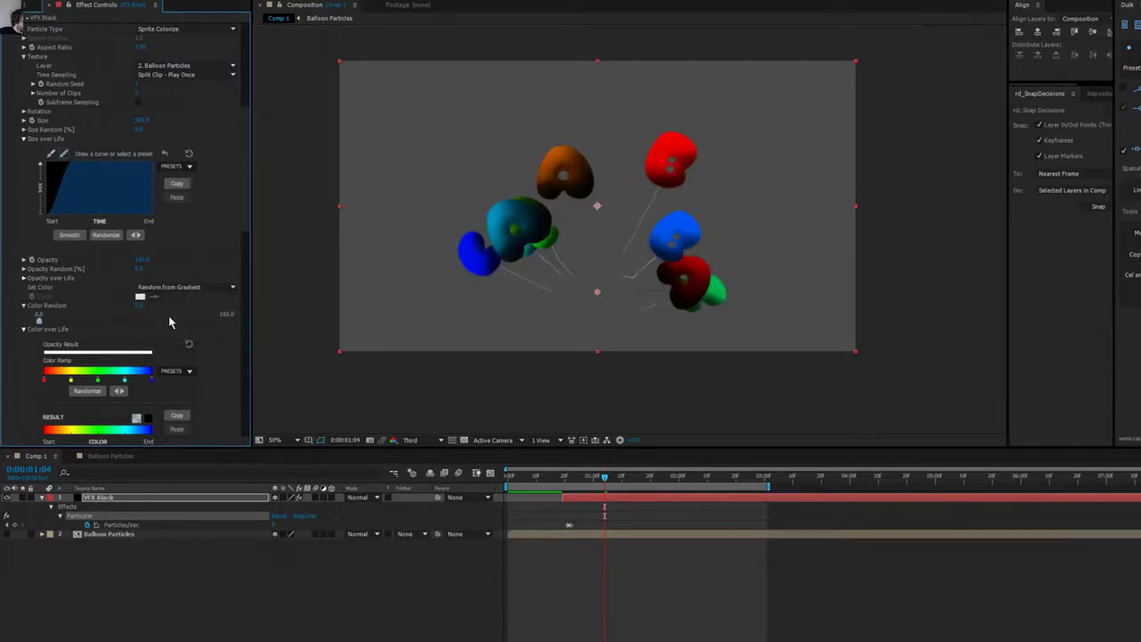
click(169, 288)
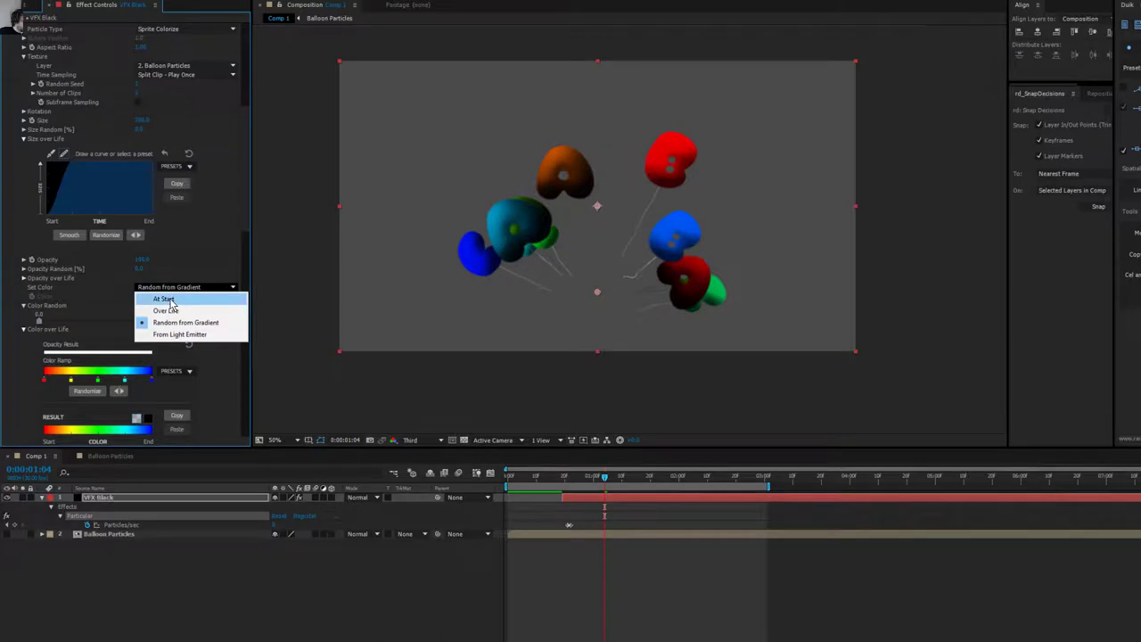
click(170, 299)
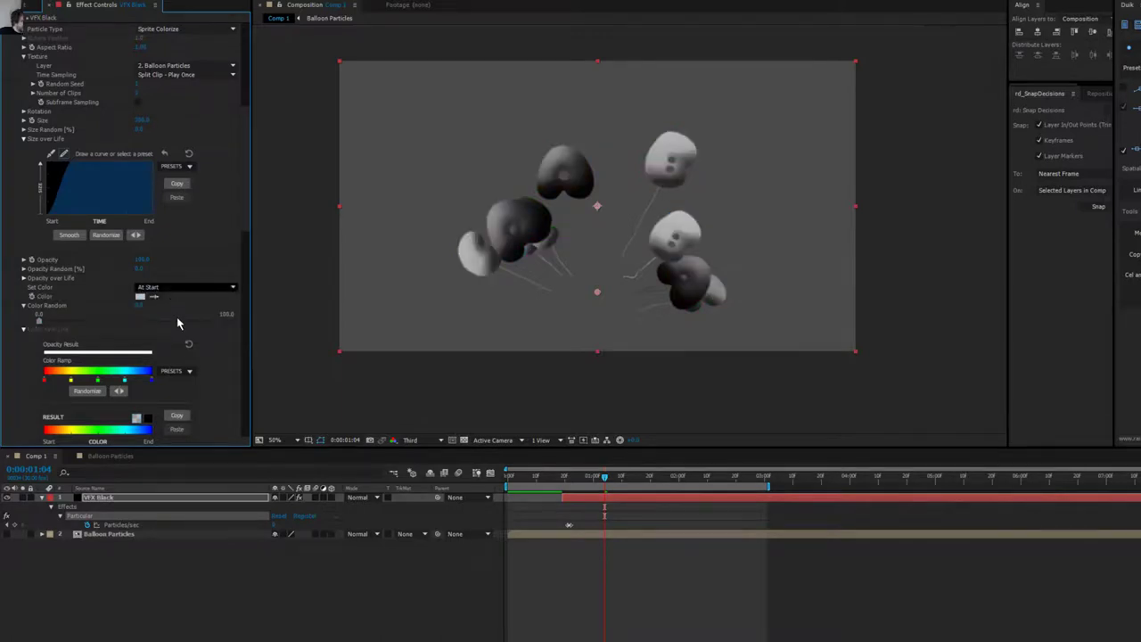
scroll(177, 324, down, 2)
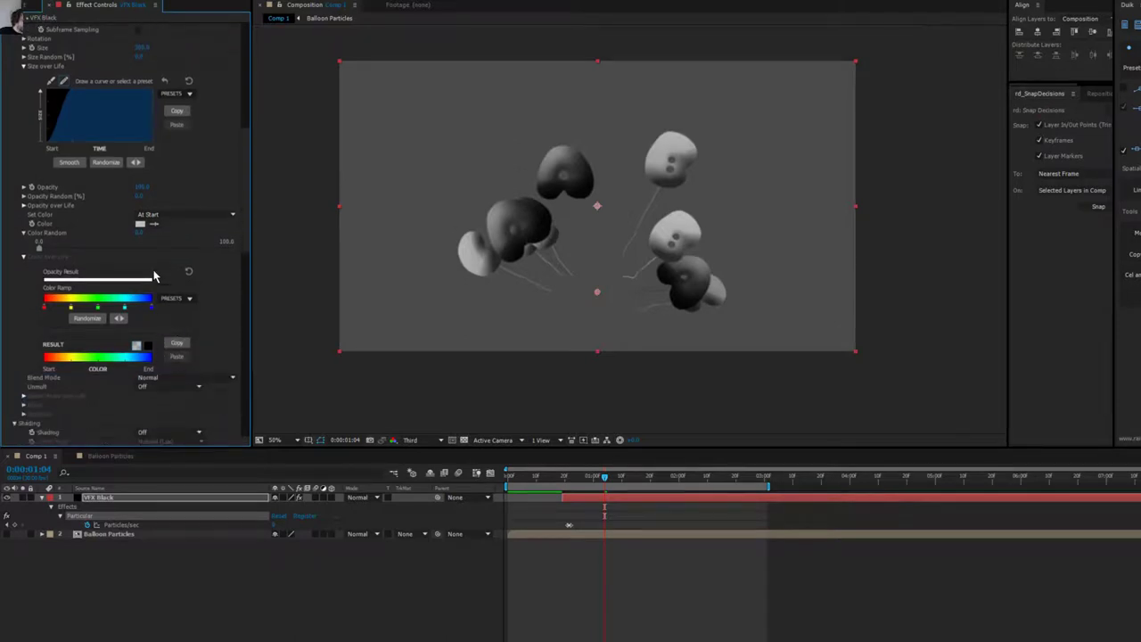
click(171, 216)
click(178, 238)
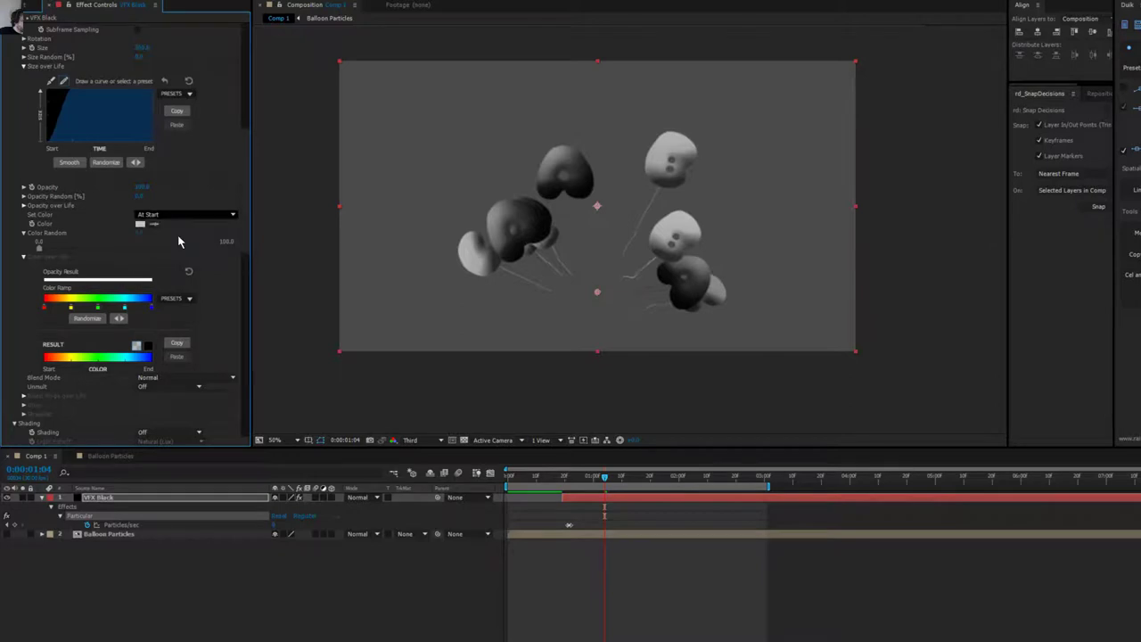
click(177, 214)
click(179, 249)
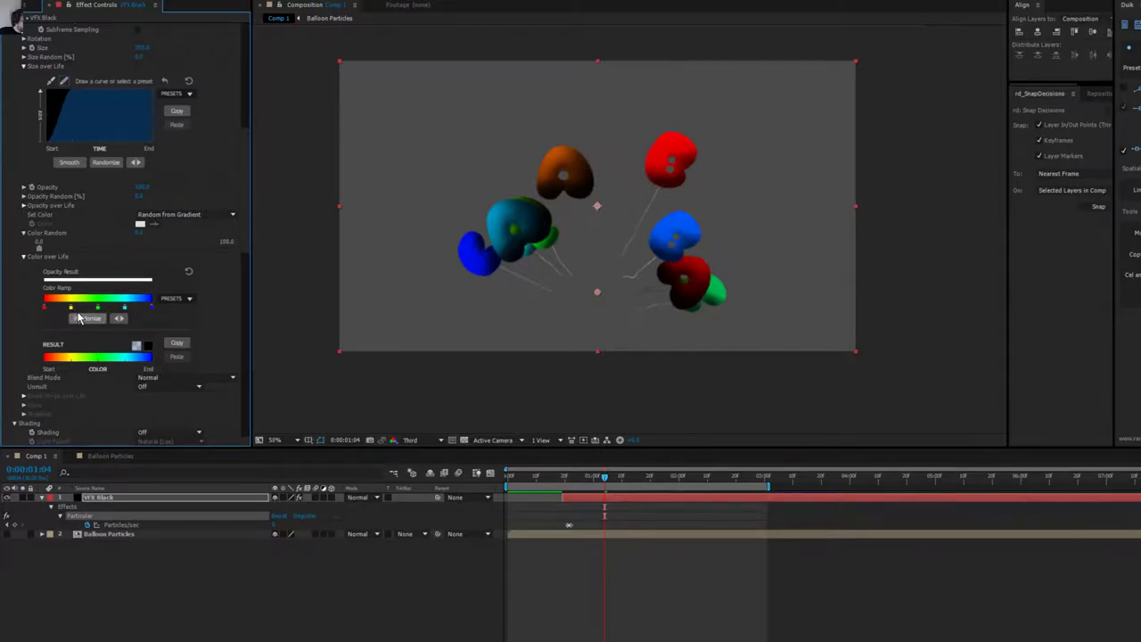
Try moving the red stop of the Color over Life ramp close to the yellow stop.
click(45, 314)
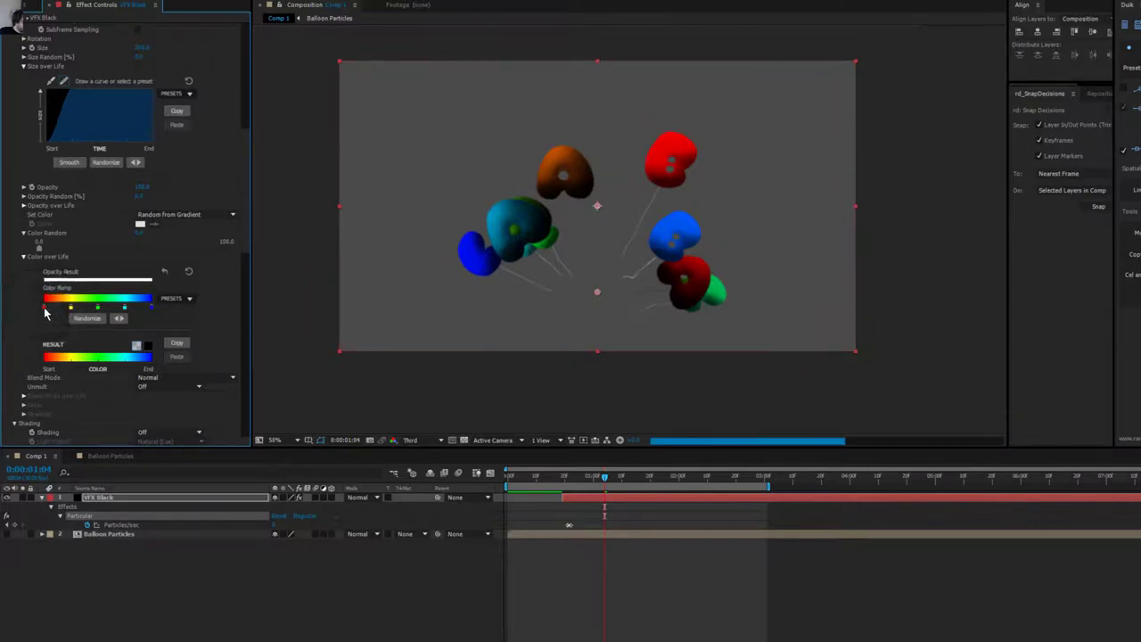
click(44, 312)
drag(44, 308, 65, 310)
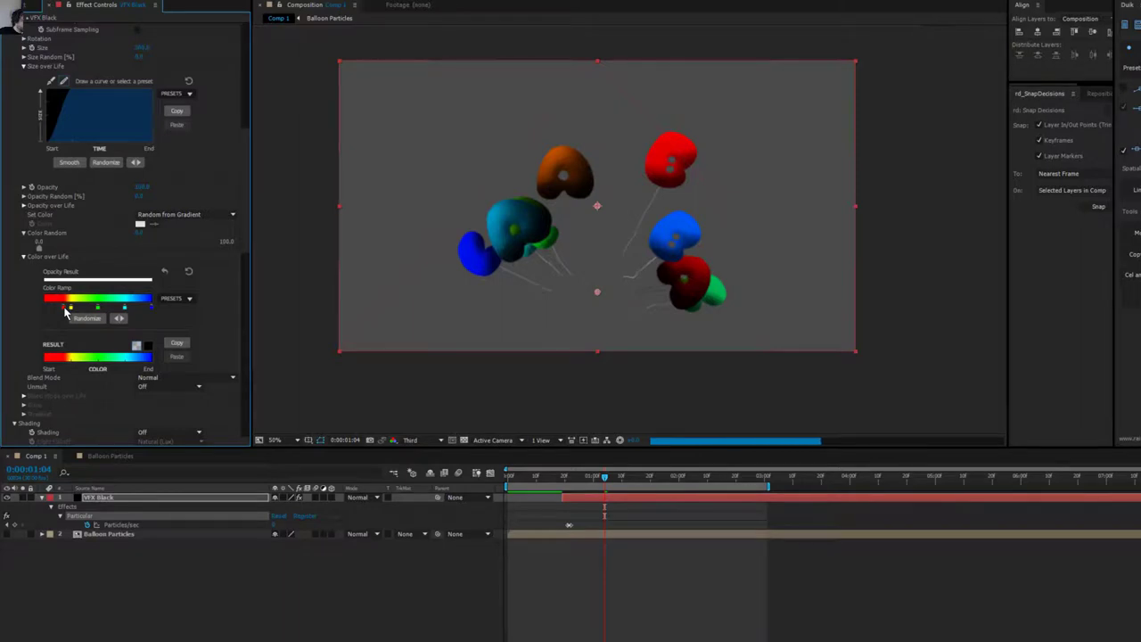
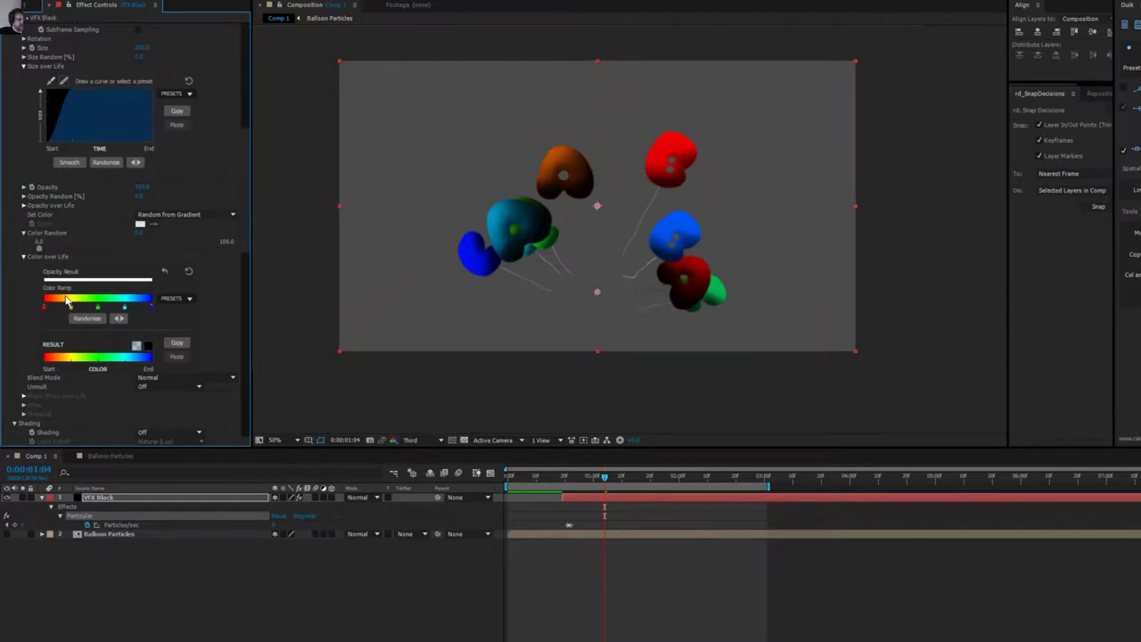
Review layer A's Fill colours in the Balloon Particles comp, and set Particular's Particle Type to Sprite in Comp 1.
click(111, 456)
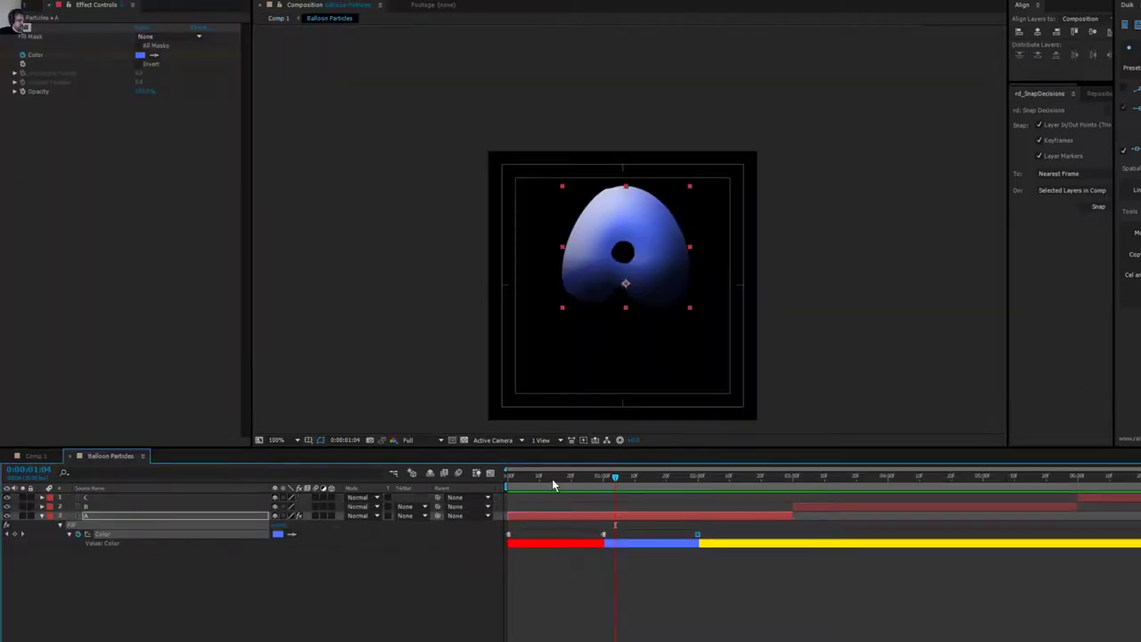
mouse_move(515, 482)
mouse_down()
mouse_move(1139, 501)
mouse_move(517, 495)
mouse_up()
click(35, 456)
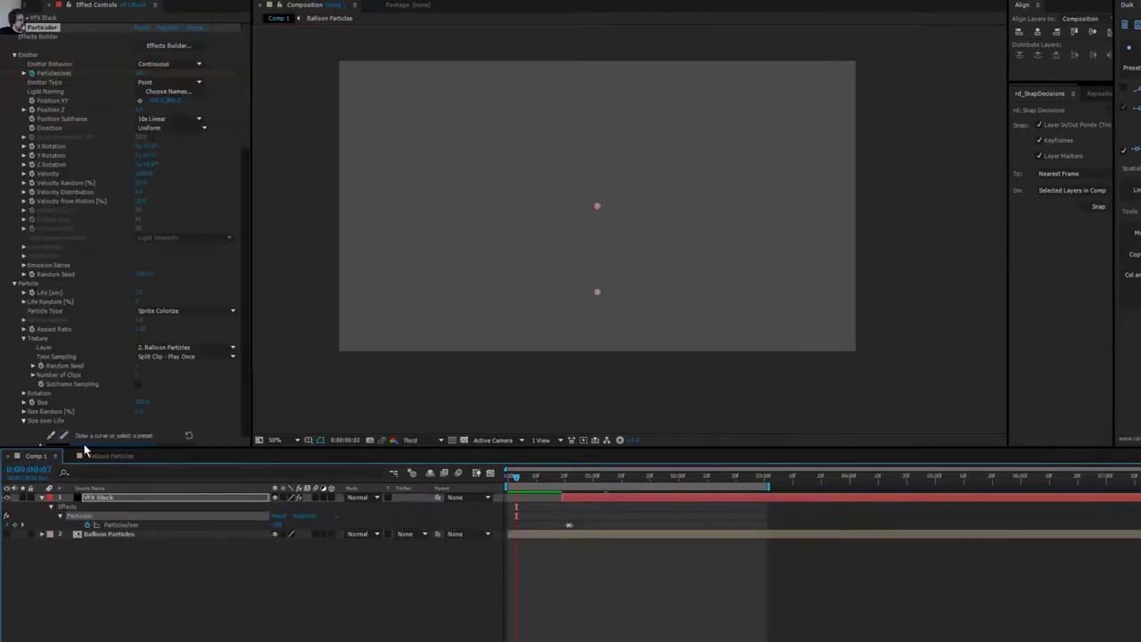
click(186, 311)
click(173, 382)
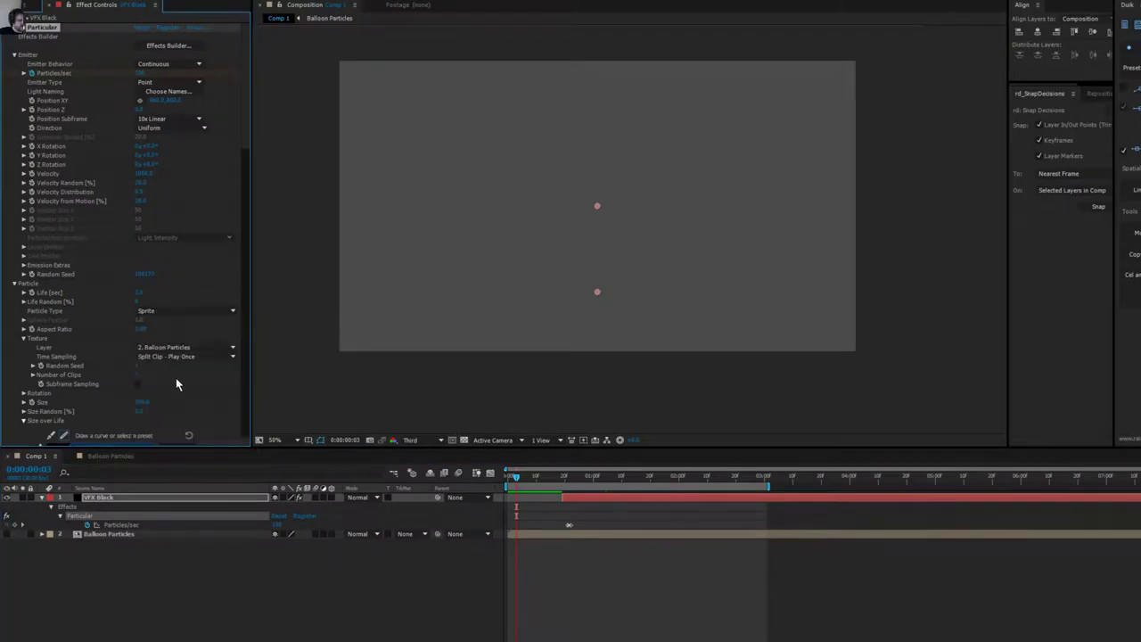
At 0:00:01:03, raise the sprite texture's Number of Clips and inspect the balloon colours up close and along the burst.
click(602, 477)
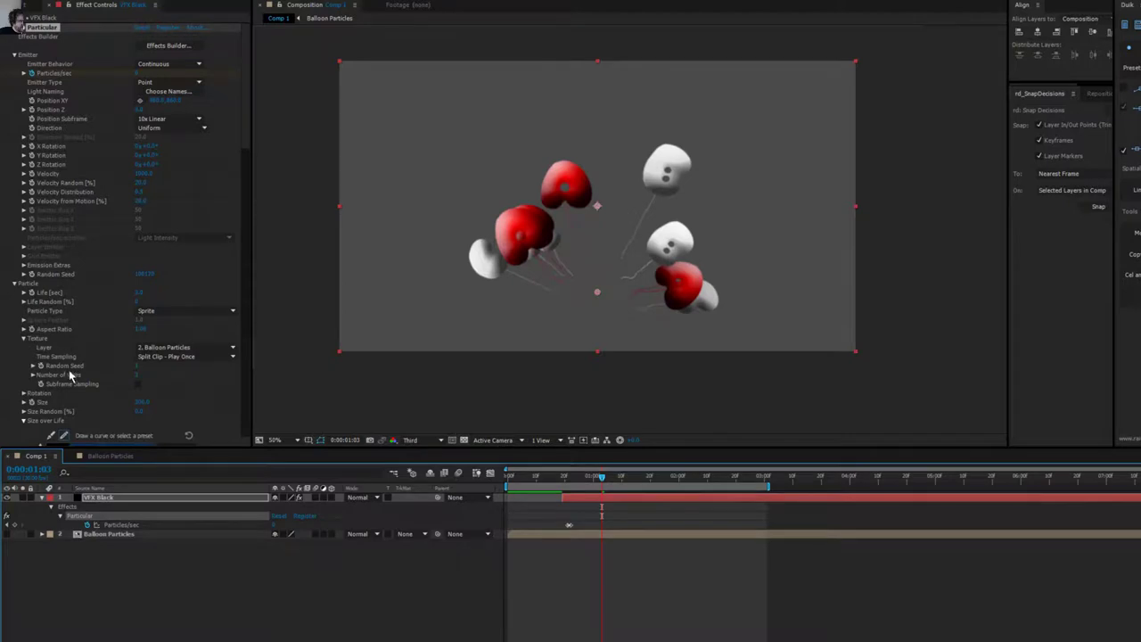
click(140, 374)
key(Return)
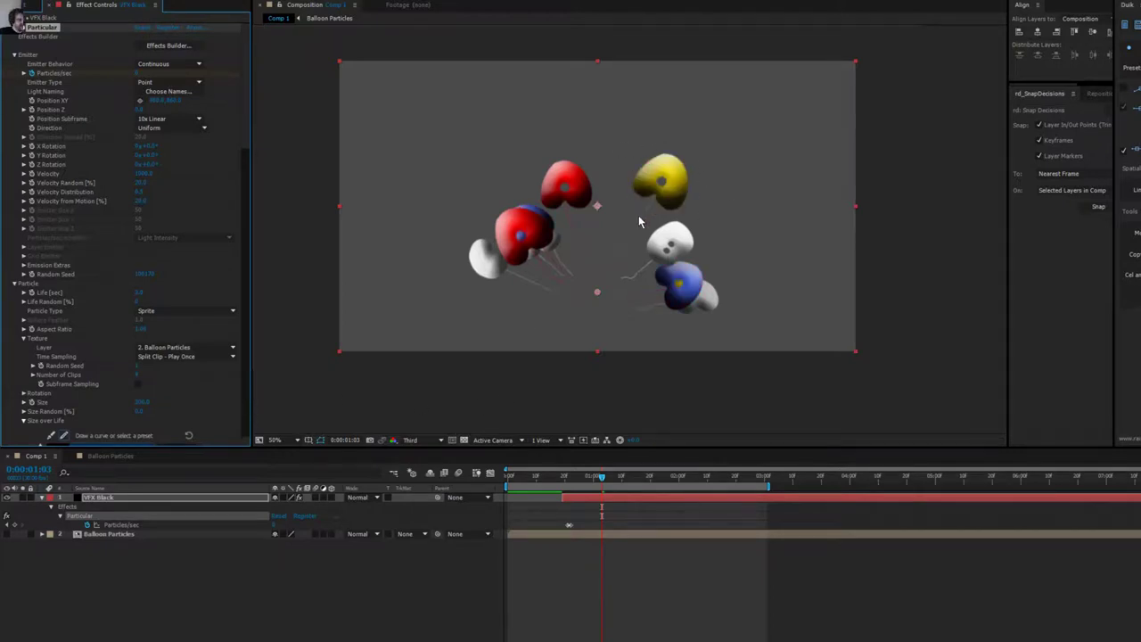
scroll(653, 227, up, 2)
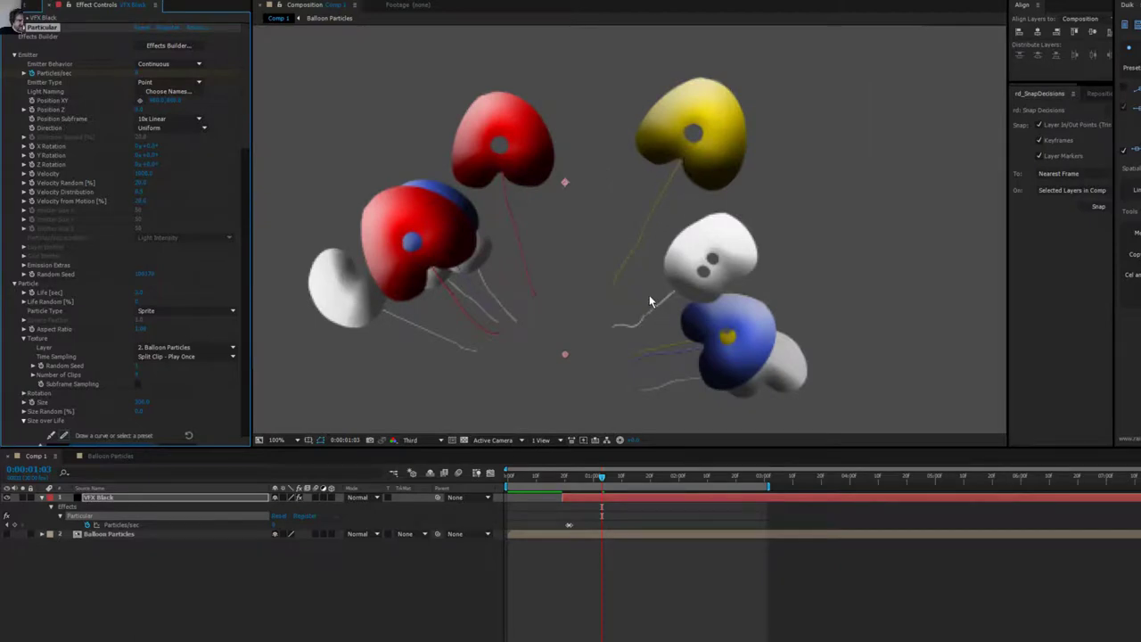
scroll(648, 295, down, 2)
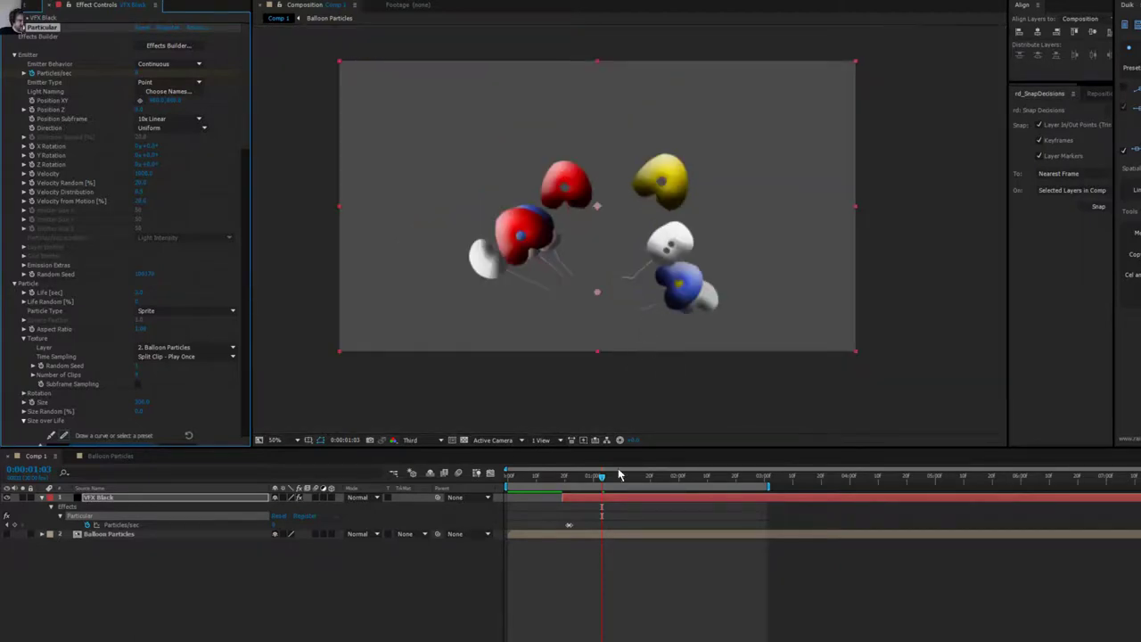
drag(621, 473, 630, 475)
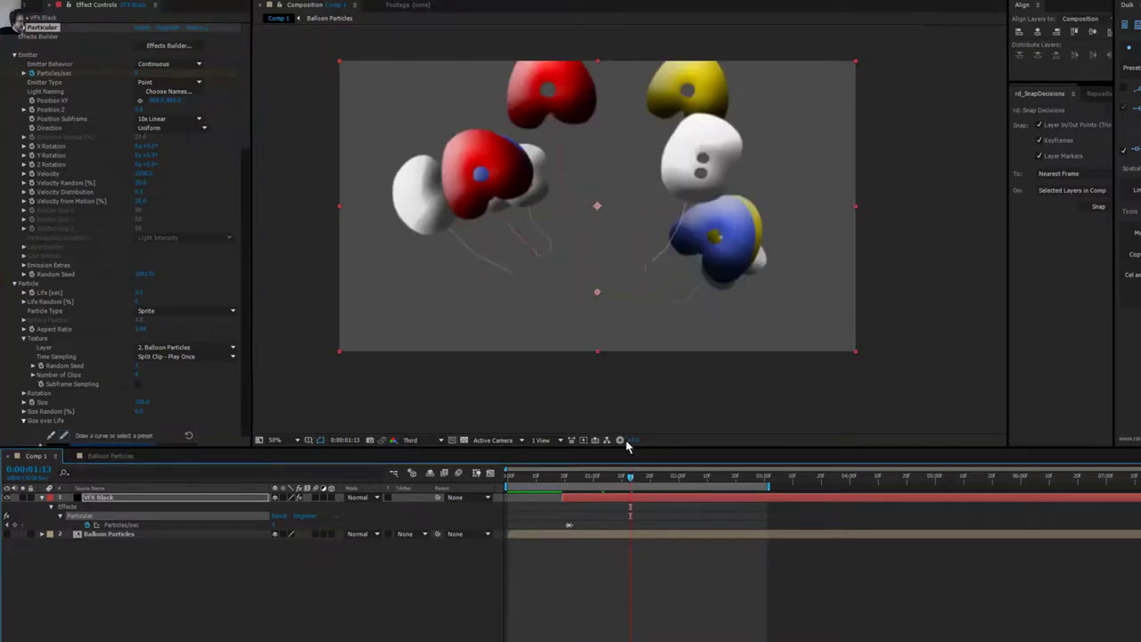
click(577, 482)
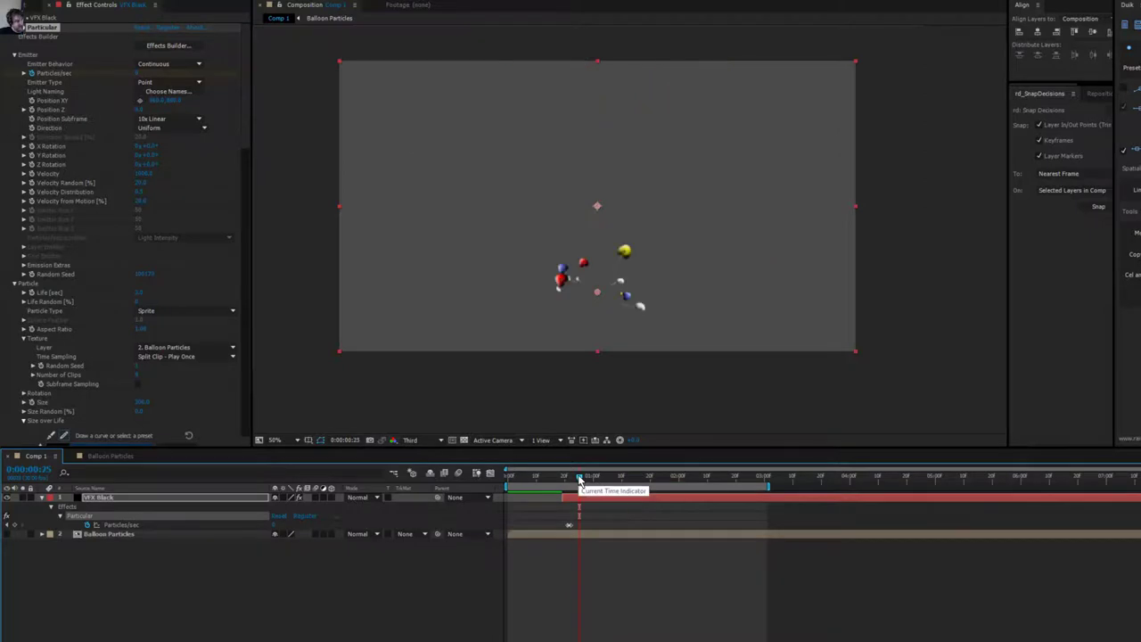
In Particular's Aux System settings, reveal Color over Life and set the aux particle Type to Sphere.
scroll(98, 373, down, 10)
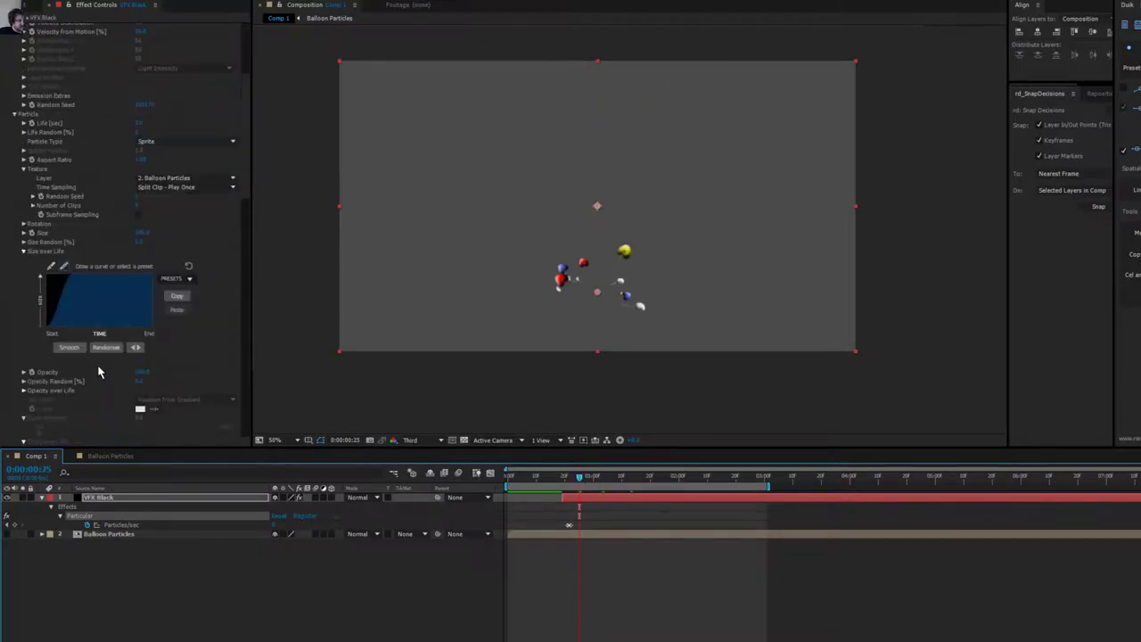
scroll(108, 356, down, 12)
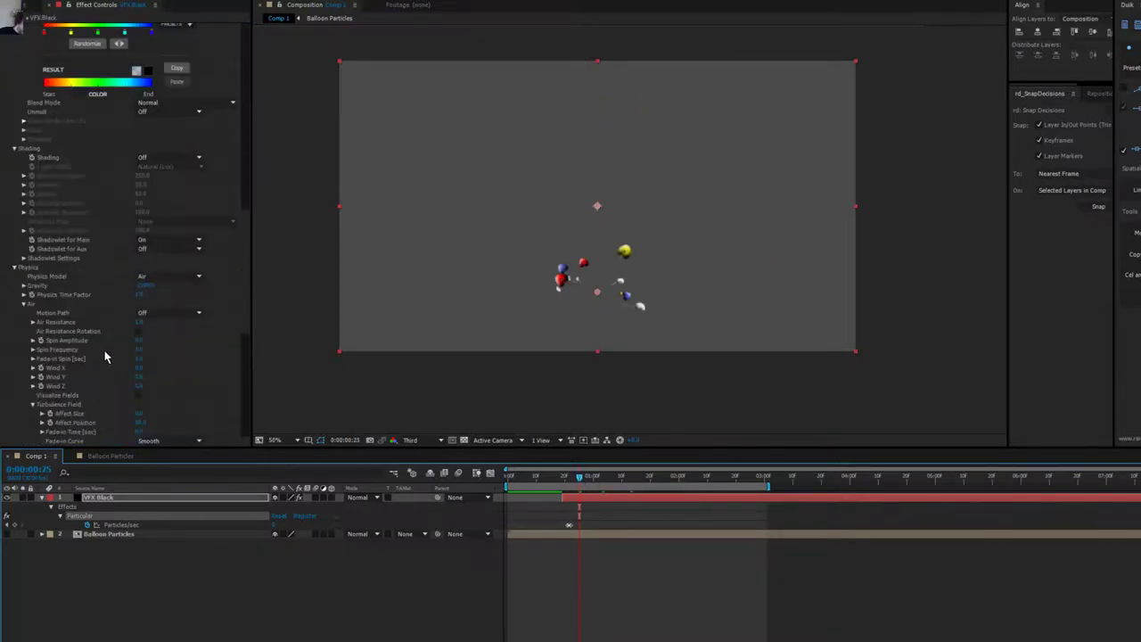
scroll(78, 334, down, 3)
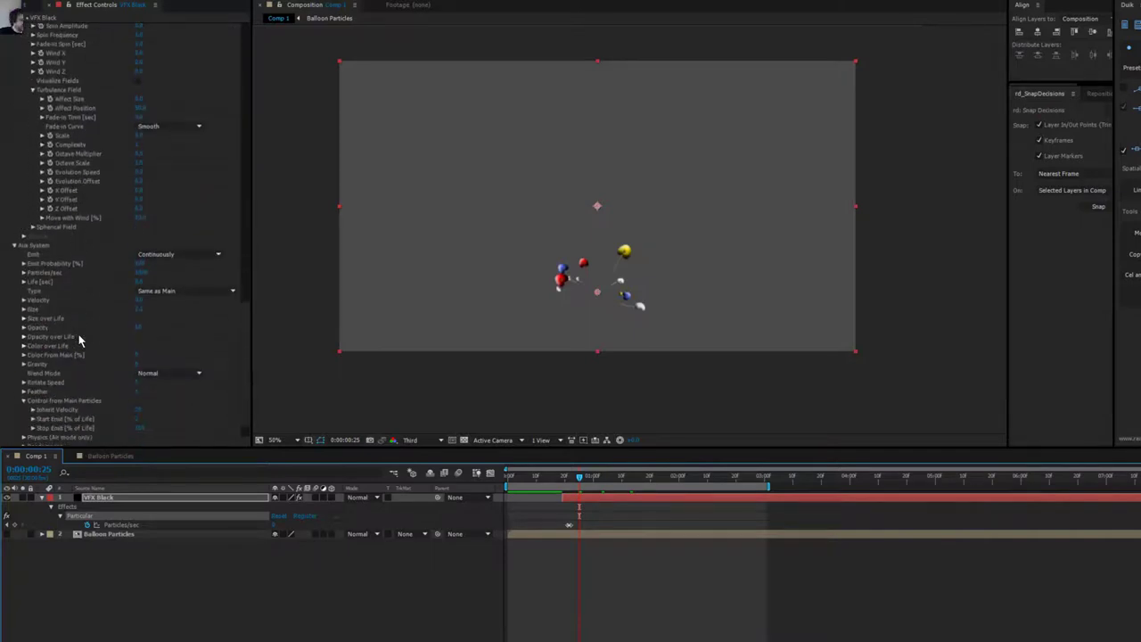
scroll(81, 369, down, 1)
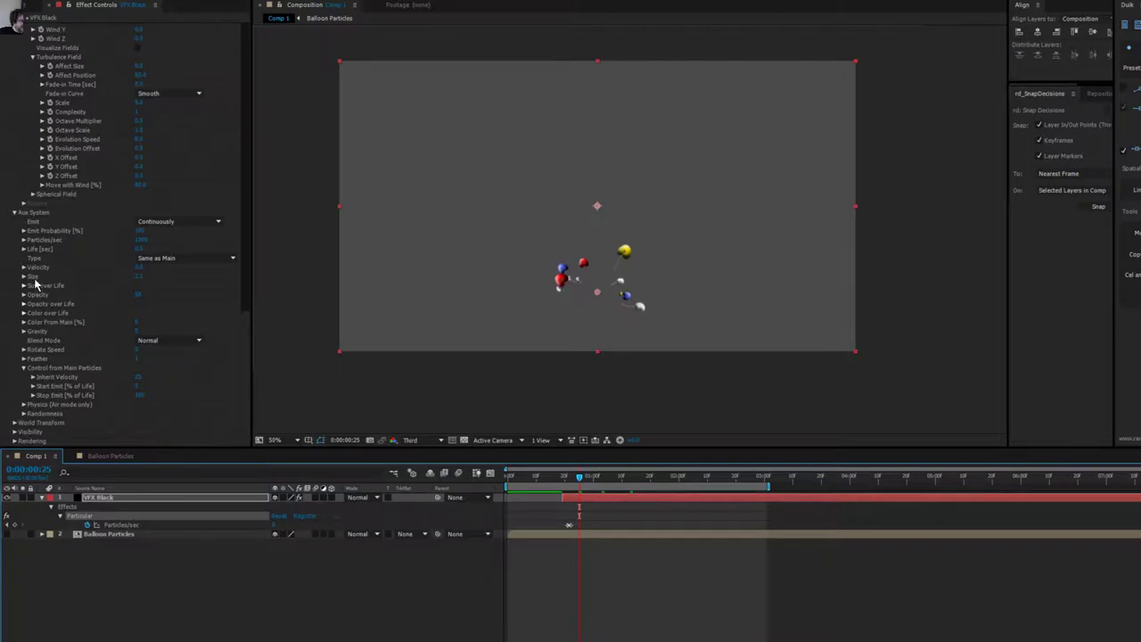
click(37, 313)
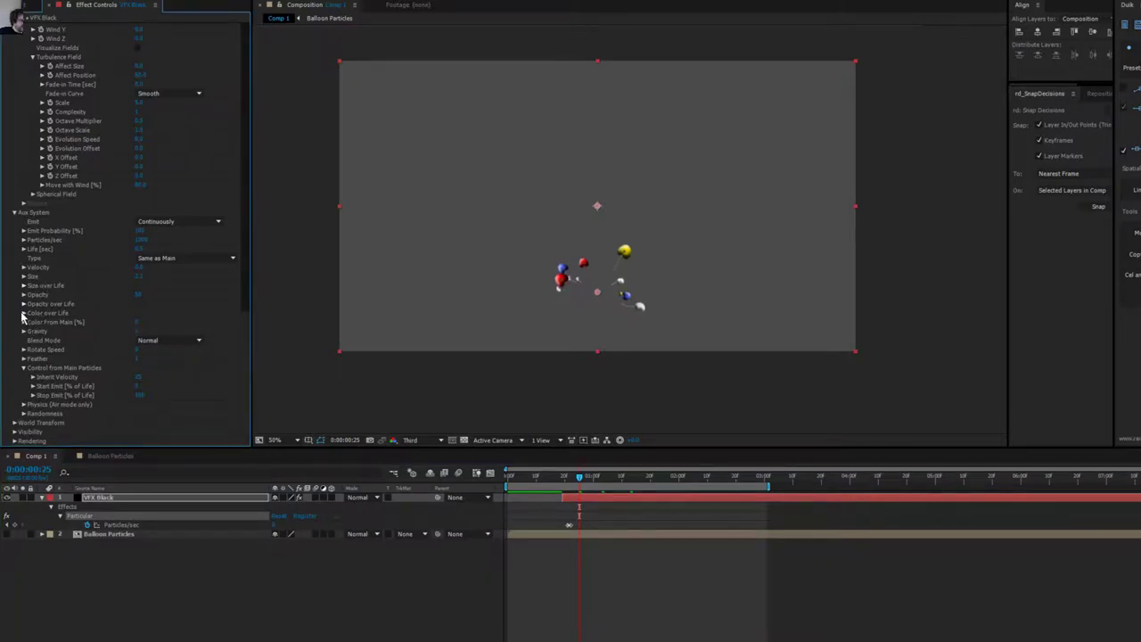
click(23, 312)
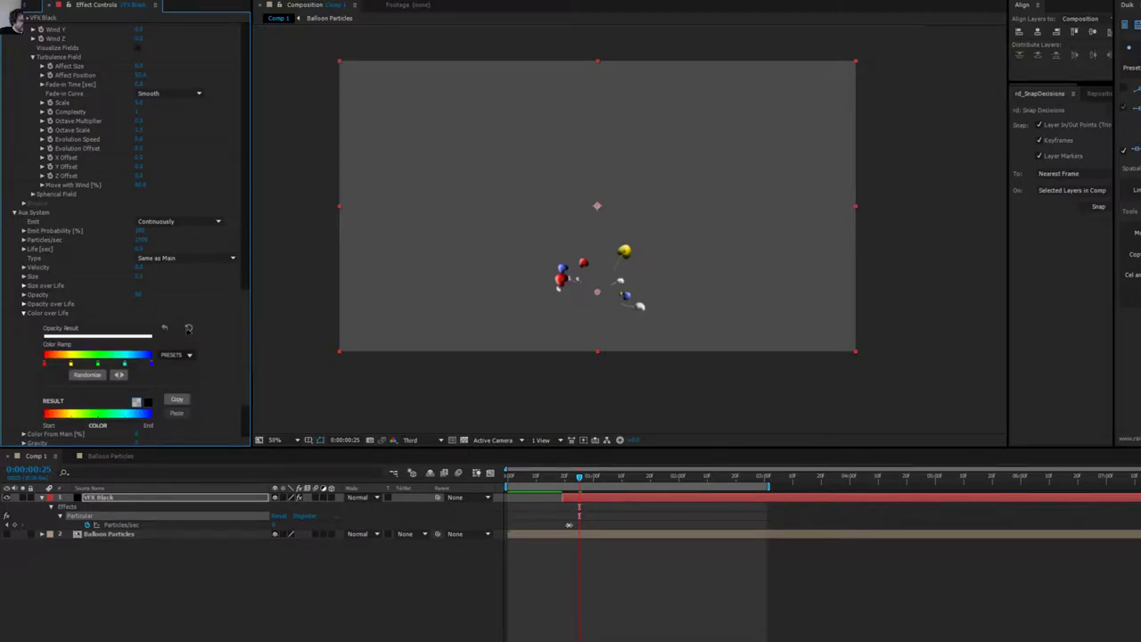
click(157, 261)
click(172, 267)
click(170, 260)
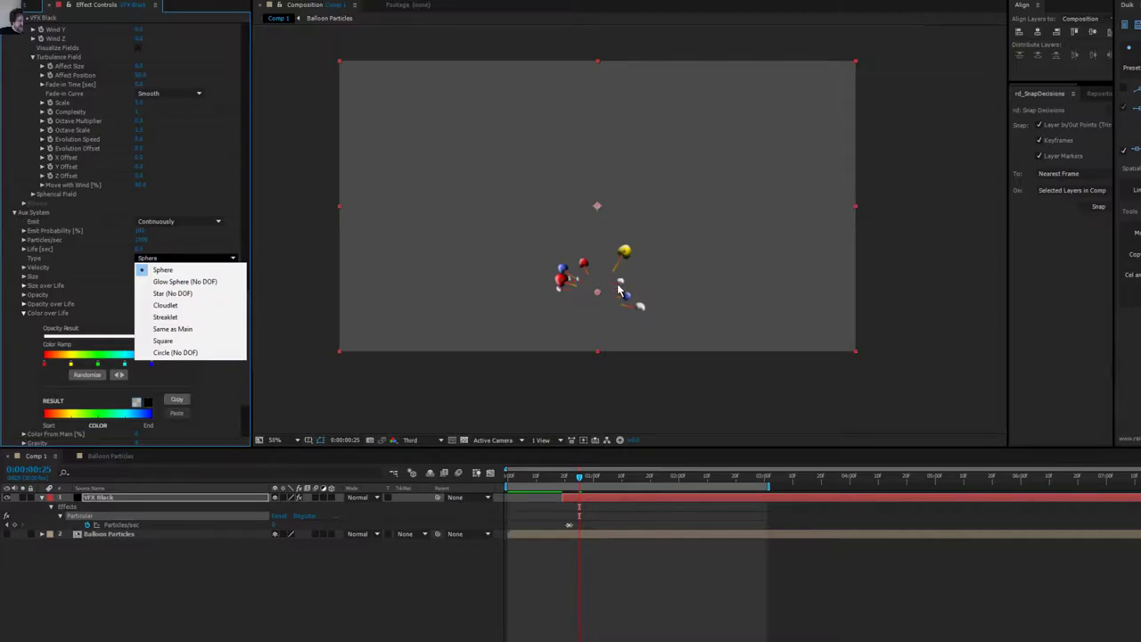
click(626, 259)
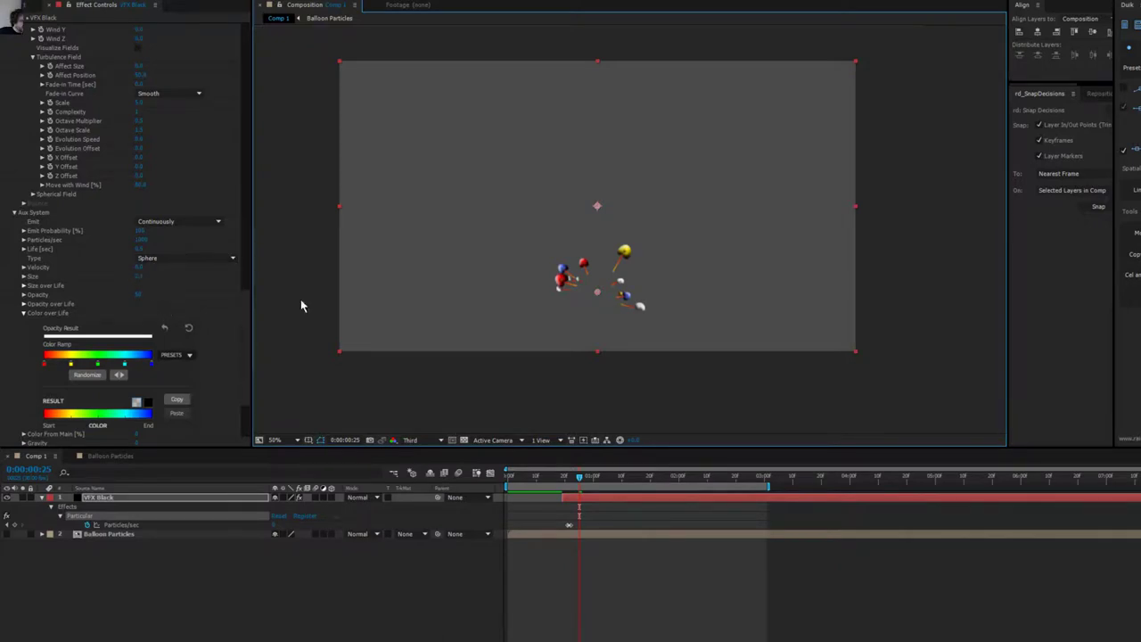
Set the preview resolution to Full and inspect the balloons and their strings up close at 200%.
click(425, 440)
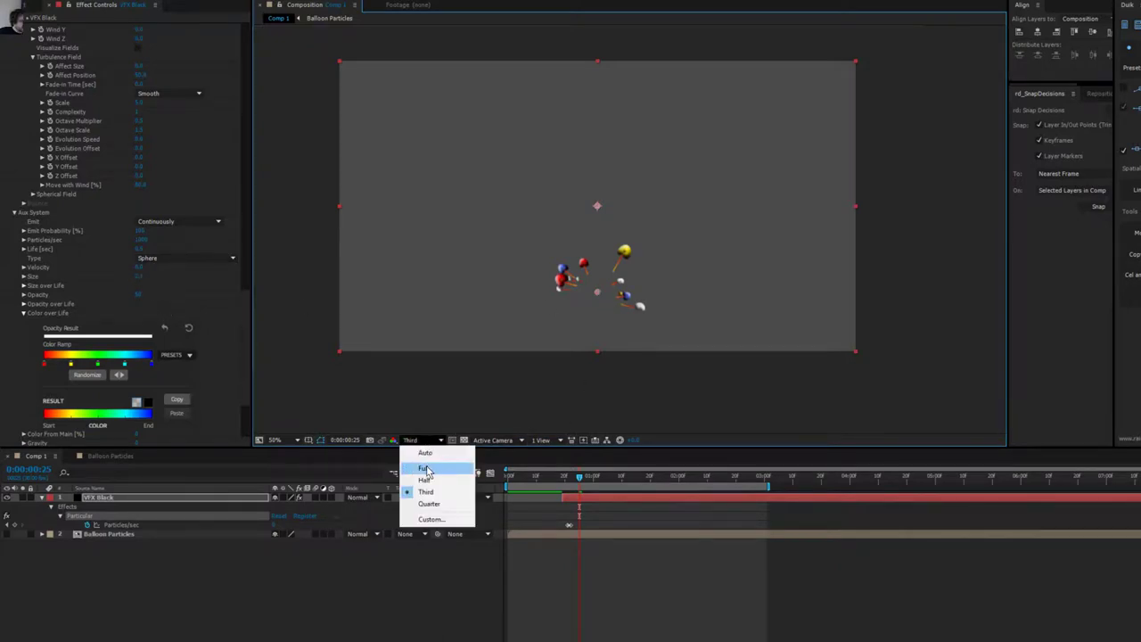
click(422, 468)
key(period)
scroll(570, 357, up, 1)
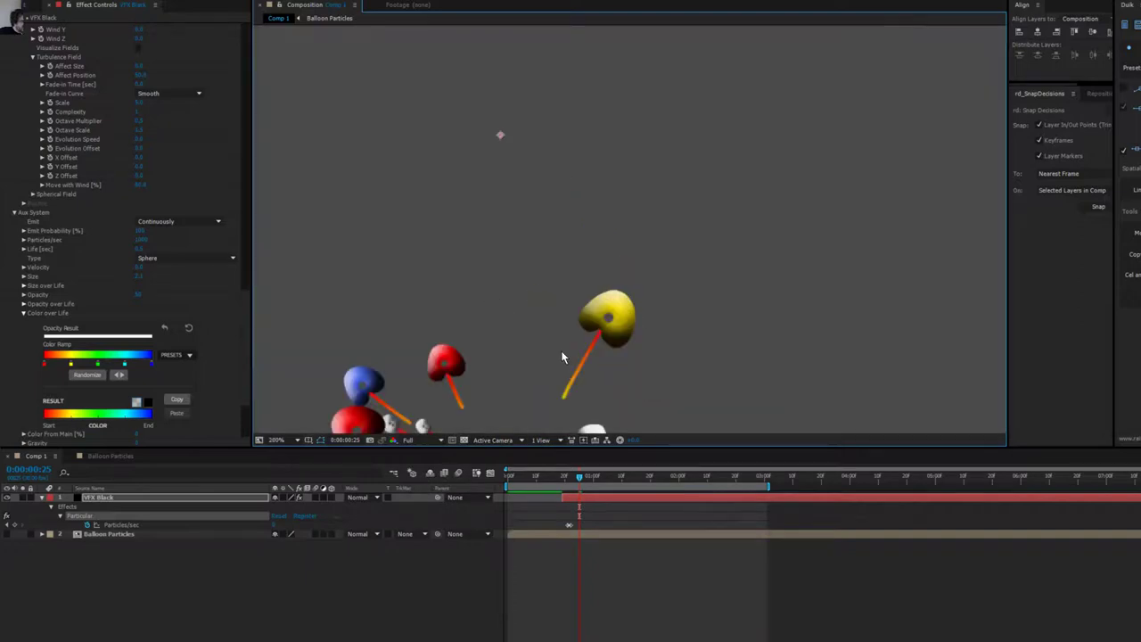
drag(562, 356, 675, 262)
scroll(125, 330, down, 2)
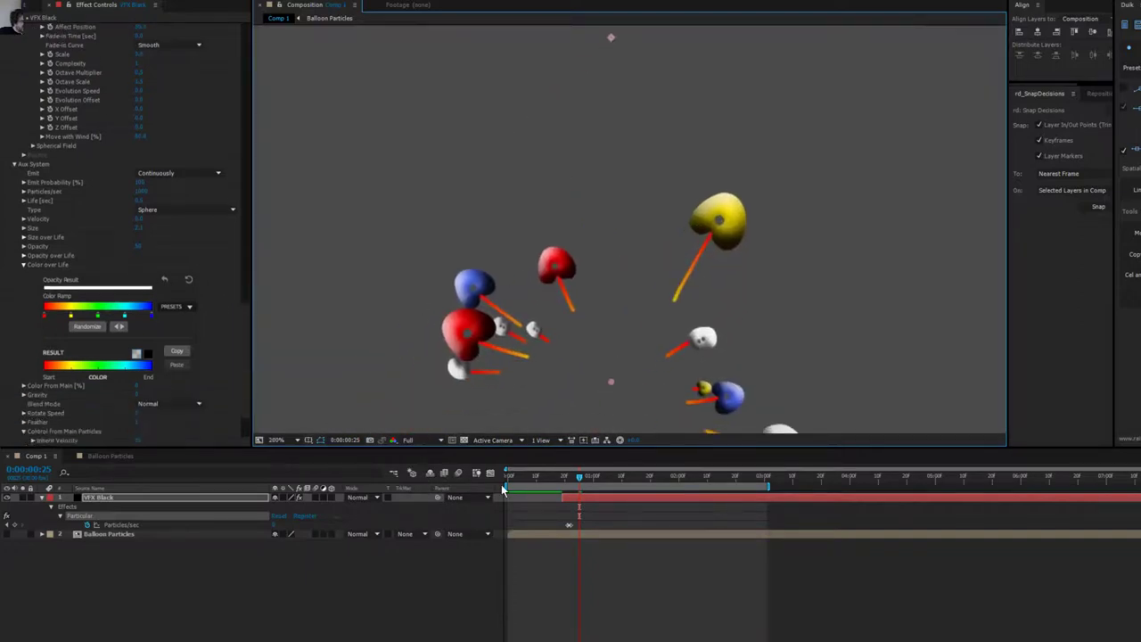
Make the Aux System's Color over Life ramp solid white, starting from the white-to-black preset and recolouring its end stop.
click(22, 265)
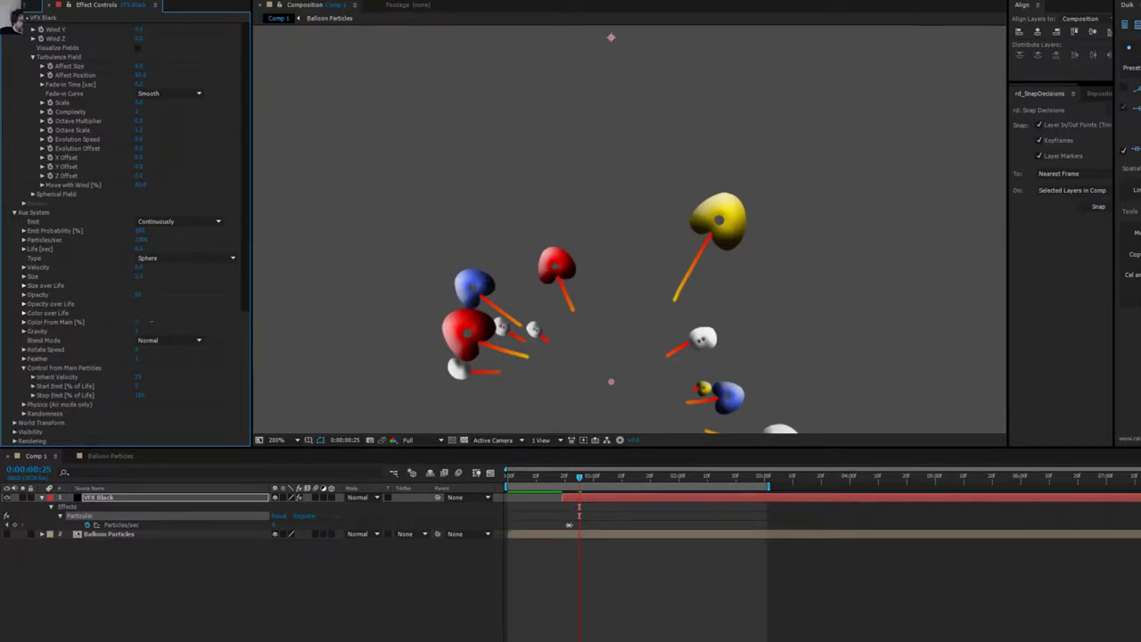
drag(150, 321, 198, 315)
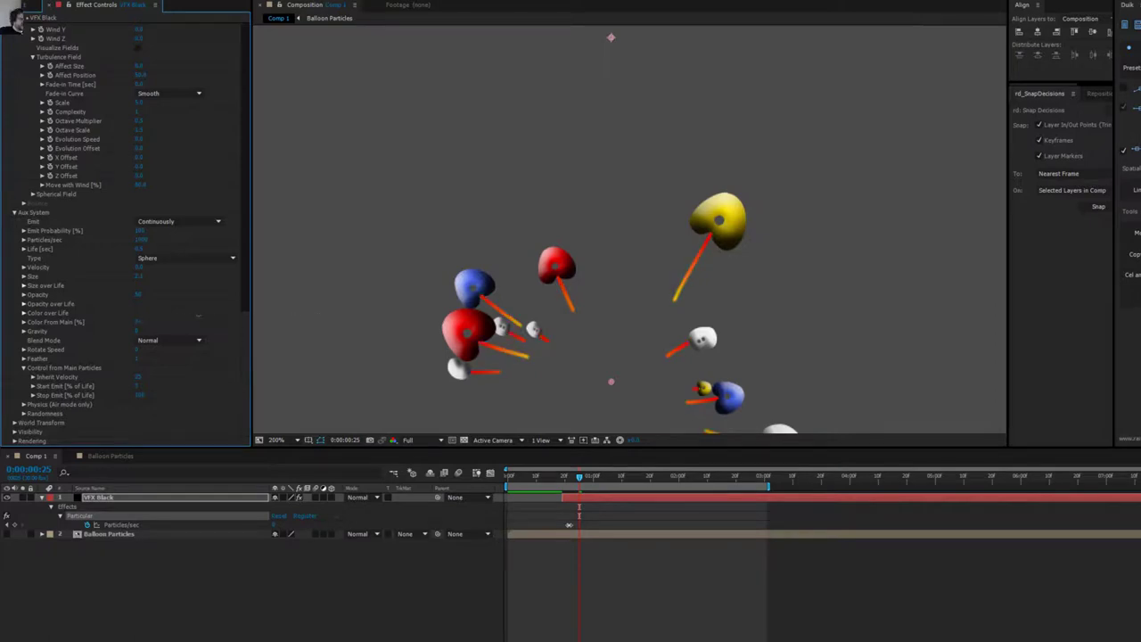
click(24, 313)
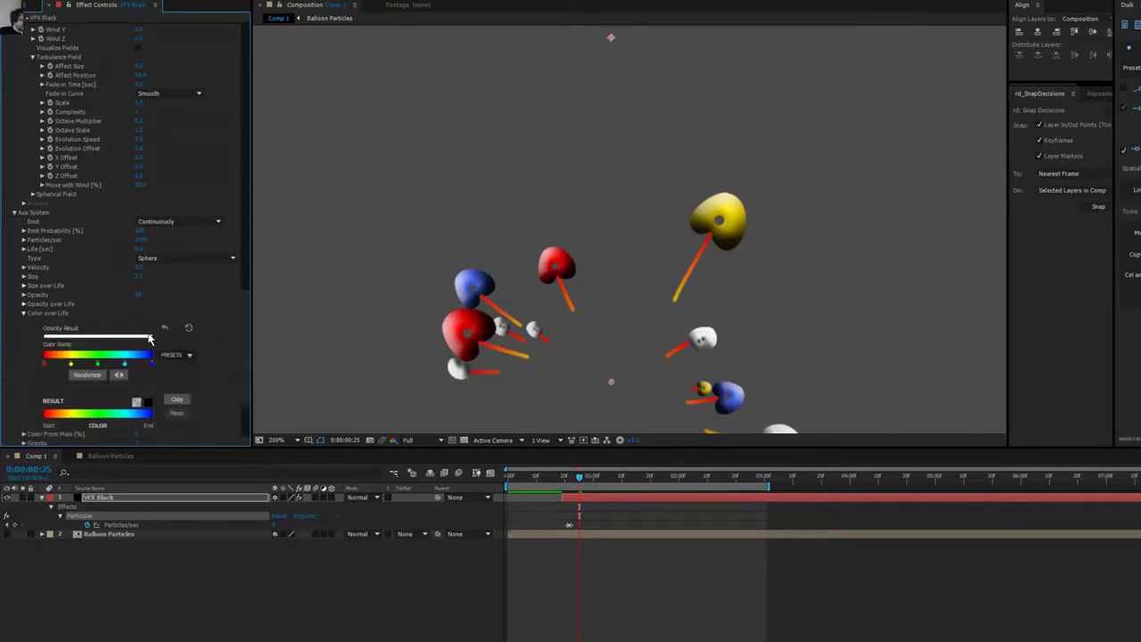
click(175, 357)
click(173, 381)
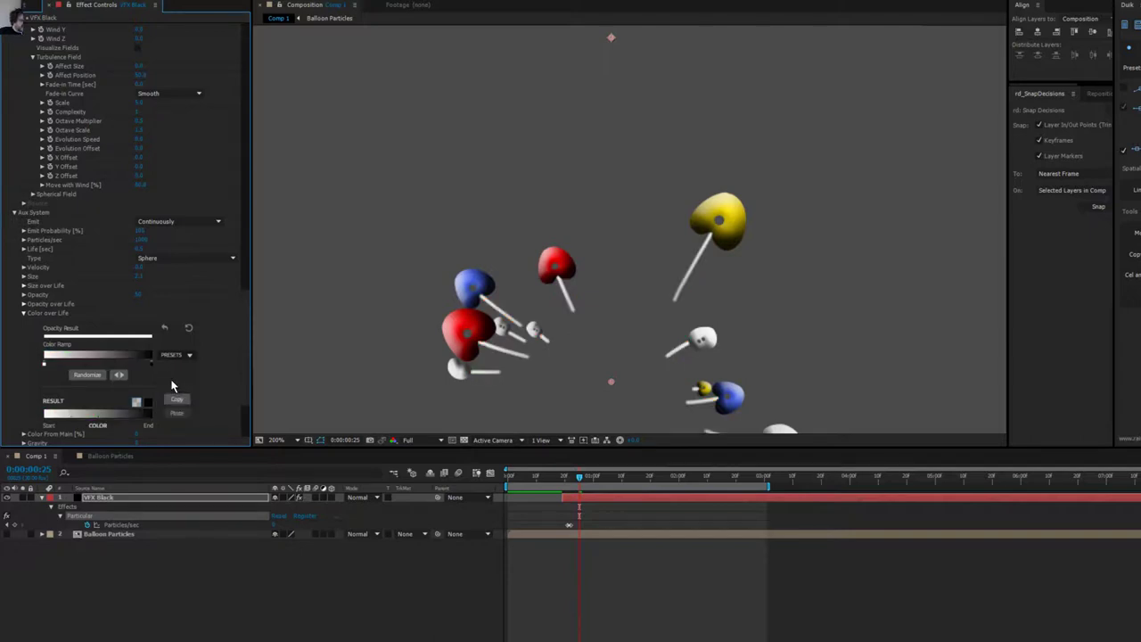
double_click(151, 363)
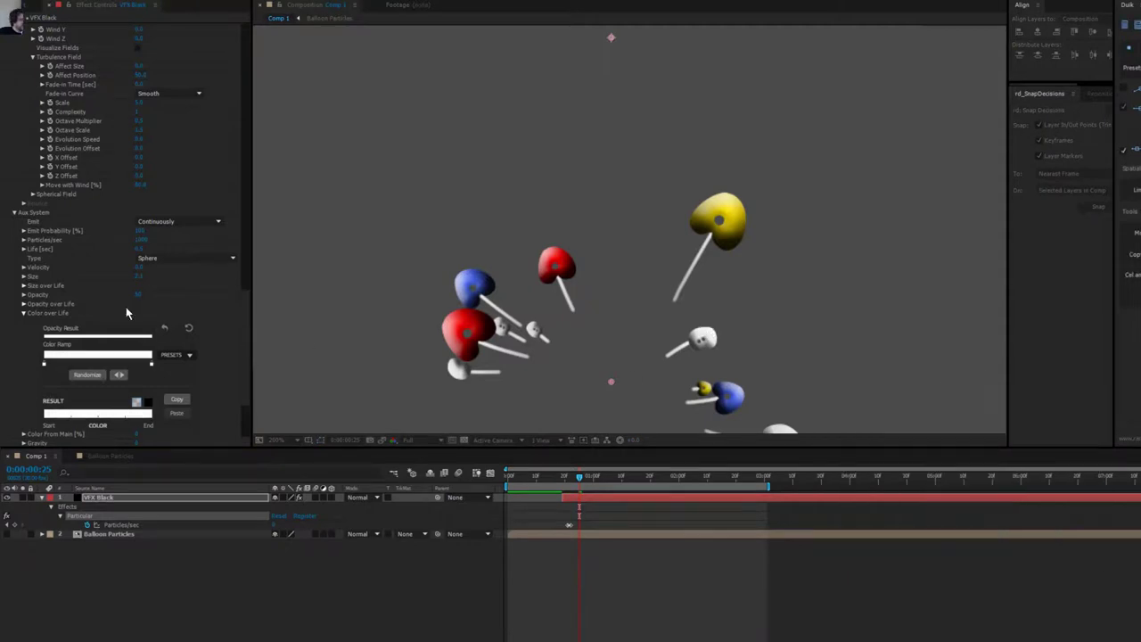
click(1051, 426)
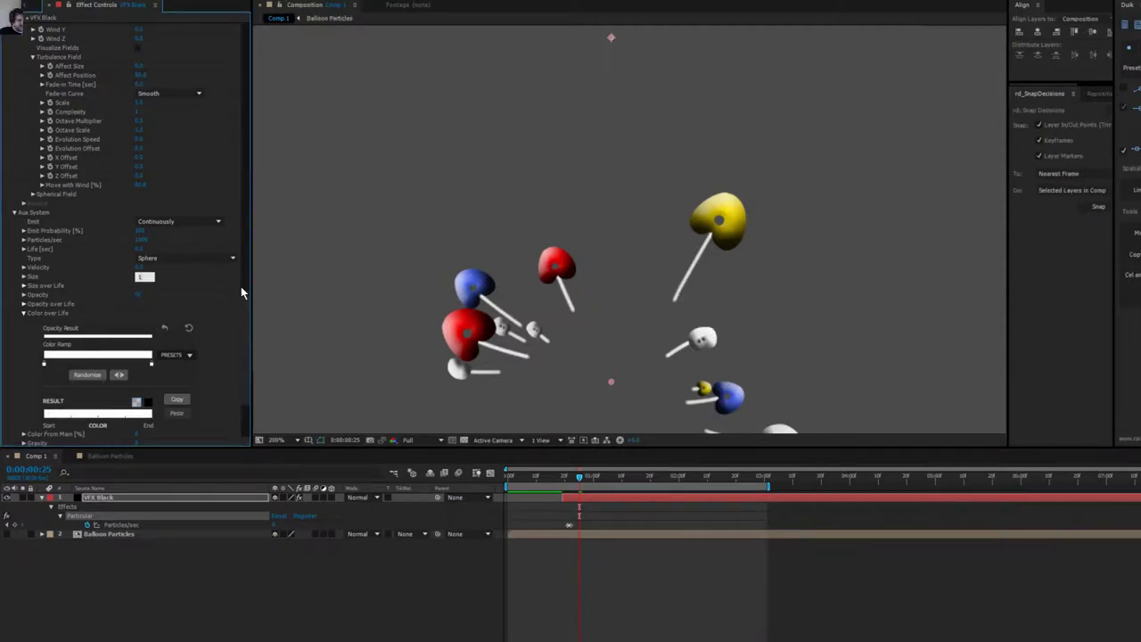
Set the Aux System's particle Size to 1 and preview the strings along the burst up to 0:00:01:20.
scroll(650, 207, down, 2)
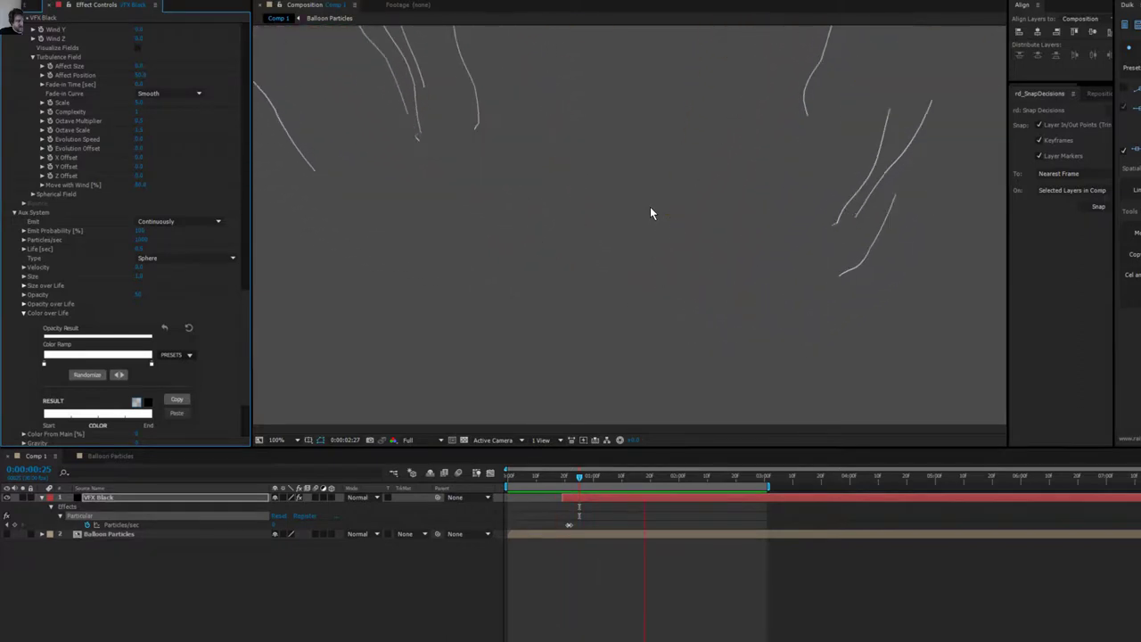
key(space)
scroll(688, 232, down, 2)
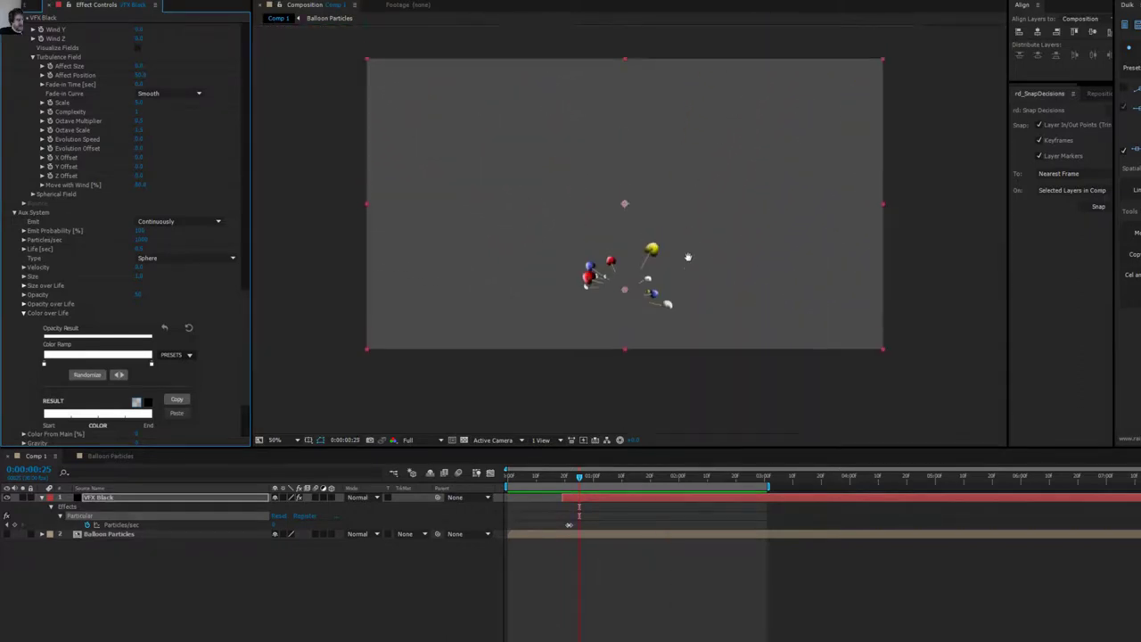
drag(580, 478, 650, 482)
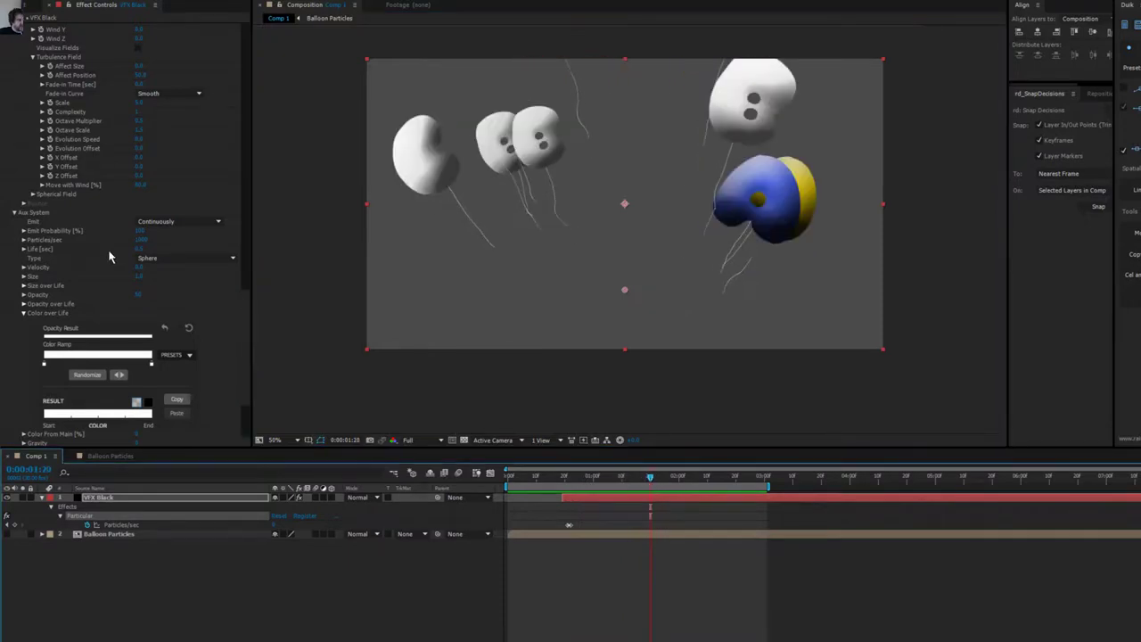
Adjust the Life [sec] value in Particular's main Particle settings.
scroll(108, 257, up, 10)
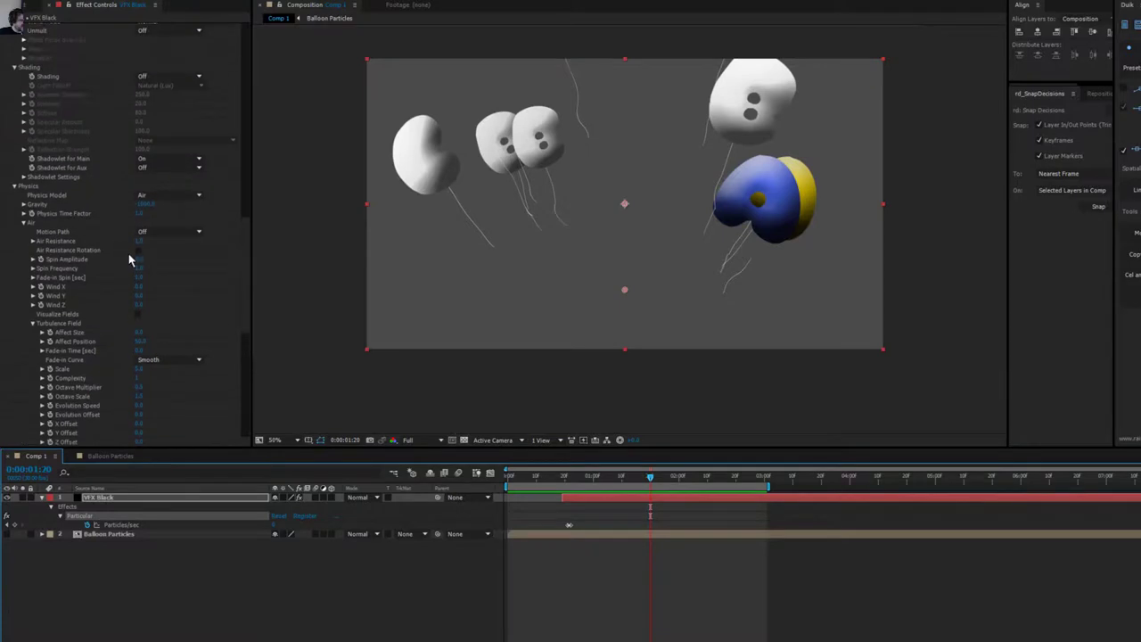
scroll(71, 310, up, 9)
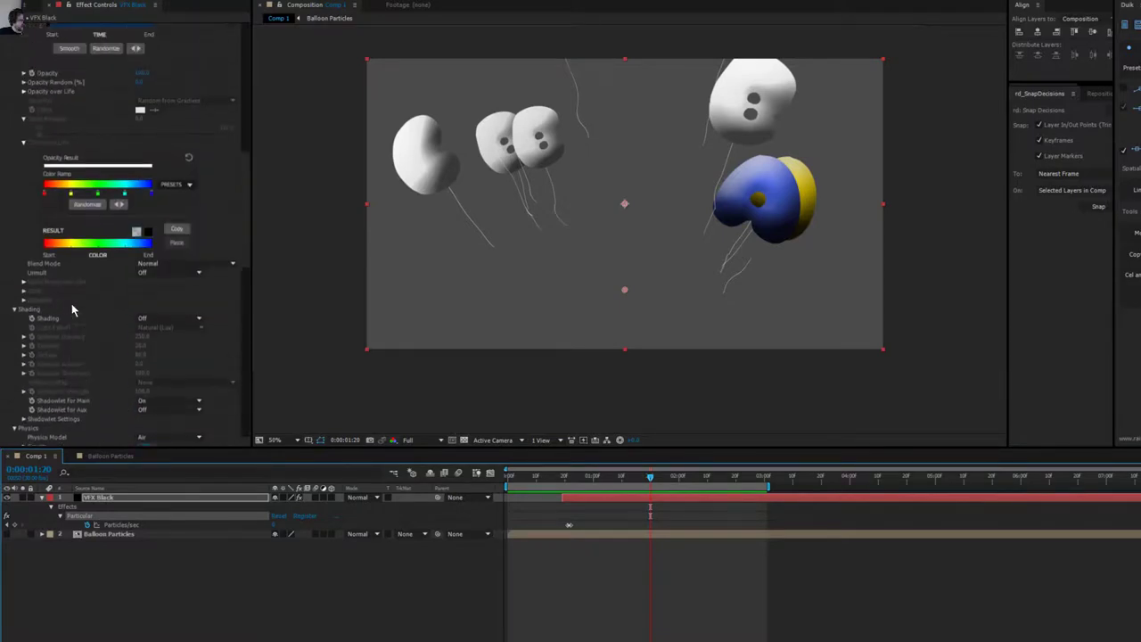
scroll(71, 309, up, 12)
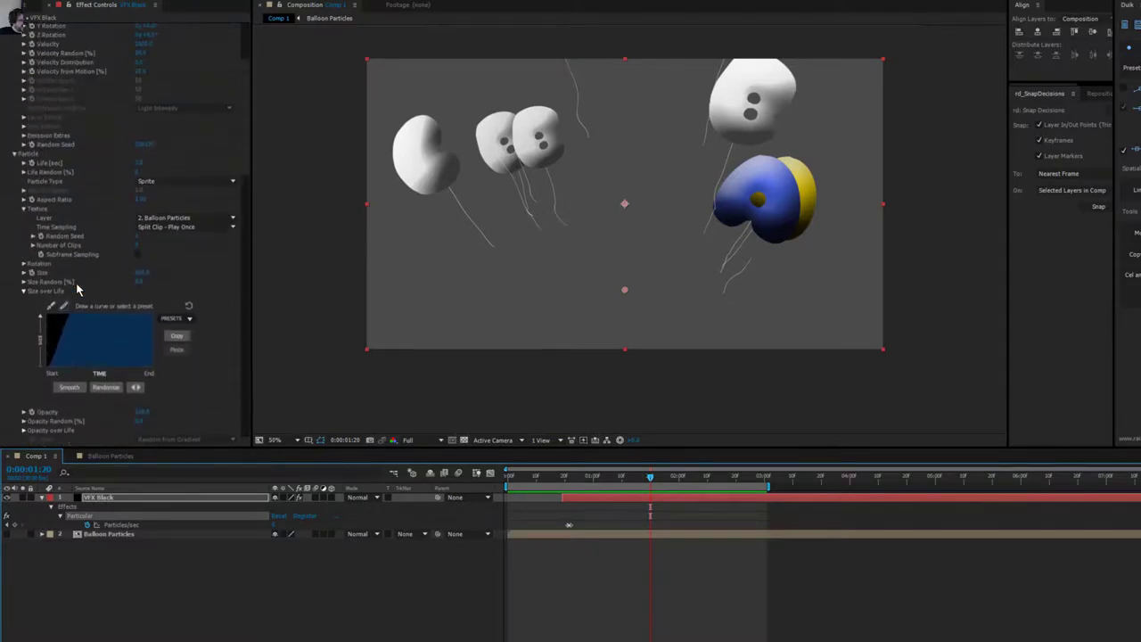
drag(151, 161, 129, 162)
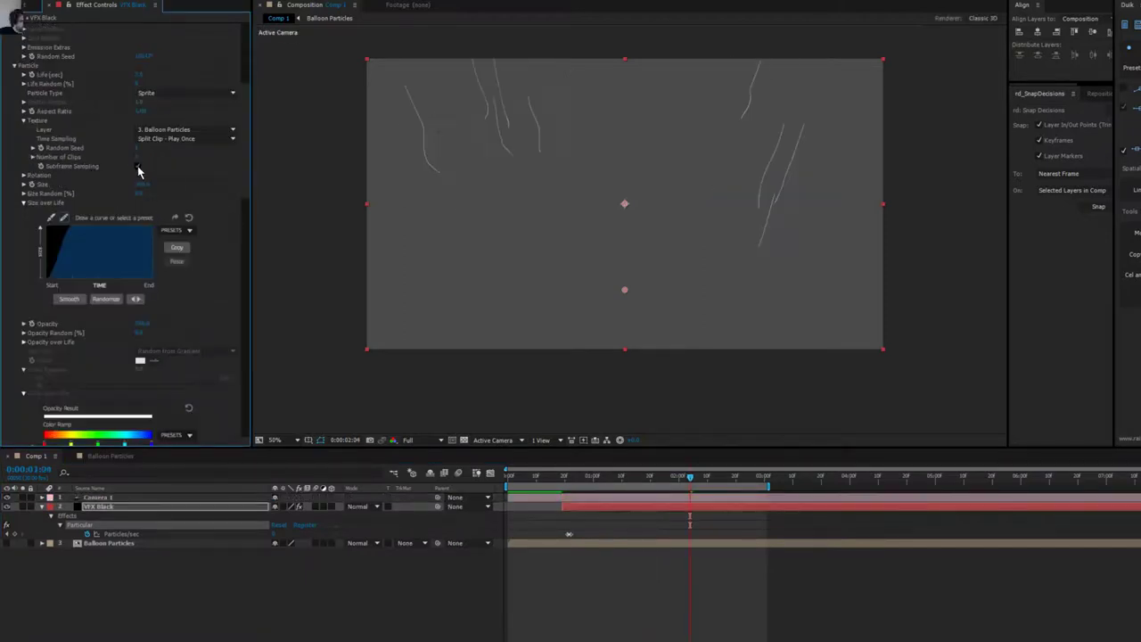
Set the sprite texture's Time Sampling to Split Clip - Loop and go back to the start of the comp.
click(184, 140)
click(195, 248)
drag(690, 477, 507, 478)
In the Balloon Particles comp, copy layer A's Fill with property links and paste it onto layer B.
click(105, 456)
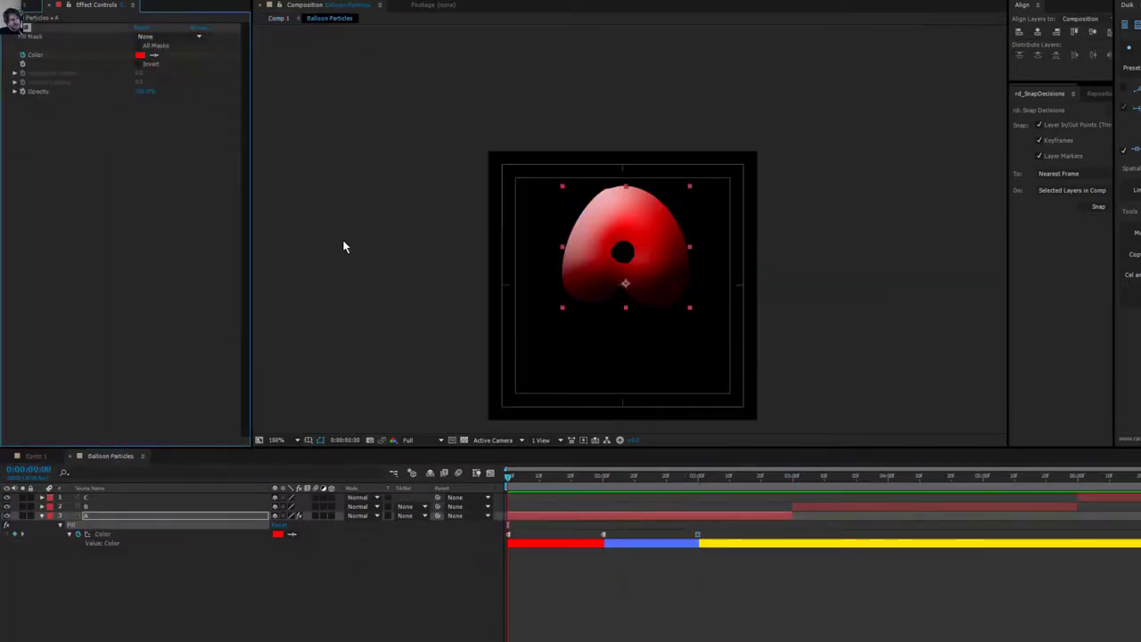
click(18, 2)
click(52, 53)
click(795, 477)
click(808, 509)
key(ctrl+v)
click(818, 477)
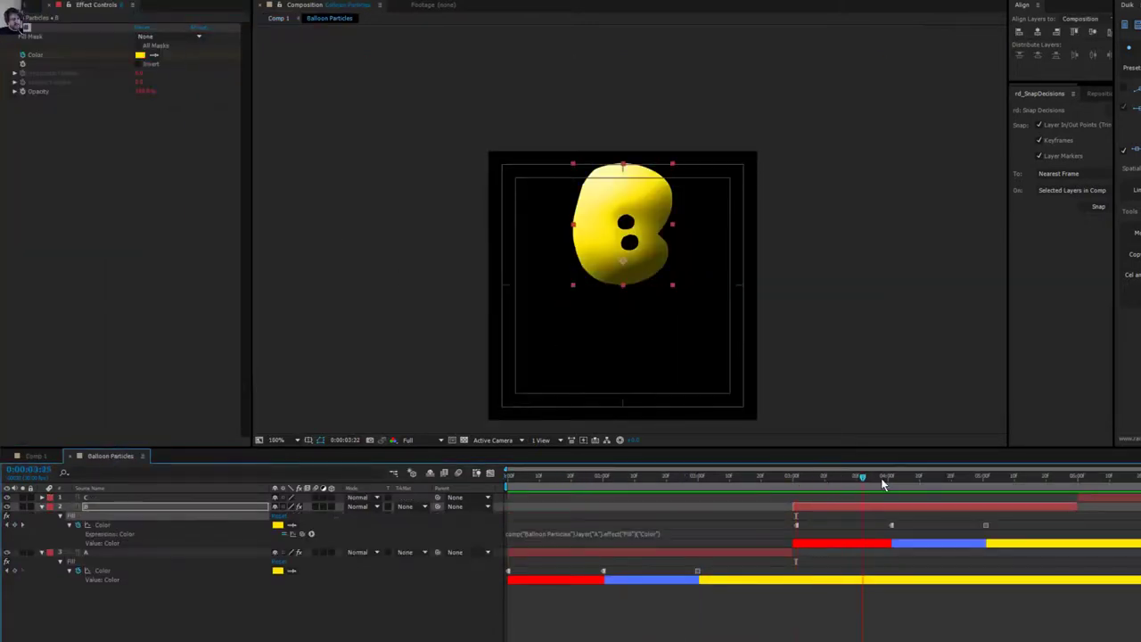
Paste the linked Fill onto layer C and select its pasted Color keyframes.
click(1097, 478)
click(1097, 496)
key(ctrl+v)
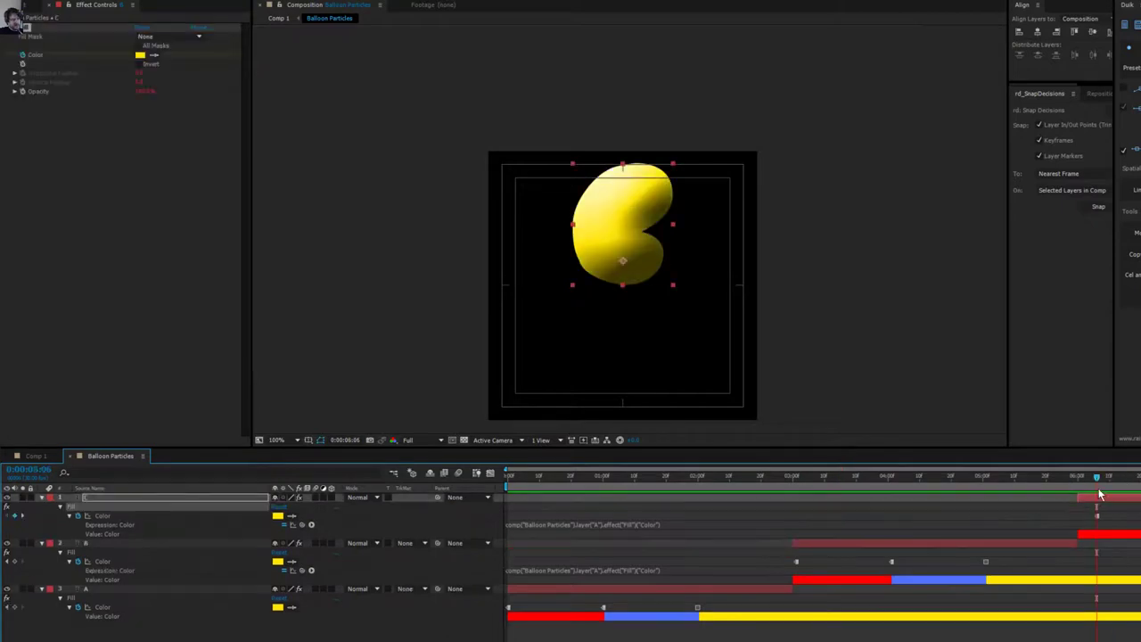
drag(1114, 508, 1048, 520)
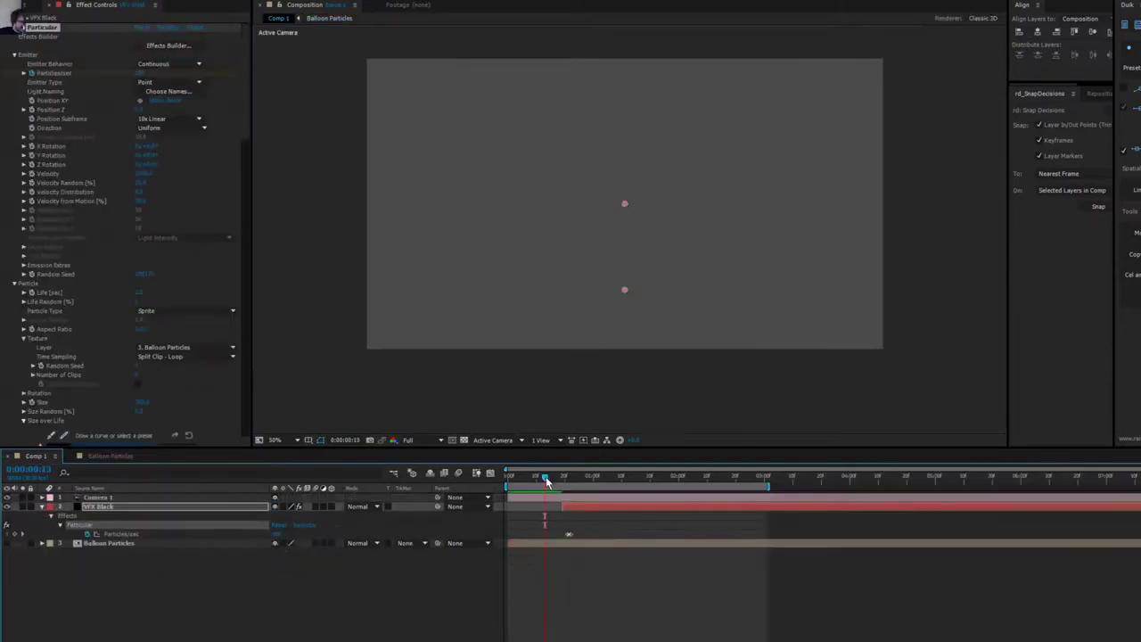
In Comp 1 at 0:00:01:22, try the texture's Time Sampling options and choose Split Clip - Stretch.
drag(545, 476, 657, 479)
click(162, 357)
click(184, 450)
click(182, 356)
click(190, 471)
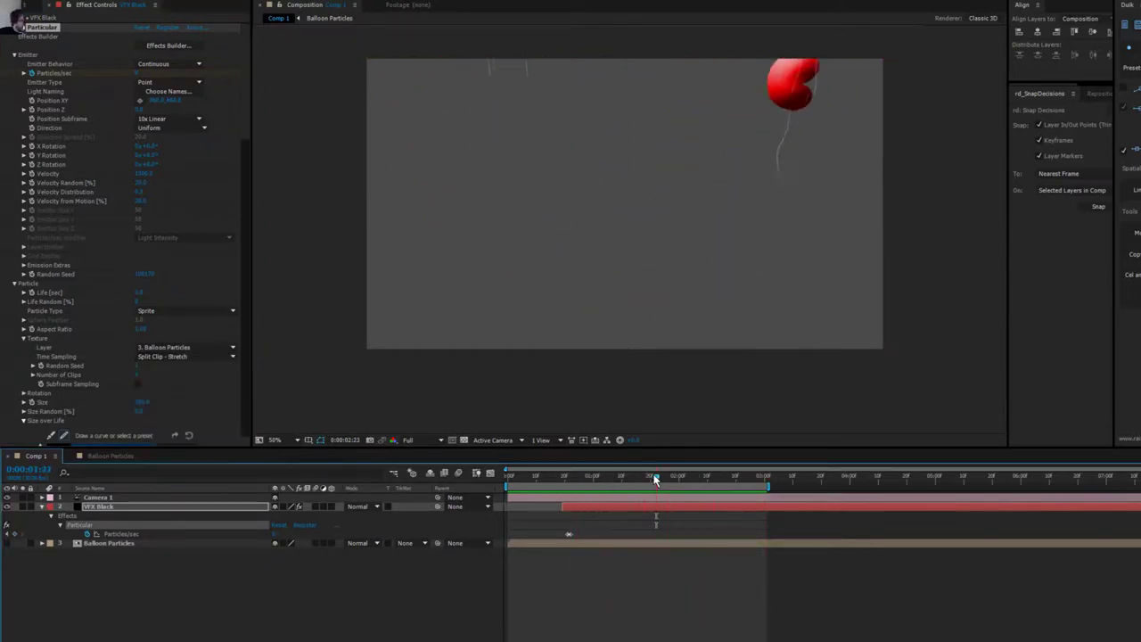
In the particles' Rotation settings, compare Orient to Motion Off with On in the preview.
click(24, 394)
scroll(170, 394, down, 3)
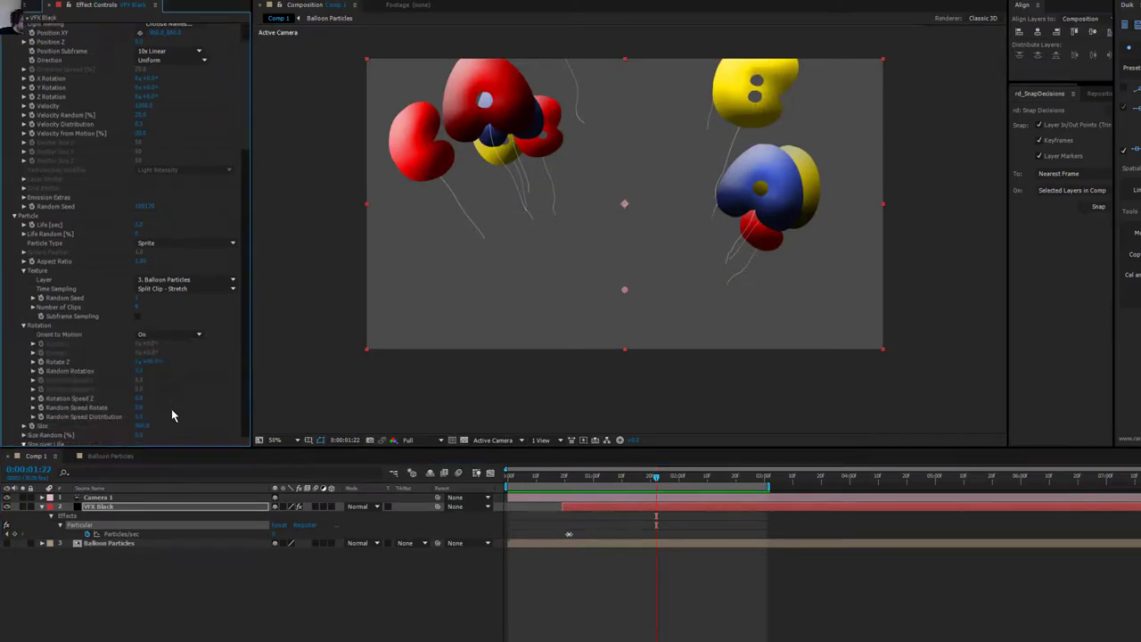
click(167, 334)
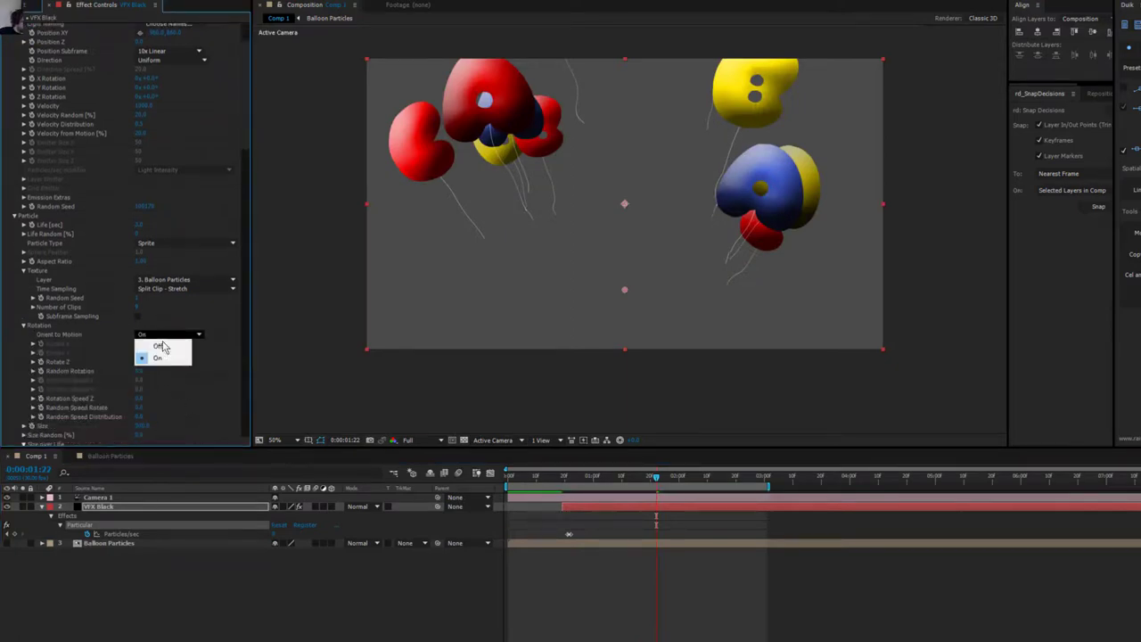
click(153, 350)
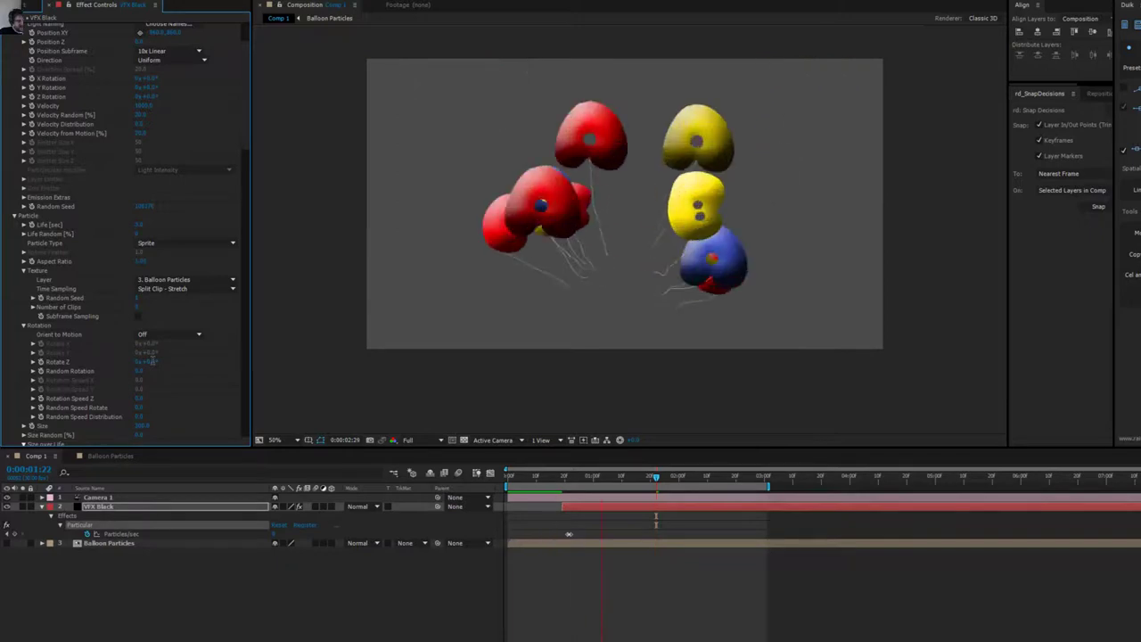
click(157, 338)
click(155, 352)
Set the particles' Rotate Z to 90° and Rotation Speed Z to 1, and preview the spinning balloons.
click(151, 361)
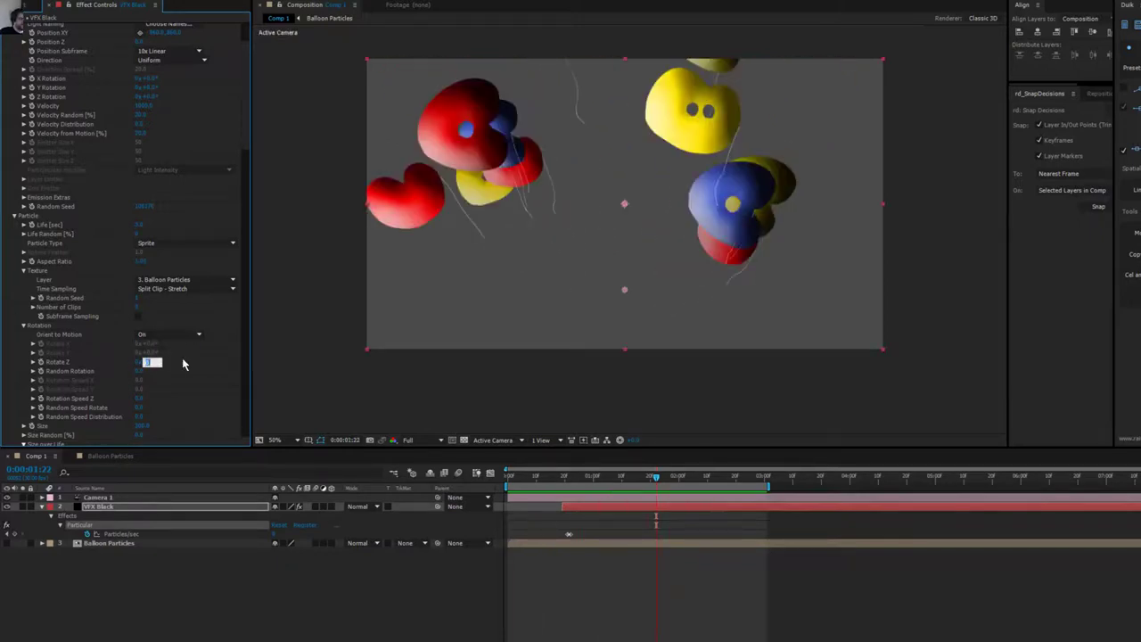
text(90)
key(Return)
click(140, 399)
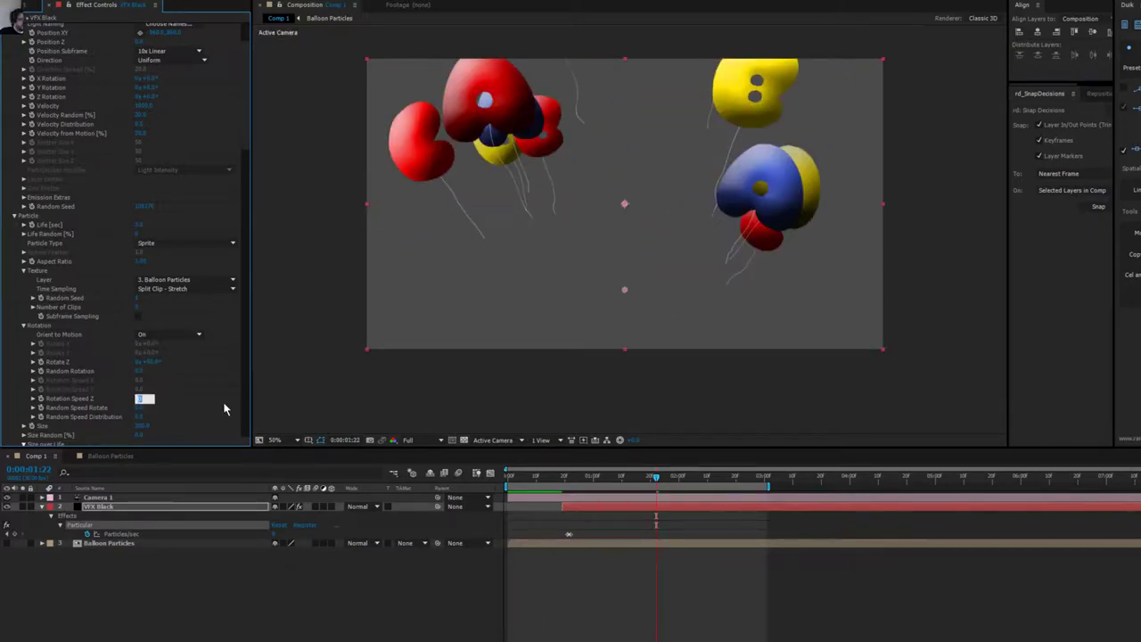
text(1)
key(Return)
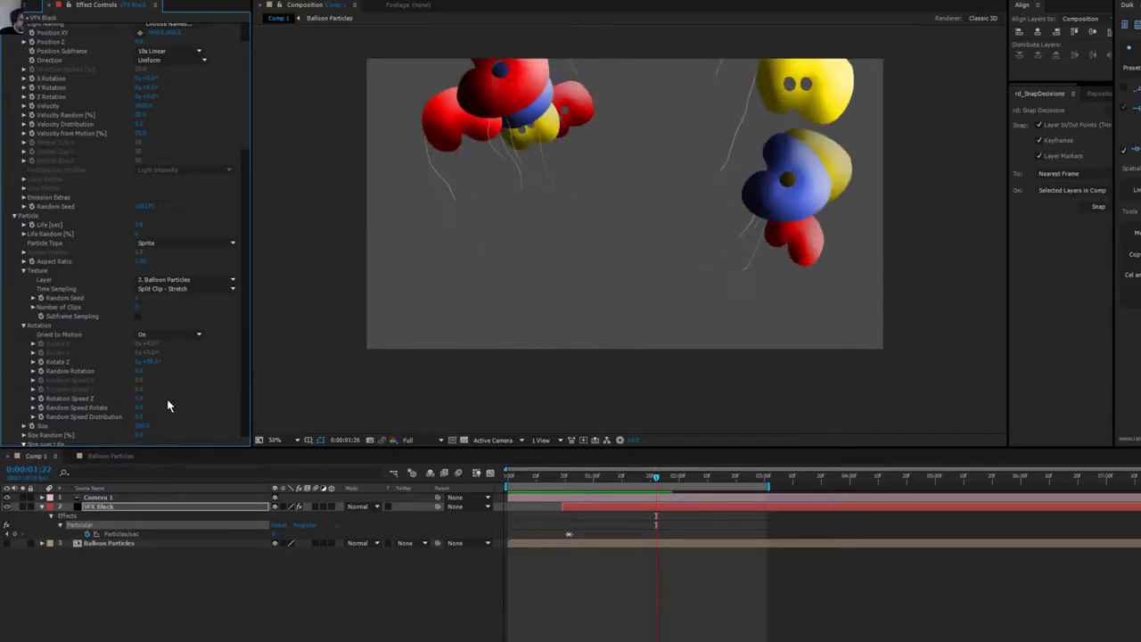
Preview the balloon burst, turn on Visualize Fields and set the turbulence field's Fade-in Curve to Linear.
key(space)
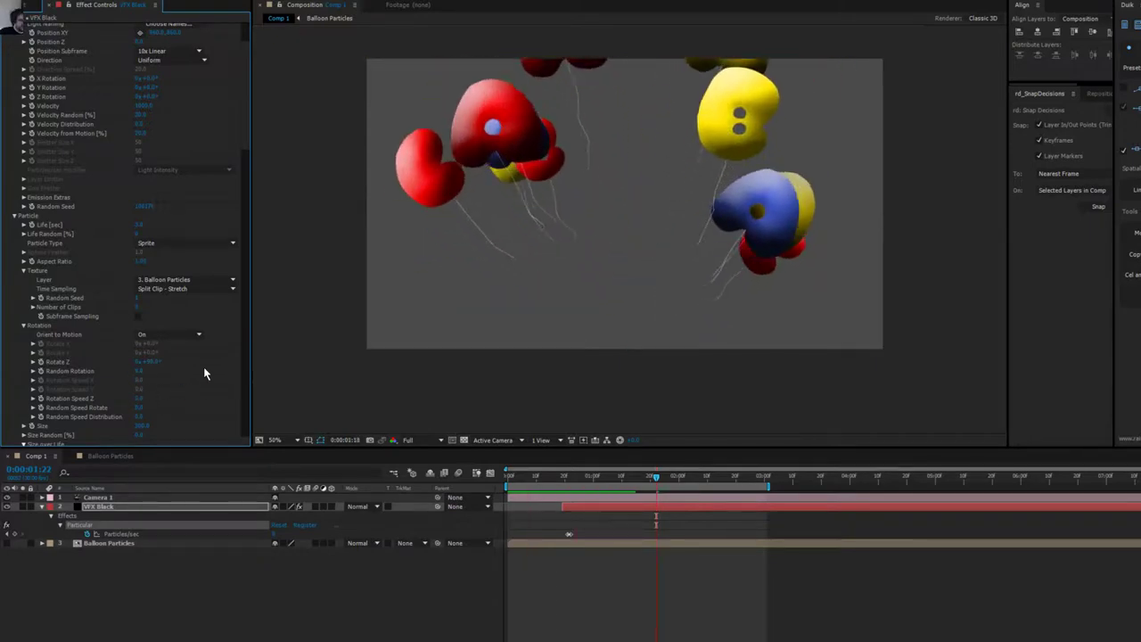
key(space)
scroll(109, 375, down, 5)
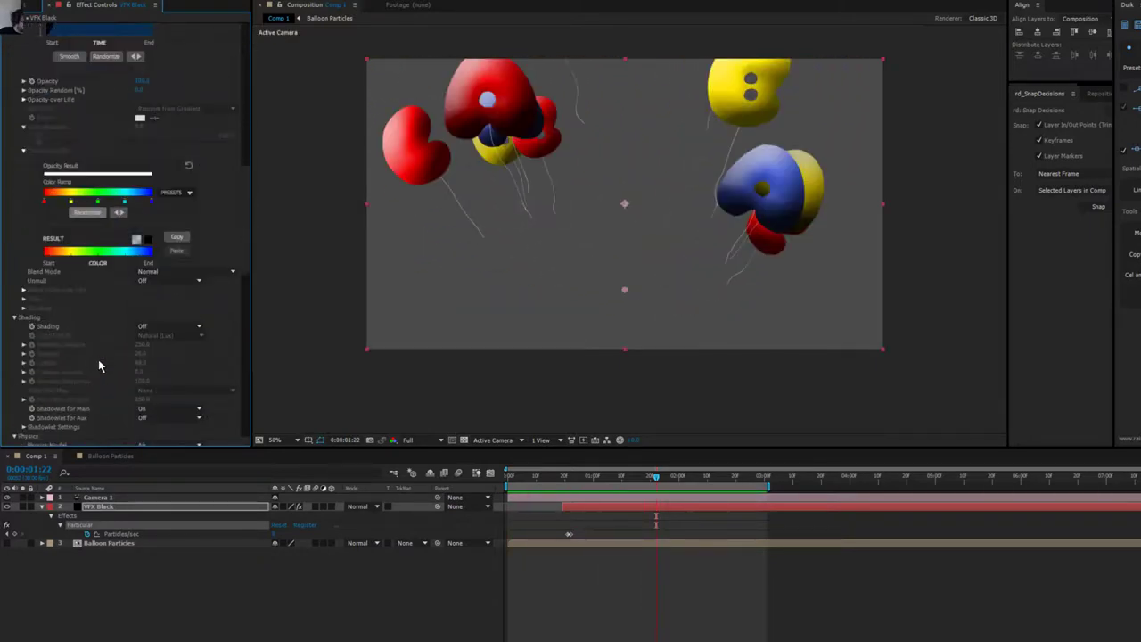
scroll(120, 384, down, 2)
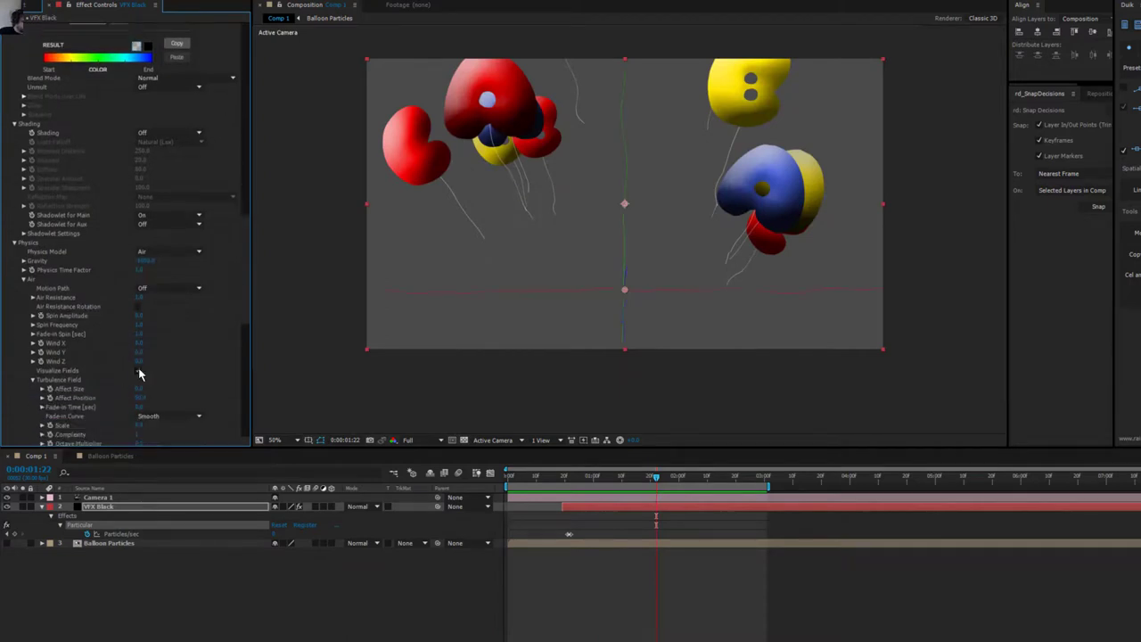
click(138, 370)
scroll(163, 400, down, 1)
click(153, 393)
Set the turbulence field's Scale to 2 and preview the balloons' motion.
click(153, 407)
text(2)
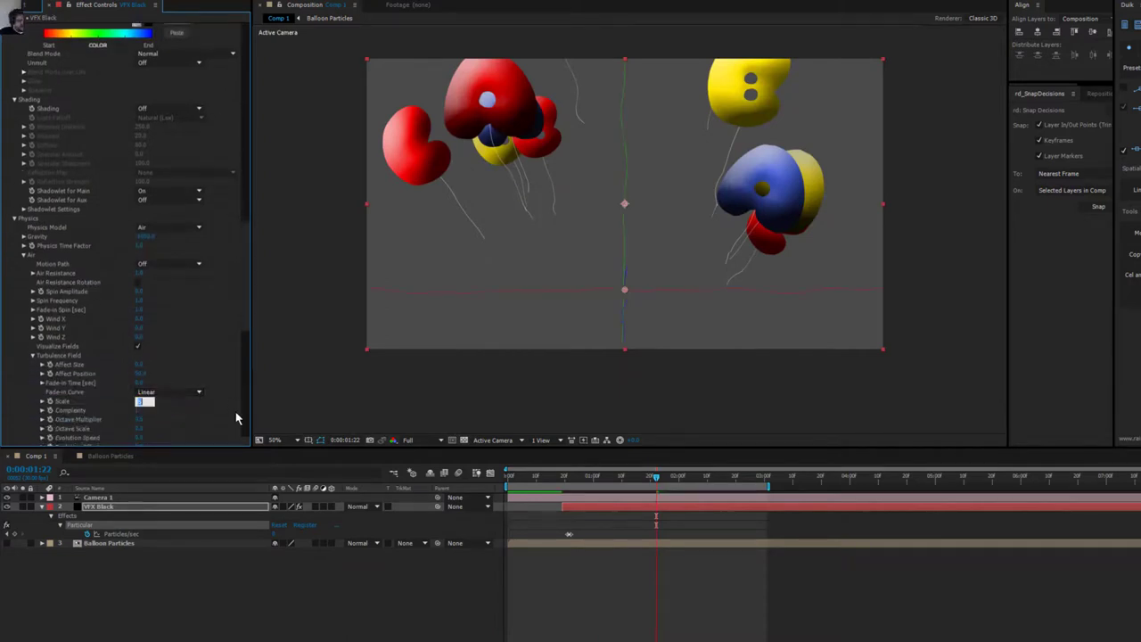
key(Return)
key(space)
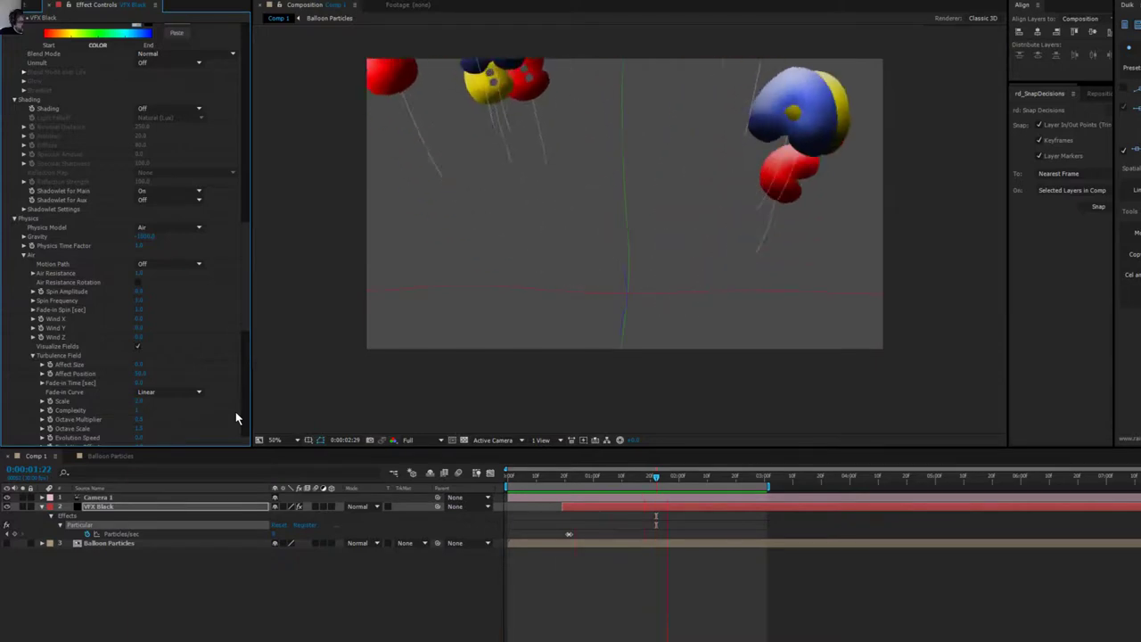
Adjust the turbulence field's Scale and Evolution Speed and preview the burst.
scroll(175, 428, down, 1)
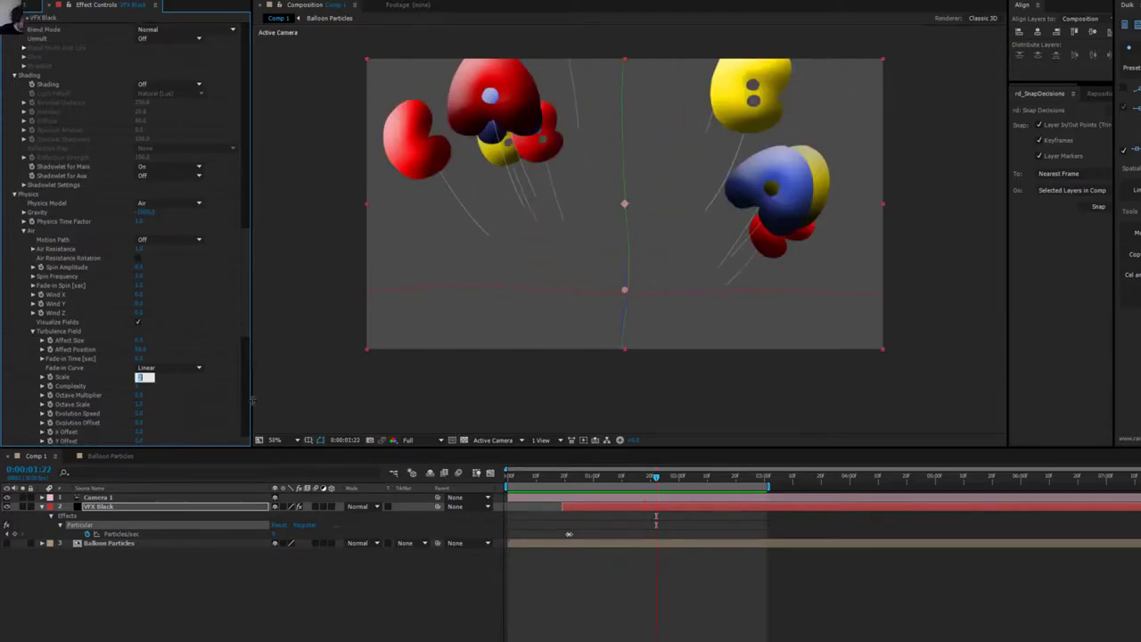
scroll(113, 394, down, 1)
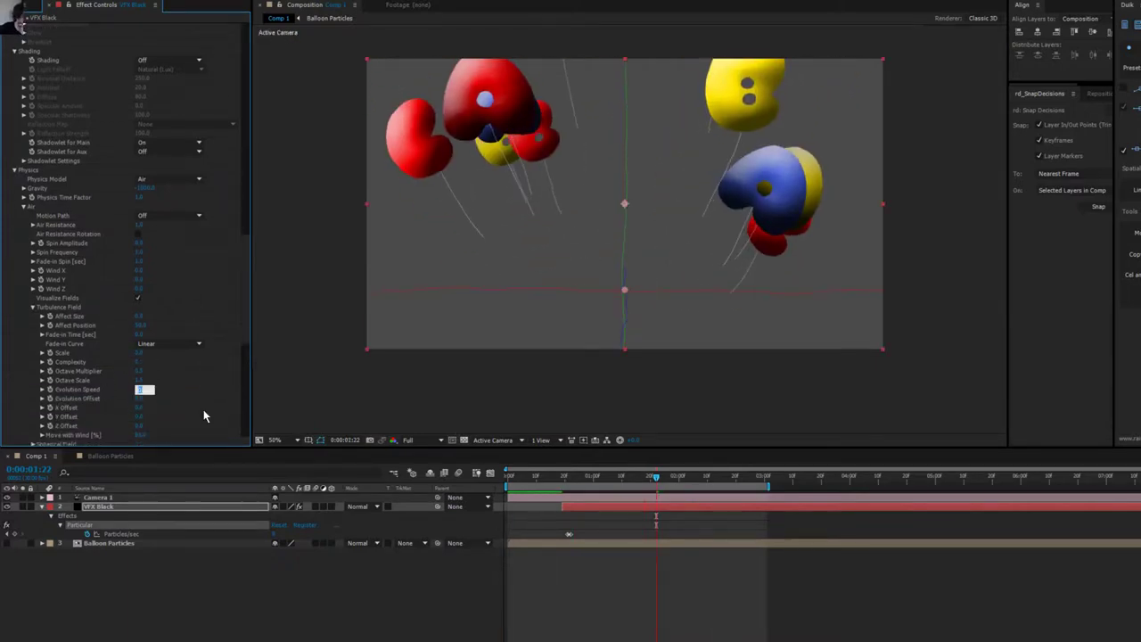
key(Return)
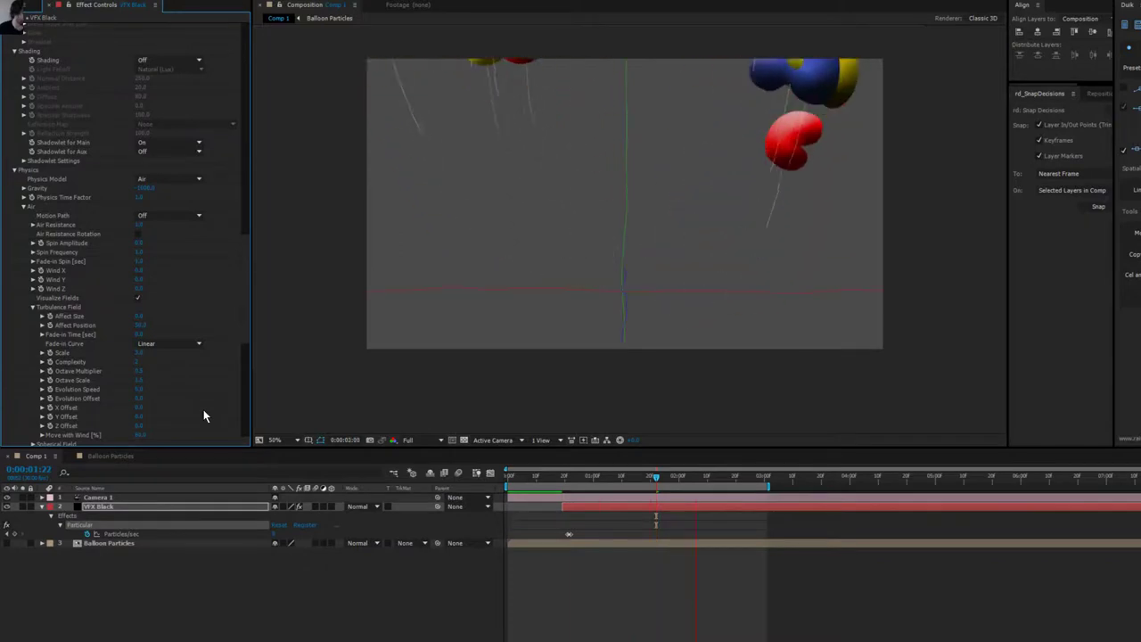
key(space)
Weaken the particles' negative Gravity in the Physics settings, trying -800, and preview the slower rise.
click(145, 188)
text(-800)
key(Return)
click(144, 188)
text(-100)
key(Return)
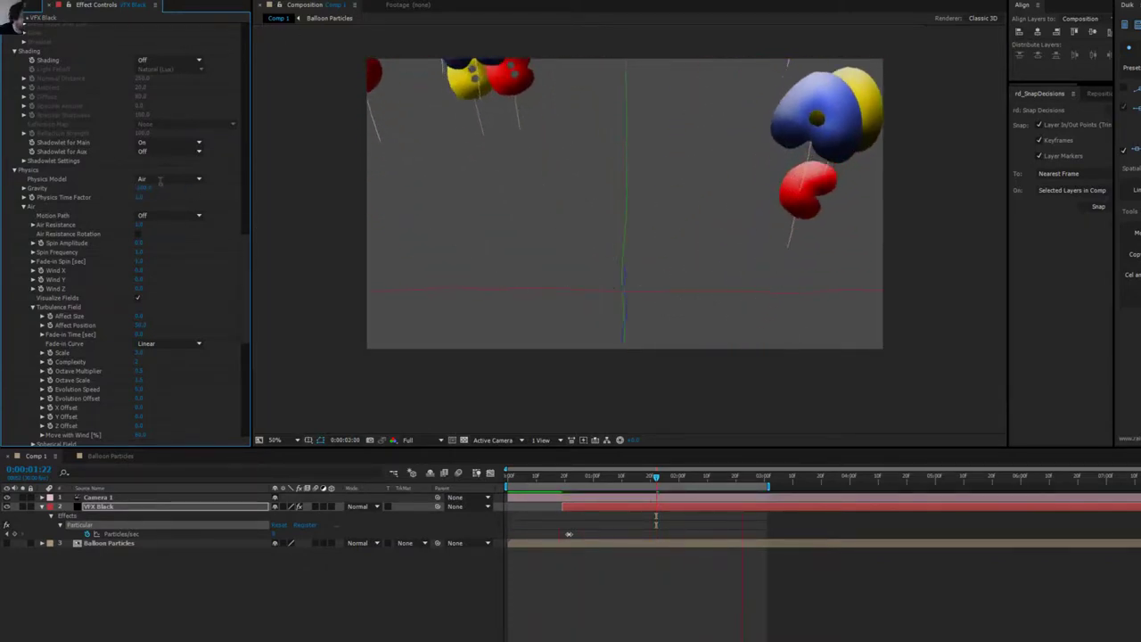
key(space)
Adjust the emitter's Velocity and Velocity Random and check the balloons' spread at 0:00:02:05.
scroll(113, 255, up, 8)
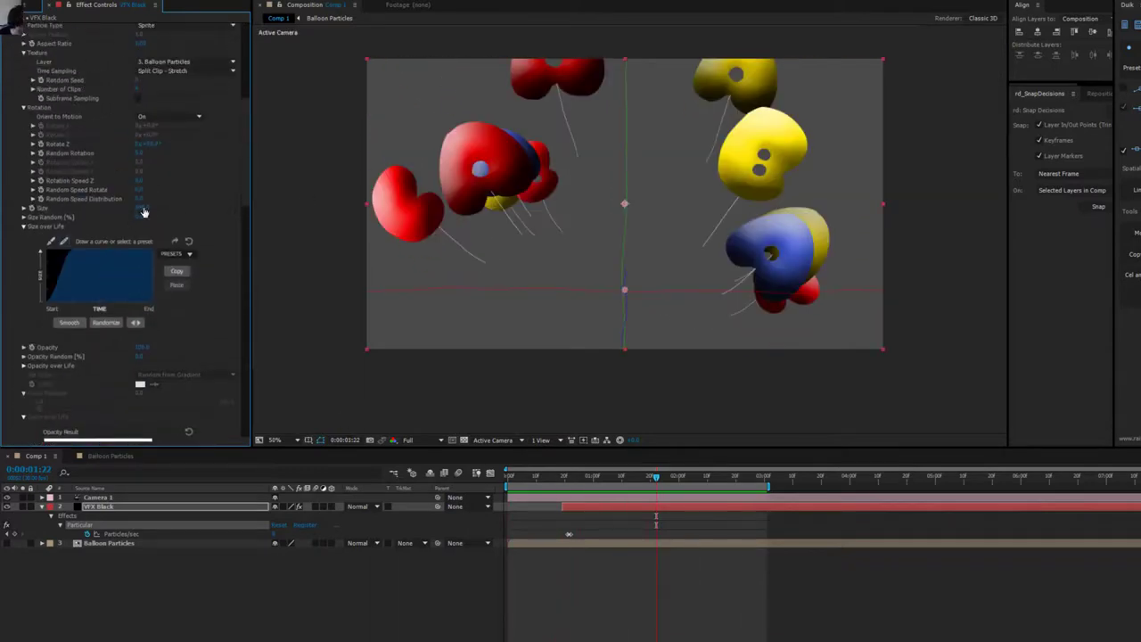
scroll(143, 212, up, 5)
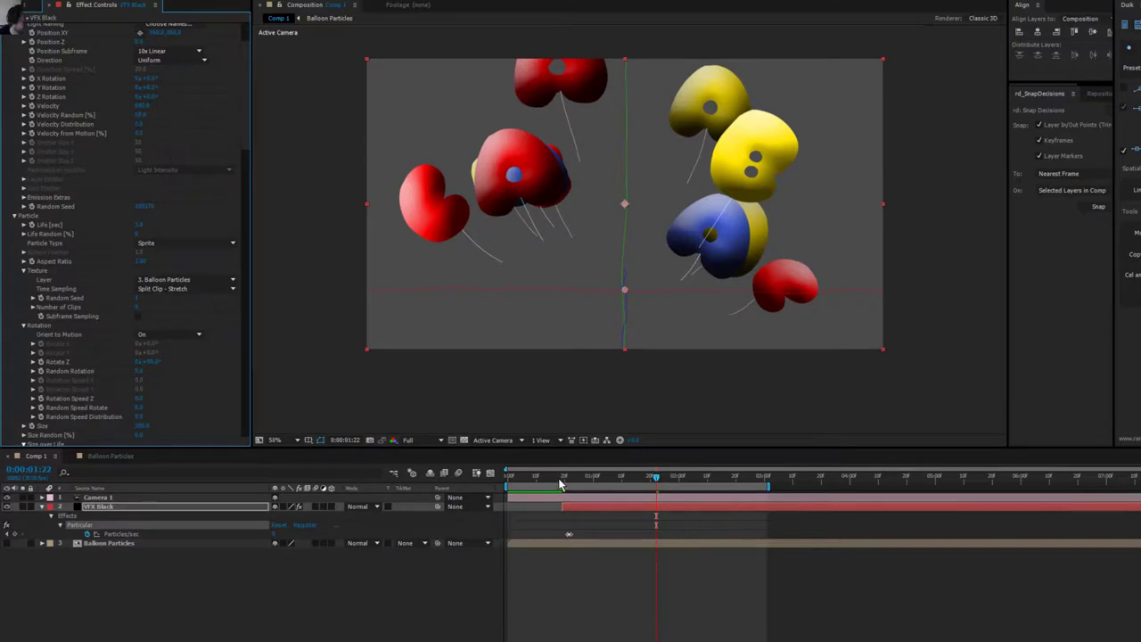
drag(559, 480, 692, 496)
Try the Box emitter type in a preview and undo the change.
scroll(118, 384, down, 3)
scroll(133, 268, up, 5)
click(158, 82)
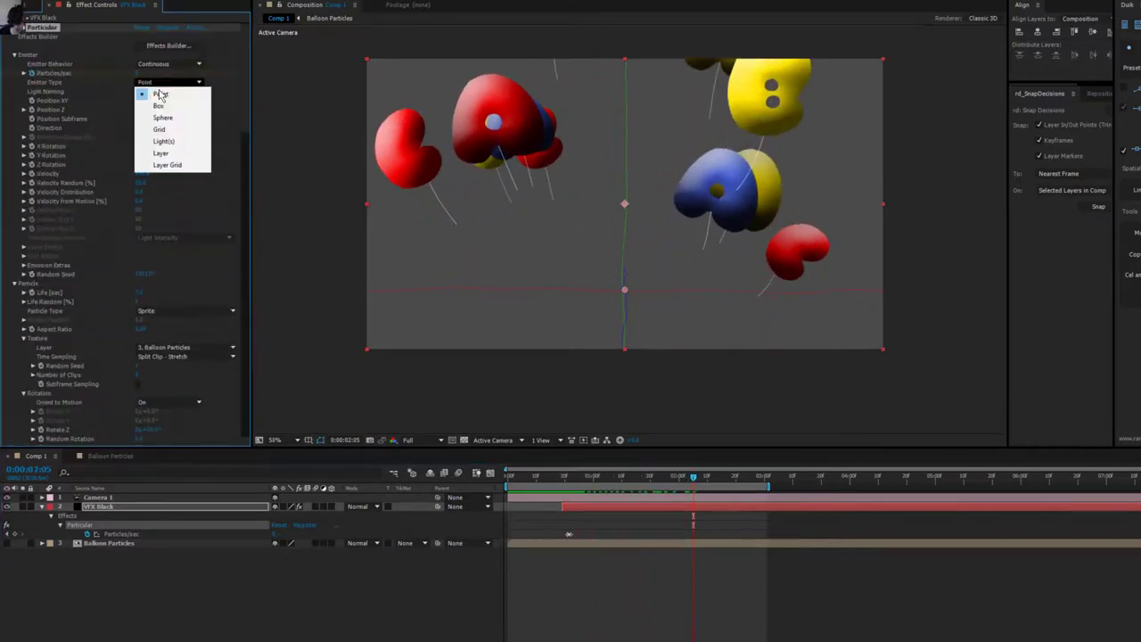
click(158, 106)
key(space)
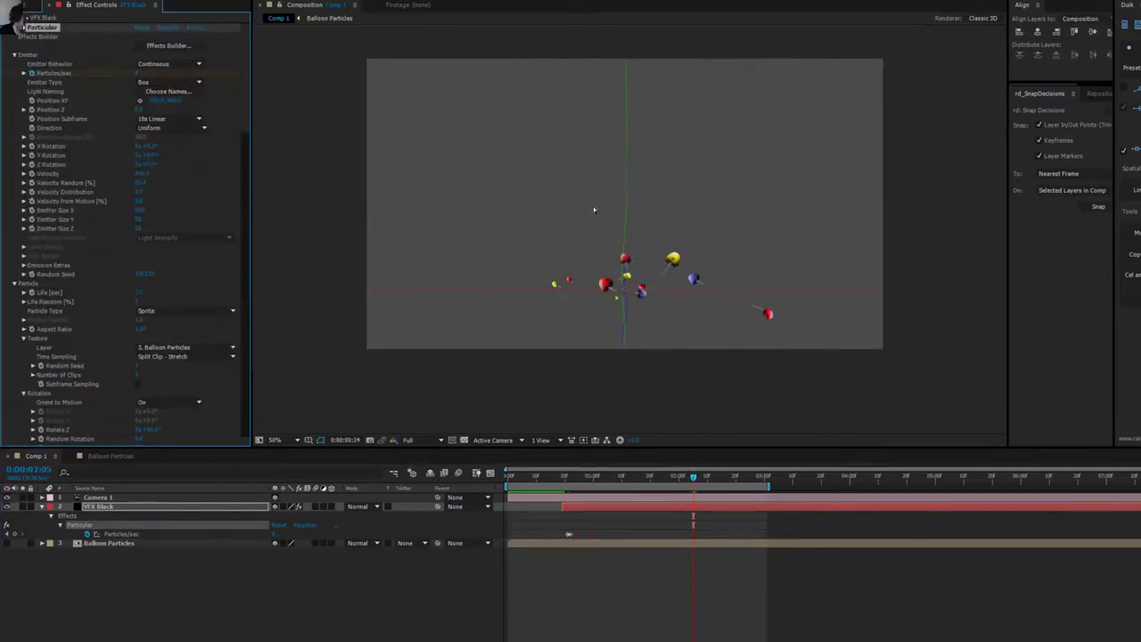
key(space)
key(ctrl+z)
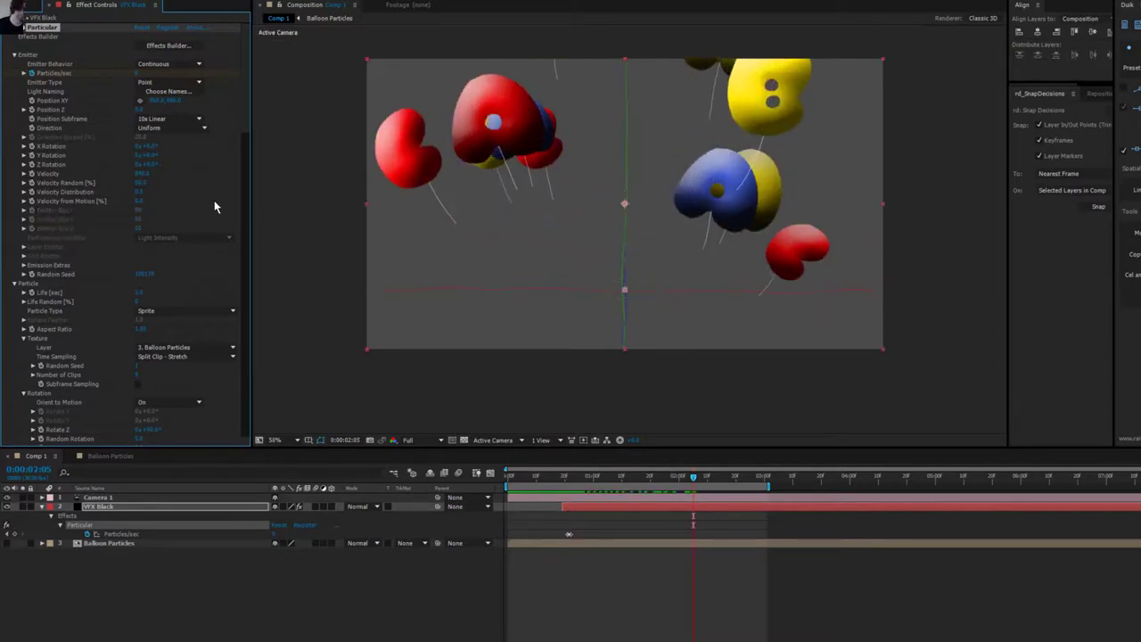
Preview the burst around 0:00:01:05, raise the Aux System's Life to 1 second and check the strings at 0:00:02:15.
mouse_move(649, 474)
mouse_down()
mouse_move(598, 472)
mouse_move(637, 472)
mouse_up()
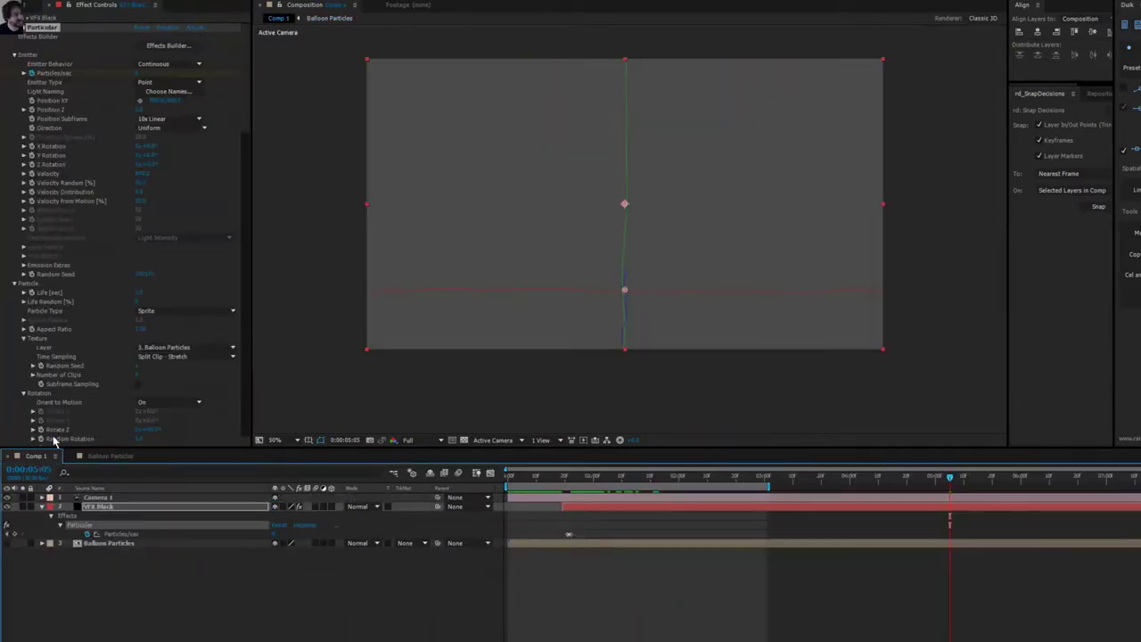
drag(624, 474, 666, 484)
key(space)
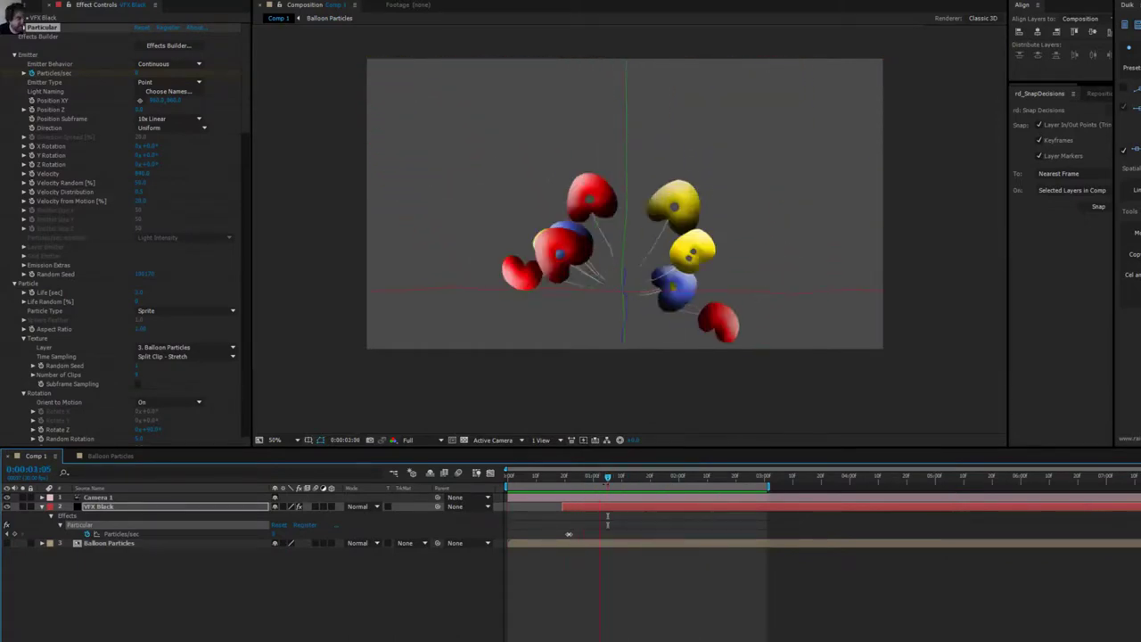
scroll(54, 329, down, 10)
scroll(52, 330, down, 10)
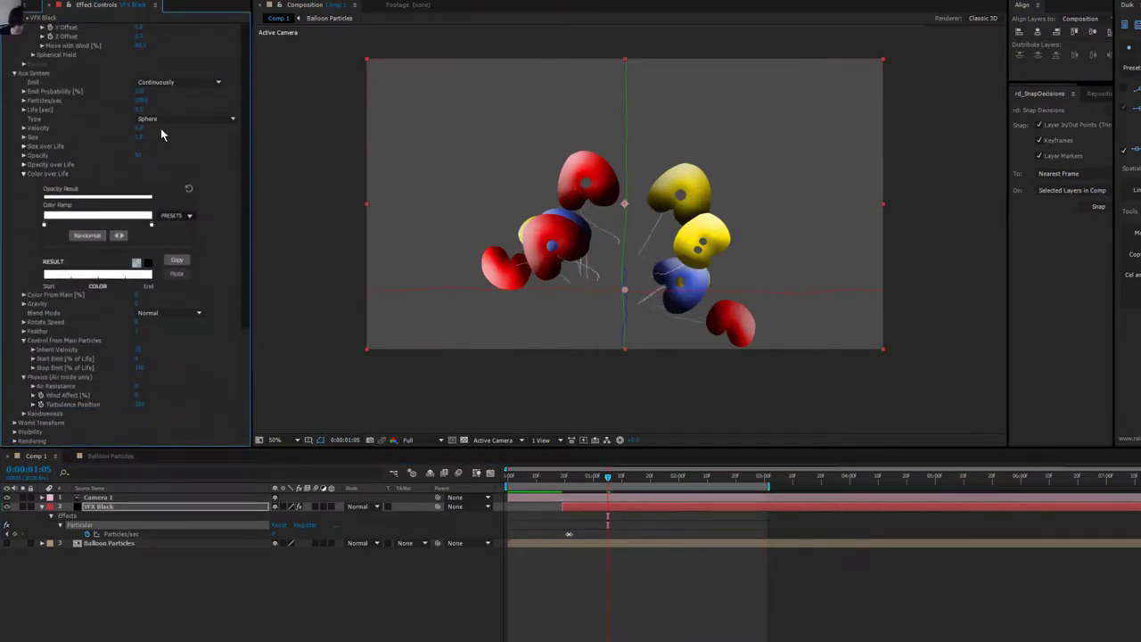
scroll(52, 133, up, 1)
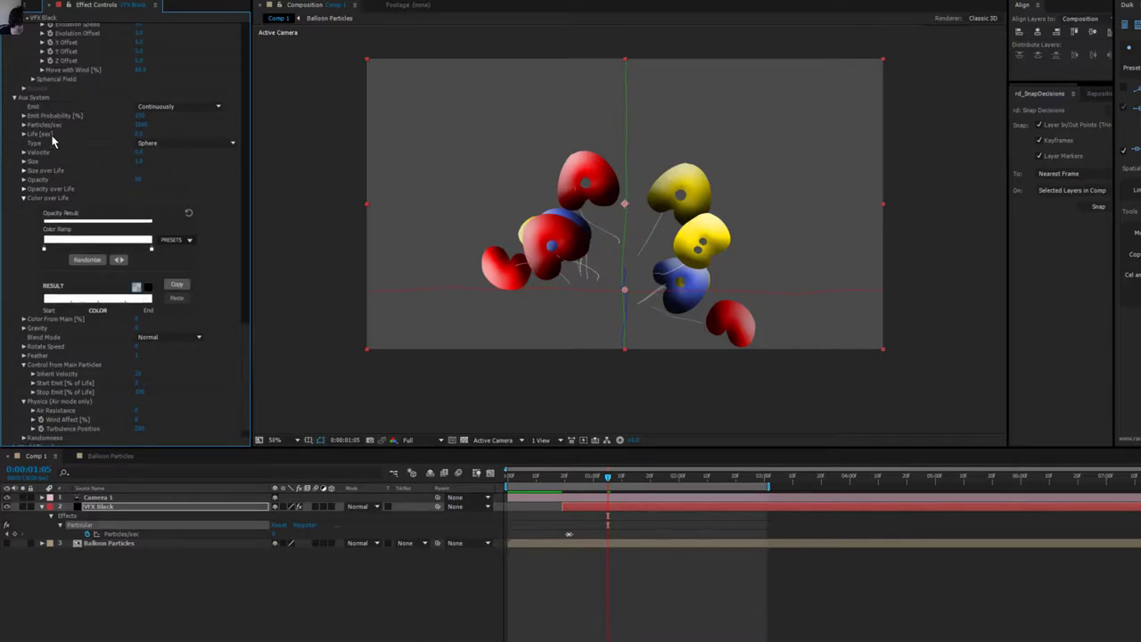
key(Return)
drag(518, 474, 721, 512)
Expand the Aux System's Randomness settings, preview the trailing strings and shorten the Aux System's Life.
scroll(99, 402, down, 1)
click(24, 412)
scroll(35, 425, down, 1)
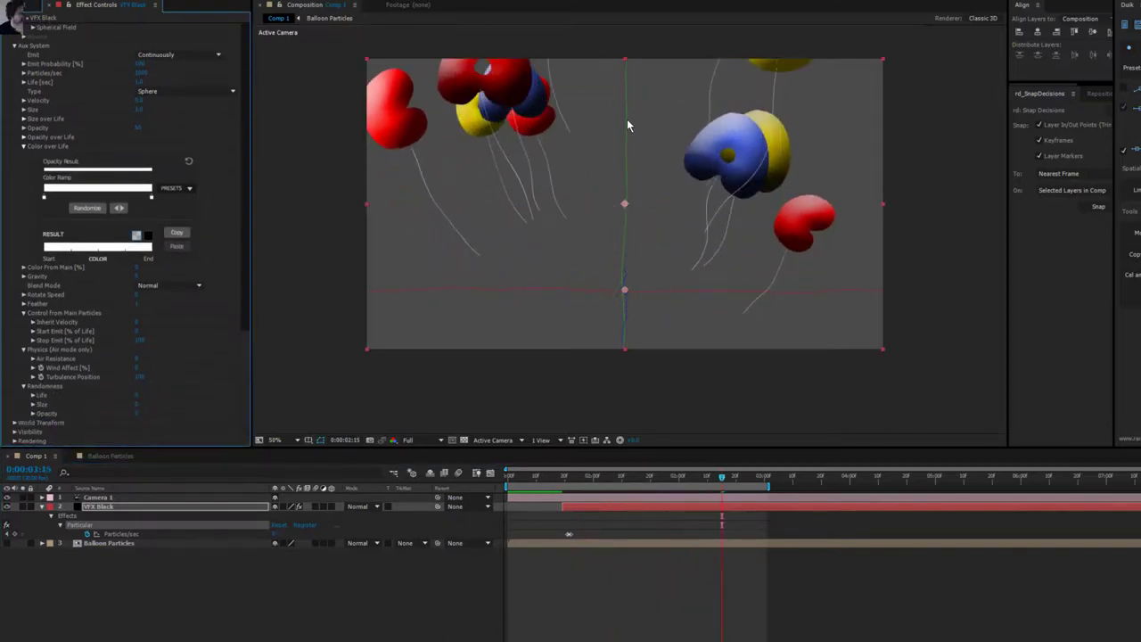
key(space)
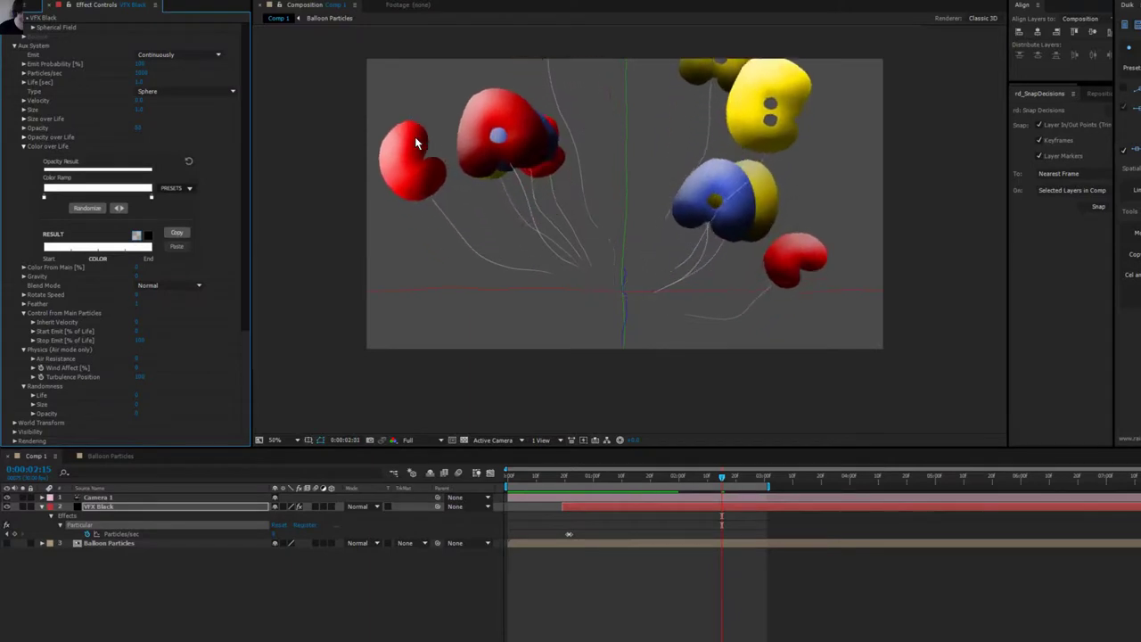
key(space)
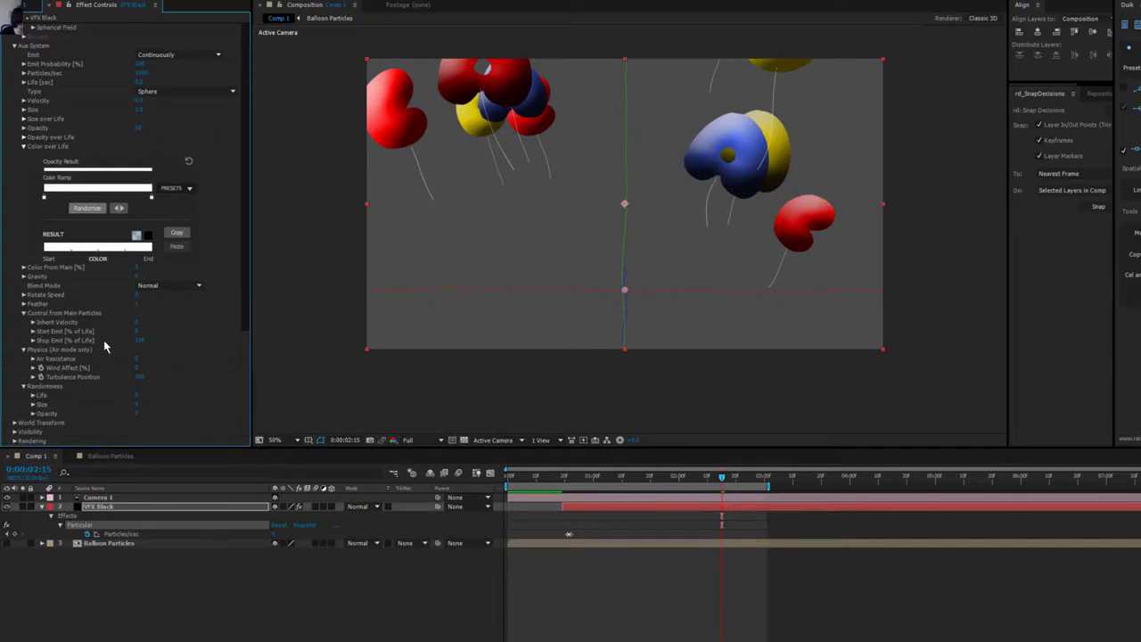
Try the Aux System's Wind Affect together with the main wind setting at 0:00:02:15.
click(33, 367)
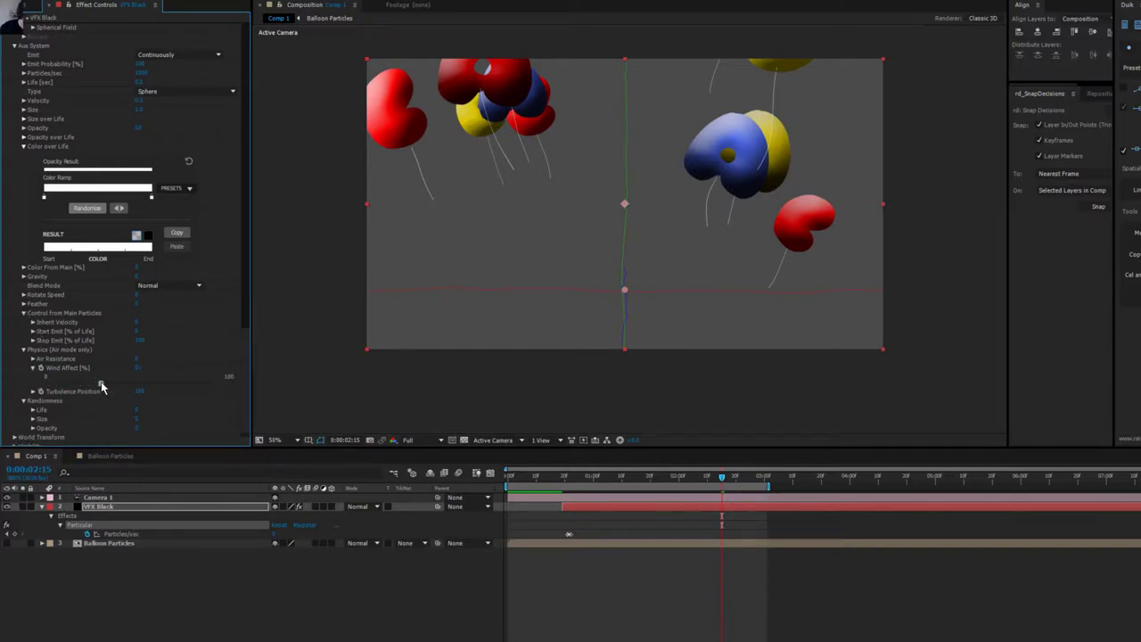
drag(152, 385, 131, 385)
scroll(89, 377, up, 8)
drag(140, 298, 187, 294)
scroll(49, 342, up, 10)
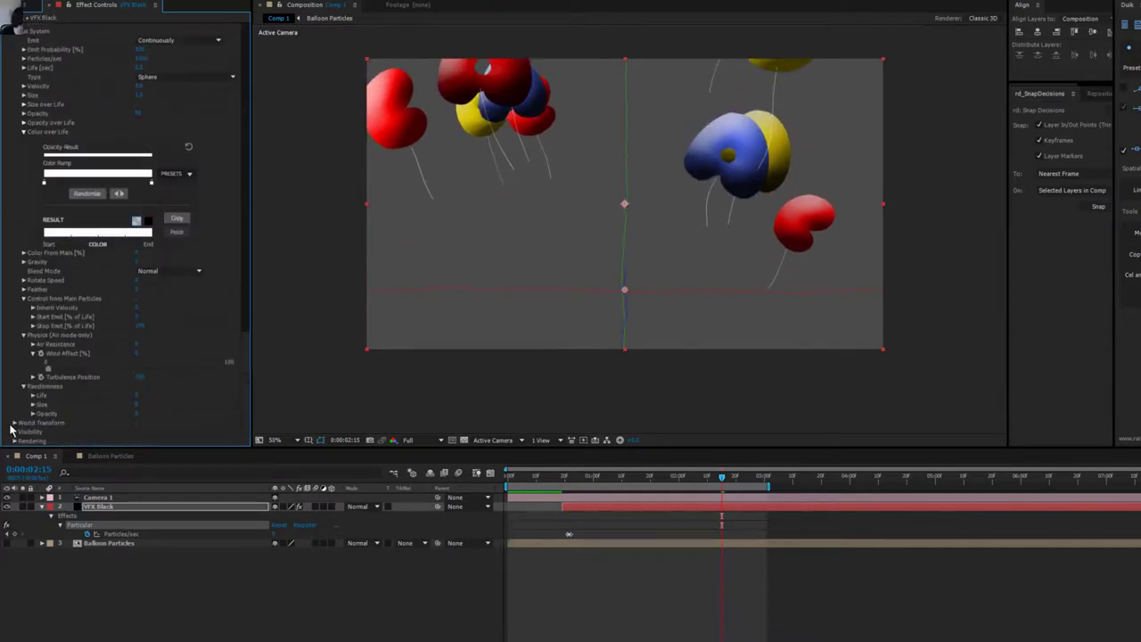
Review the Visibility and Rendering settings and raise the Aux System's Gravity so the strings hang down.
click(14, 431)
scroll(32, 418, down, 2)
click(14, 350)
click(14, 440)
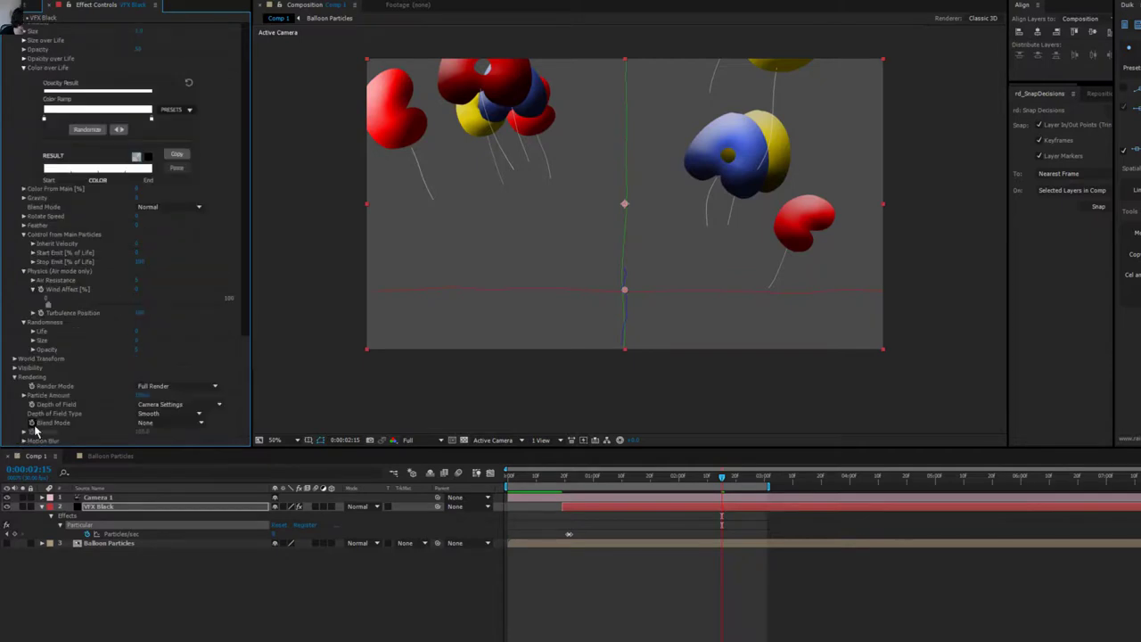
scroll(83, 388, up, 5)
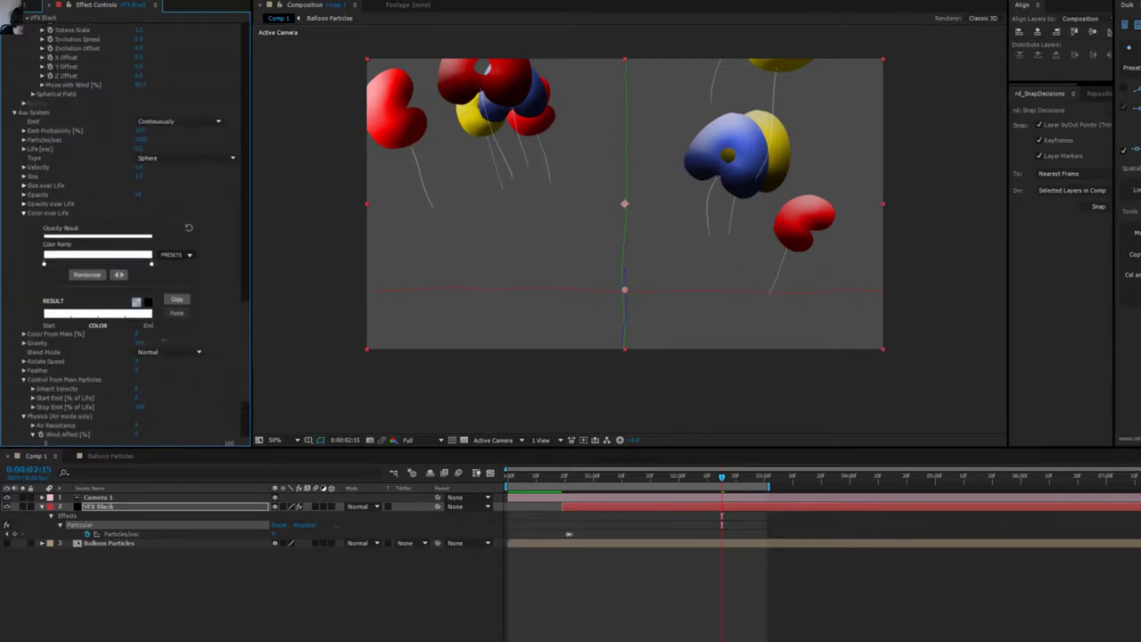
Extend the work area past four seconds and lower the emitter to the bottom edge of the frame.
drag(721, 476, 876, 486)
click(833, 473)
scroll(98, 254, up, 20)
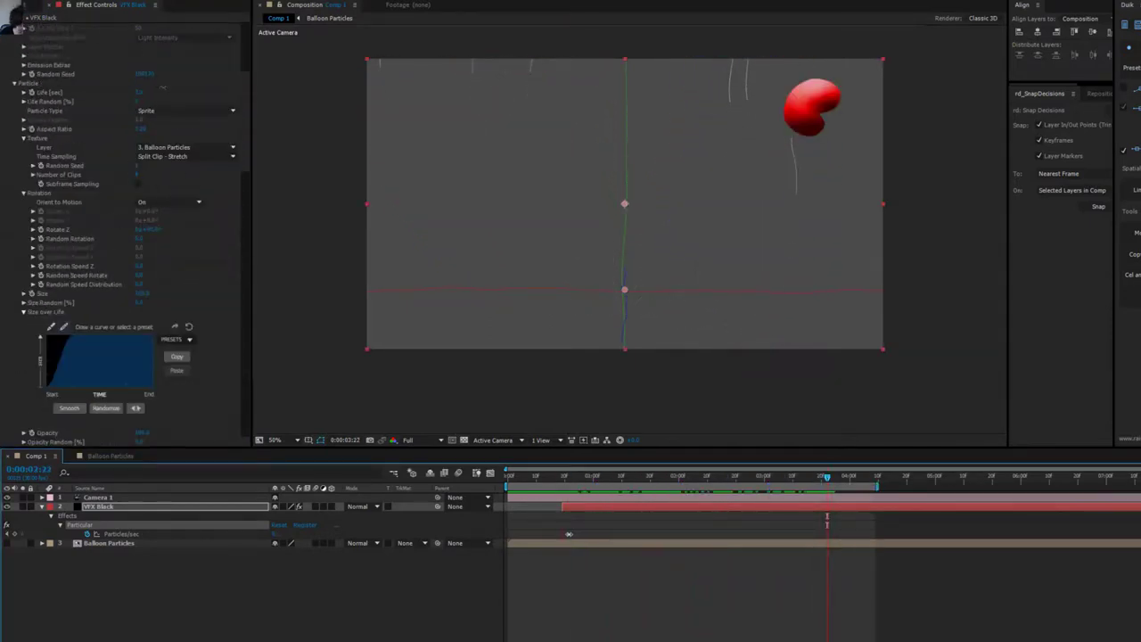
key(space)
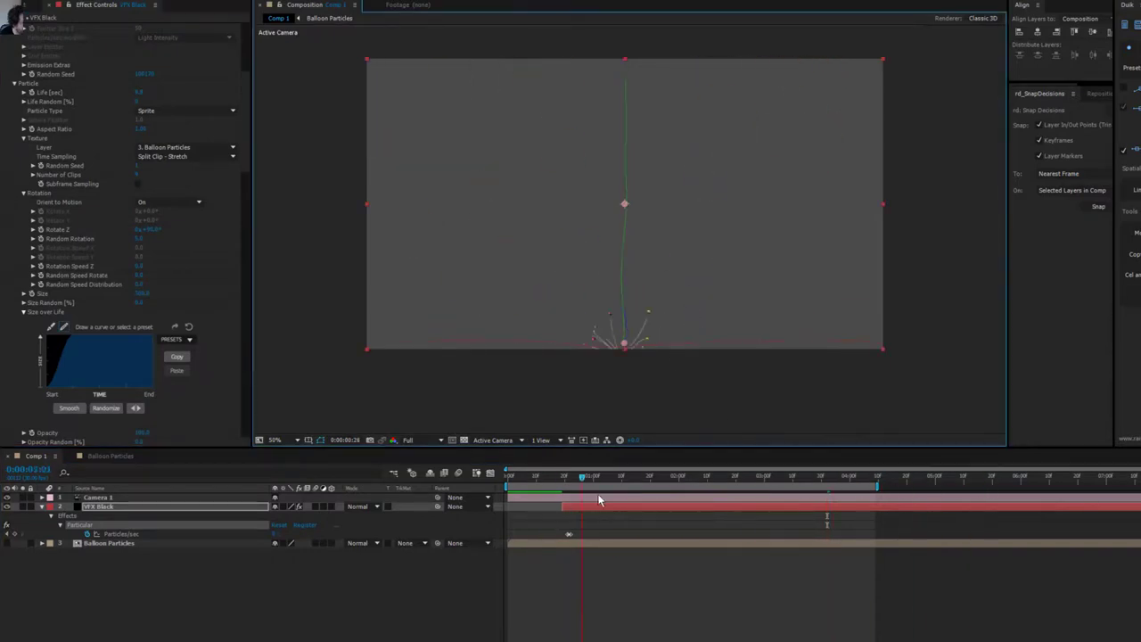
Lower the Aux System's Turbulence Position and preview the hanging strings.
scroll(143, 394, down, 10)
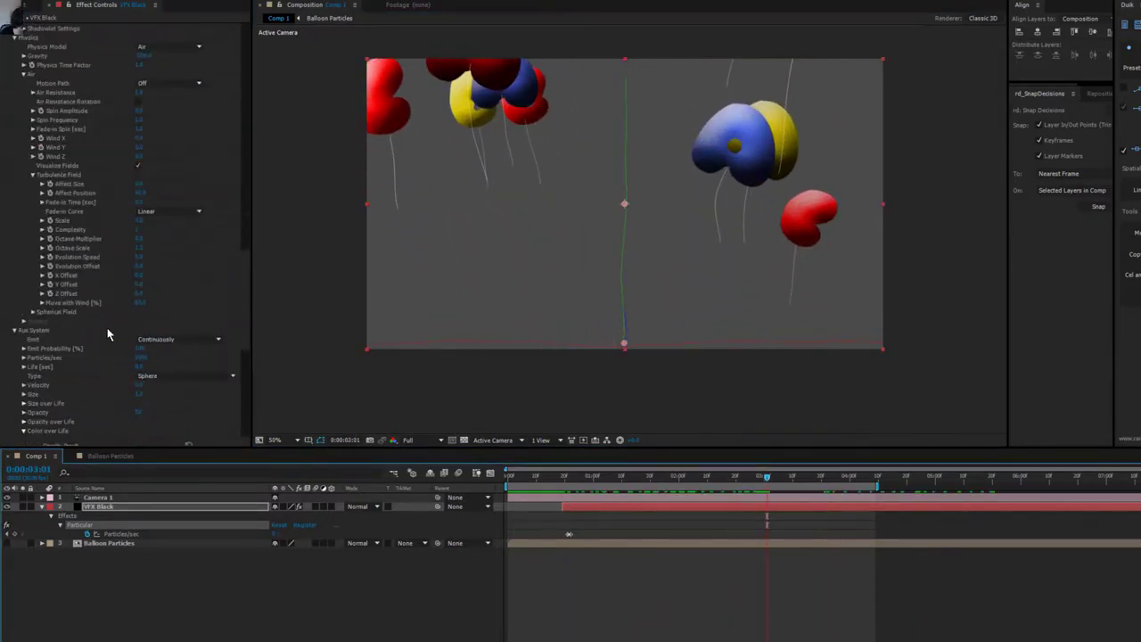
scroll(106, 334, down, 8)
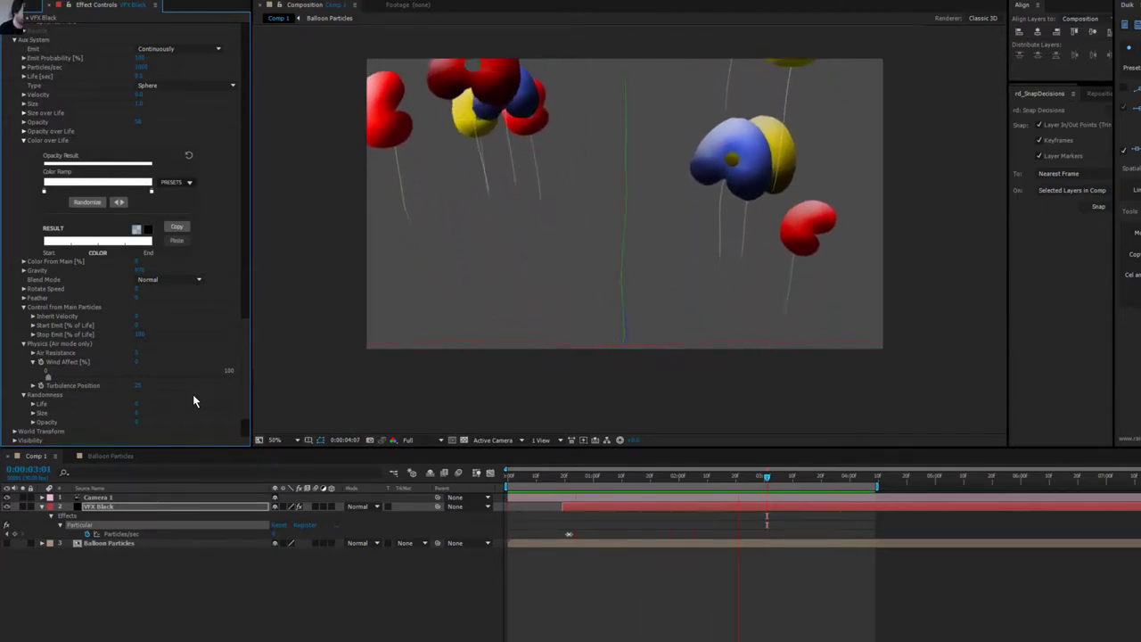
key(space)
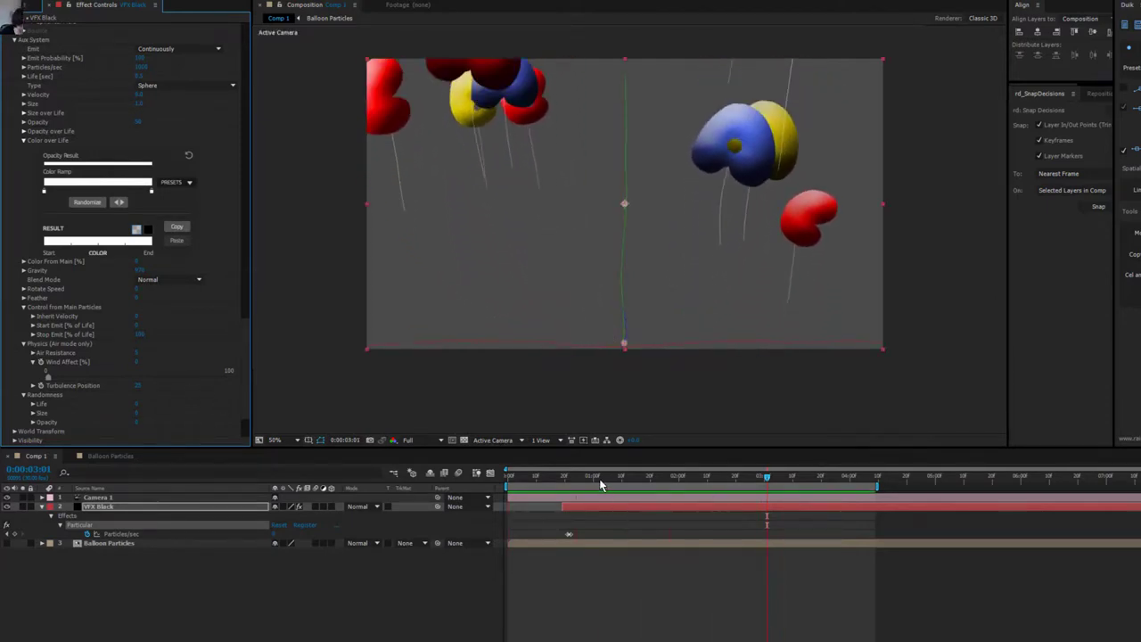
At 0:00:01:02, reshape the start of the Size over Life curve so the balloons reach full size sooner.
drag(597, 477, 574, 480)
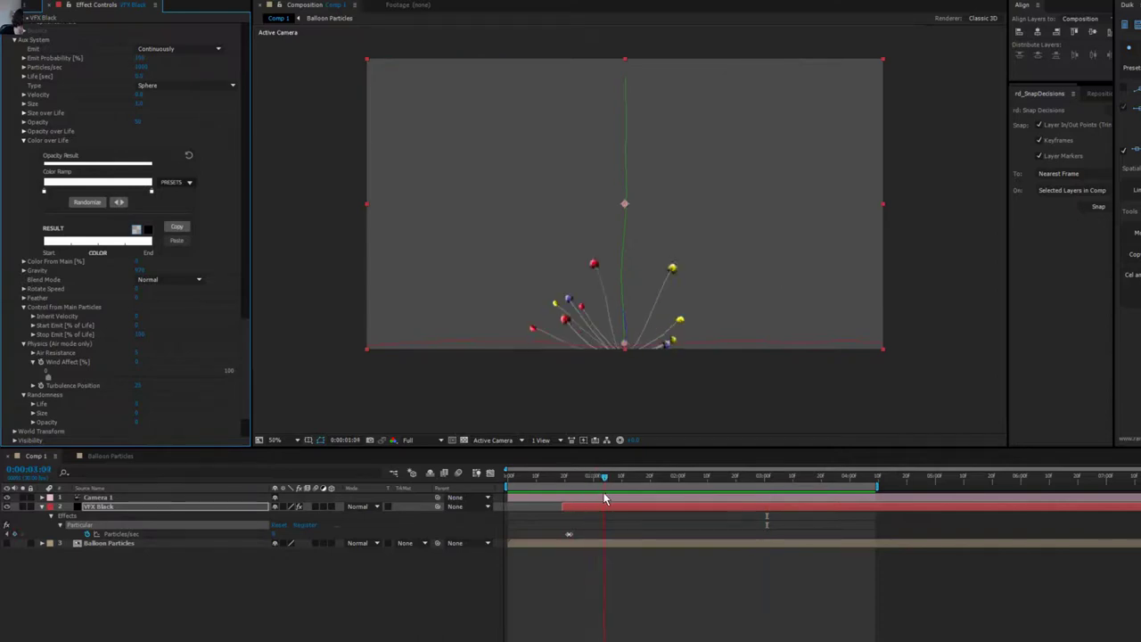
scroll(130, 224, down, 15)
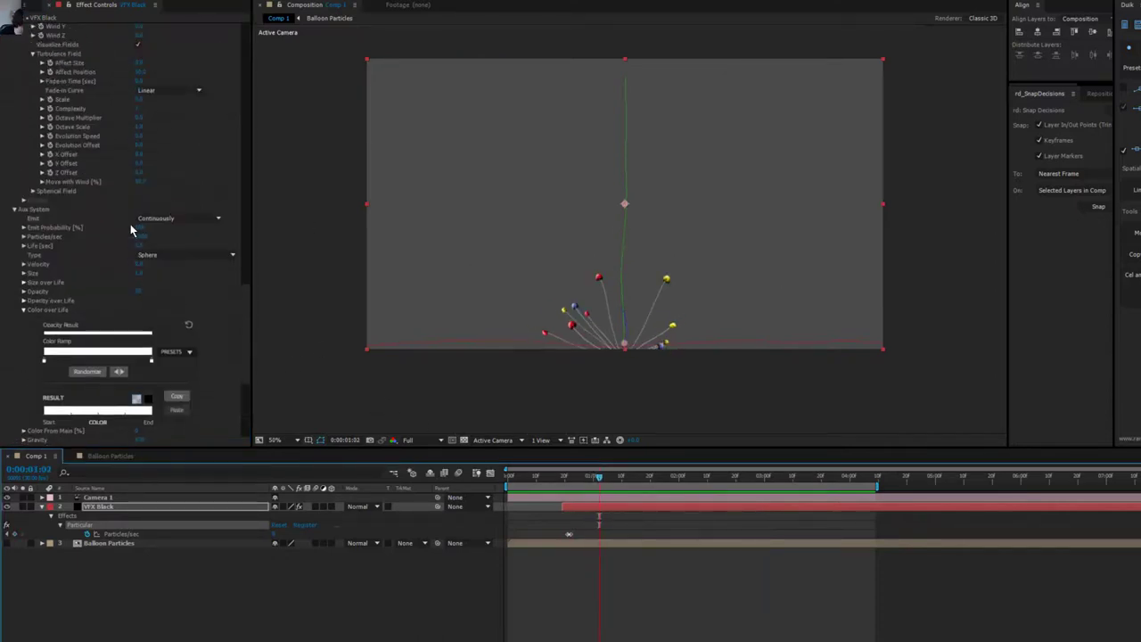
scroll(134, 276, up, 10)
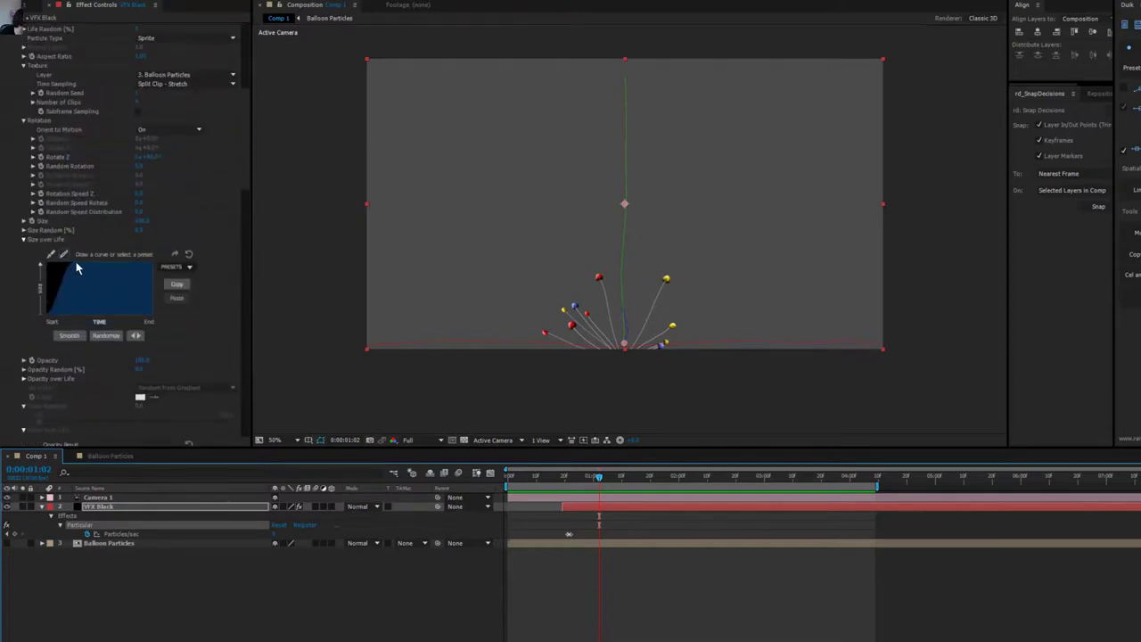
click(72, 262)
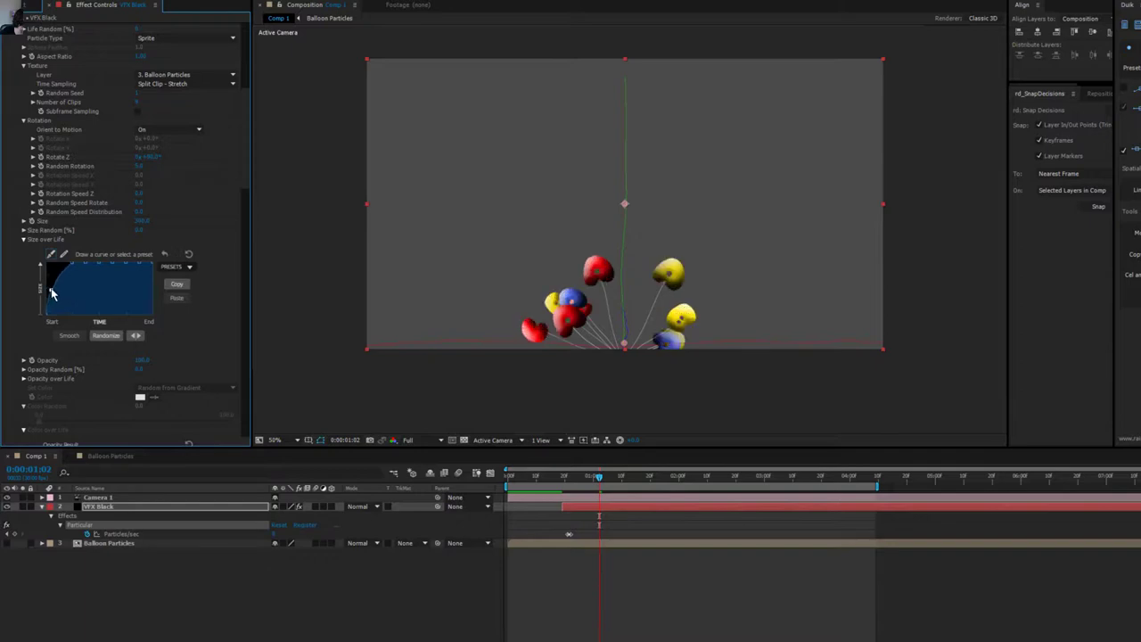
drag(51, 294, 53, 265)
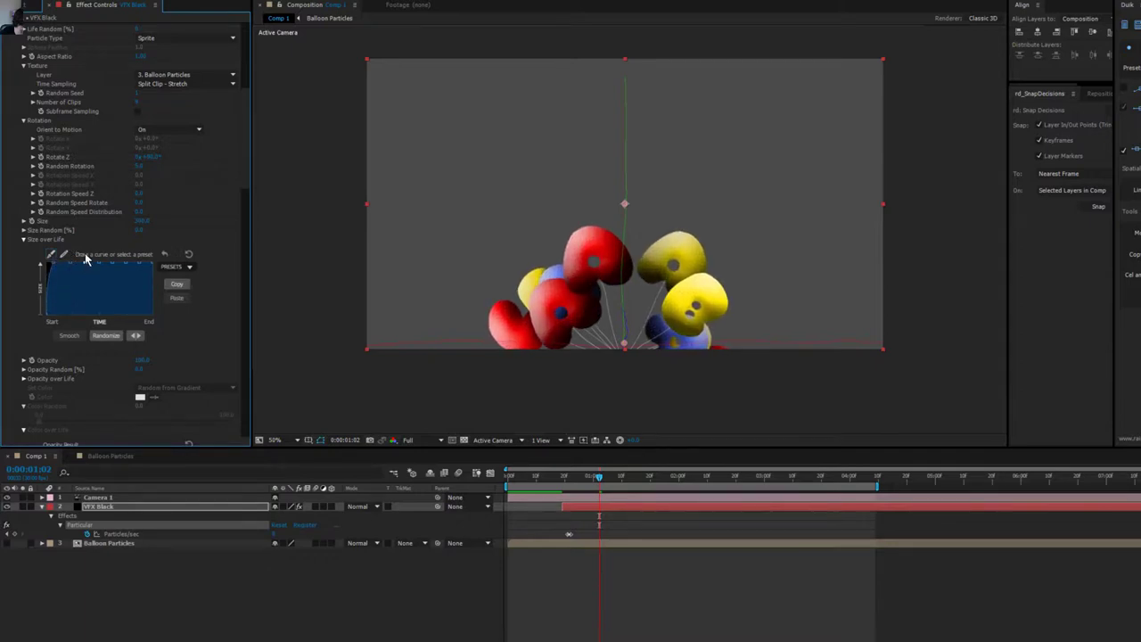
Shift the Particles/sec keyframes slightly later and preview the balloon burst through to about four seconds.
drag(592, 481, 560, 483)
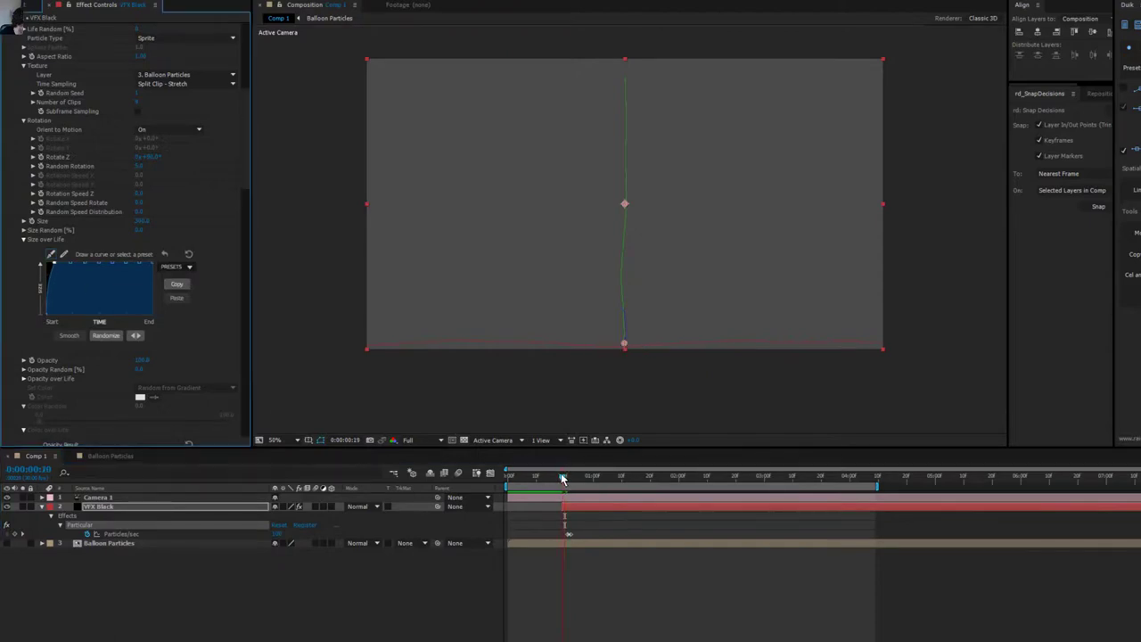
drag(583, 481, 619, 493)
click(570, 533)
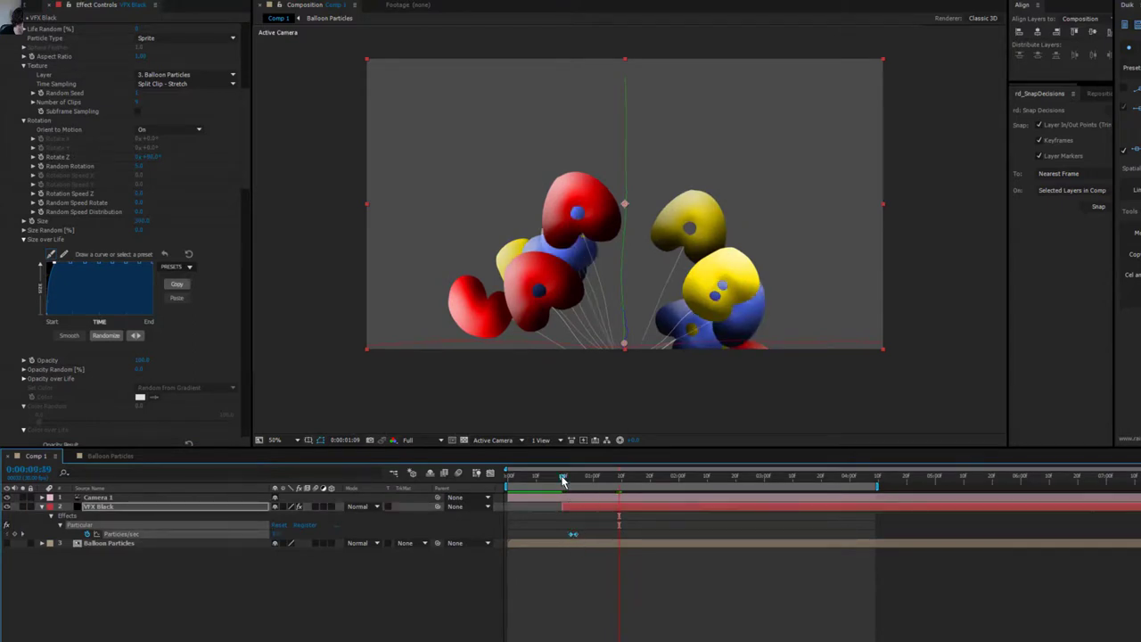
drag(562, 481, 858, 479)
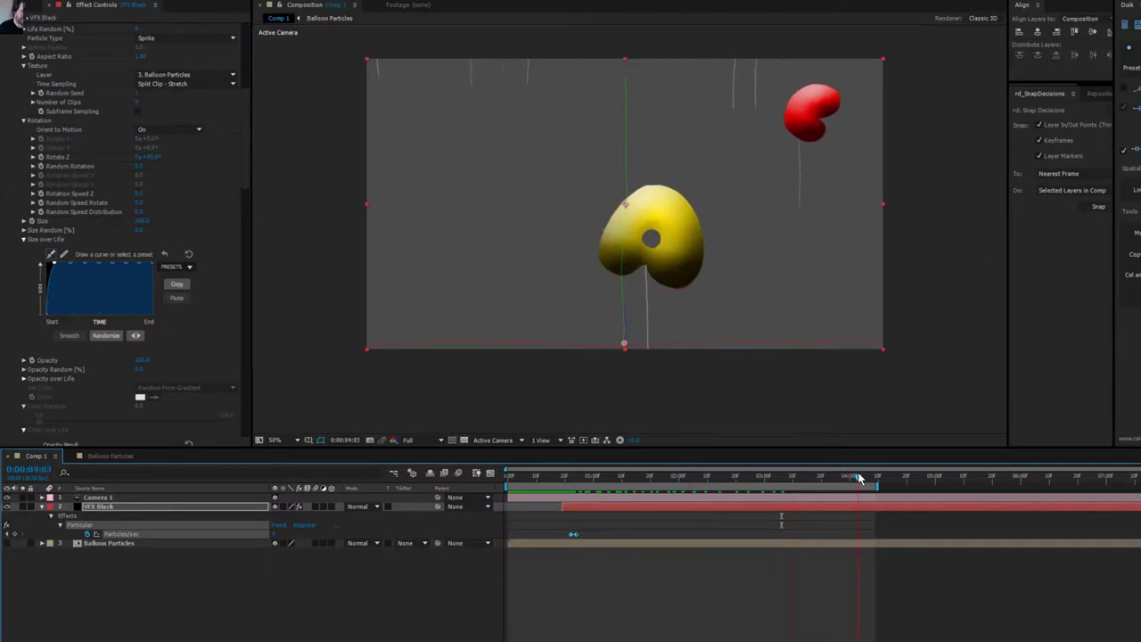
key(space)
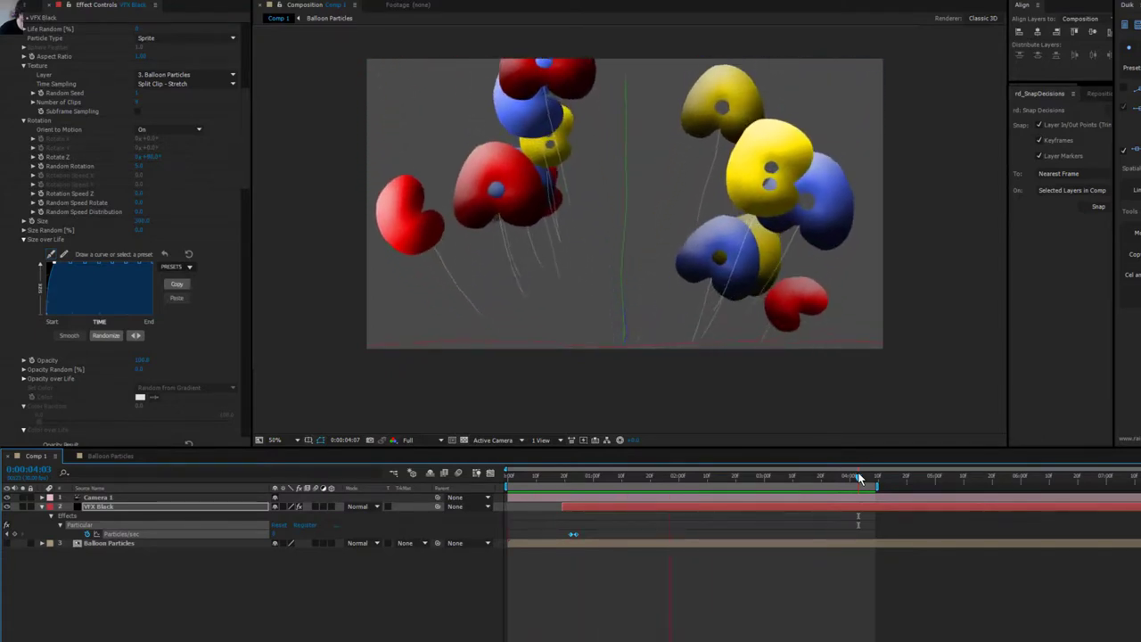
key(space)
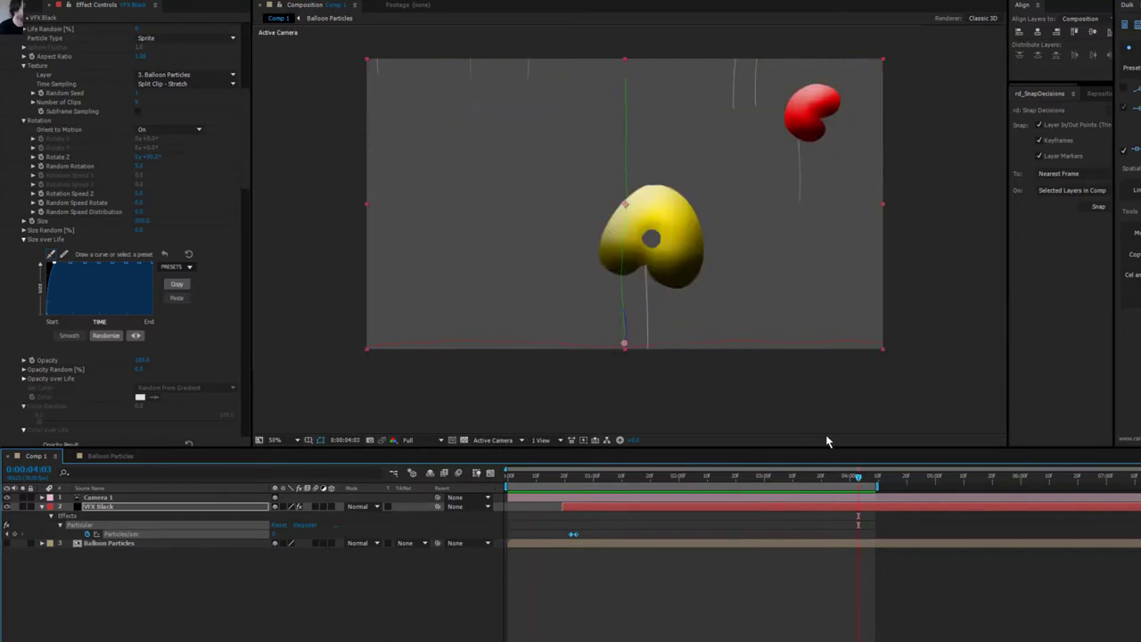
In the Balloon Particles comp, replace the letter A with a lowercase a and check the new balloons in Comp 1.
click(120, 456)
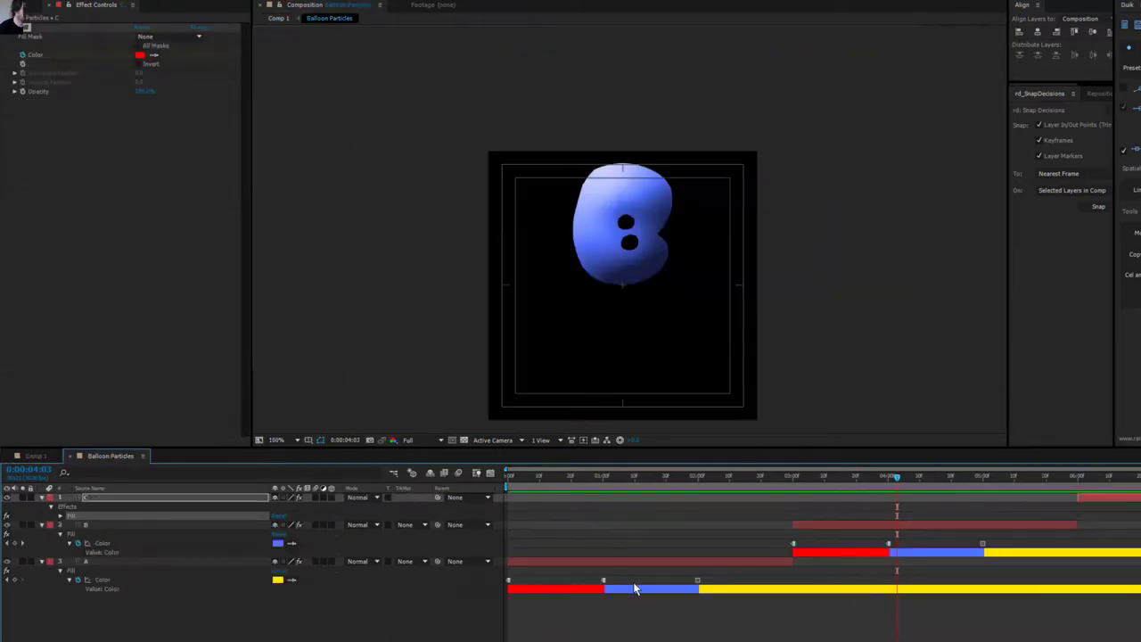
click(648, 487)
click(645, 562)
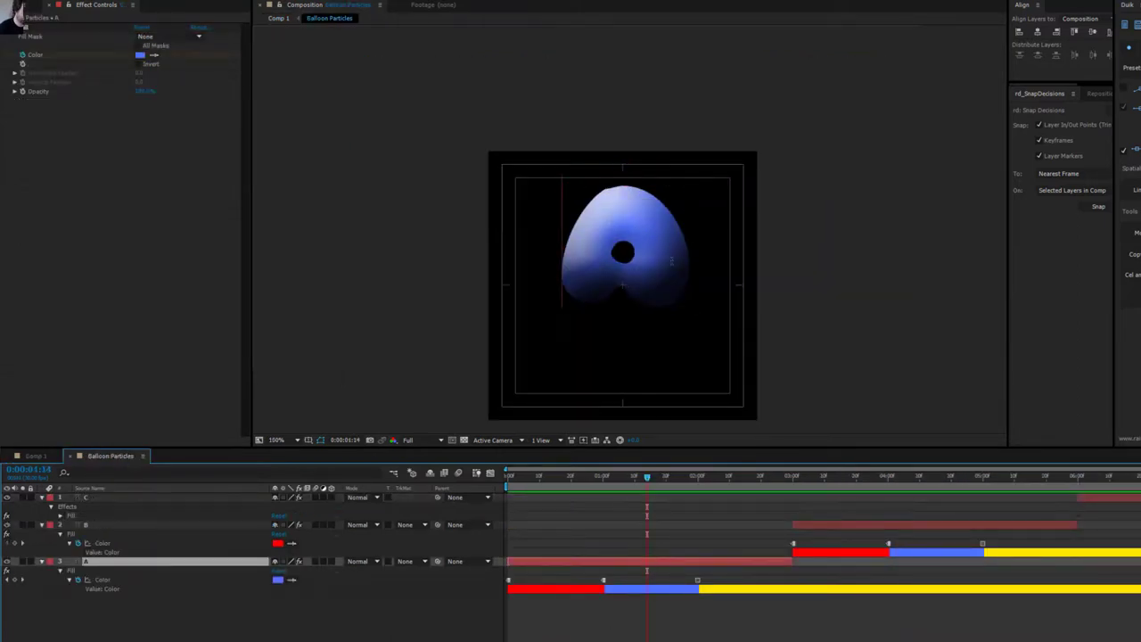
double_click(671, 261)
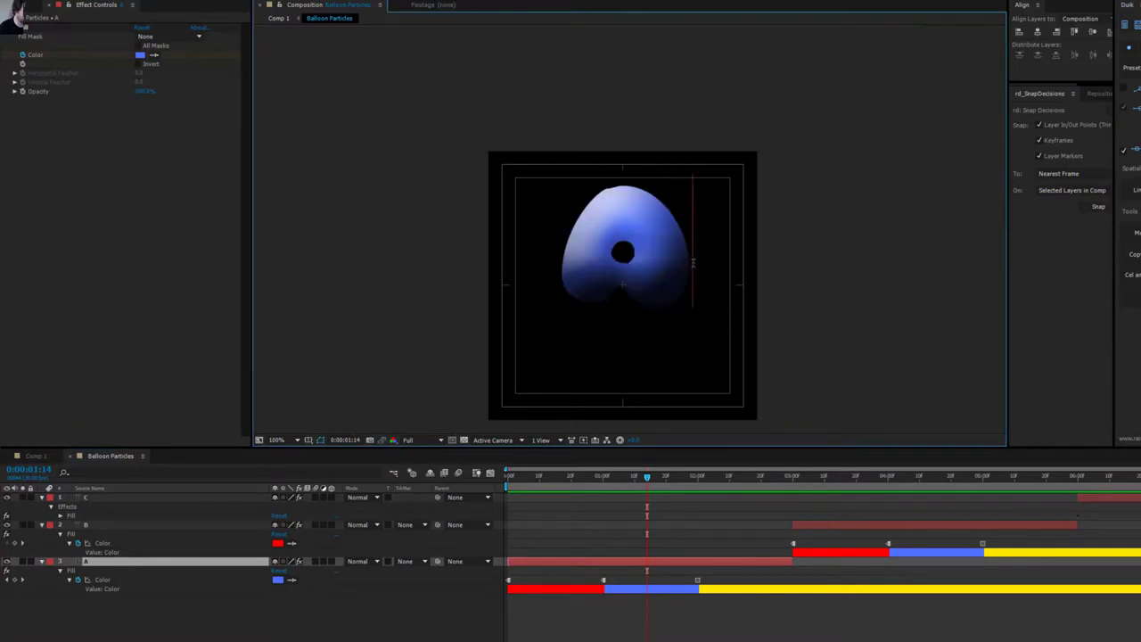
key(BackSpace)
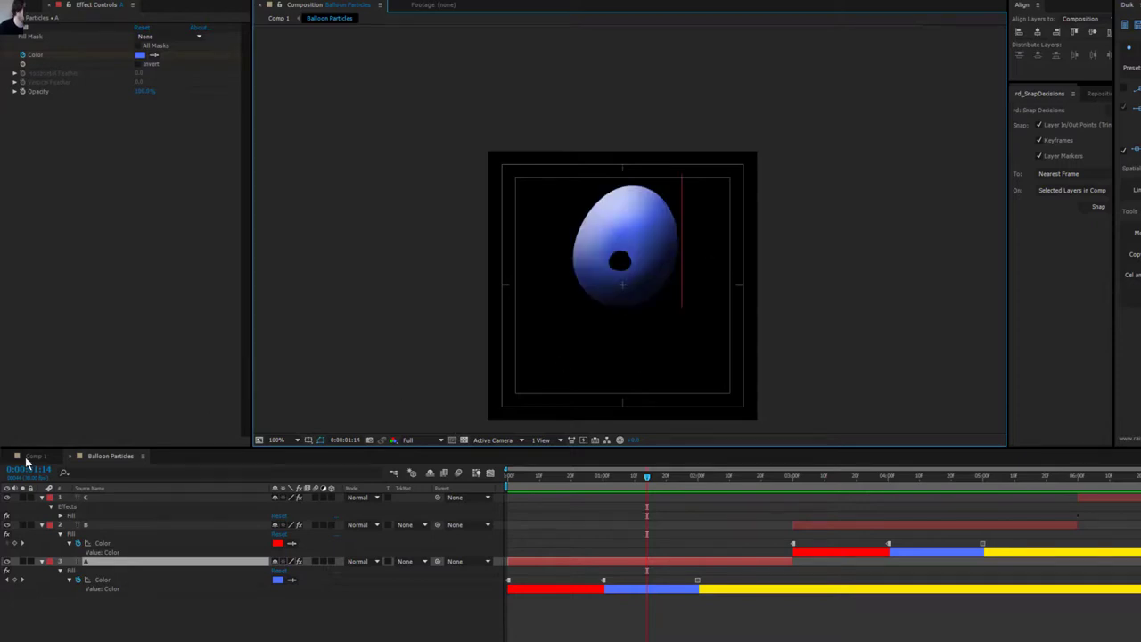
click(30, 457)
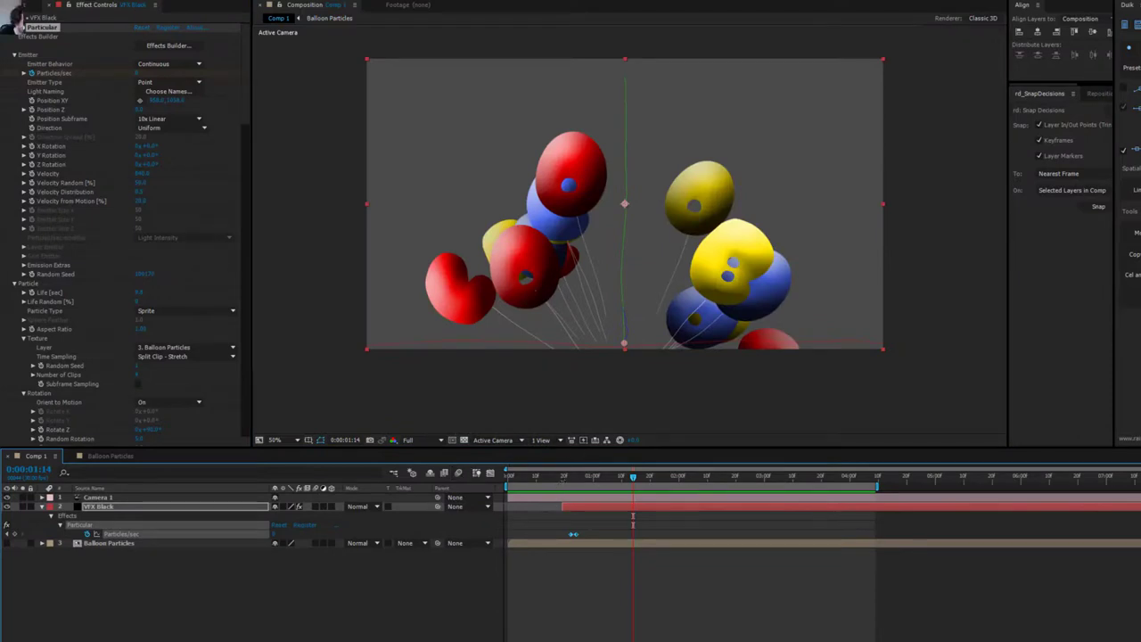
drag(571, 481, 673, 479)
Move the lowercase a balloon up in the Balloon Particles comp and preview the string attachment in Comp 1.
click(109, 455)
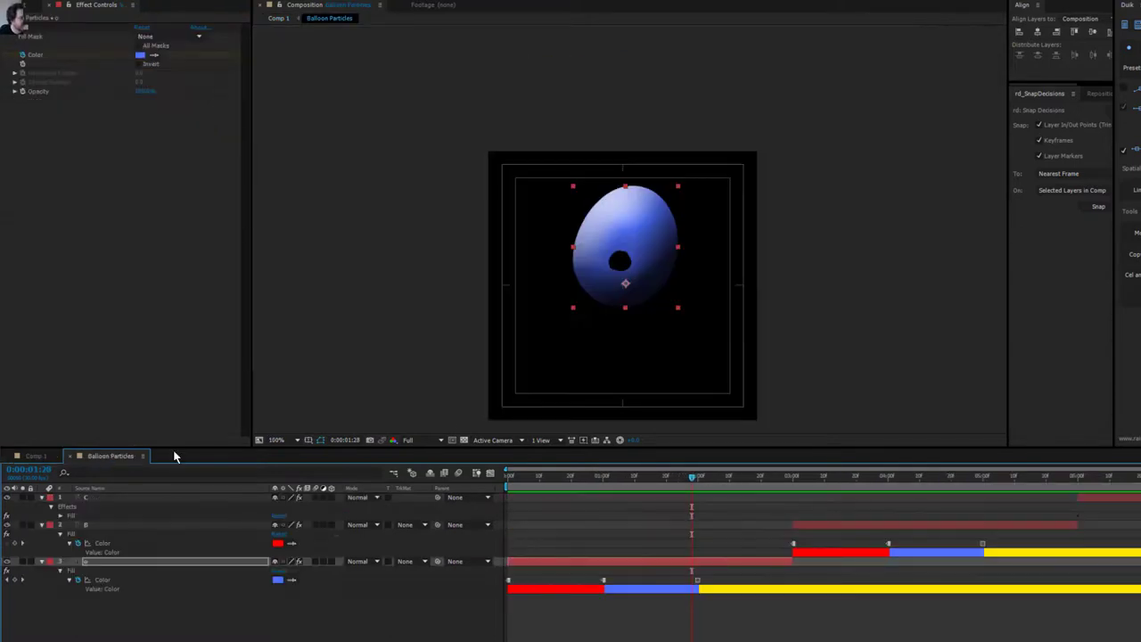
click(653, 270)
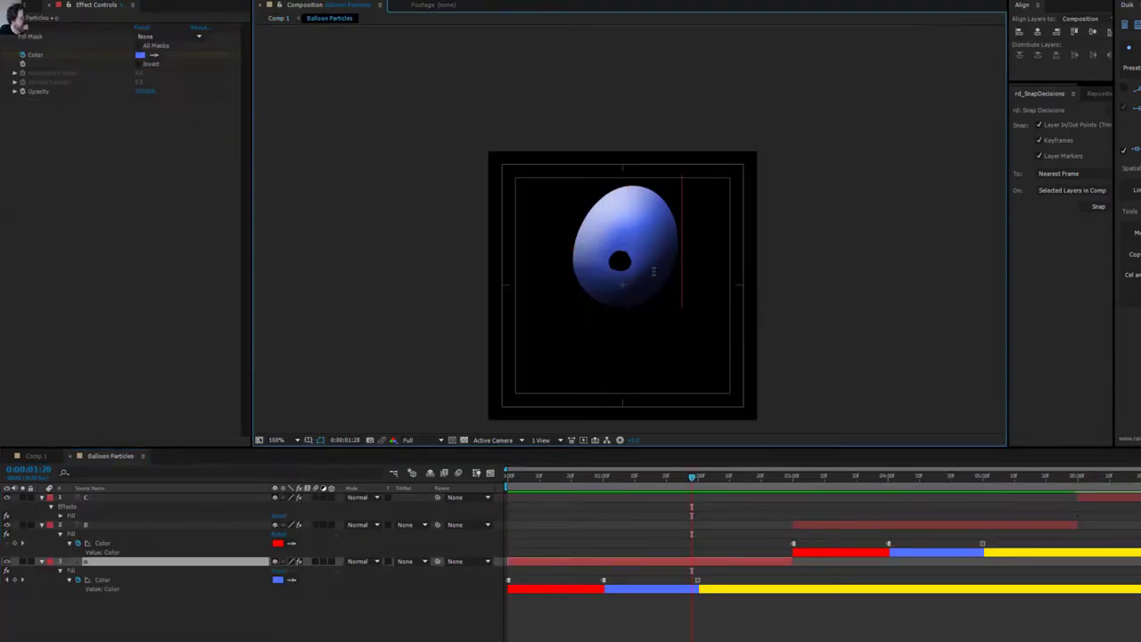
click(23, 6)
drag(642, 274, 642, 259)
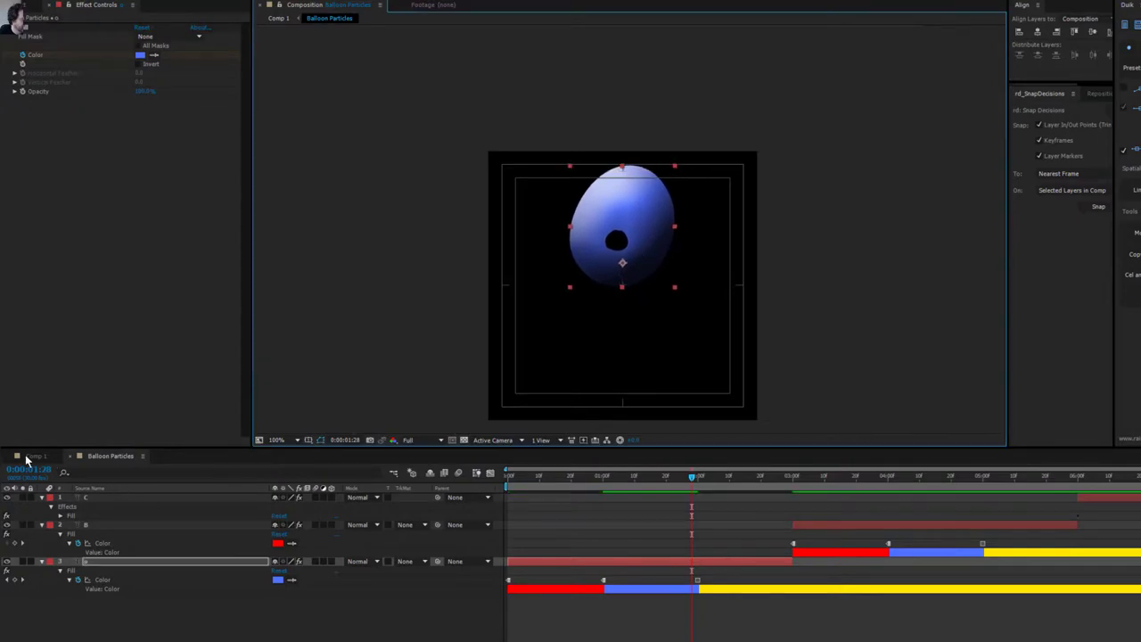
click(34, 455)
click(562, 477)
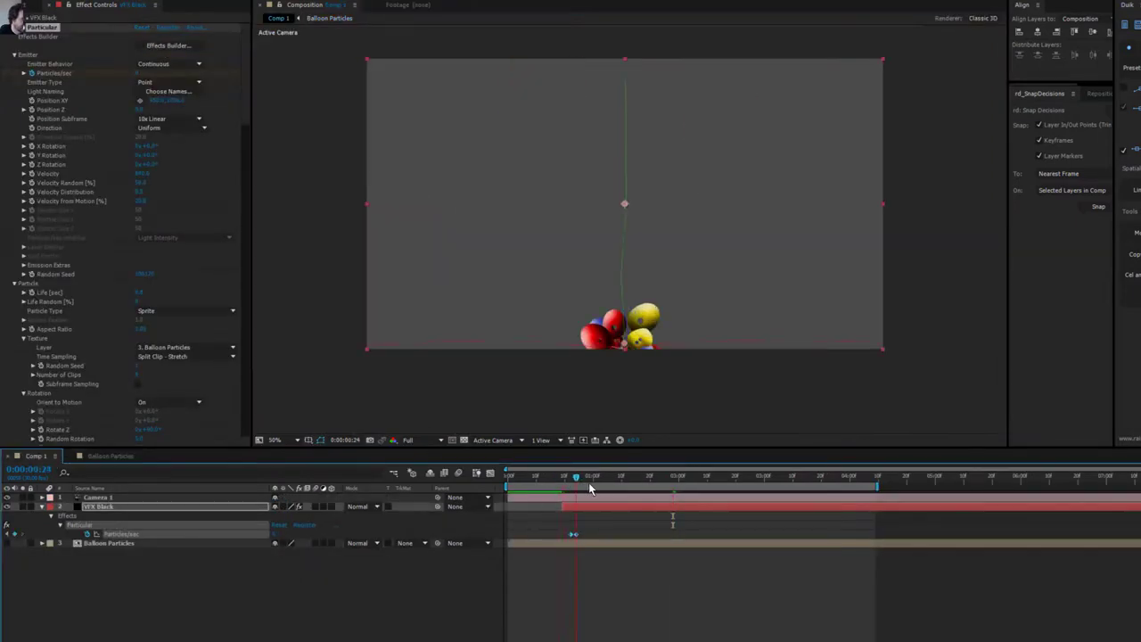
drag(589, 483, 763, 496)
key(space)
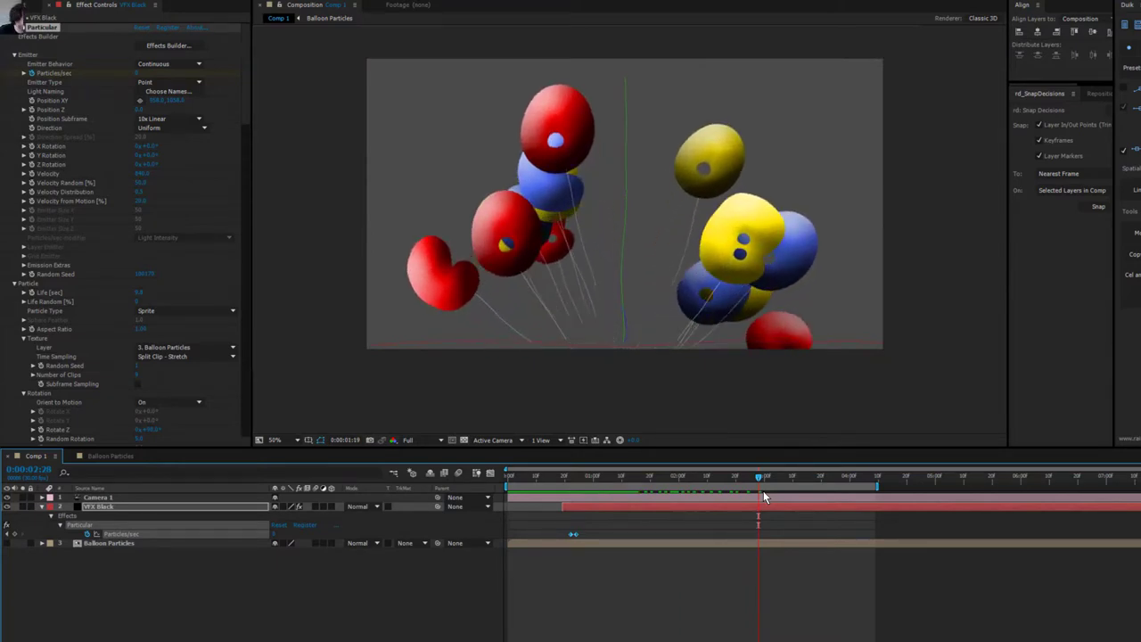
Turn off Visualize Fields in Particular's Air physics settings and preview the balloons without the field overlay.
scroll(141, 396, down, 10)
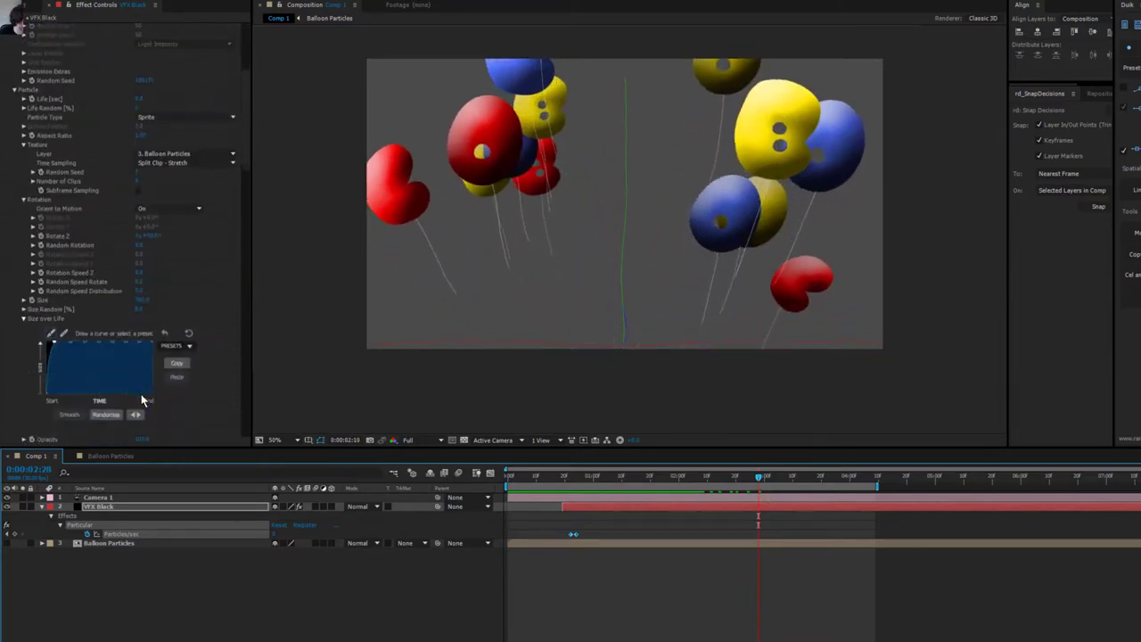
scroll(140, 396, down, 8)
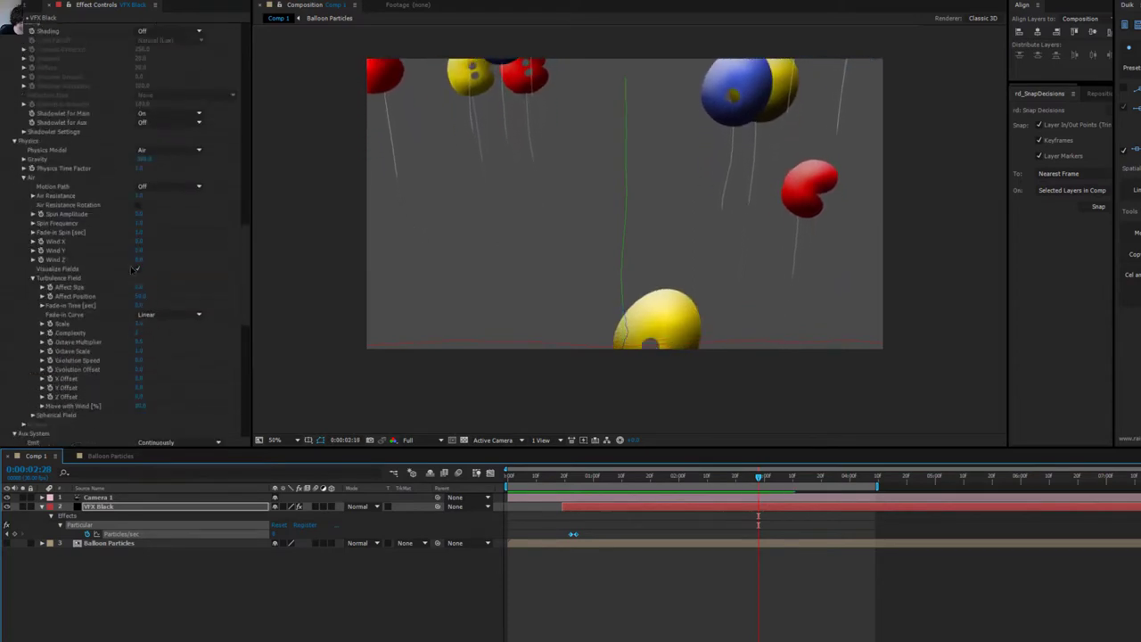
click(138, 269)
click(140, 273)
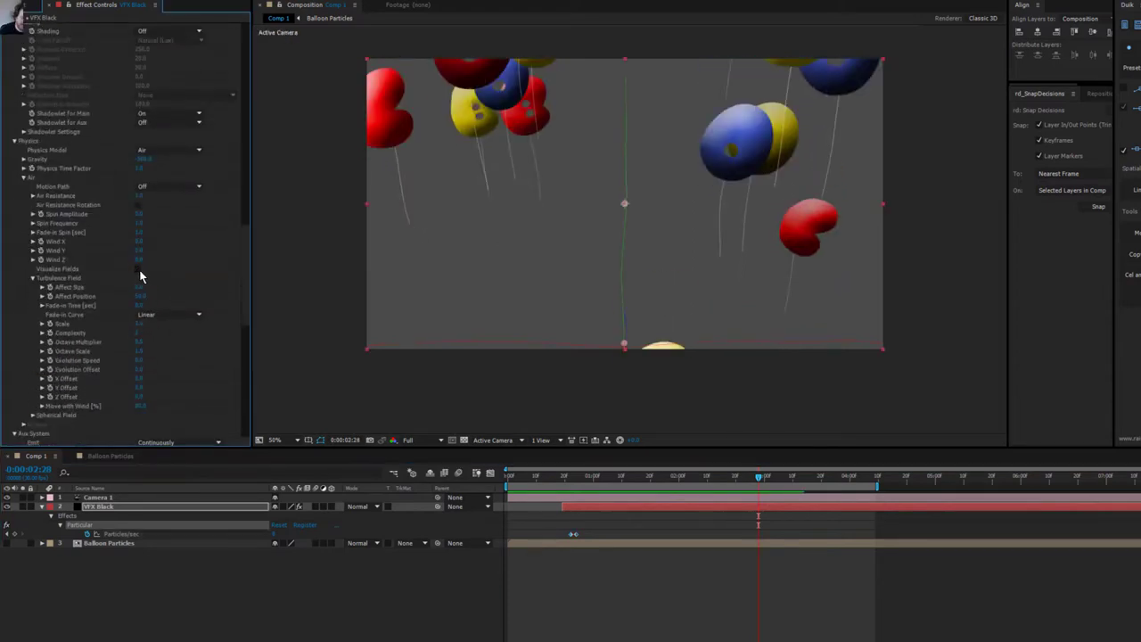
key(space)
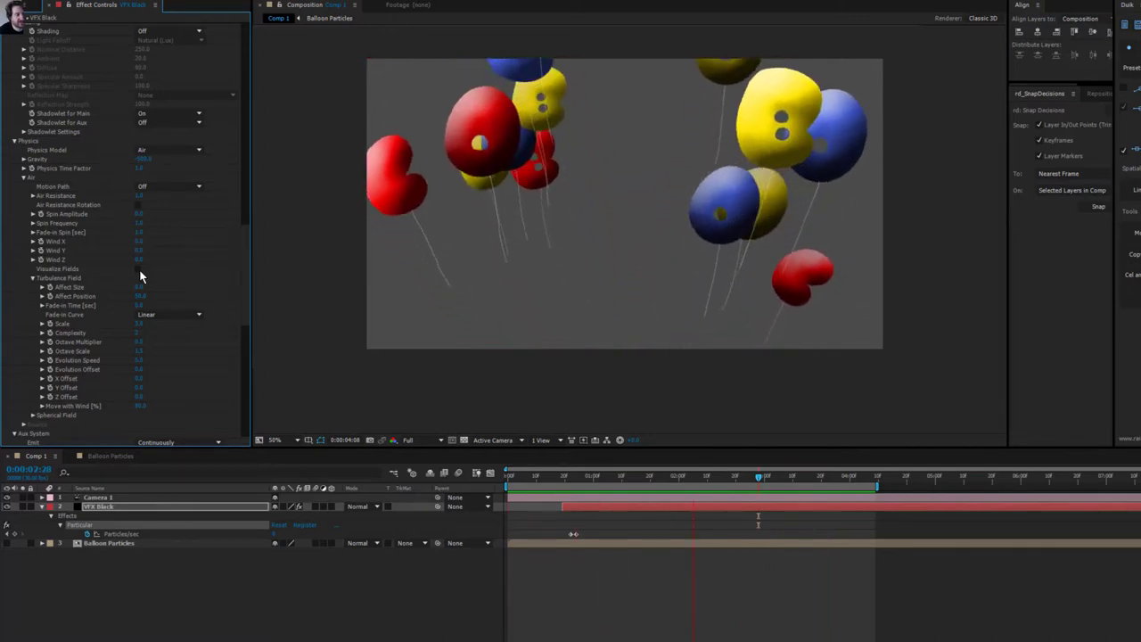
key(space)
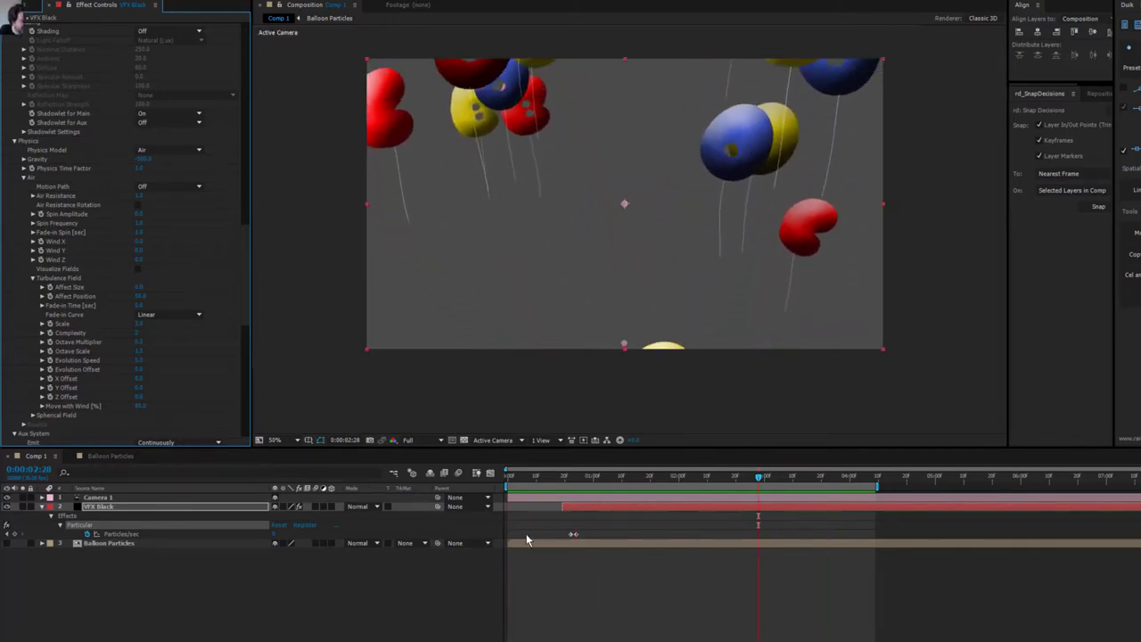
Raise the first Particles/sec keyframe's value for a denser burst and preview it around 0:00:01:19.
double_click(571, 534)
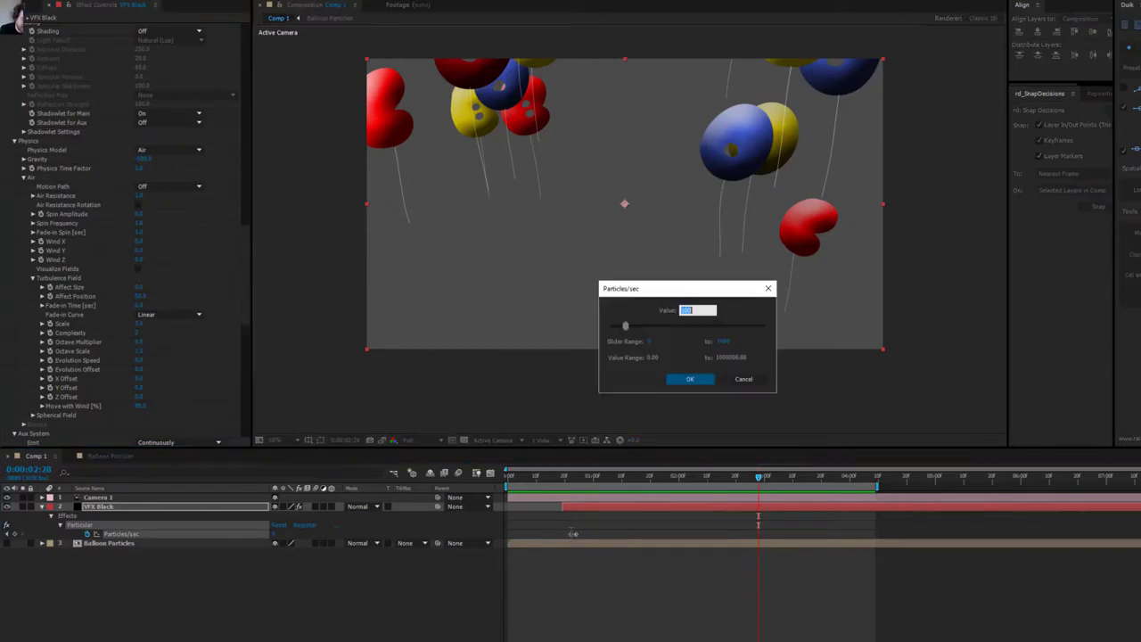
key(Return)
key(space)
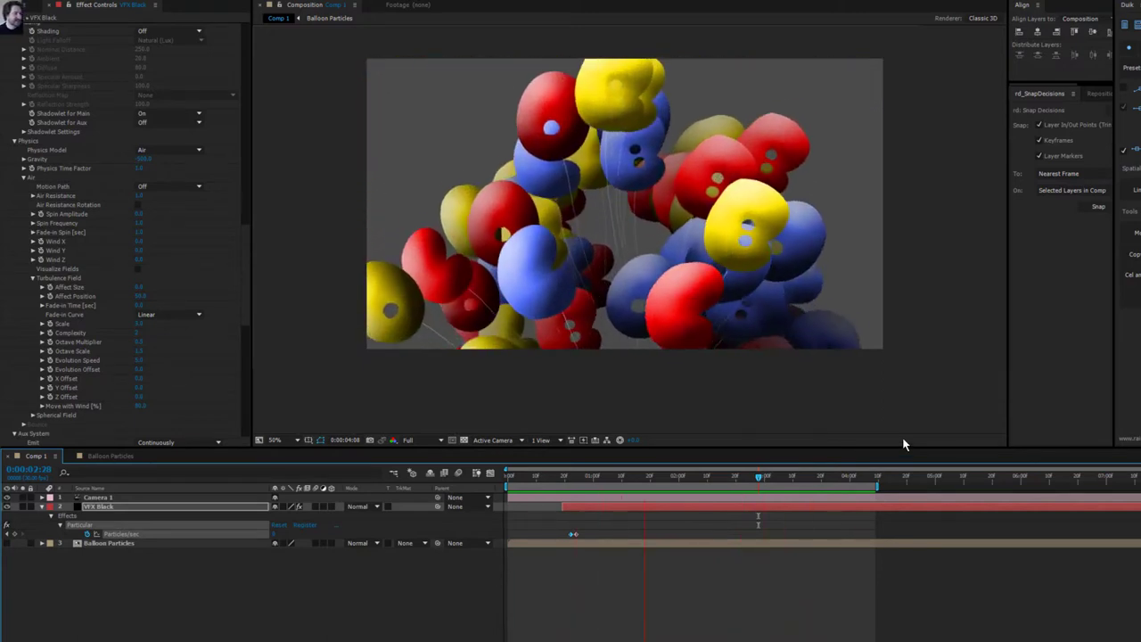
drag(721, 475, 648, 495)
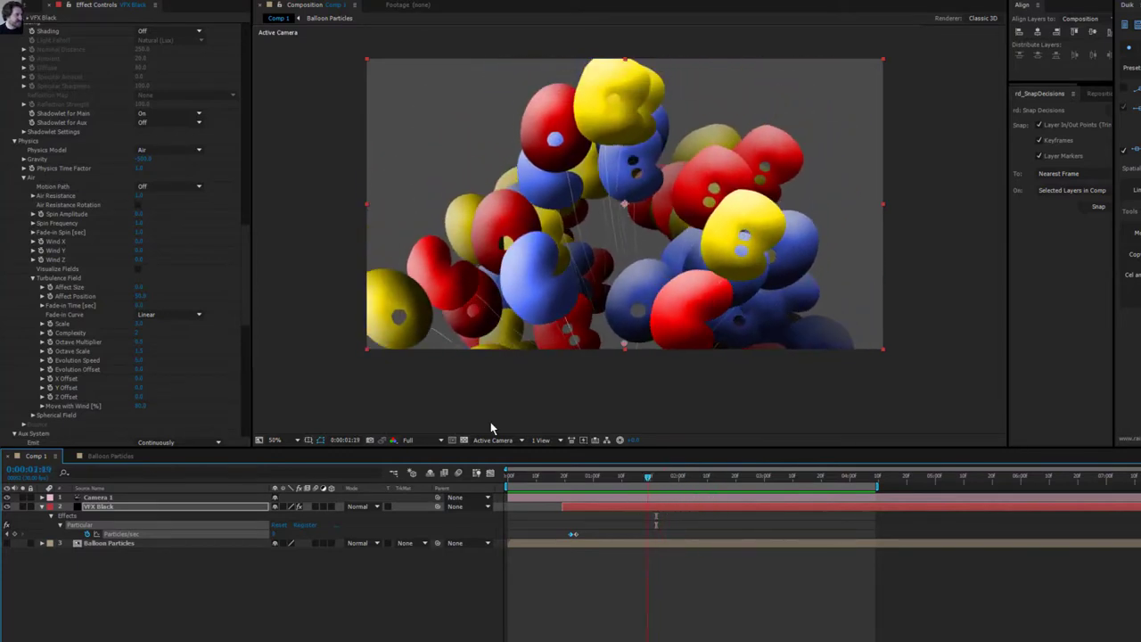
Change Particular's Emitter Type to Sphere and check the burst at 0:00:01:22.
scroll(154, 145, up, 3)
scroll(154, 144, up, 10)
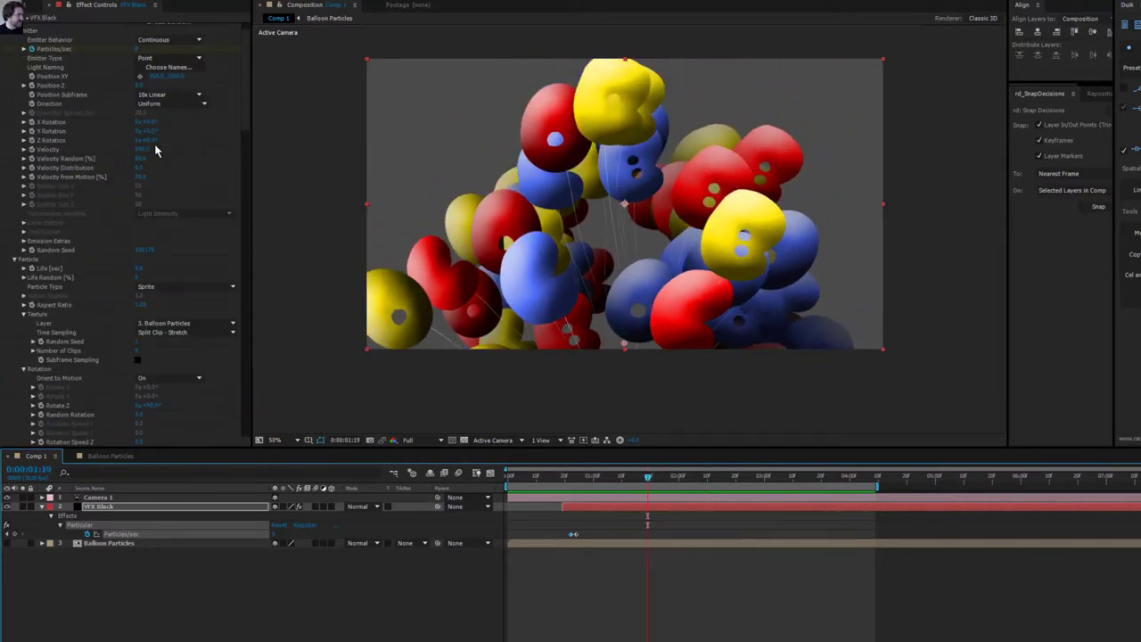
click(180, 84)
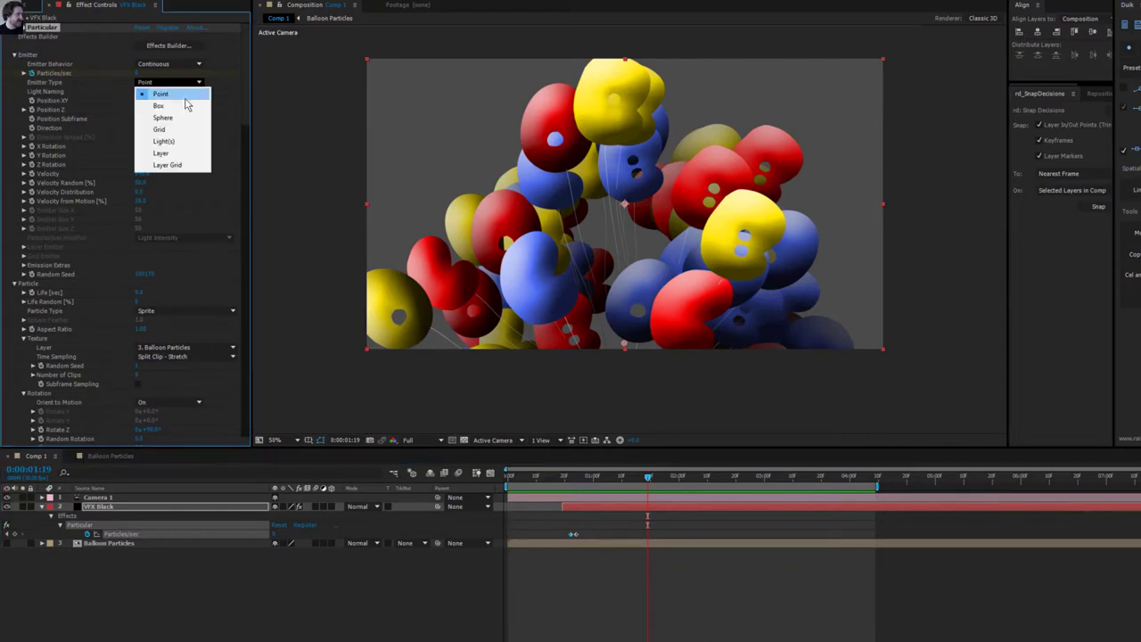
click(188, 117)
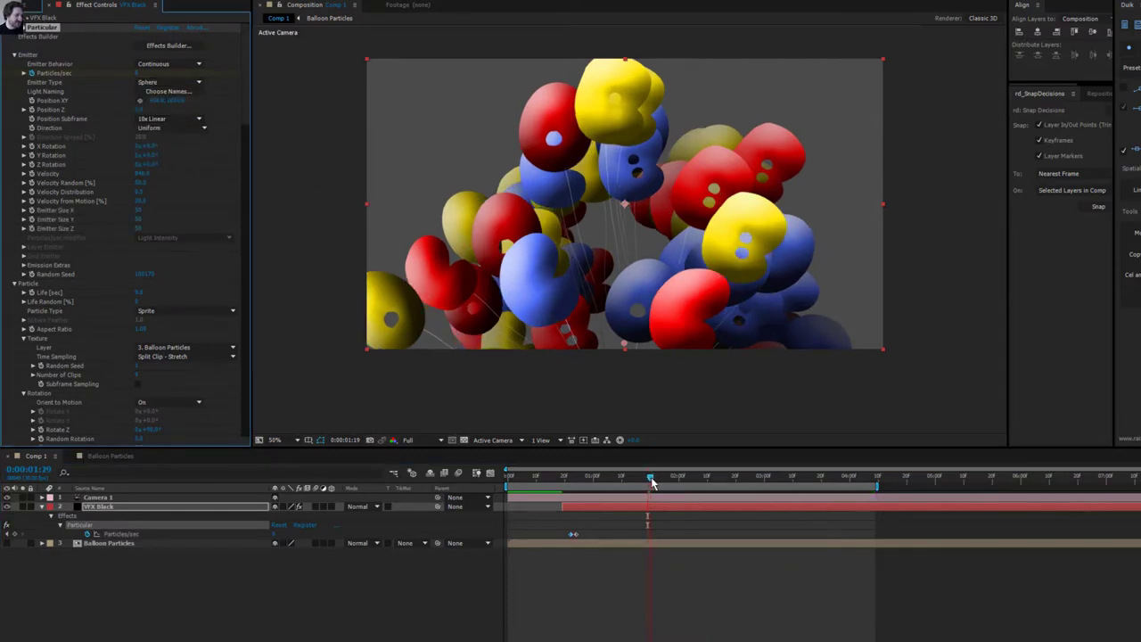
drag(651, 481, 657, 478)
Lower the composition preview resolution to Half and play back the dense balloon burst.
click(410, 440)
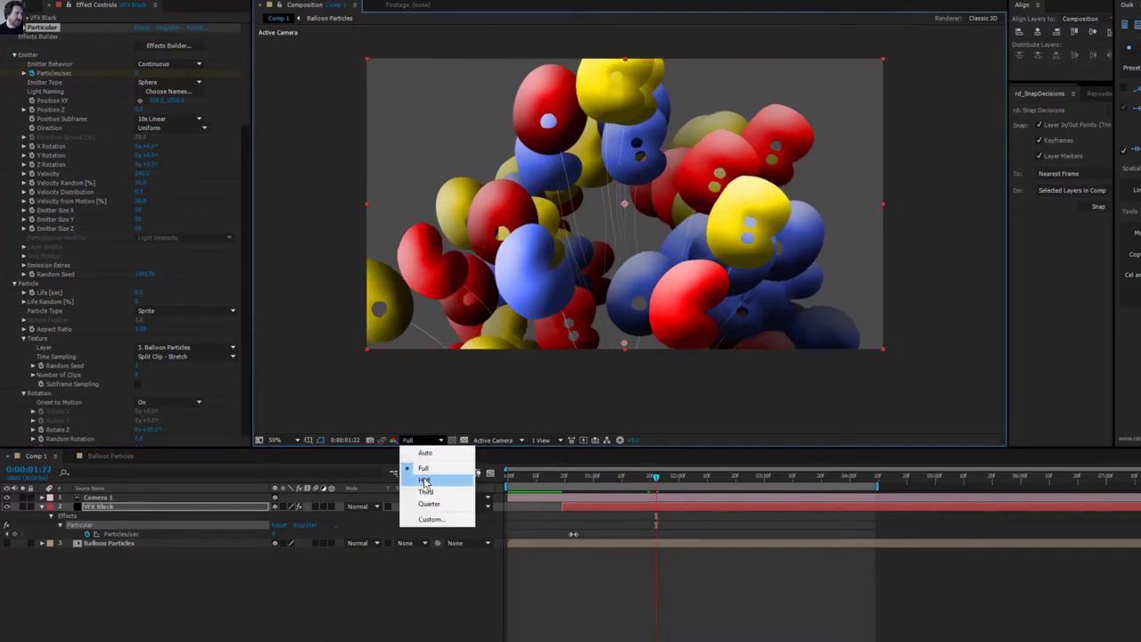
click(425, 480)
key(space)
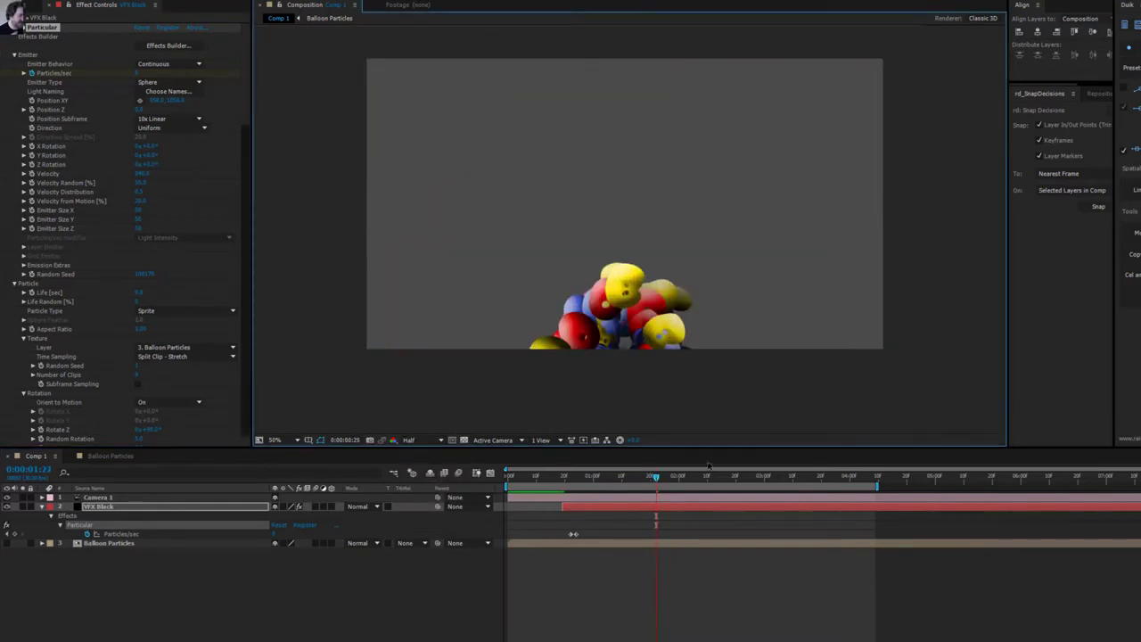